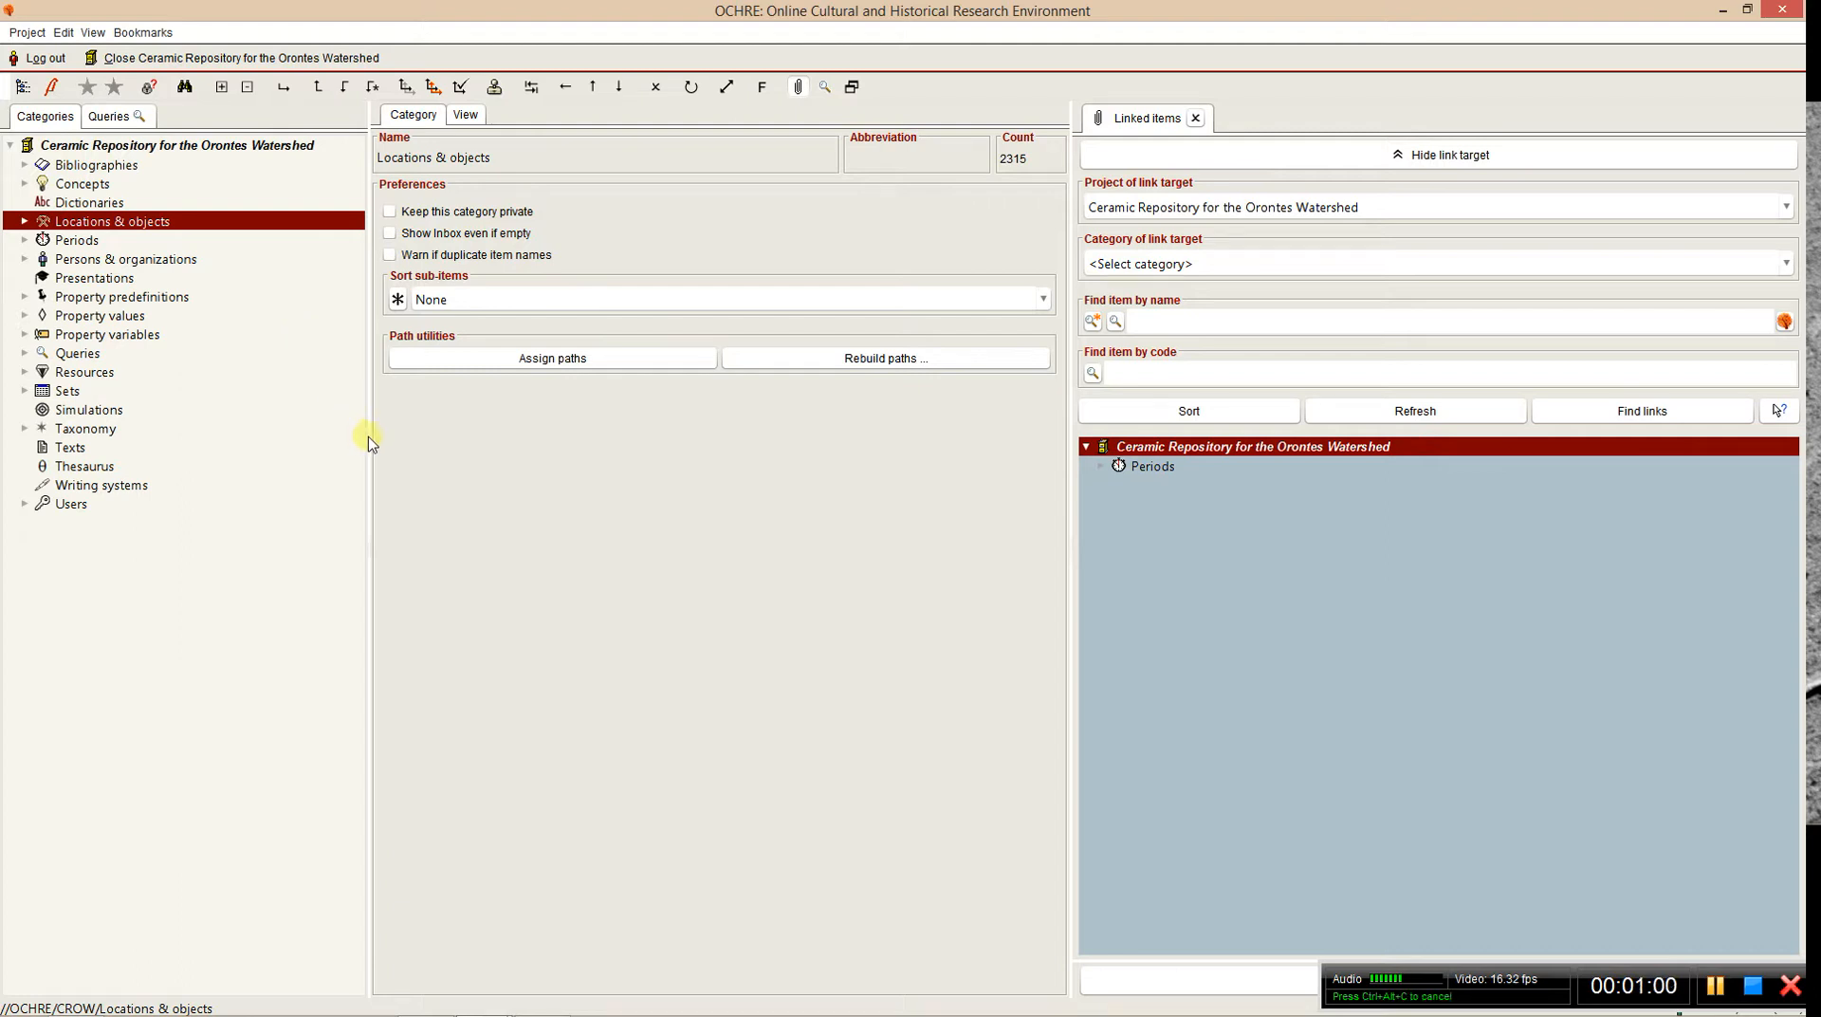
- Open the query templates, look at the Find site by ID criteria, and choose the Find site by name template
{"action": "left_click", "coordinate": [123, 121]}
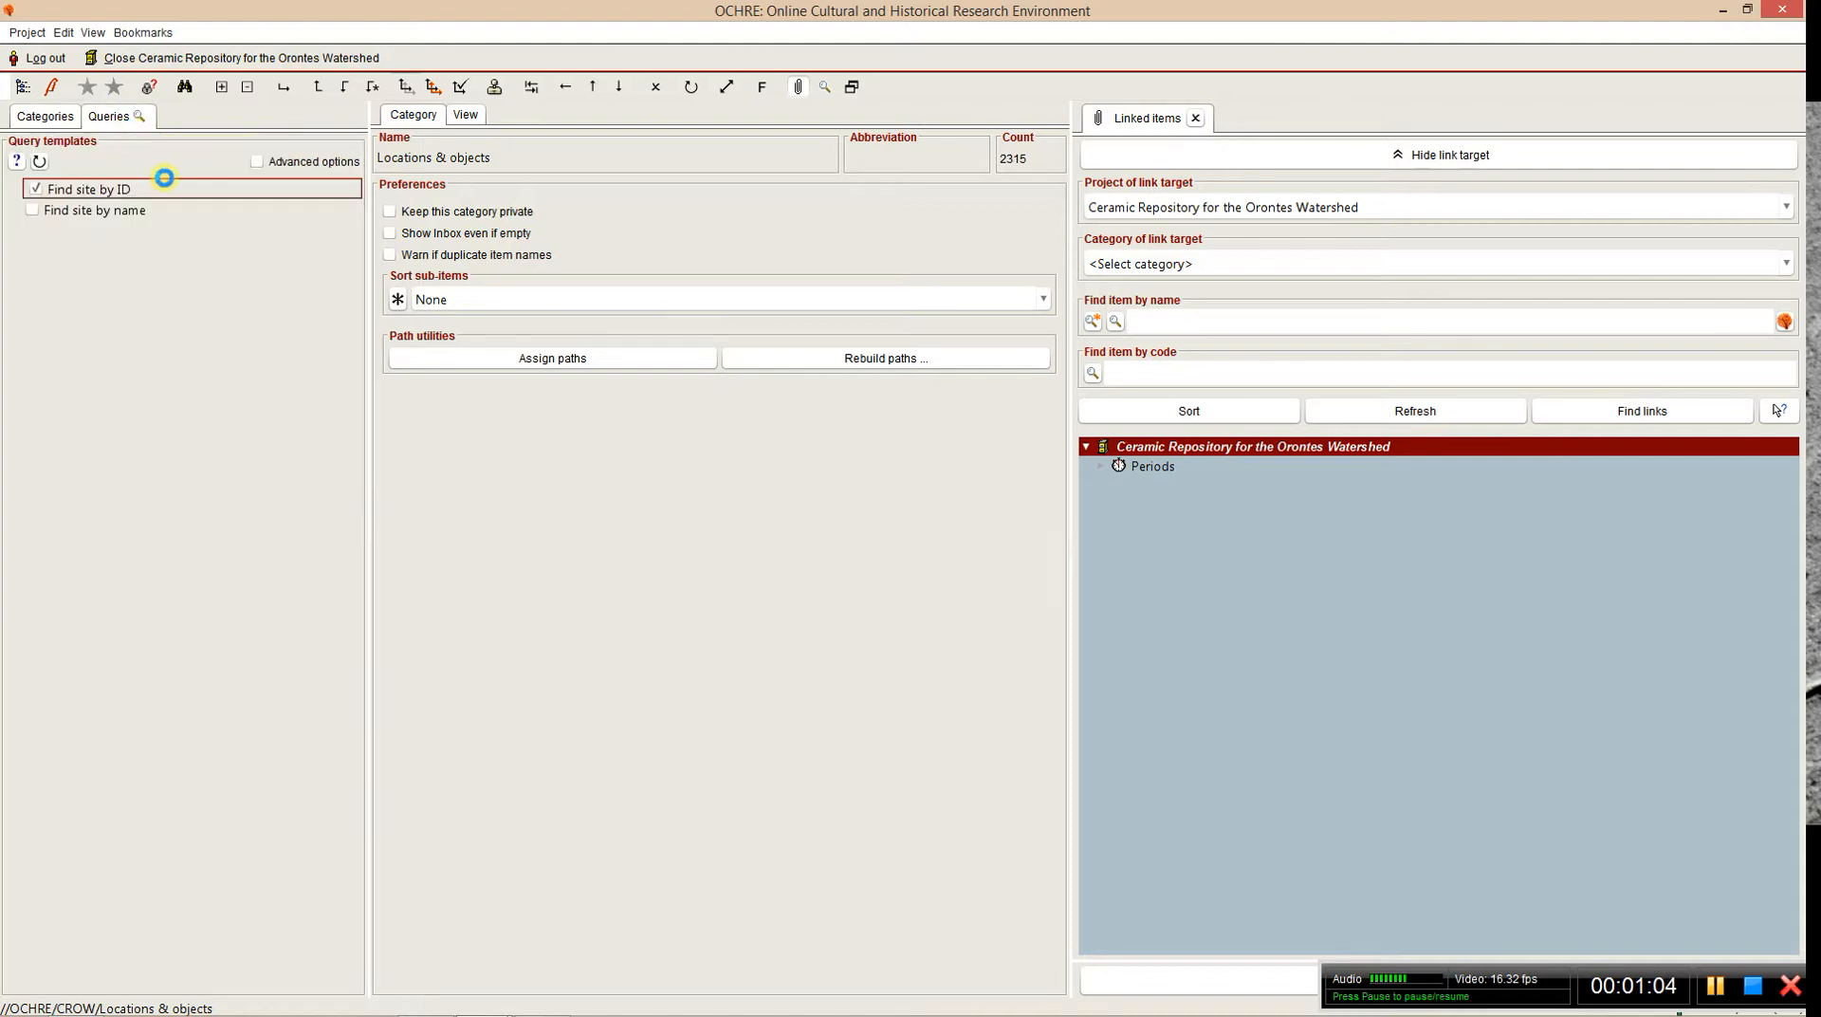
{"action": "left_click", "coordinate": [69, 189]}
{"action": "left_click", "coordinate": [38, 189]}
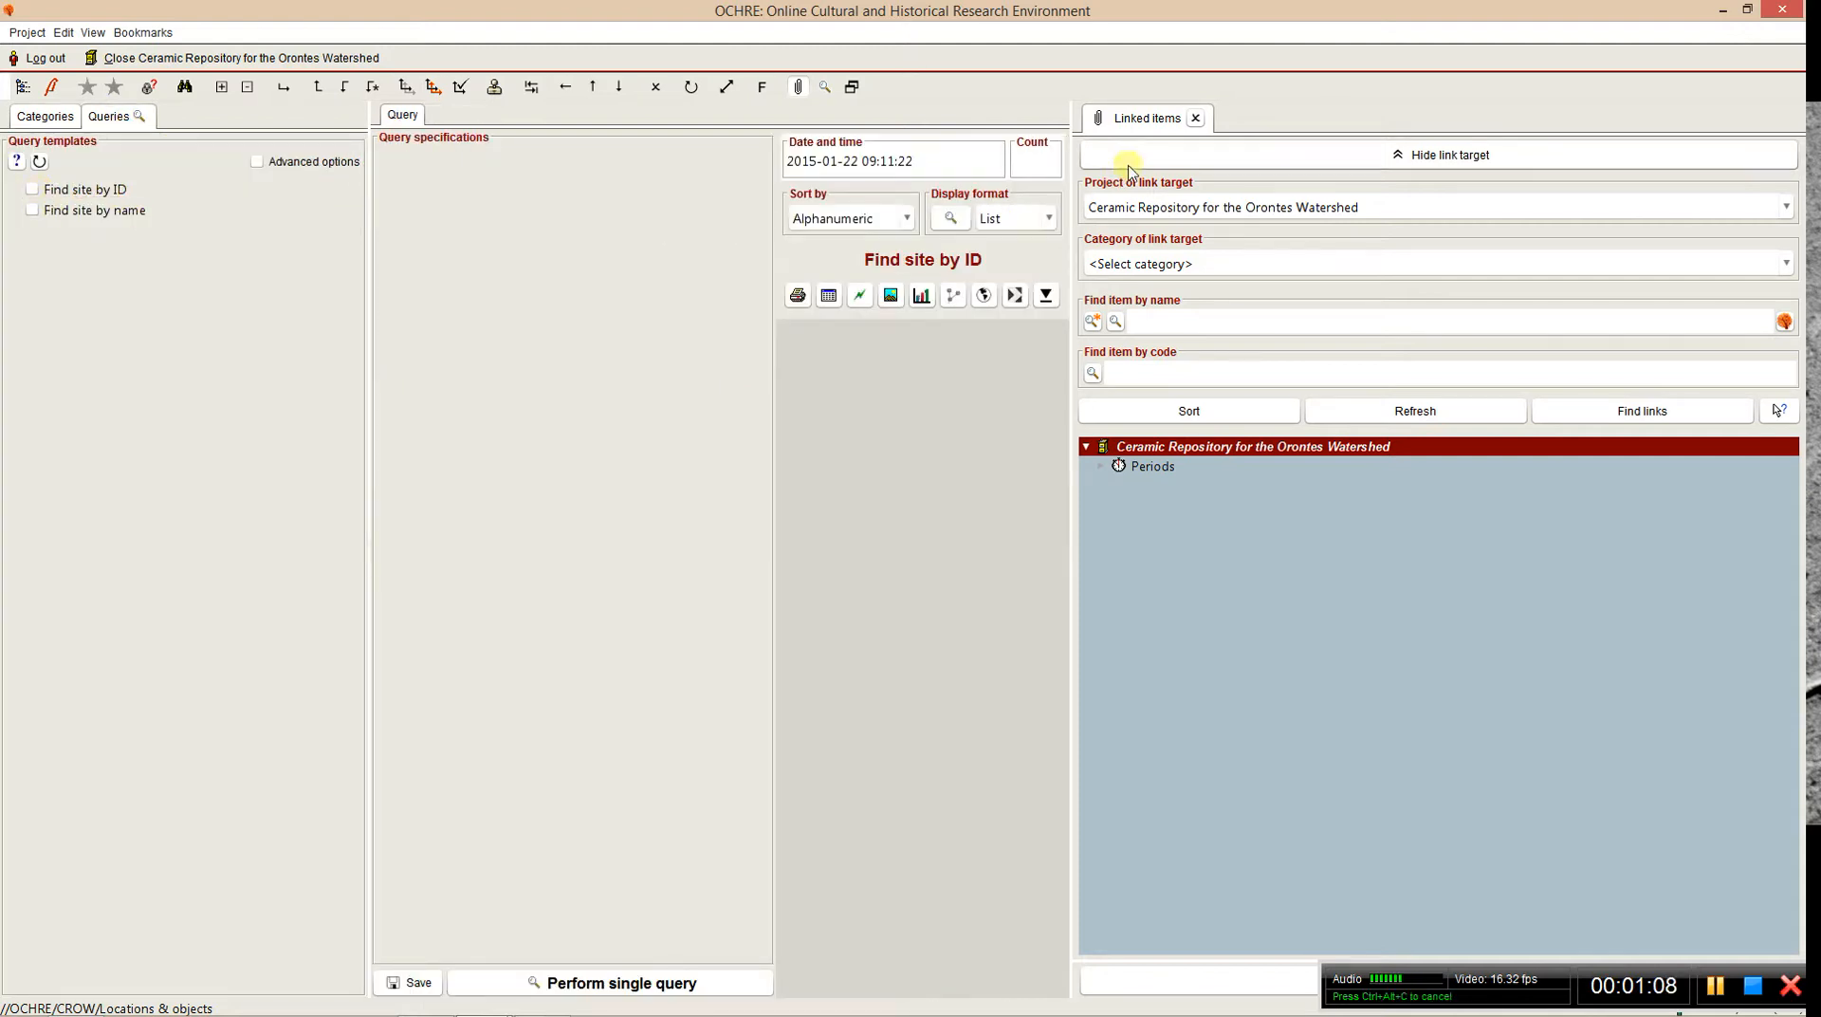
{"action": "left_click_drag", "start_coordinate": [1069, 309], "coordinate": [1117, 309]}
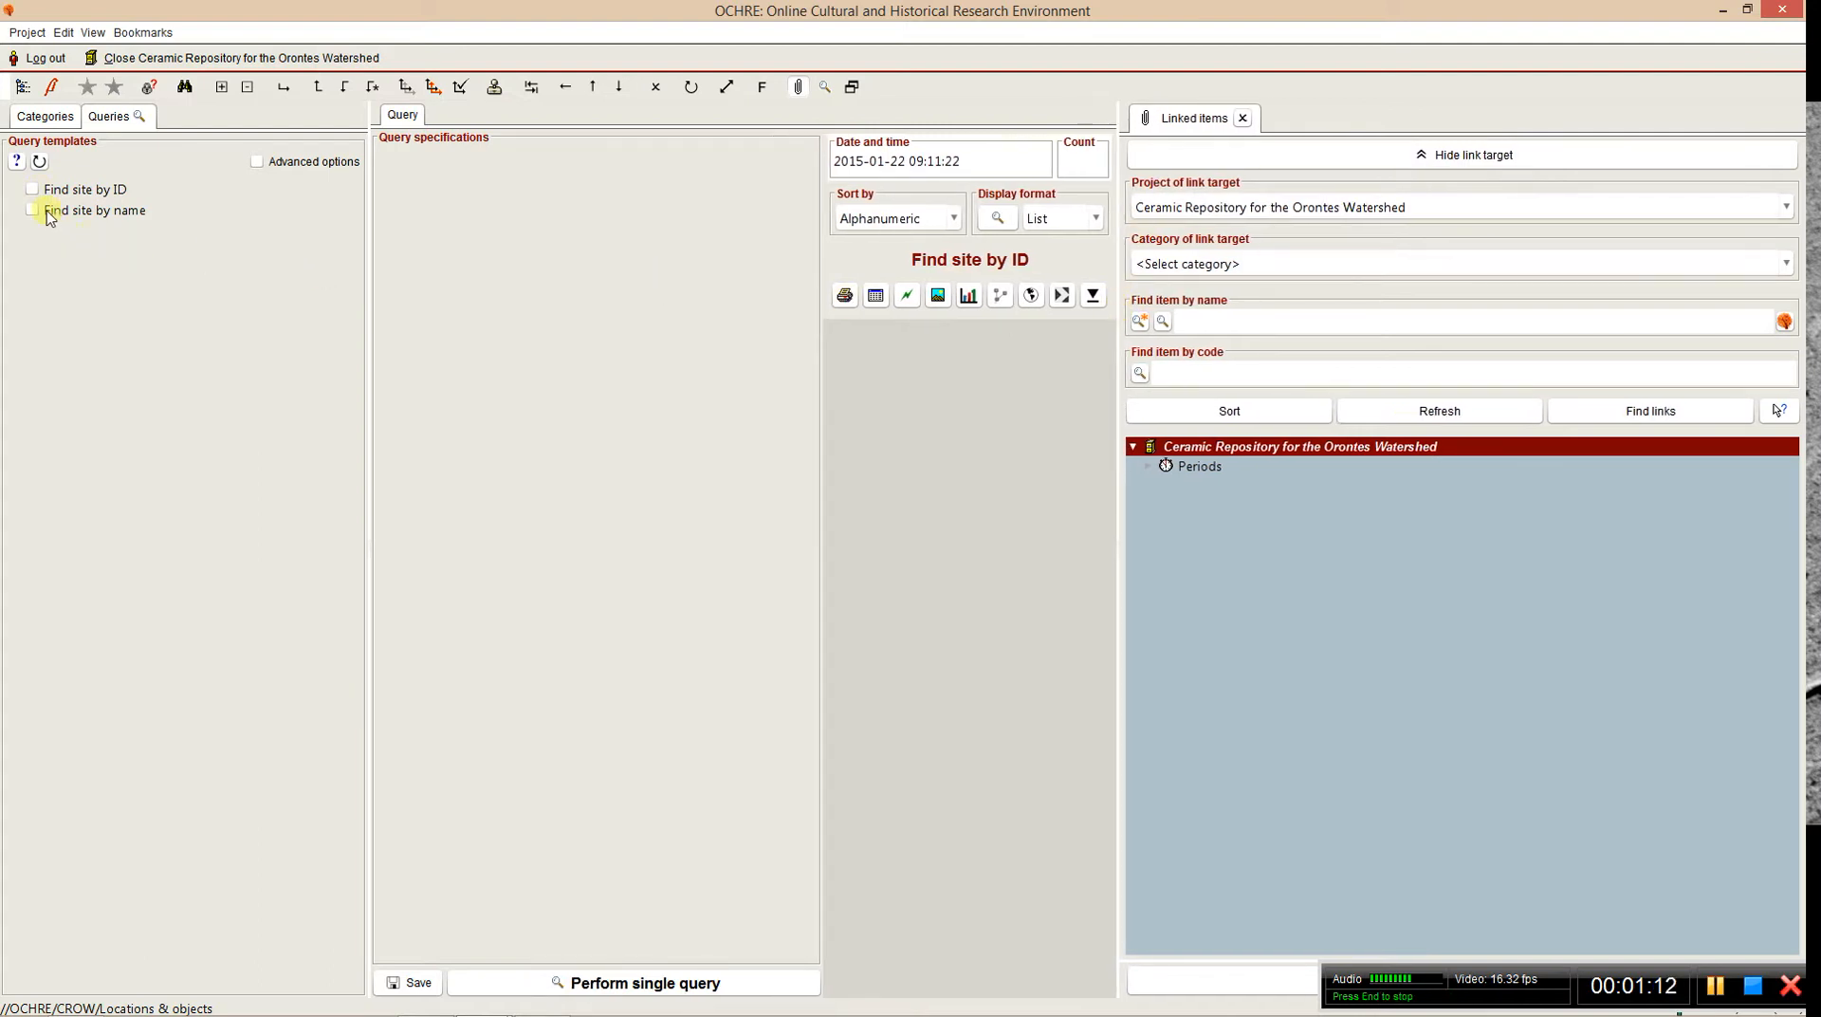
{"action": "left_click", "coordinate": [51, 216]}
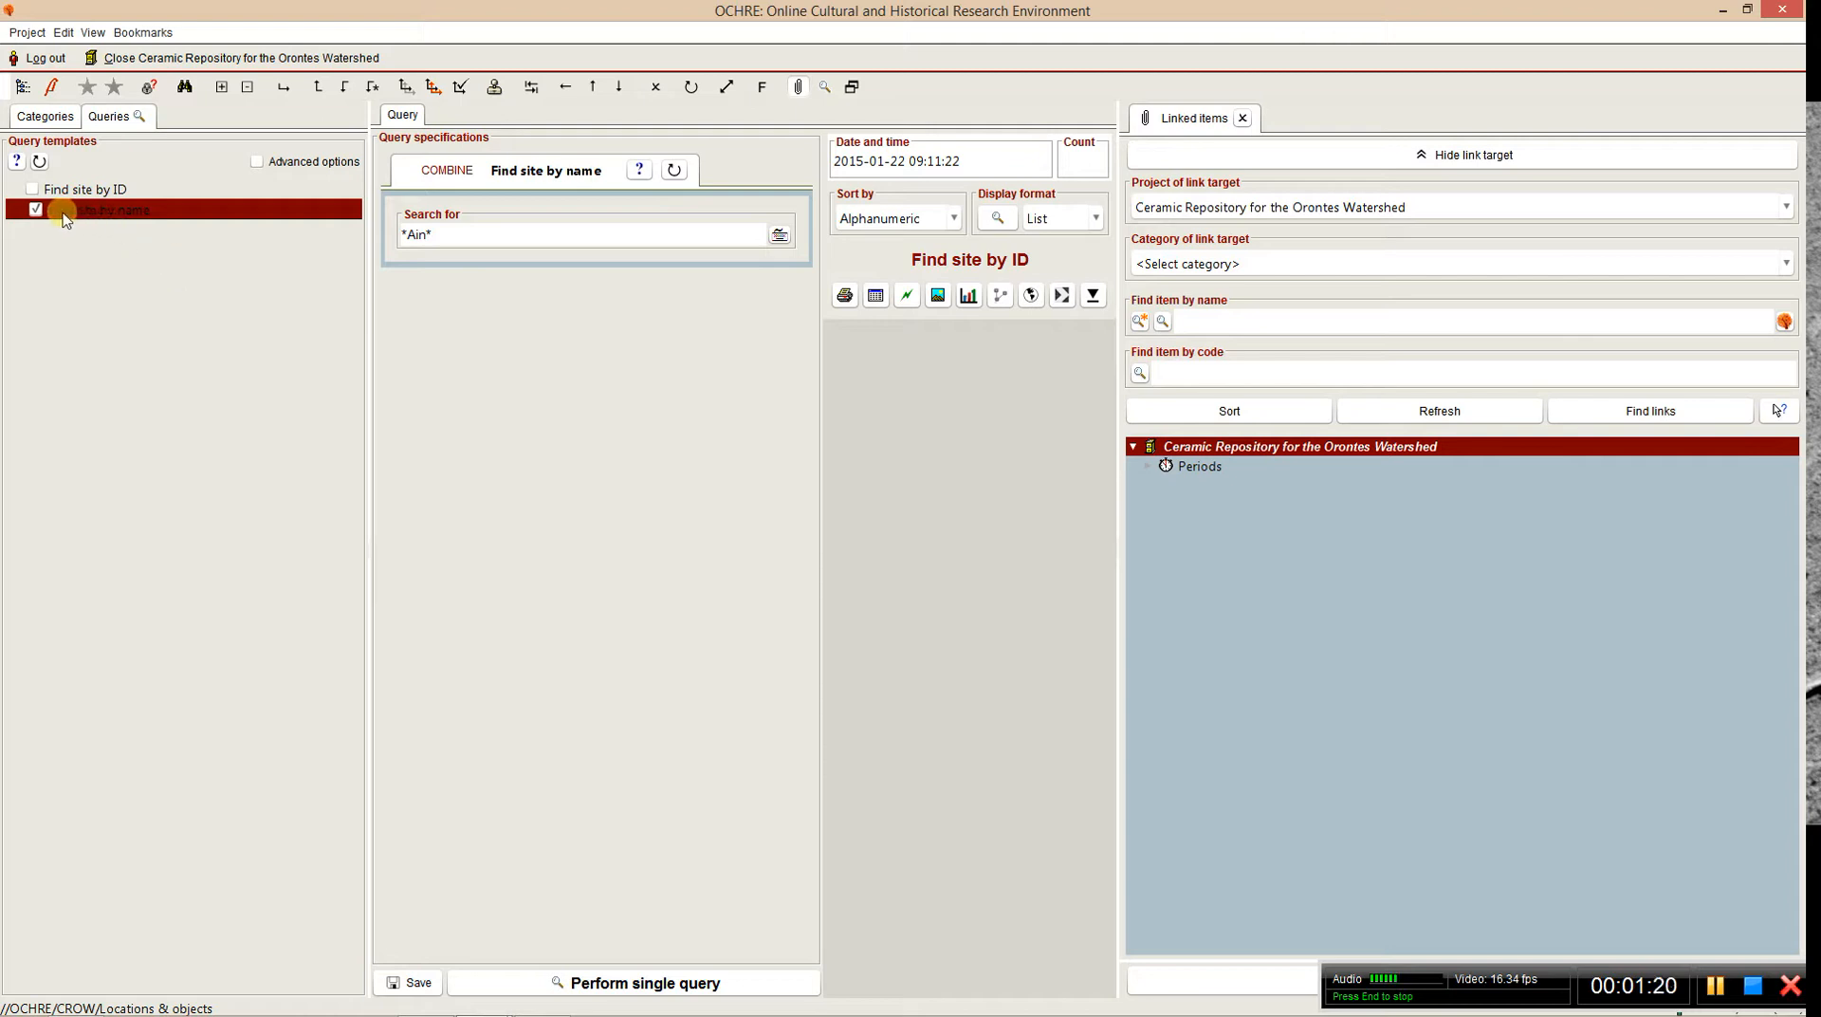
{"action": "left_click", "coordinate": [83, 190]}
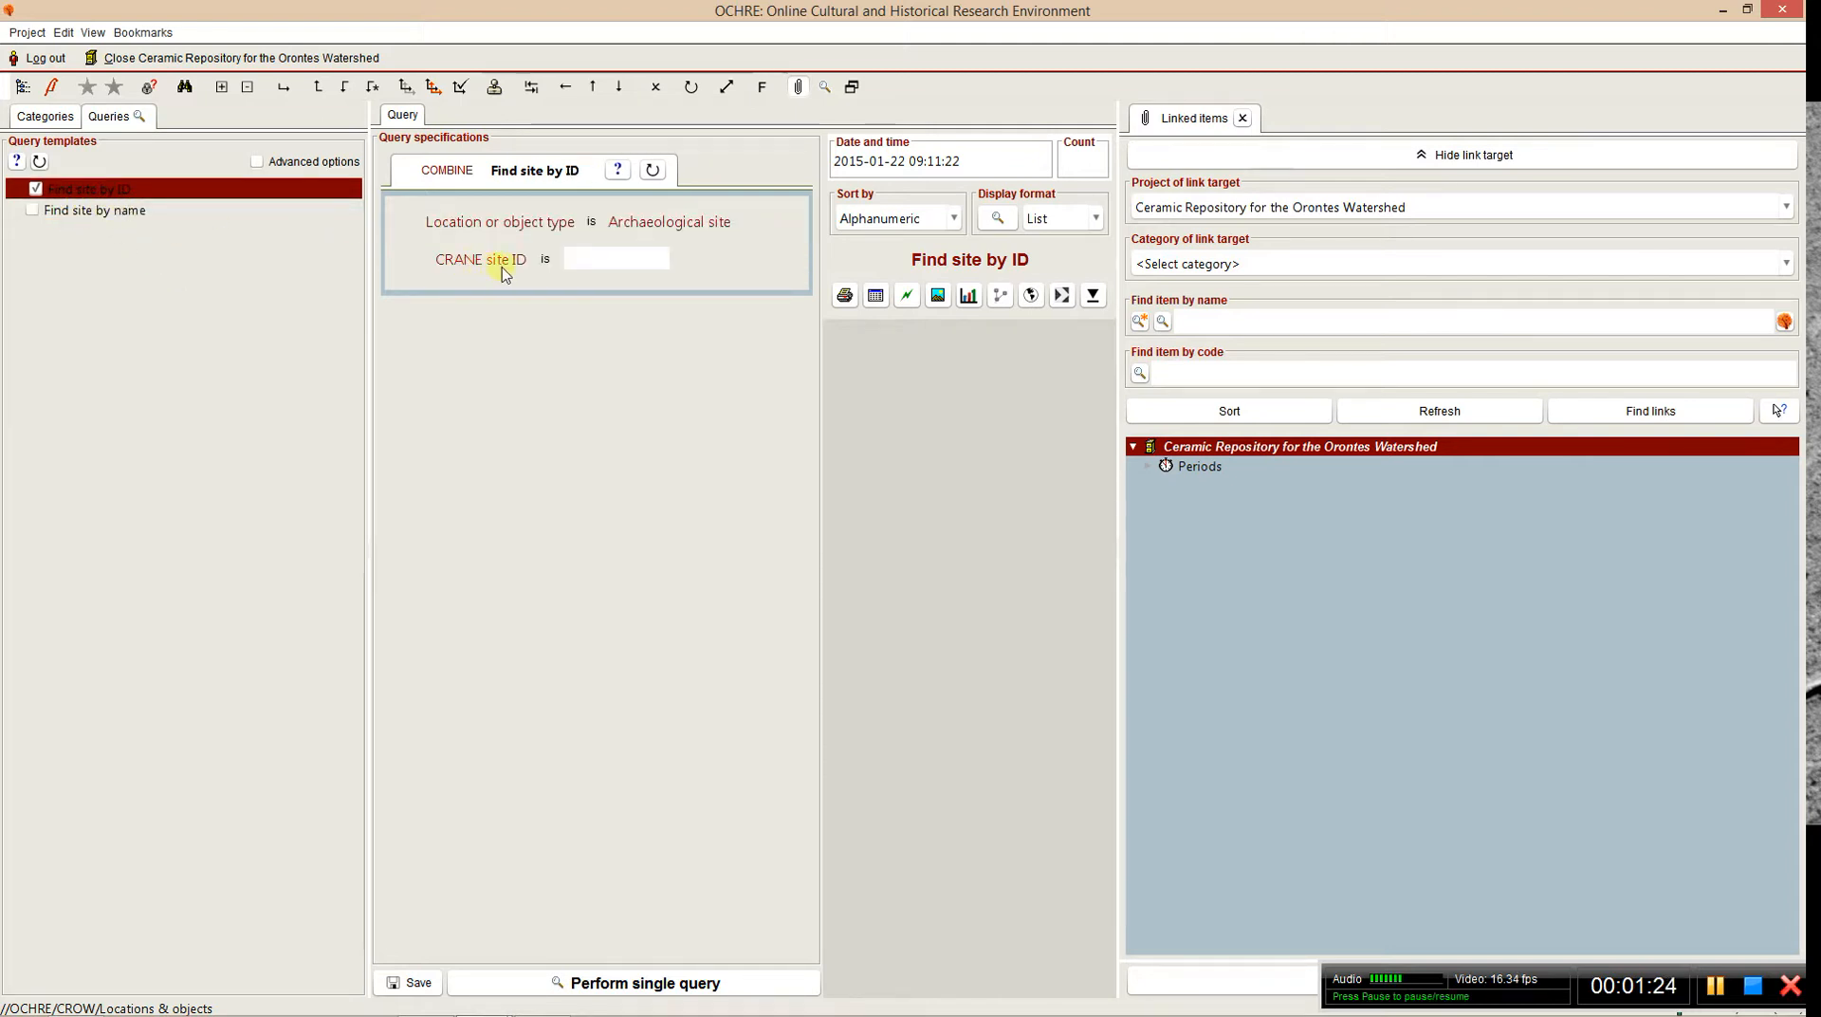
{"action": "left_click", "coordinate": [47, 211]}
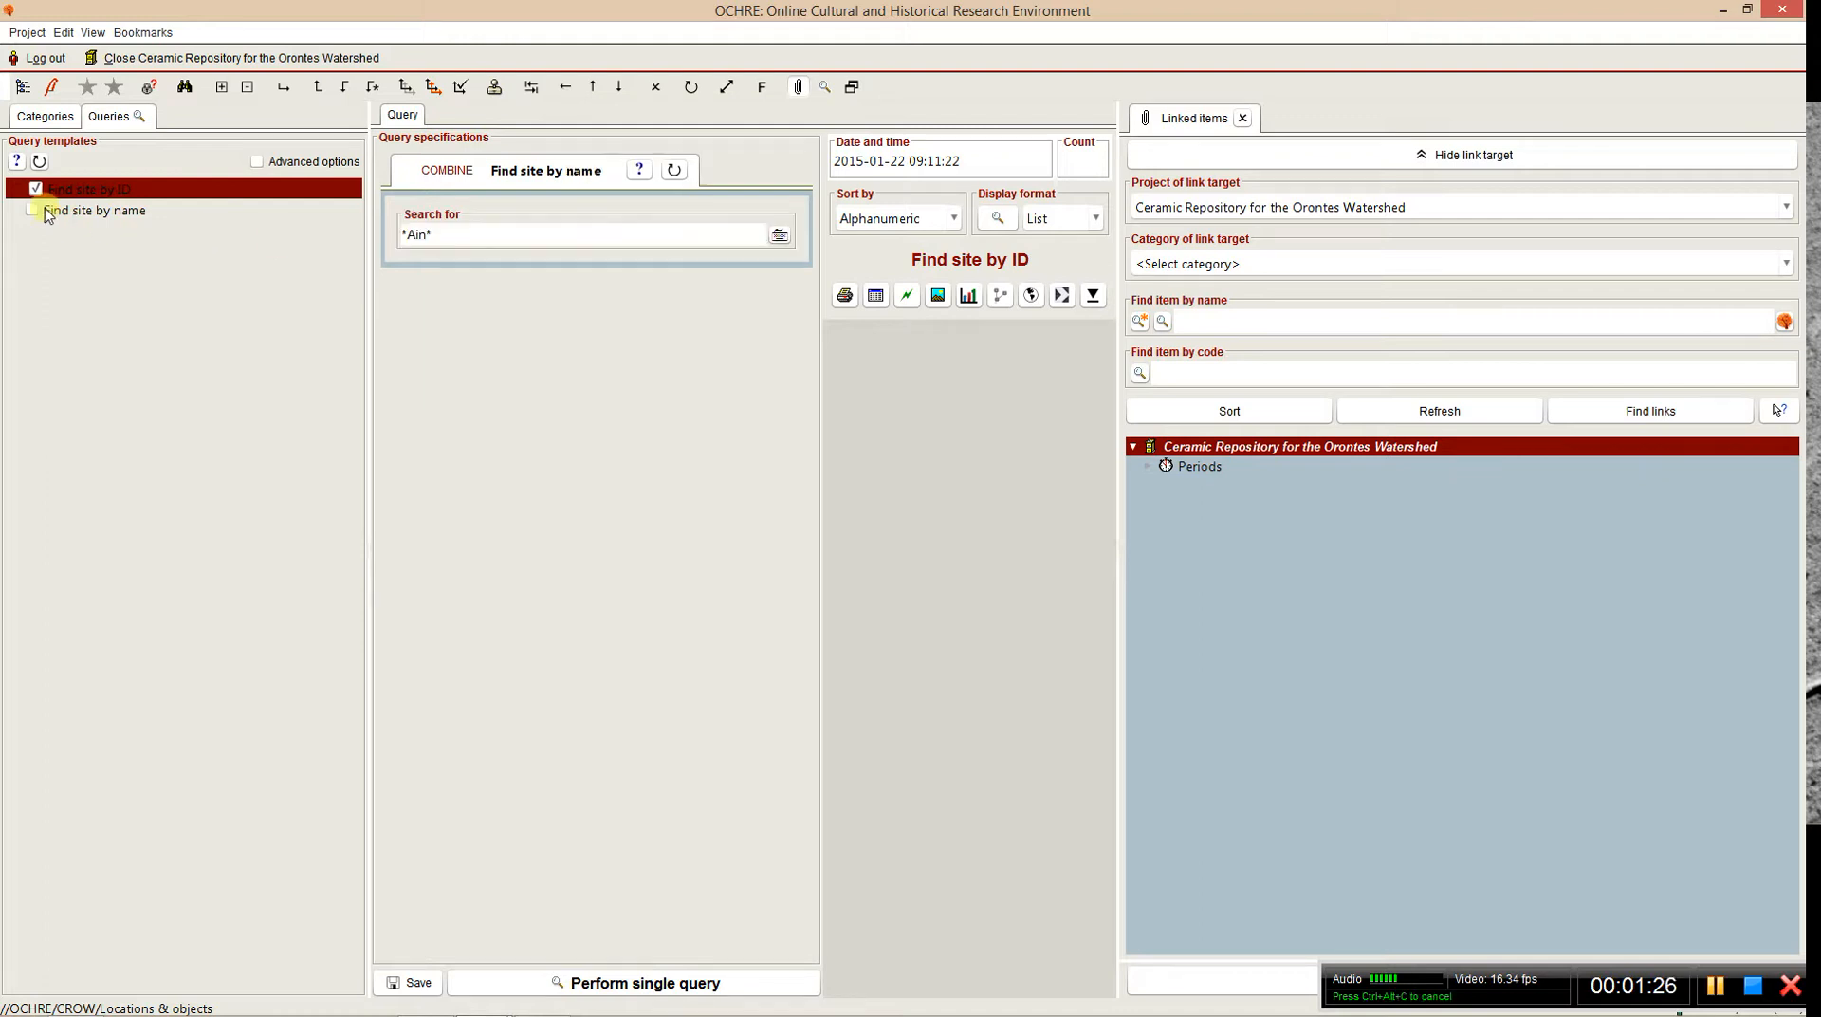
- Set the site name search term to Kar* and run the query
{"action": "left_click", "coordinate": [449, 238]}
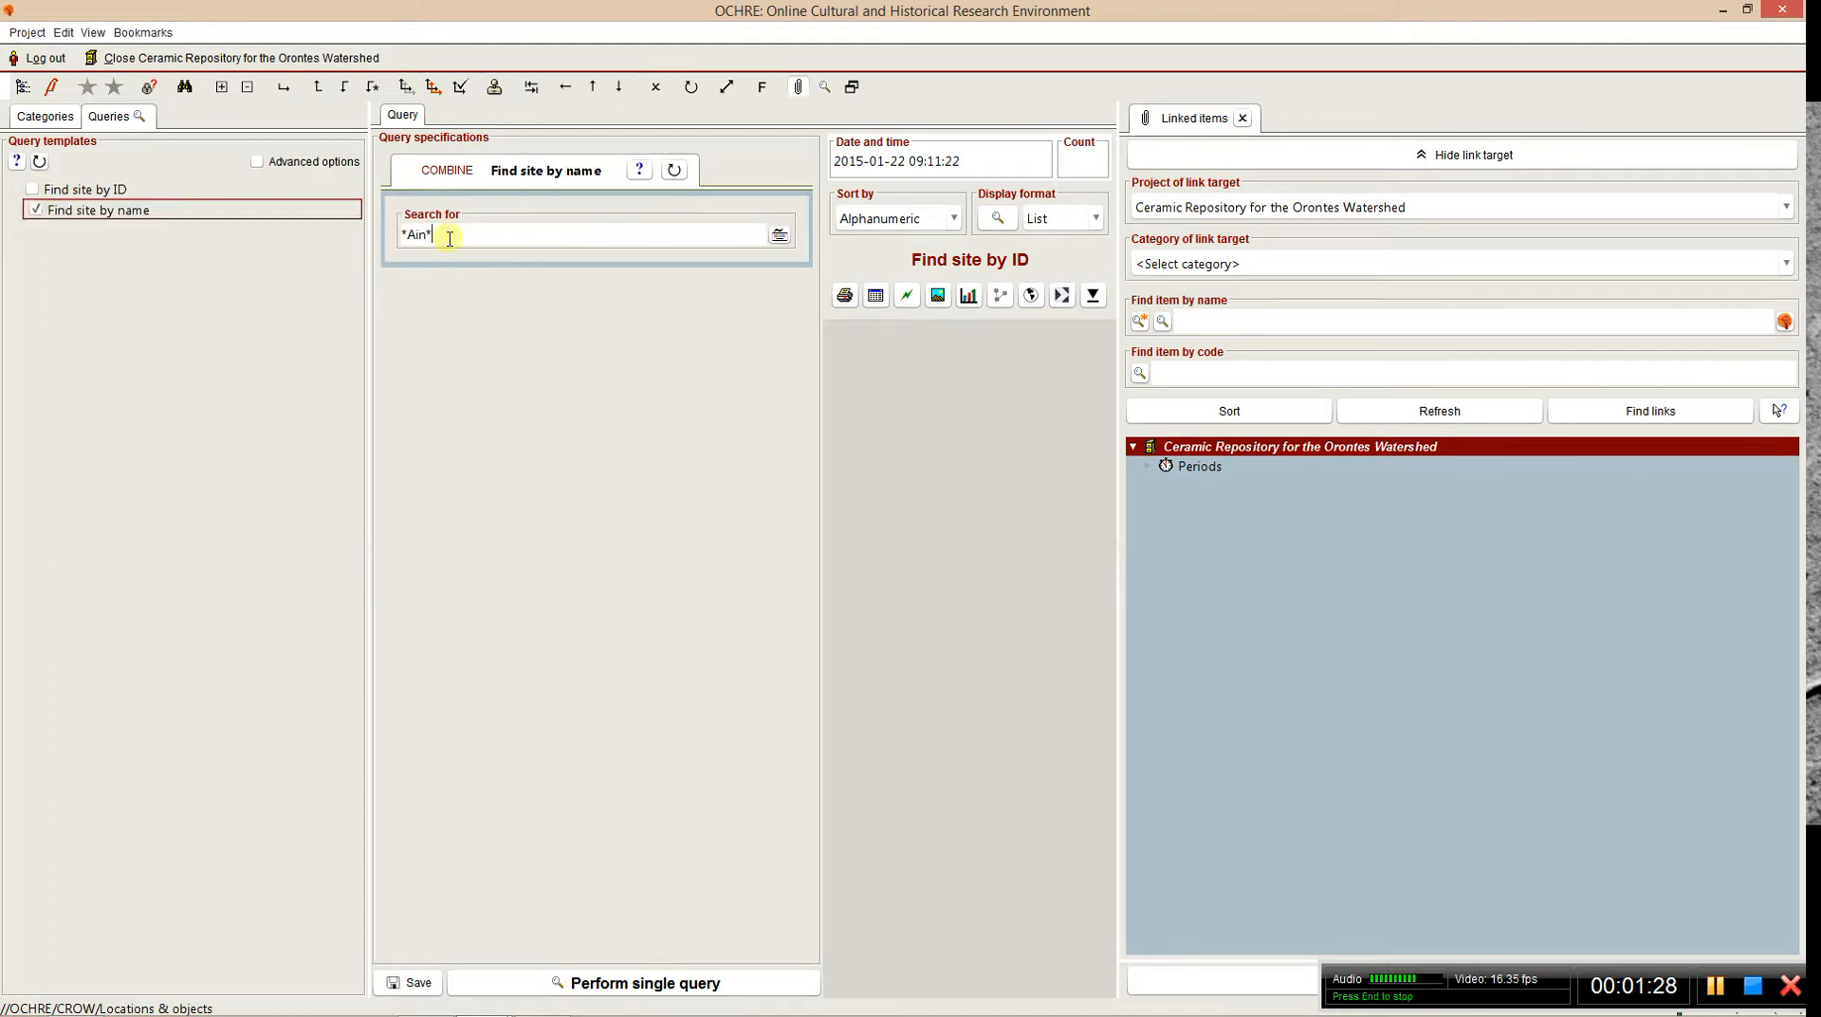
{"action": "triple_click", "coordinate": [449, 238]}
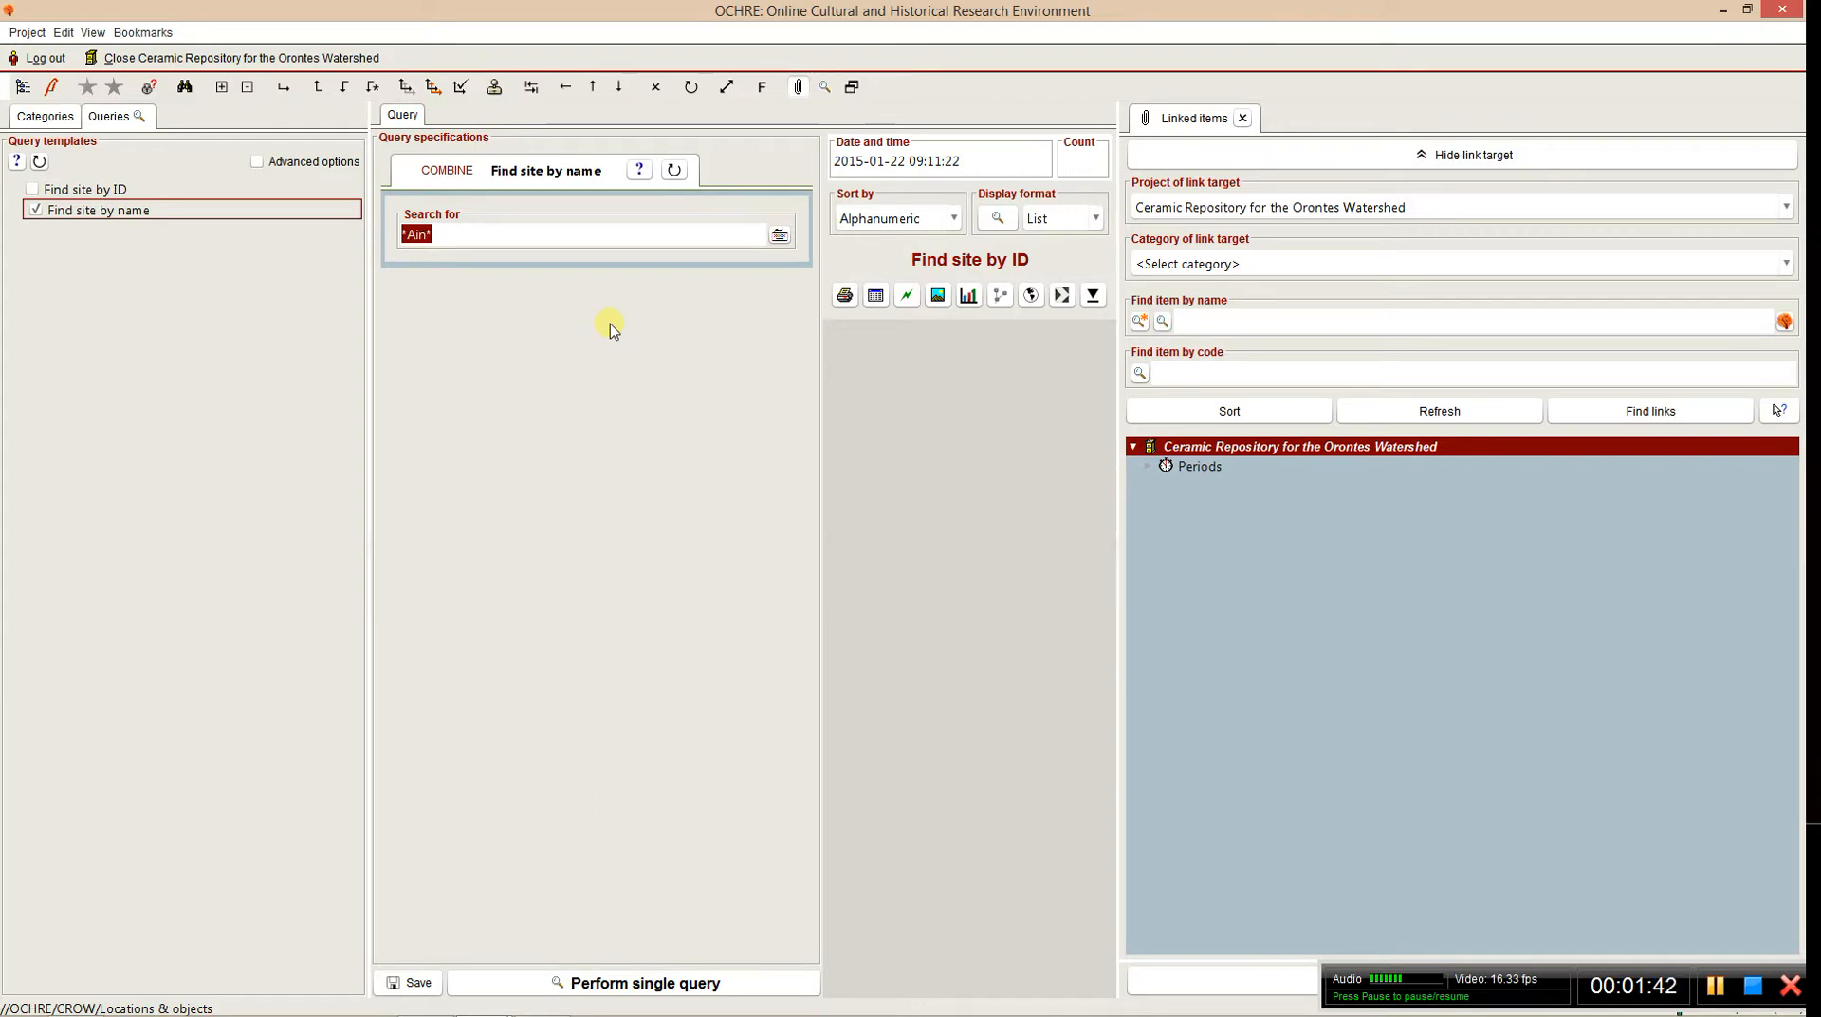
{"action": "type", "text": "K"}
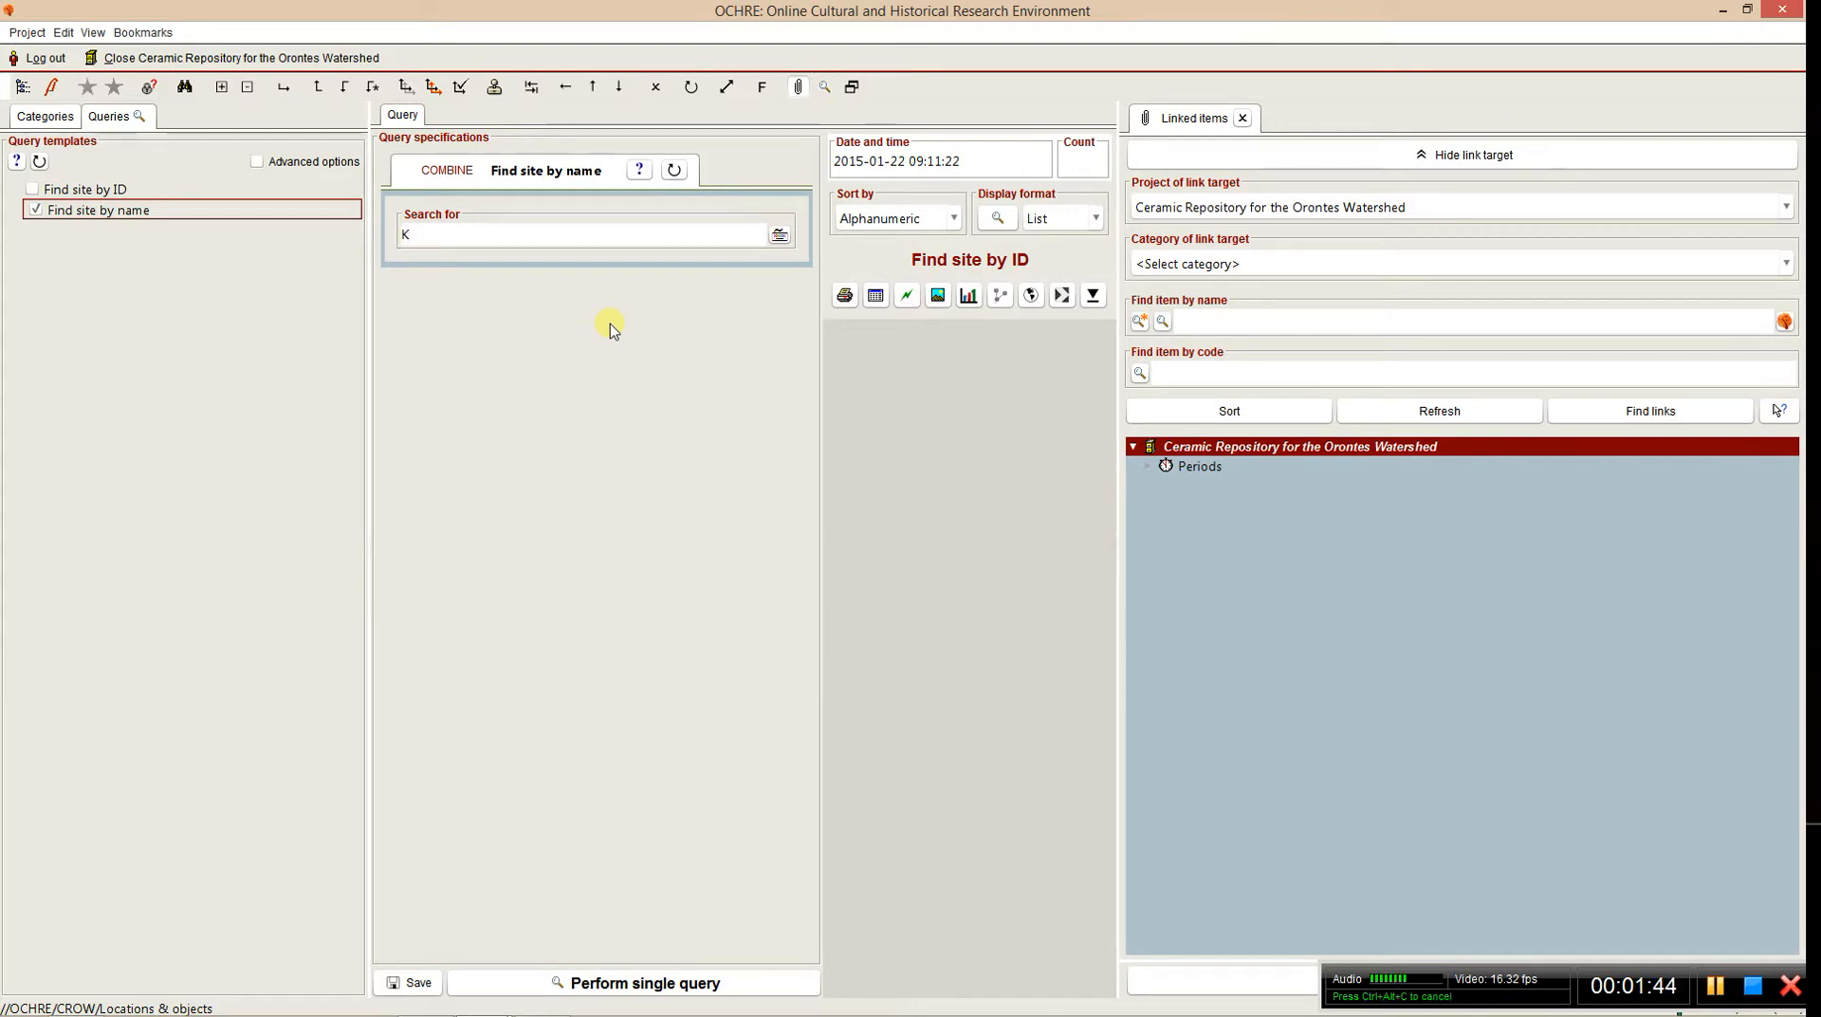
{"action": "type", "text": "ar"}
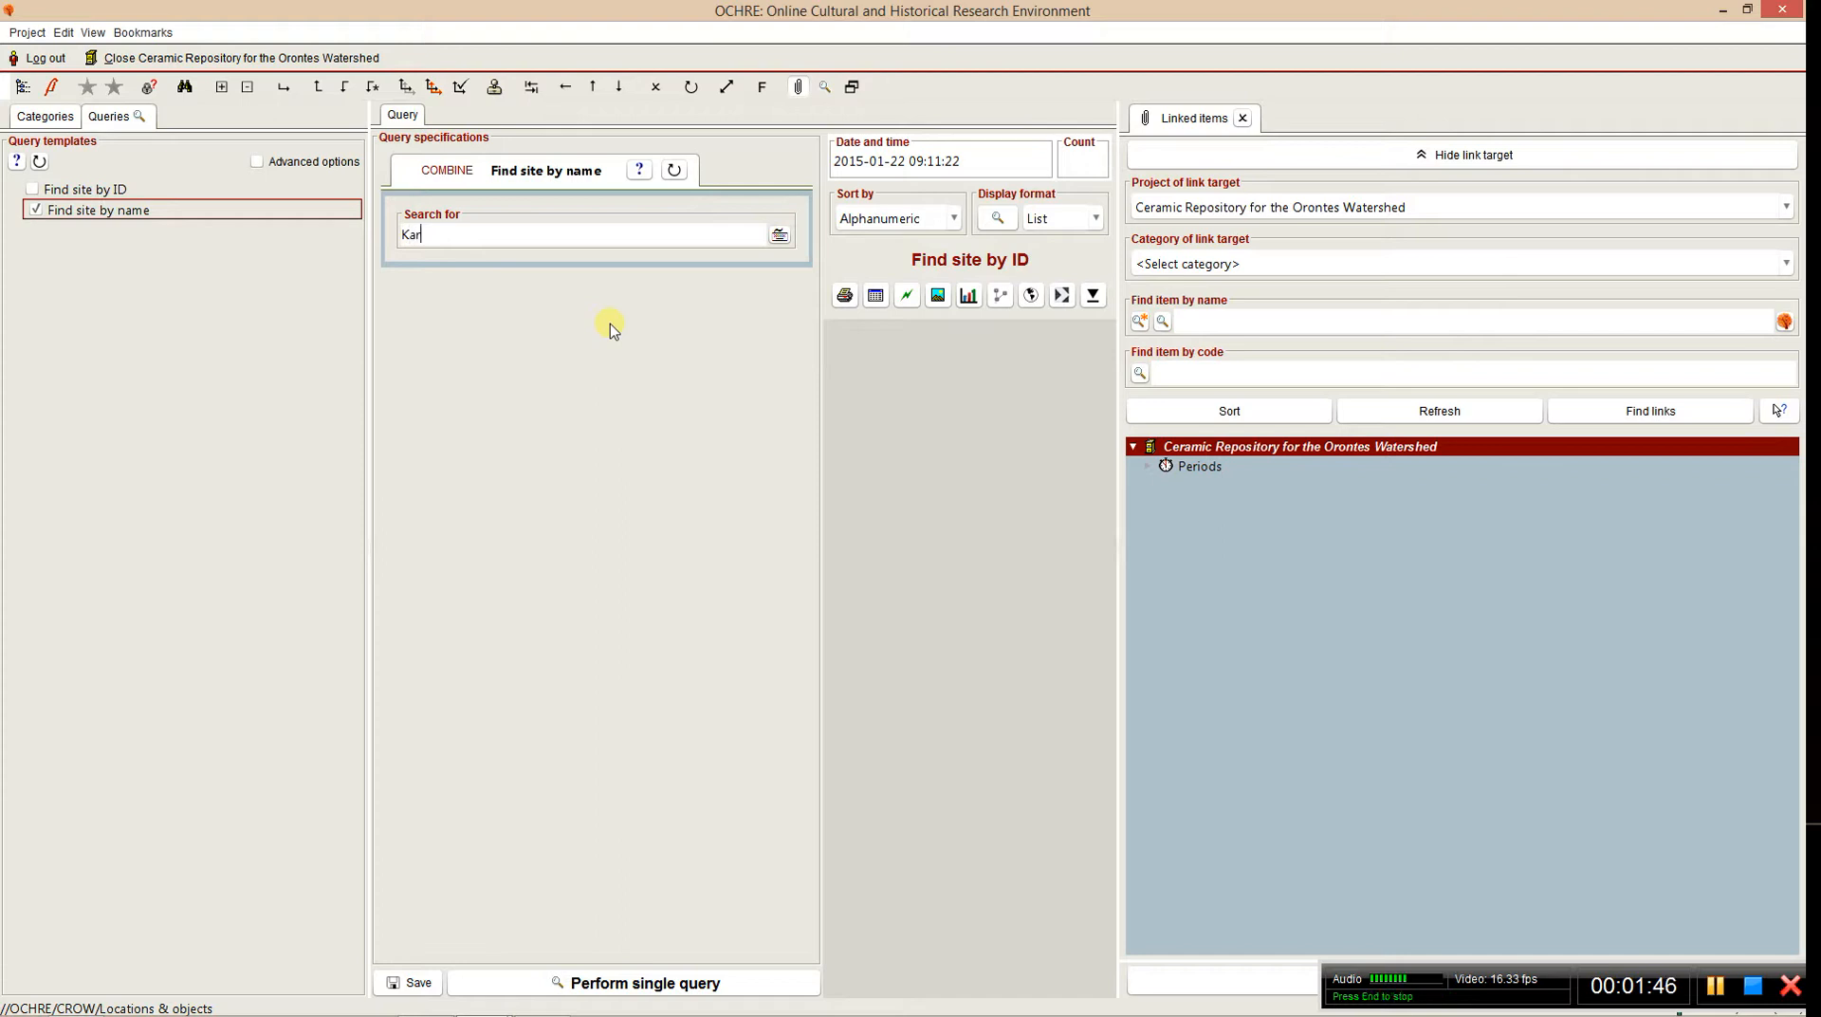
{"action": "type", "text": "*"}
{"action": "left_click", "coordinate": [693, 985]}
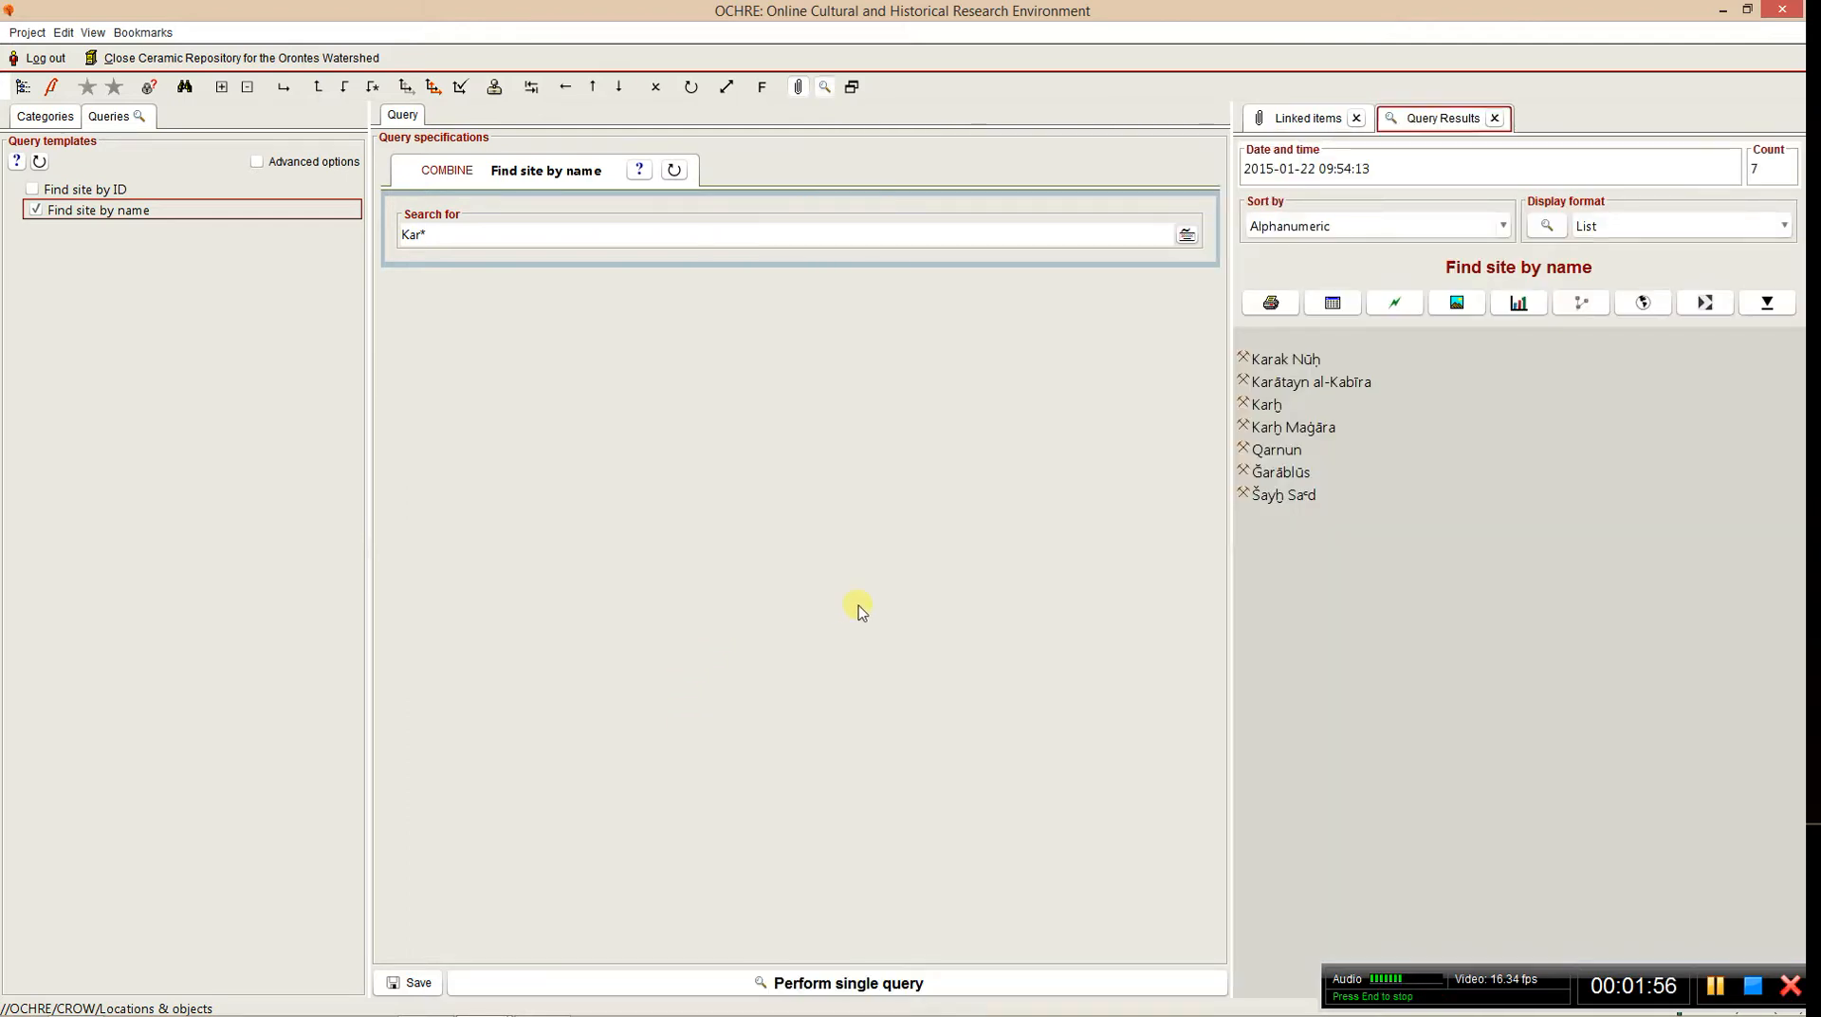
- Open the Karḫ site record from the results and examine its name, abbreviation and first two observations
{"action": "left_click", "coordinate": [1268, 405]}
{"action": "double_click", "coordinate": [1268, 405]}
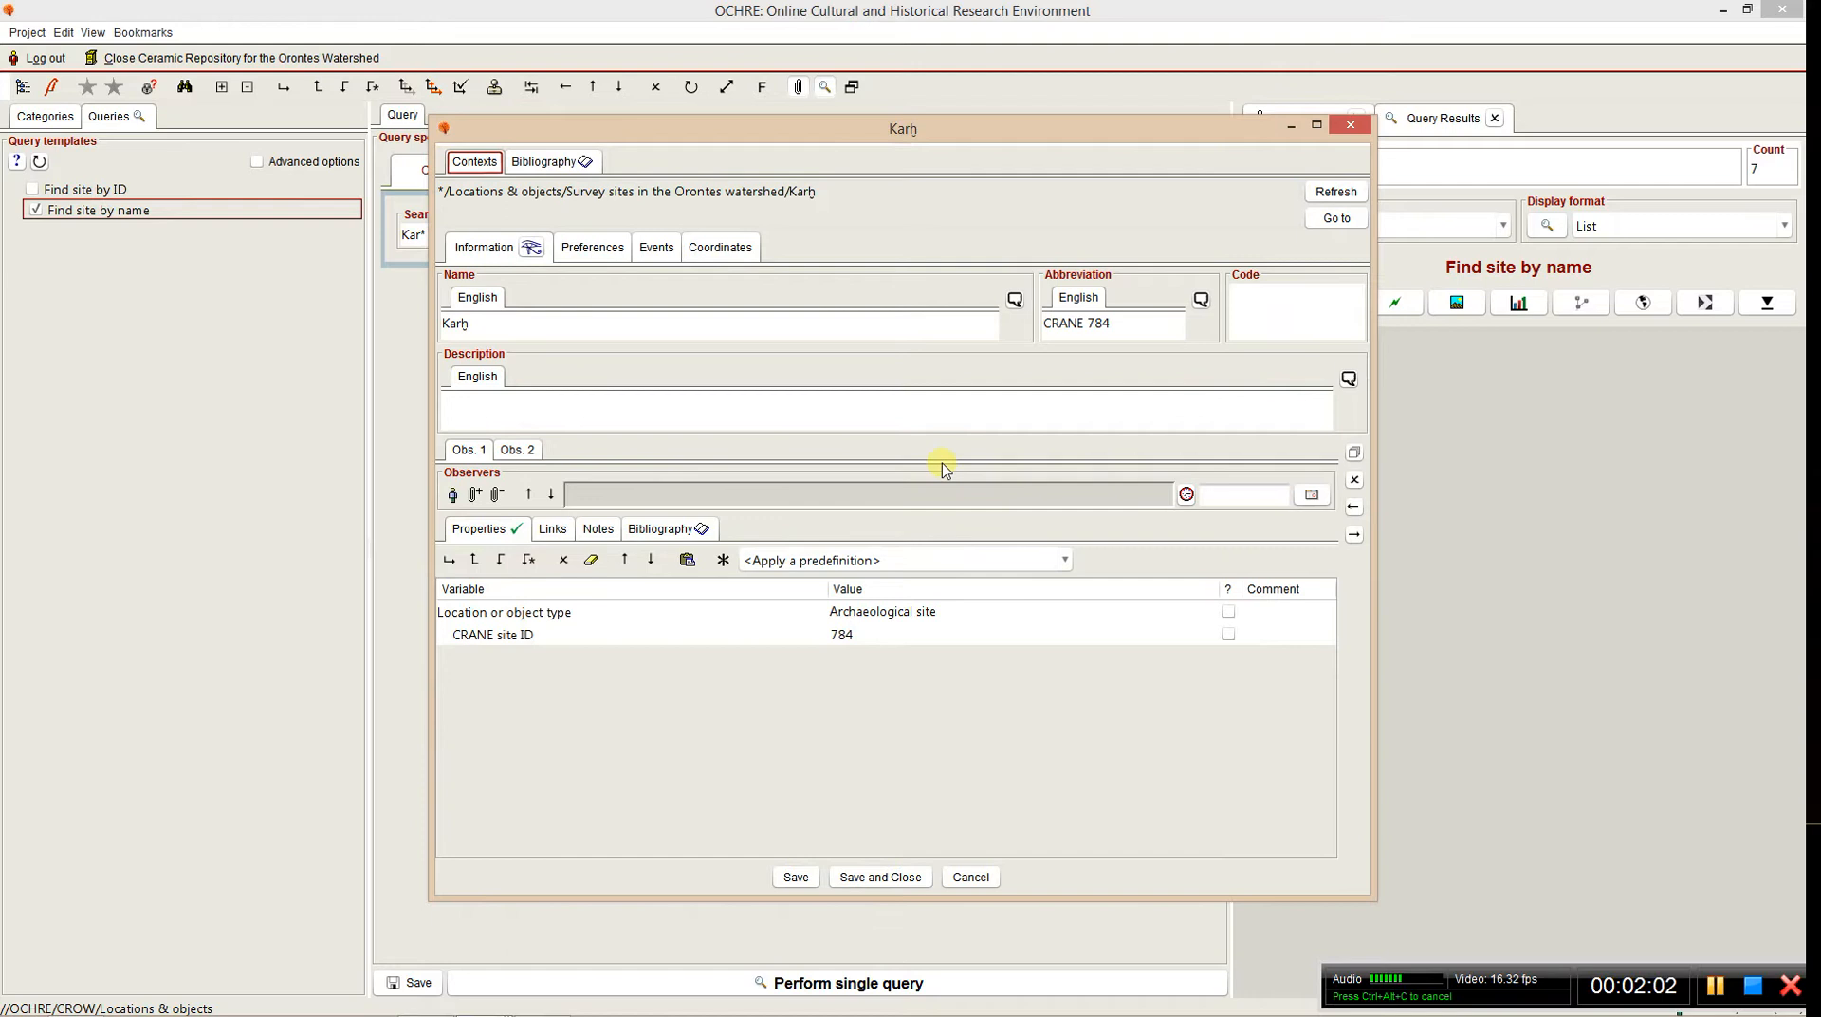
{"action": "left_click", "coordinate": [471, 452]}
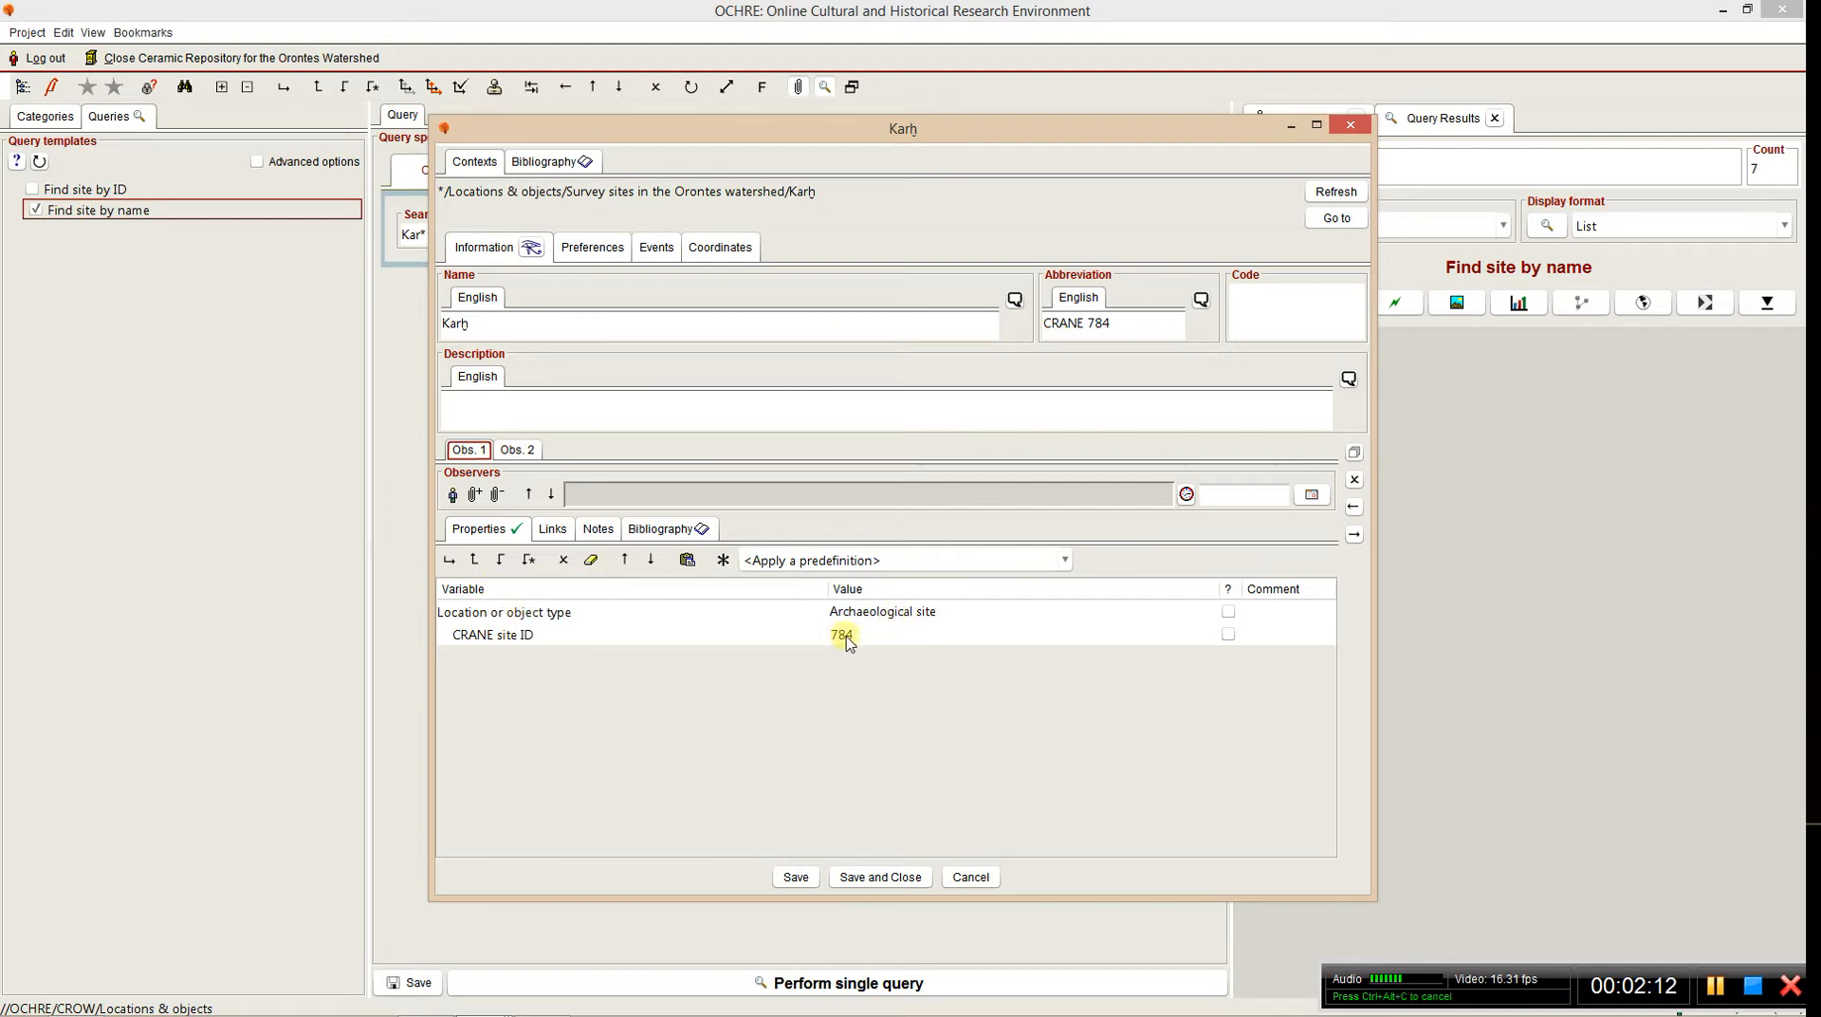
{"action": "double_click", "coordinate": [488, 325]}
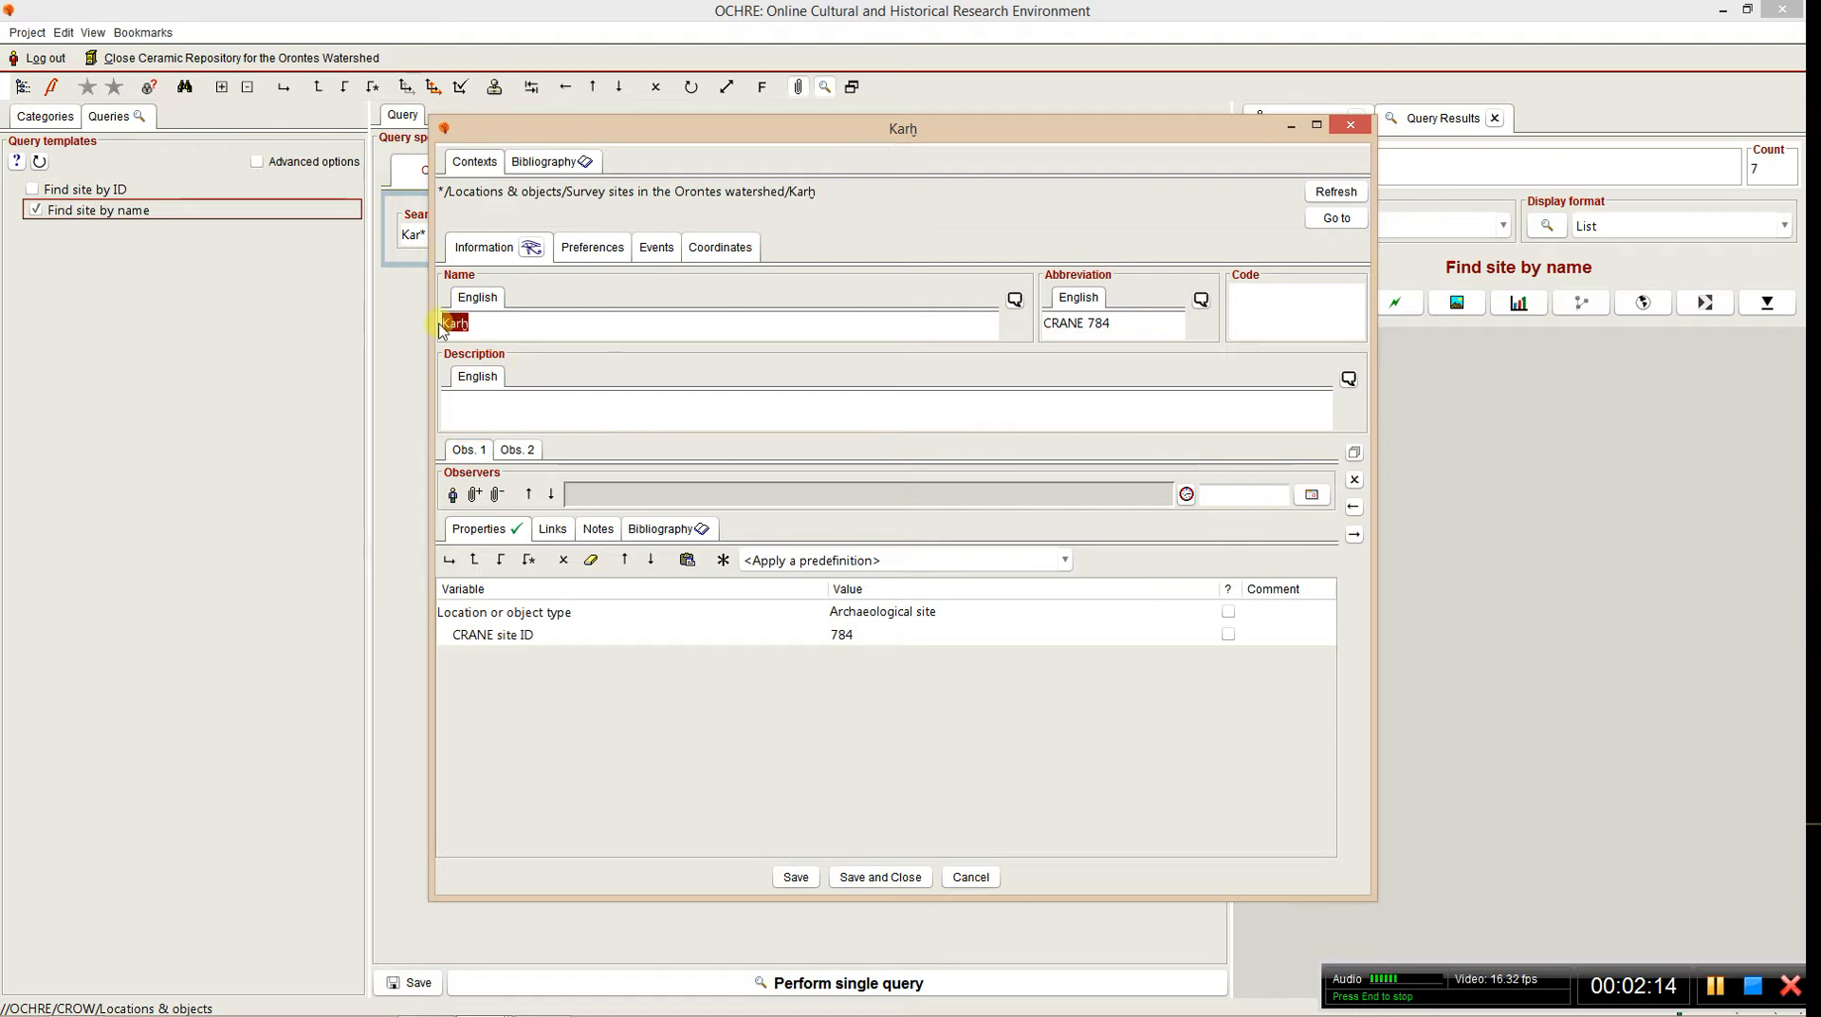
{"action": "left_click", "coordinate": [527, 326]}
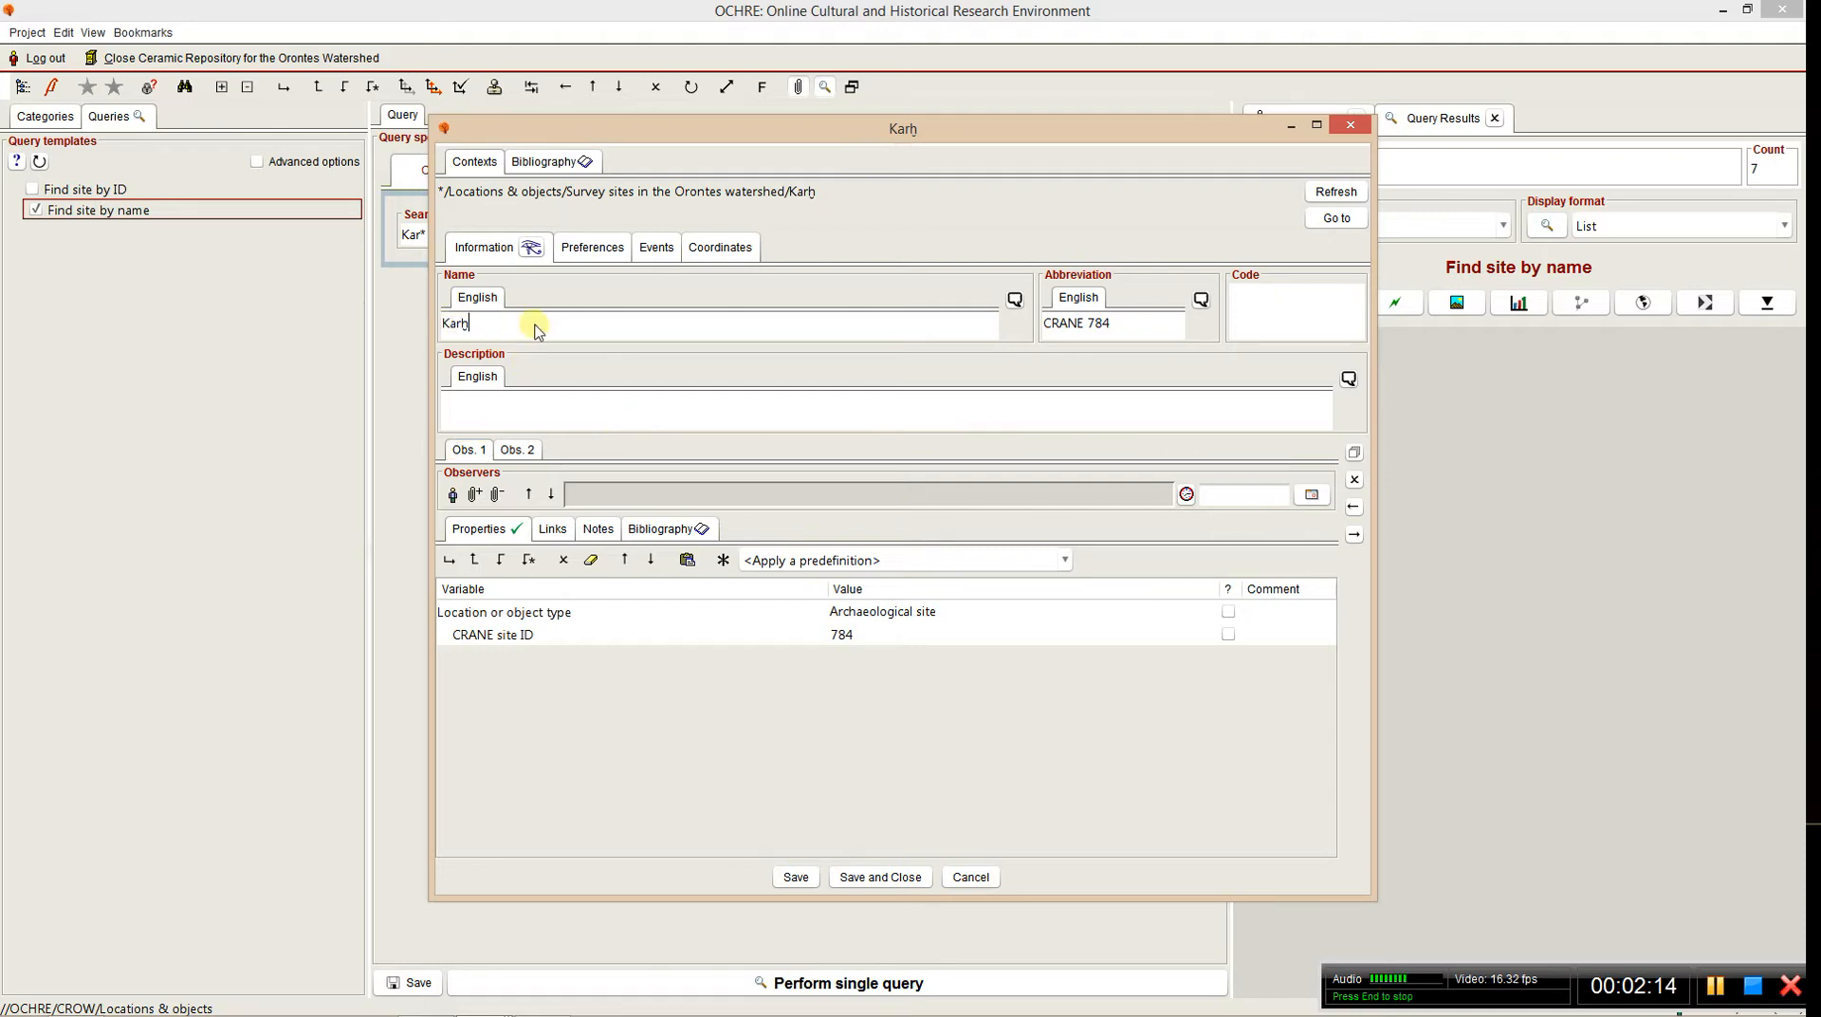
{"action": "left_click_drag", "start_coordinate": [1134, 323], "coordinate": [1013, 330]}
{"action": "left_click", "coordinate": [1133, 324]}
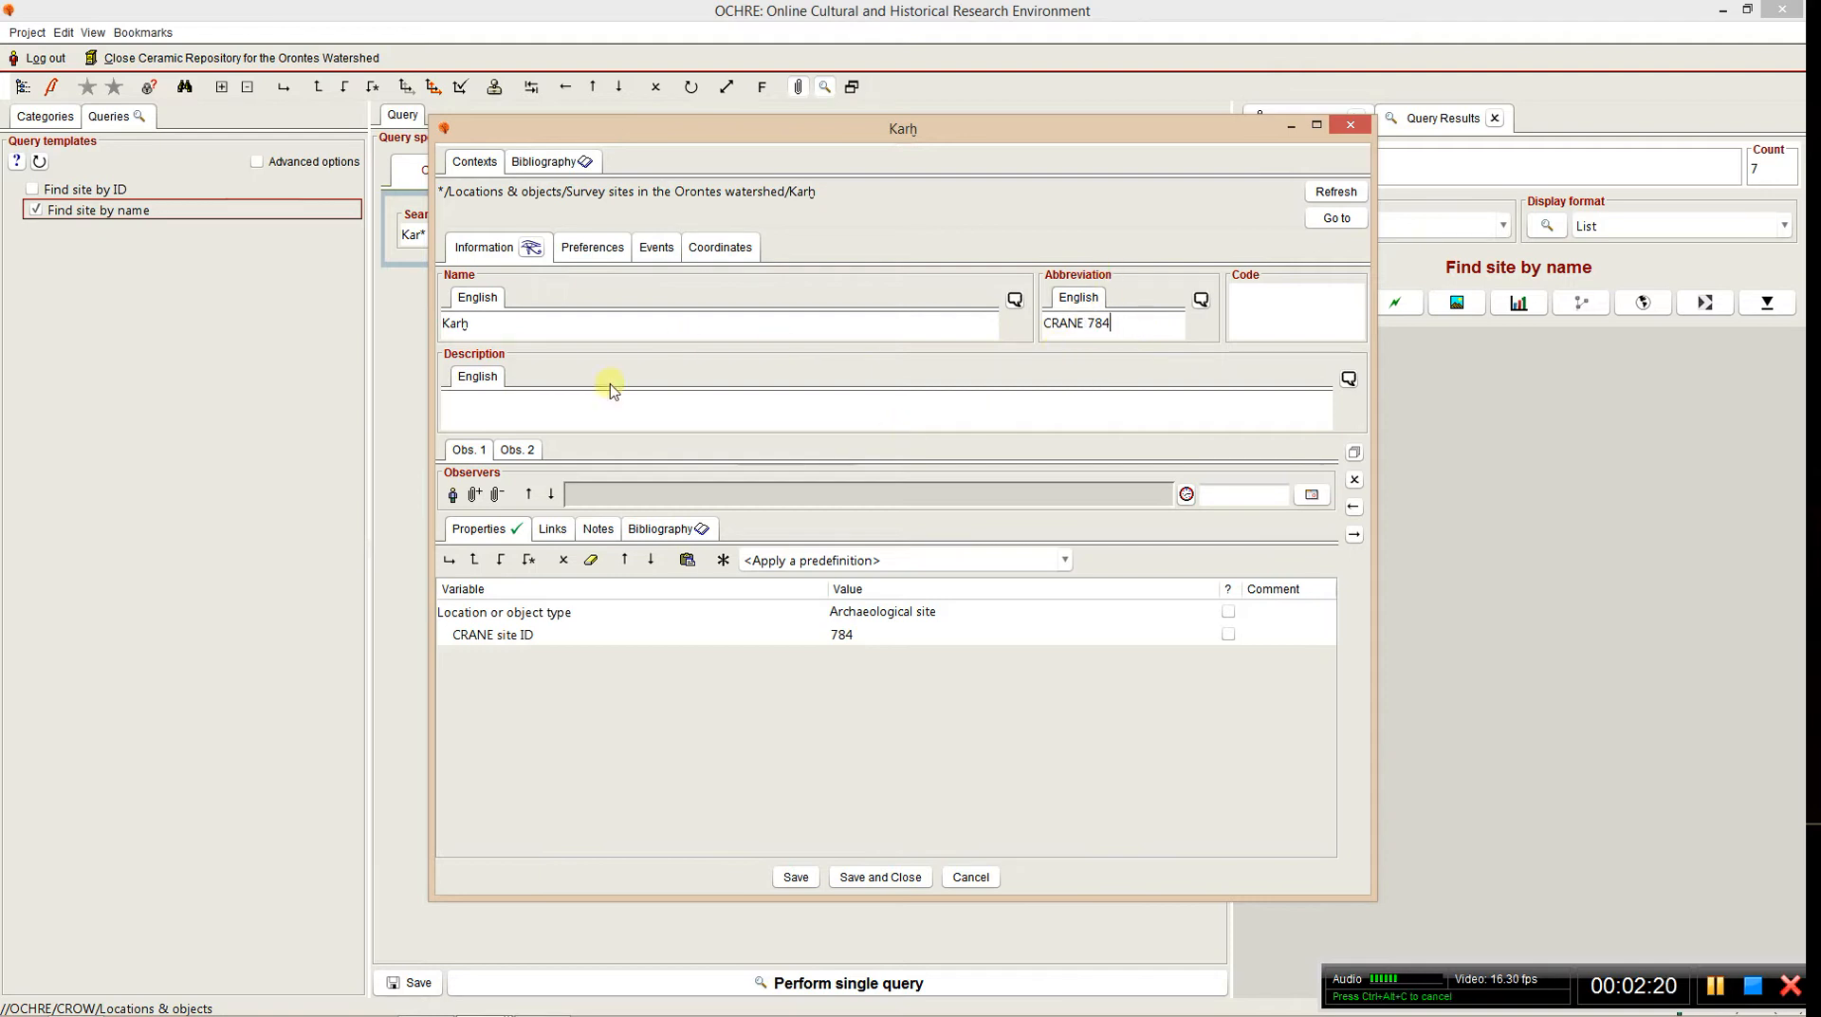
{"action": "left_click", "coordinate": [518, 451]}
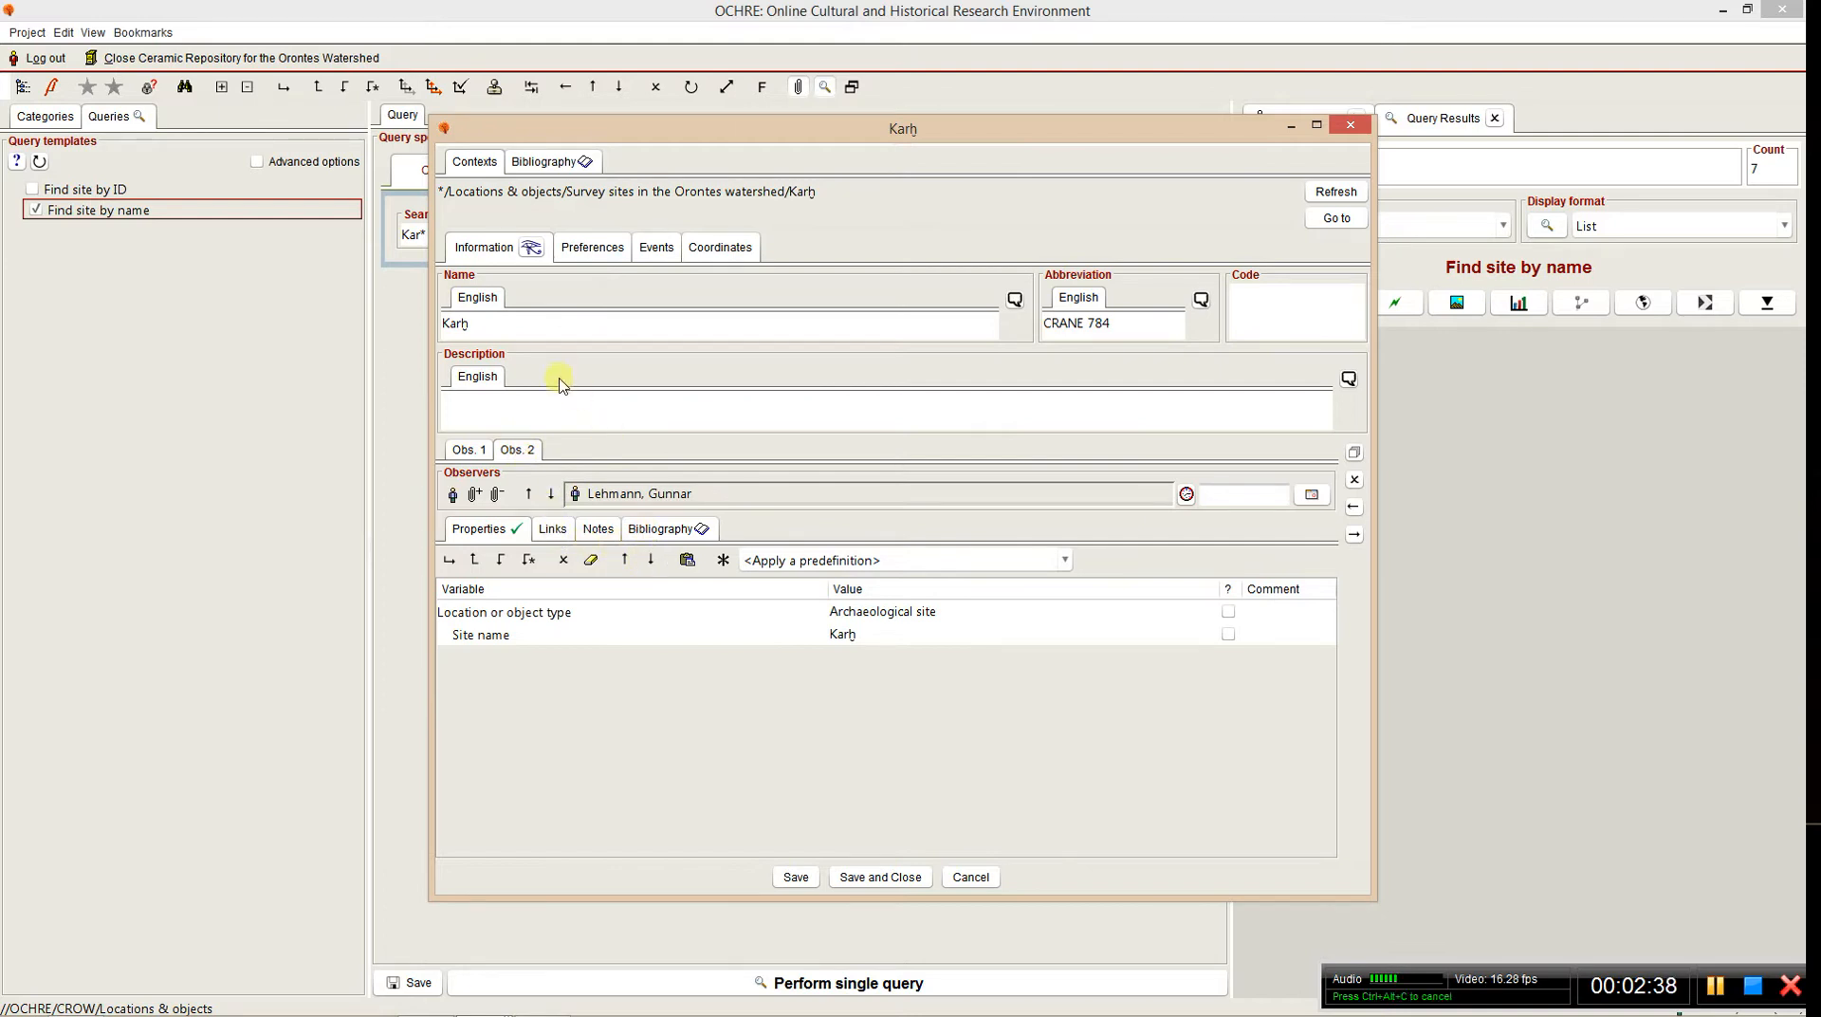
- Add a third observation to the Karḫ record and apply the Survey observation predefinition to it
{"action": "left_click", "coordinate": [1353, 453]}
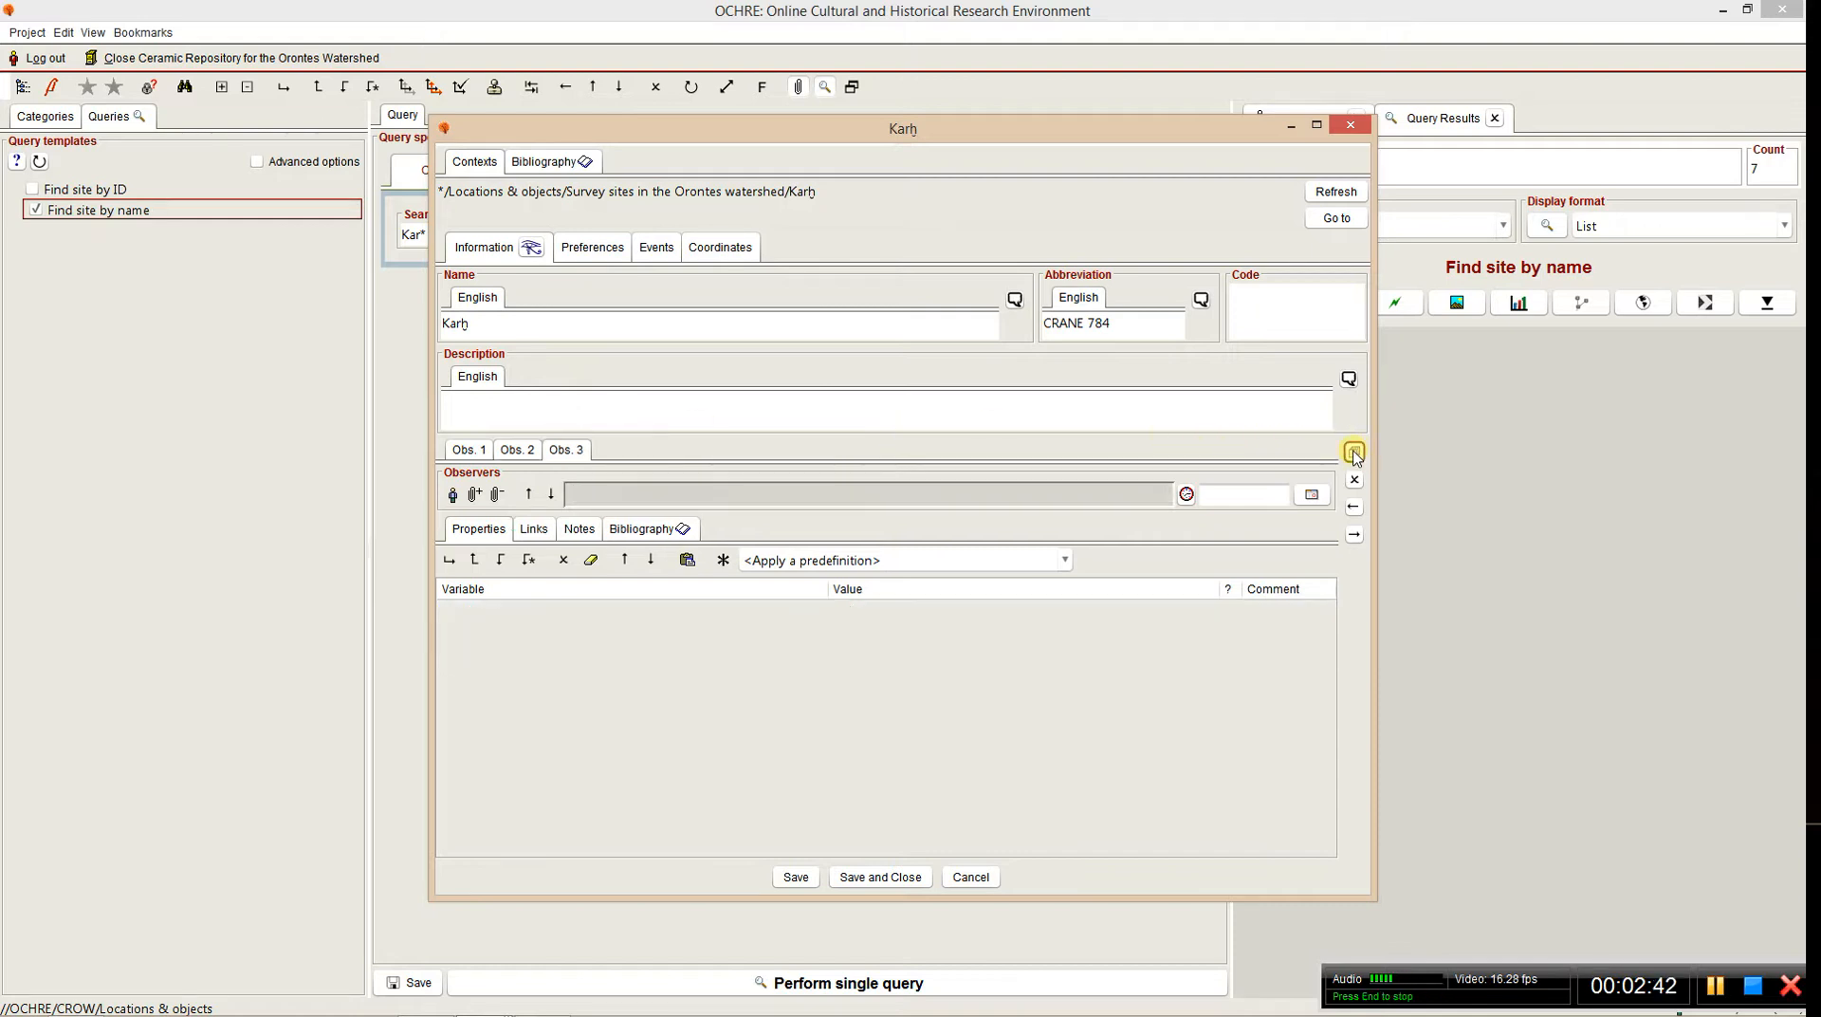
{"action": "left_click", "coordinate": [572, 451]}
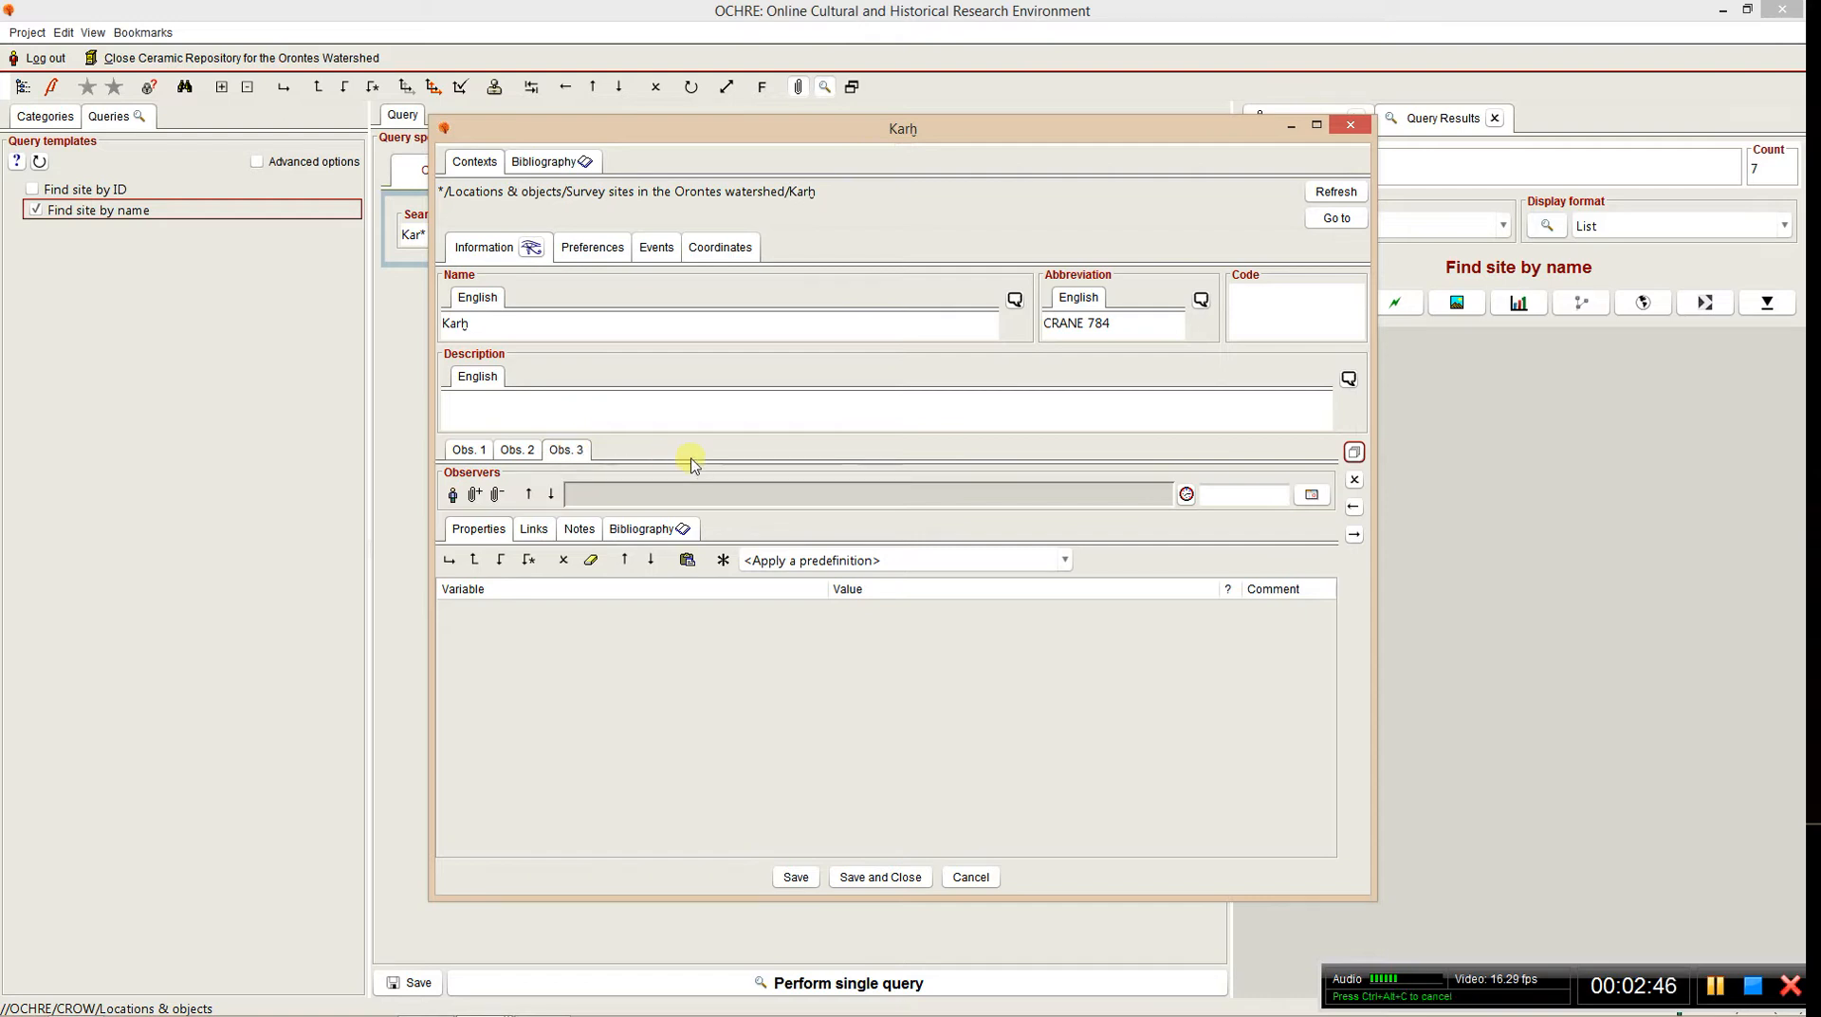
{"action": "left_click", "coordinate": [1065, 562]}
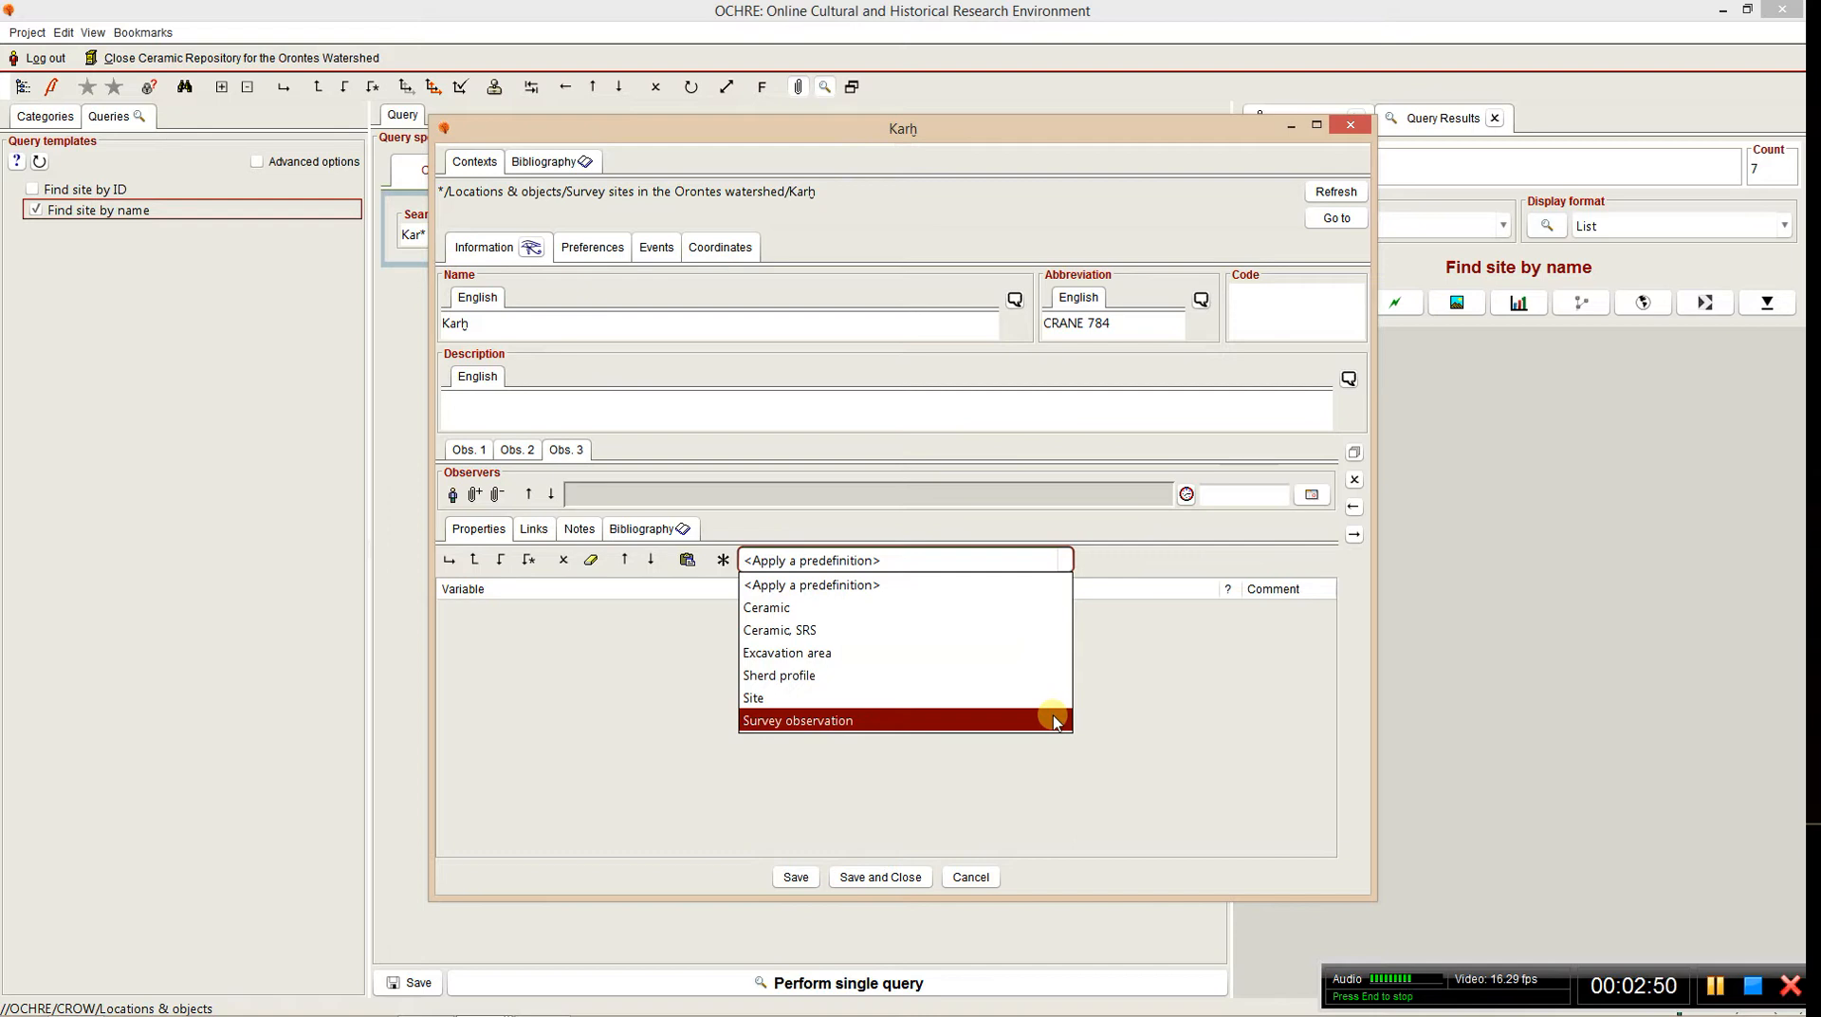
{"action": "left_click", "coordinate": [1053, 721]}
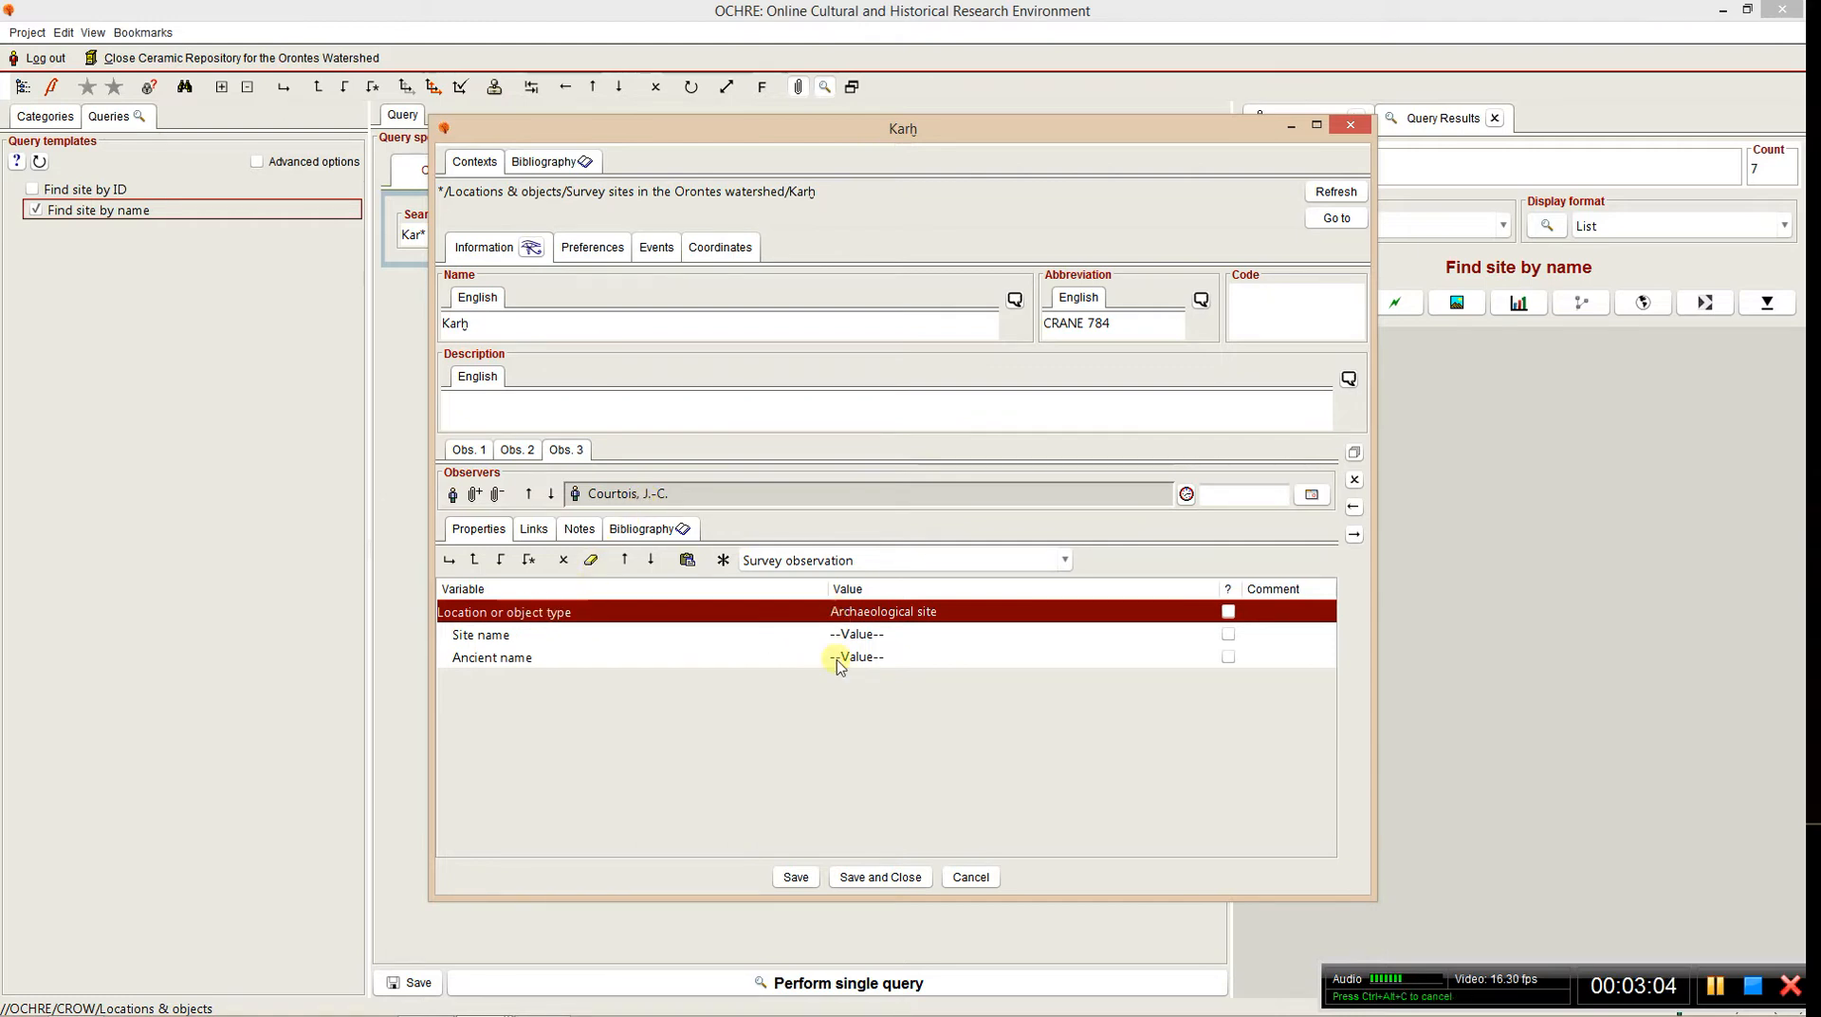
- Set the Site name property of the third observation to "el-Kerkh, Tell"
{"action": "left_click", "coordinate": [899, 639]}
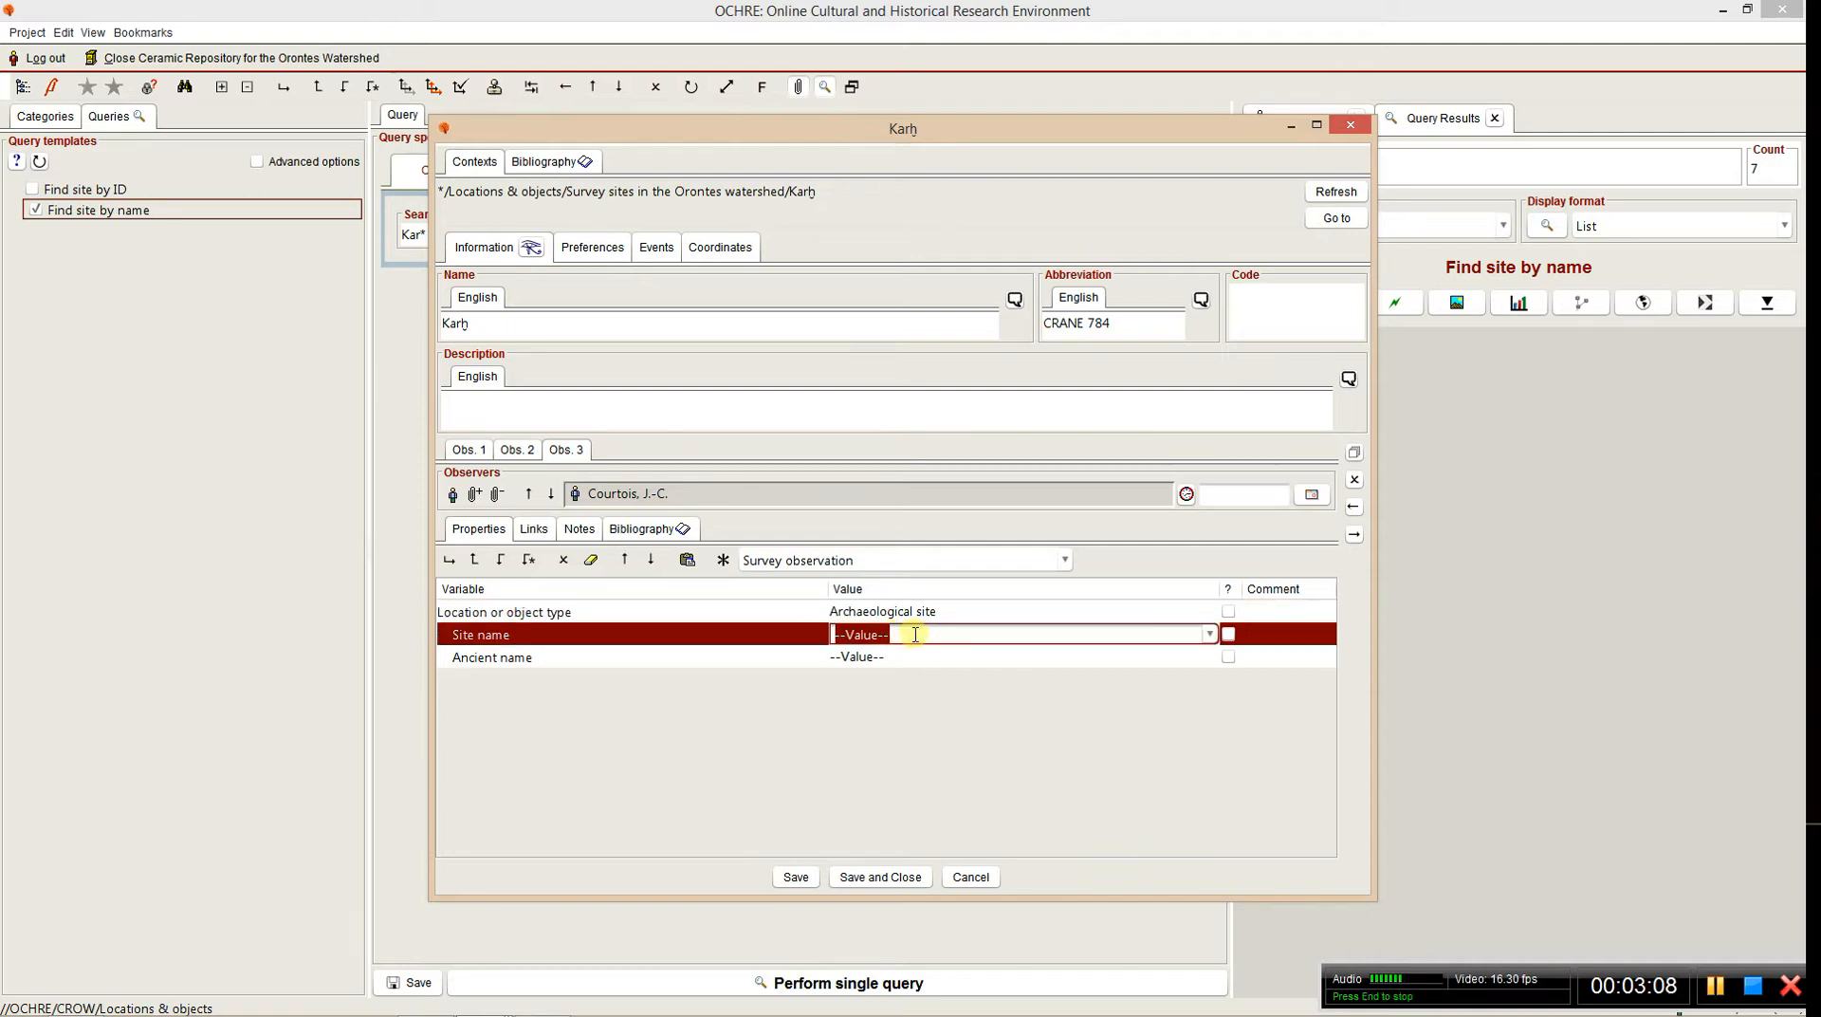
{"action": "type", "text": "el-Ker"}
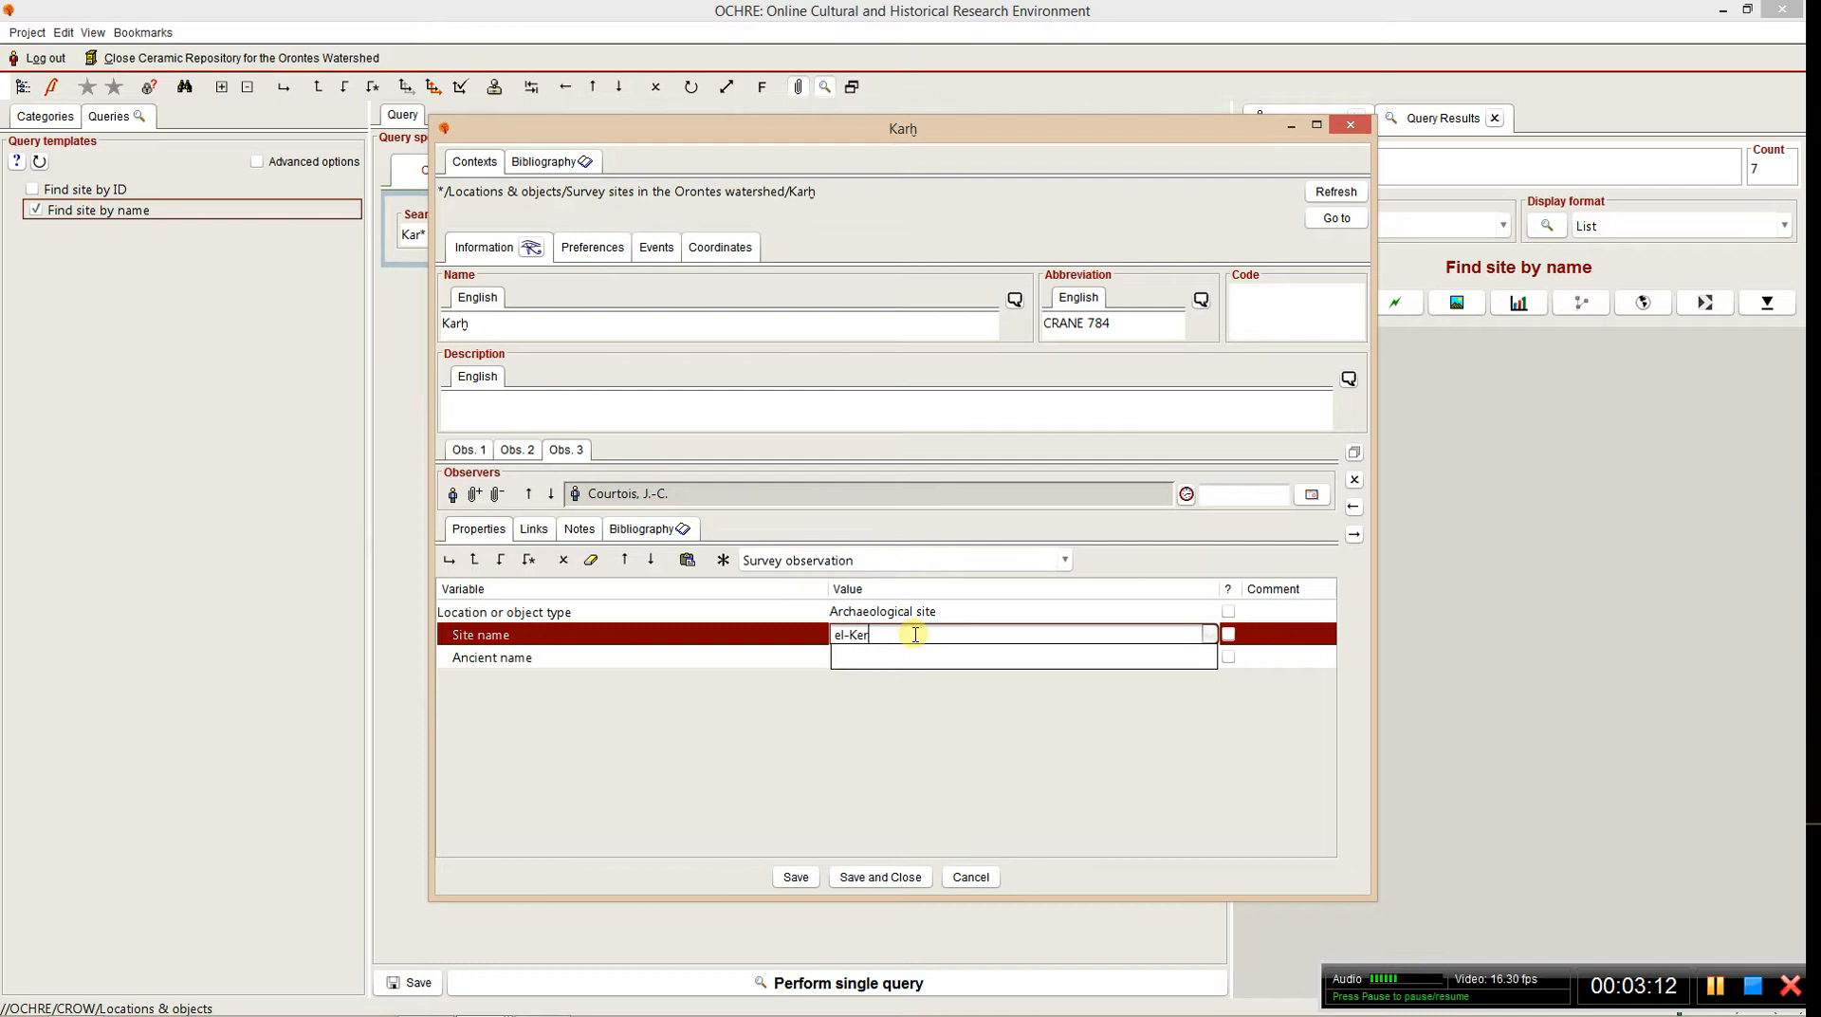
{"action": "type", "text": "kh, Tell"}
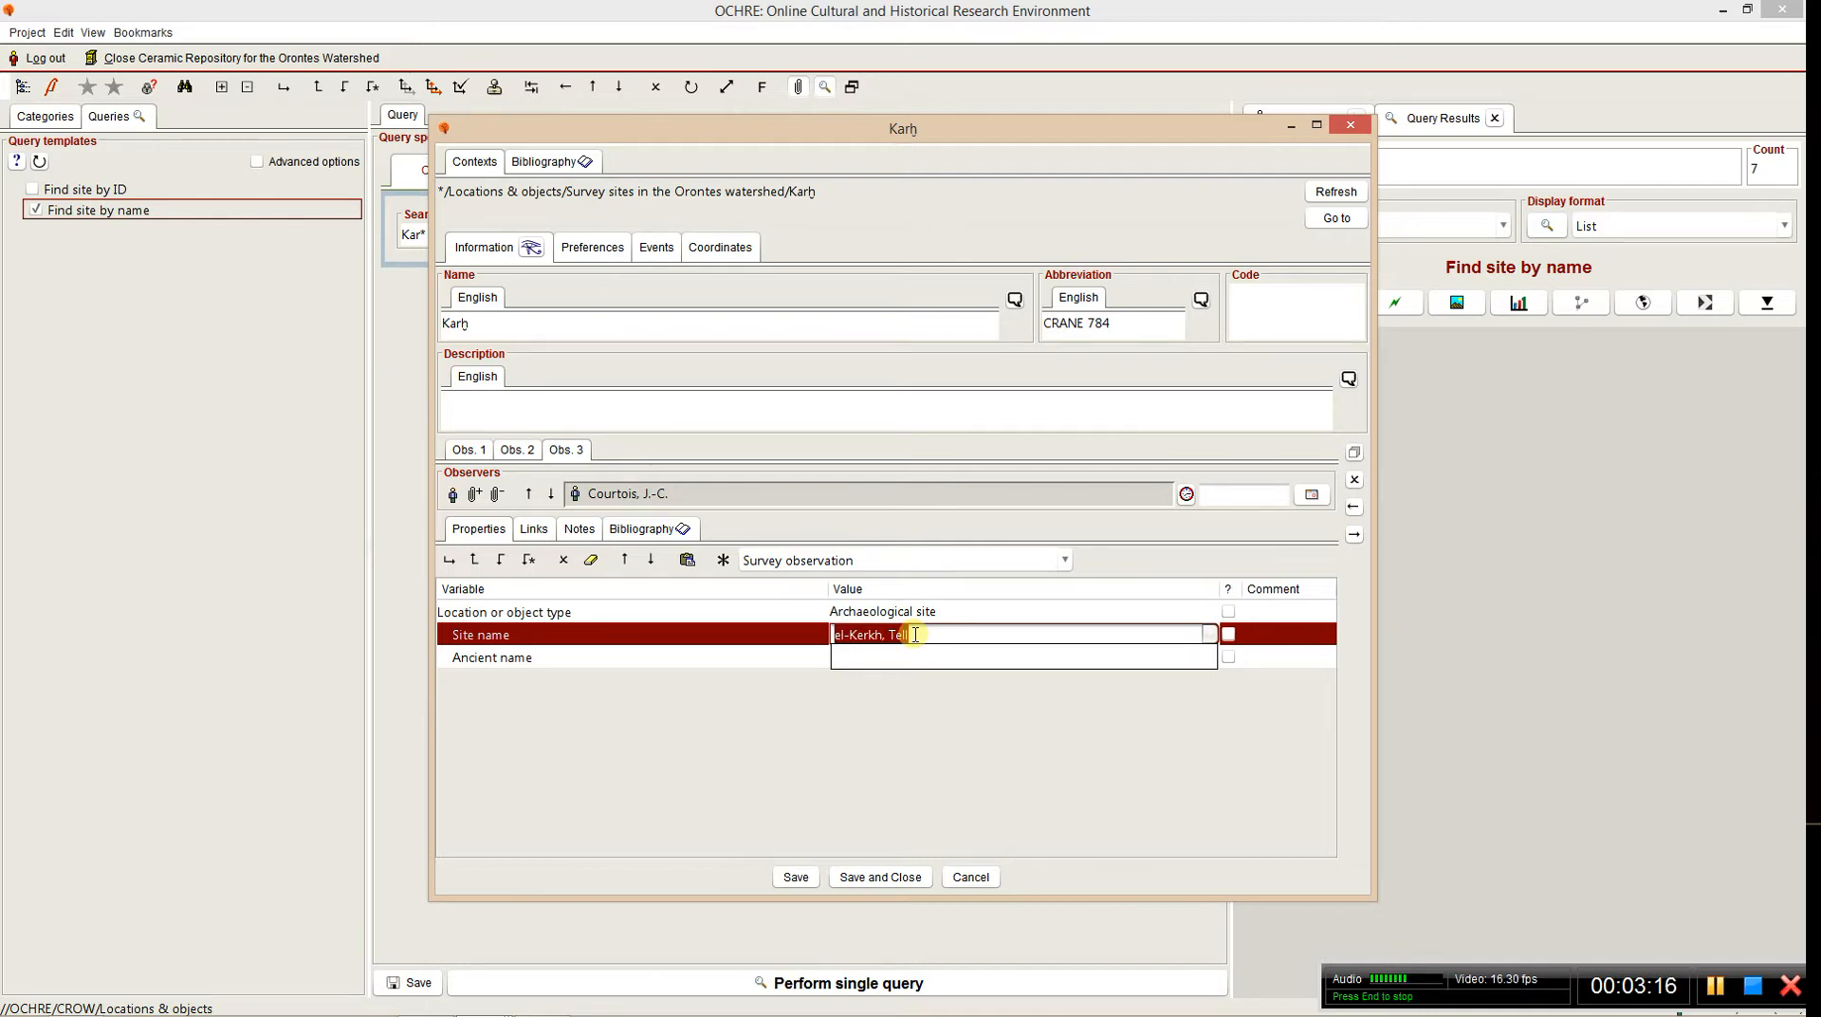
{"action": "left_click", "coordinate": [798, 636]}
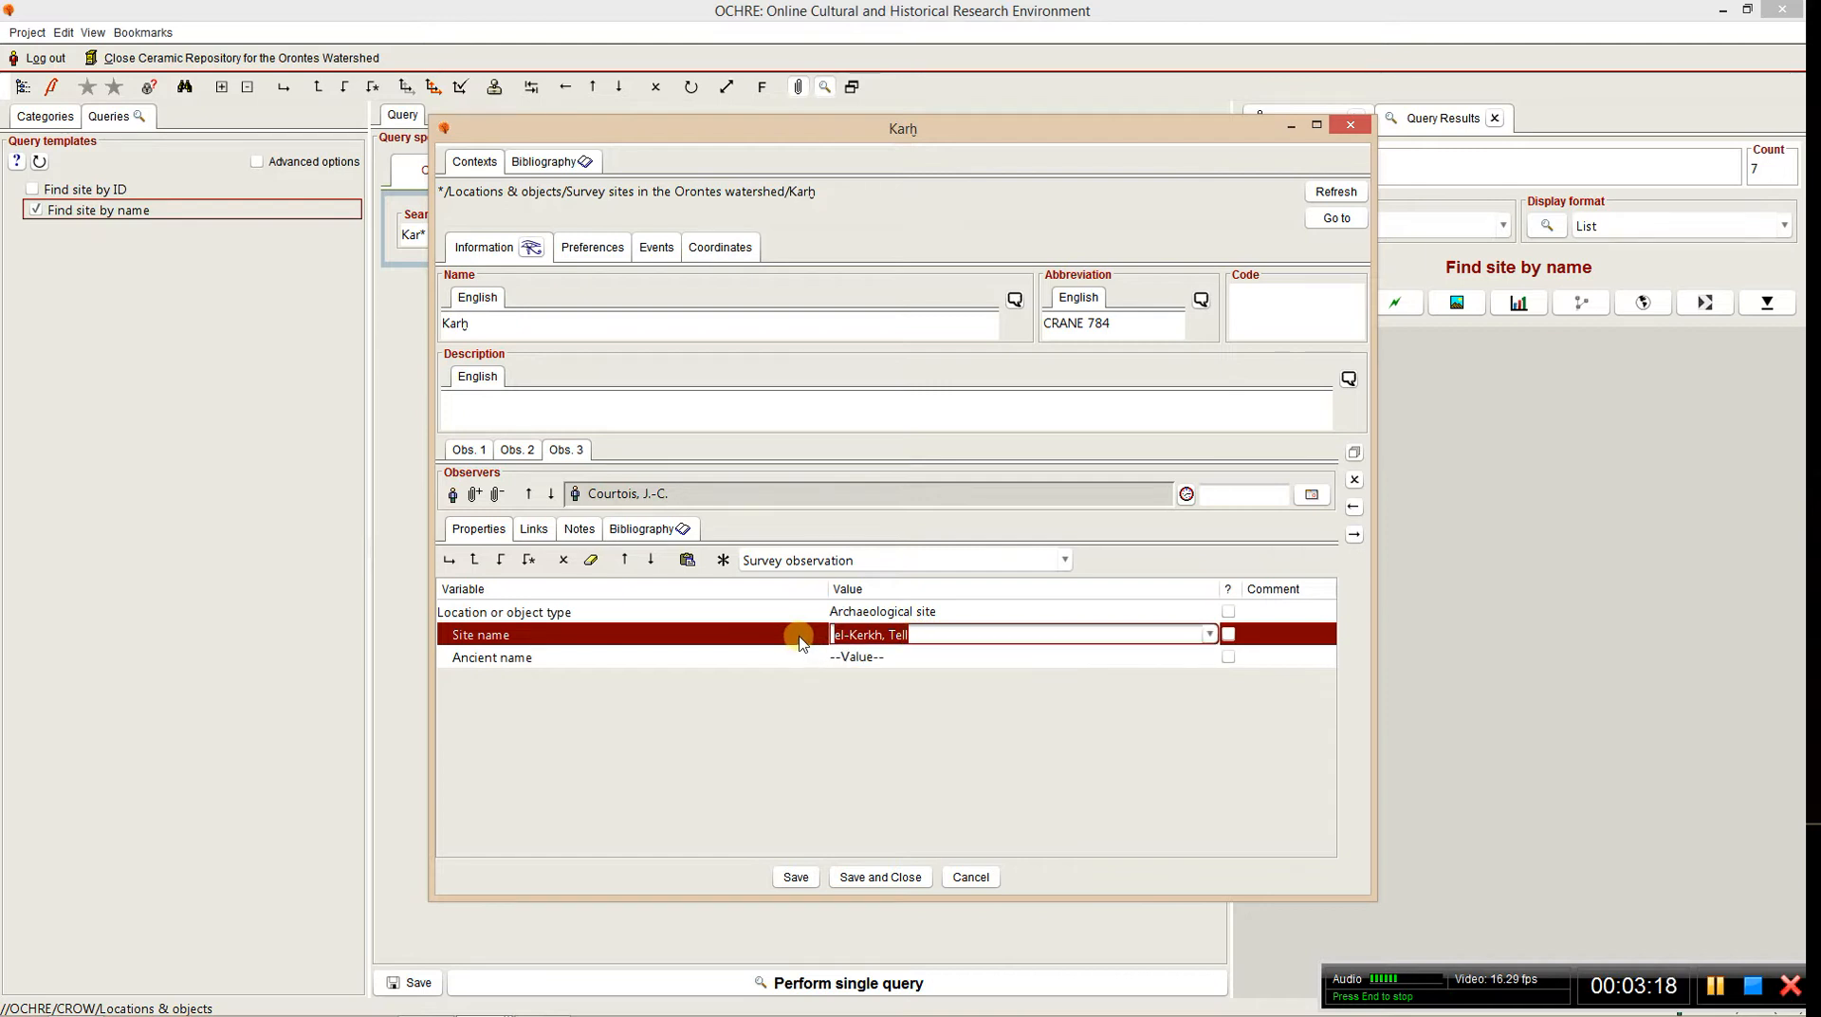
- Delete the empty Ancient name property from the third observation and save the site record
{"action": "left_click", "coordinate": [801, 655]}
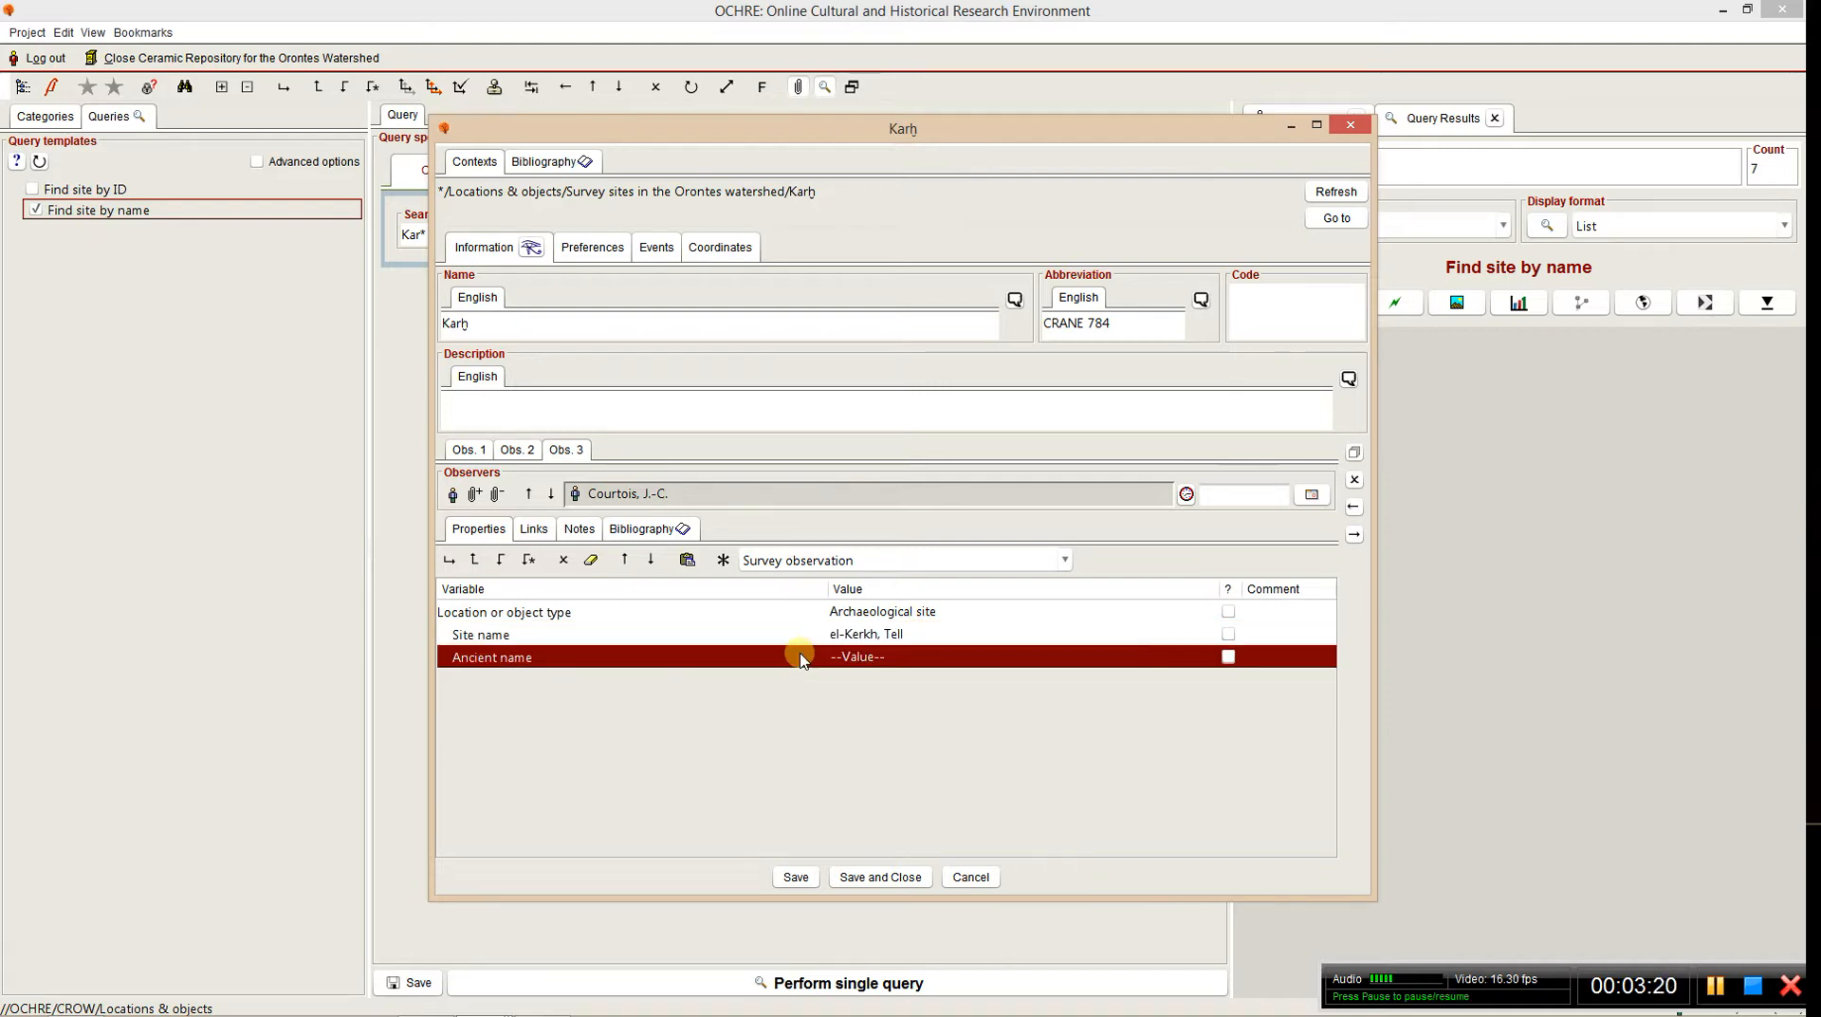
{"action": "left_click", "coordinate": [563, 560]}
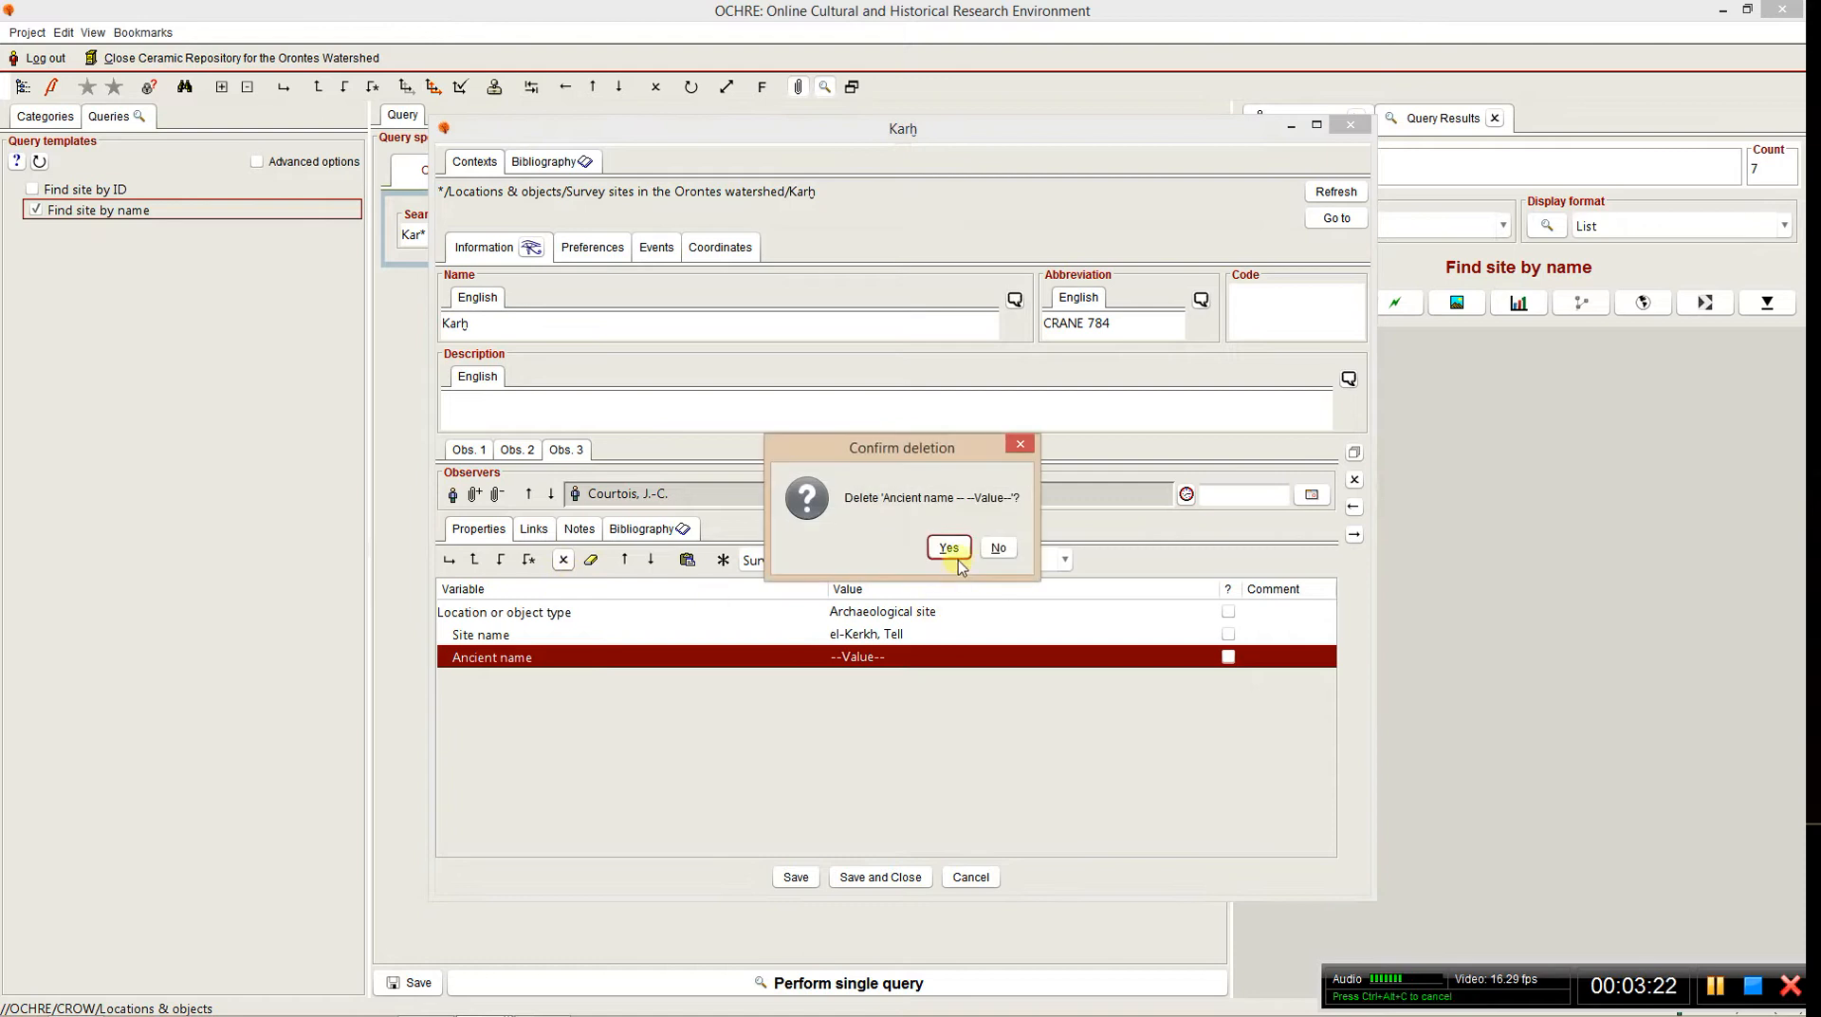
{"action": "left_click", "coordinate": [949, 548]}
{"action": "left_click", "coordinate": [794, 874]}
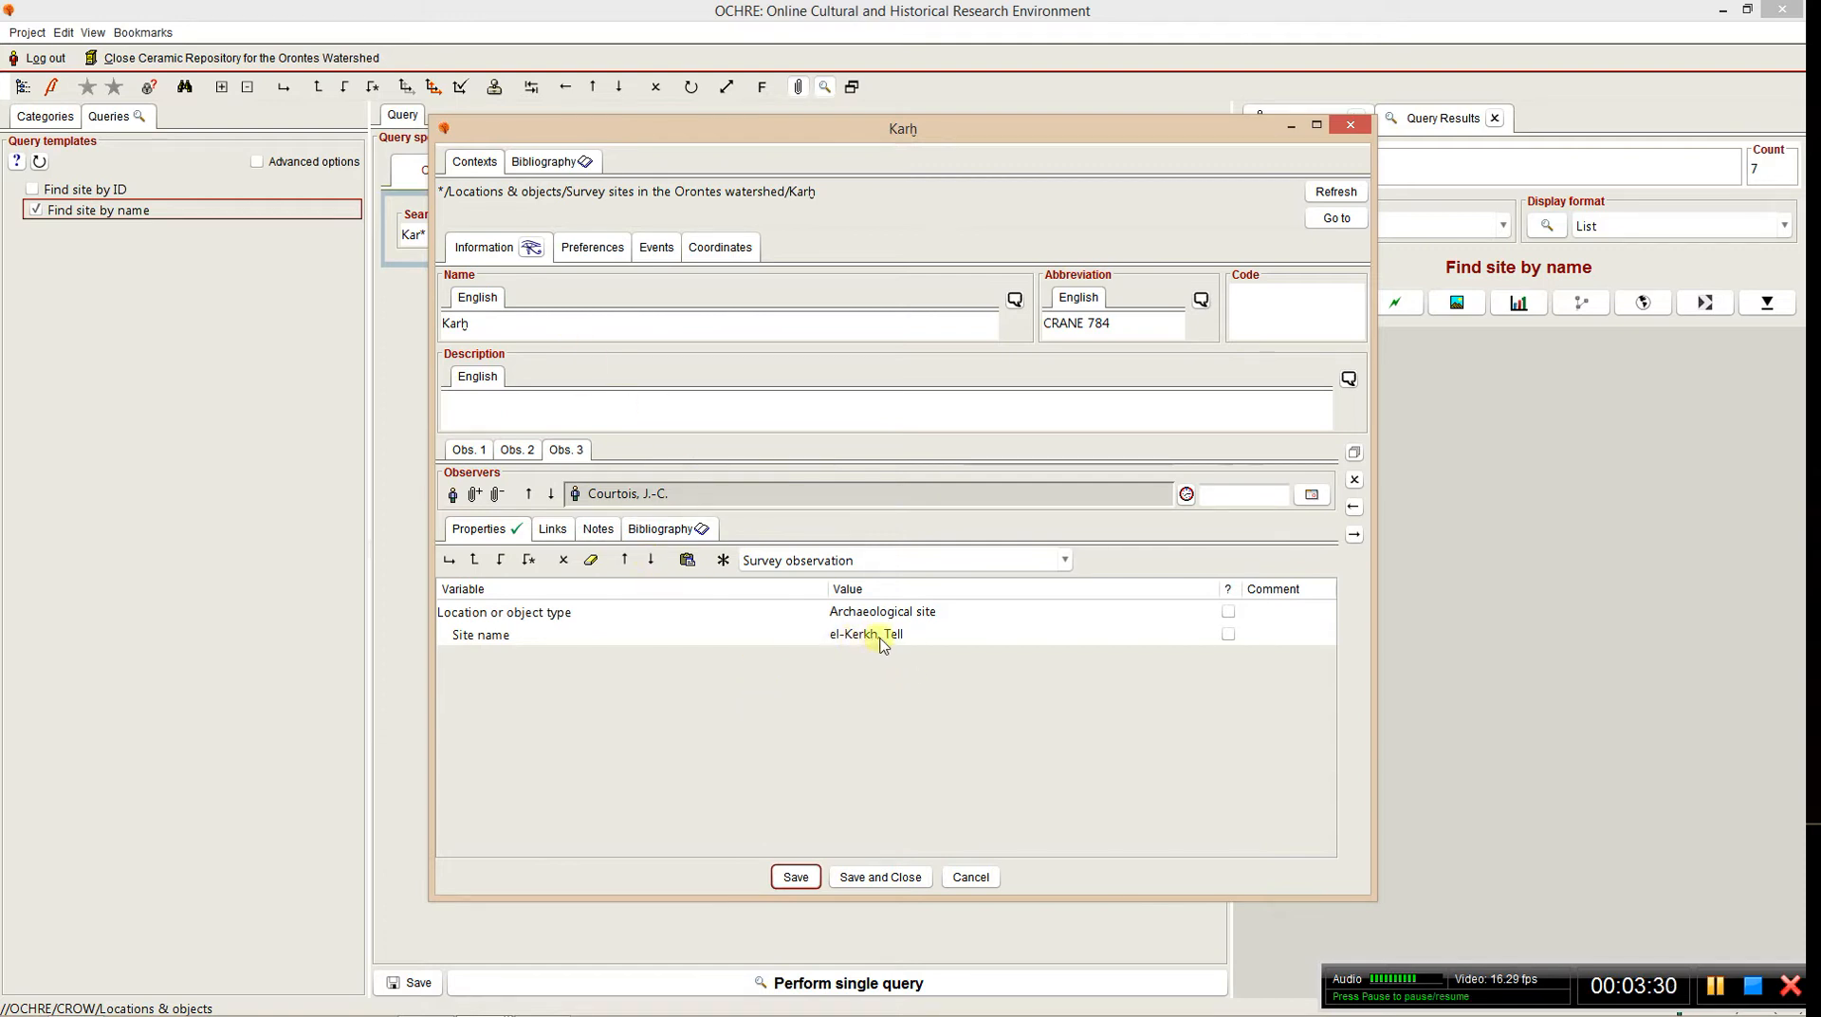
- Add an alias to the site's name and set it to "el-Kerkh, Tell"
{"action": "left_click", "coordinate": [1014, 301]}
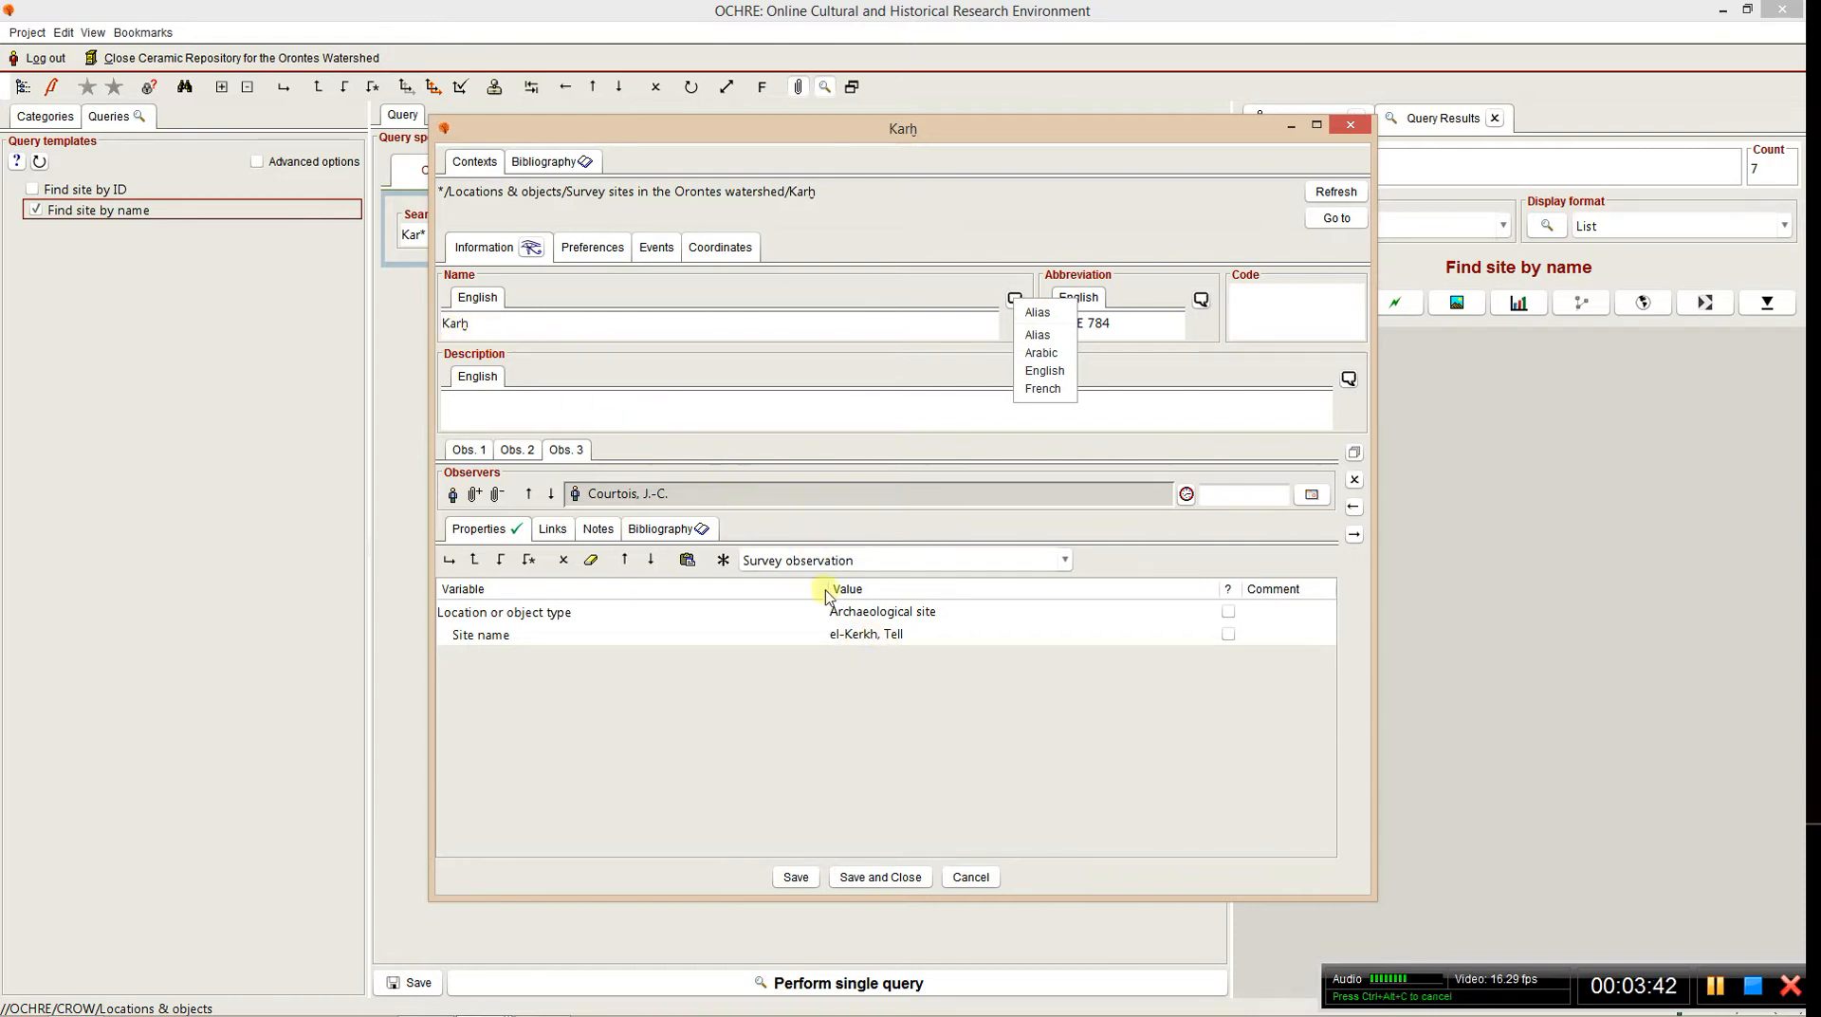
{"action": "left_click", "coordinate": [1037, 323]}
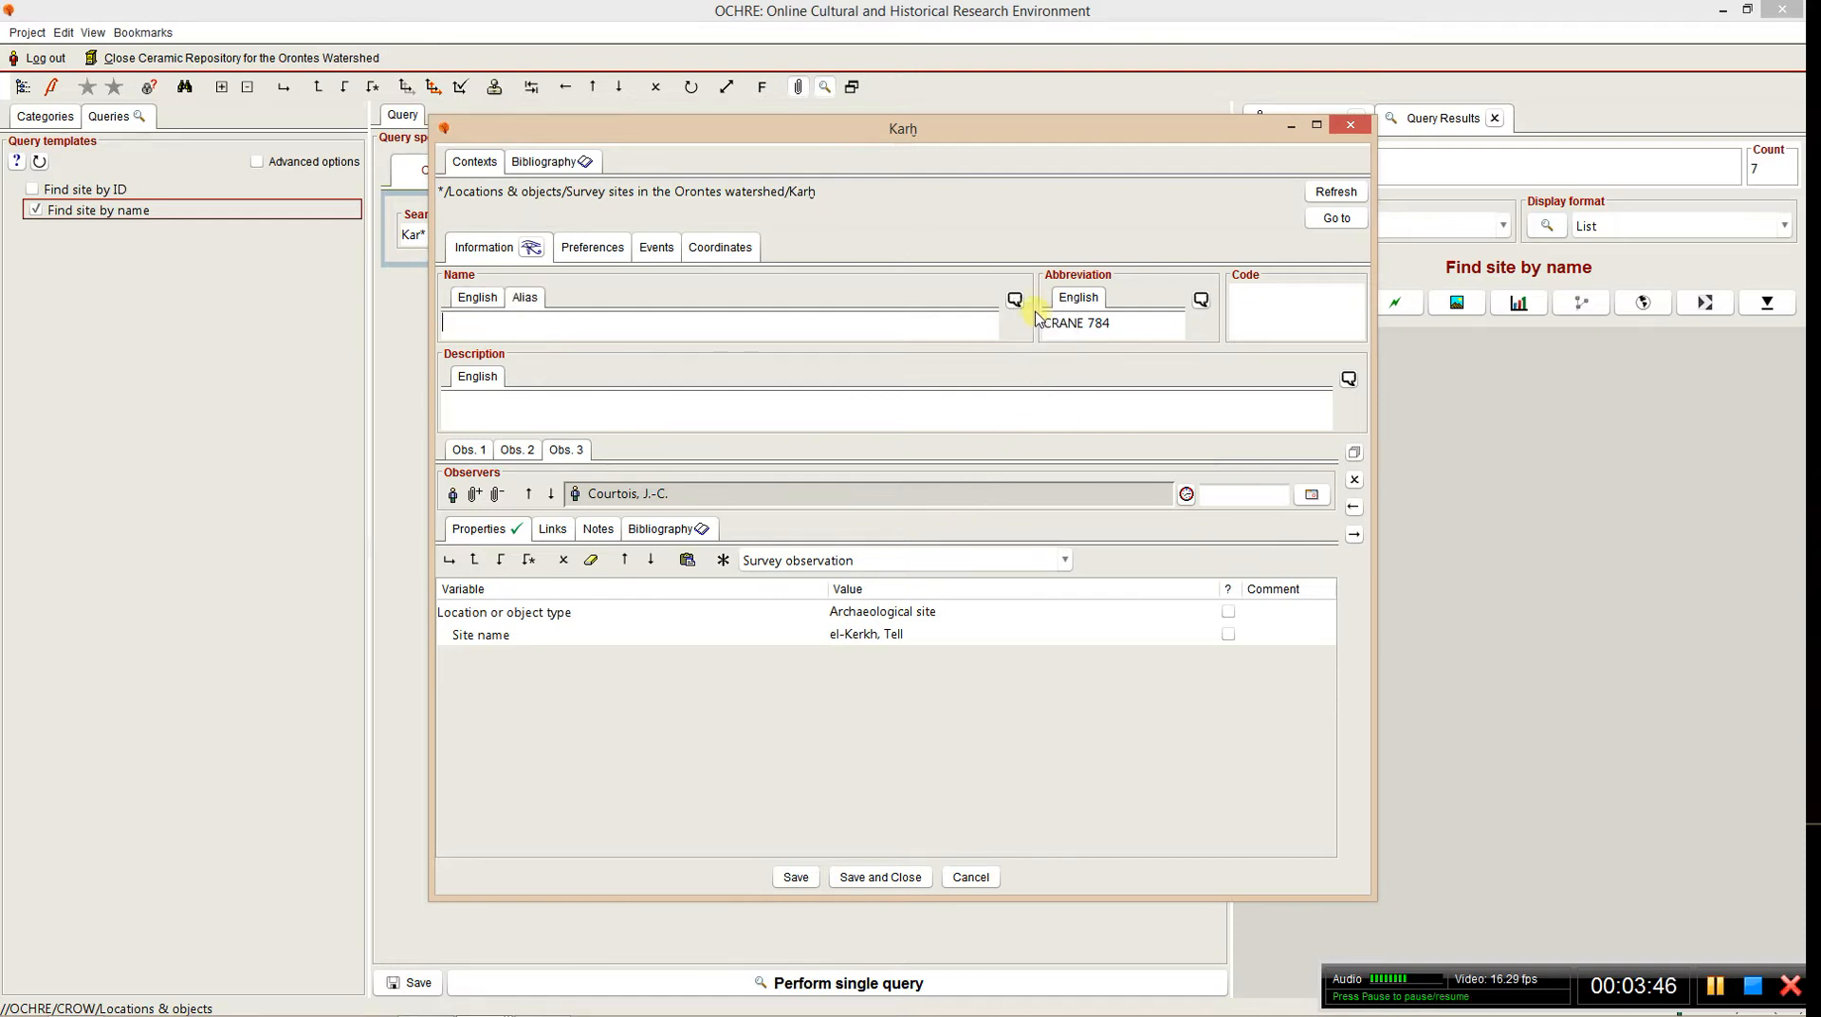
{"action": "type", "text": "Aayoun, Tell"}
{"action": "left_click_drag", "start_coordinate": [531, 324], "coordinate": [359, 322]}
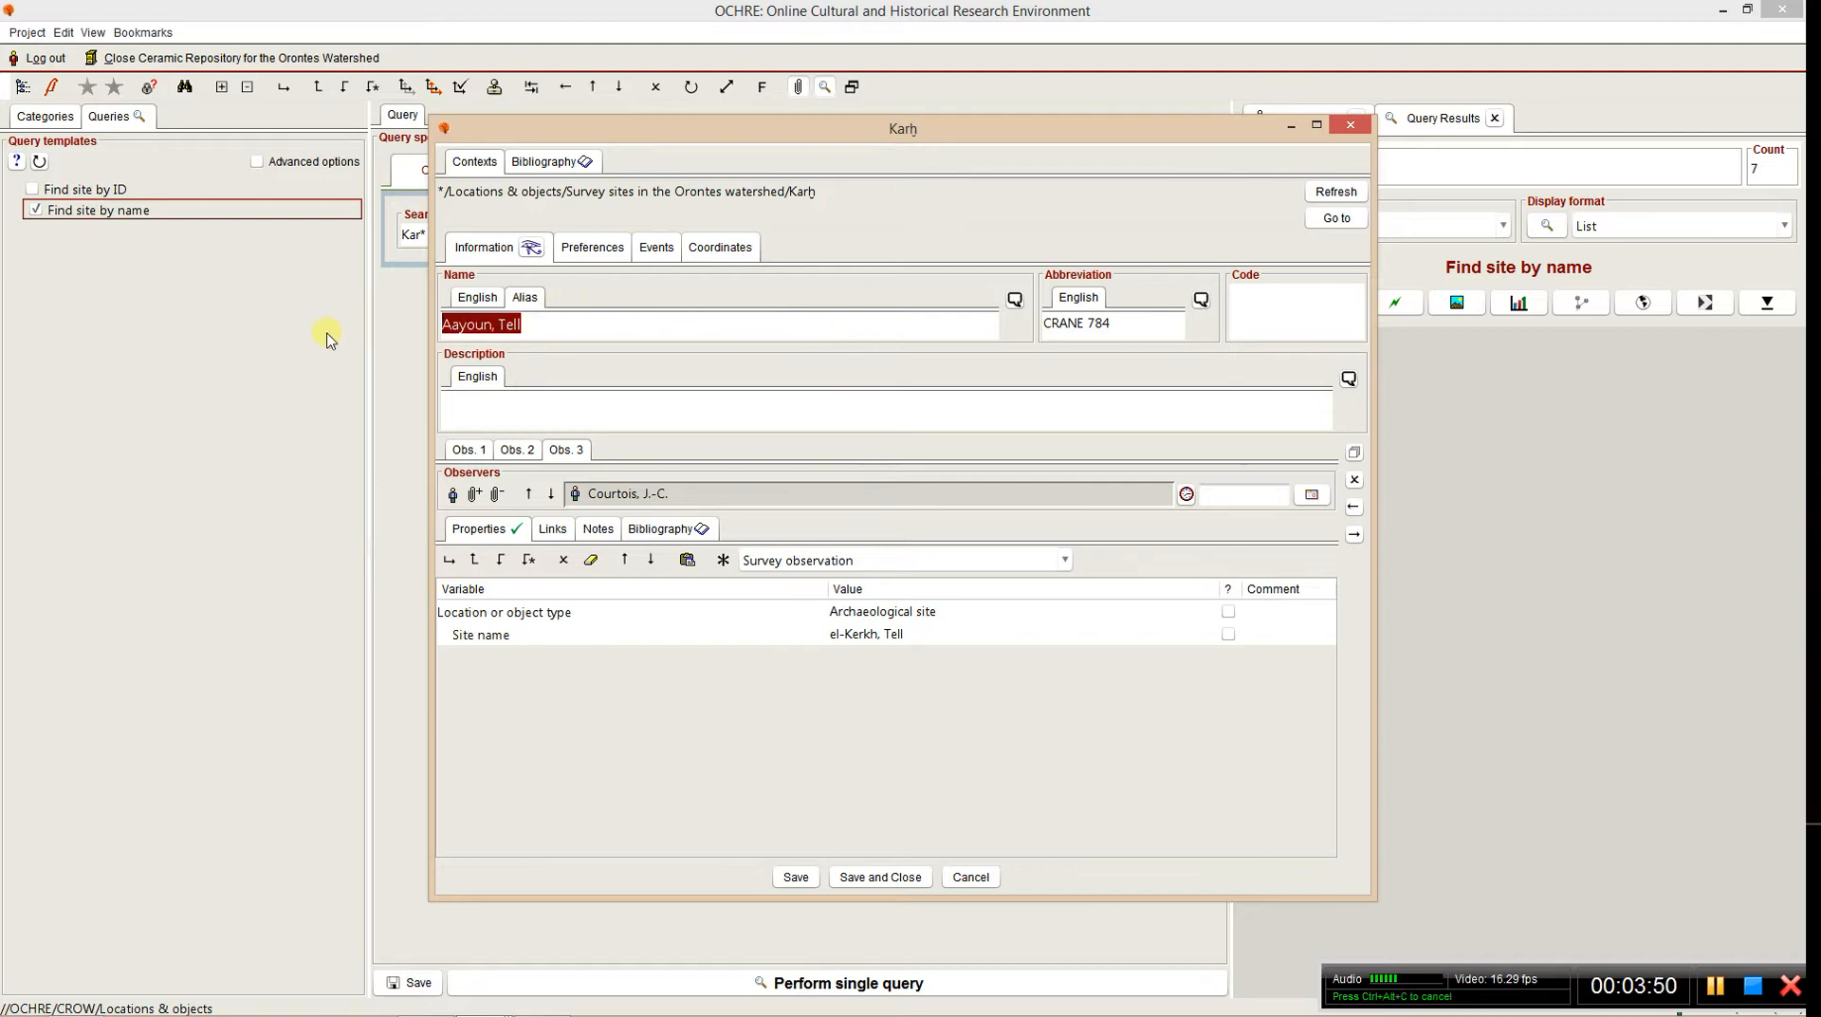
{"action": "type", "text": "el-Kerkh, Tell"}
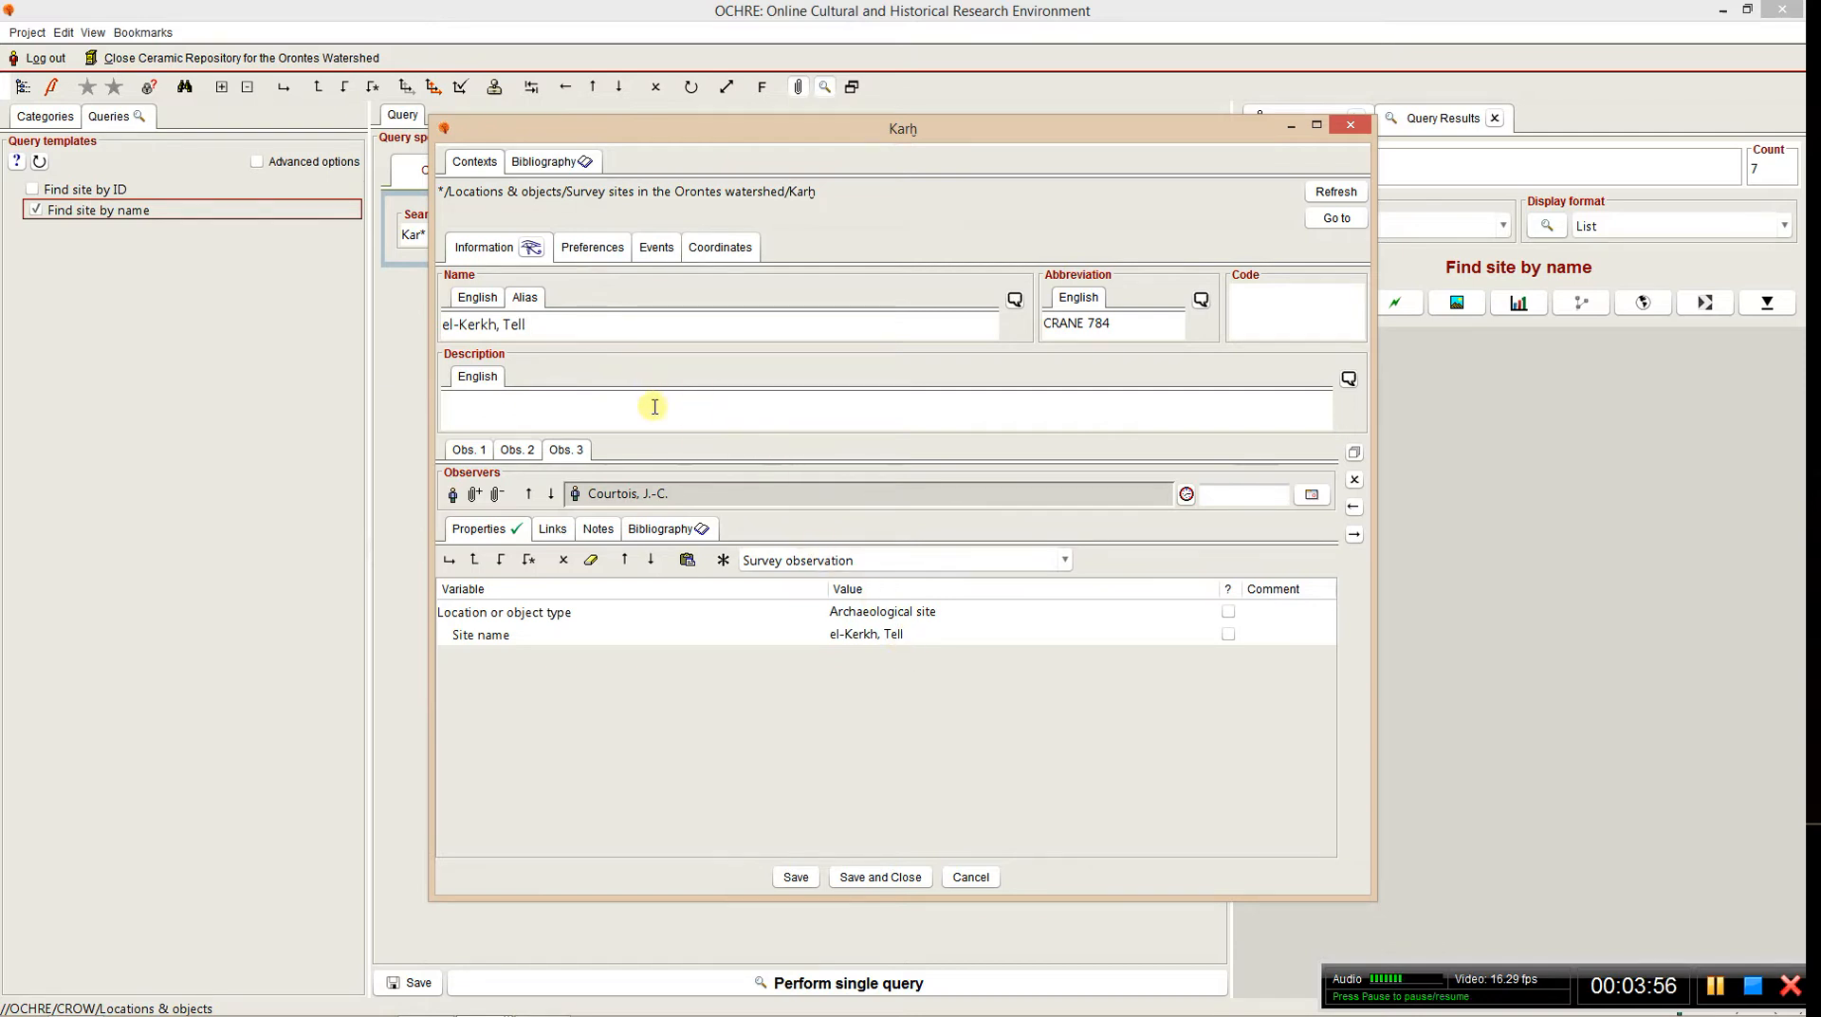
{"action": "left_click", "coordinate": [483, 298]}
{"action": "left_click", "coordinate": [526, 298]}
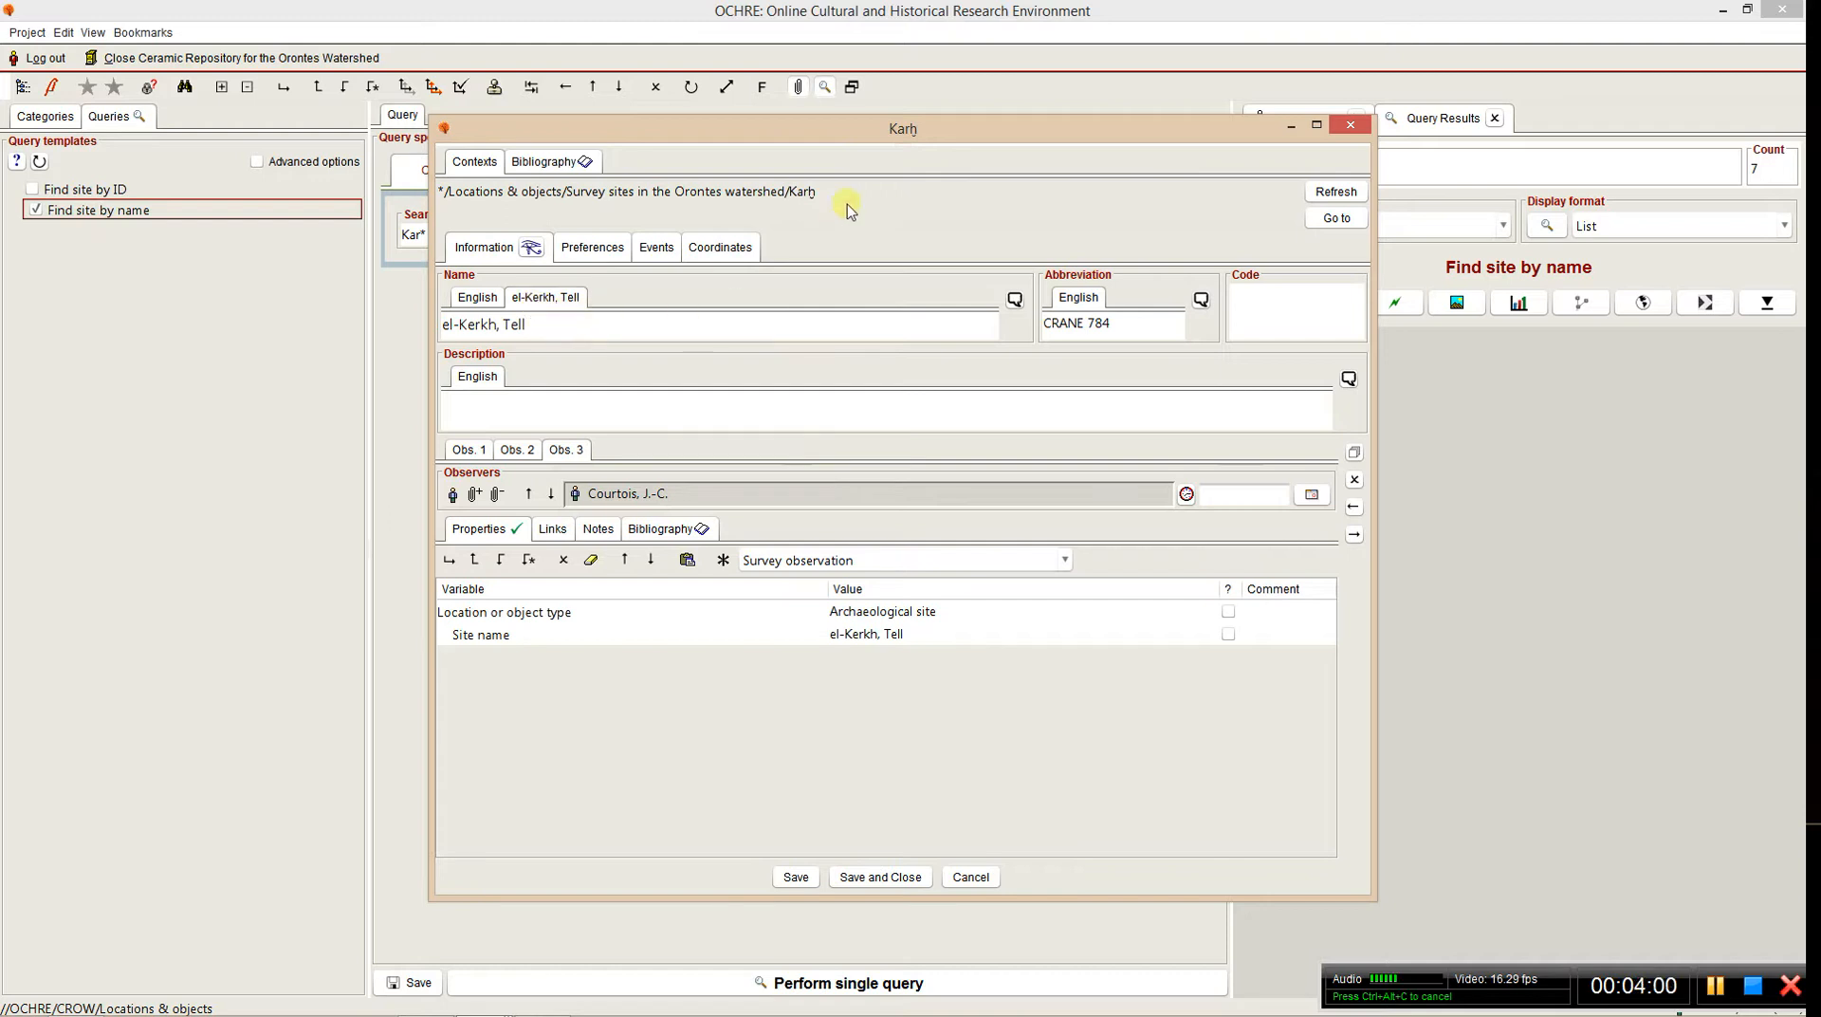
- Open the third observation's links and expand the Near Eastern Chronology (CROW) among the link targets
{"action": "left_click_drag", "start_coordinate": [888, 147], "coordinate": [627, 104]}
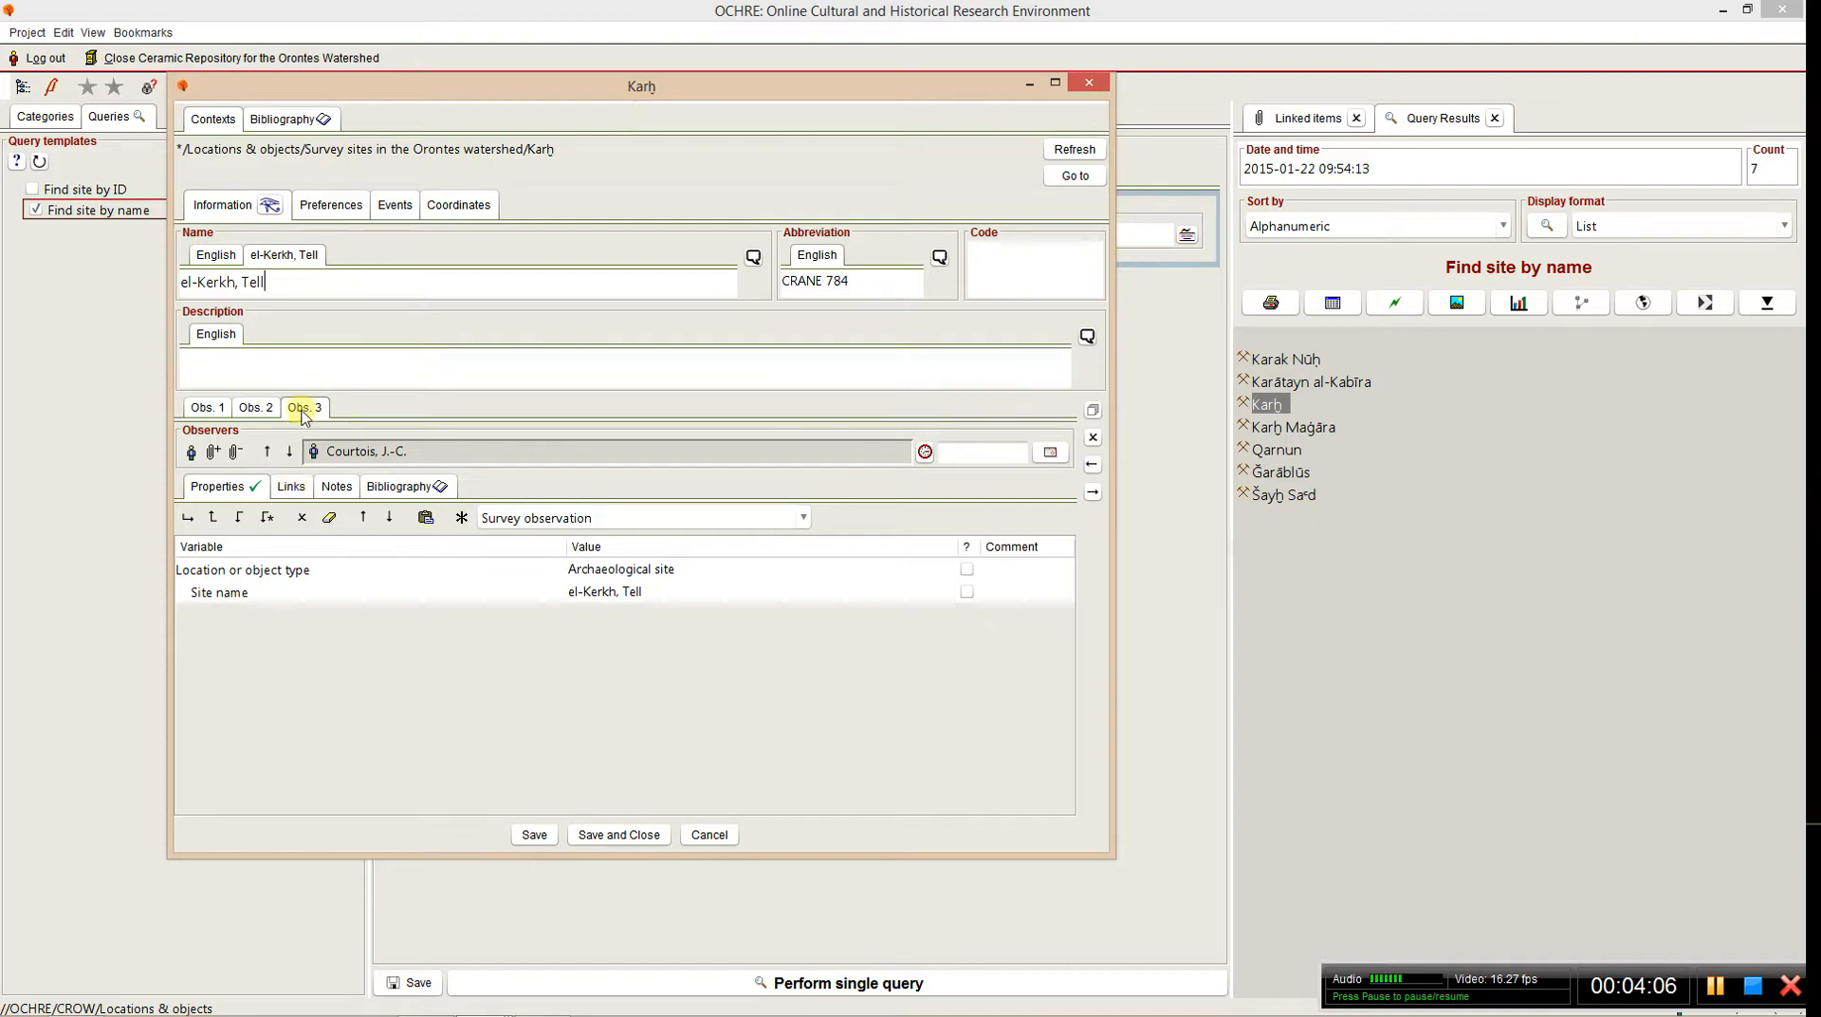
{"action": "left_click", "coordinate": [291, 485]}
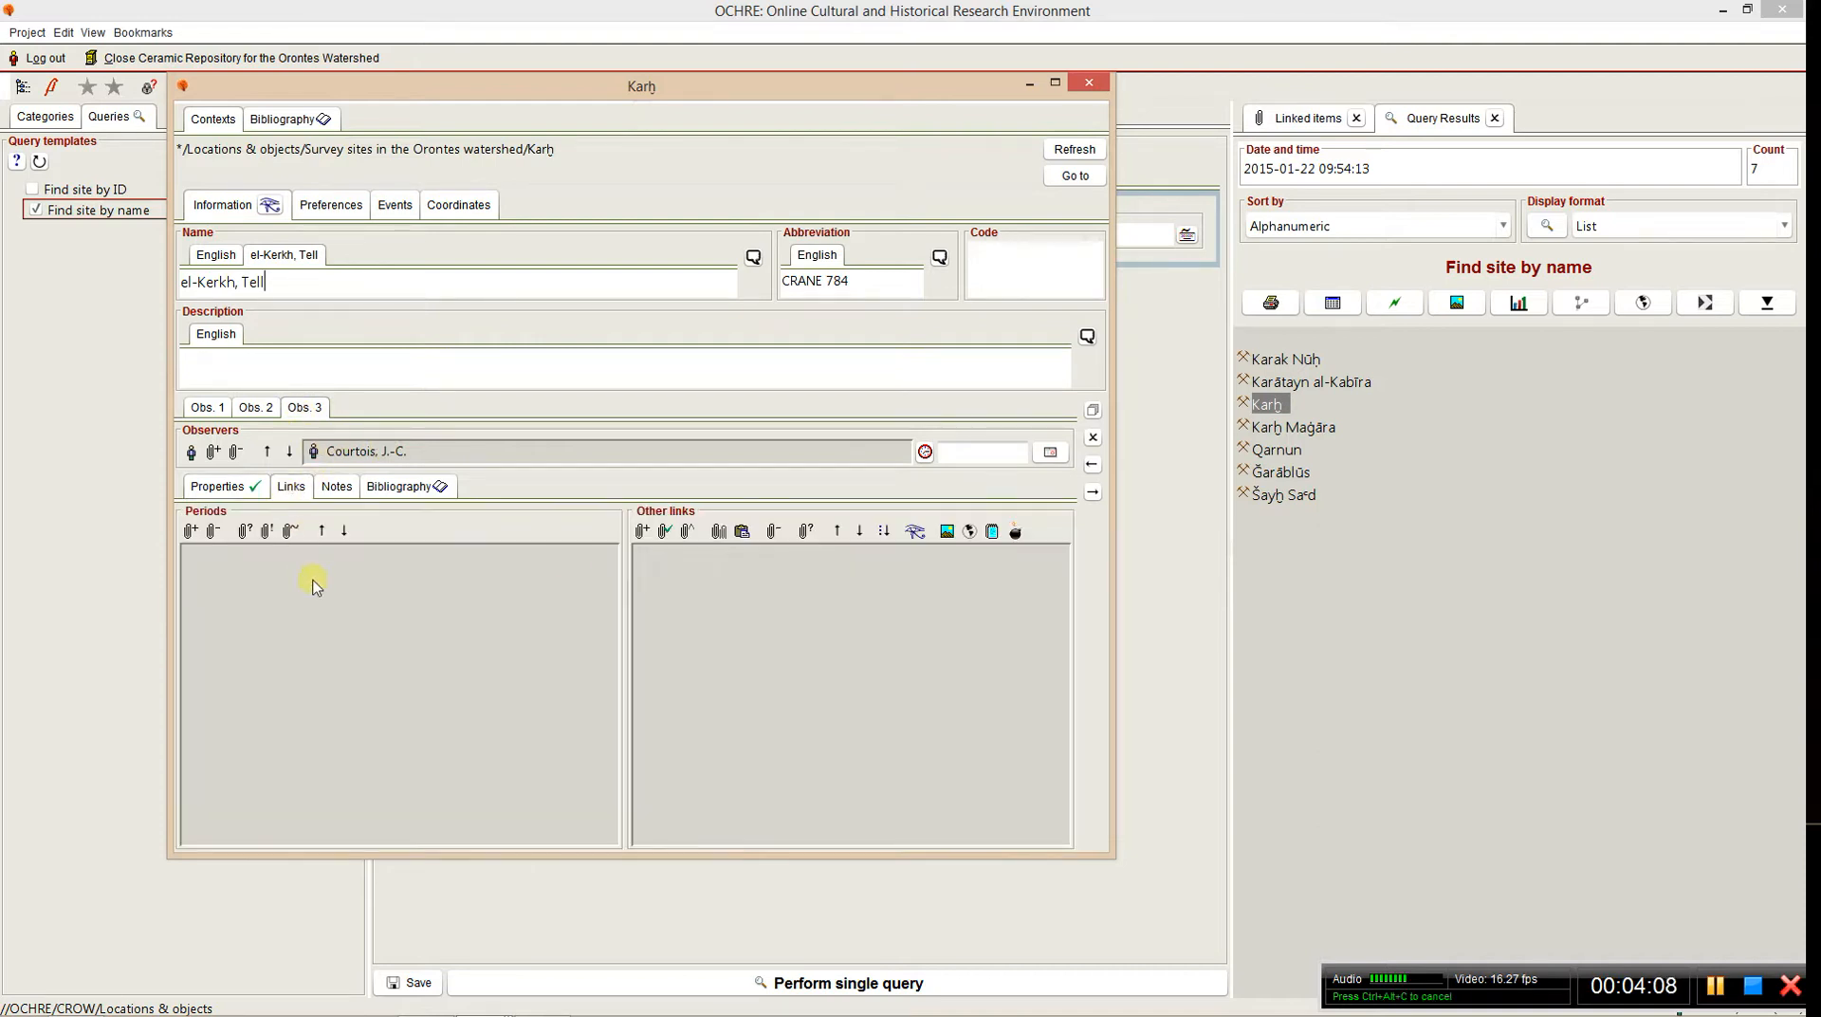
{"action": "left_click", "coordinate": [1309, 121]}
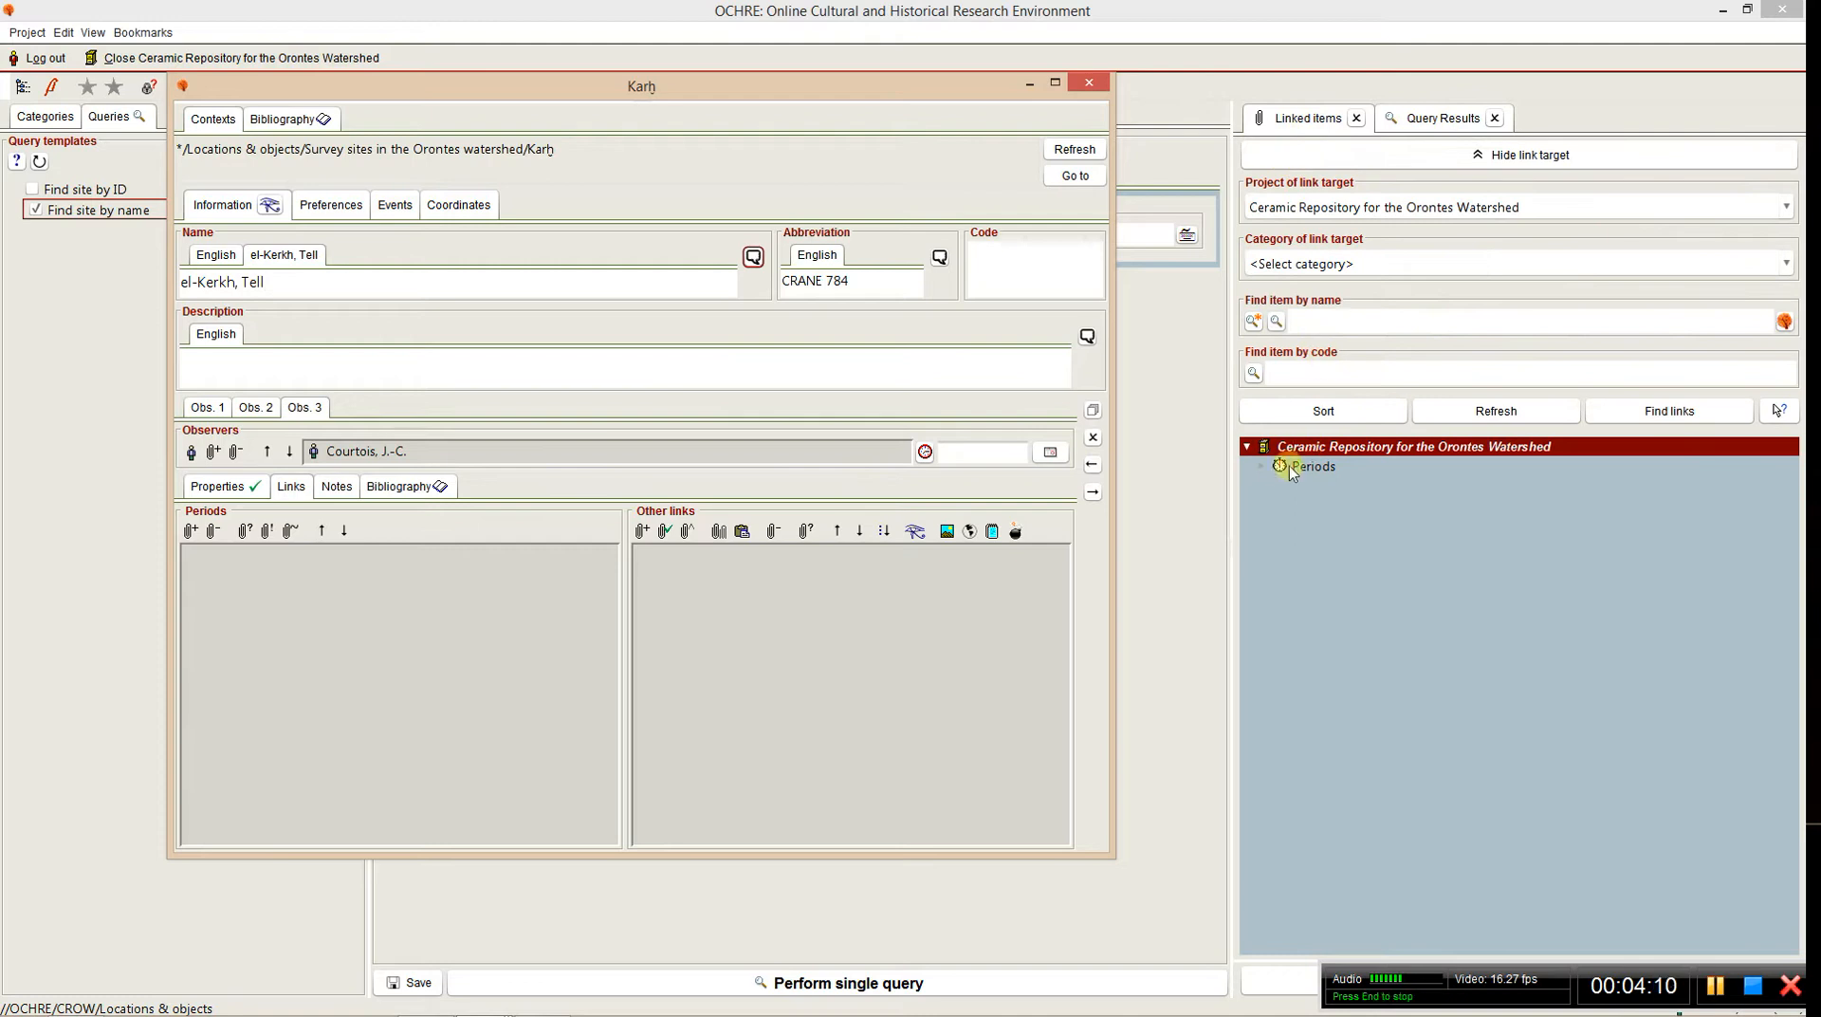
{"action": "left_click", "coordinate": [1259, 464]}
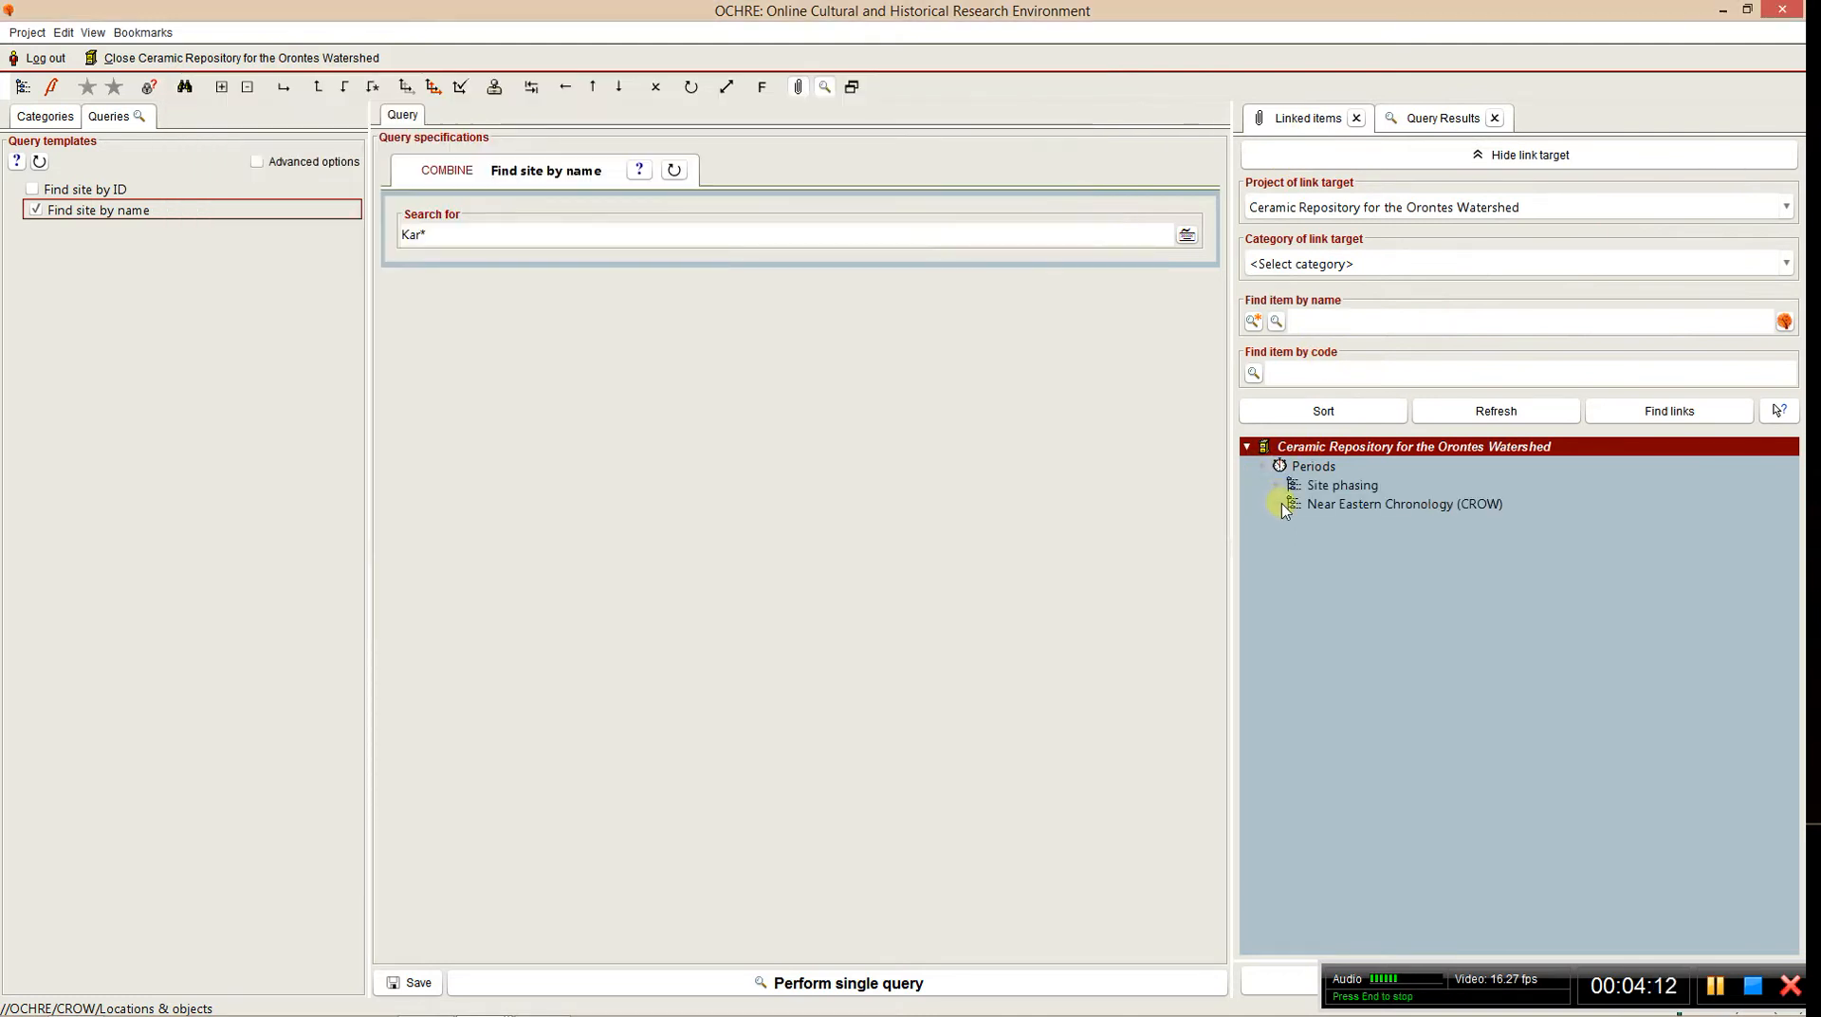
{"action": "left_click", "coordinate": [1279, 503]}
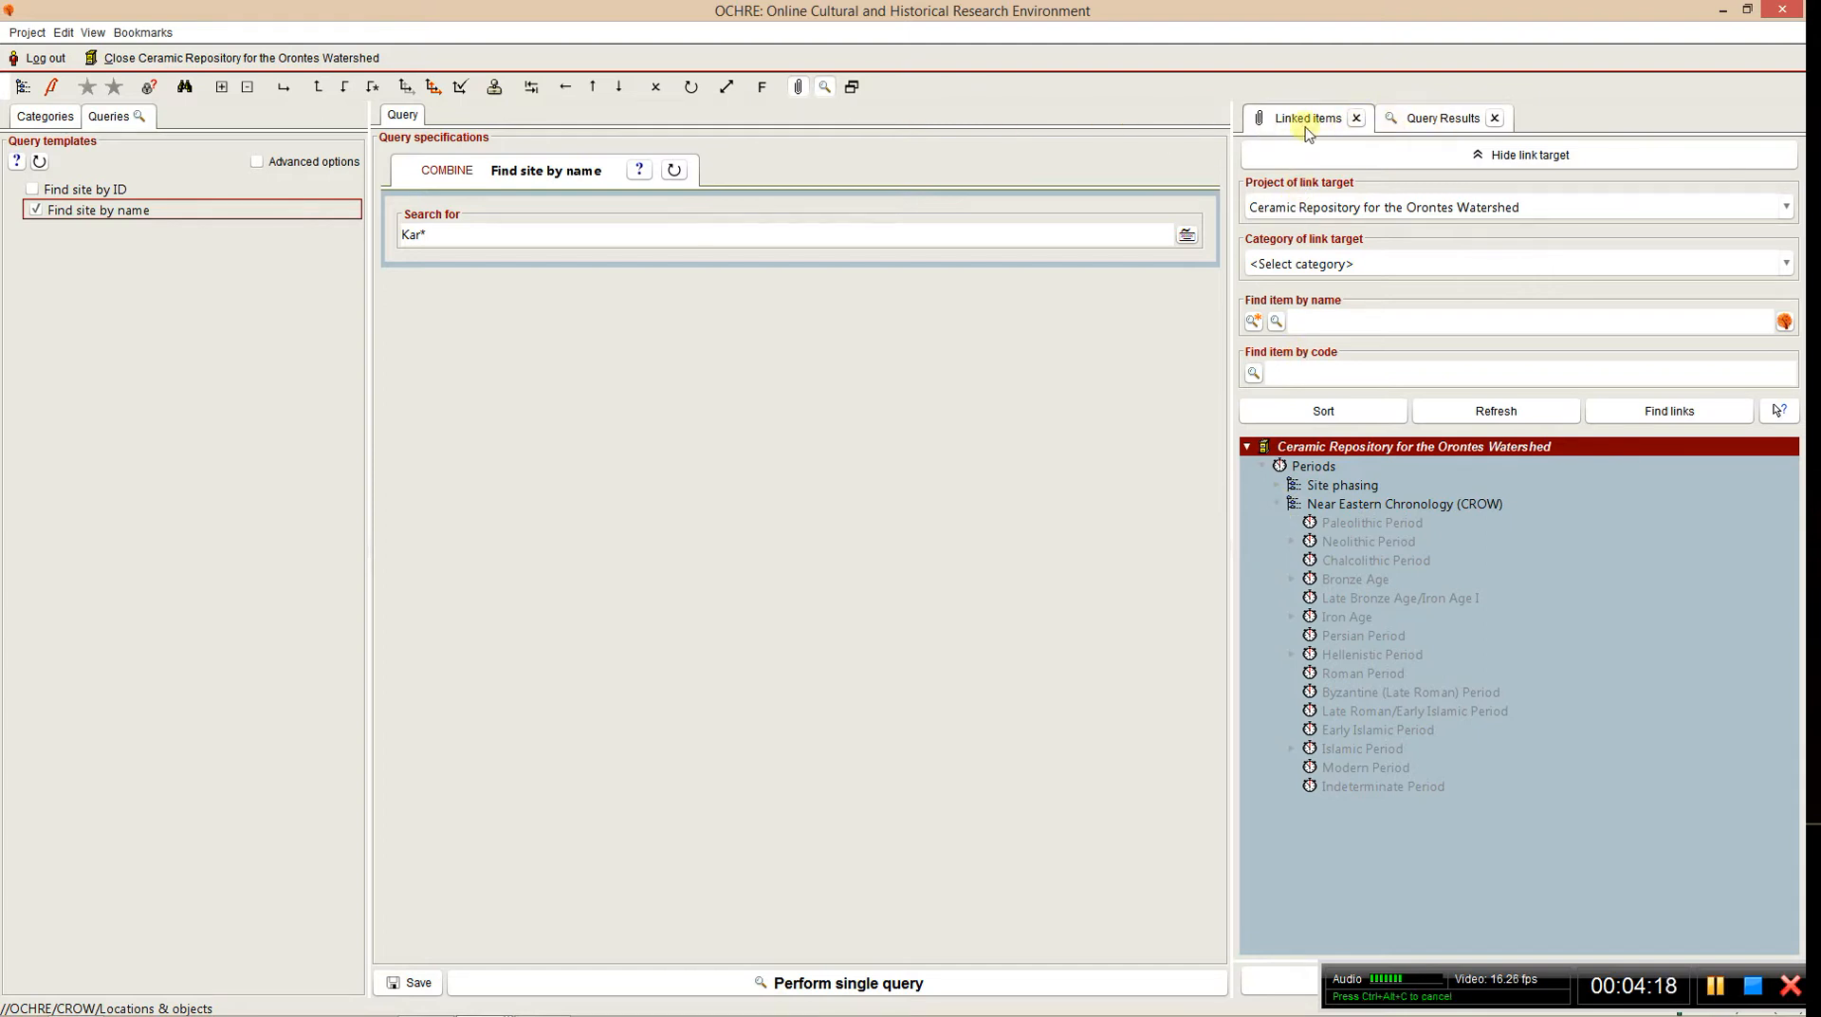
- Hide the linked items pane and bring it back into view
{"action": "left_click", "coordinate": [797, 86]}
{"action": "left_click", "coordinate": [799, 89]}
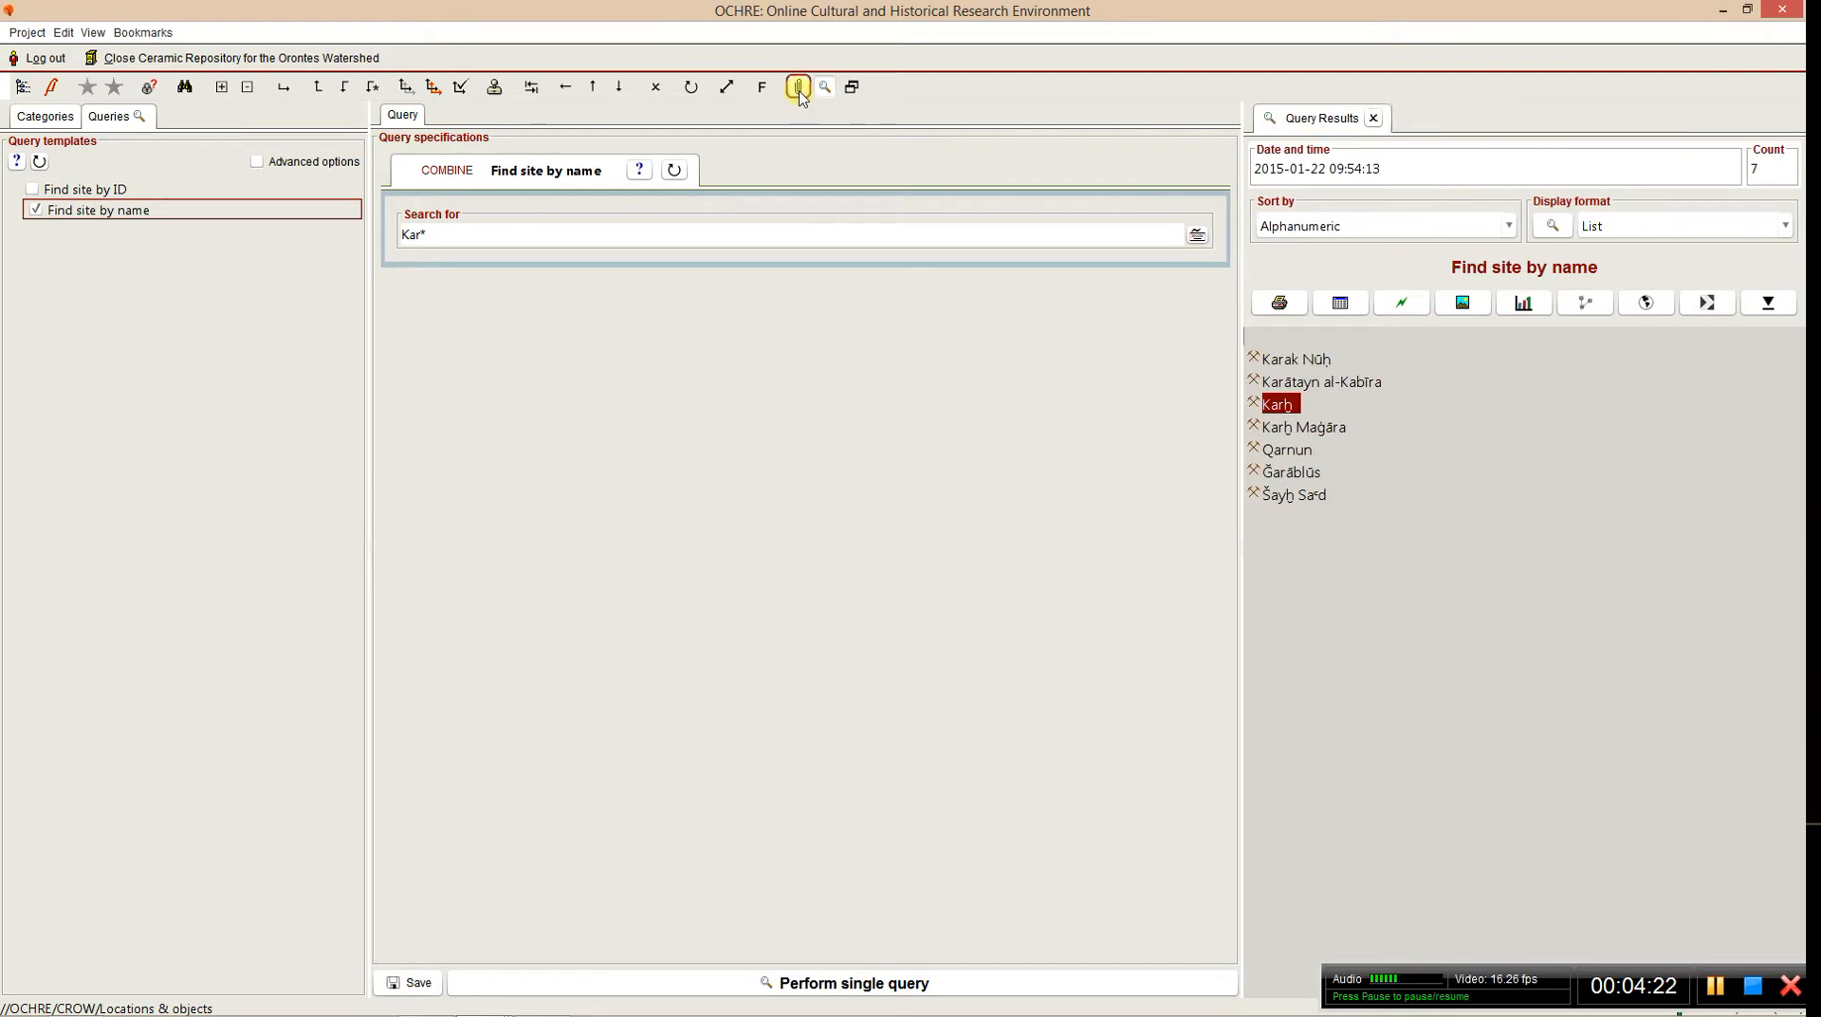
{"action": "left_click", "coordinate": [799, 90]}
{"action": "left_click", "coordinate": [1422, 118]}
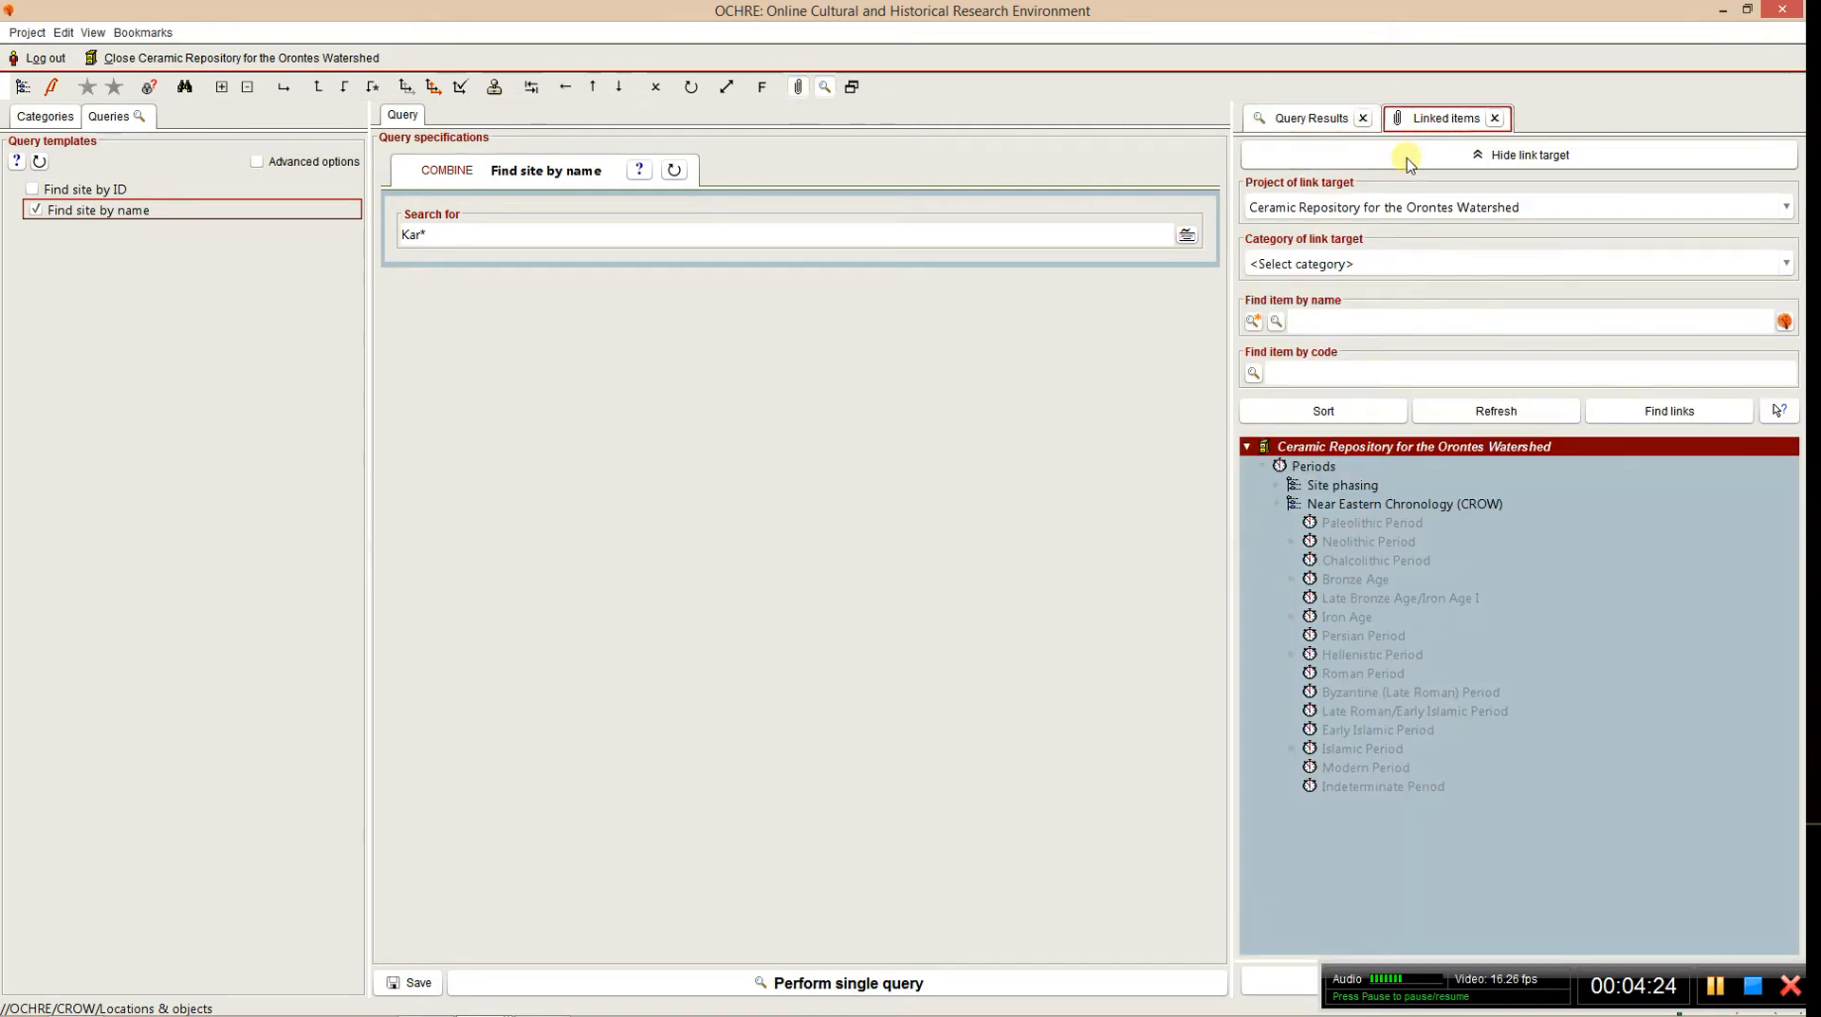
- Set the link target category to Periods, expand Near Eastern Chronology (CROW), and return to the third observation's links in the Karḫ record
{"action": "left_click", "coordinate": [1349, 264]}
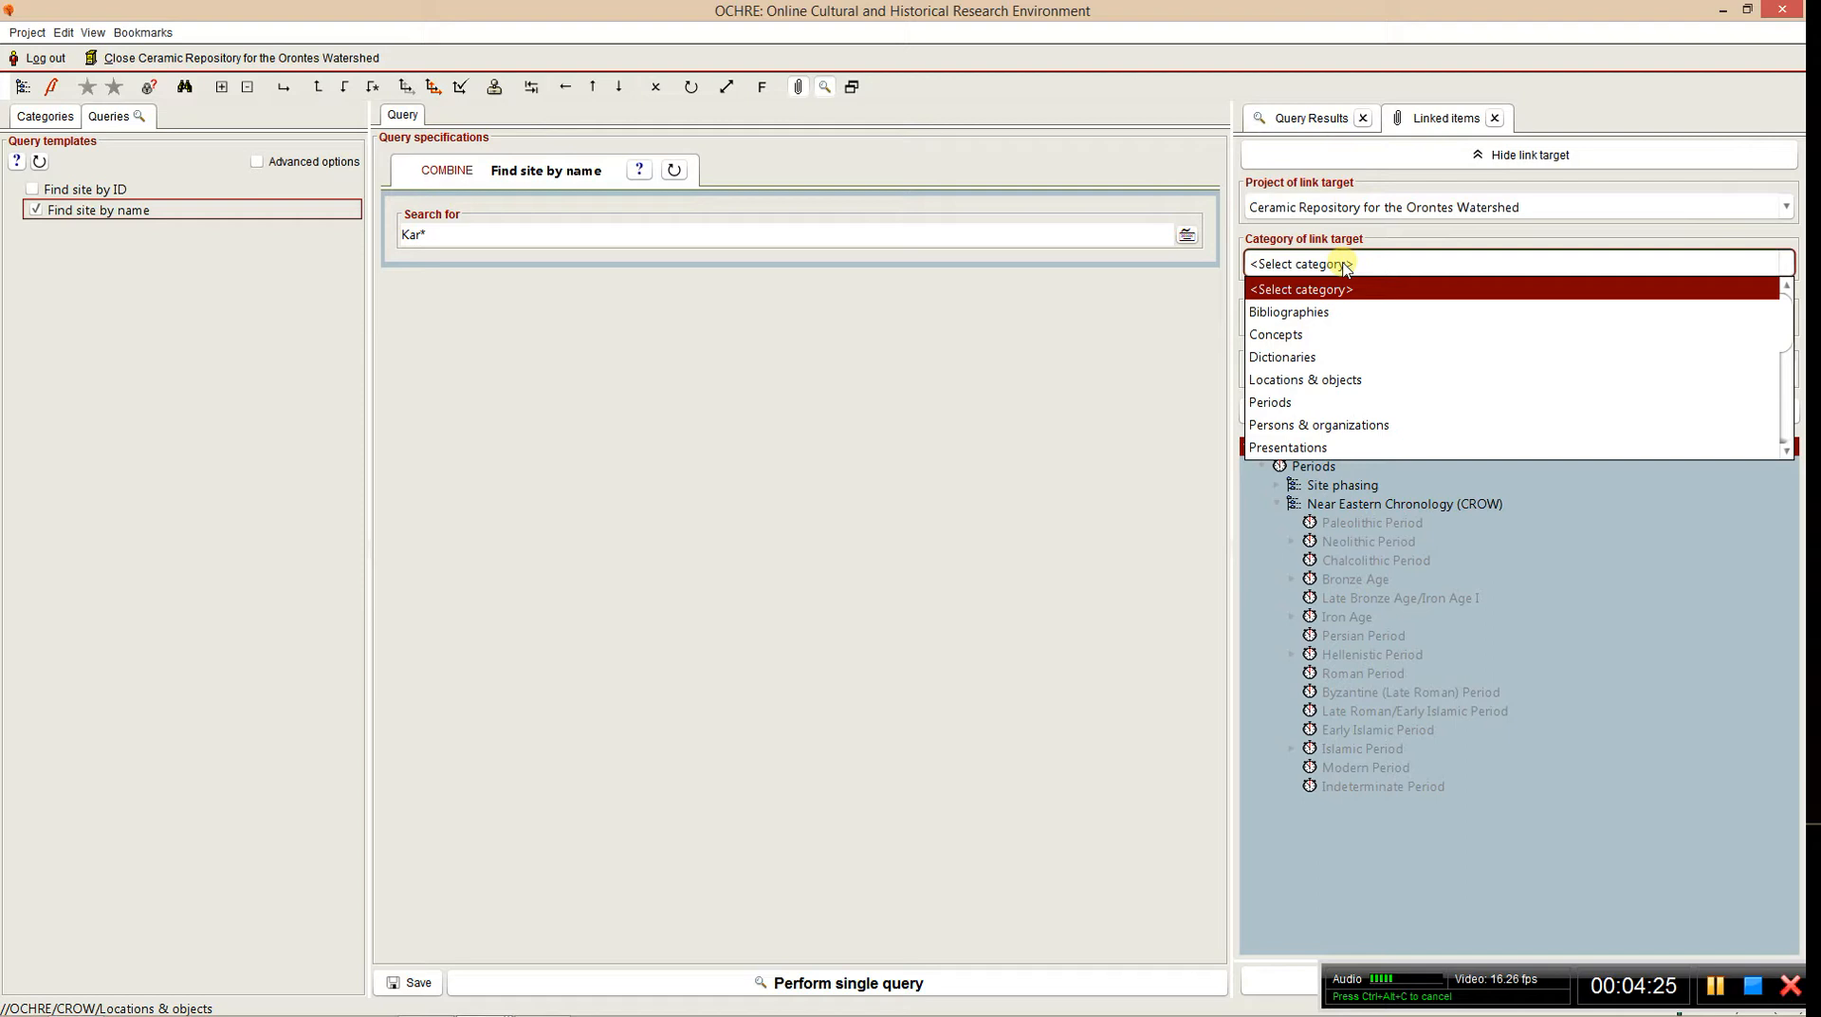
{"action": "left_click", "coordinate": [1349, 406]}
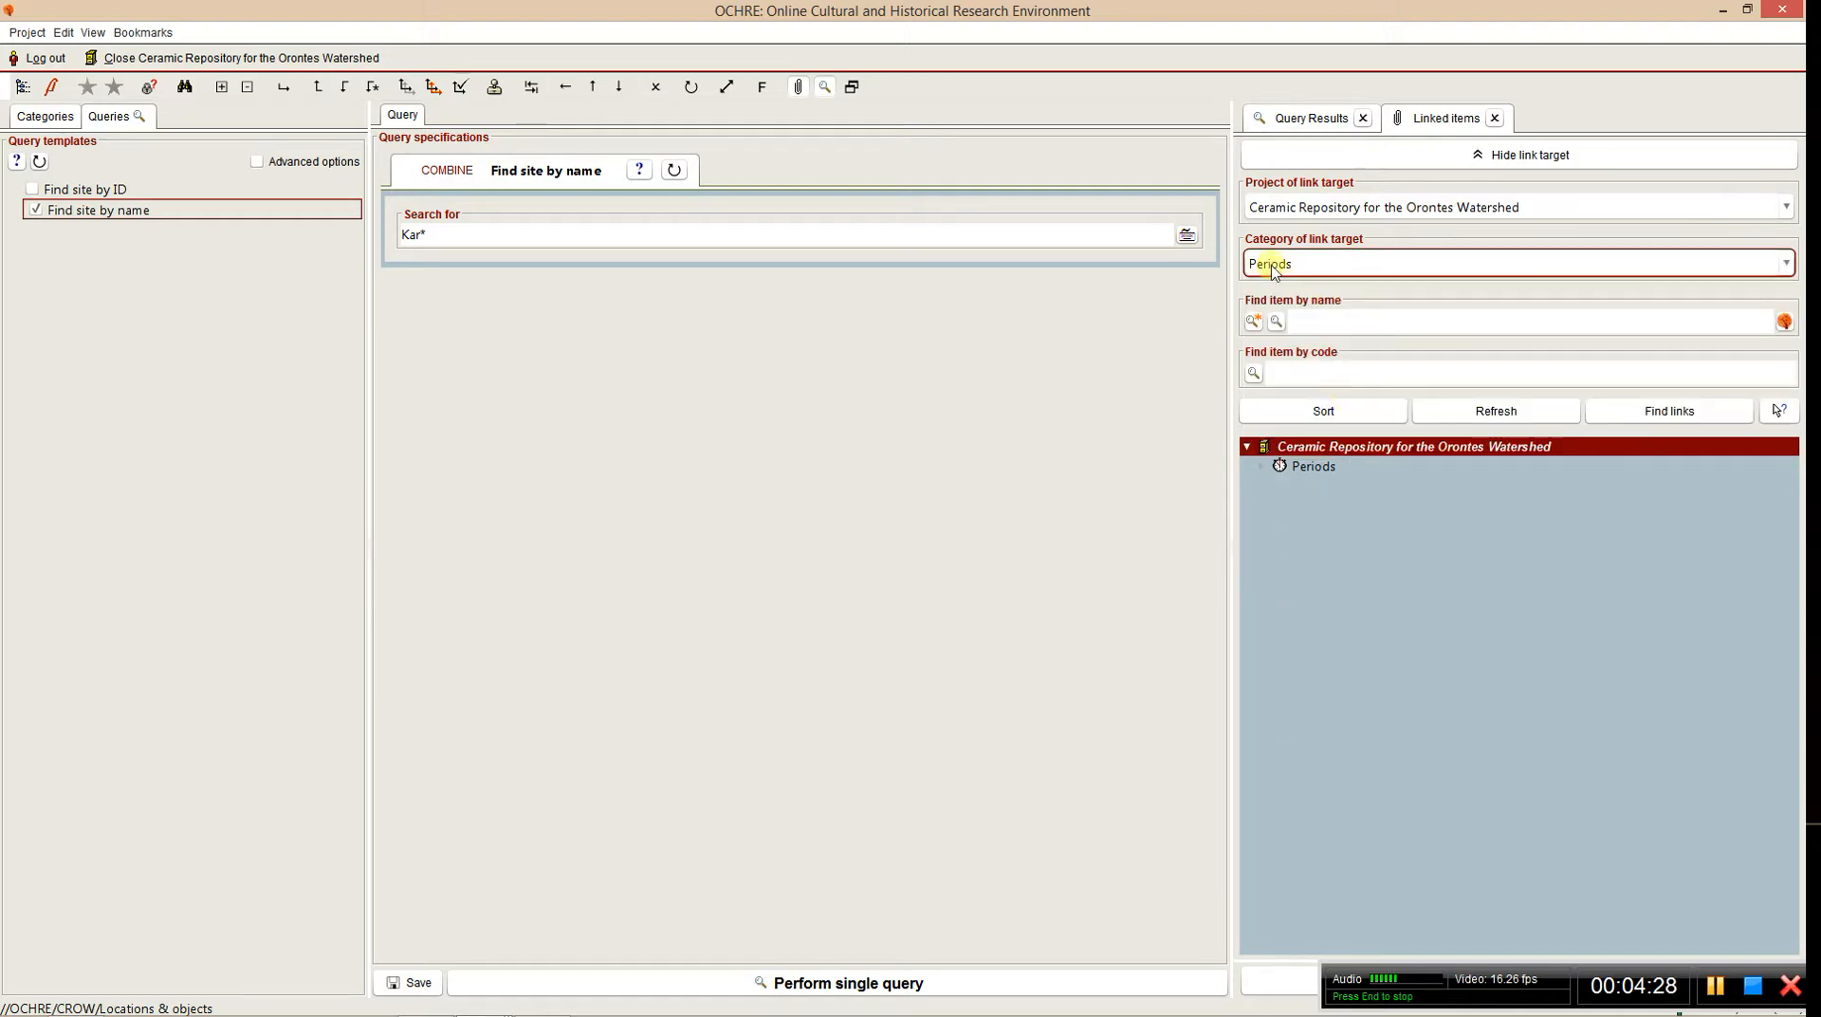
{"action": "left_click", "coordinate": [1261, 468]}
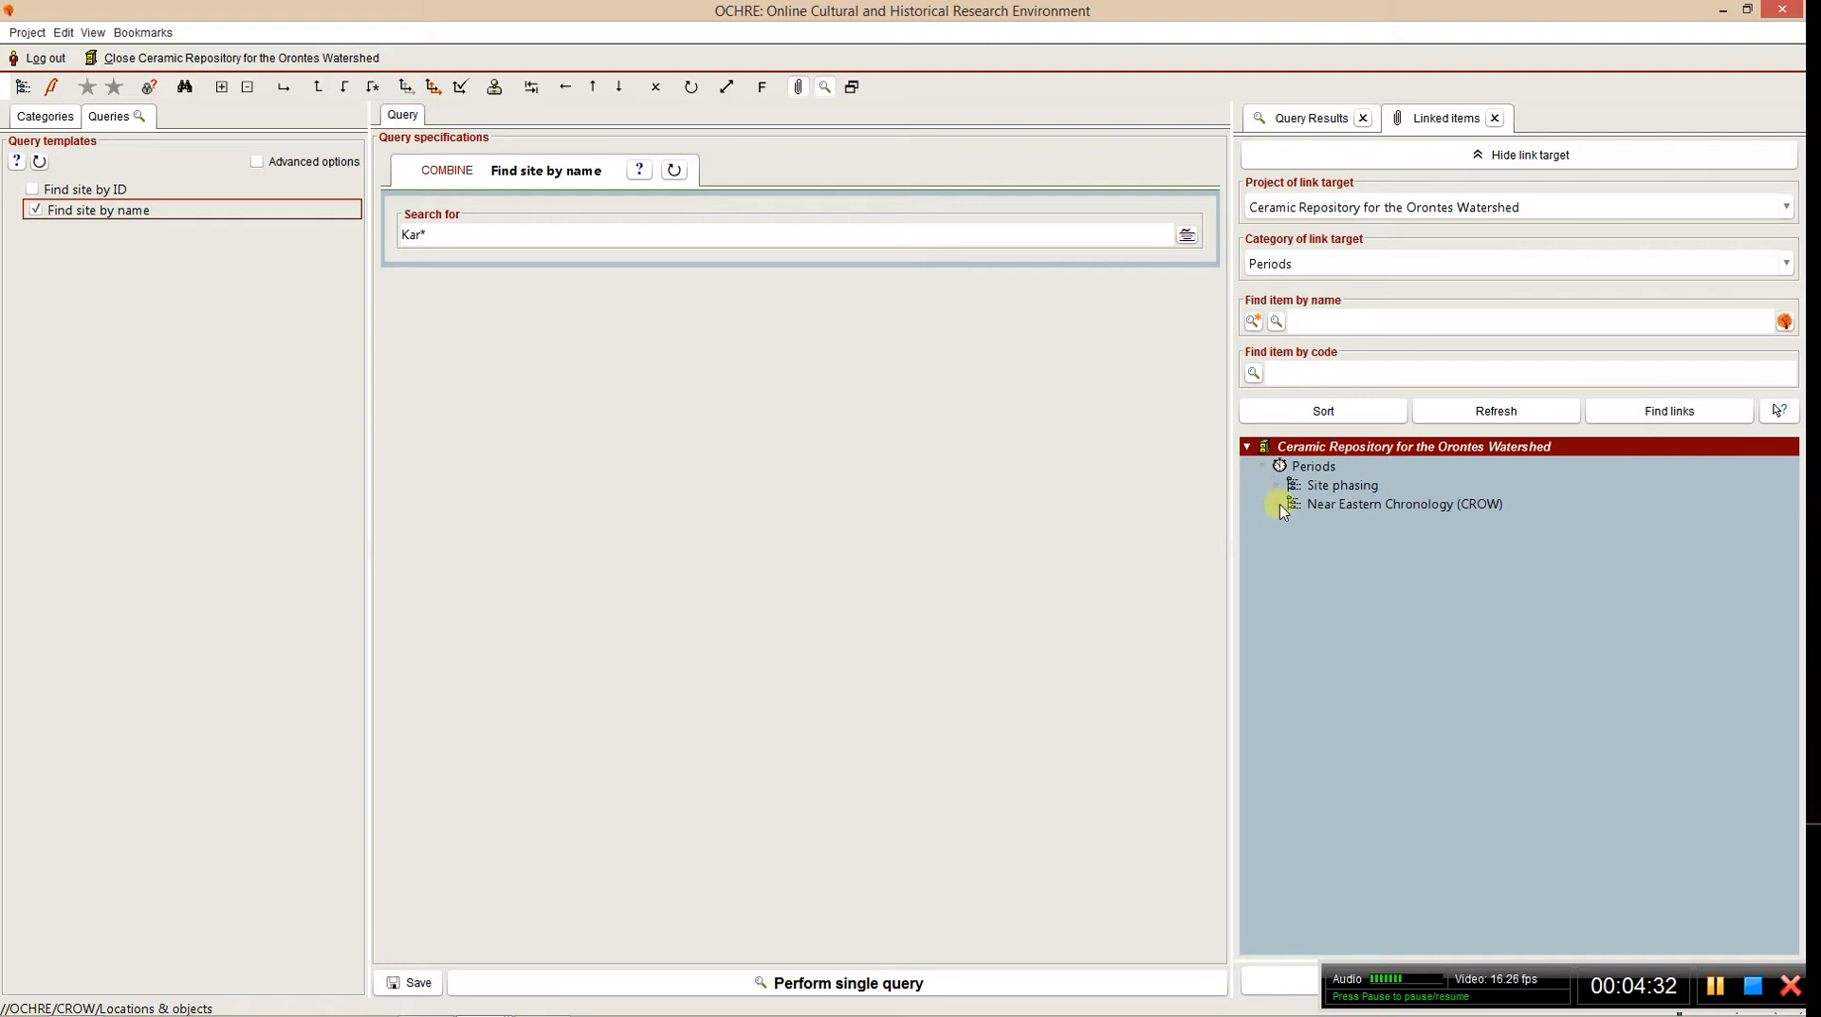
{"action": "left_click", "coordinate": [1279, 506]}
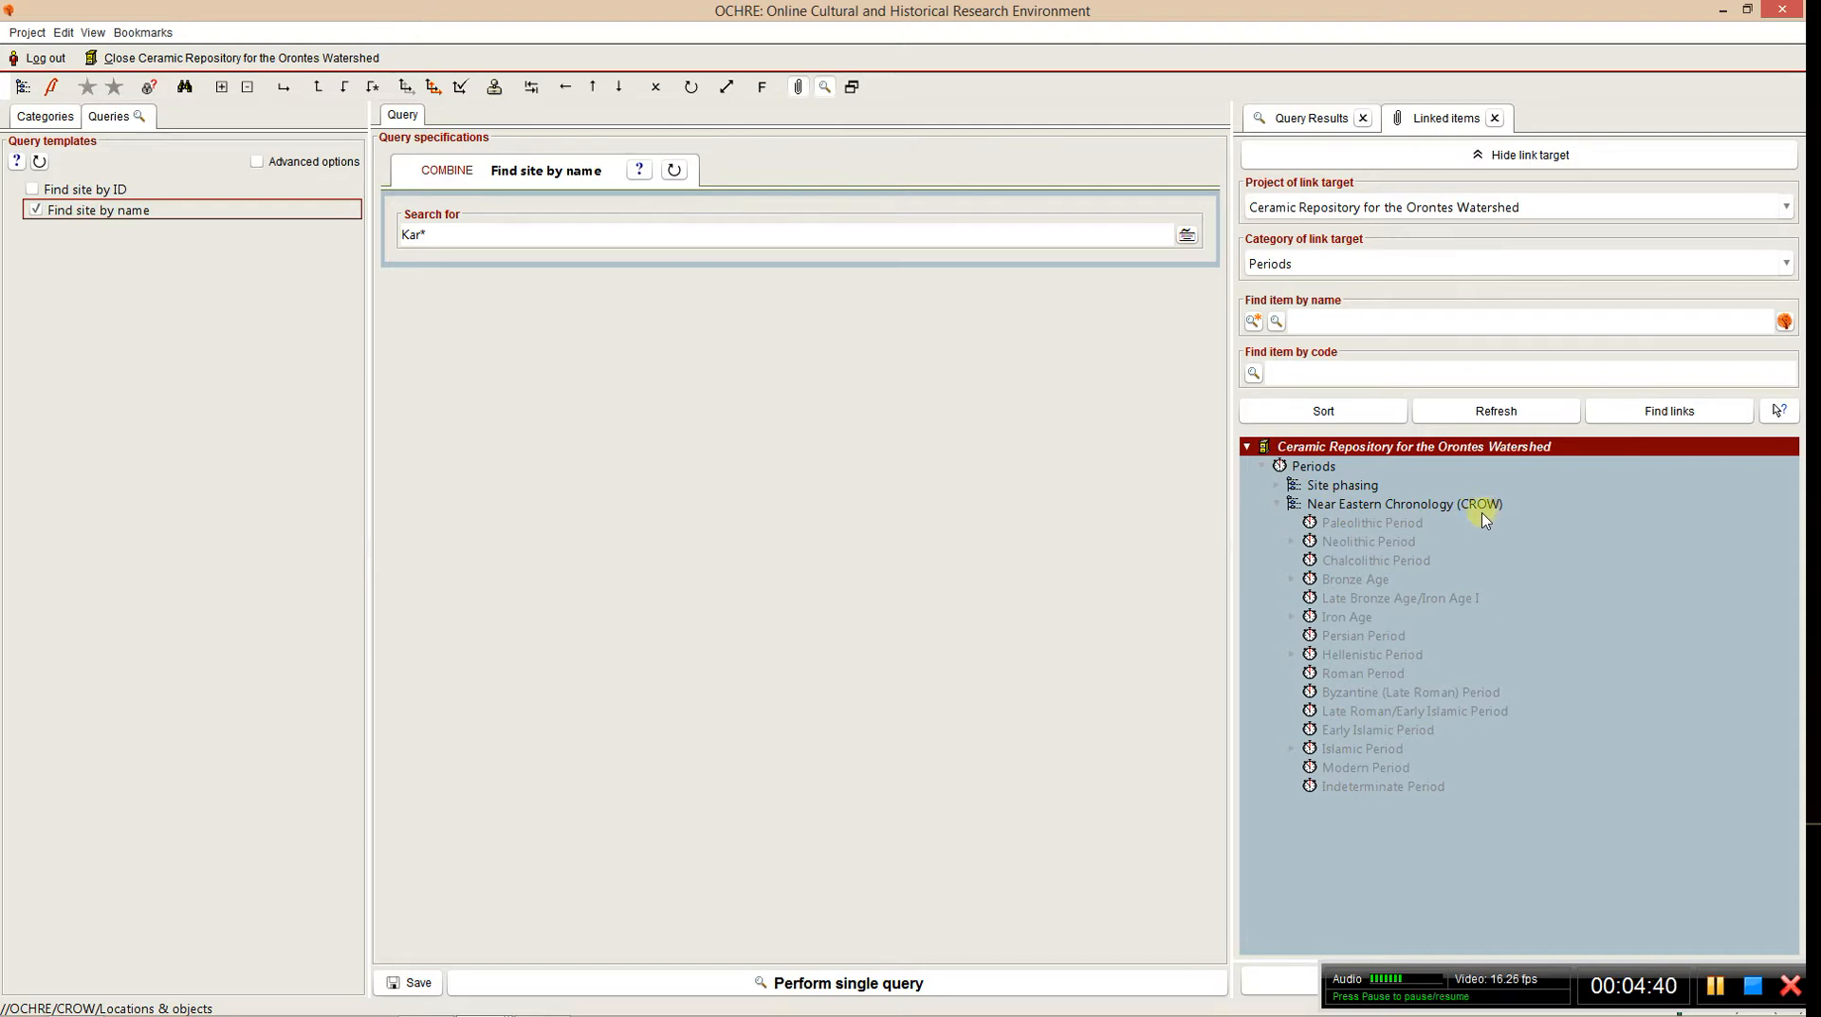
{"action": "key", "text": "alt+Tab"}
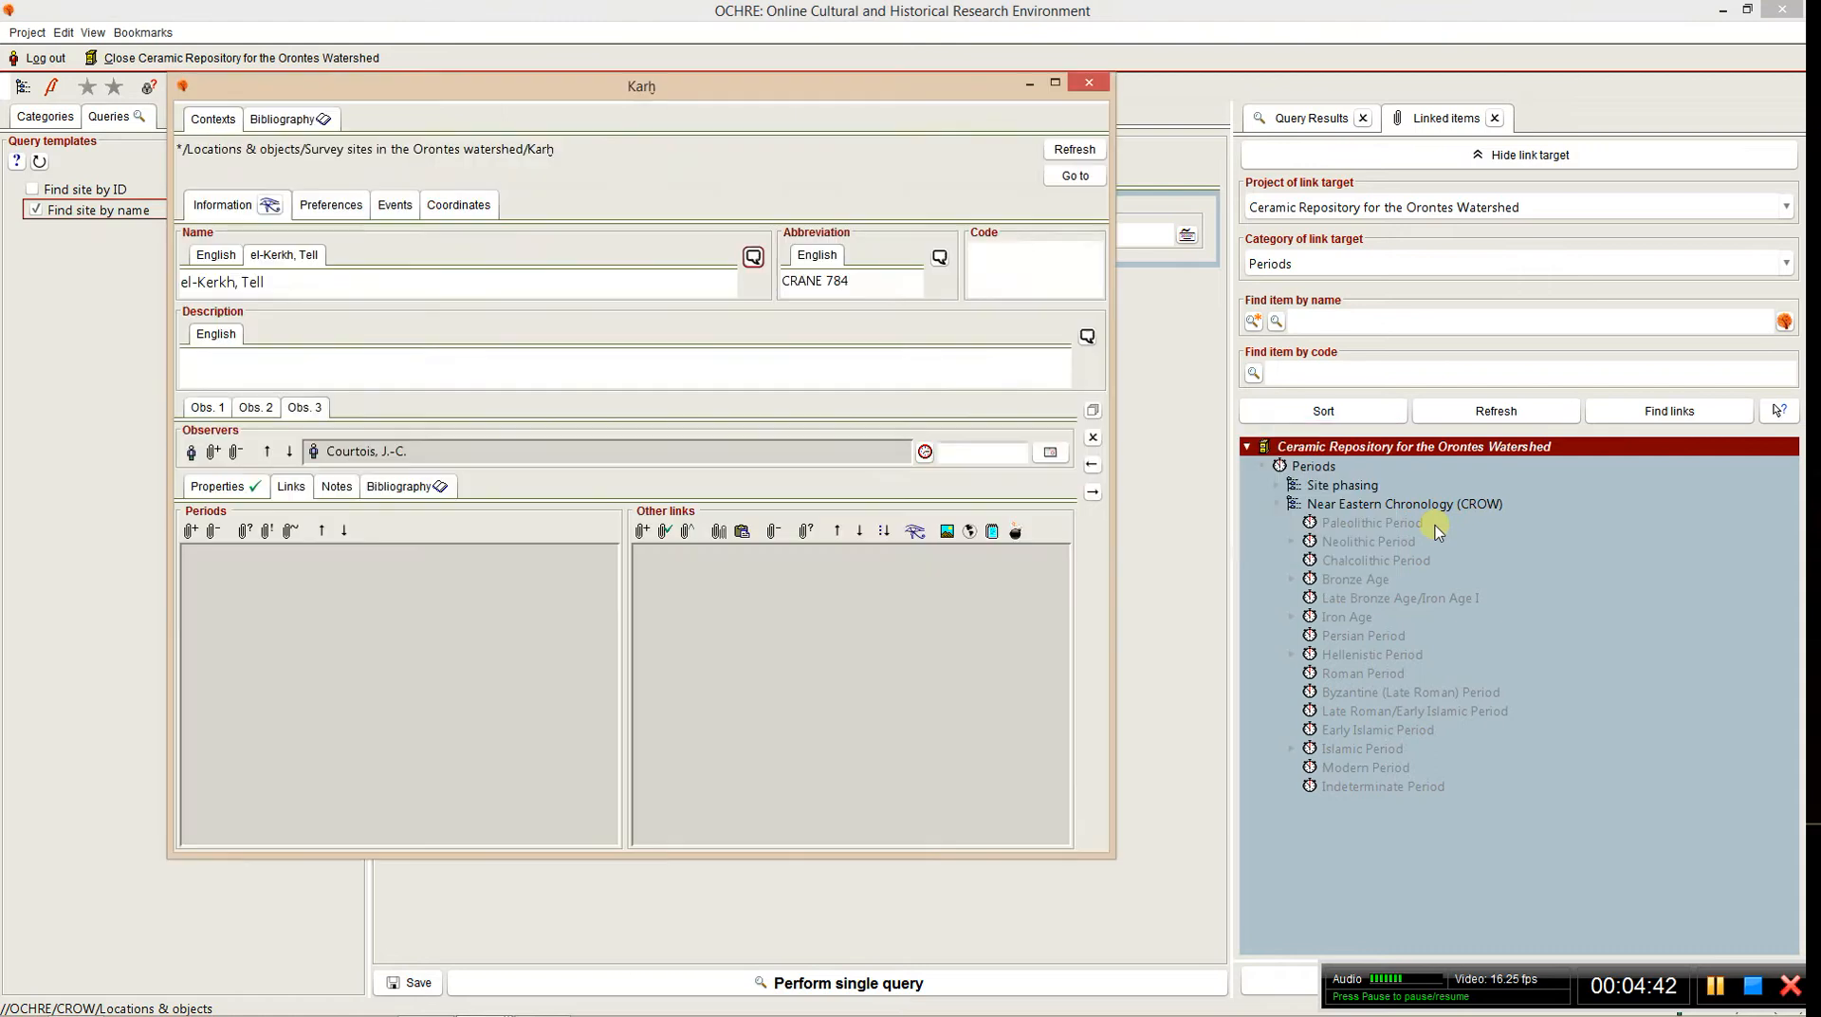
{"action": "left_click_drag", "start_coordinate": [793, 101], "coordinate": [837, 109]}
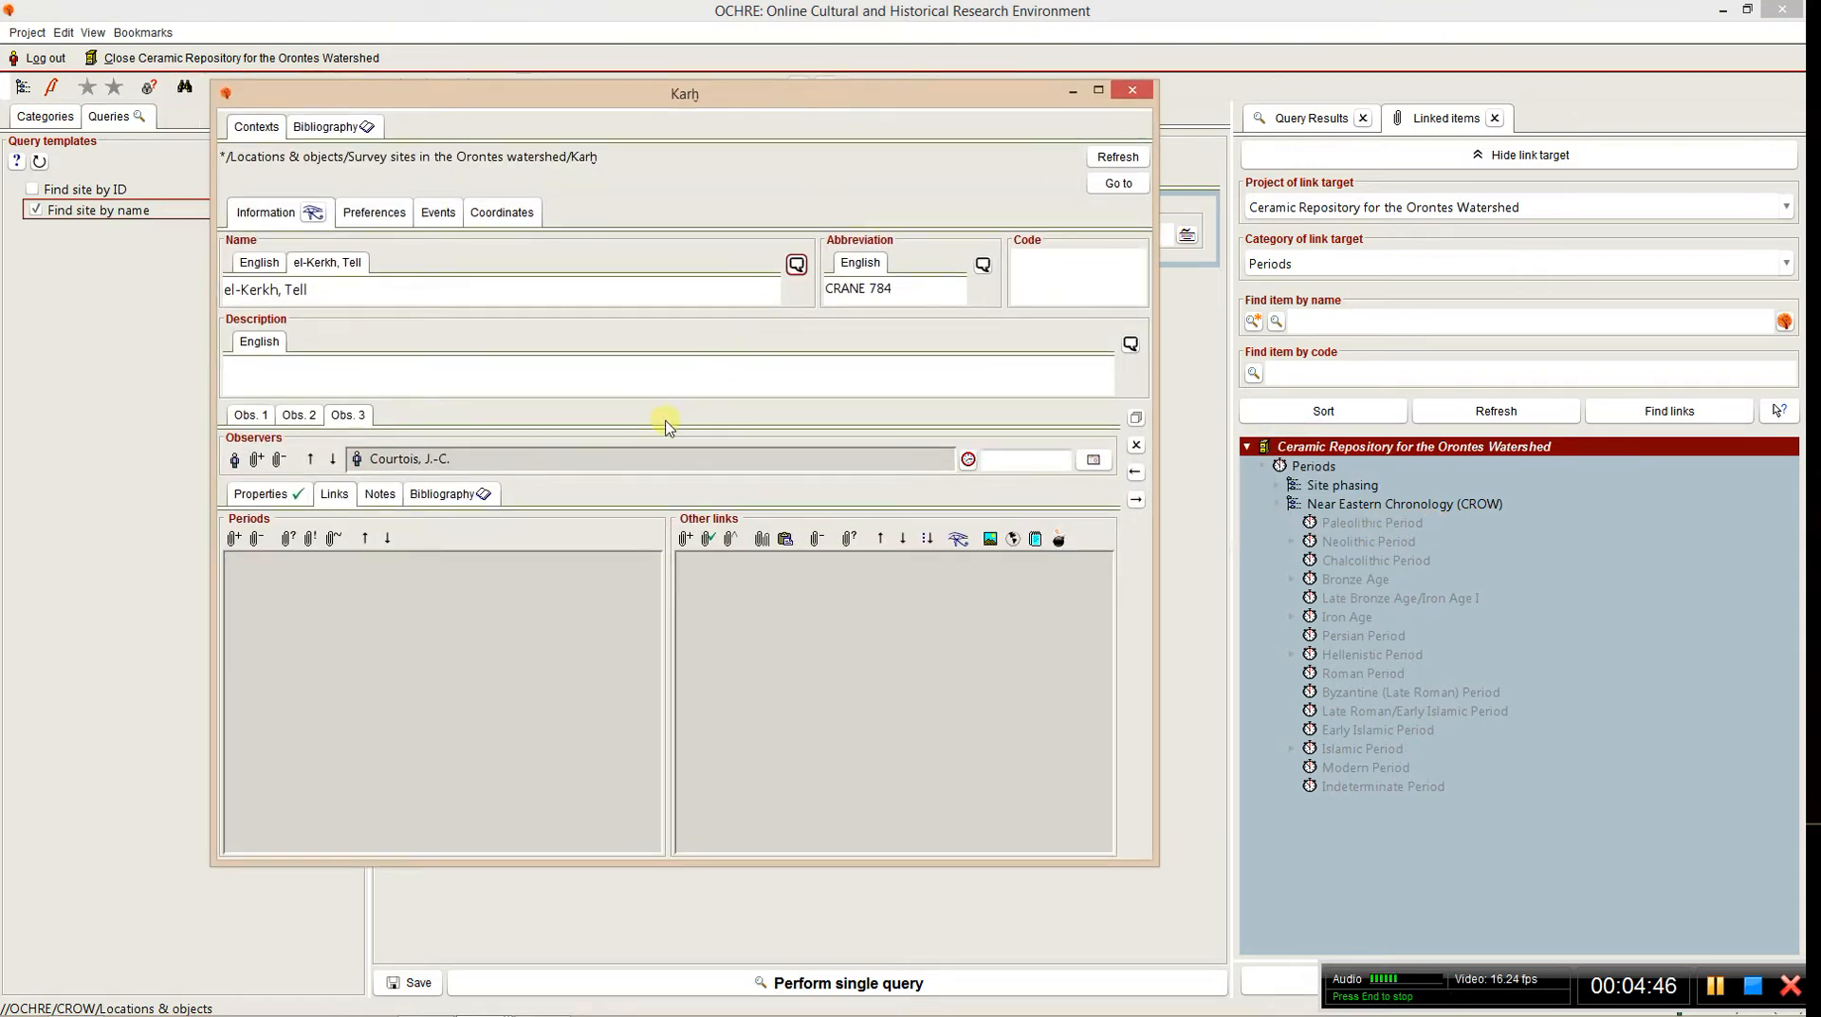
{"action": "left_click", "coordinate": [343, 502]}
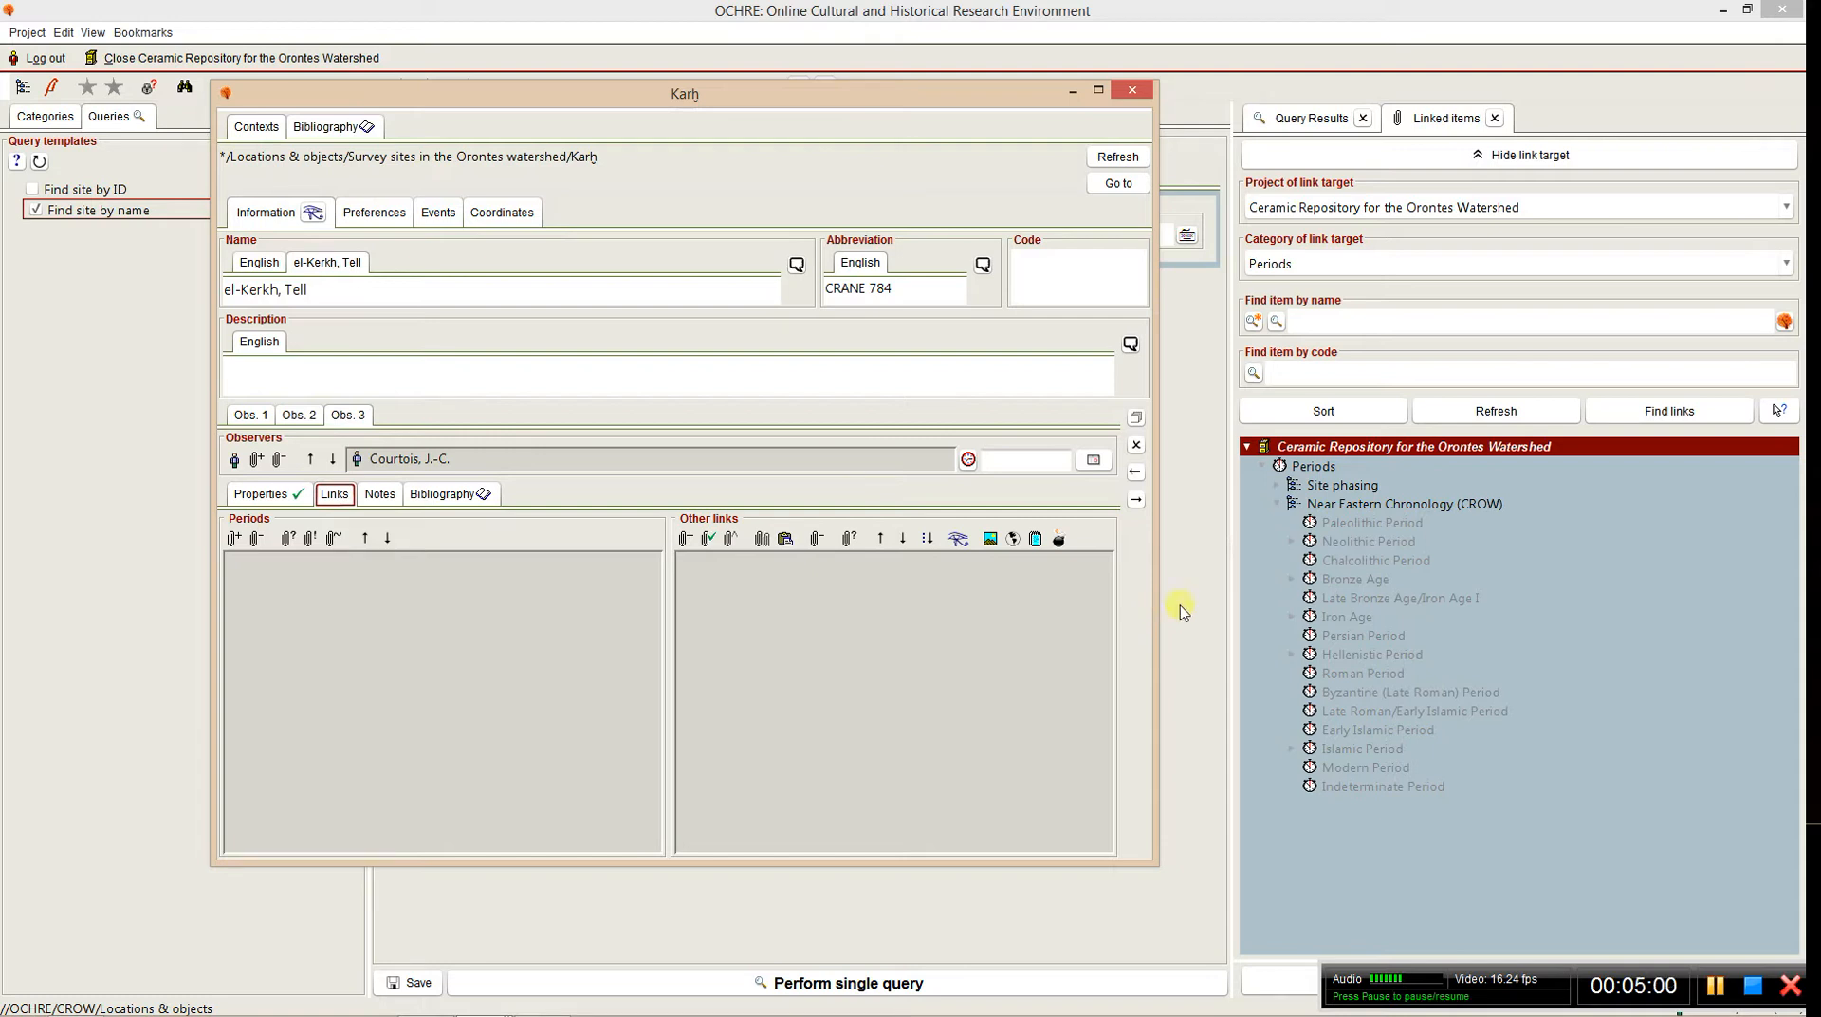
- Link the Early, Middle and Late Bronze Age periods to the third observation of the Karḫ record
{"action": "left_click", "coordinate": [1298, 581]}
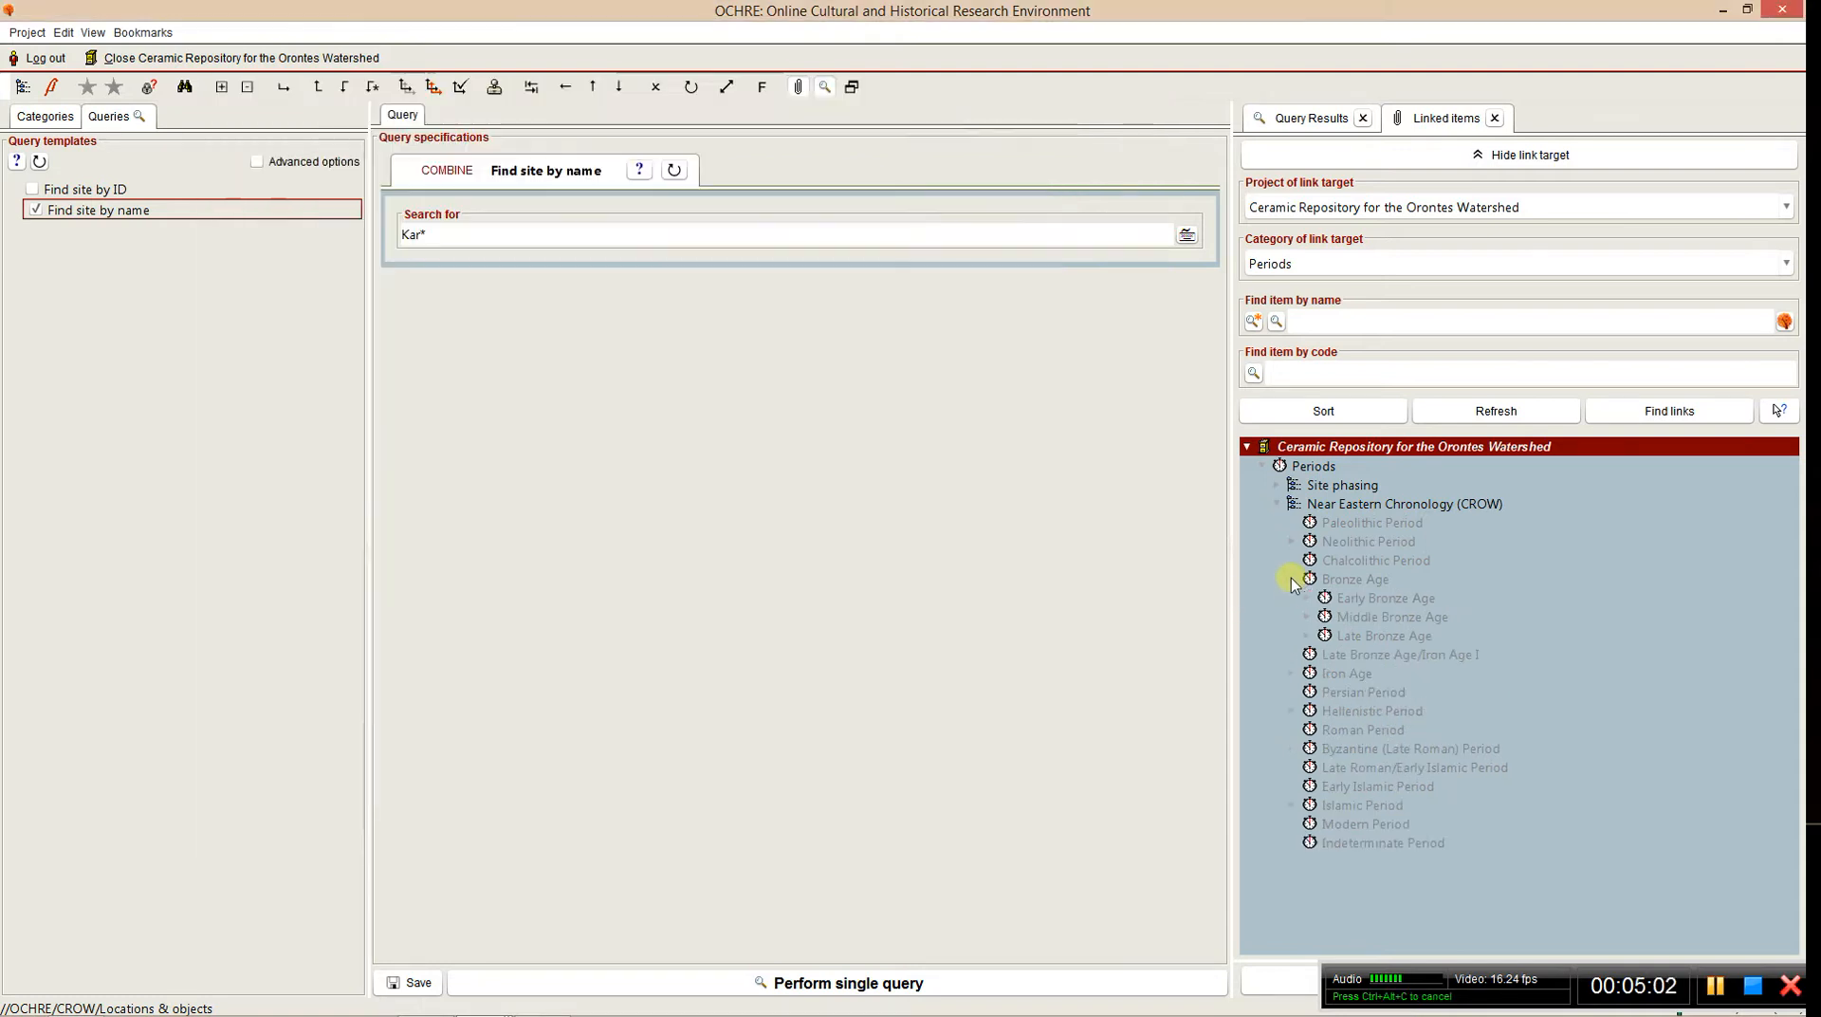
{"action": "left_click", "coordinate": [1335, 599]}
{"action": "key", "text": "alt+Tab"}
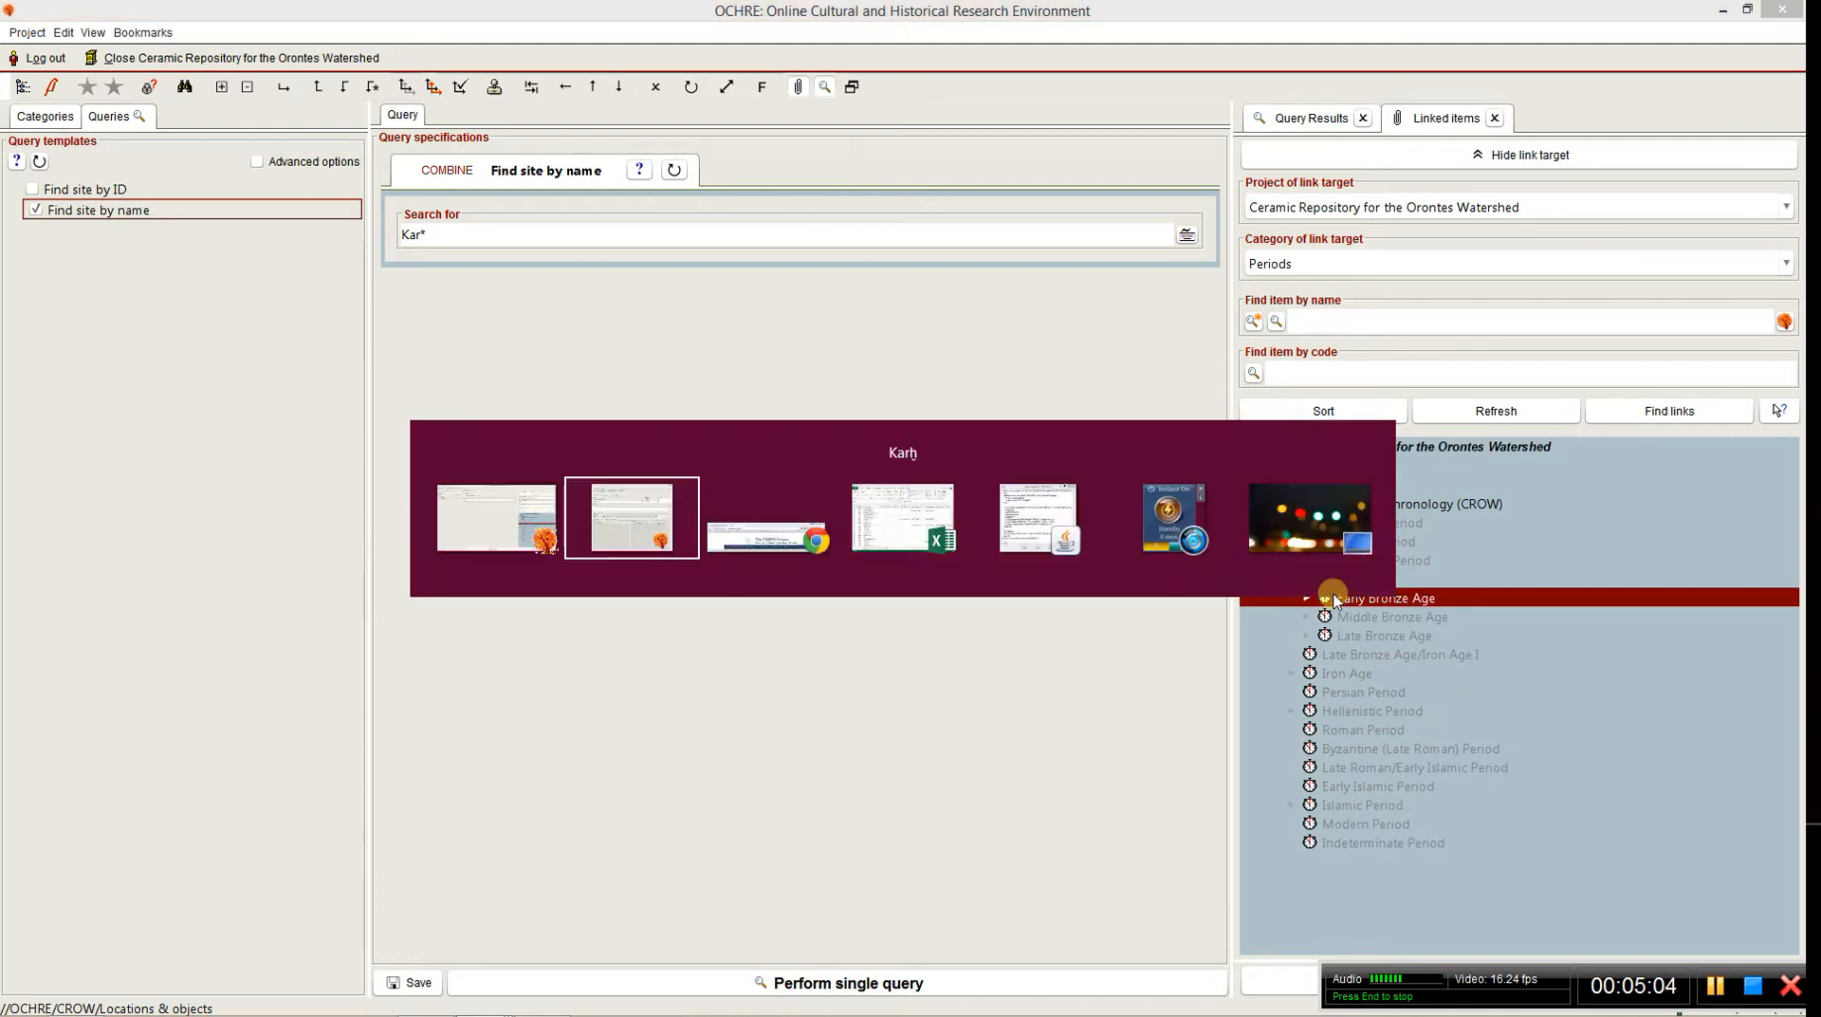
{"action": "left_click", "coordinate": [234, 538]}
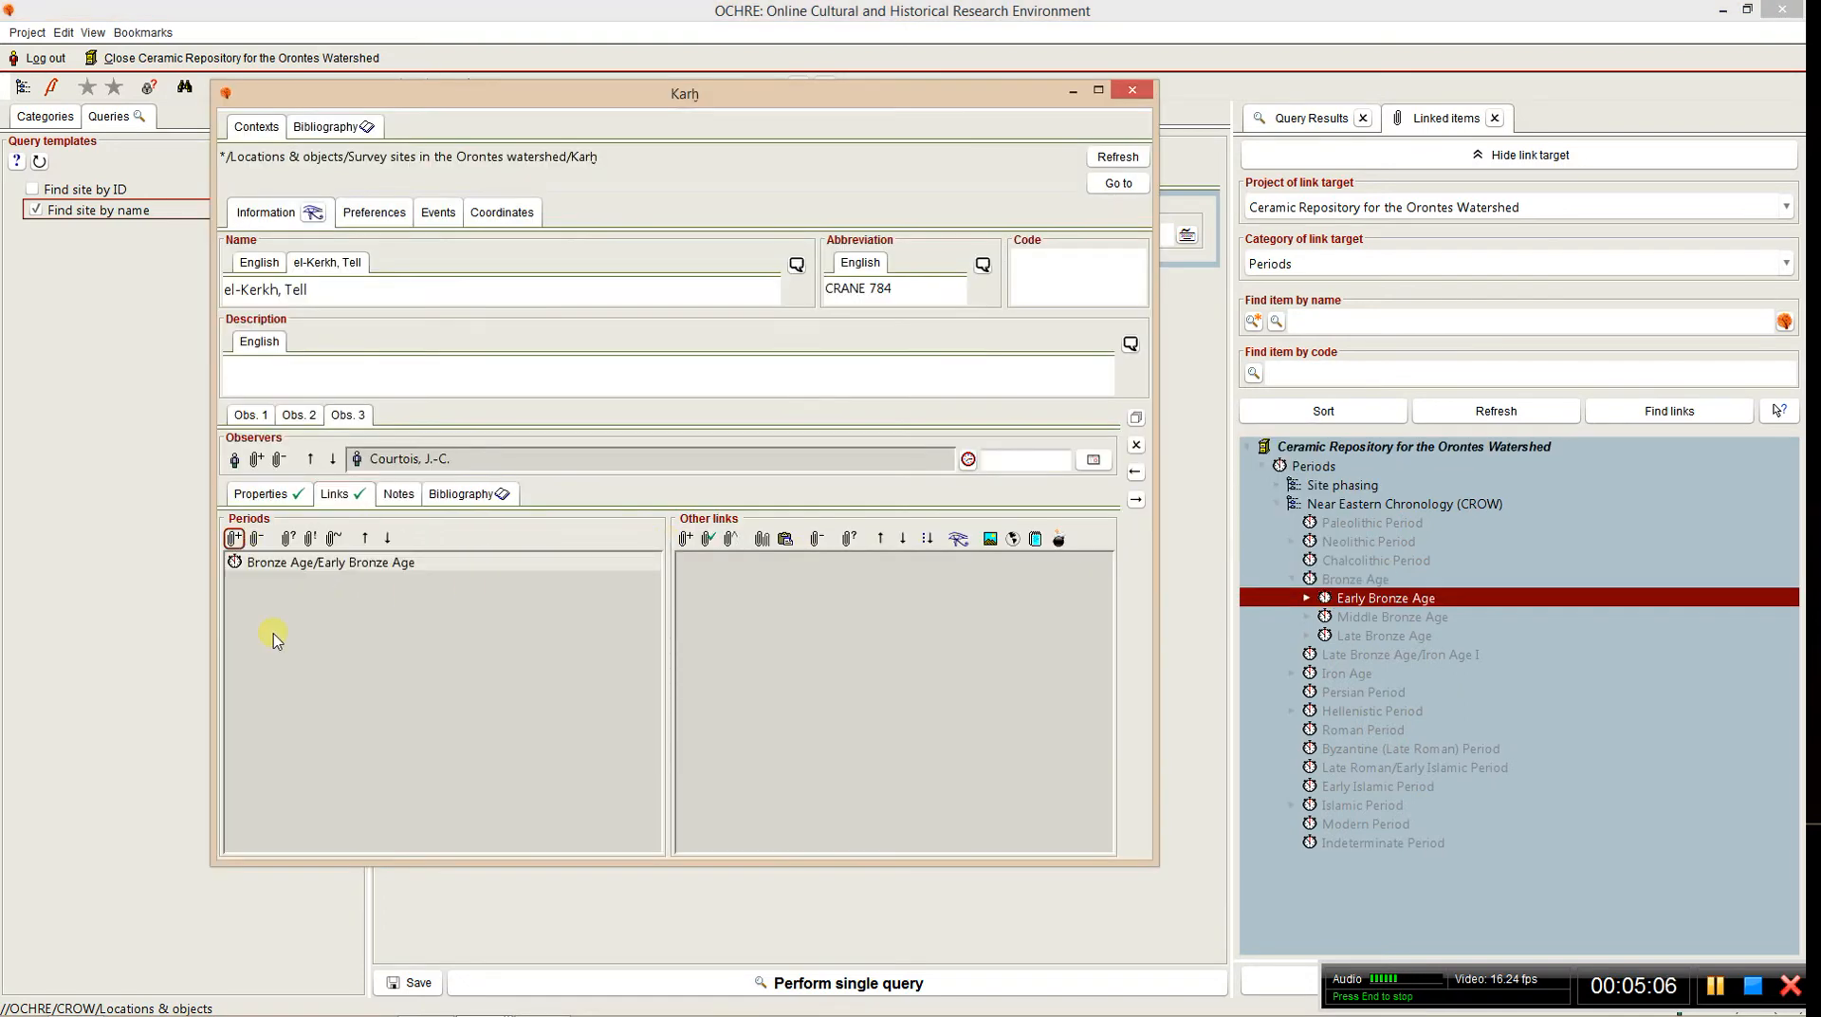
{"action": "left_click", "coordinate": [1346, 617]}
{"action": "key", "text": "alt+Tab"}
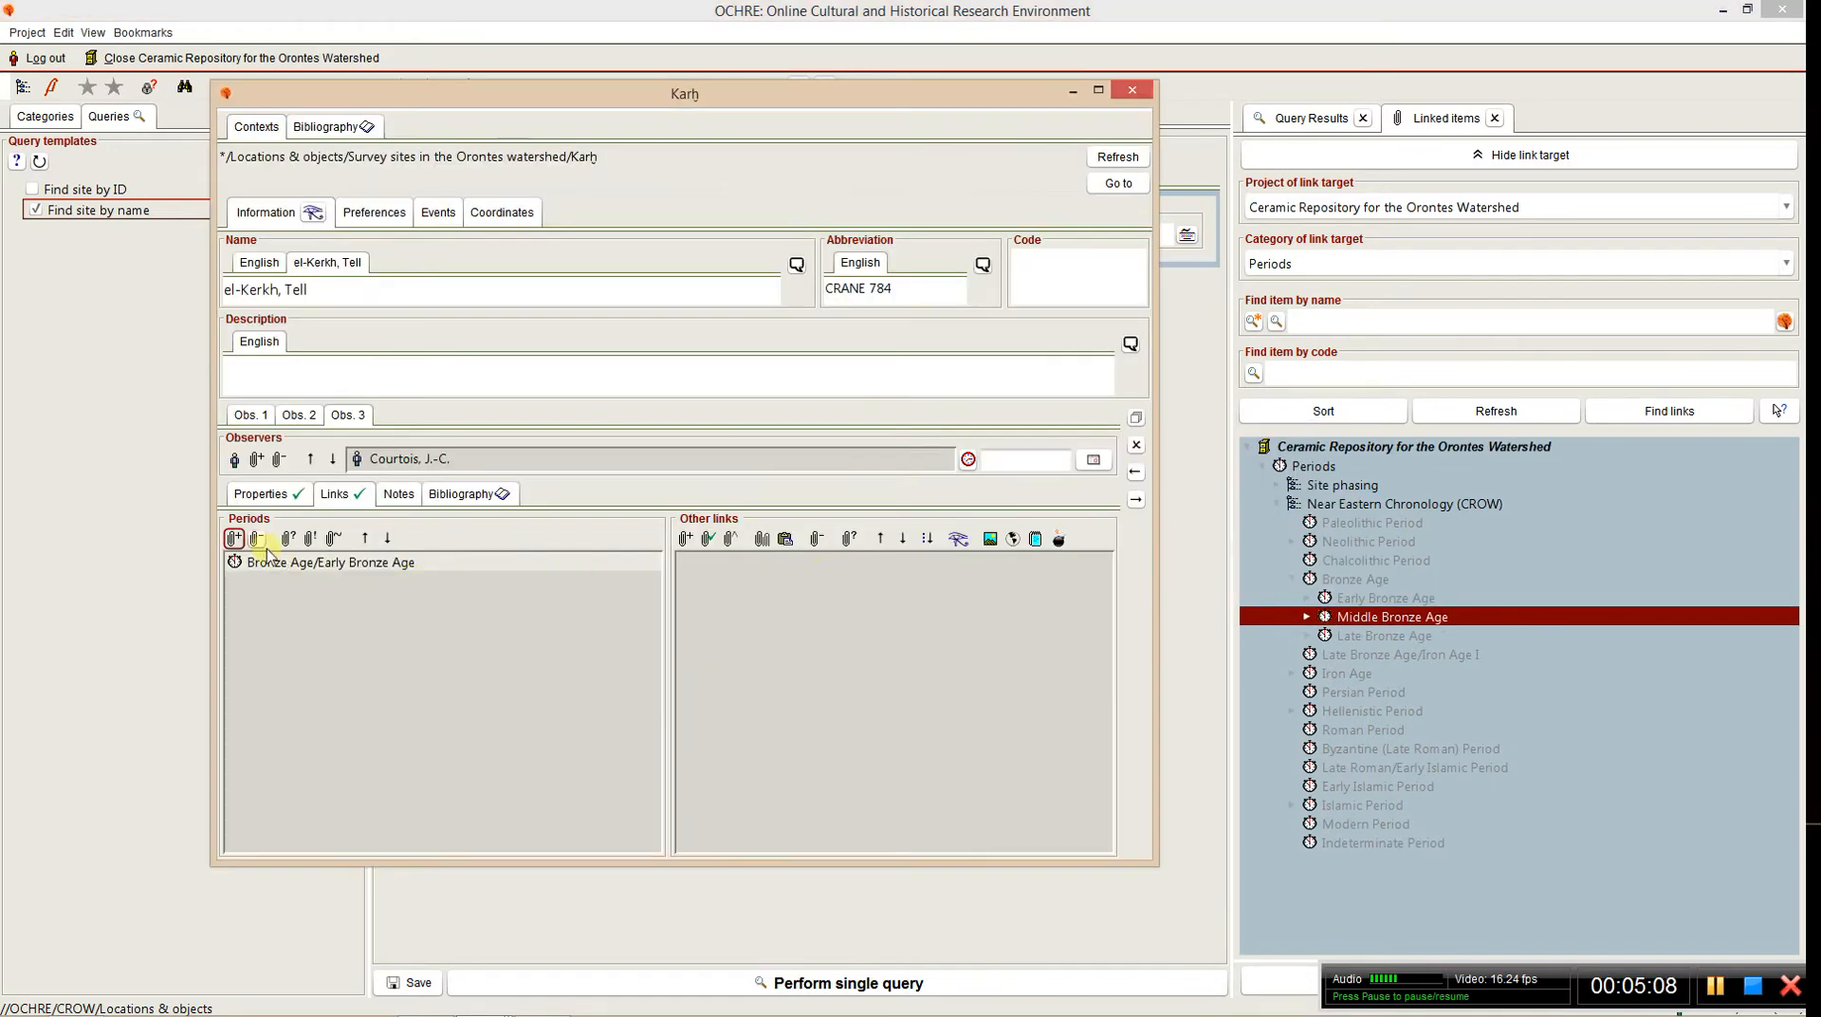
{"action": "left_click", "coordinate": [234, 539]}
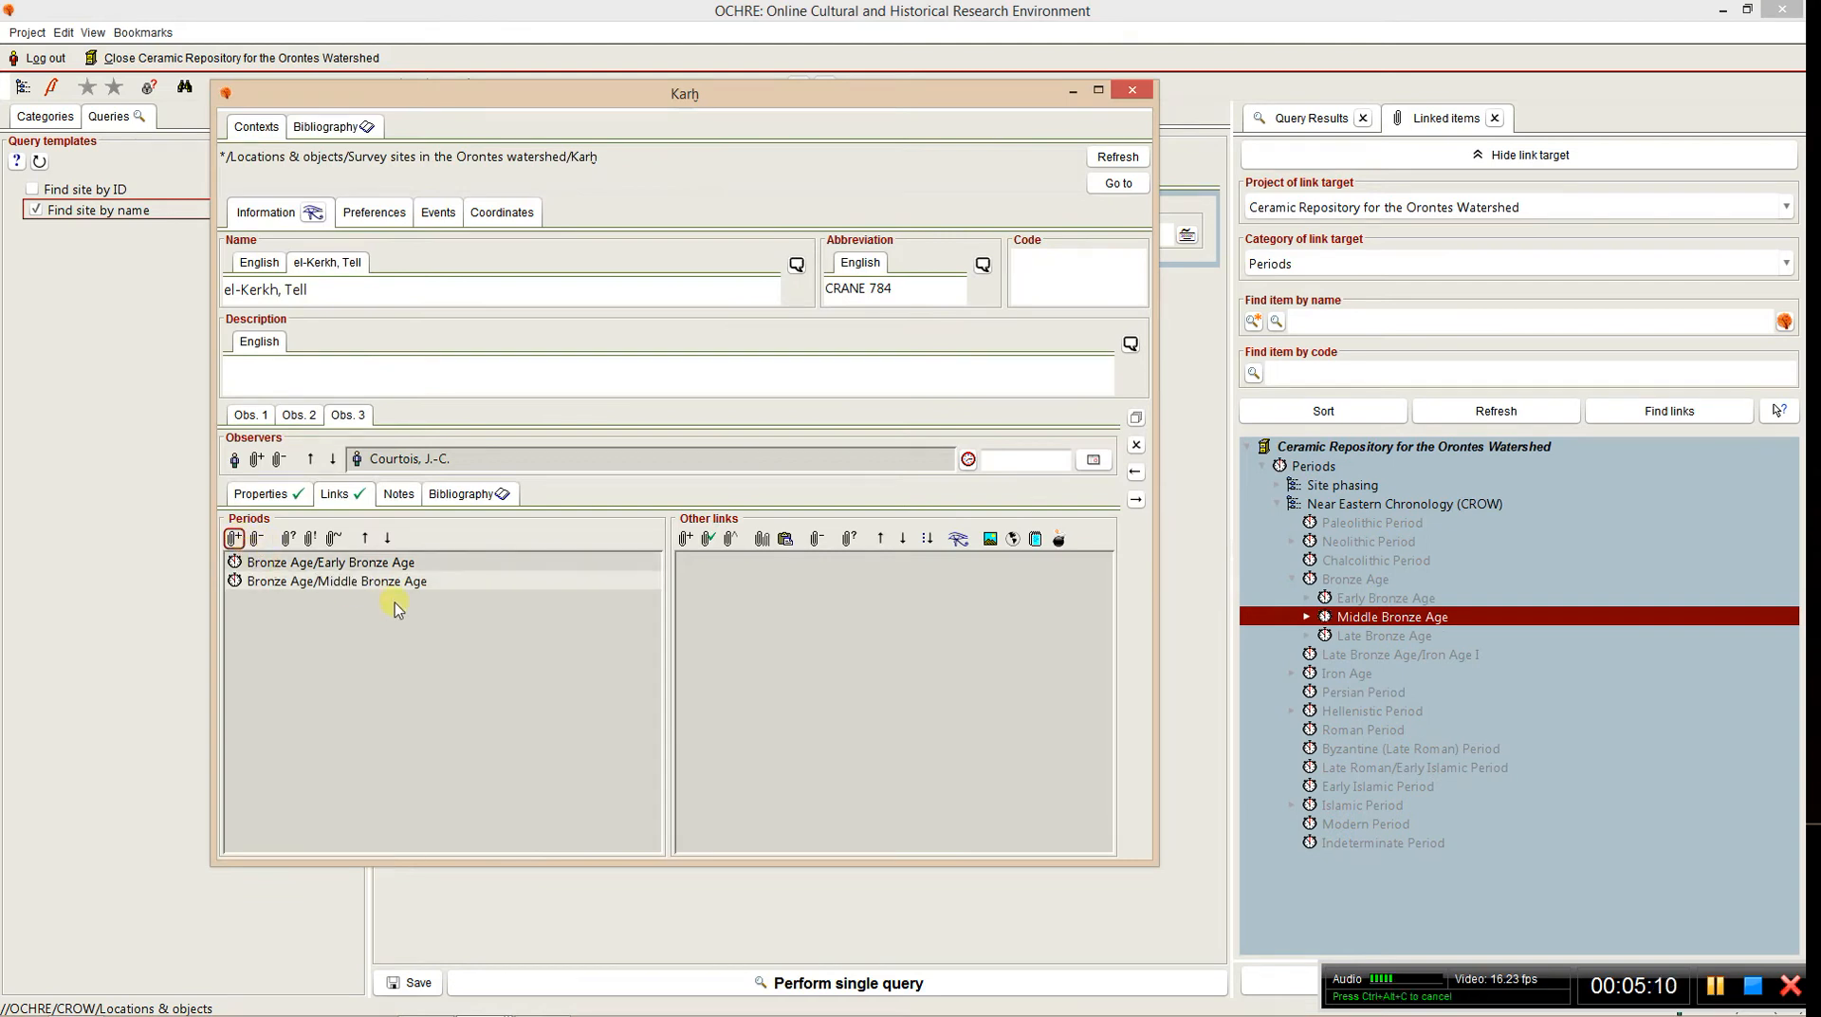
{"action": "left_click", "coordinate": [1403, 635]}
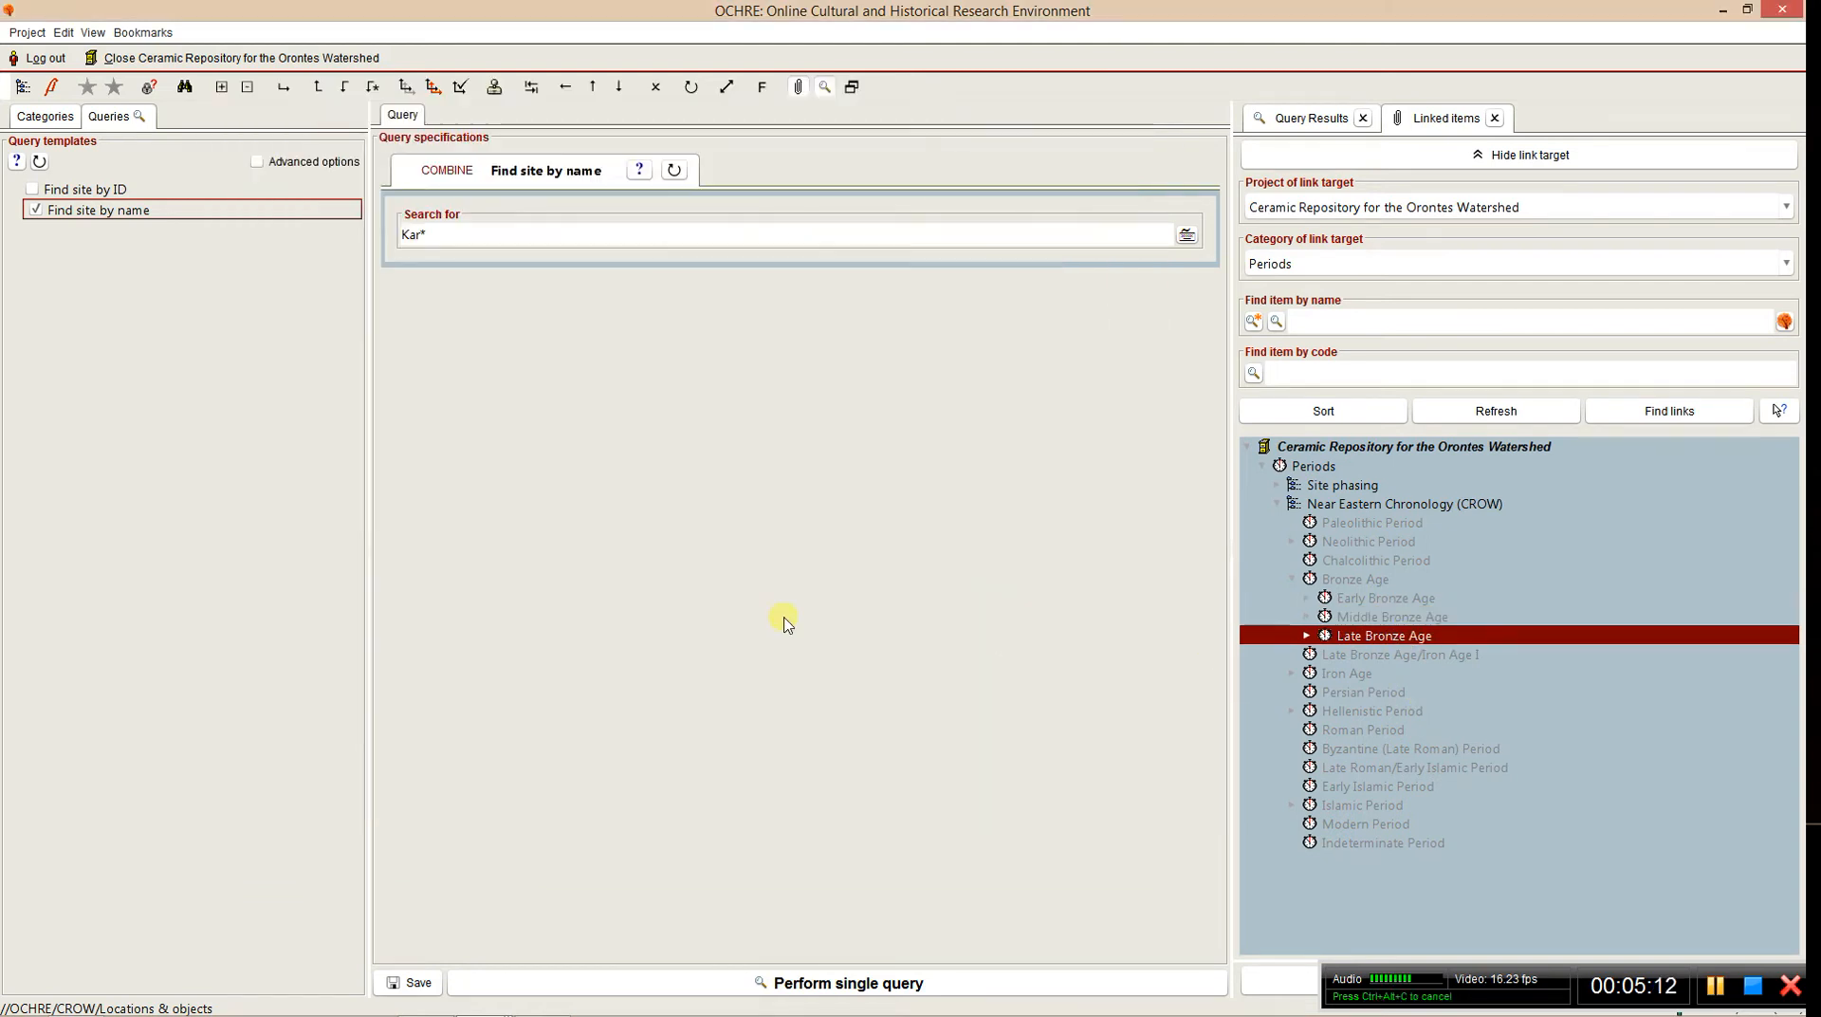
{"action": "key", "text": "alt+Tab"}
{"action": "left_click", "coordinate": [234, 538]}
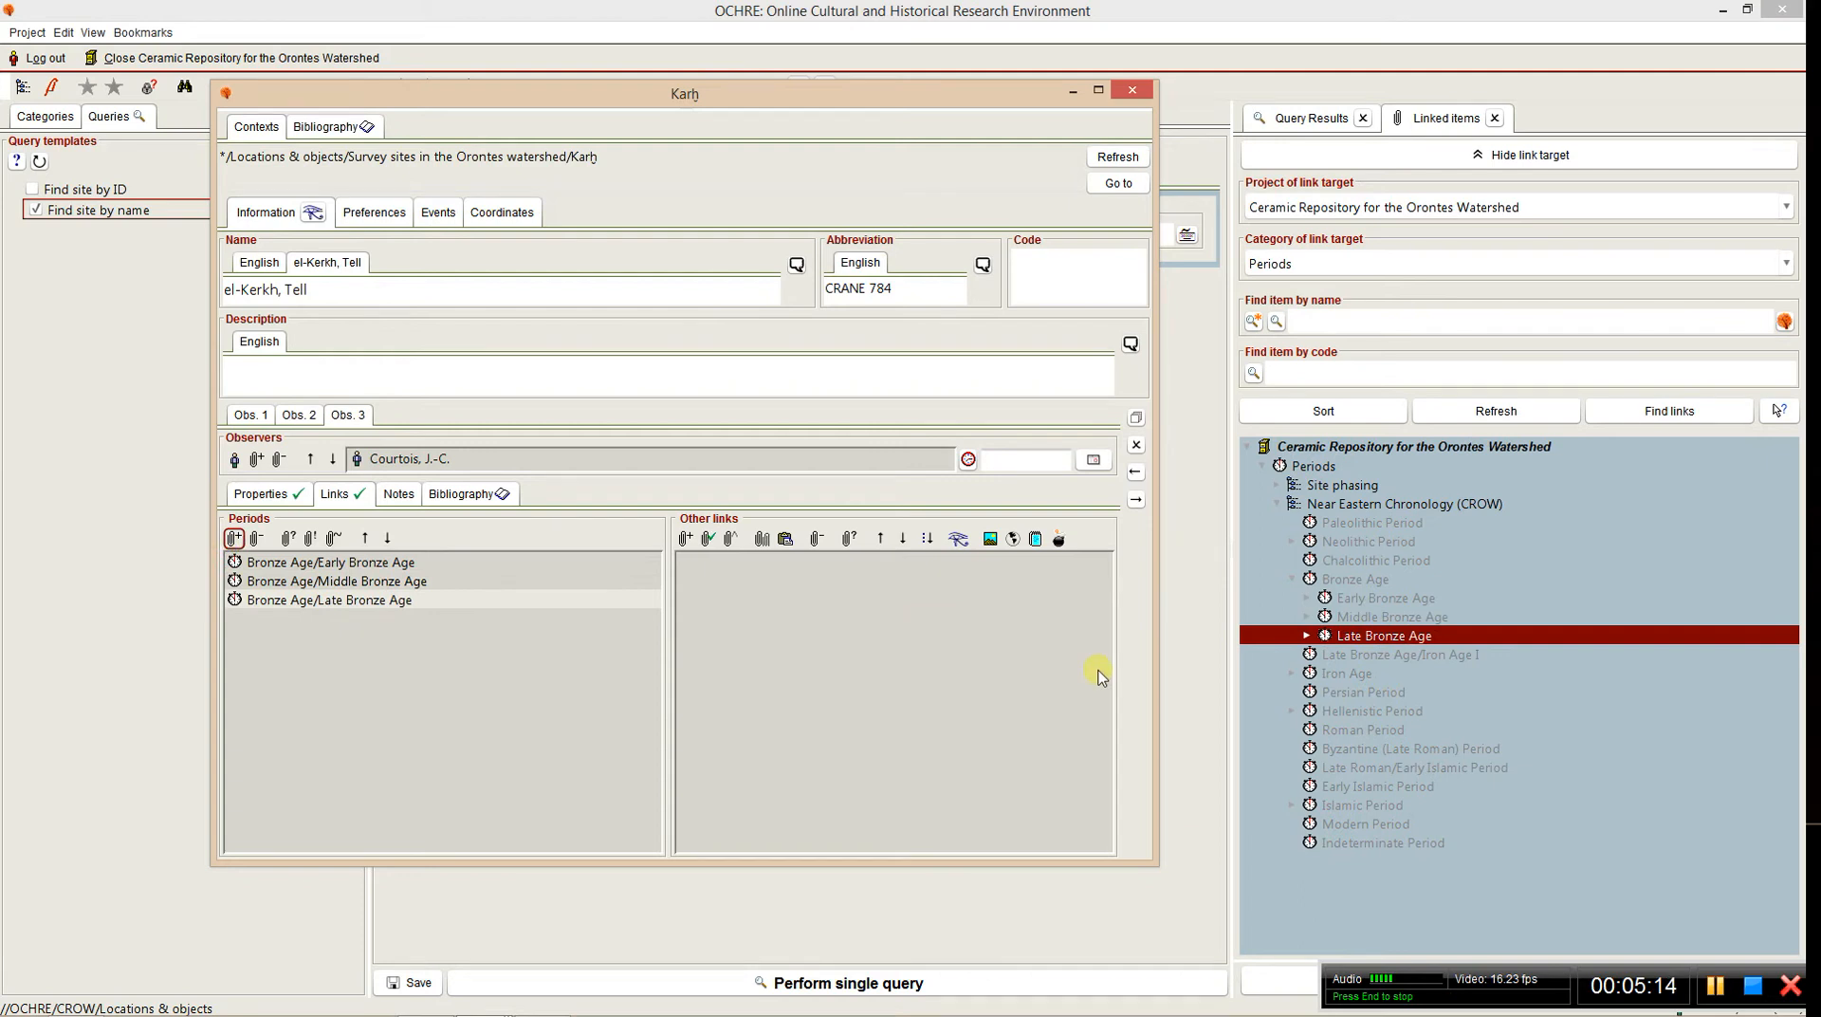
- Link the Iron Age, Hellenistic Period and Roman Period to the third observation of the Karḫ record
{"action": "left_click", "coordinate": [1318, 672]}
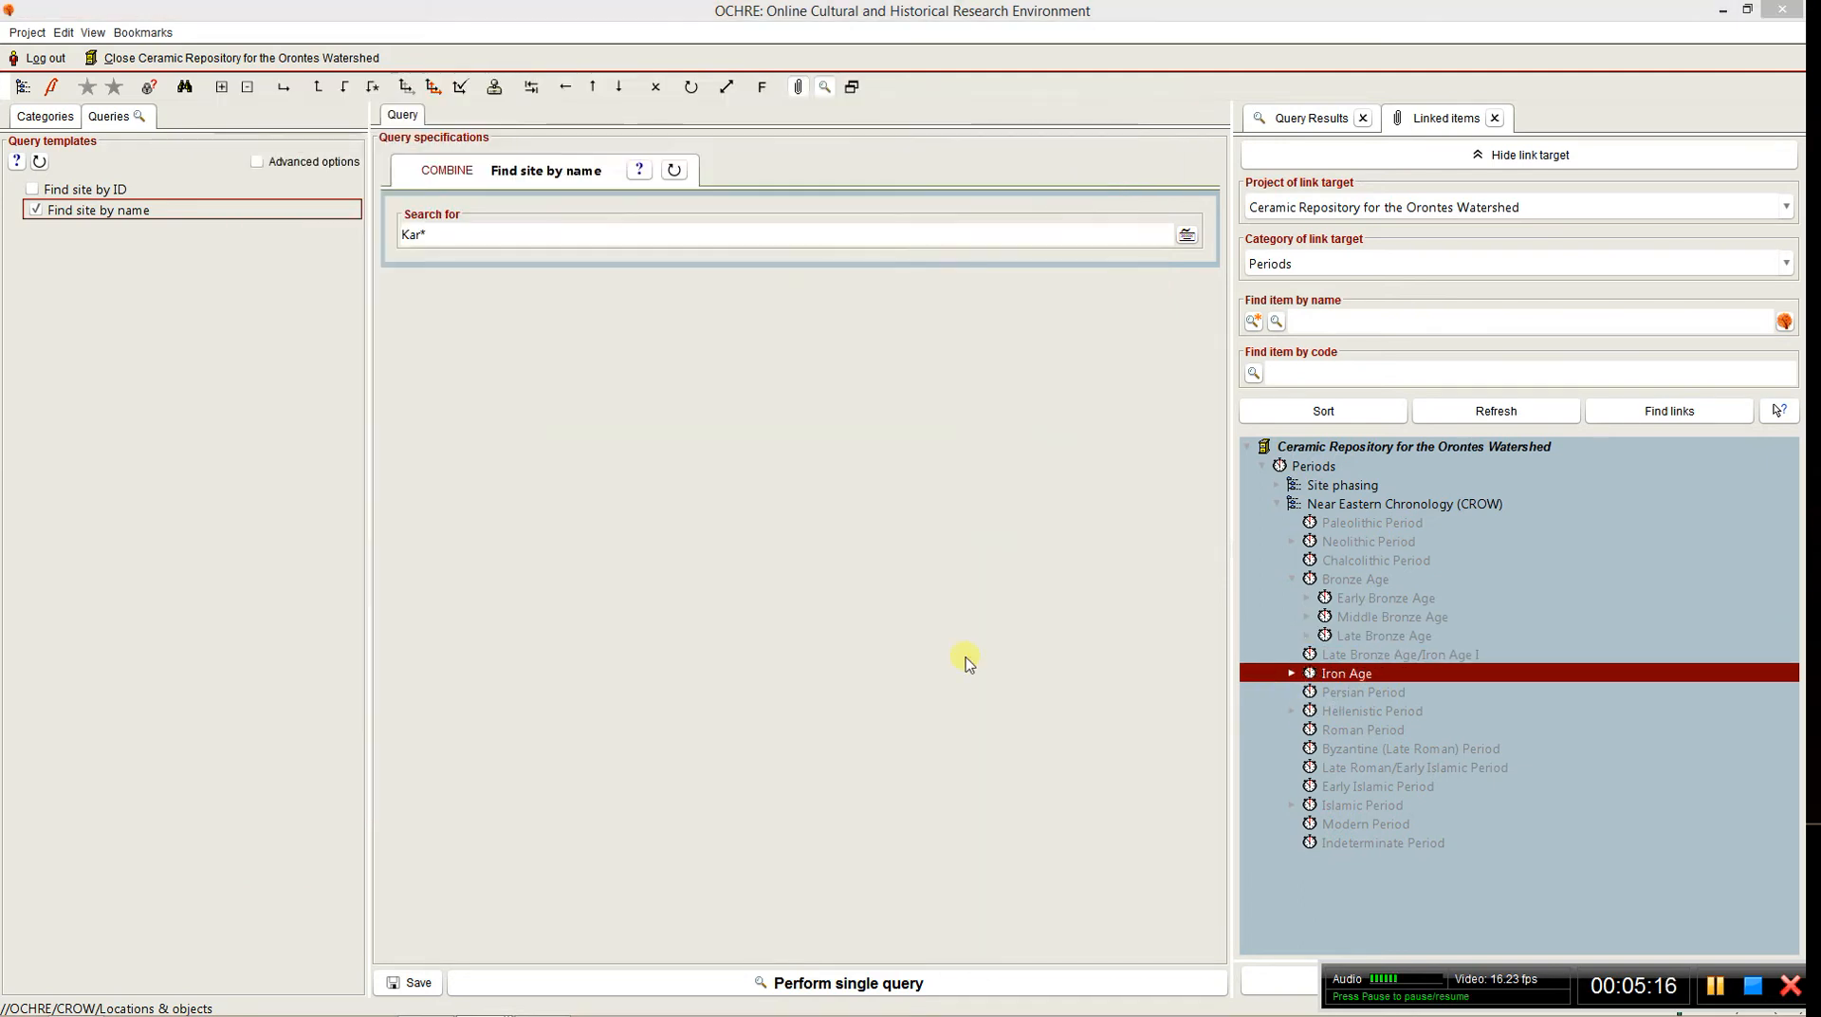
{"action": "key", "text": "alt+Tab"}
{"action": "left_click", "coordinate": [234, 538]}
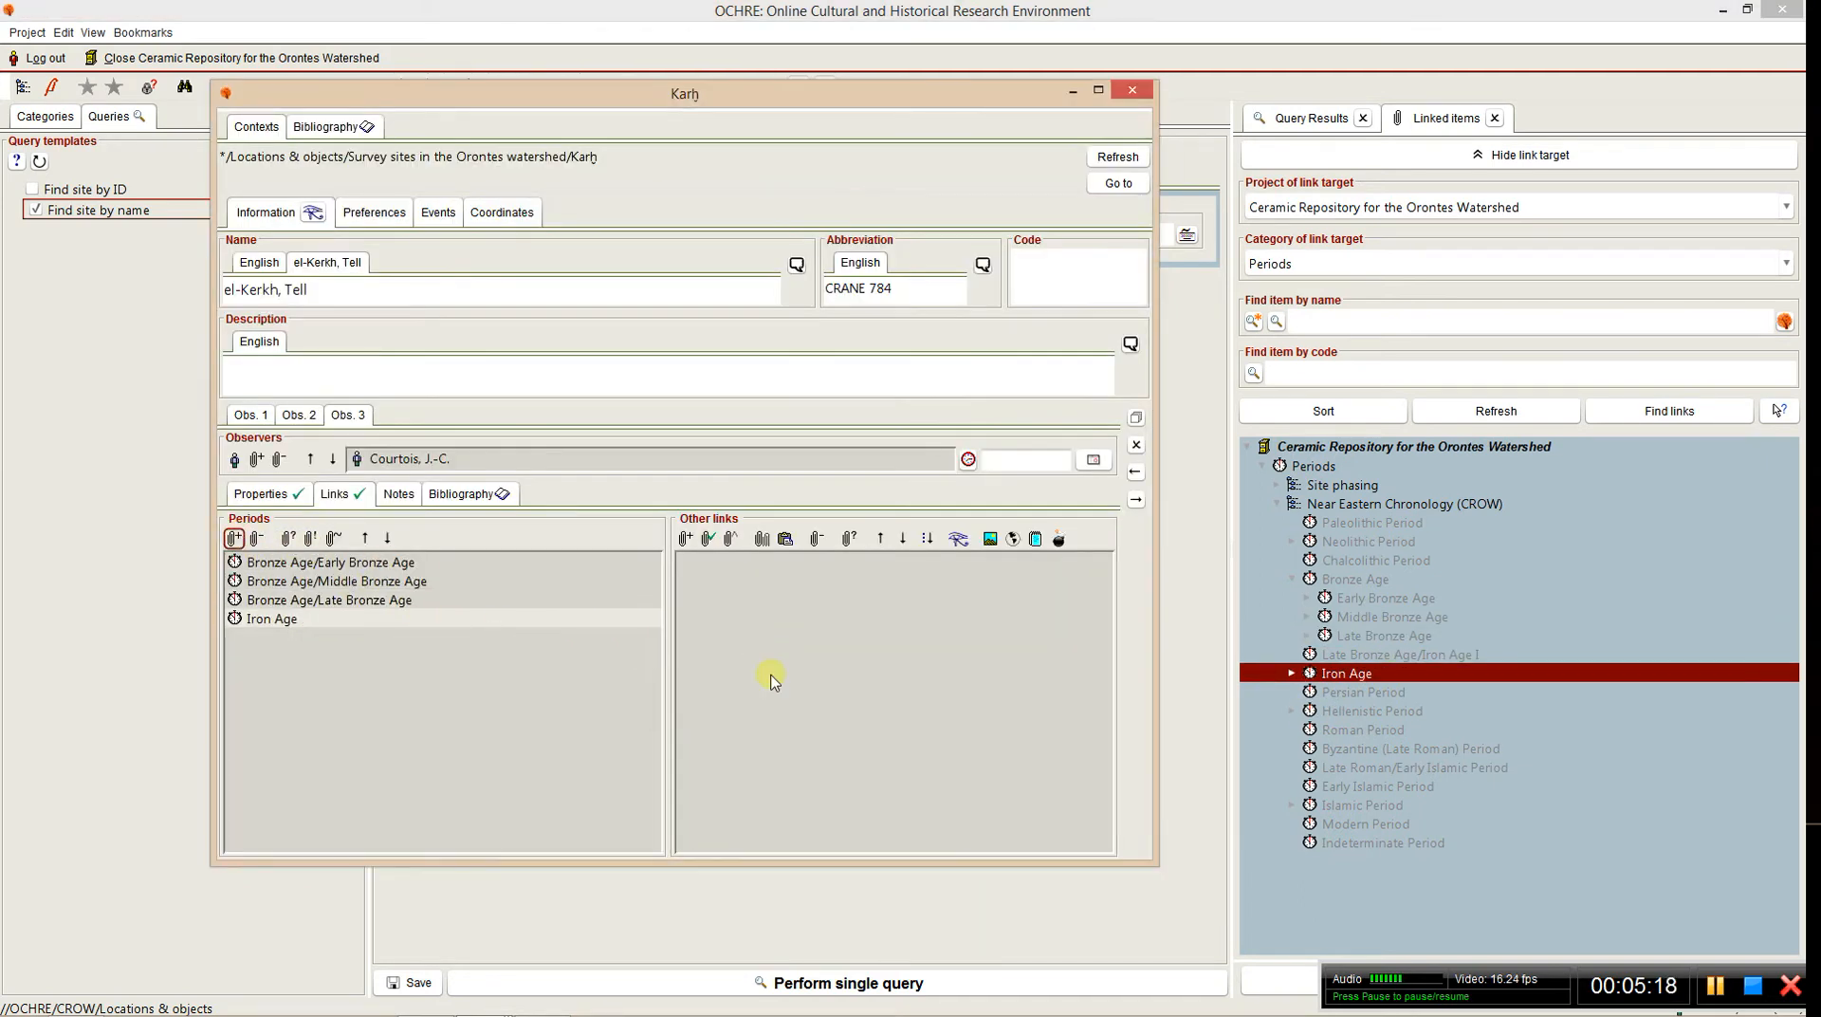
{"action": "left_click", "coordinate": [1366, 711]}
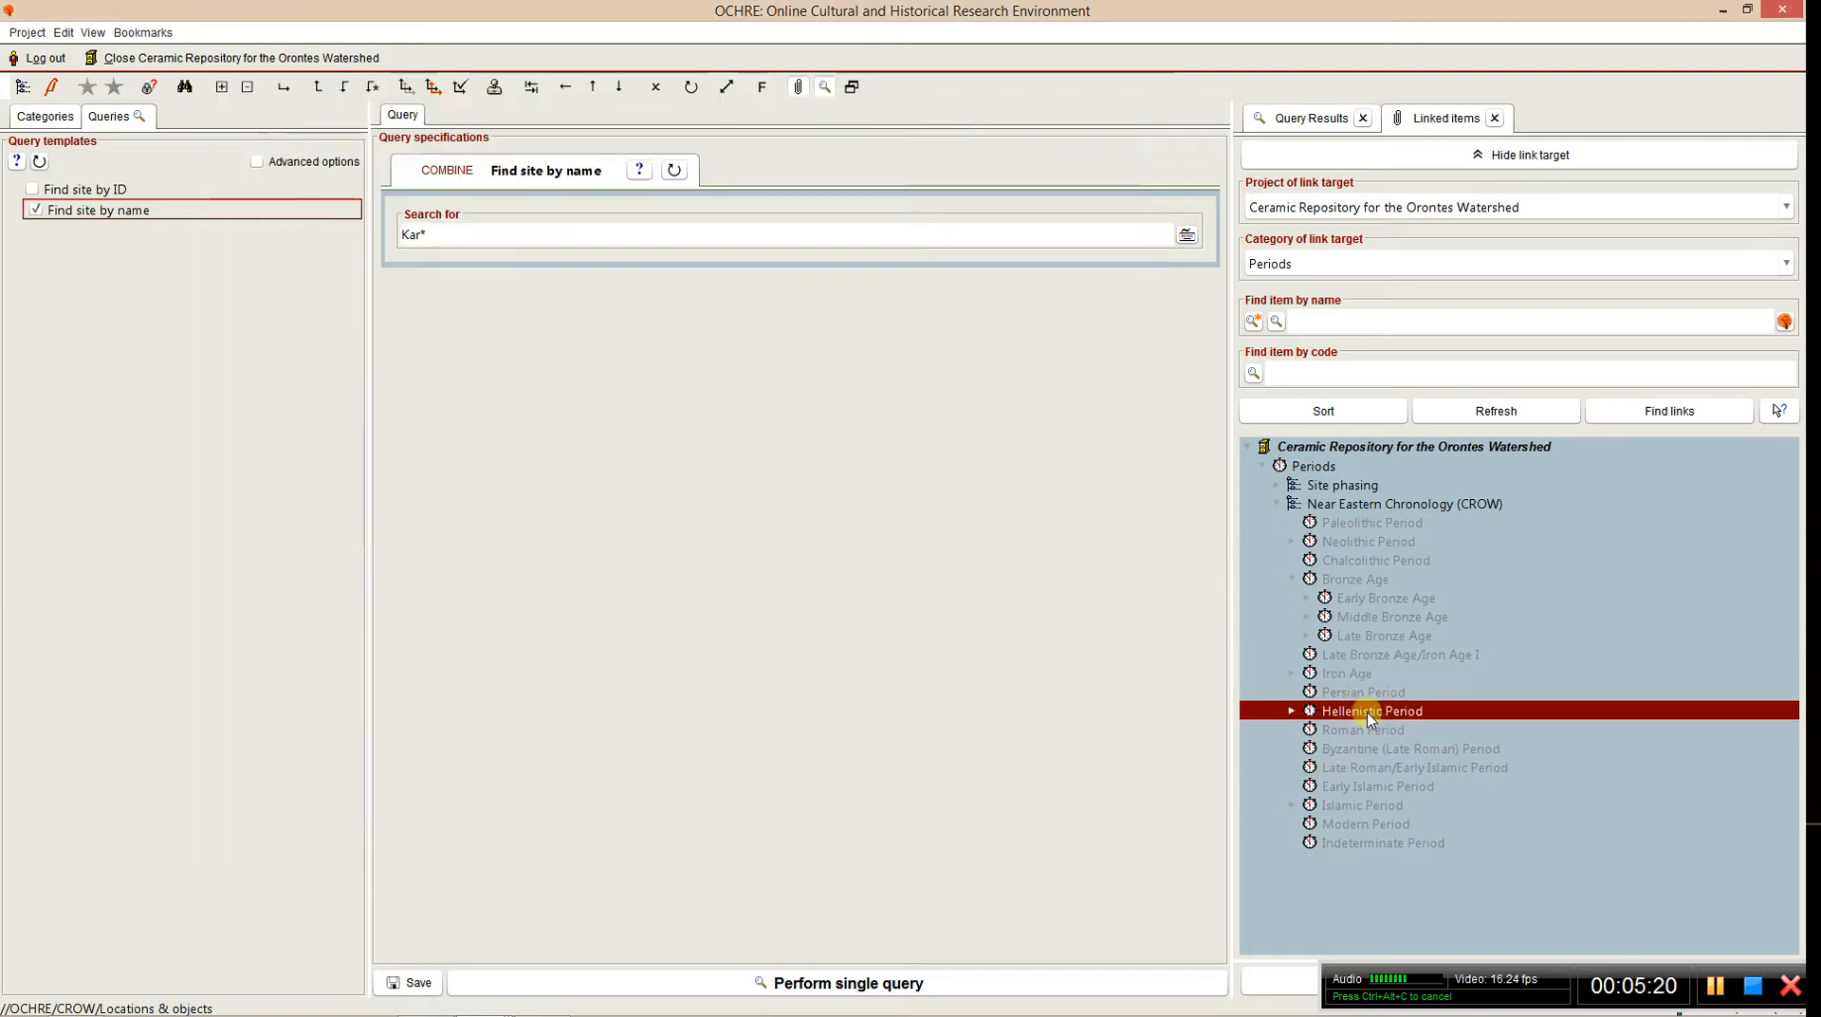
{"action": "key", "text": "alt+Tab"}
{"action": "left_click", "coordinate": [234, 539]}
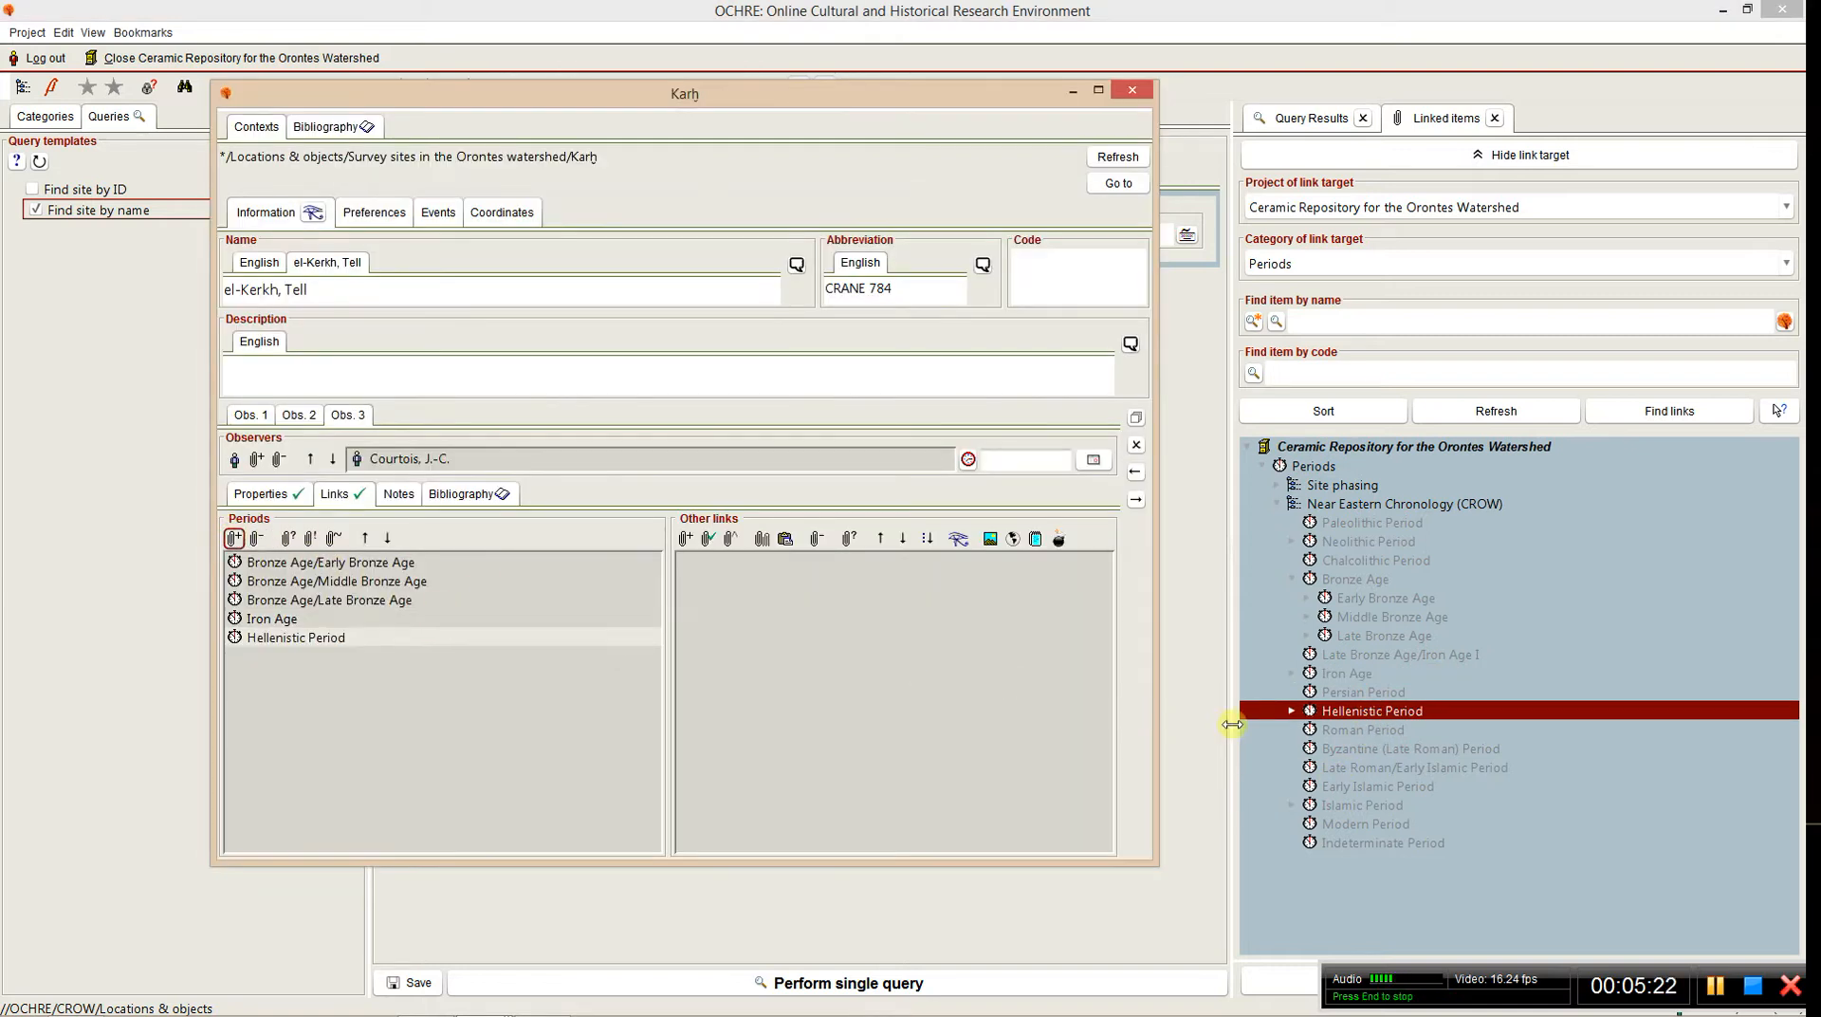
{"action": "left_click", "coordinate": [1315, 731]}
{"action": "key", "text": "alt+Tab"}
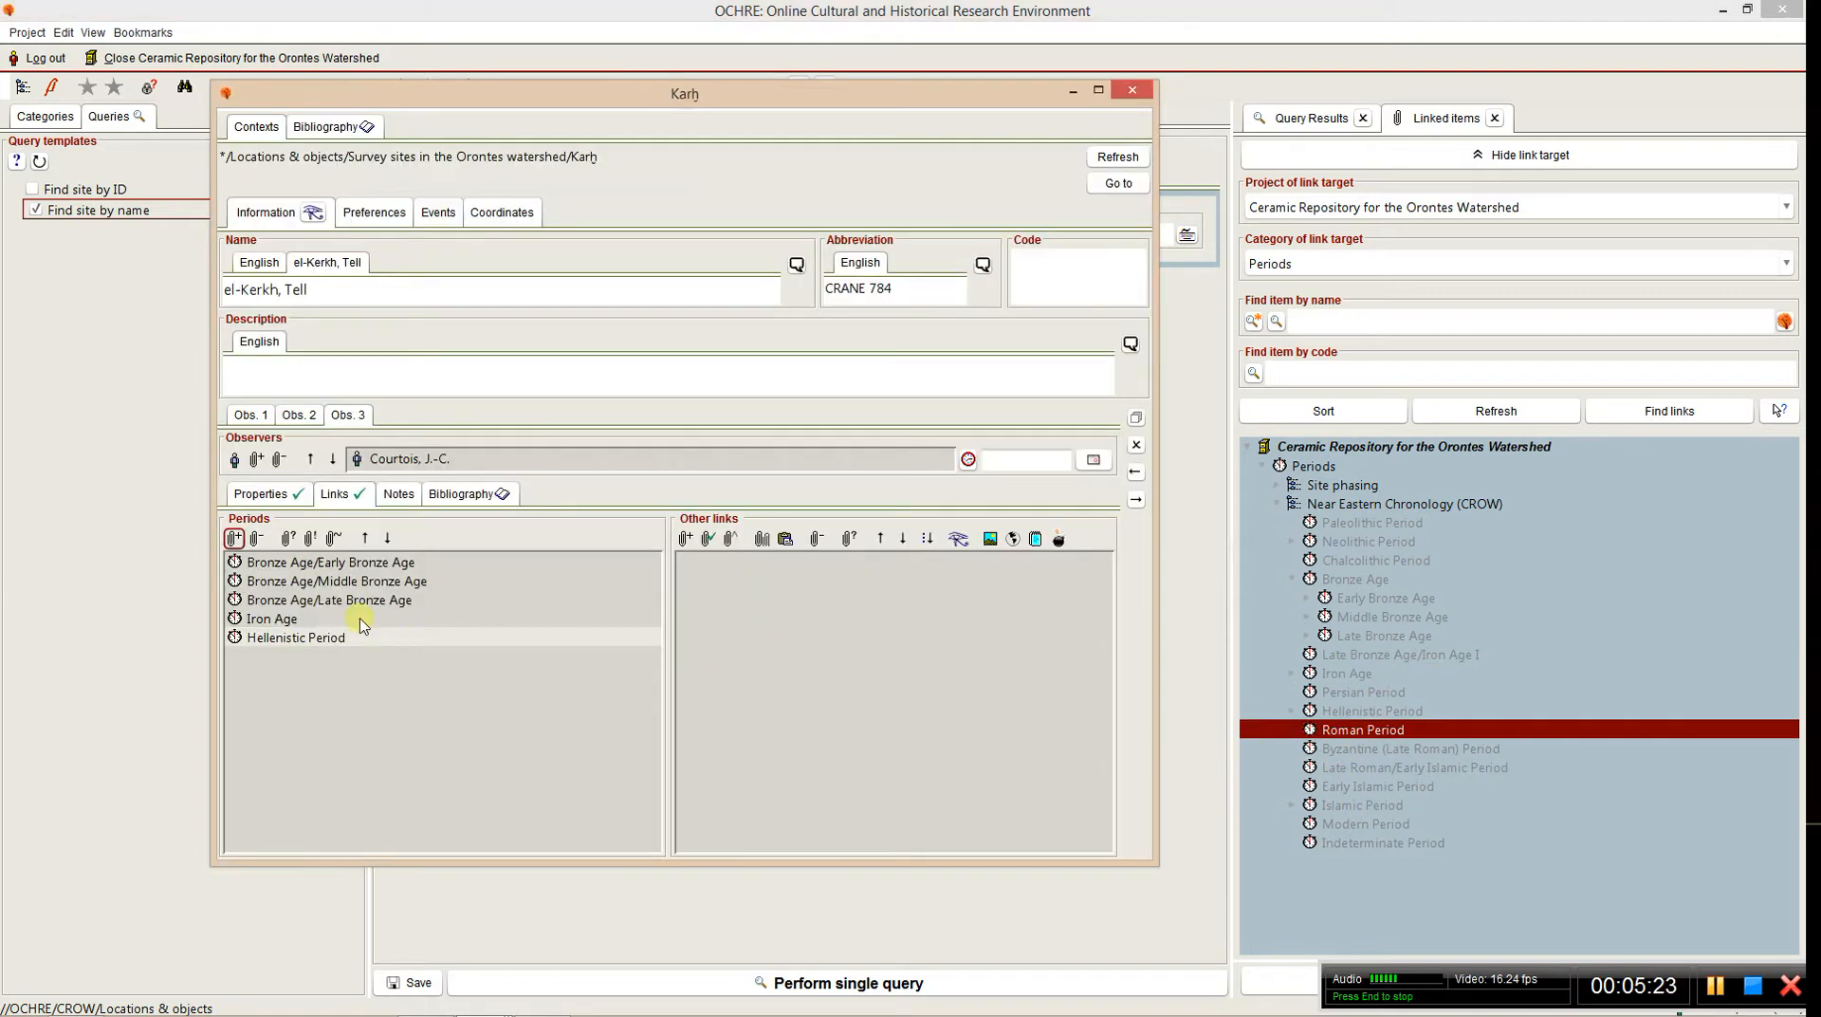
{"action": "left_click", "coordinate": [234, 538]}
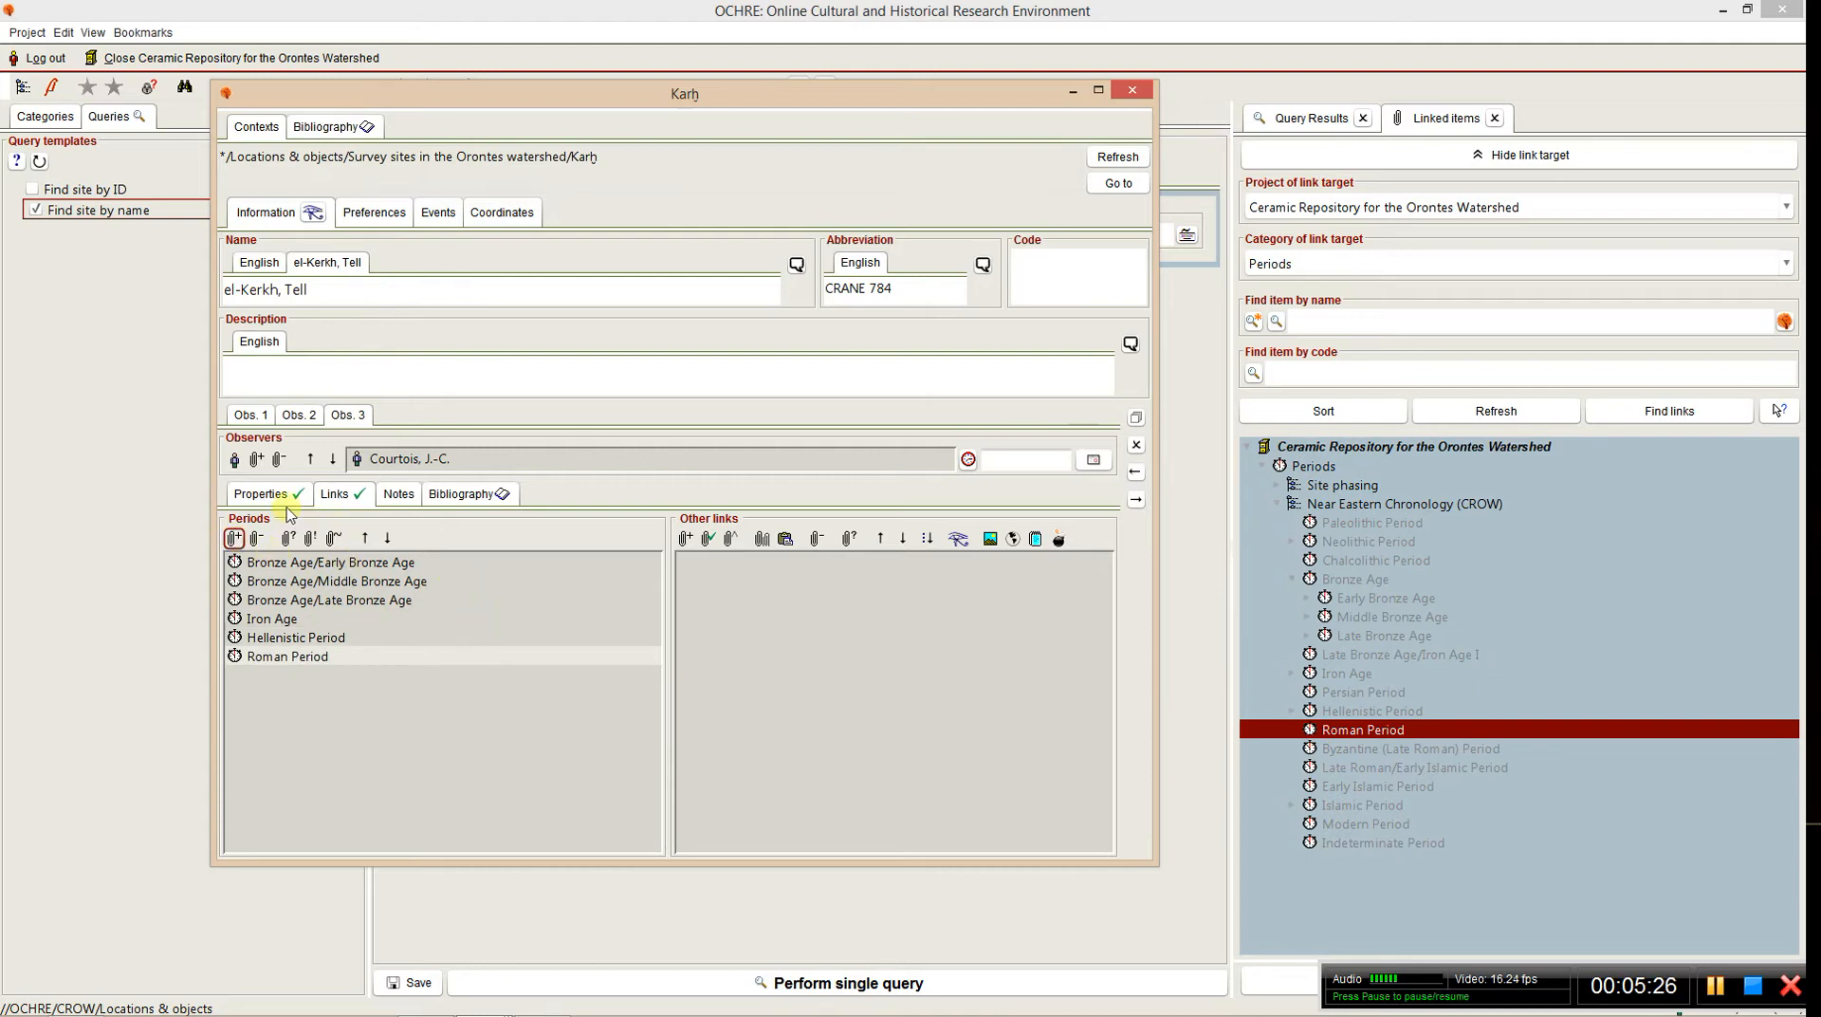
- Review the third observation's properties, linked periods and bibliography in the Karḫ record
{"action": "left_click", "coordinate": [347, 415]}
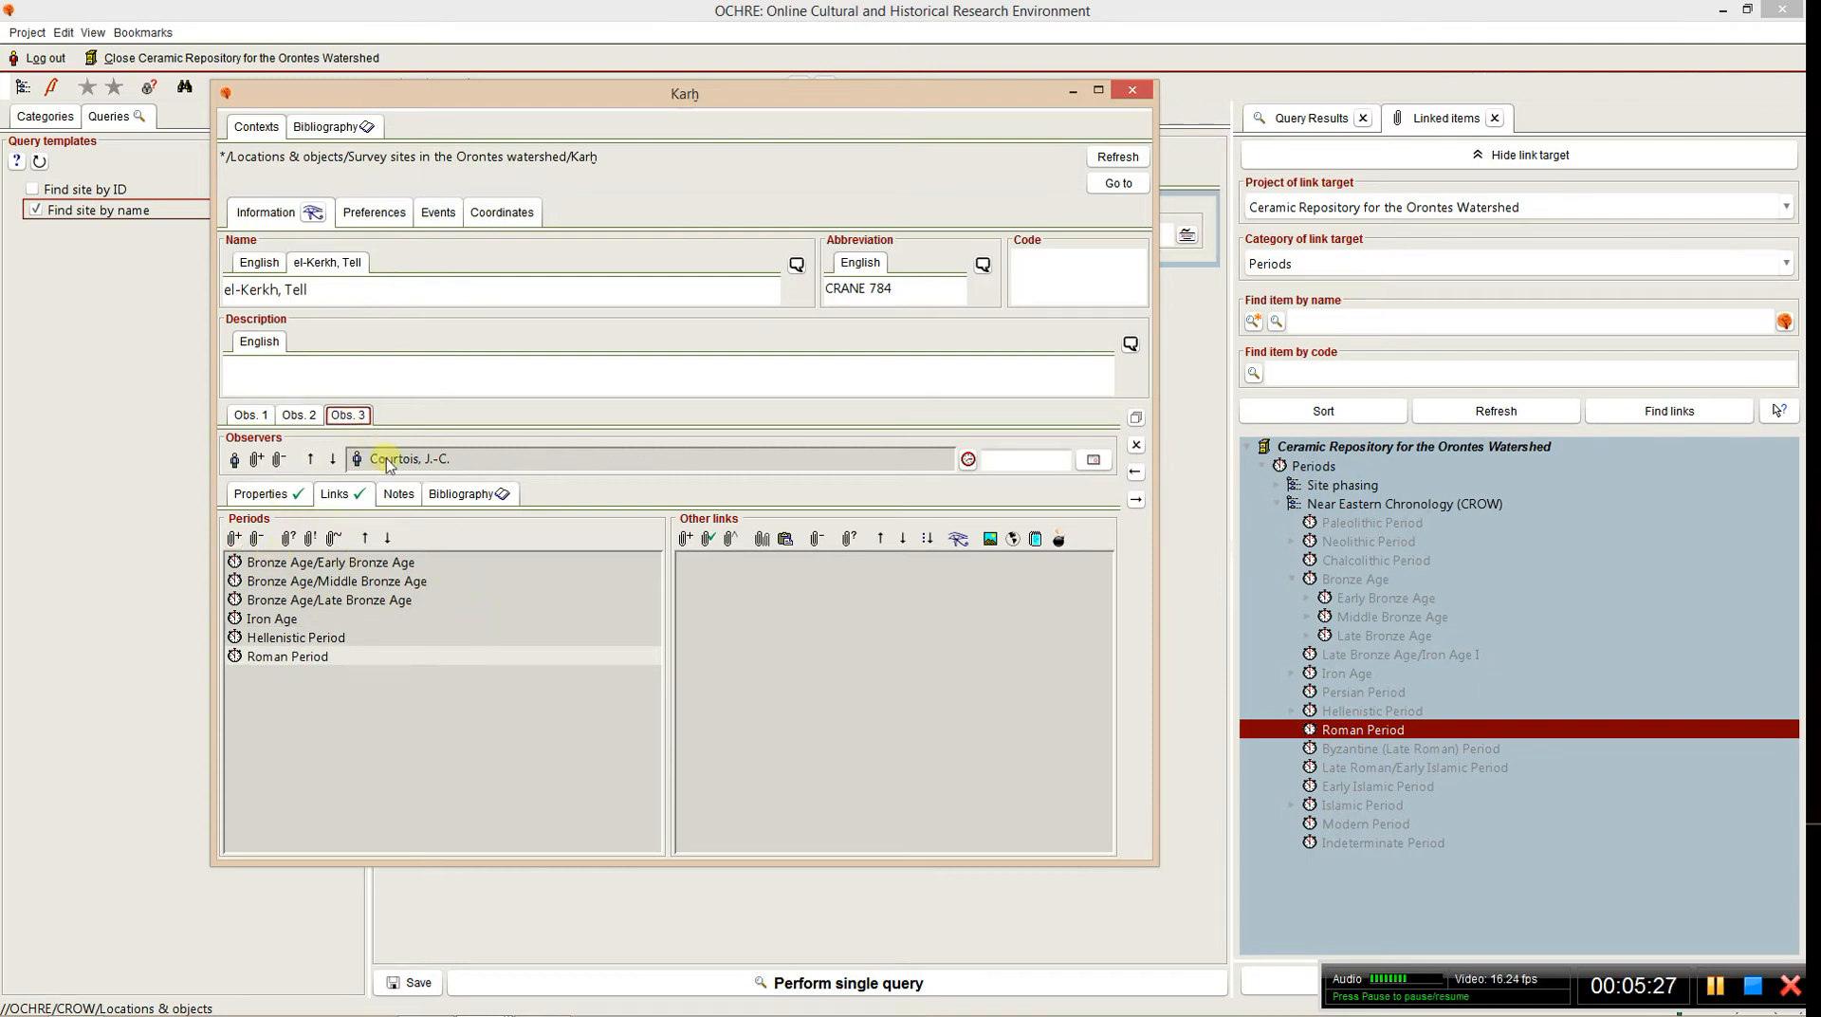
{"action": "left_click", "coordinate": [270, 494]}
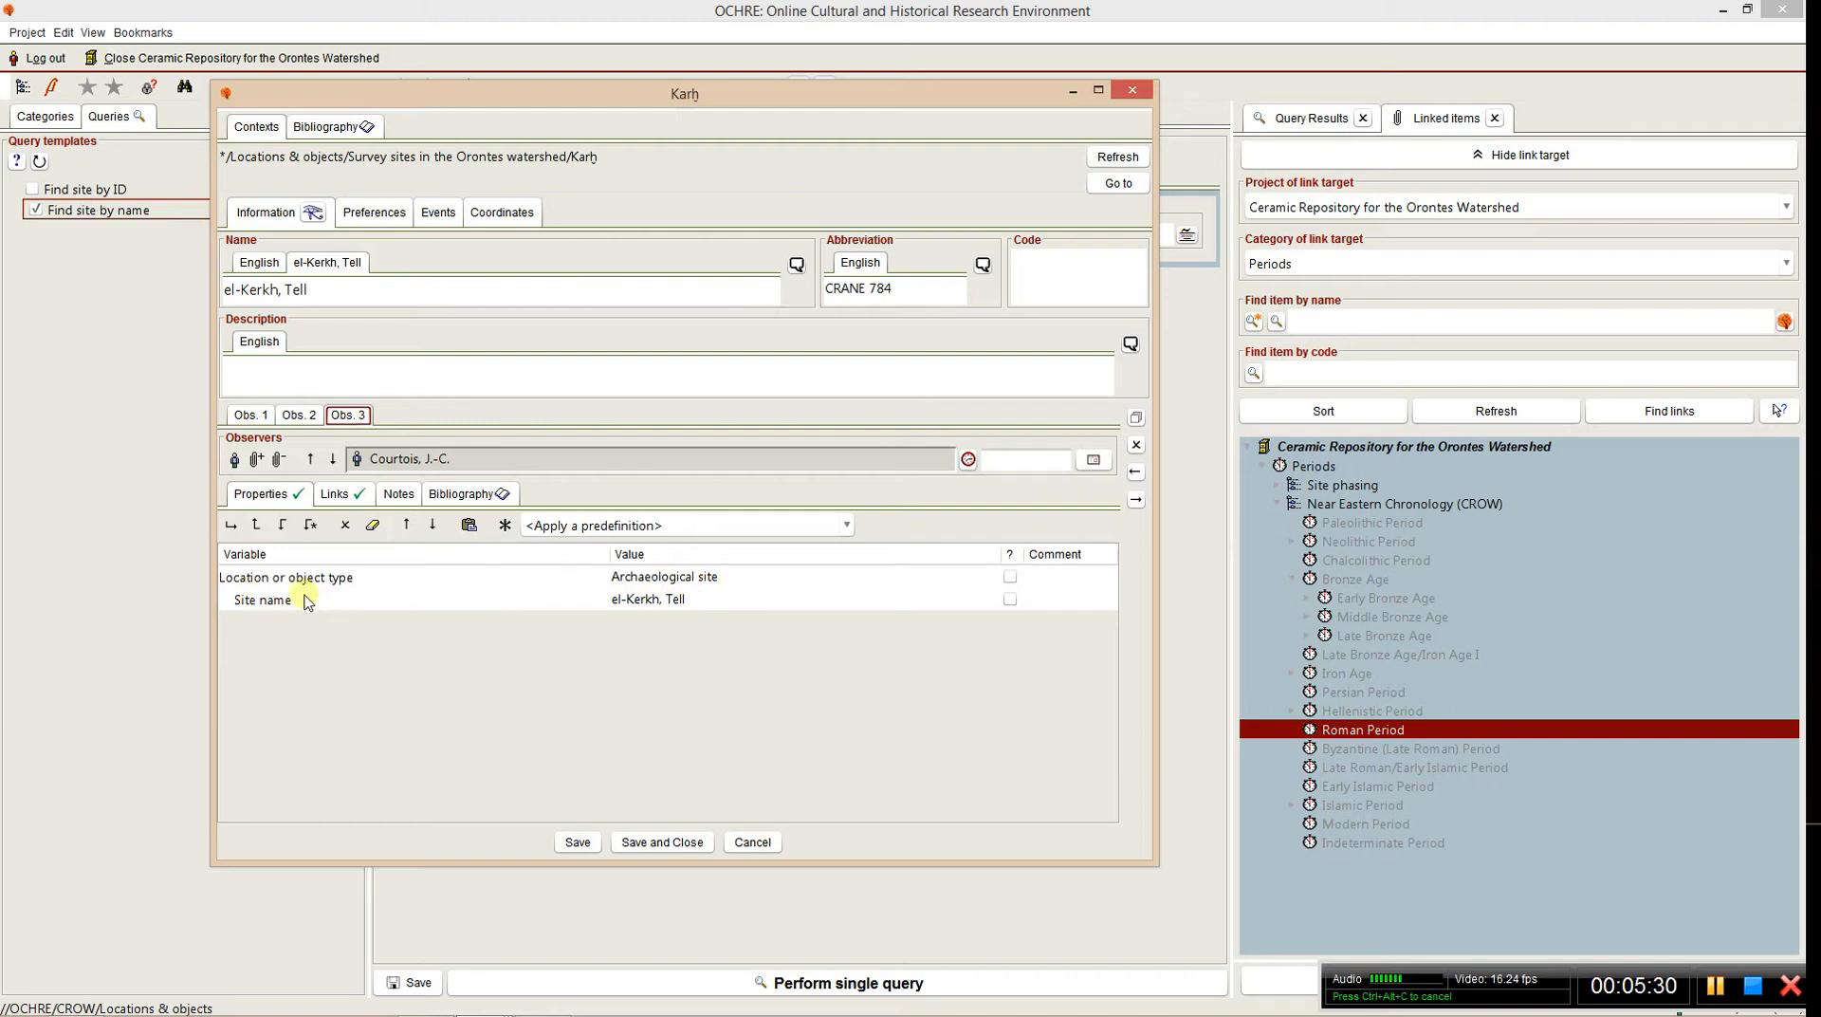
{"action": "left_click", "coordinate": [361, 498]}
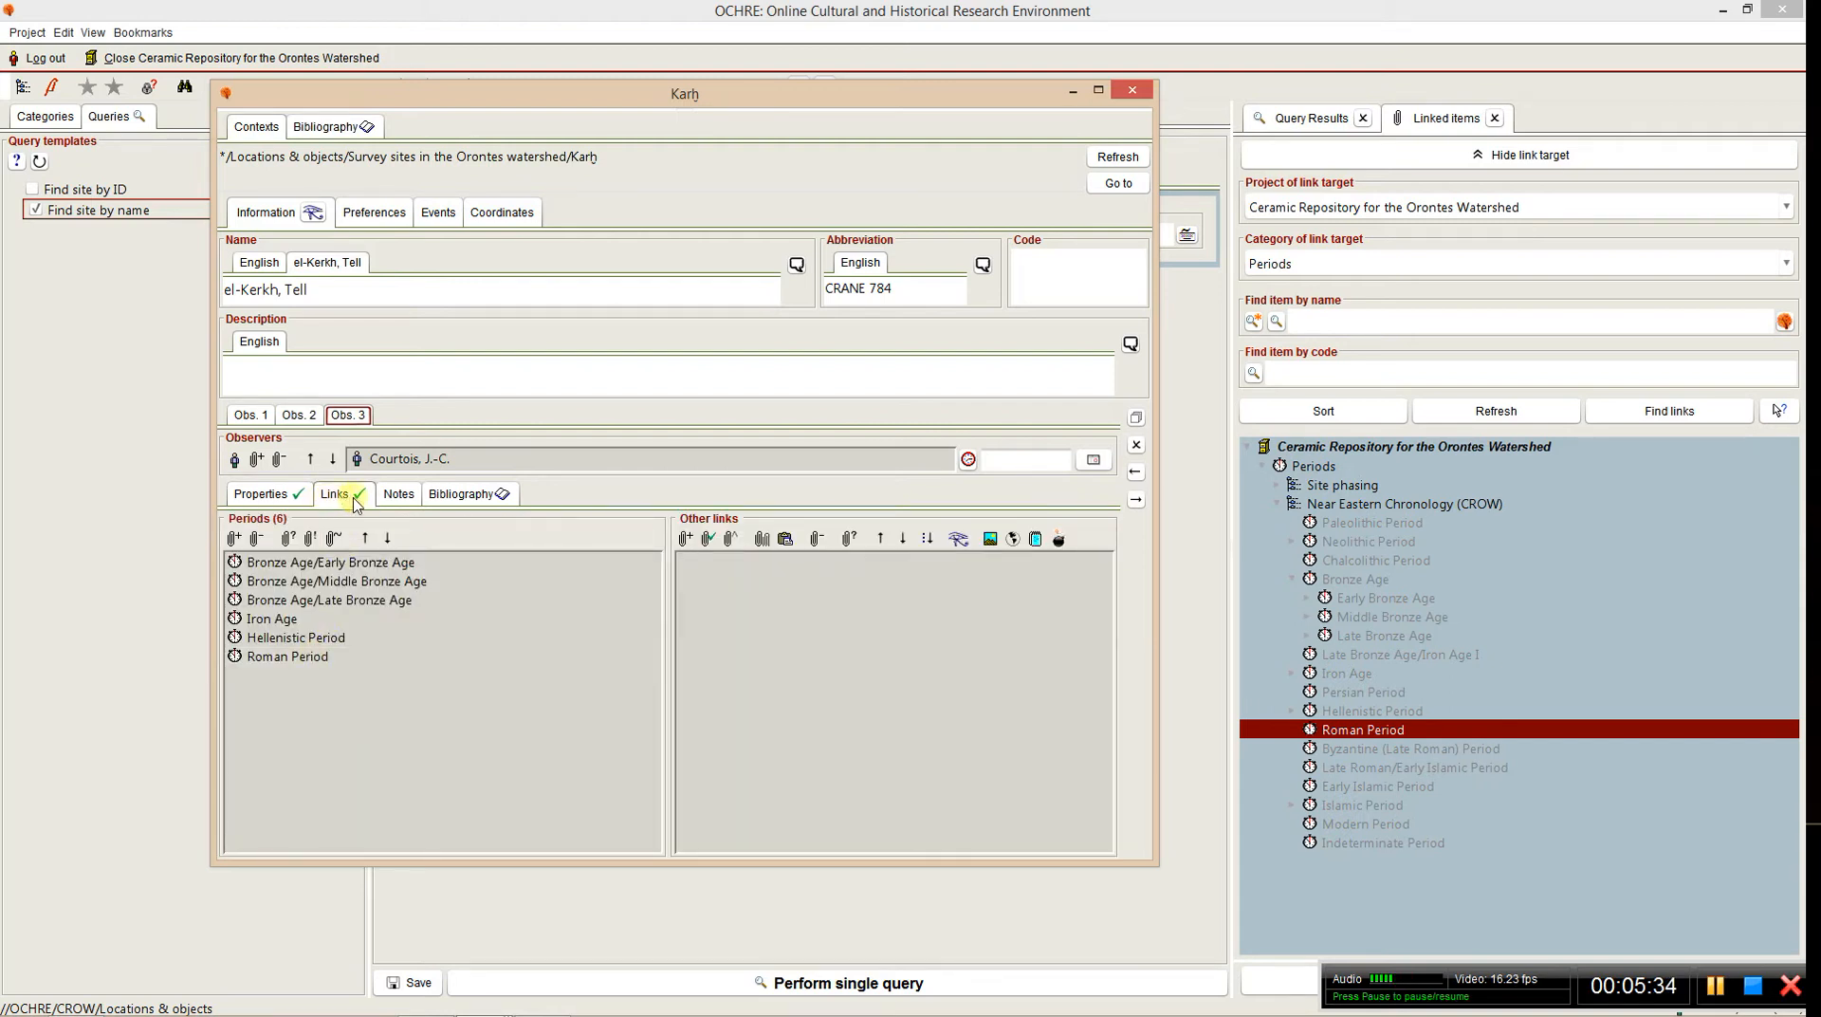
{"action": "left_click", "coordinate": [461, 494]}
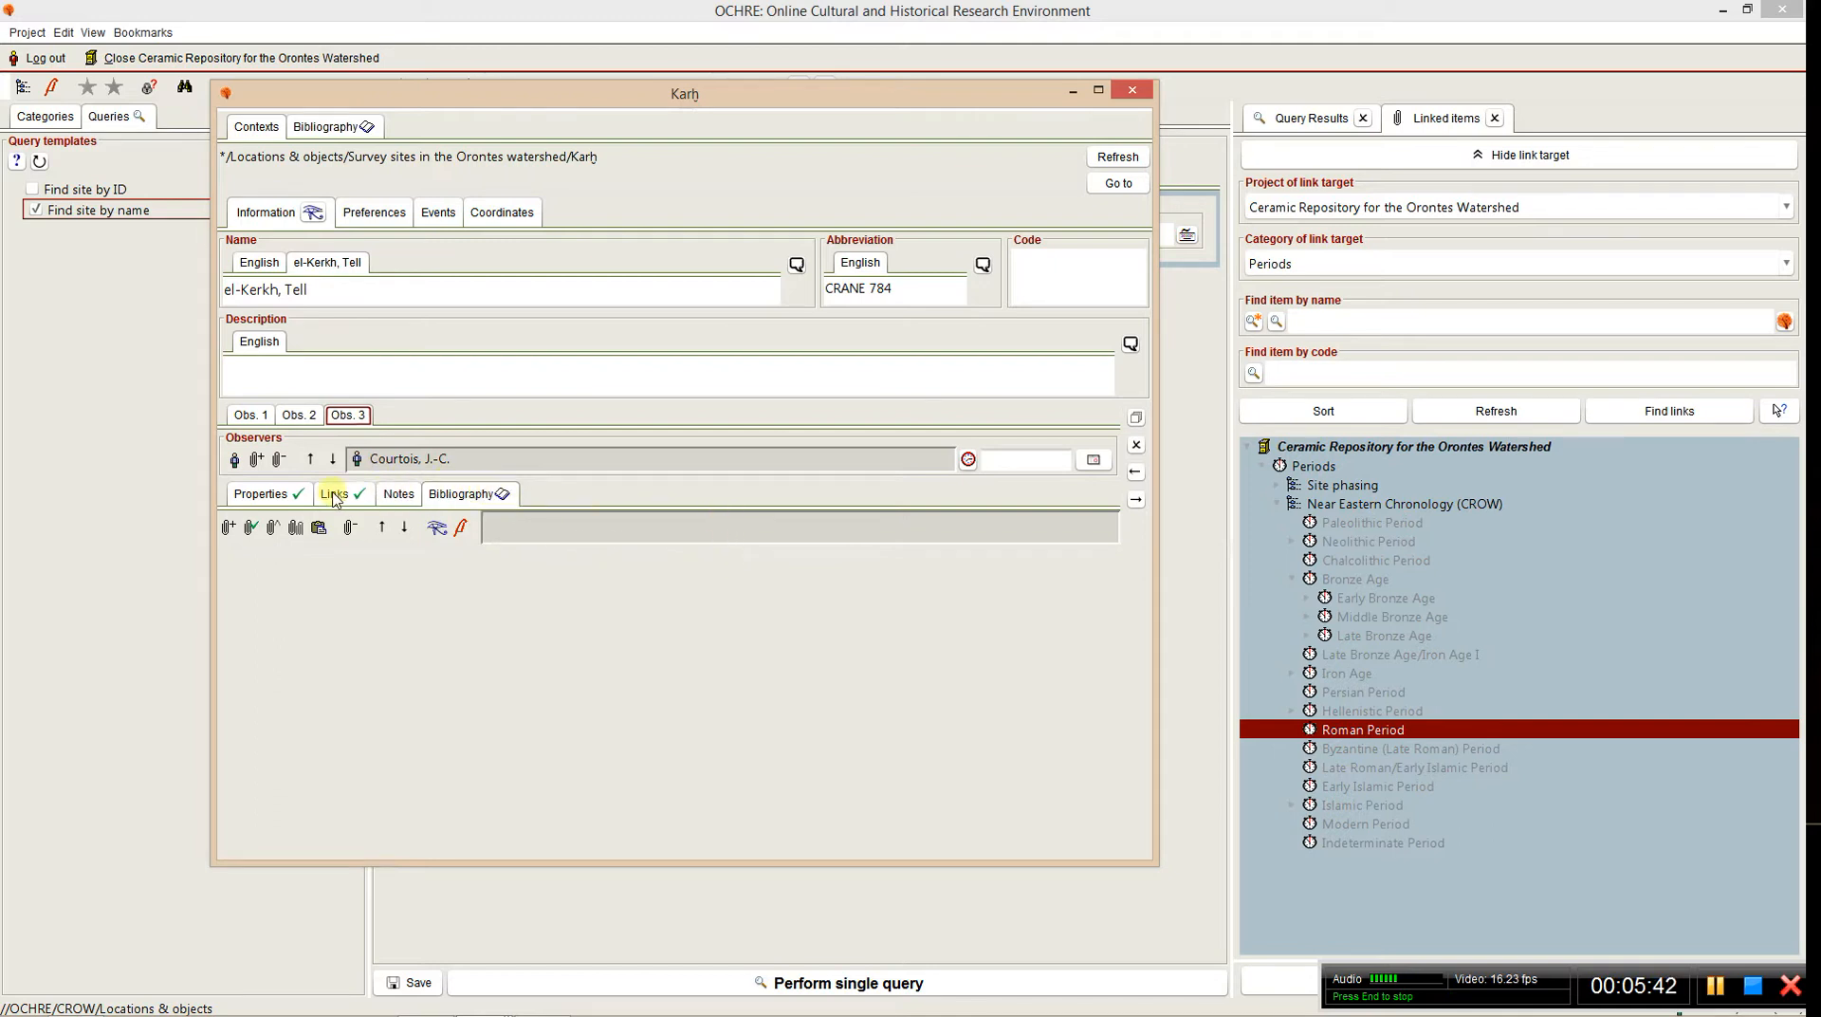
{"action": "left_click", "coordinate": [287, 497]}
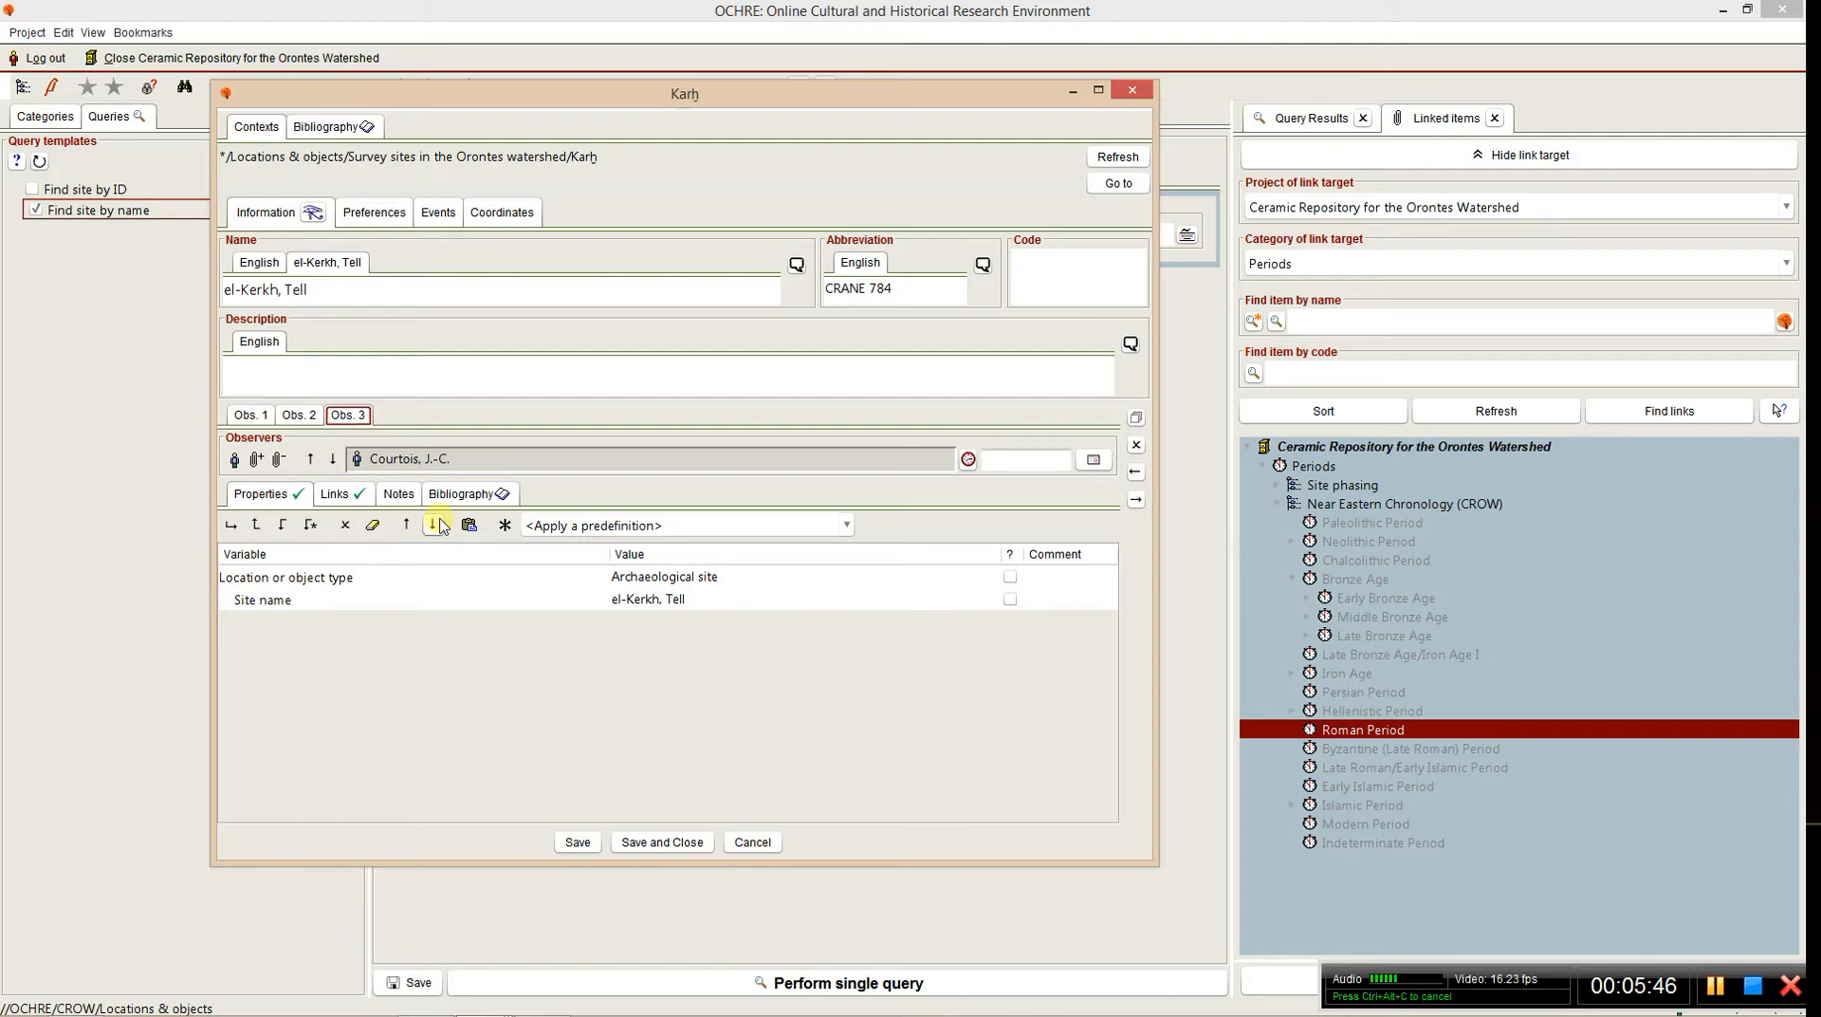
{"action": "left_click", "coordinate": [339, 495]}
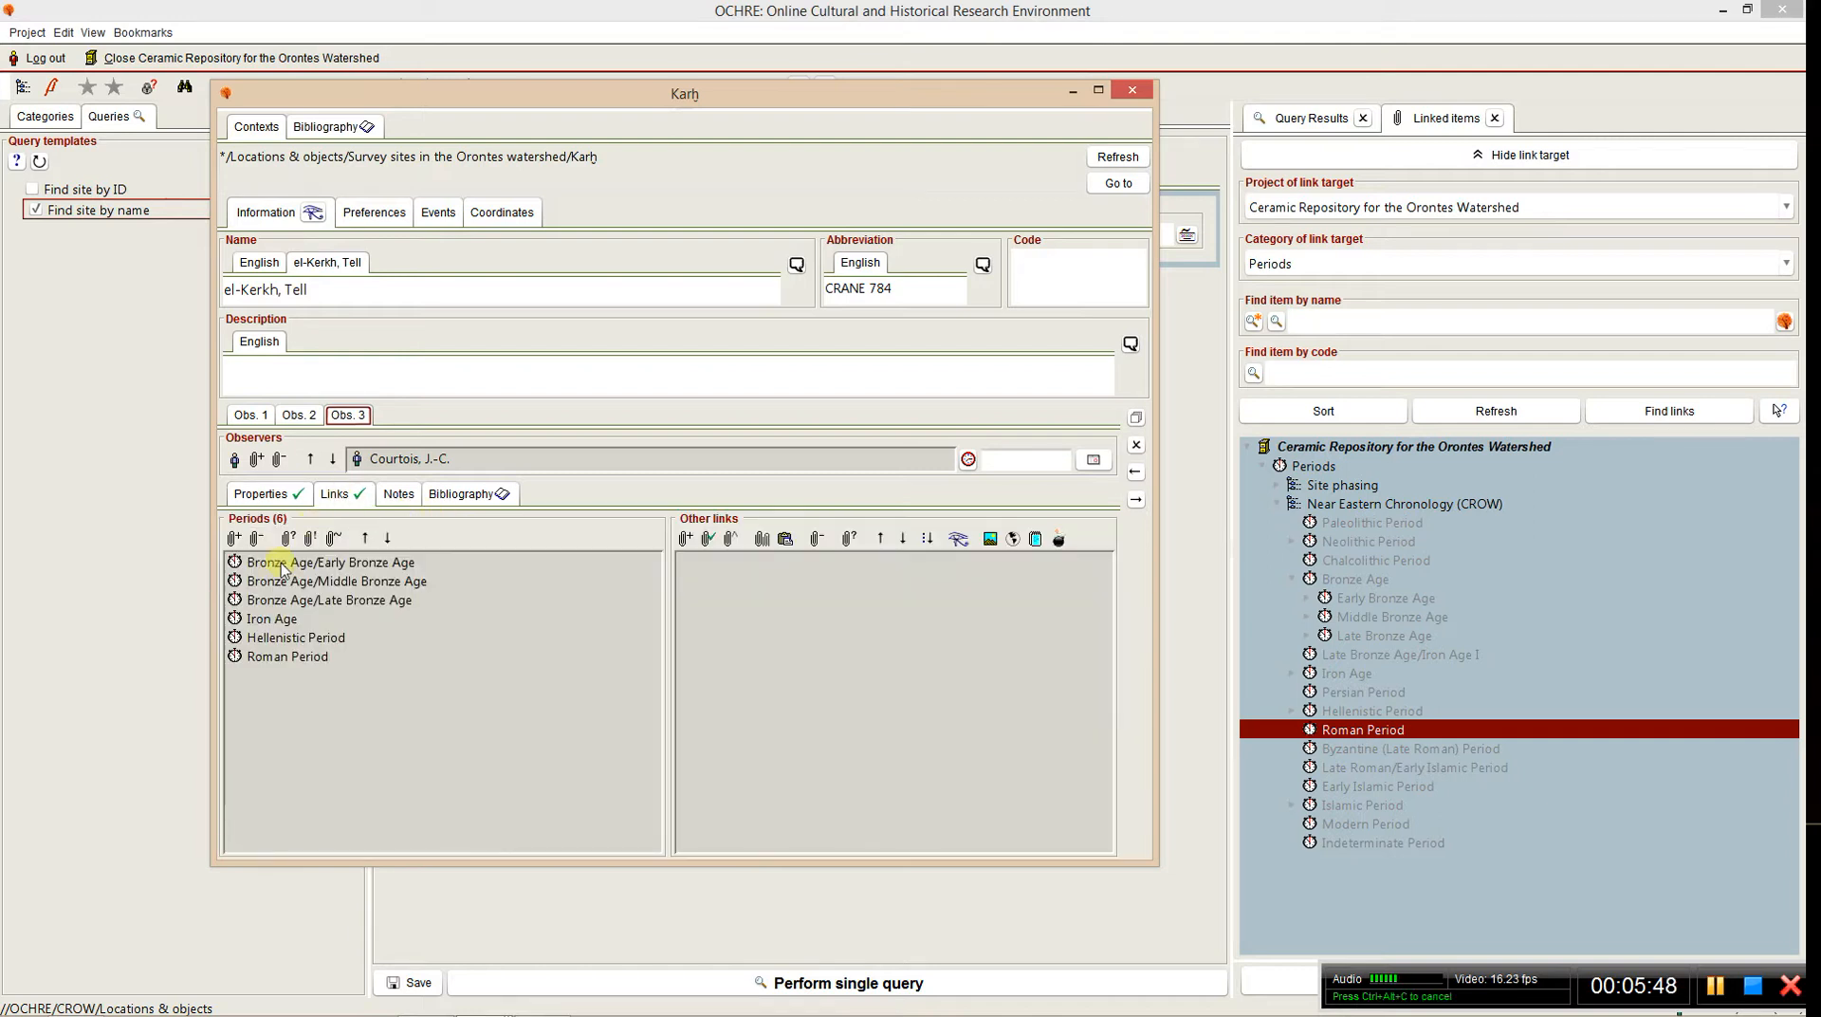
- Examine the Bronze Age sub-periods under Near Eastern Chronology (CROW), including the divisions of Early Bronze Age IV, and return to the Karḫ record
{"action": "left_click", "coordinate": [1372, 688]}
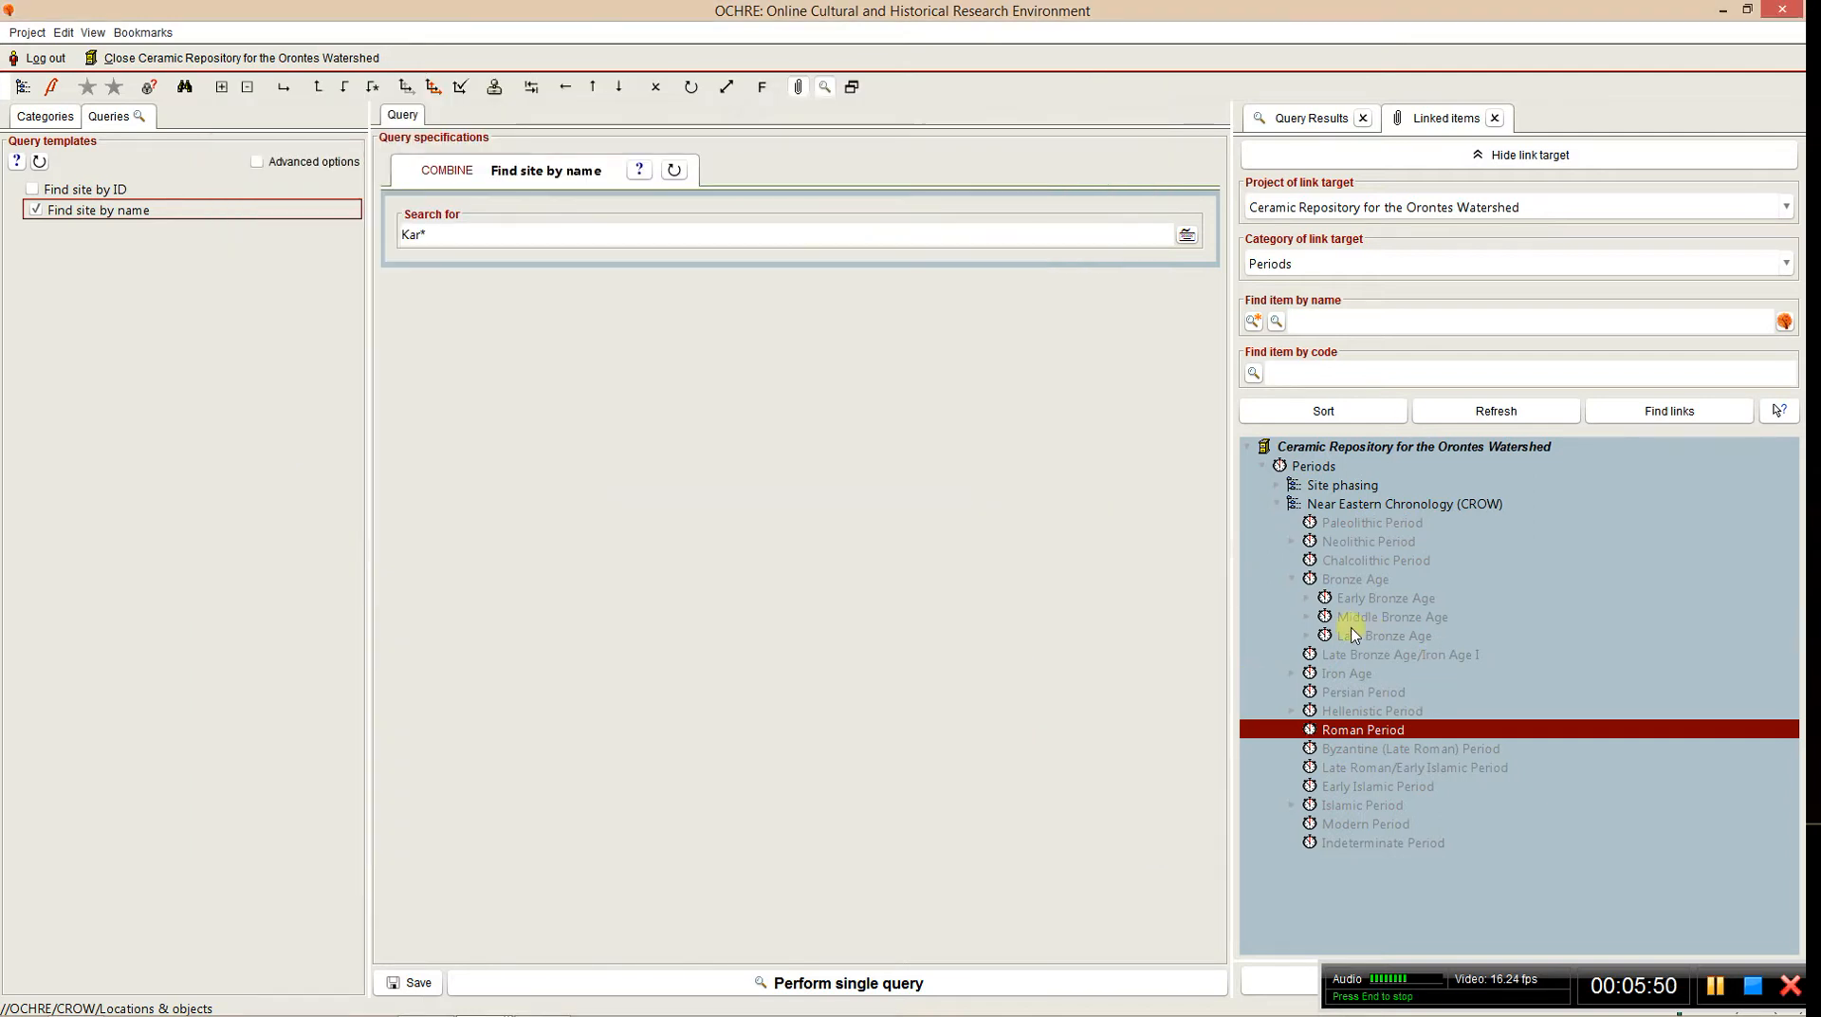
{"action": "left_click", "coordinate": [1309, 597]}
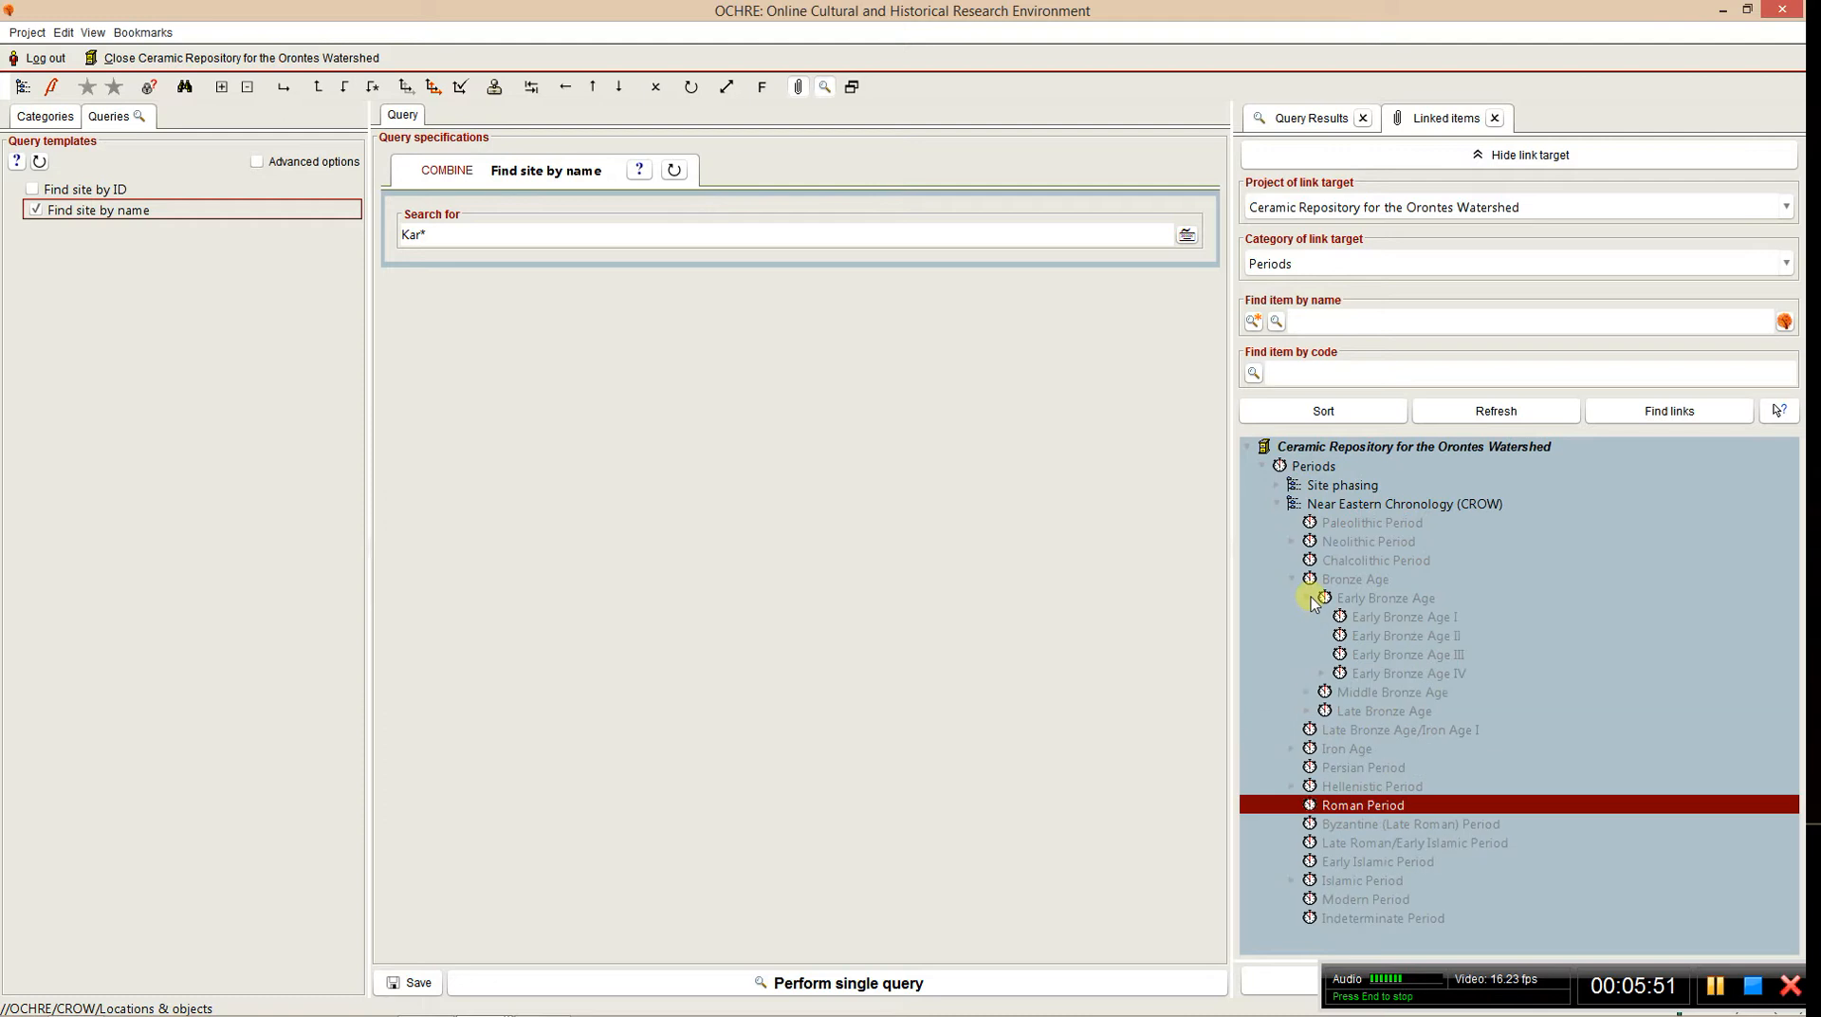
{"action": "left_click", "coordinate": [1322, 673]}
{"action": "left_click", "coordinate": [1394, 711]}
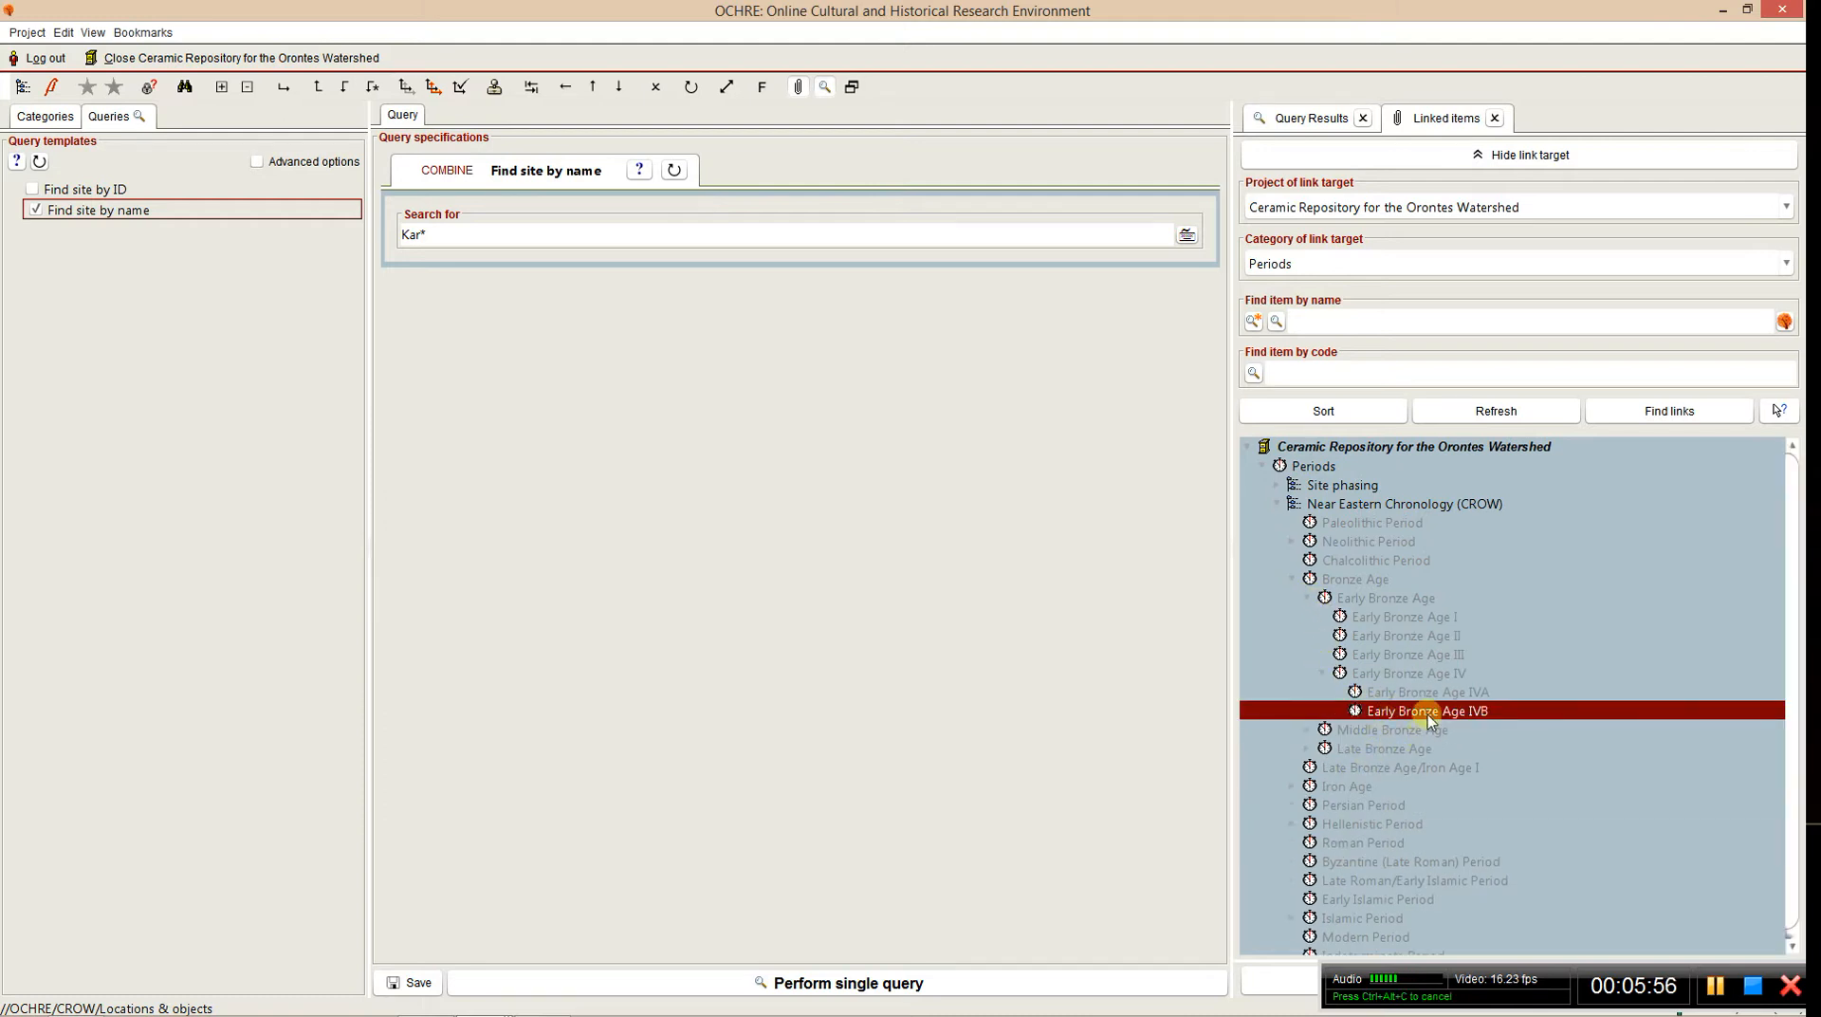
{"action": "scroll", "coordinate": [1419, 708], "scroll_direction": "down", "scroll_amount": 1}
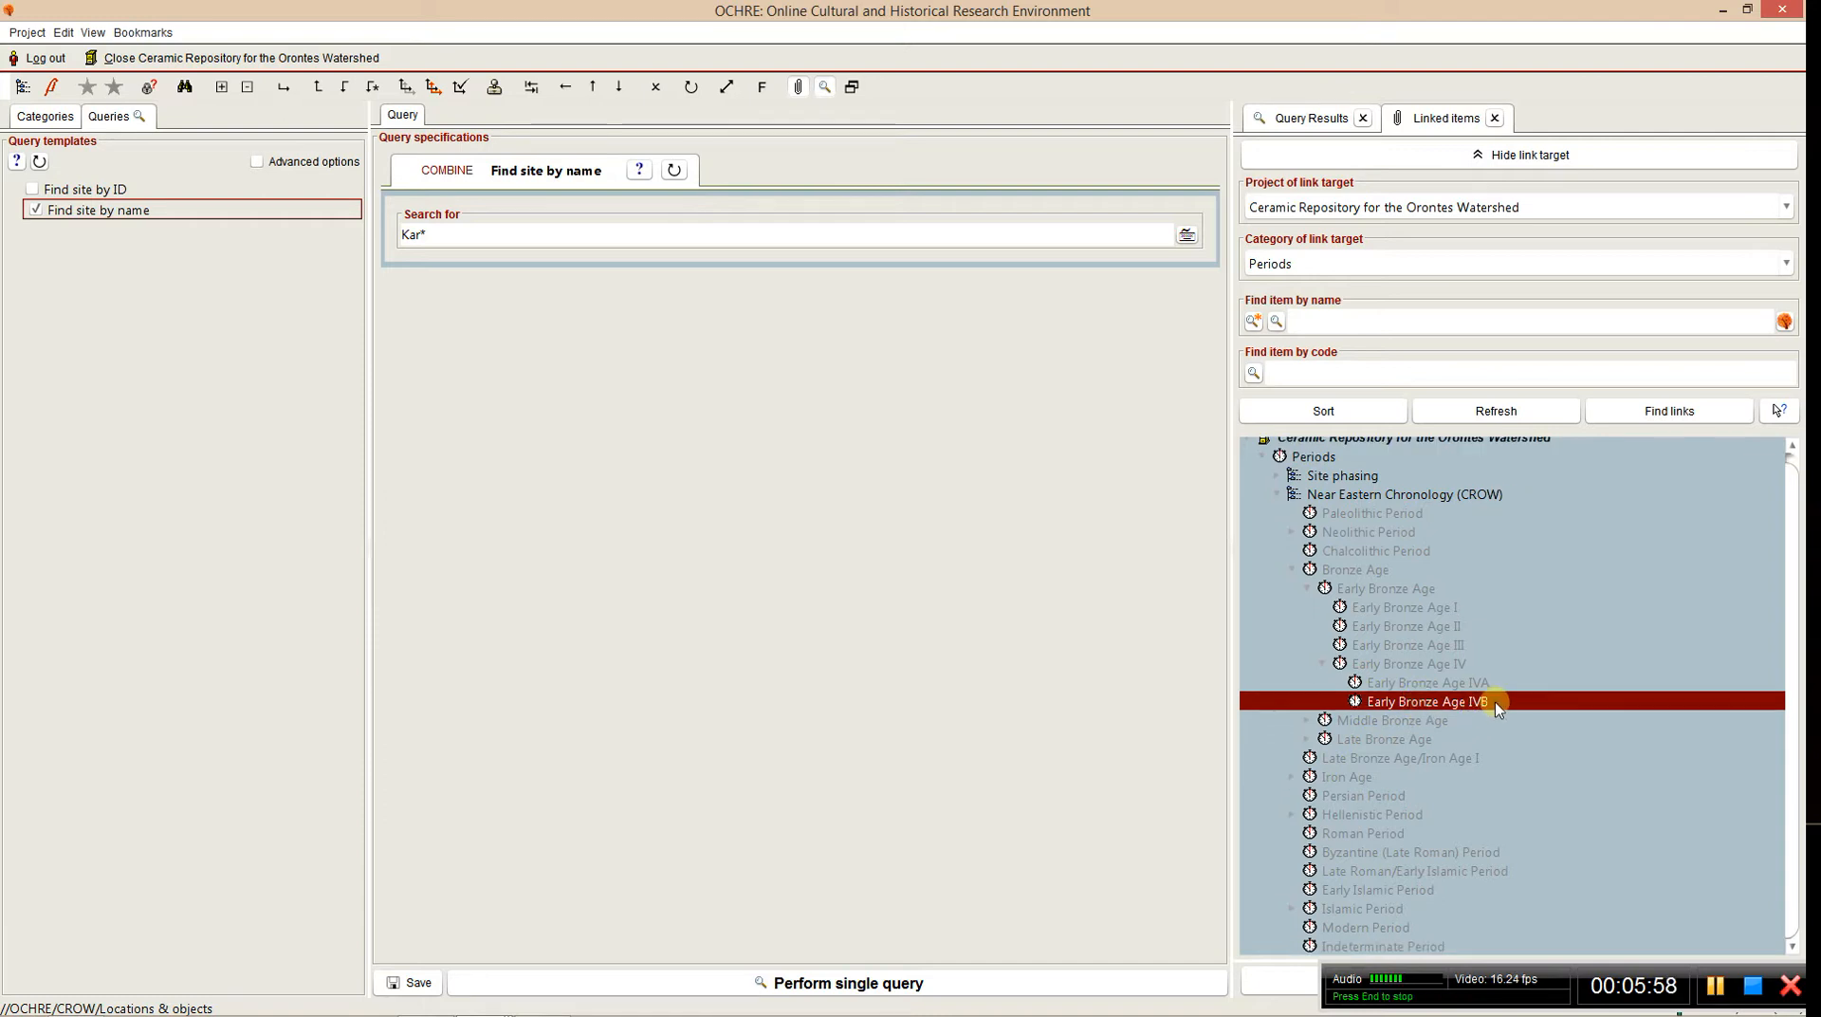
{"action": "key", "text": "alt+Tab"}
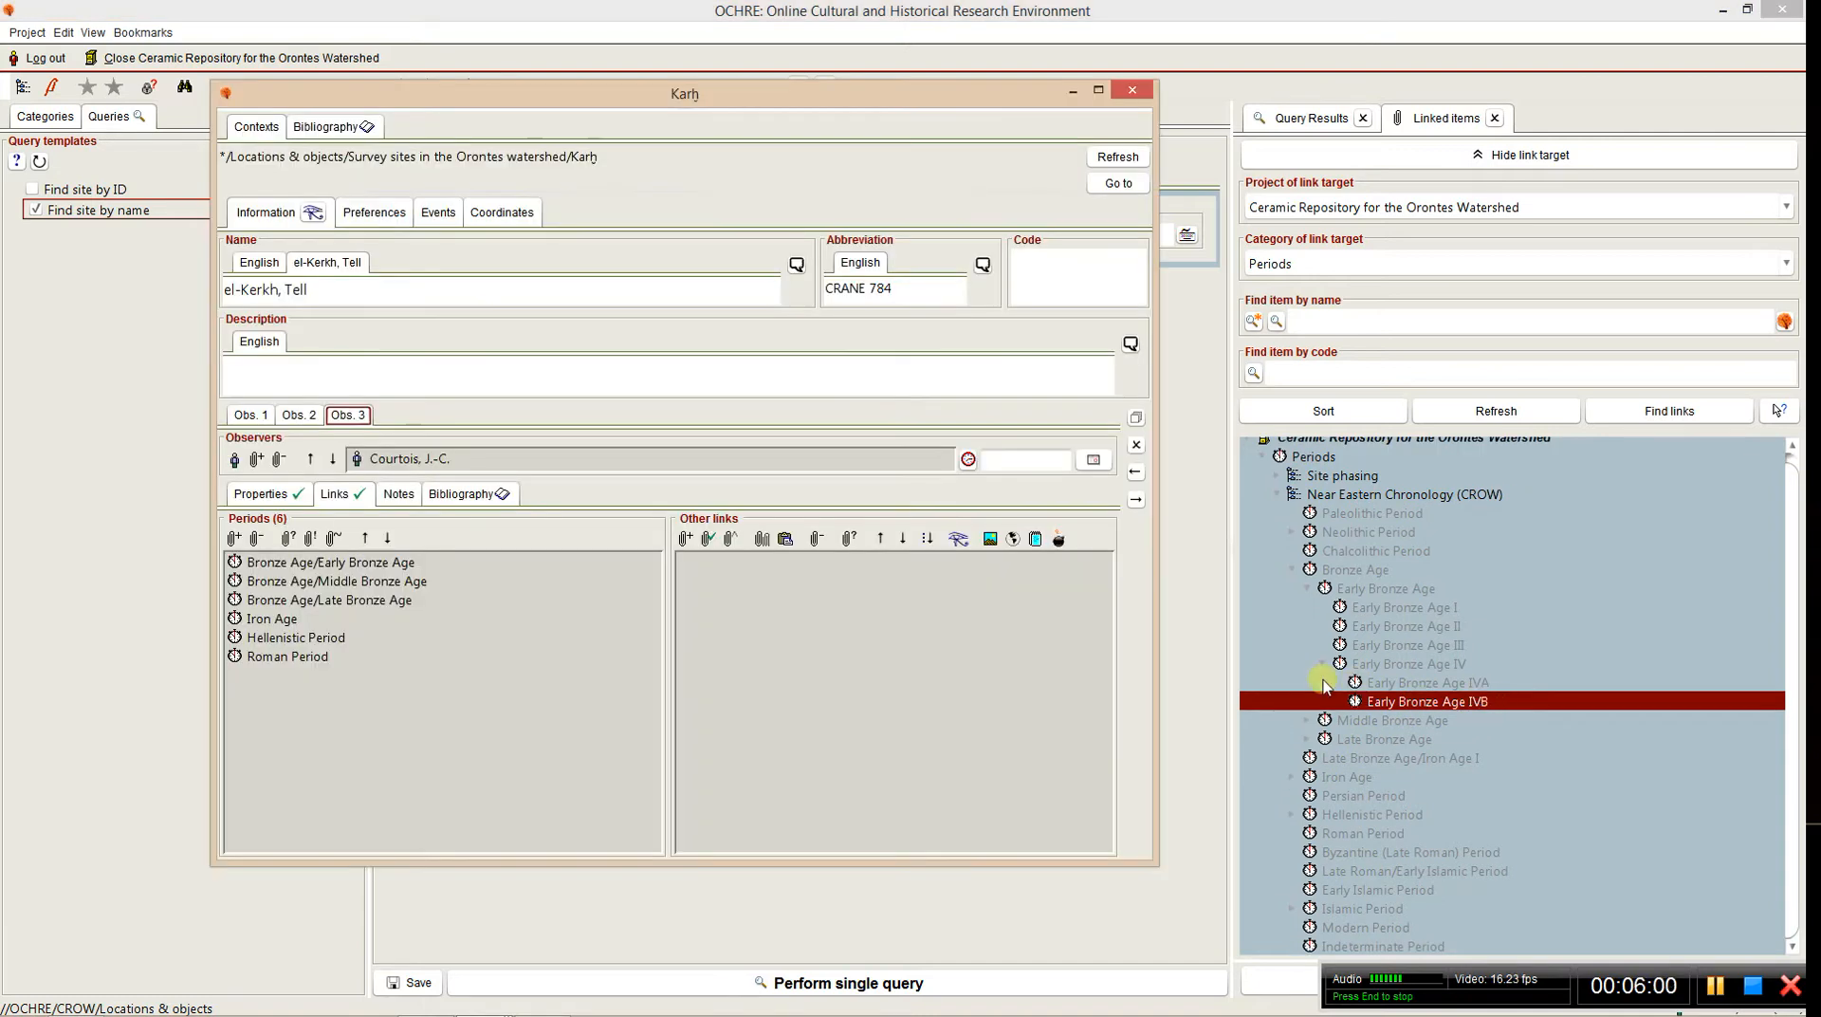
{"action": "left_click", "coordinate": [1358, 570]}
{"action": "key", "text": "alt+Tab"}
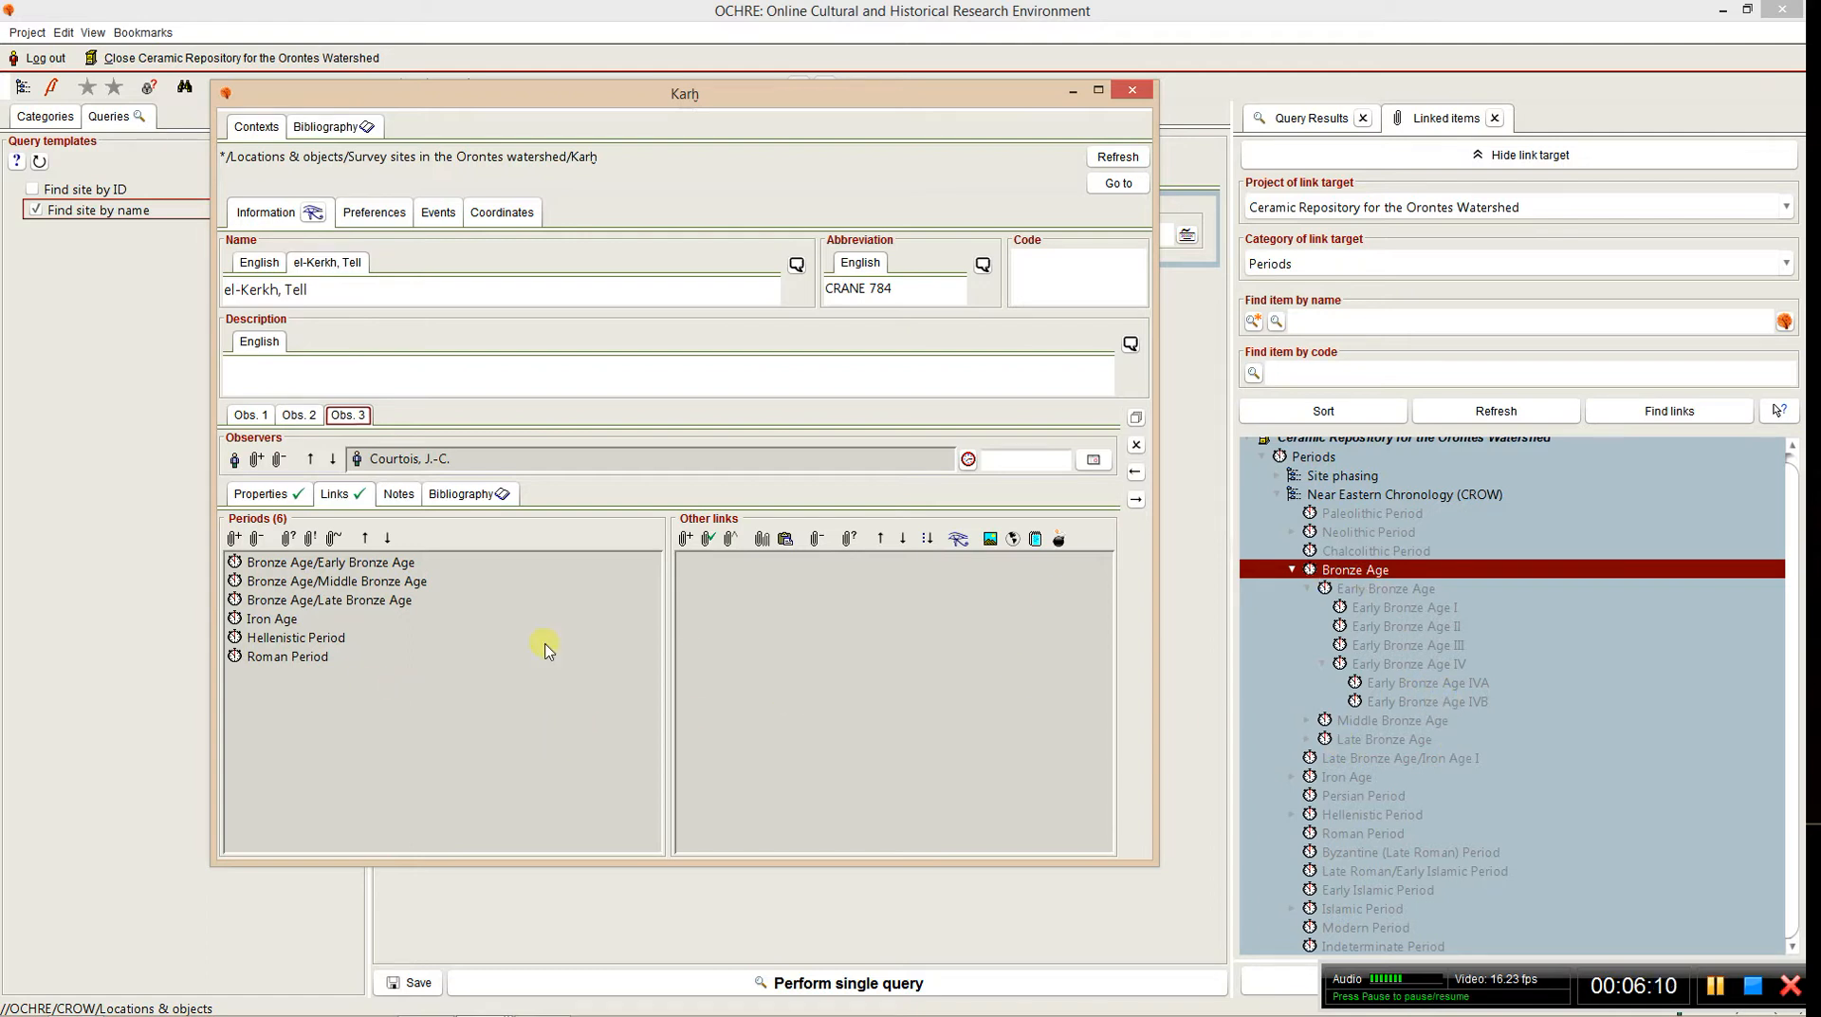
- Review the third observation's properties and the formatted view of the Karḫ record, and save and close the record
{"action": "left_click", "coordinate": [302, 497]}
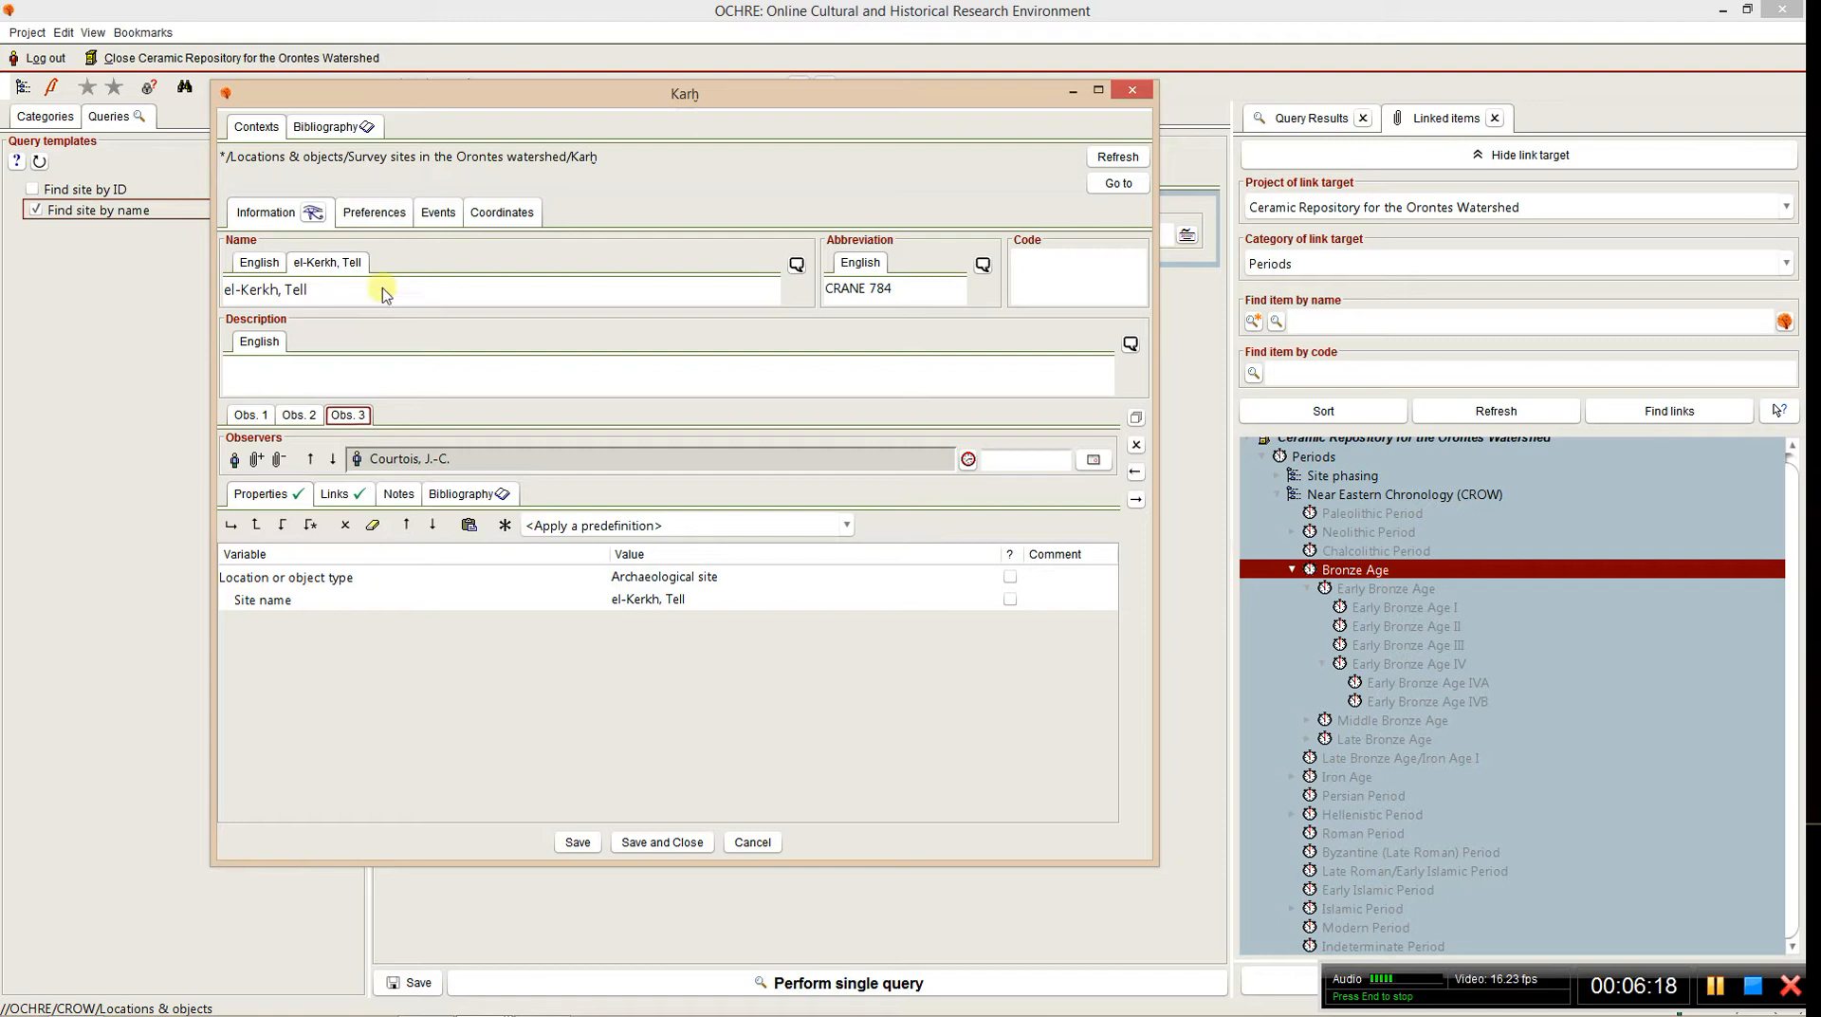
{"action": "left_click", "coordinate": [314, 216]}
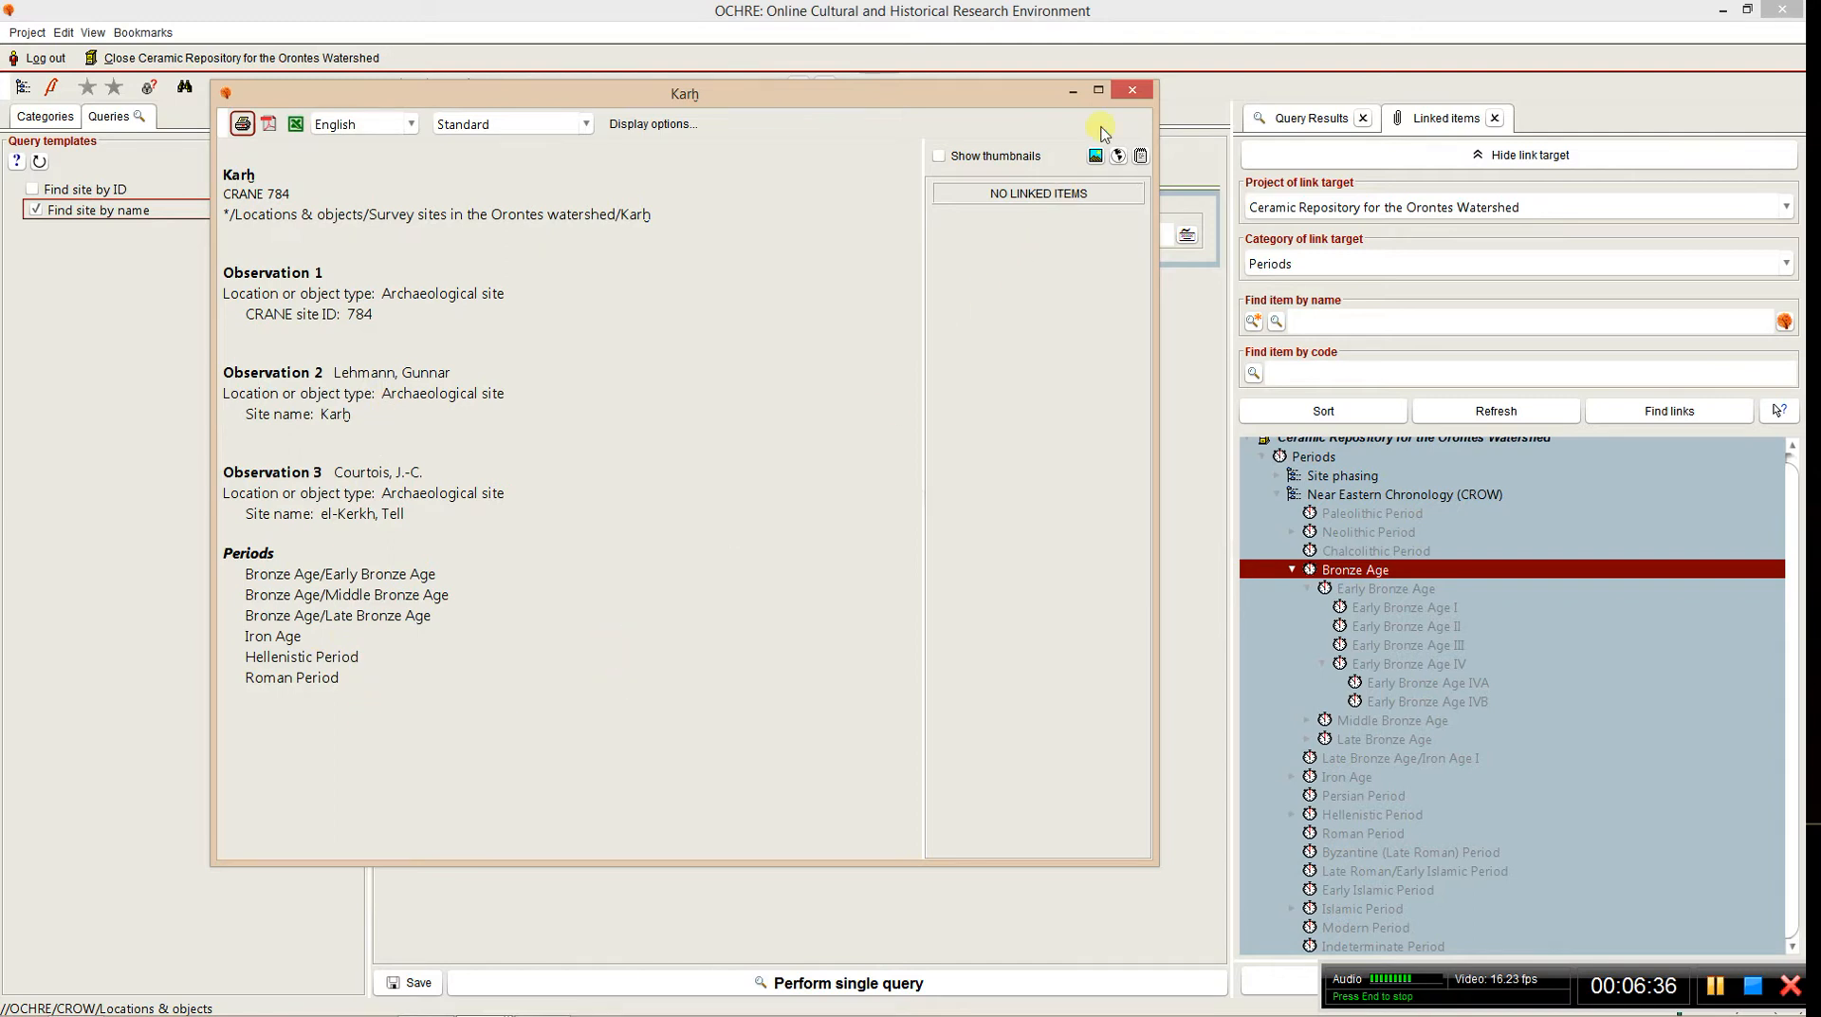
{"action": "left_click", "coordinate": [1132, 90]}
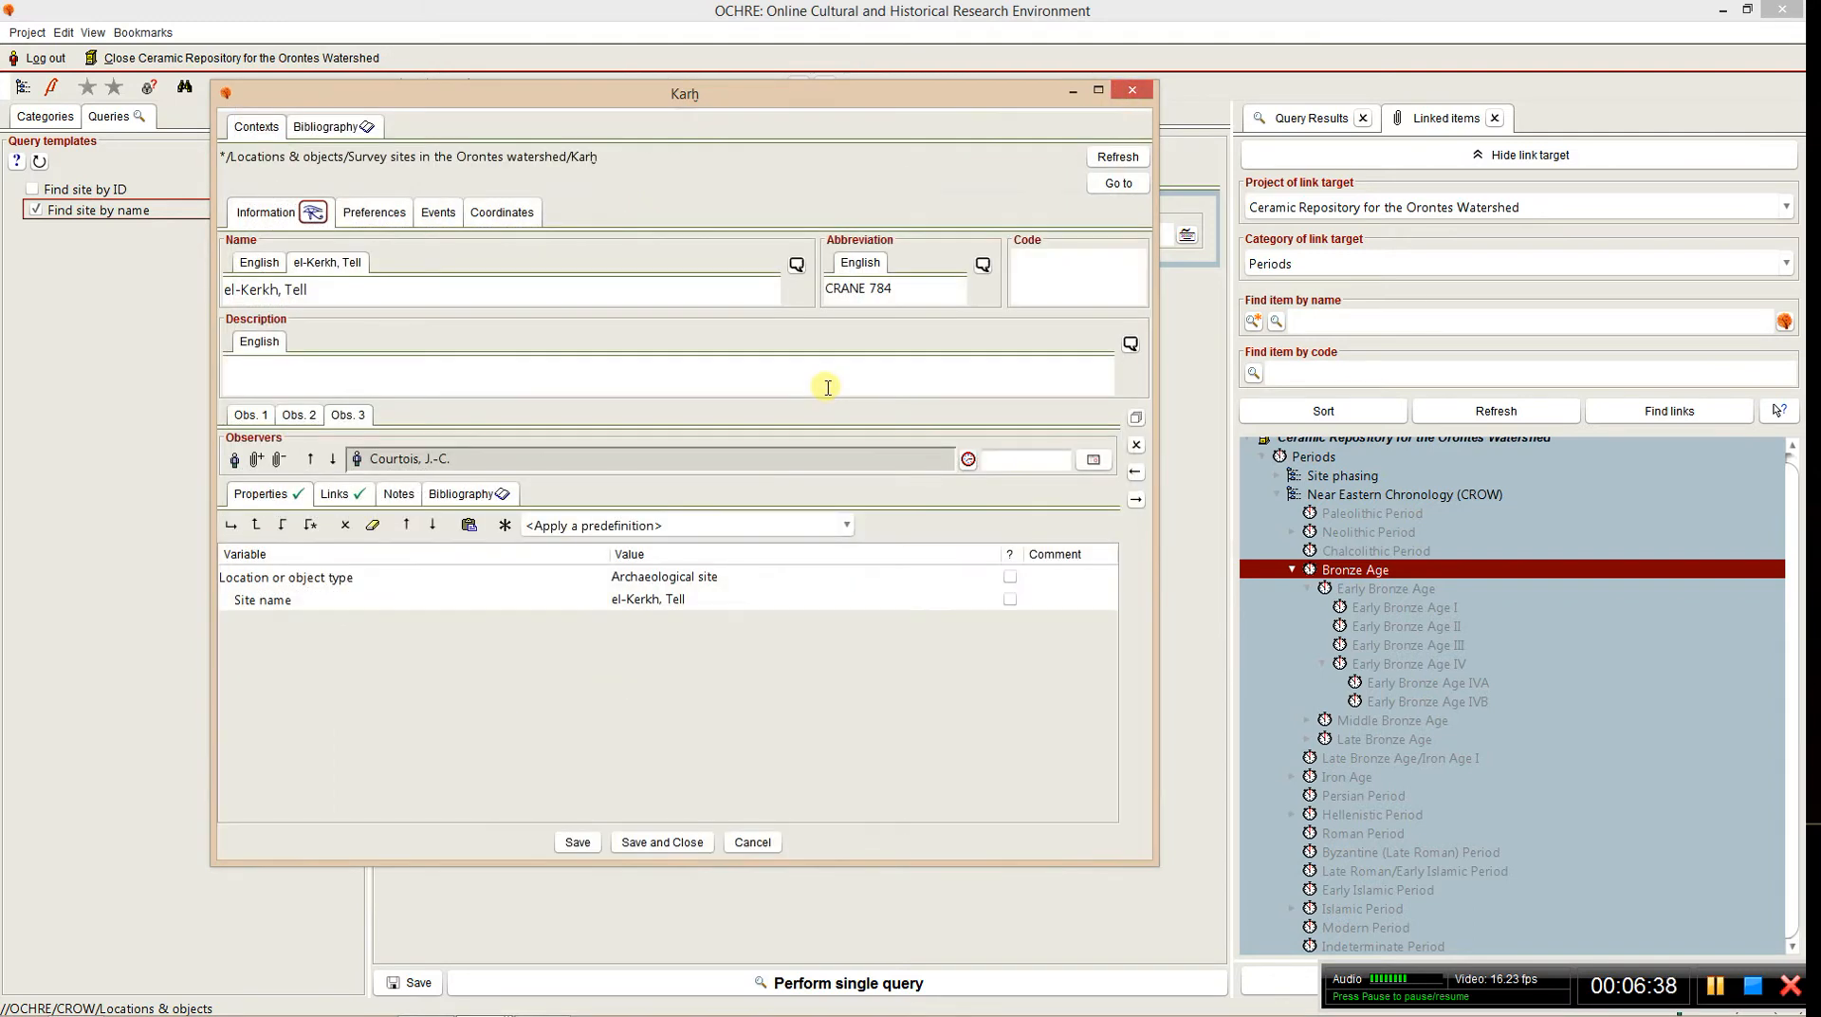
{"action": "left_click", "coordinate": [679, 843]}
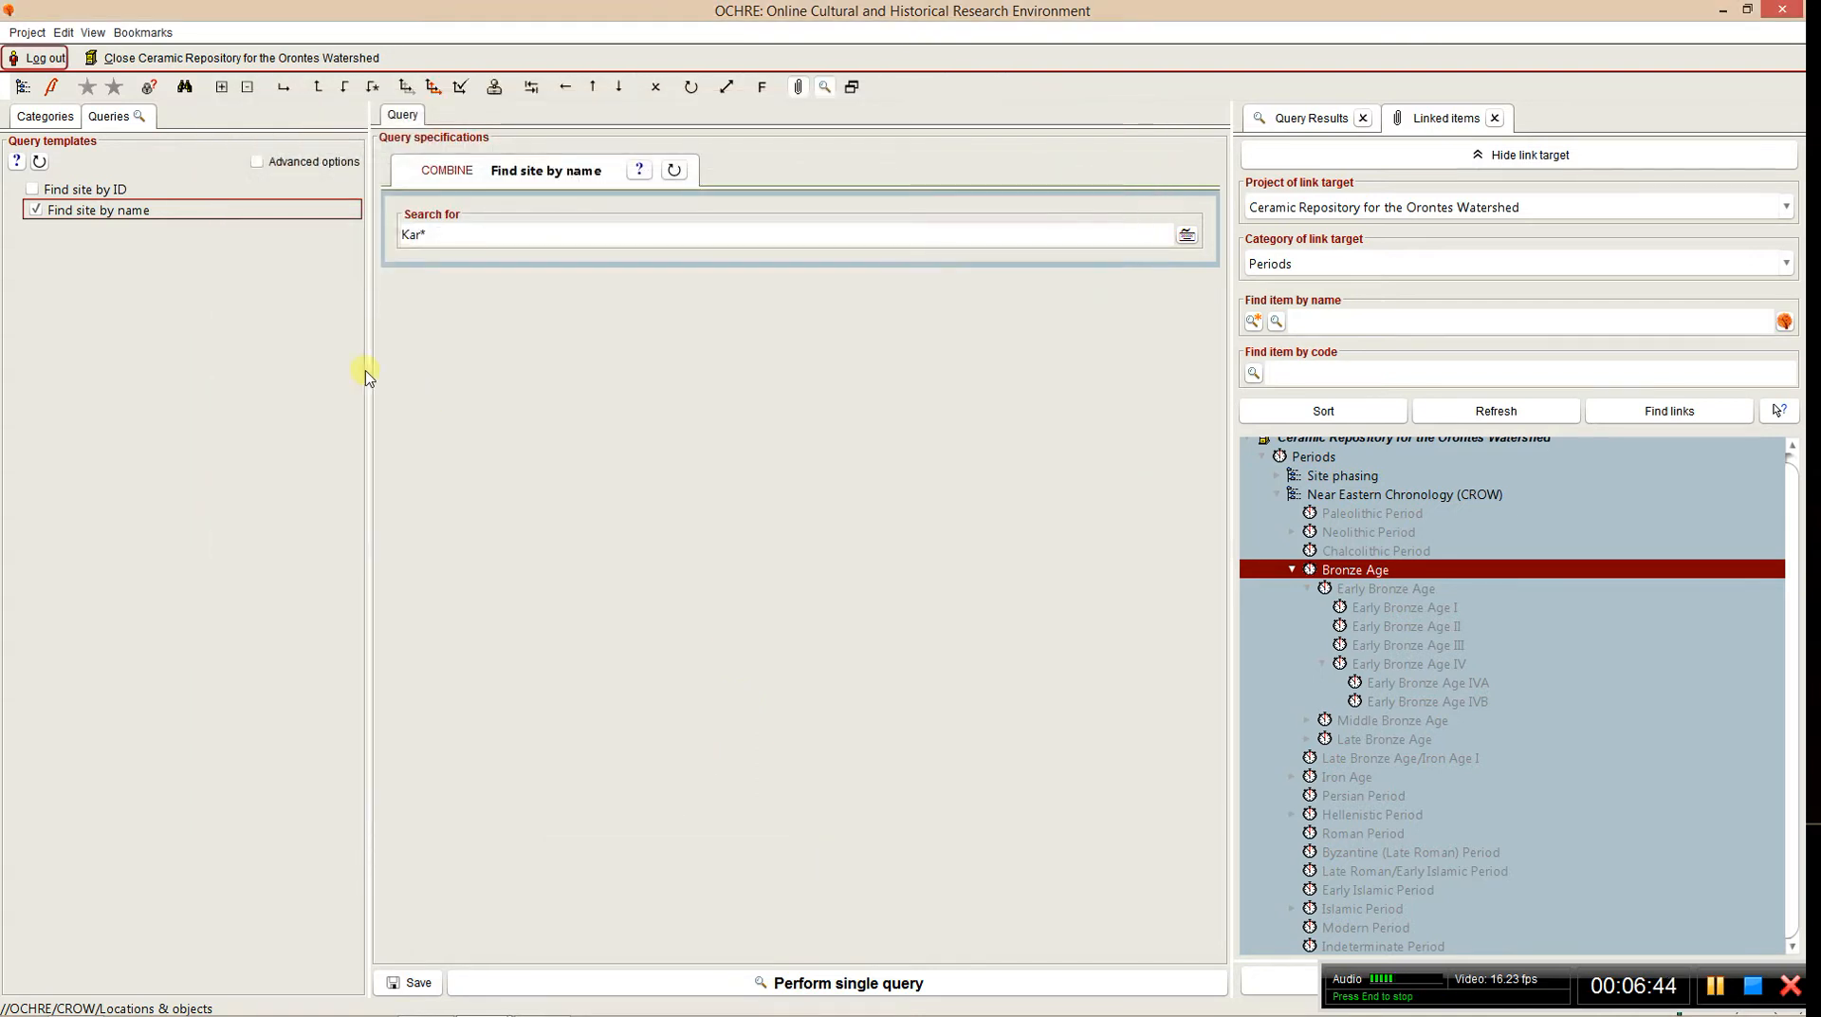
- Return to the project's categories, expand Locations & objects, and open the Survey sites in the Orontes watershed hierarchy
{"action": "left_click", "coordinate": [59, 121]}
{"action": "left_click", "coordinate": [152, 145]}
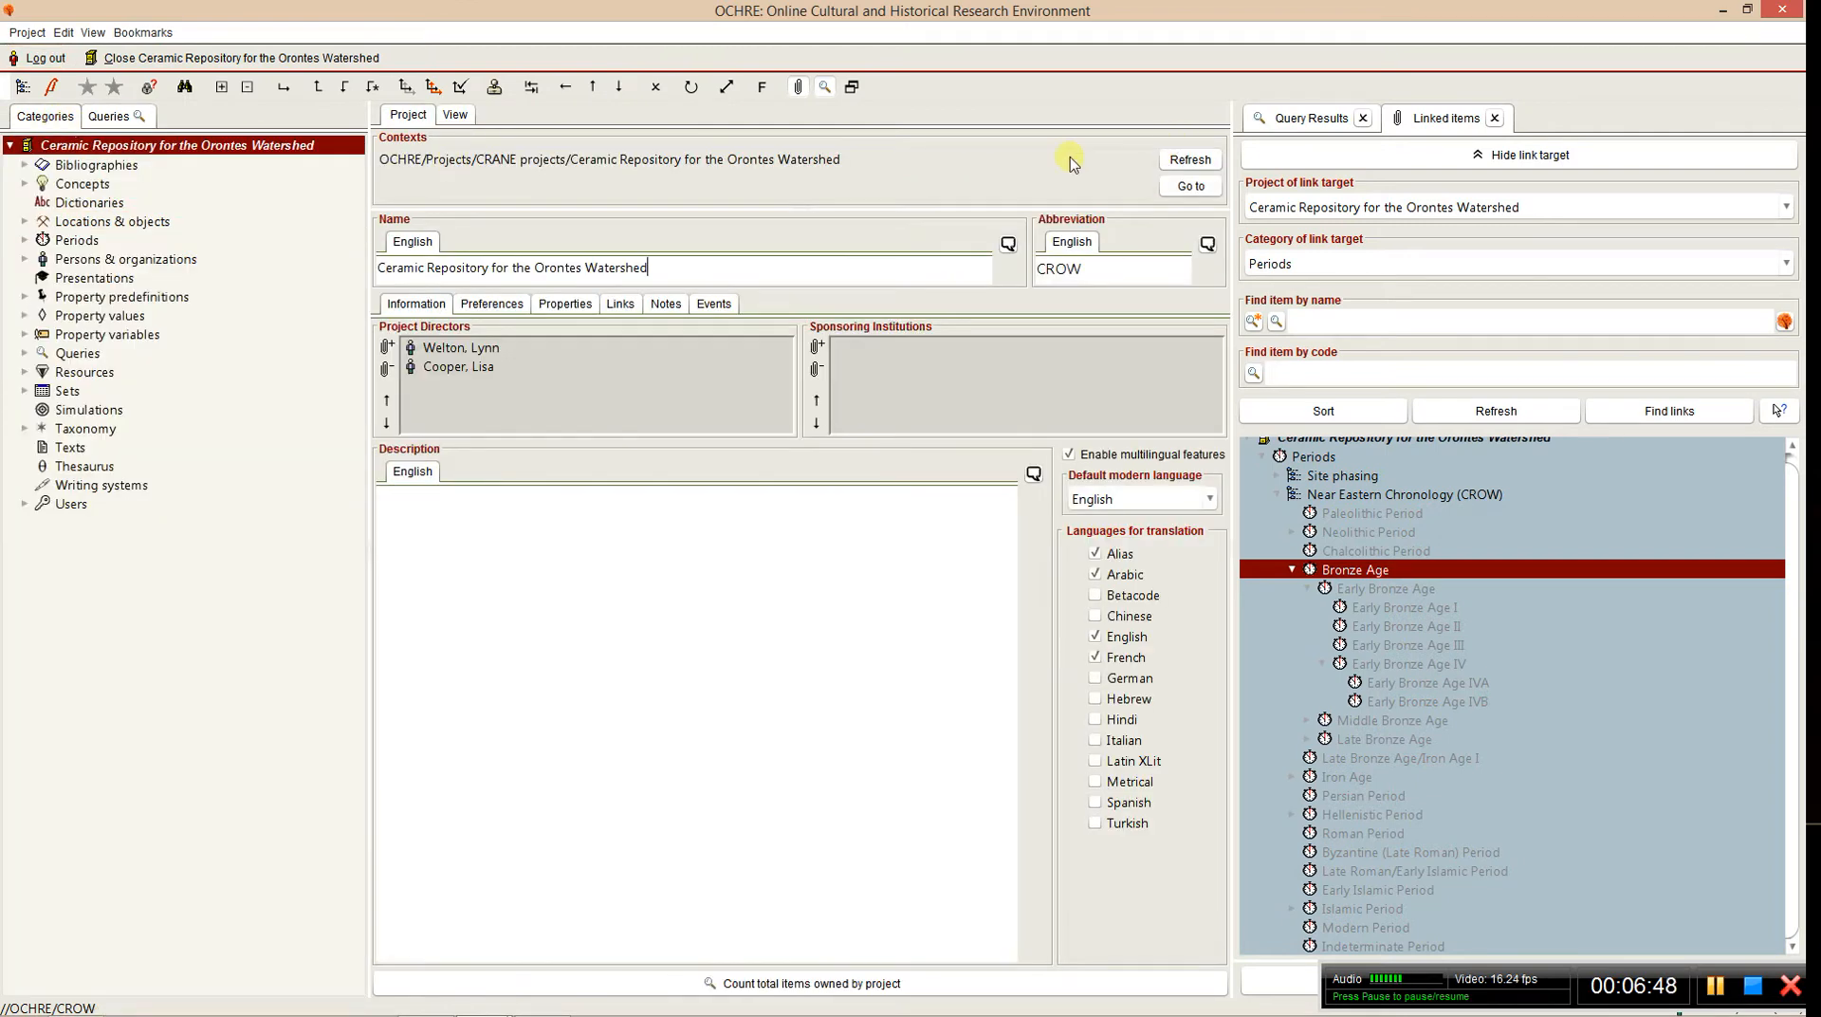
{"action": "left_click", "coordinate": [25, 221]}
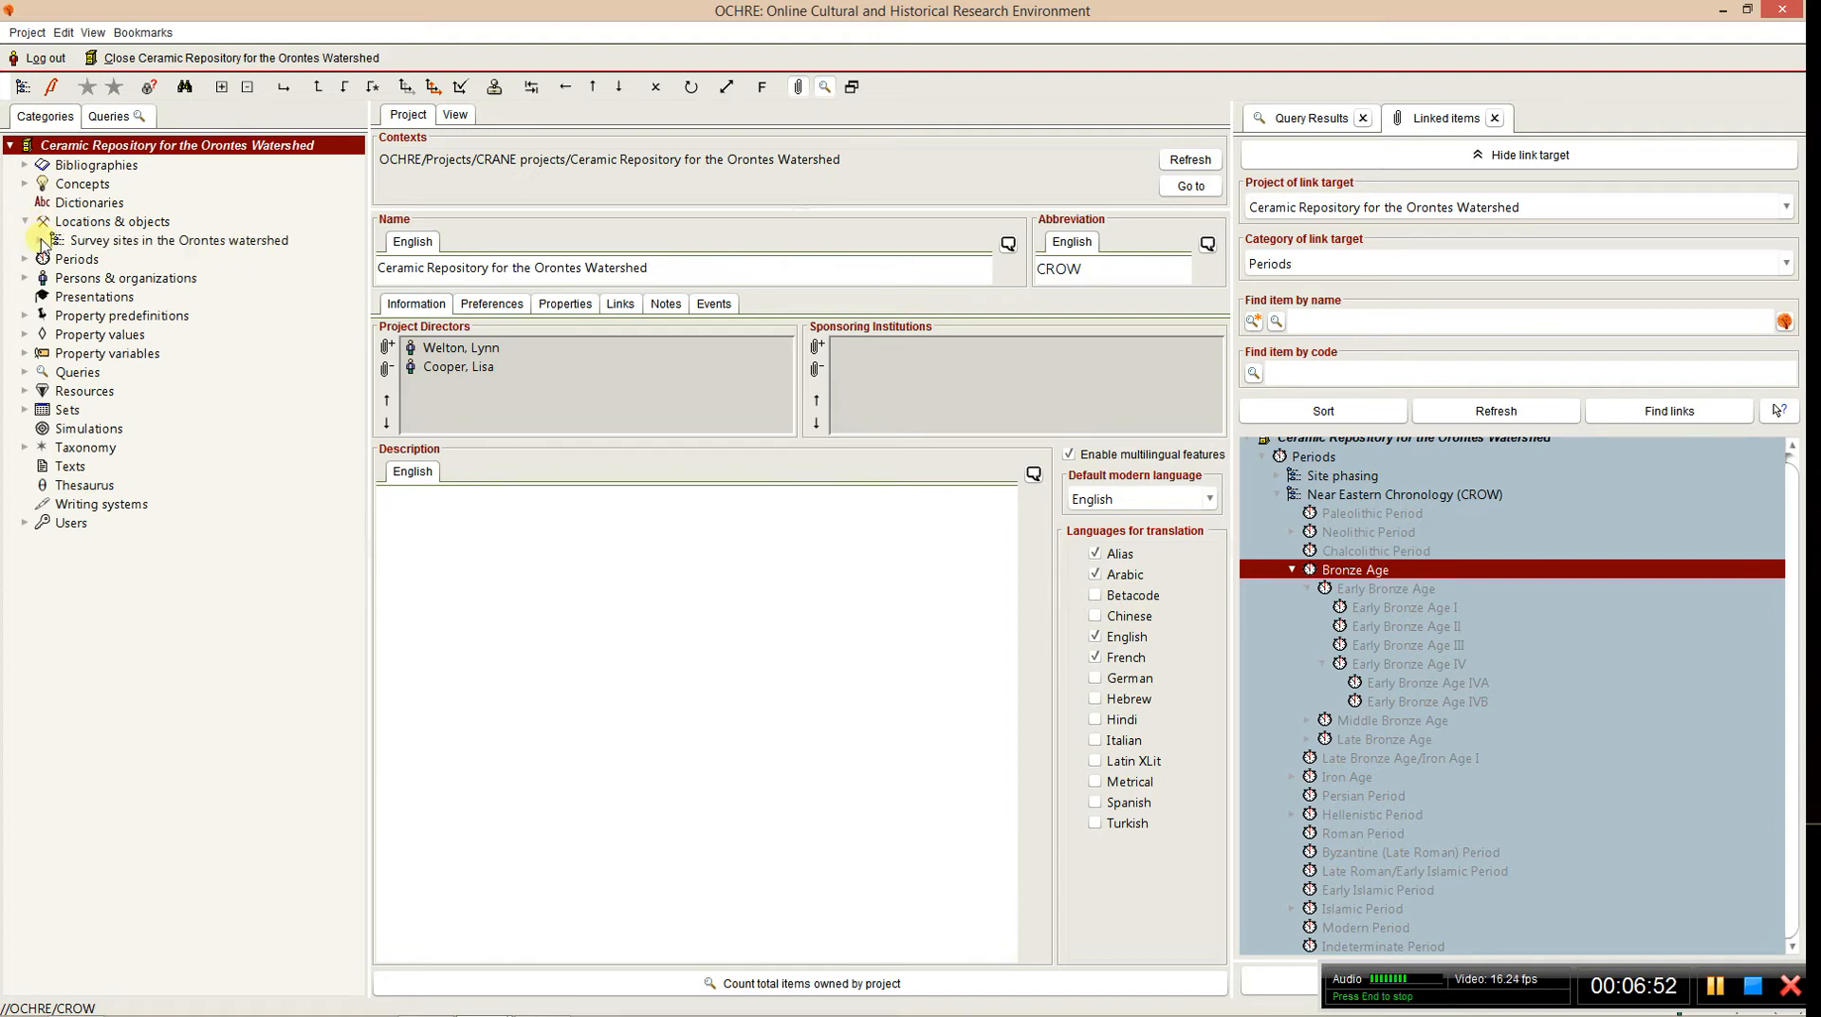
{"action": "left_click", "coordinate": [40, 241]}
{"action": "scroll", "coordinate": [166, 277], "scroll_direction": "up", "scroll_amount": 2}
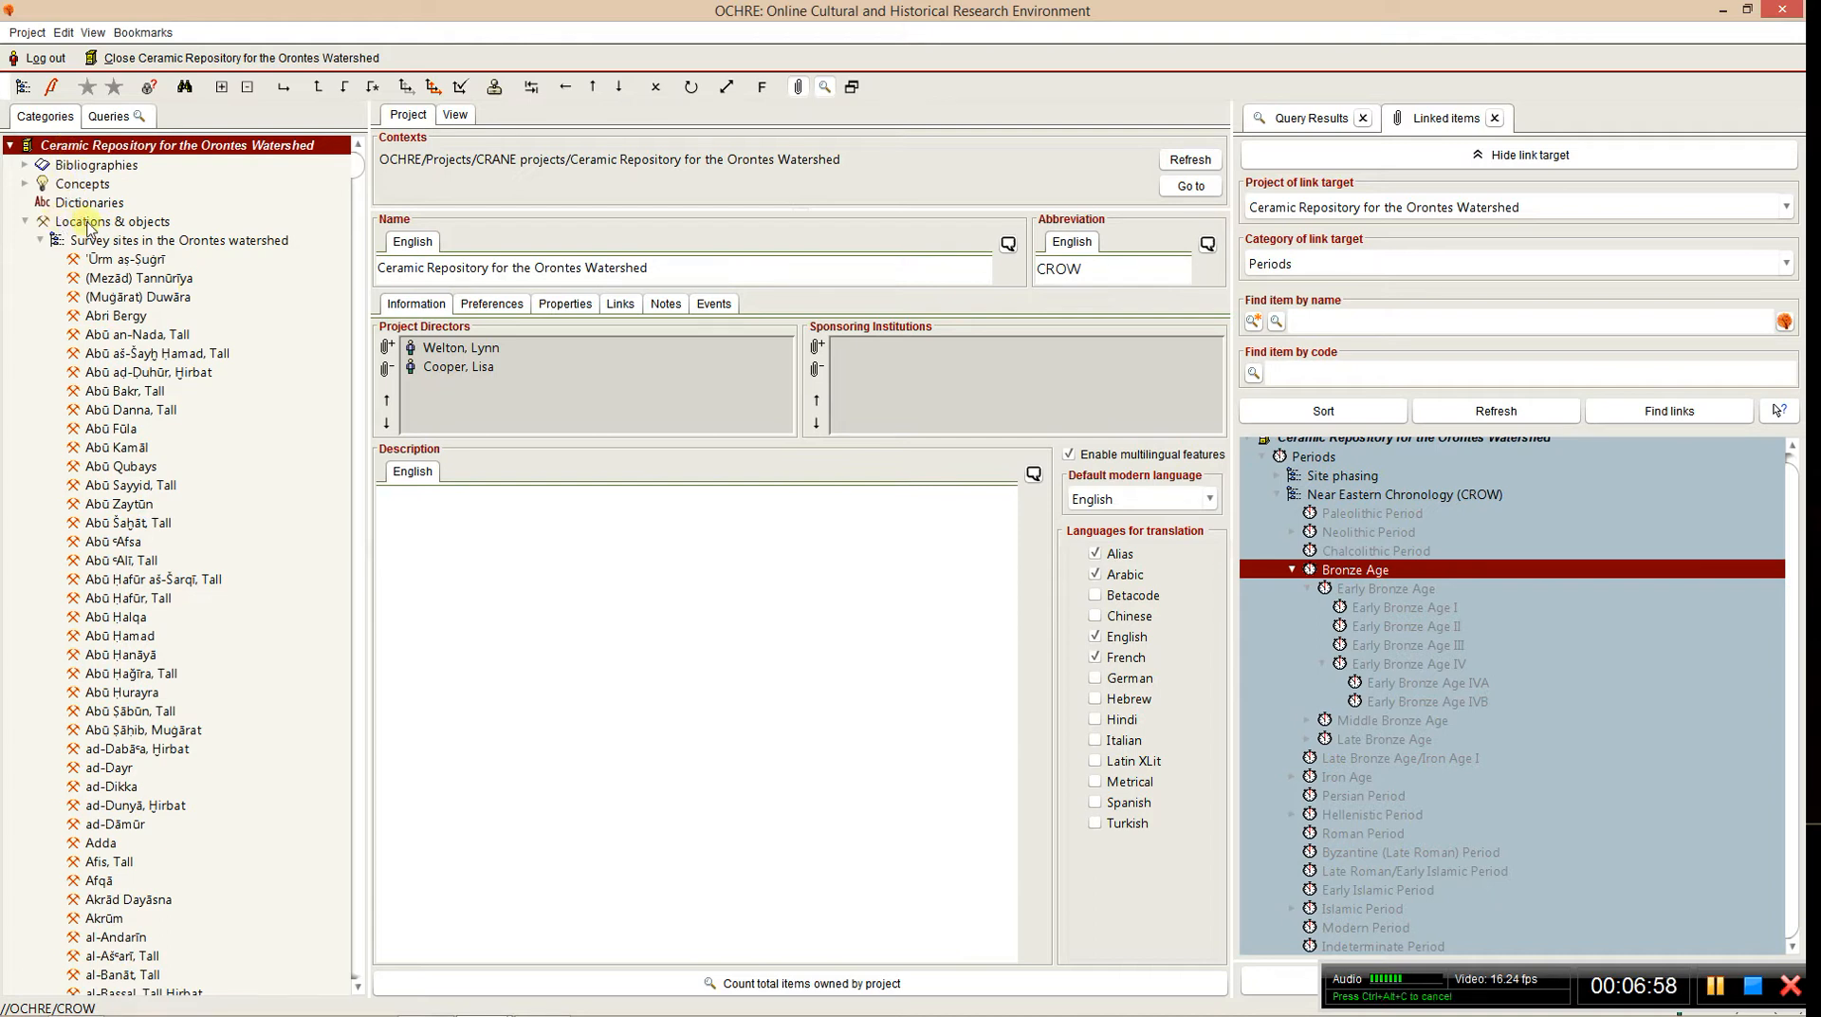
{"action": "left_click", "coordinate": [178, 243]}
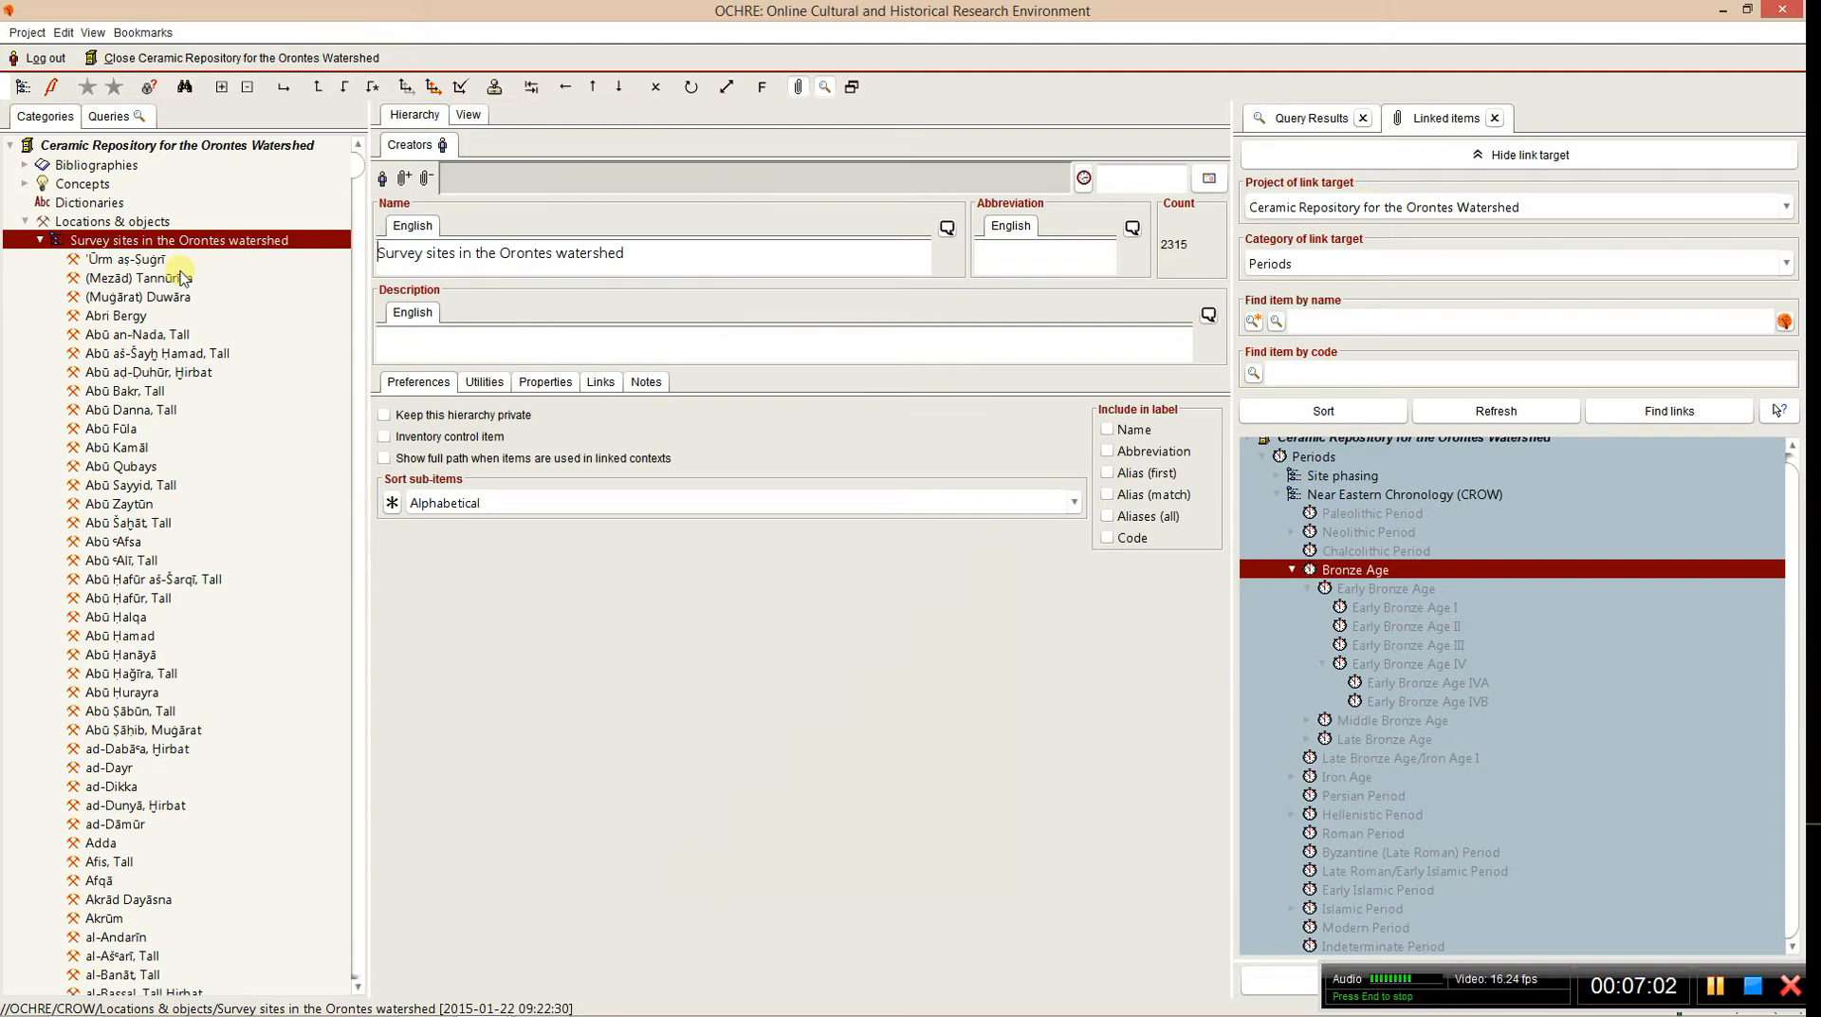
- Insert a new survey site at Abri Bergy's place in the list, name it "Aayoun, Tell" with abbreviation "CRANE 1343", and refresh
{"action": "left_click", "coordinate": [133, 317]}
{"action": "scroll", "coordinate": [179, 631], "scroll_direction": "down", "scroll_amount": 15}
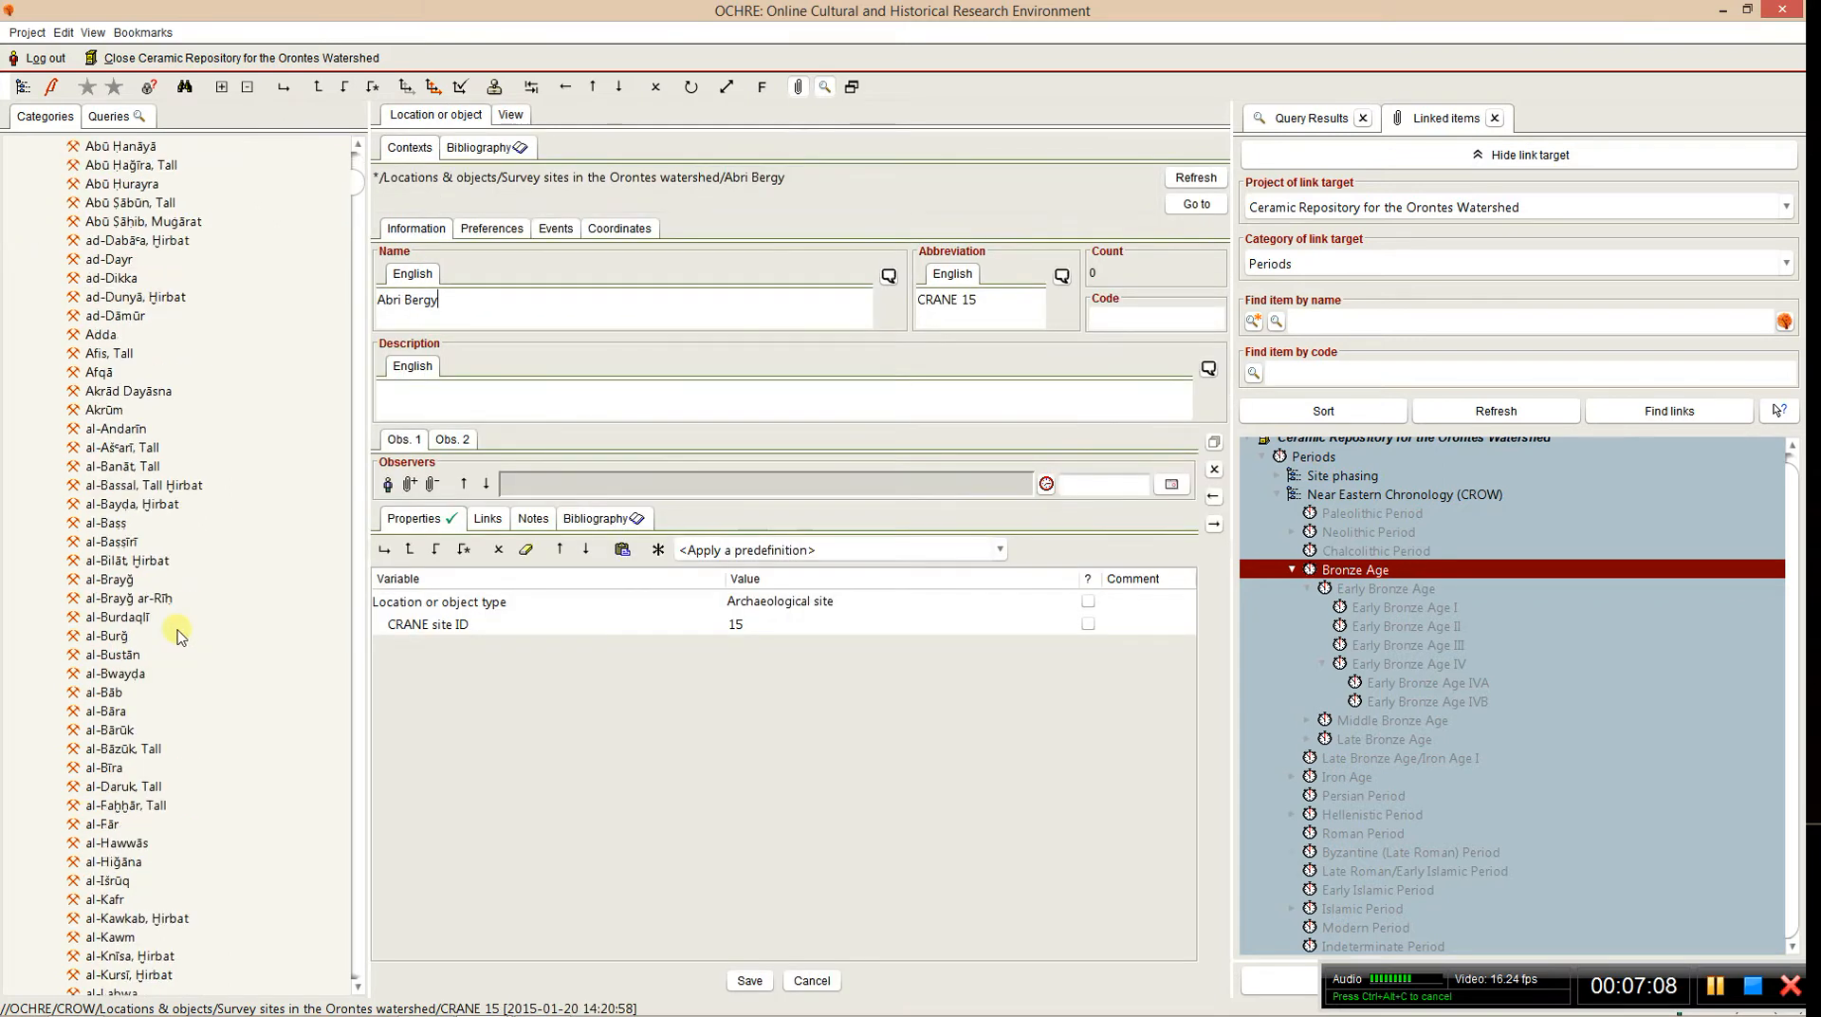
{"action": "scroll", "coordinate": [182, 631], "scroll_direction": "down", "scroll_amount": 20}
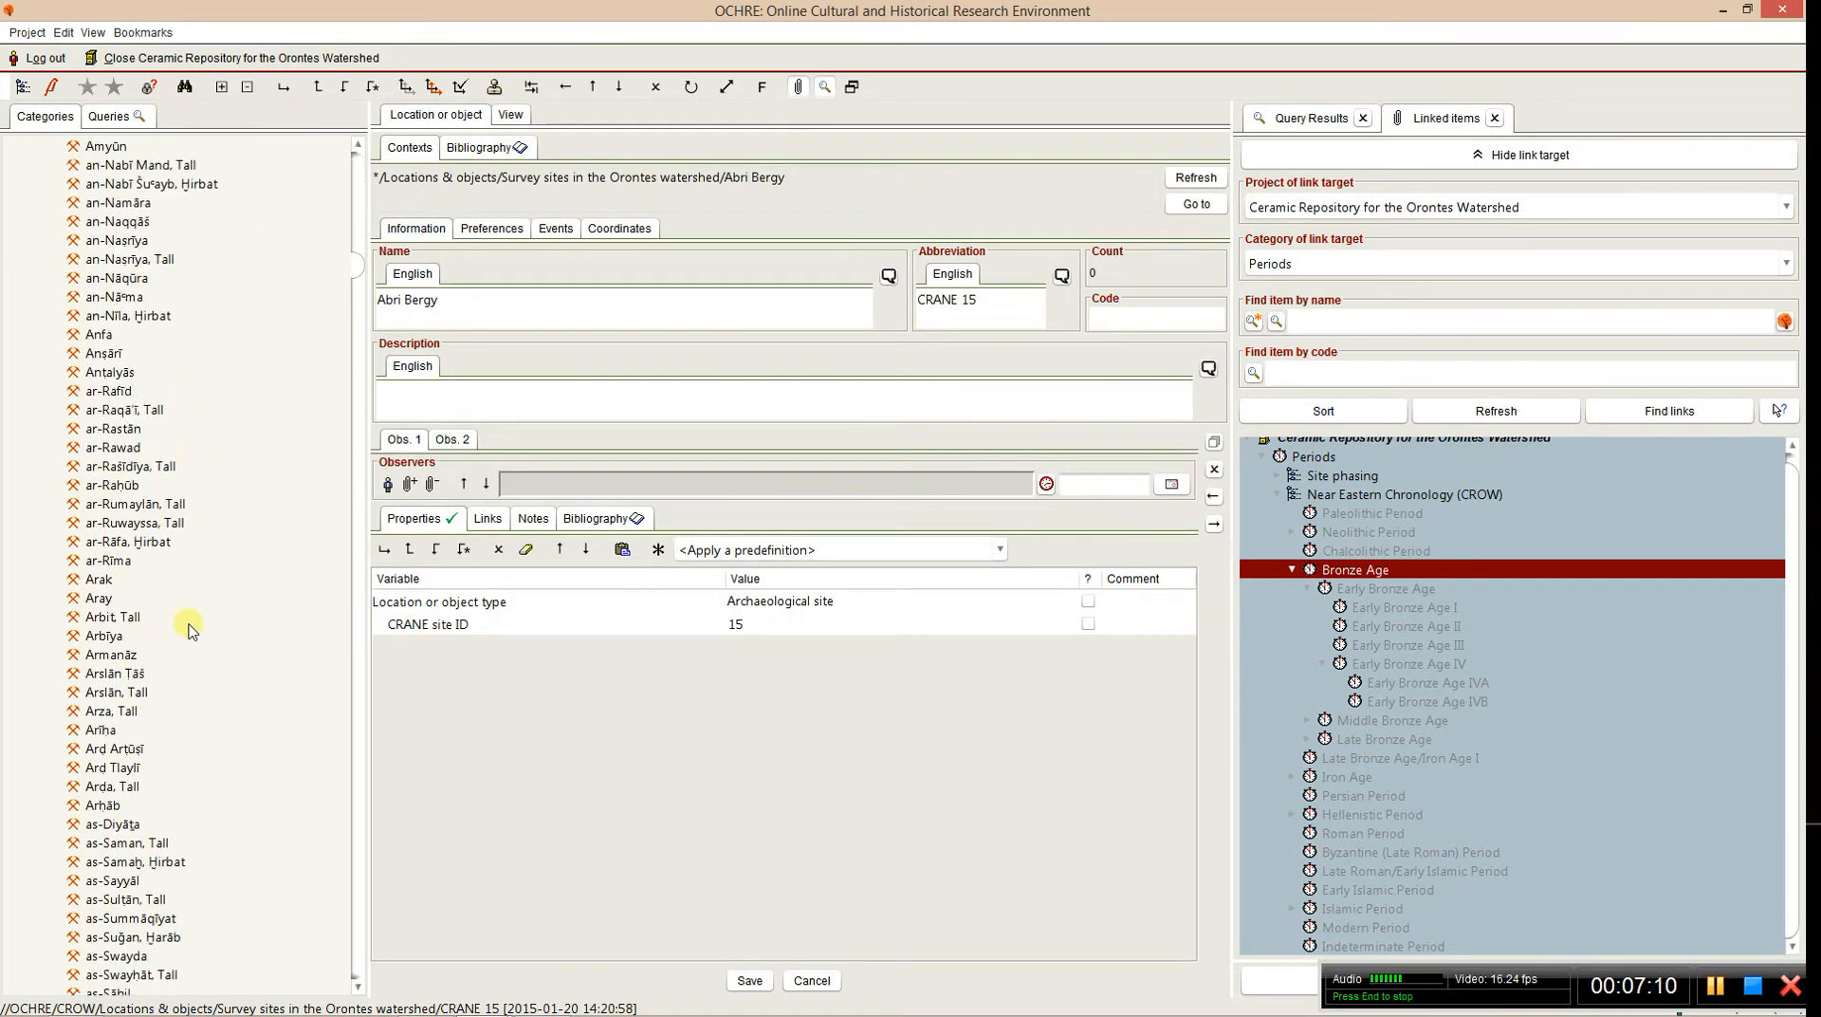
{"action": "scroll", "coordinate": [190, 618], "scroll_direction": "up", "scroll_amount": 15}
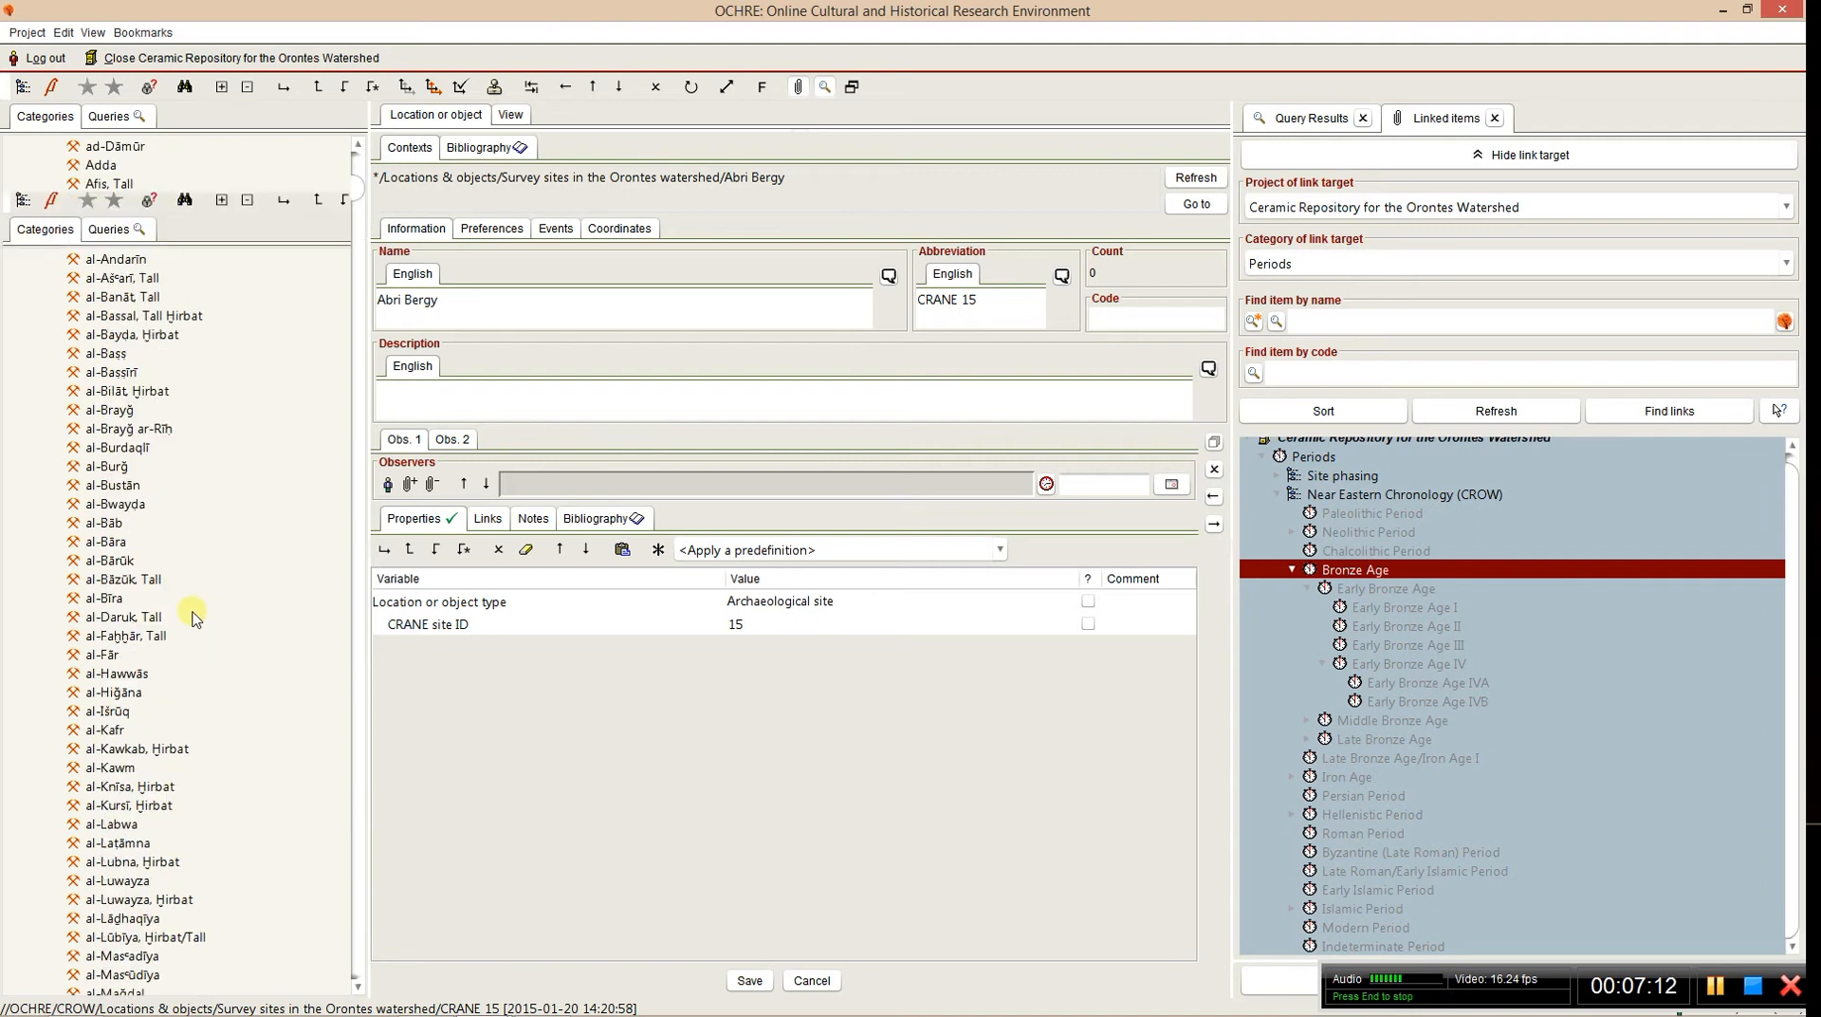
{"action": "scroll", "coordinate": [190, 607], "scroll_direction": "up", "scroll_amount": 9}
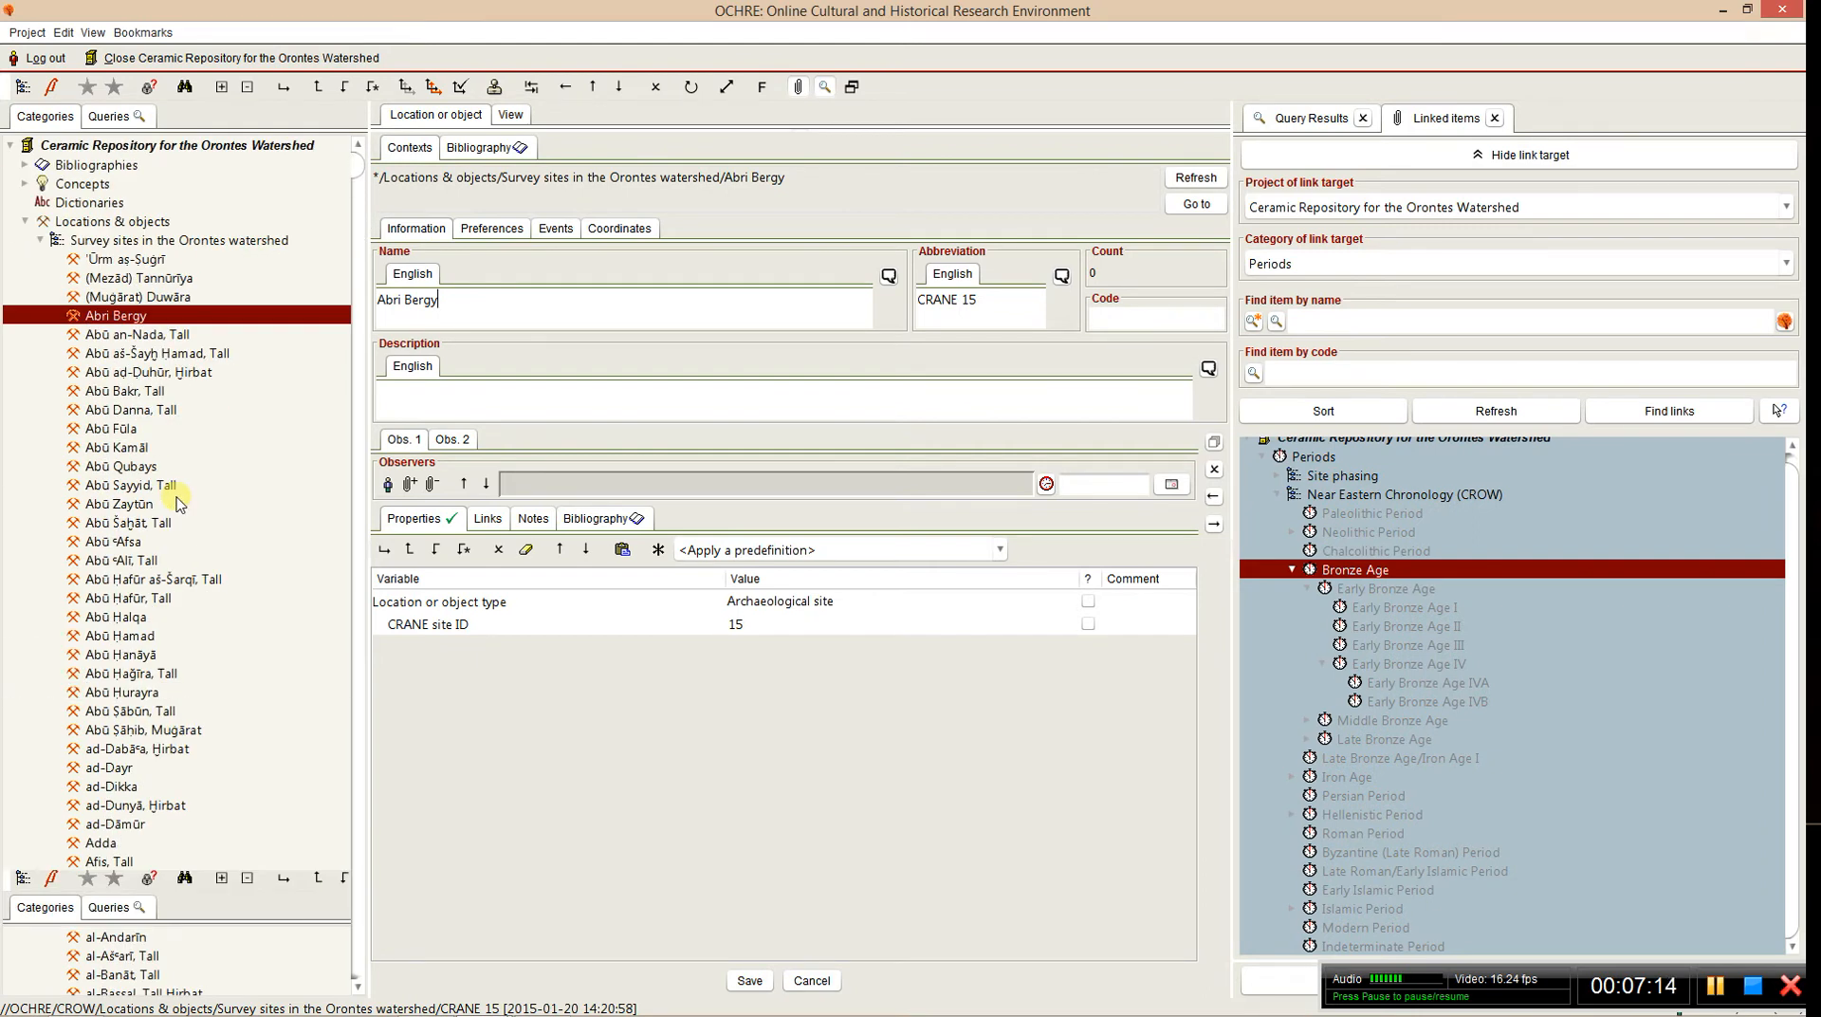
{"action": "scroll", "coordinate": [181, 503], "scroll_direction": "up", "scroll_amount": 3}
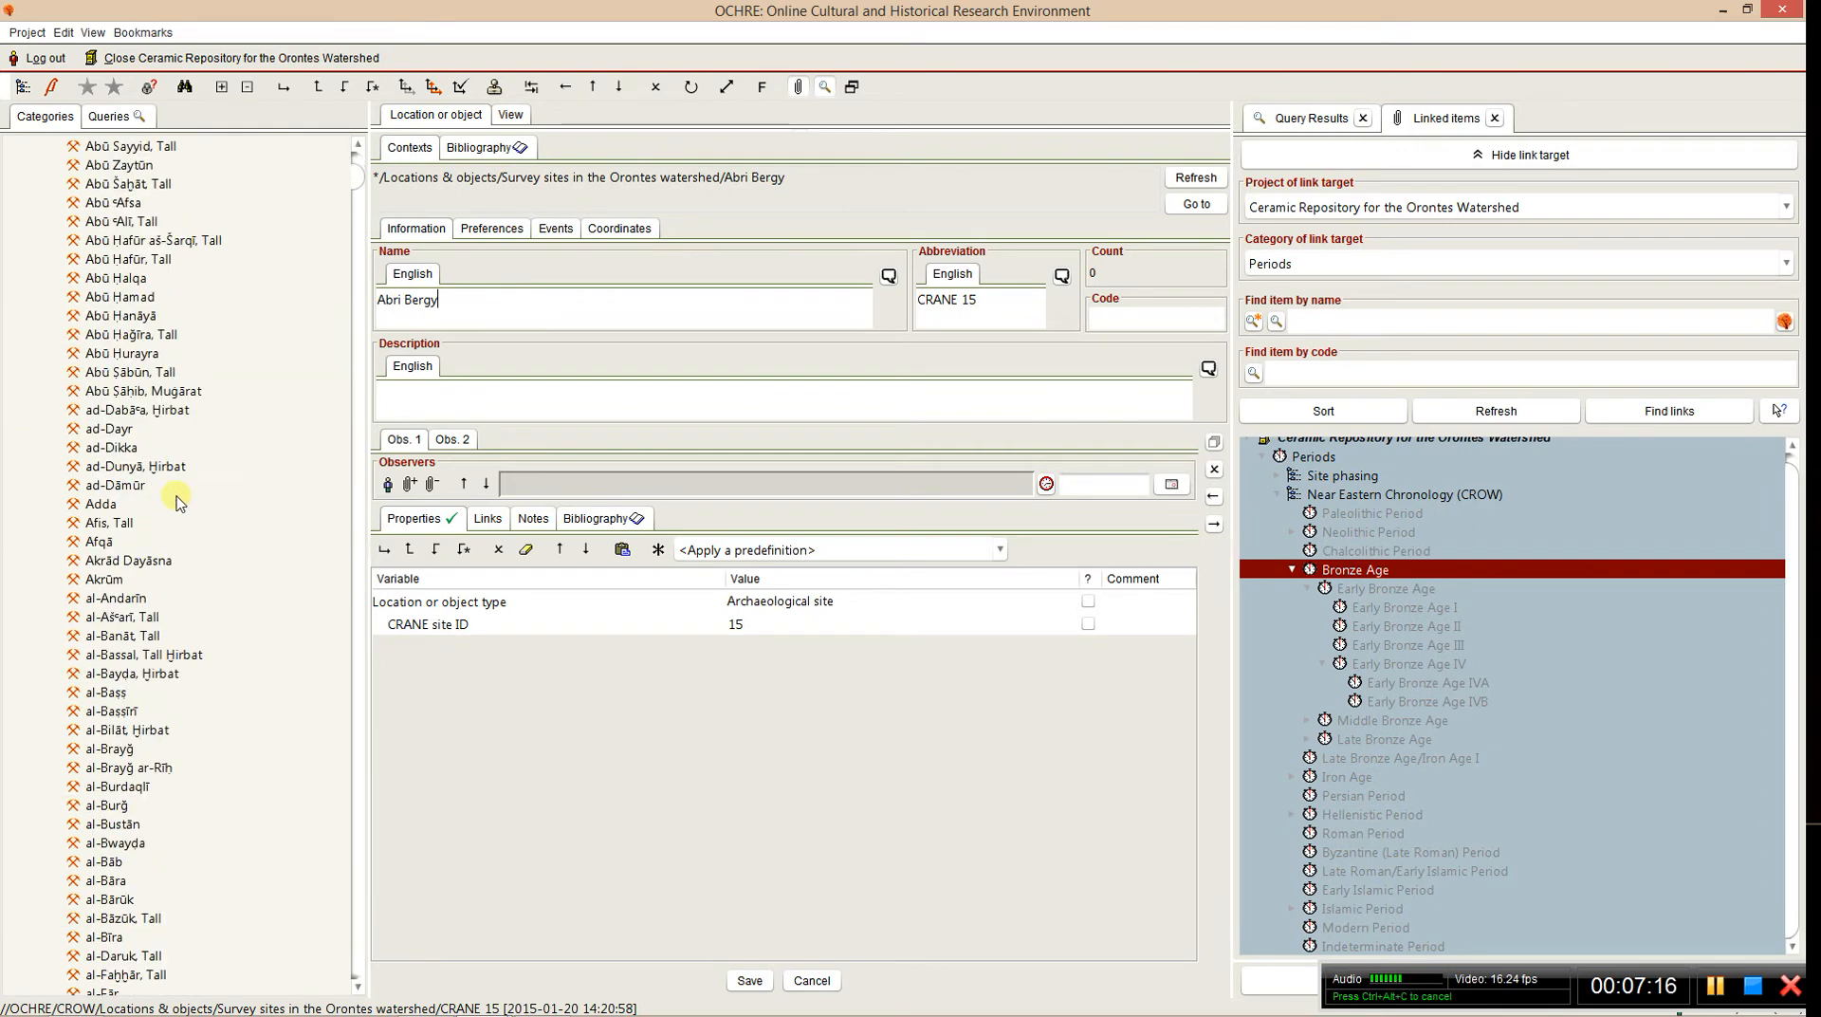
{"action": "scroll", "coordinate": [180, 502], "scroll_direction": "up", "scroll_amount": 1}
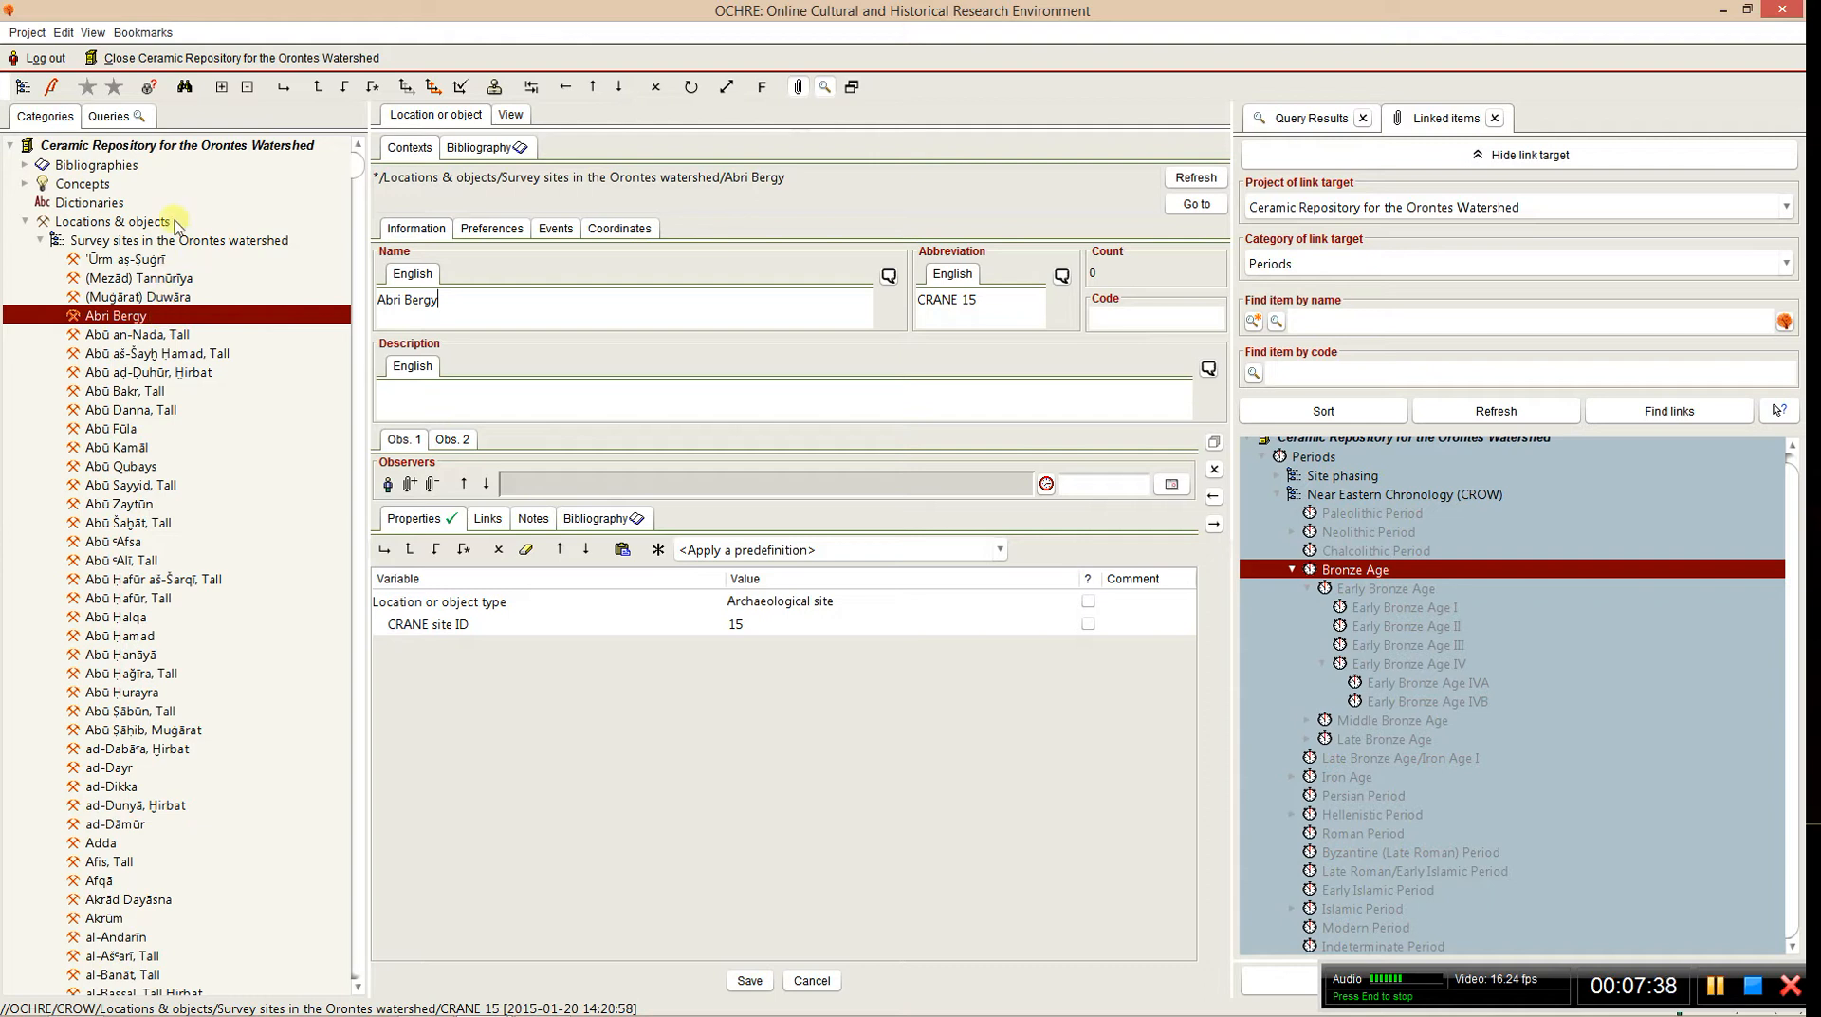
{"action": "left_click", "coordinate": [321, 89]}
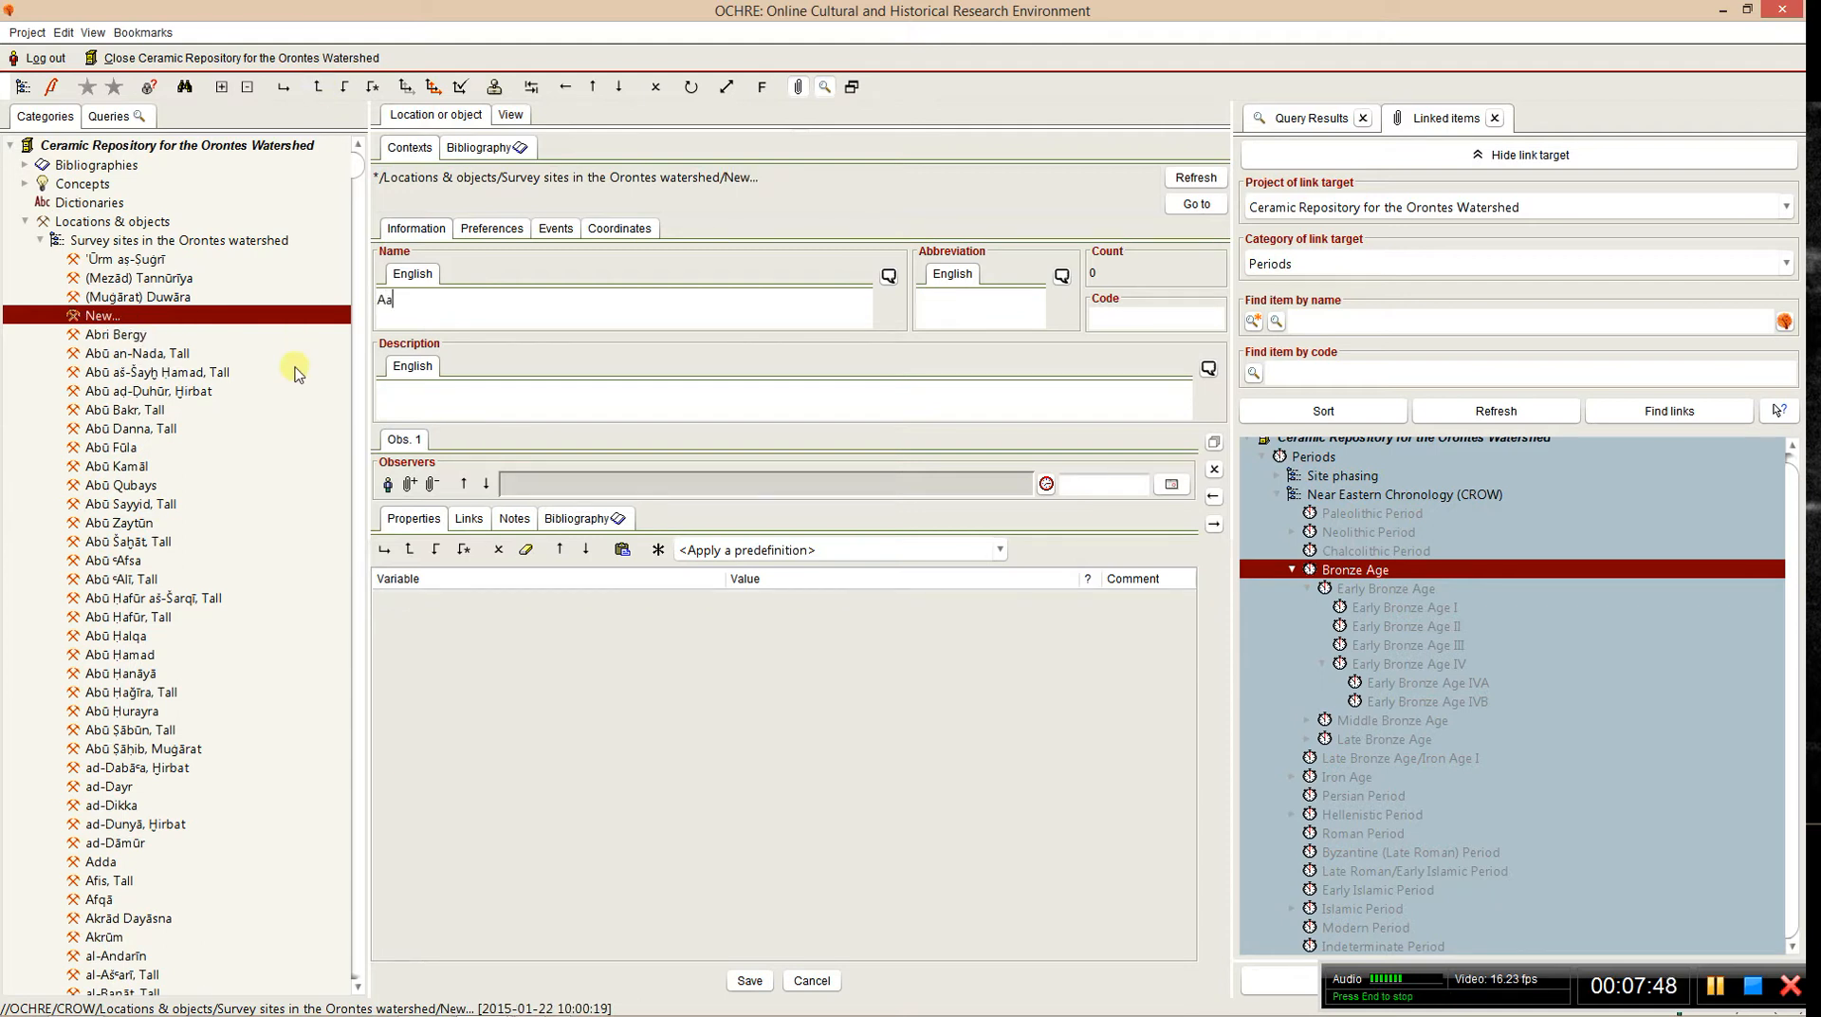
{"action": "type", "text": "Aayoun, Tell"}
{"action": "left_click", "coordinate": [1022, 304]}
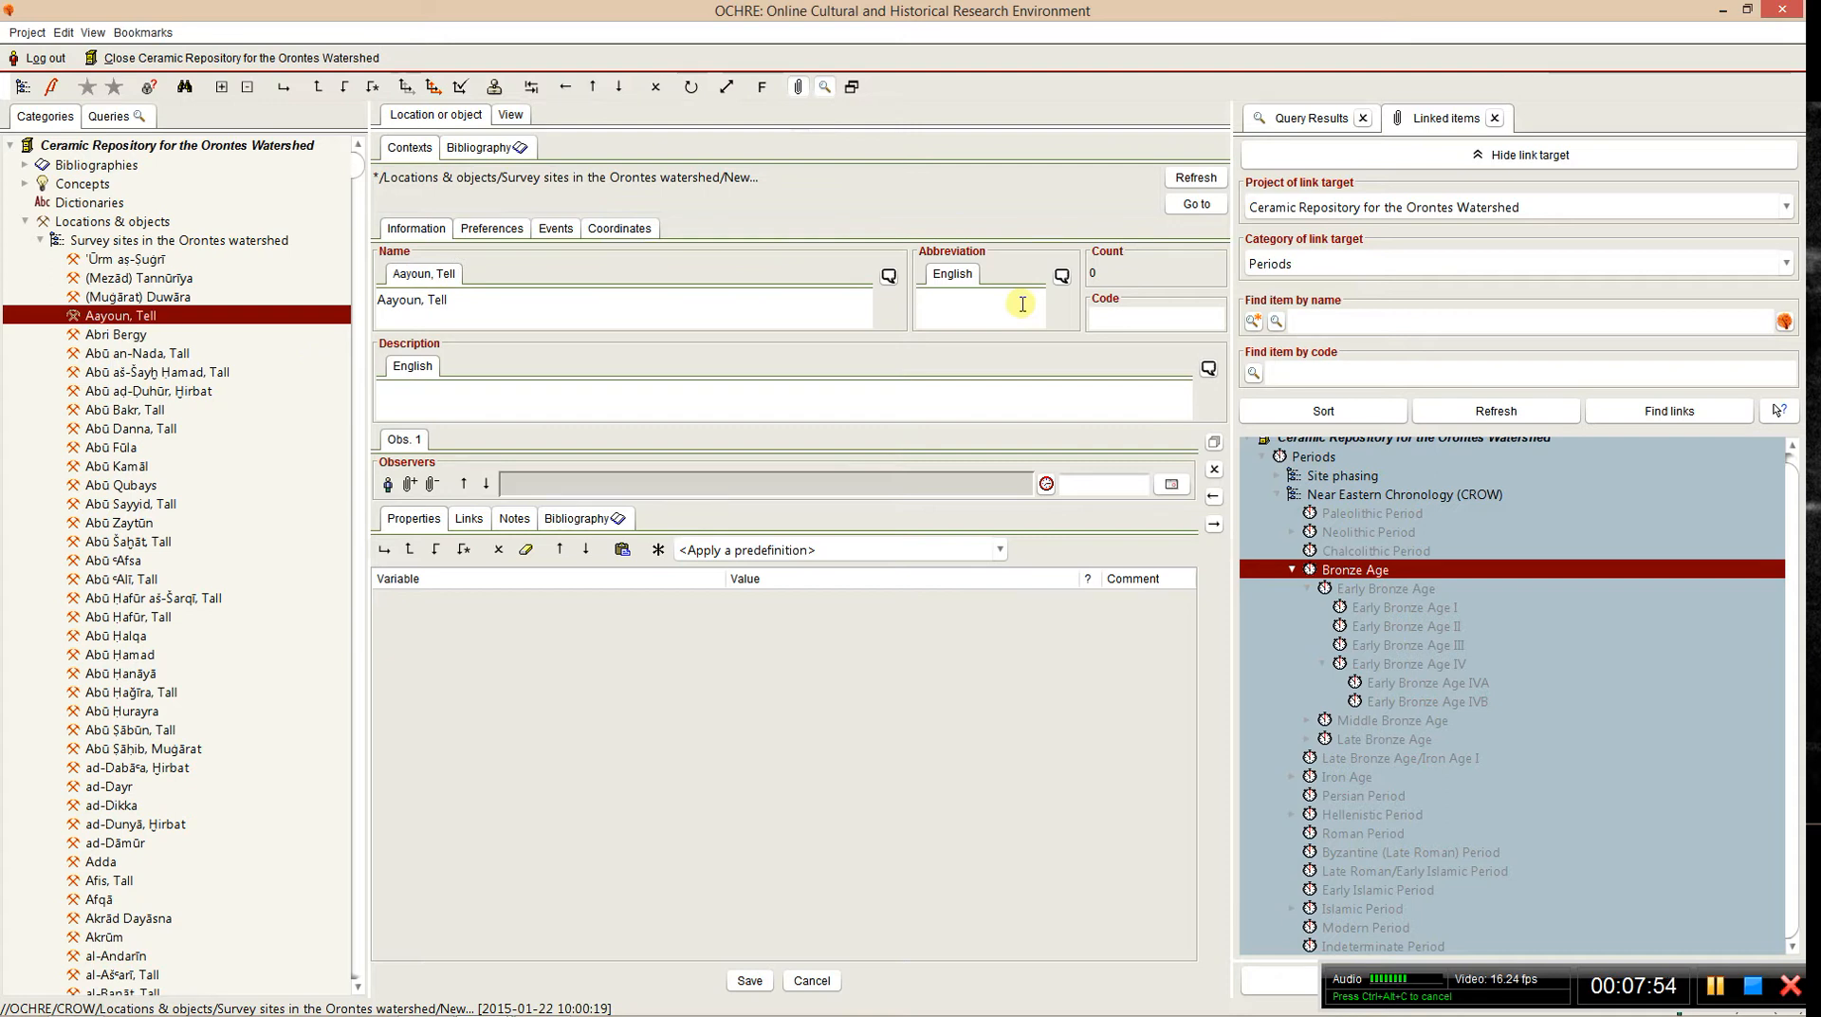
{"action": "type", "text": "CRANE 1343"}
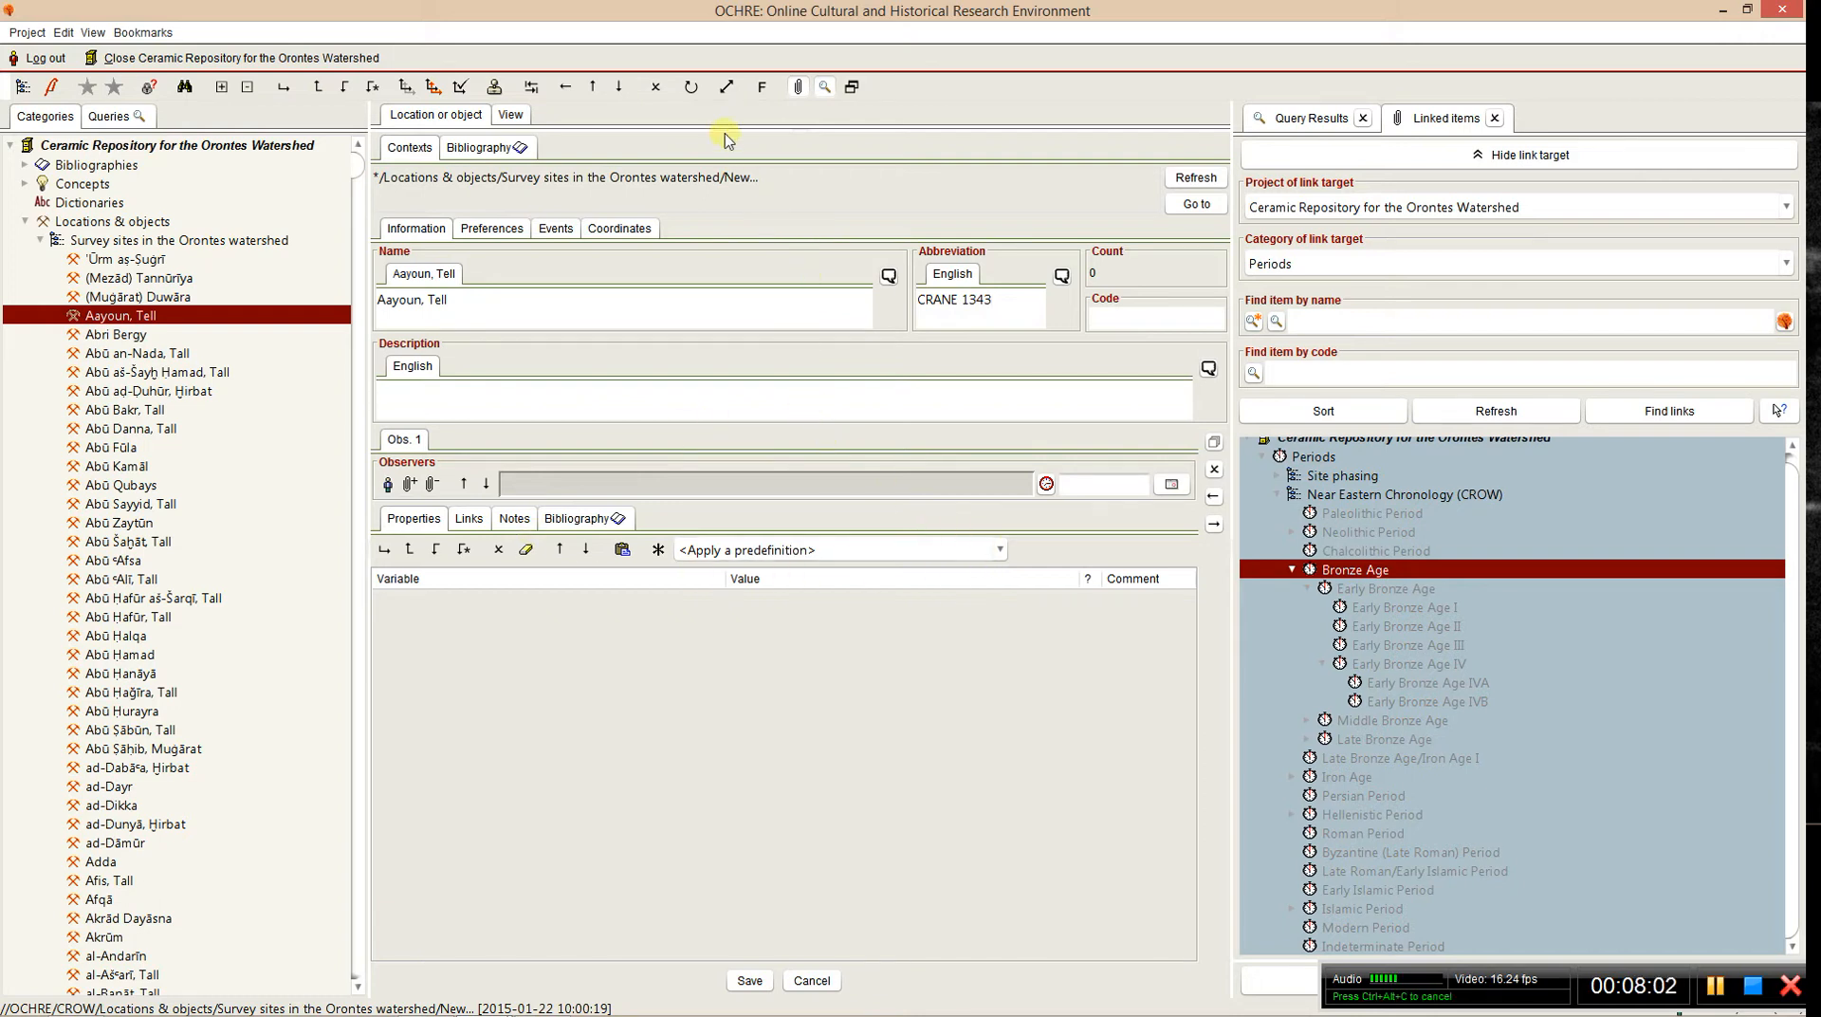
{"action": "left_click", "coordinate": [691, 86]}
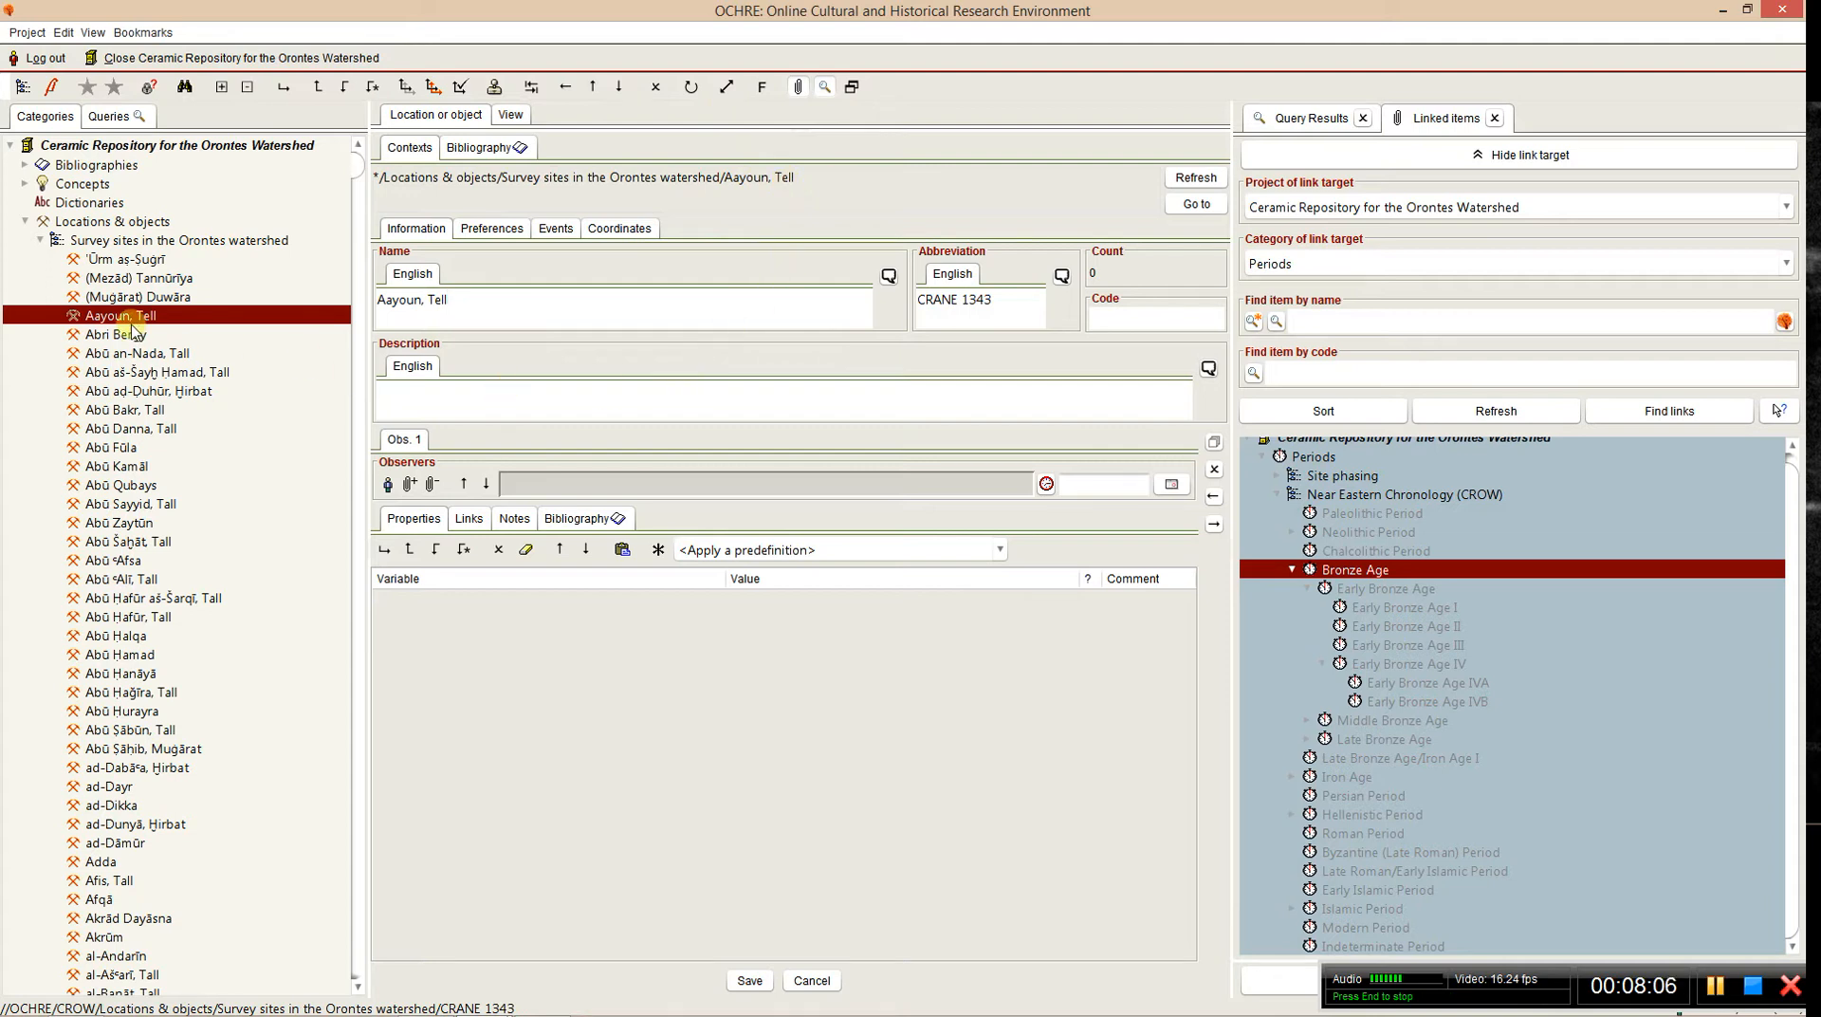
- Apply the Site predefinition to Aayoun, Tell's first observation, set the CRANE site ID to 1343, and save
{"action": "left_click", "coordinate": [1000, 553]}
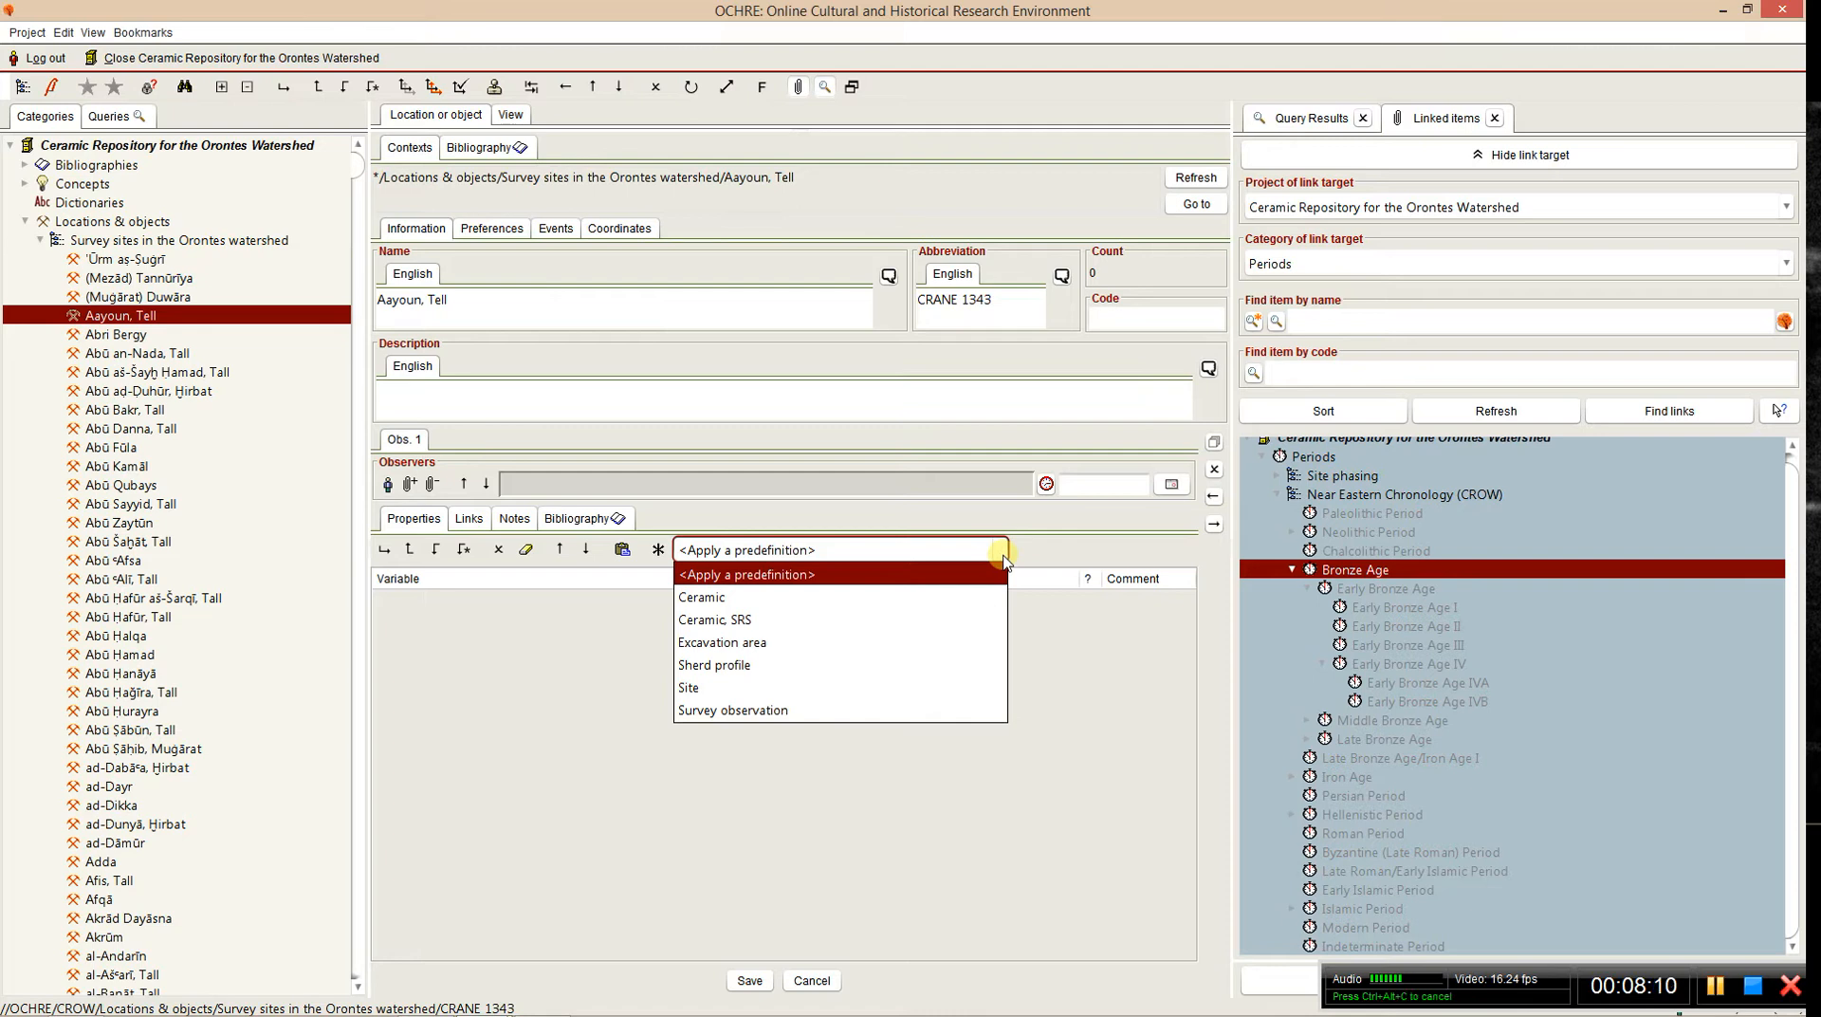
{"action": "left_click", "coordinate": [979, 698]}
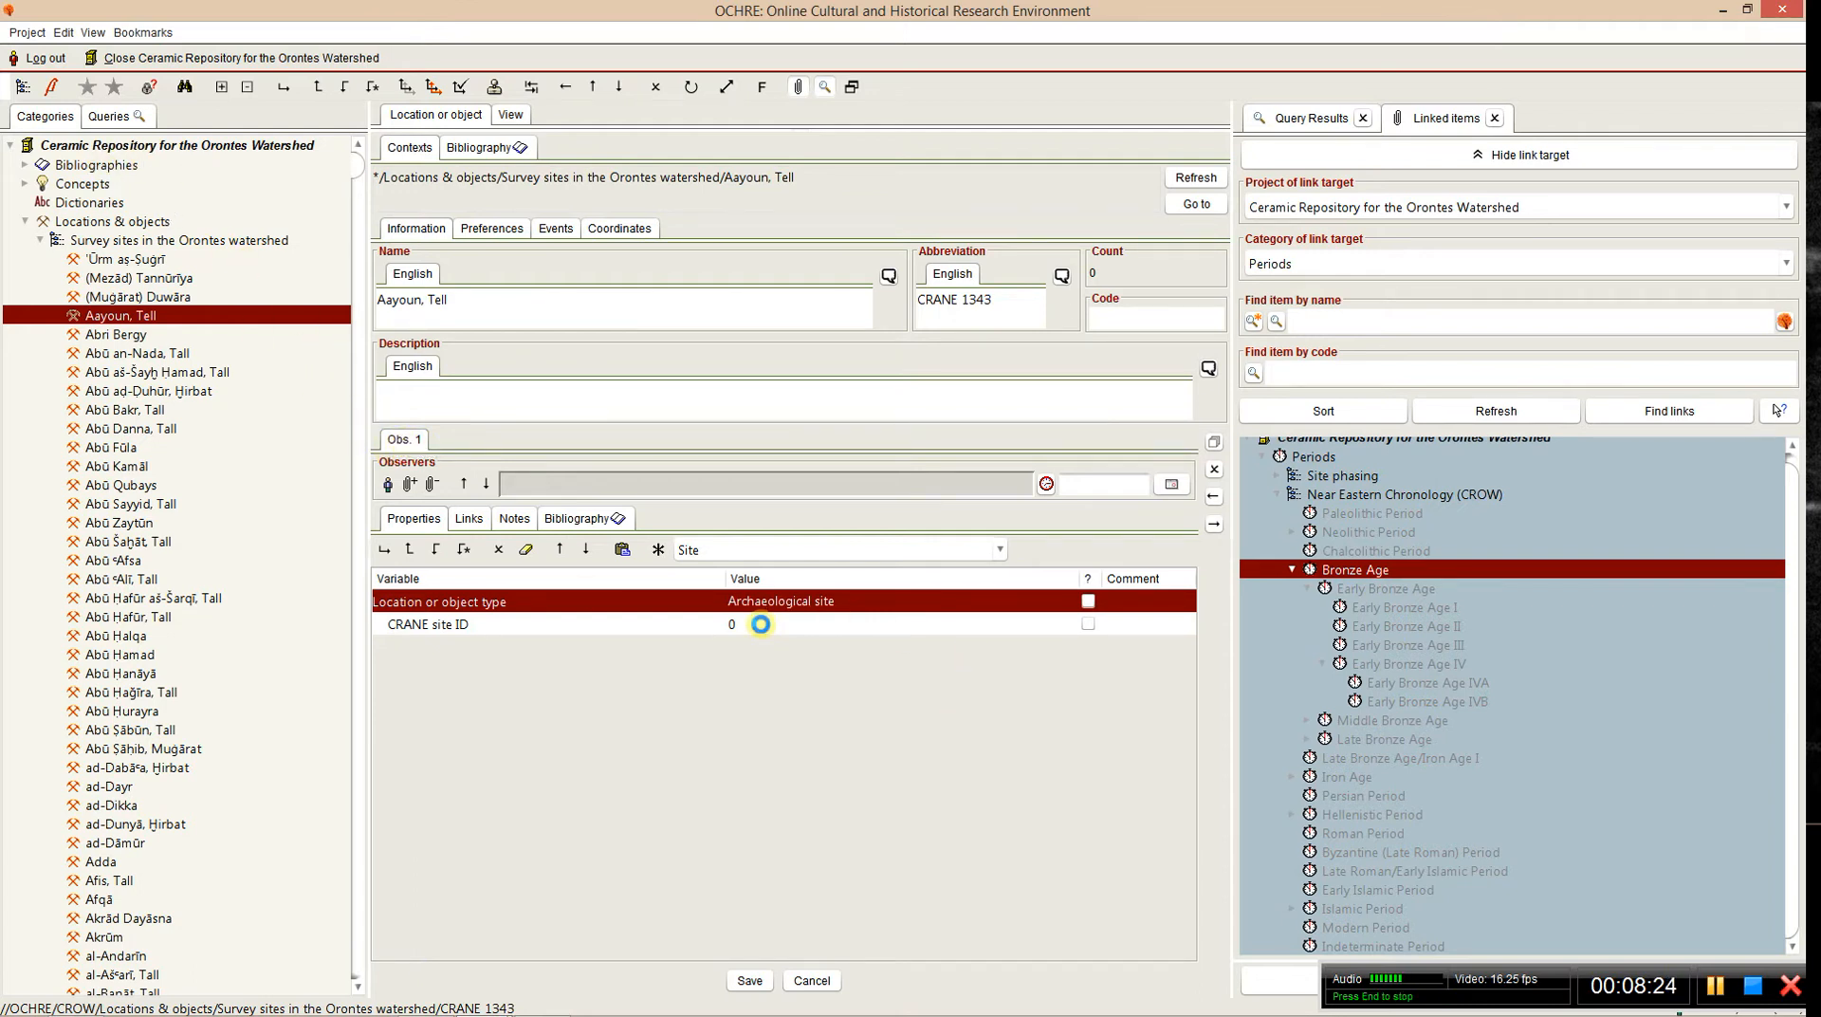
{"action": "left_click", "coordinate": [764, 626]}
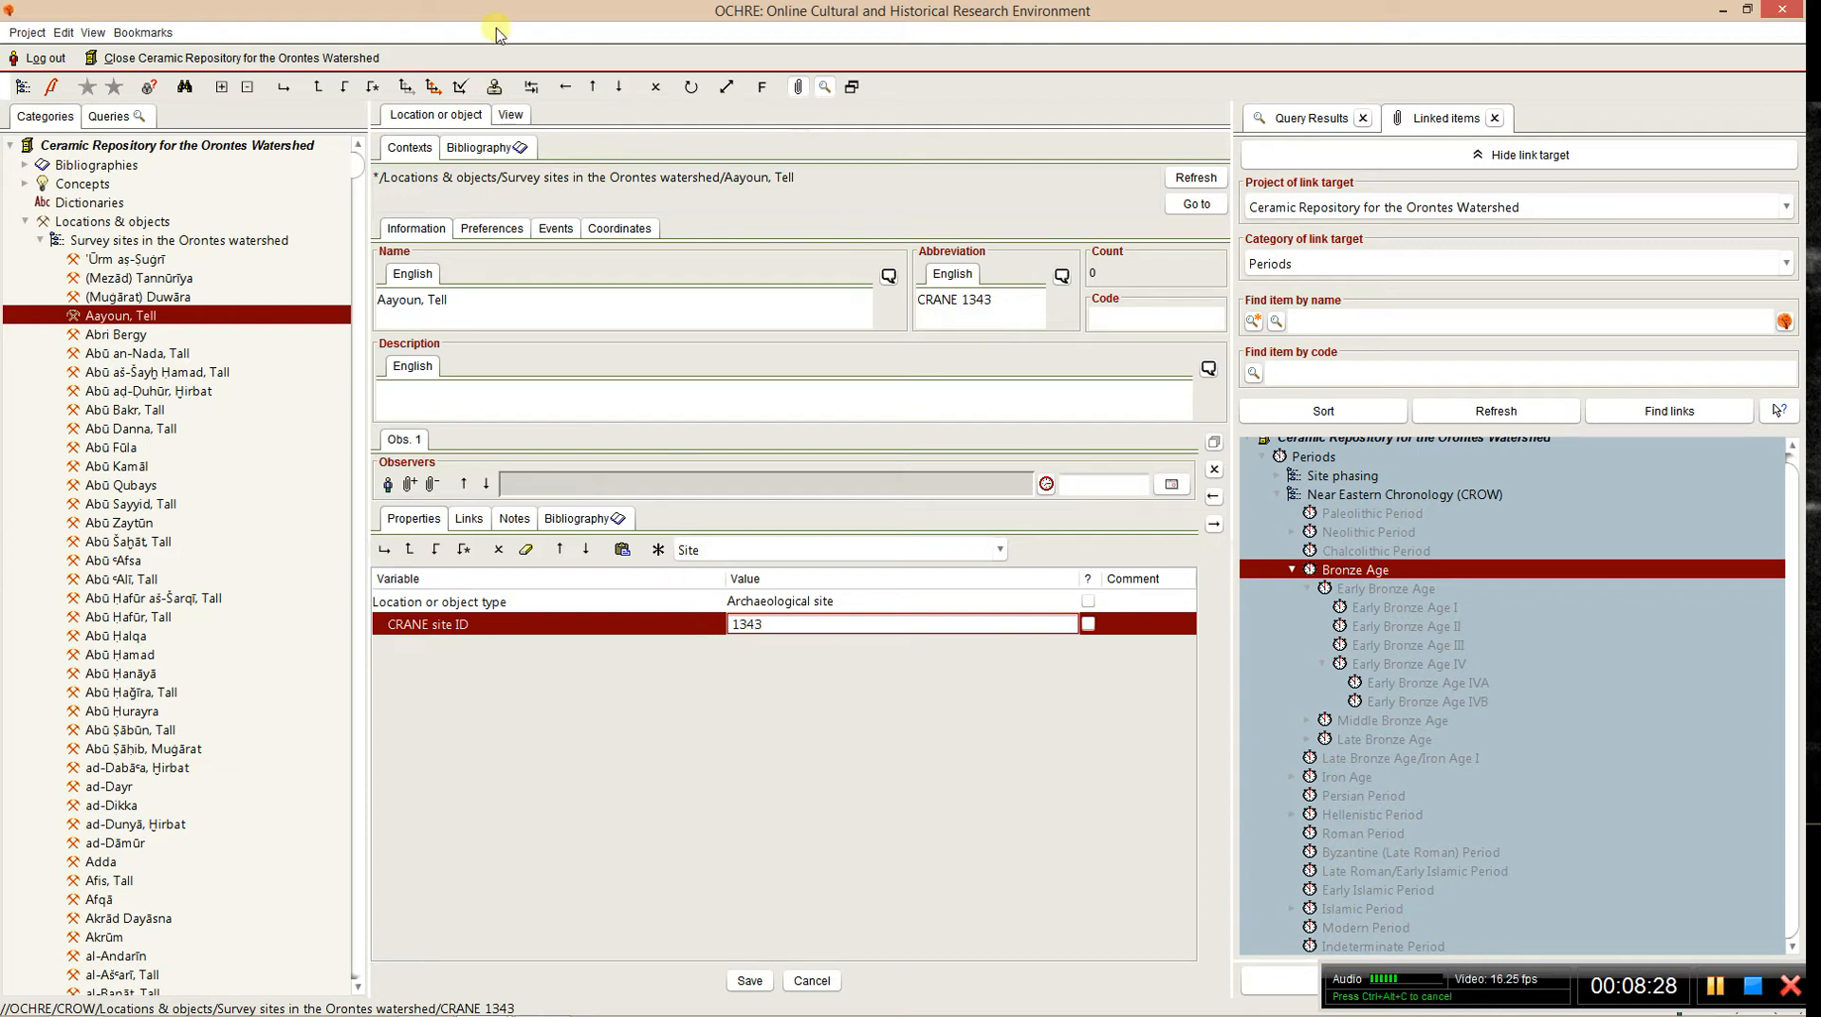
{"action": "left_click", "coordinate": [749, 983]}
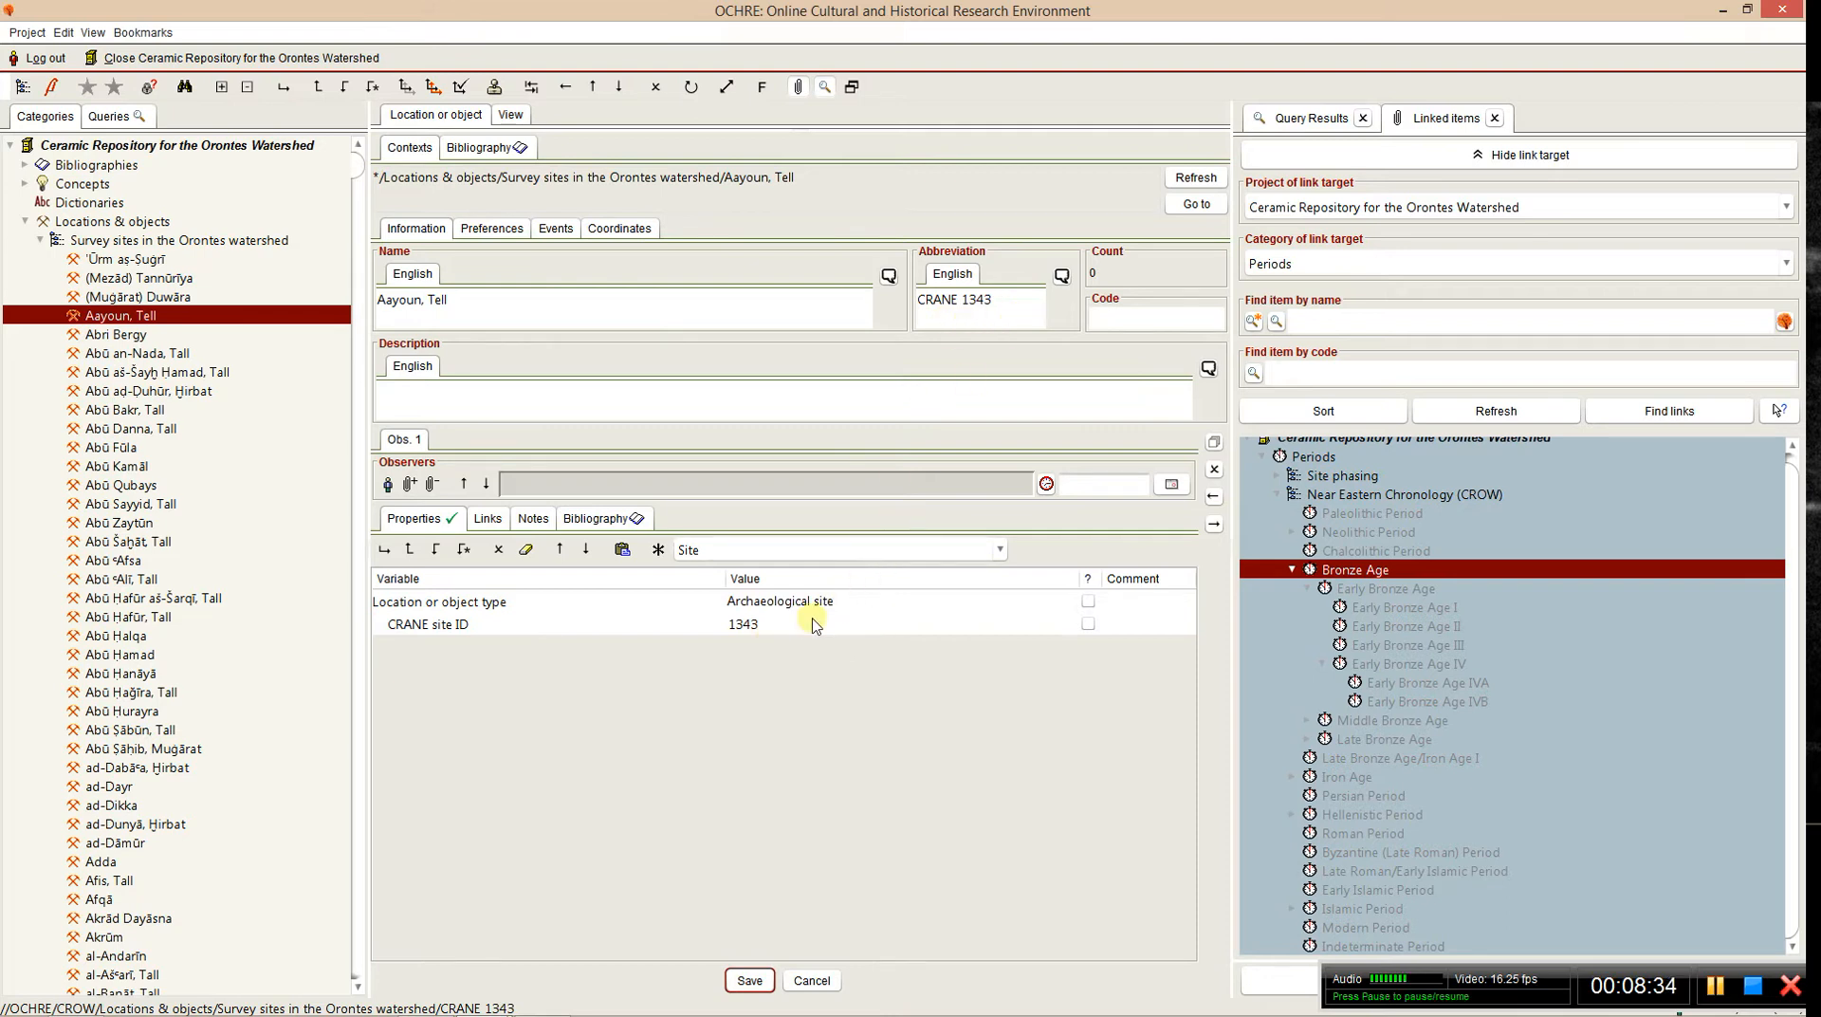
- Add a second observation to Aayoun, Tell, apply the Survey observation predefinition to it, and save the changes
{"action": "left_click", "coordinate": [487, 518]}
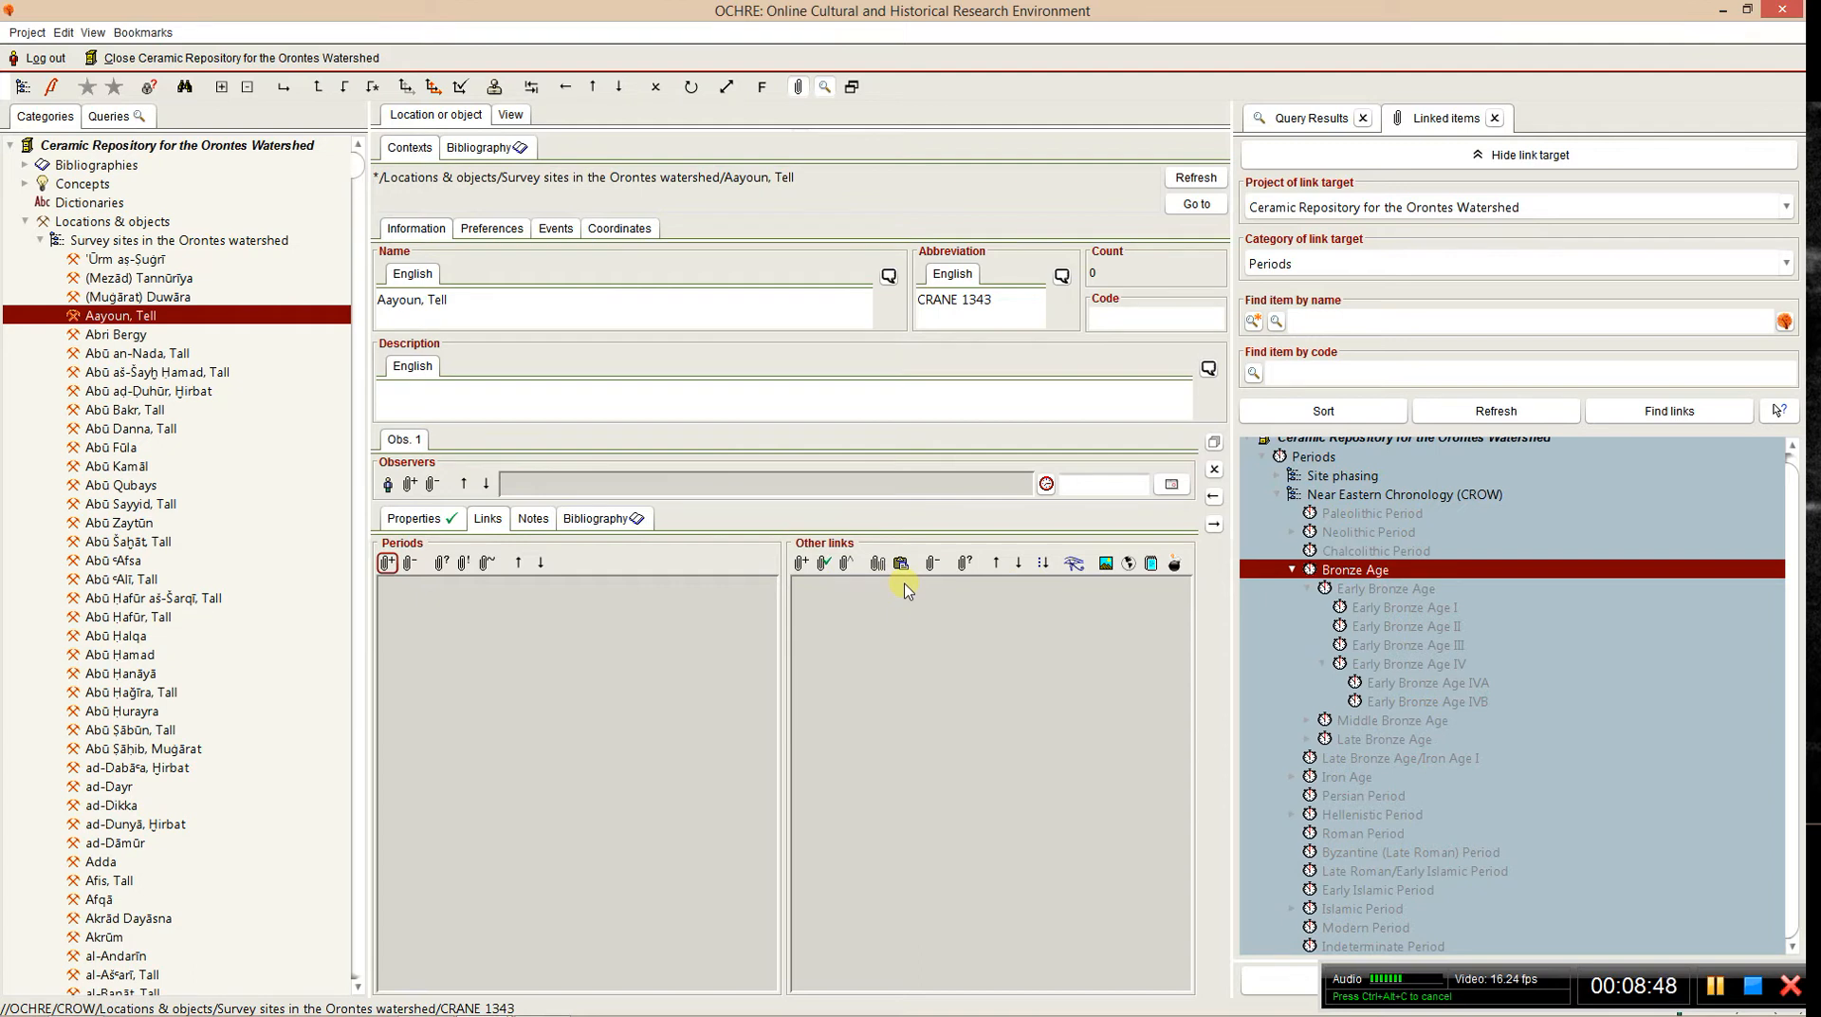
{"action": "left_click", "coordinate": [448, 518]}
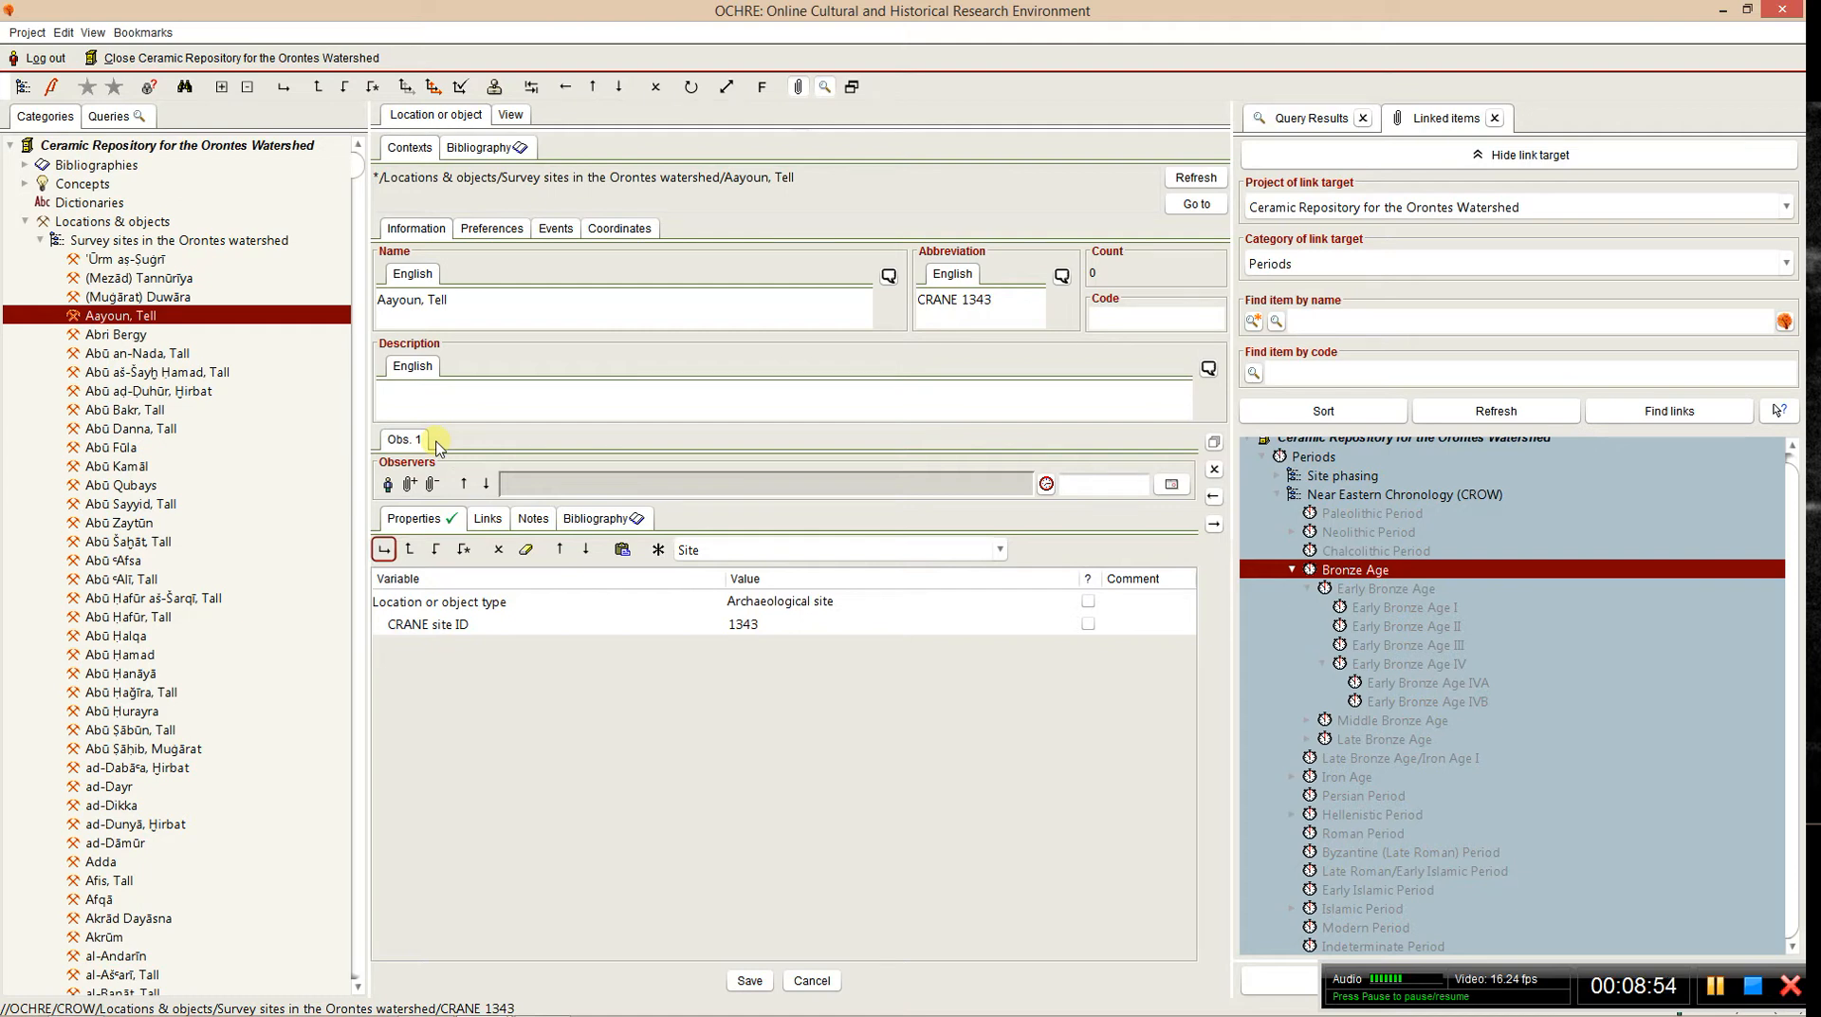
{"action": "left_click", "coordinate": [1214, 443]}
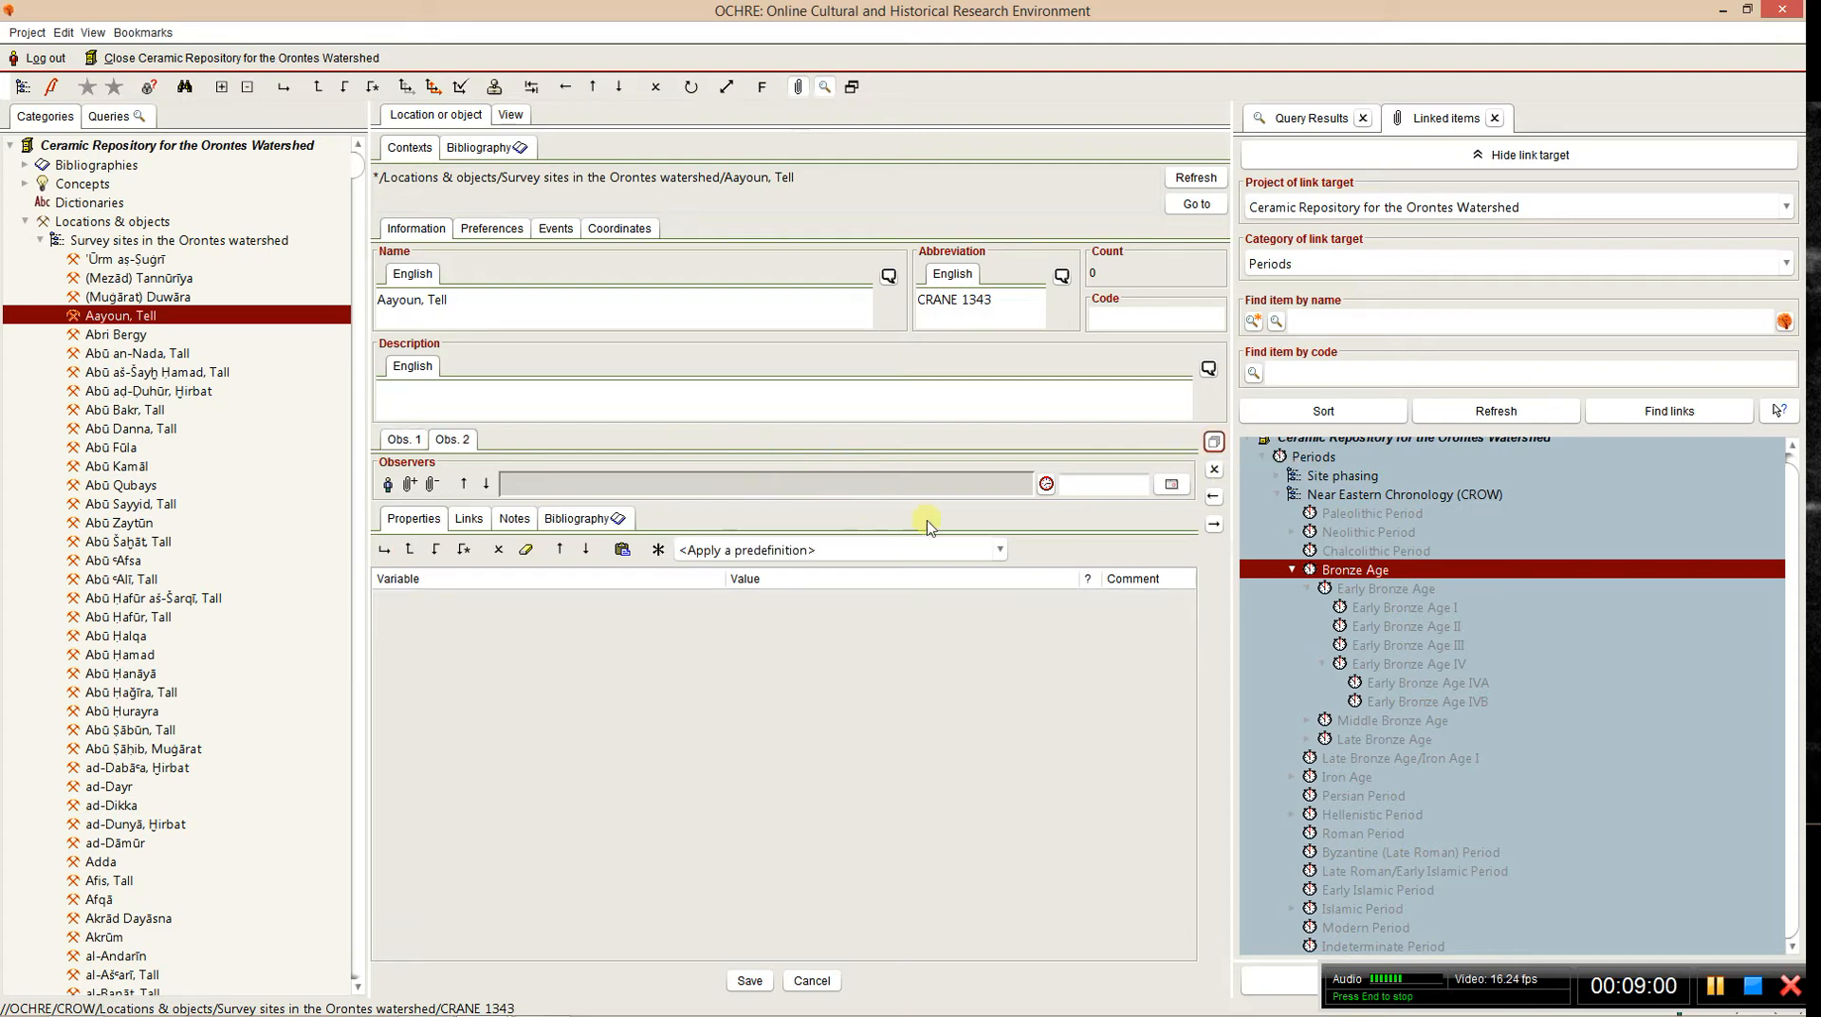
{"action": "left_click", "coordinate": [999, 550]}
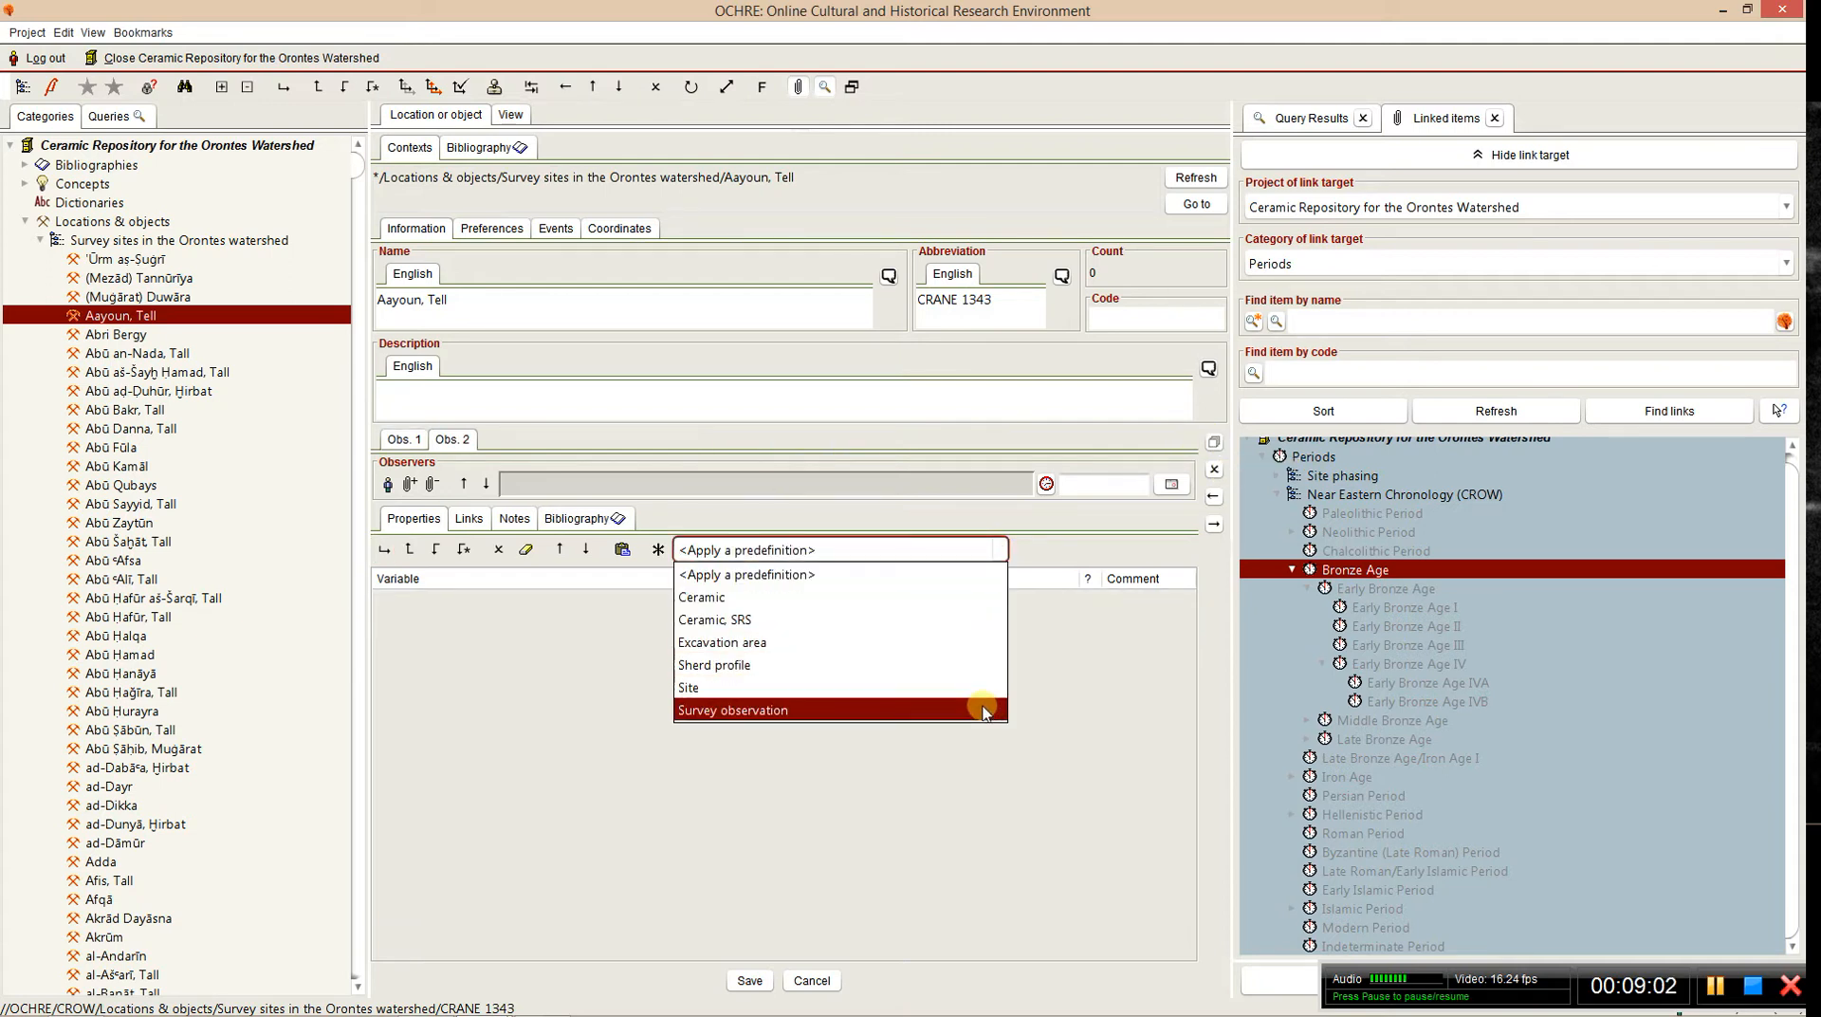
{"action": "left_click", "coordinate": [974, 709]}
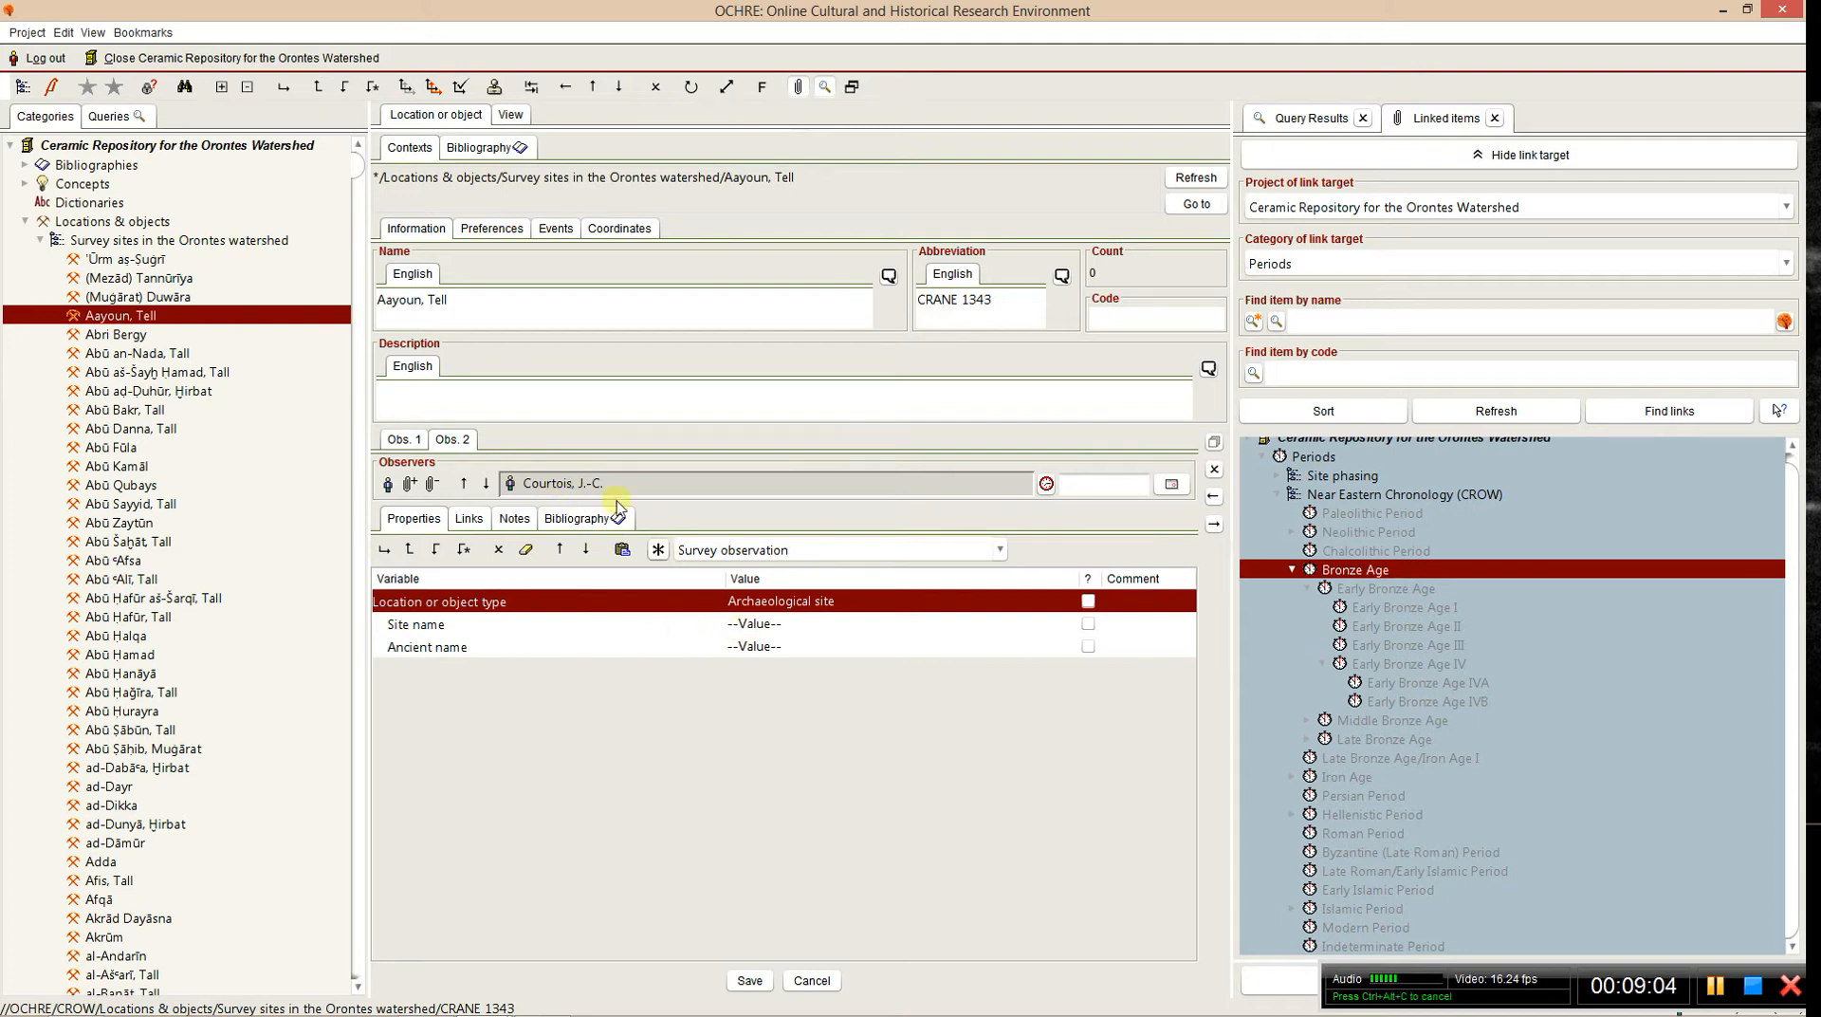
{"action": "left_click", "coordinate": [457, 302]}
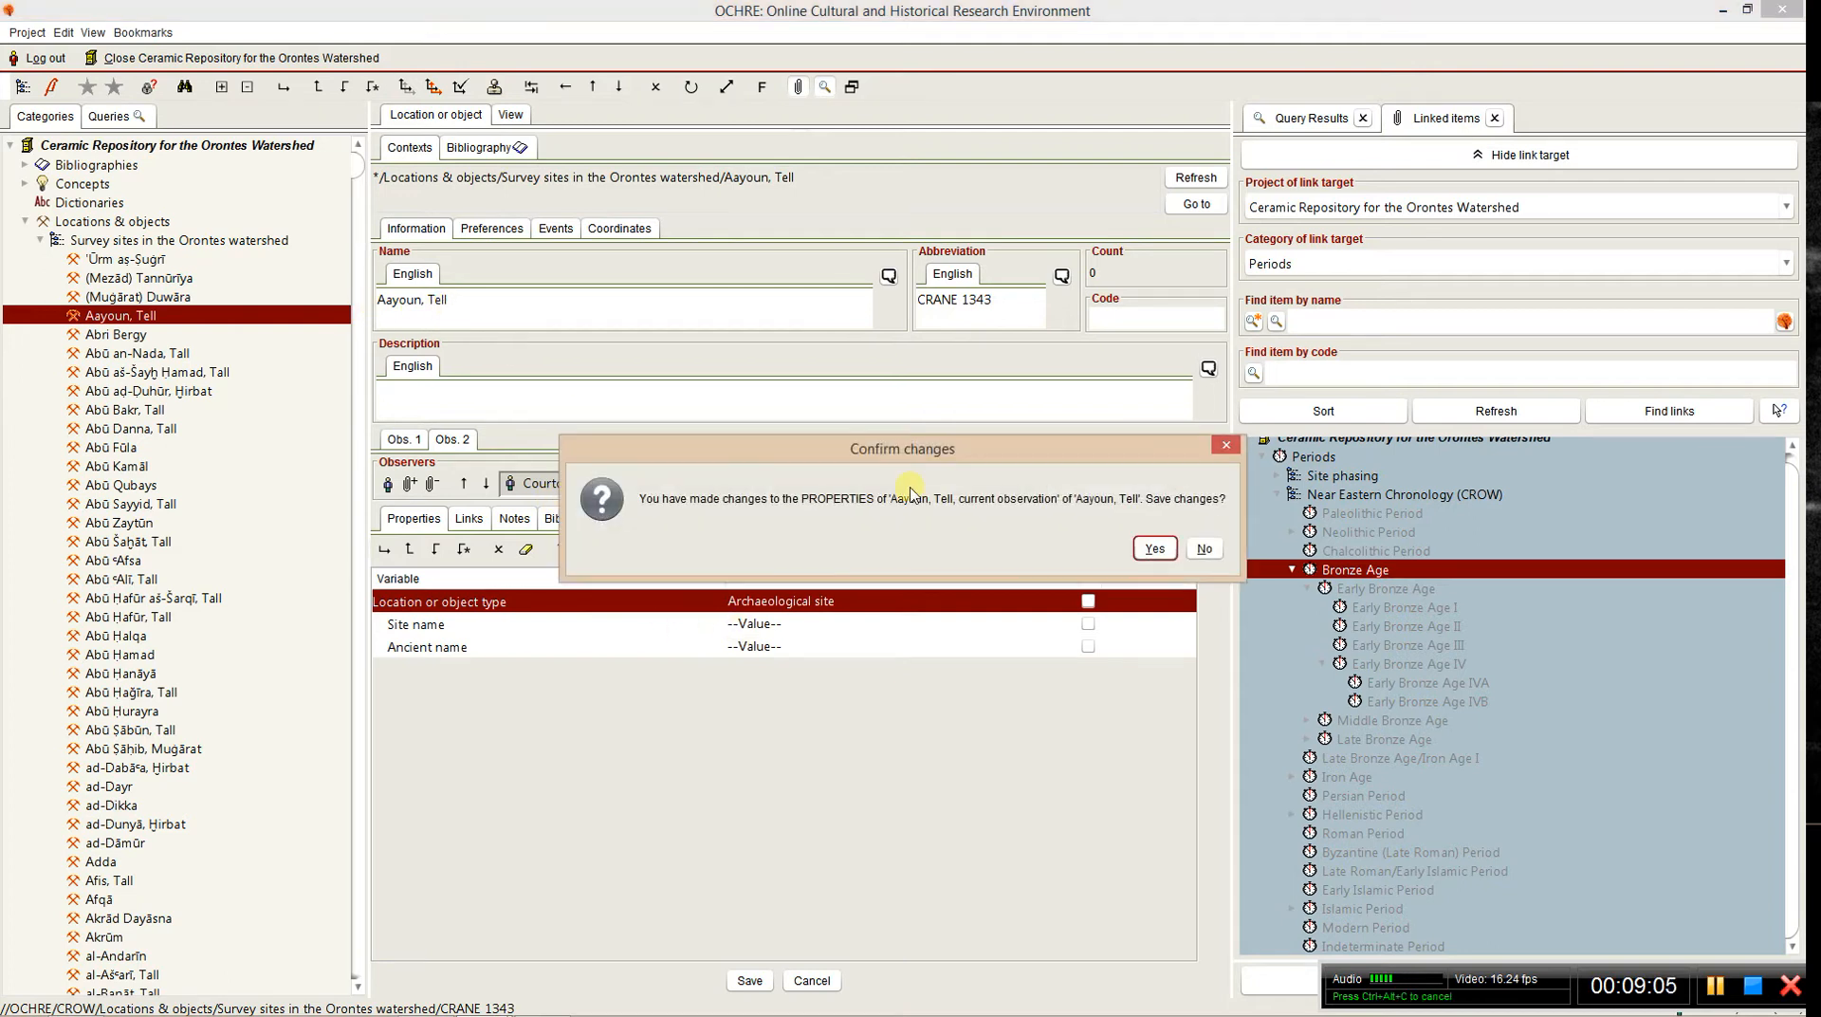
{"action": "left_click", "coordinate": [1153, 548]}
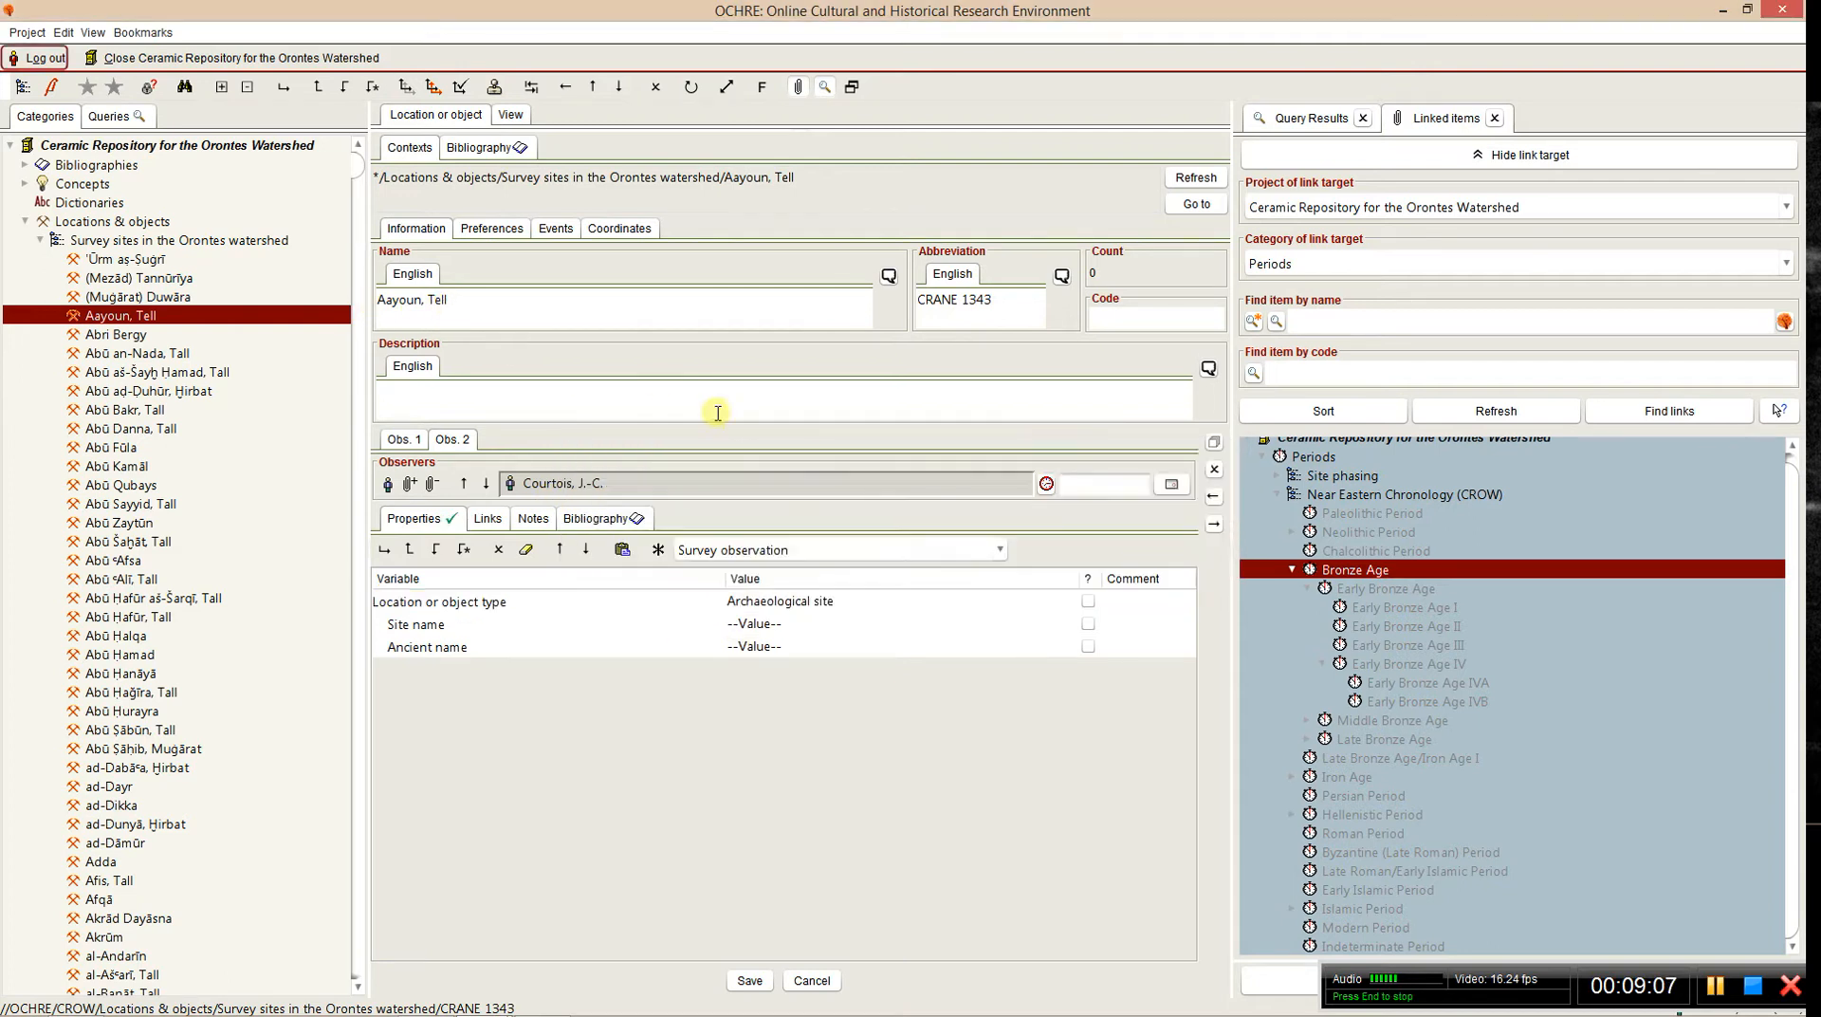
- Copy the site's name, "Aayoun, Tell", into the Site name property of its second observation
{"action": "triple_click", "coordinate": [479, 297]}
{"action": "key", "text": "ctrl+c"}
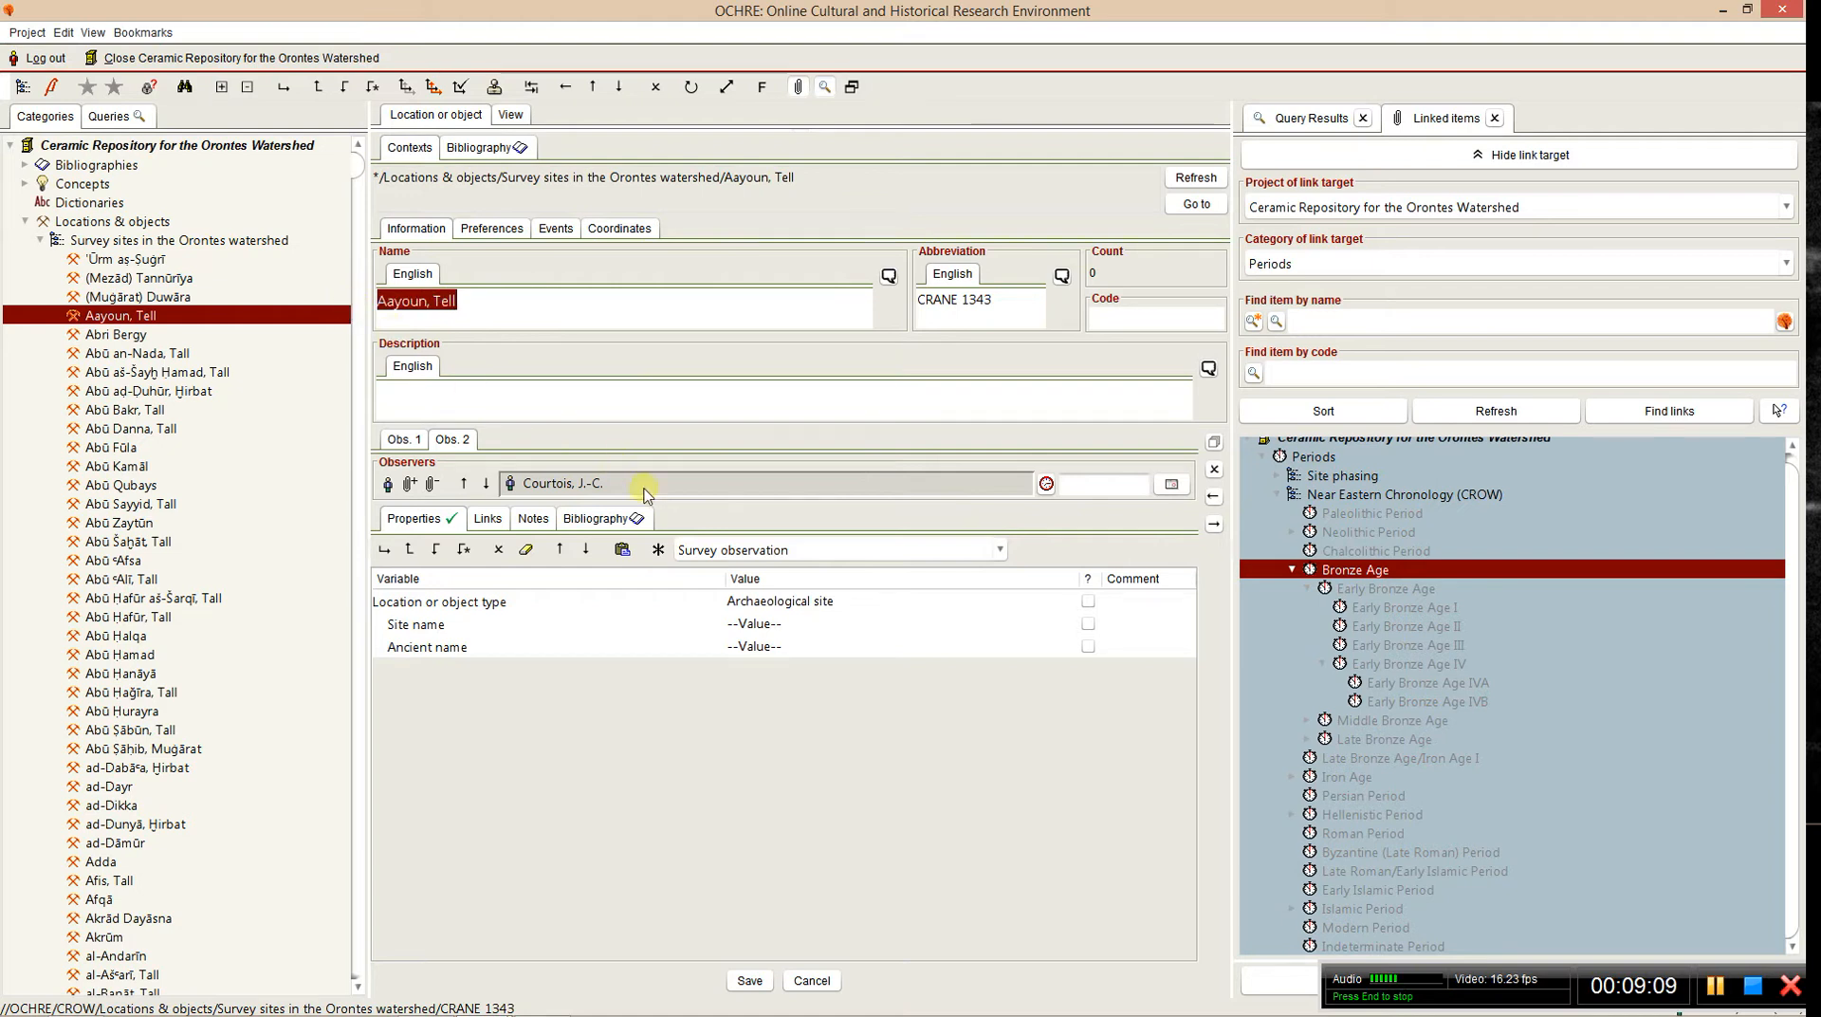
{"action": "left_click", "coordinate": [805, 623]}
{"action": "key", "text": "ctrl+v"}
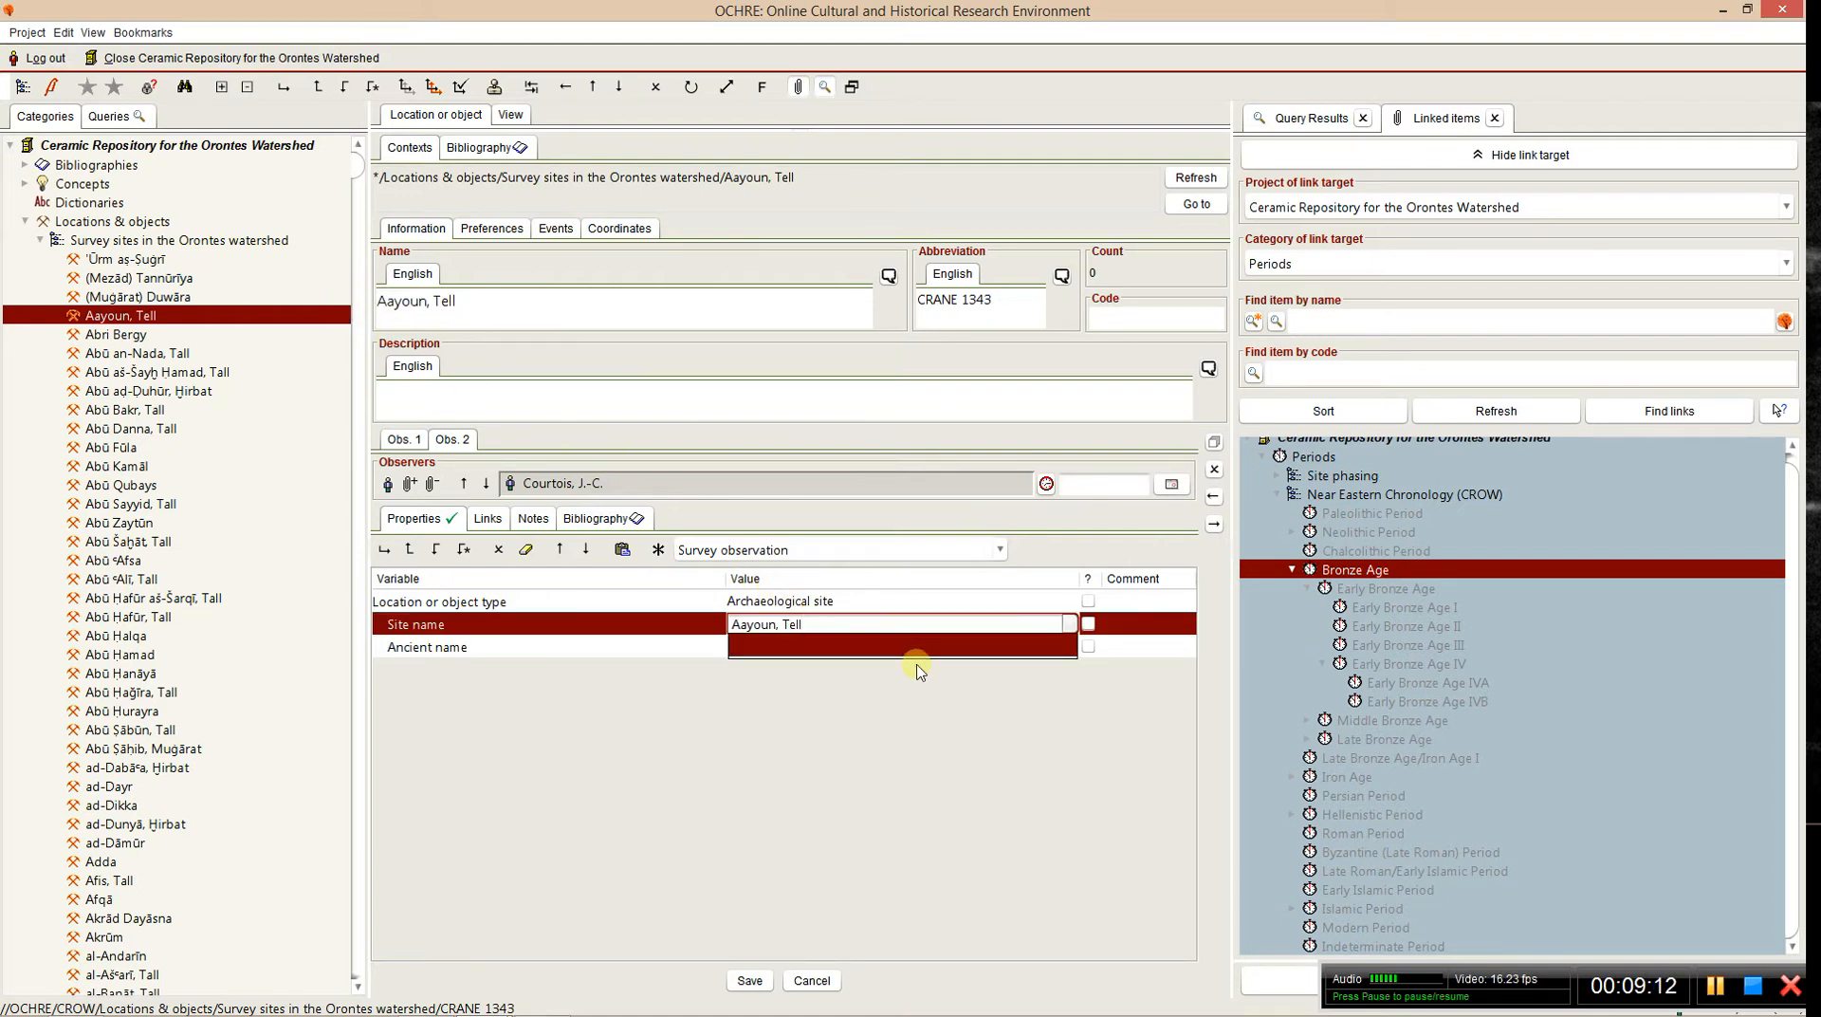
- Delete the empty Ancient name property from the second observation and save the site
{"action": "left_click", "coordinate": [700, 649]}
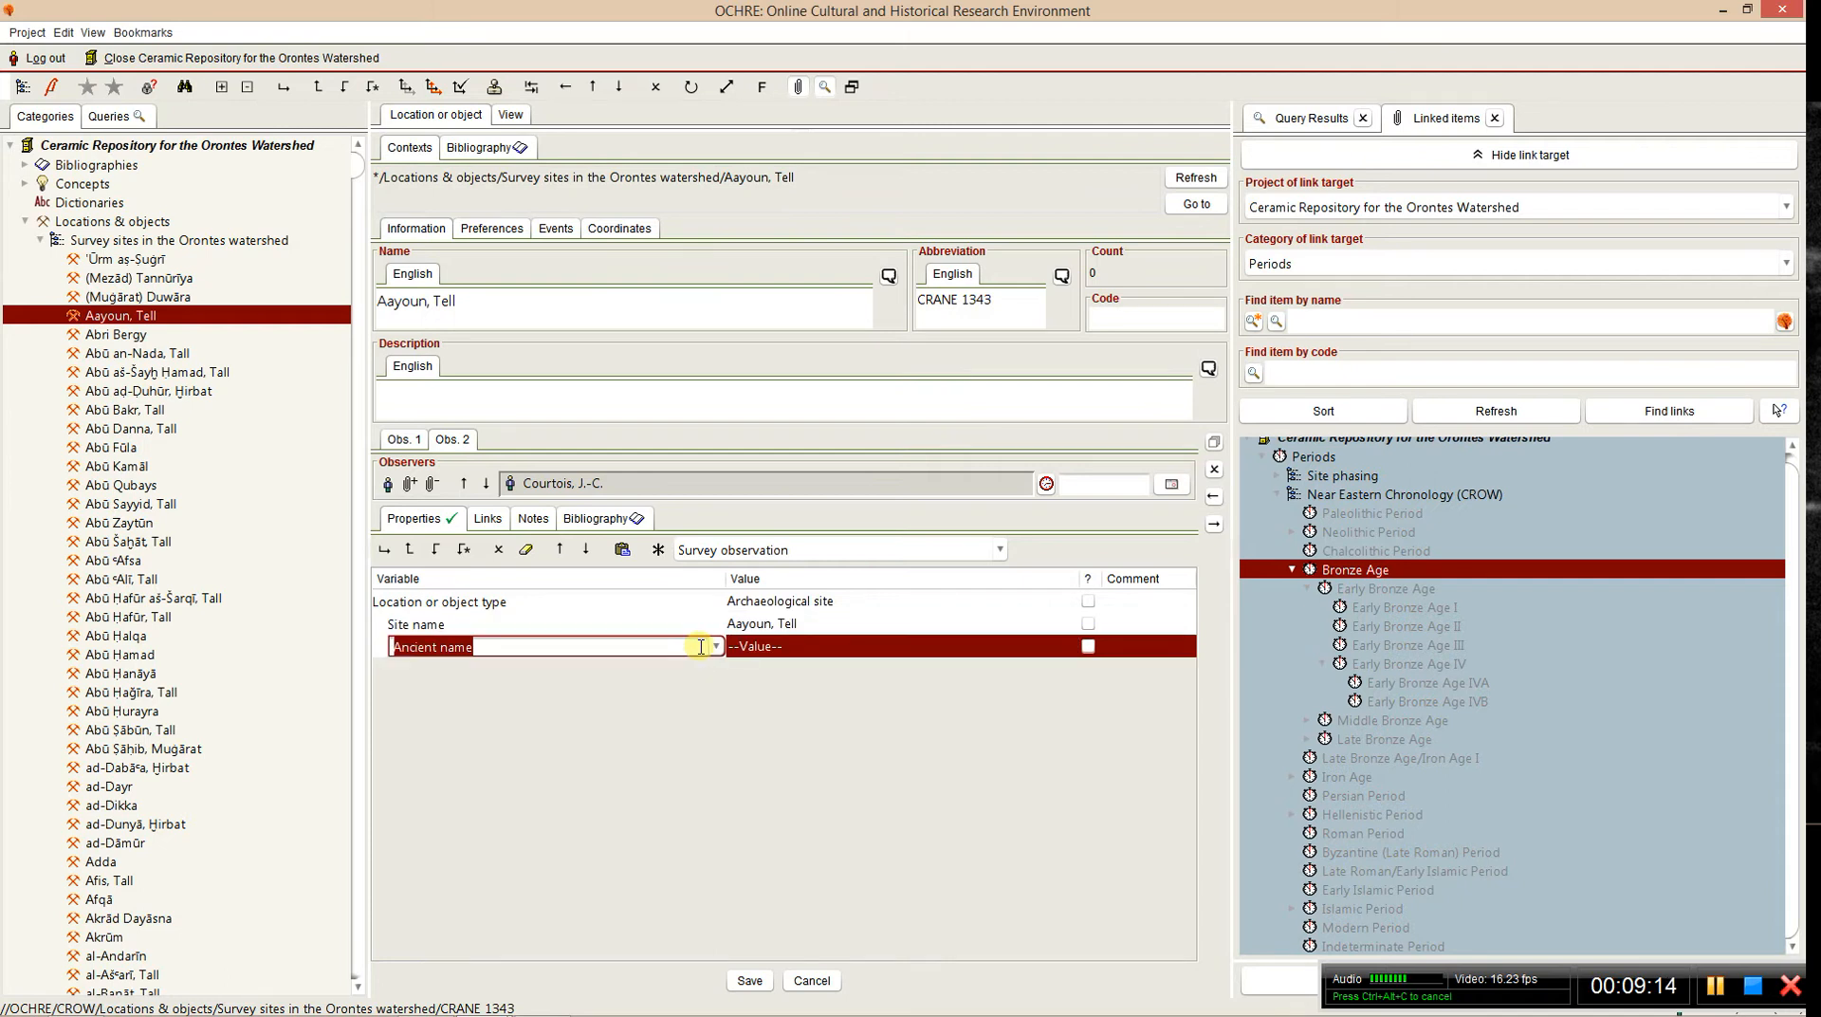
{"action": "left_click", "coordinate": [498, 550]}
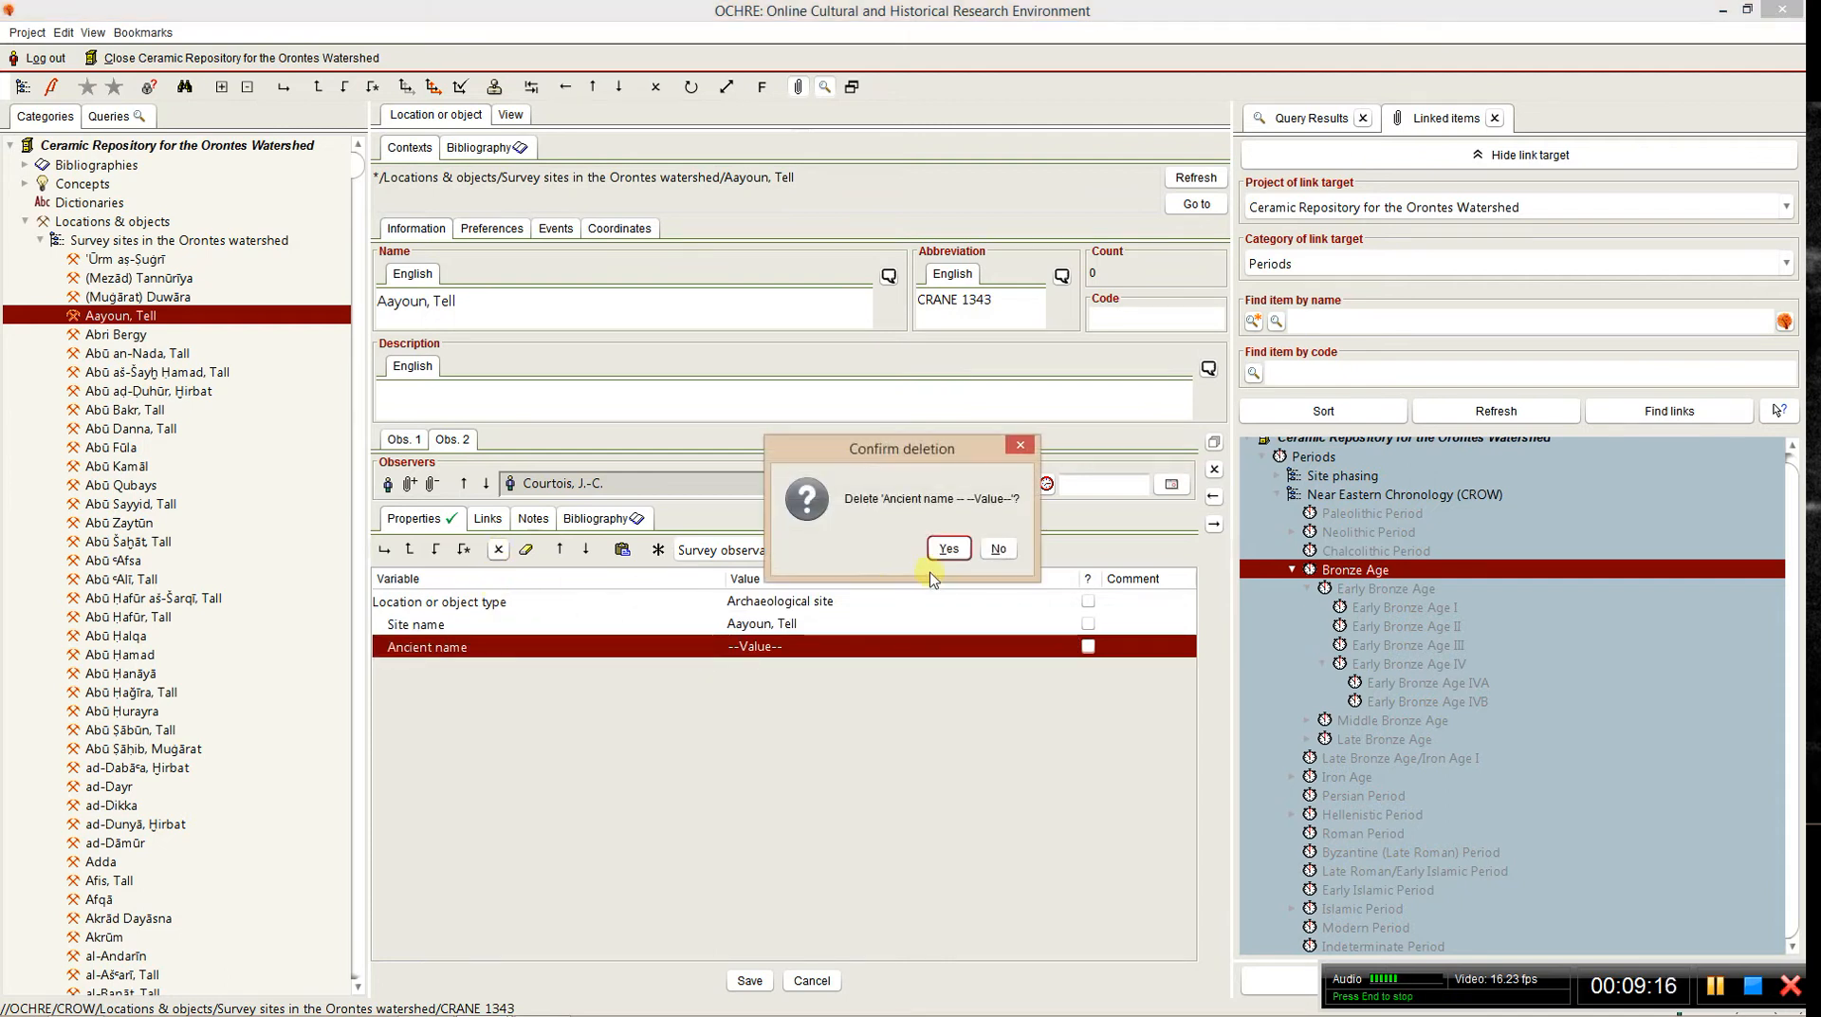
{"action": "left_click", "coordinate": [949, 547]}
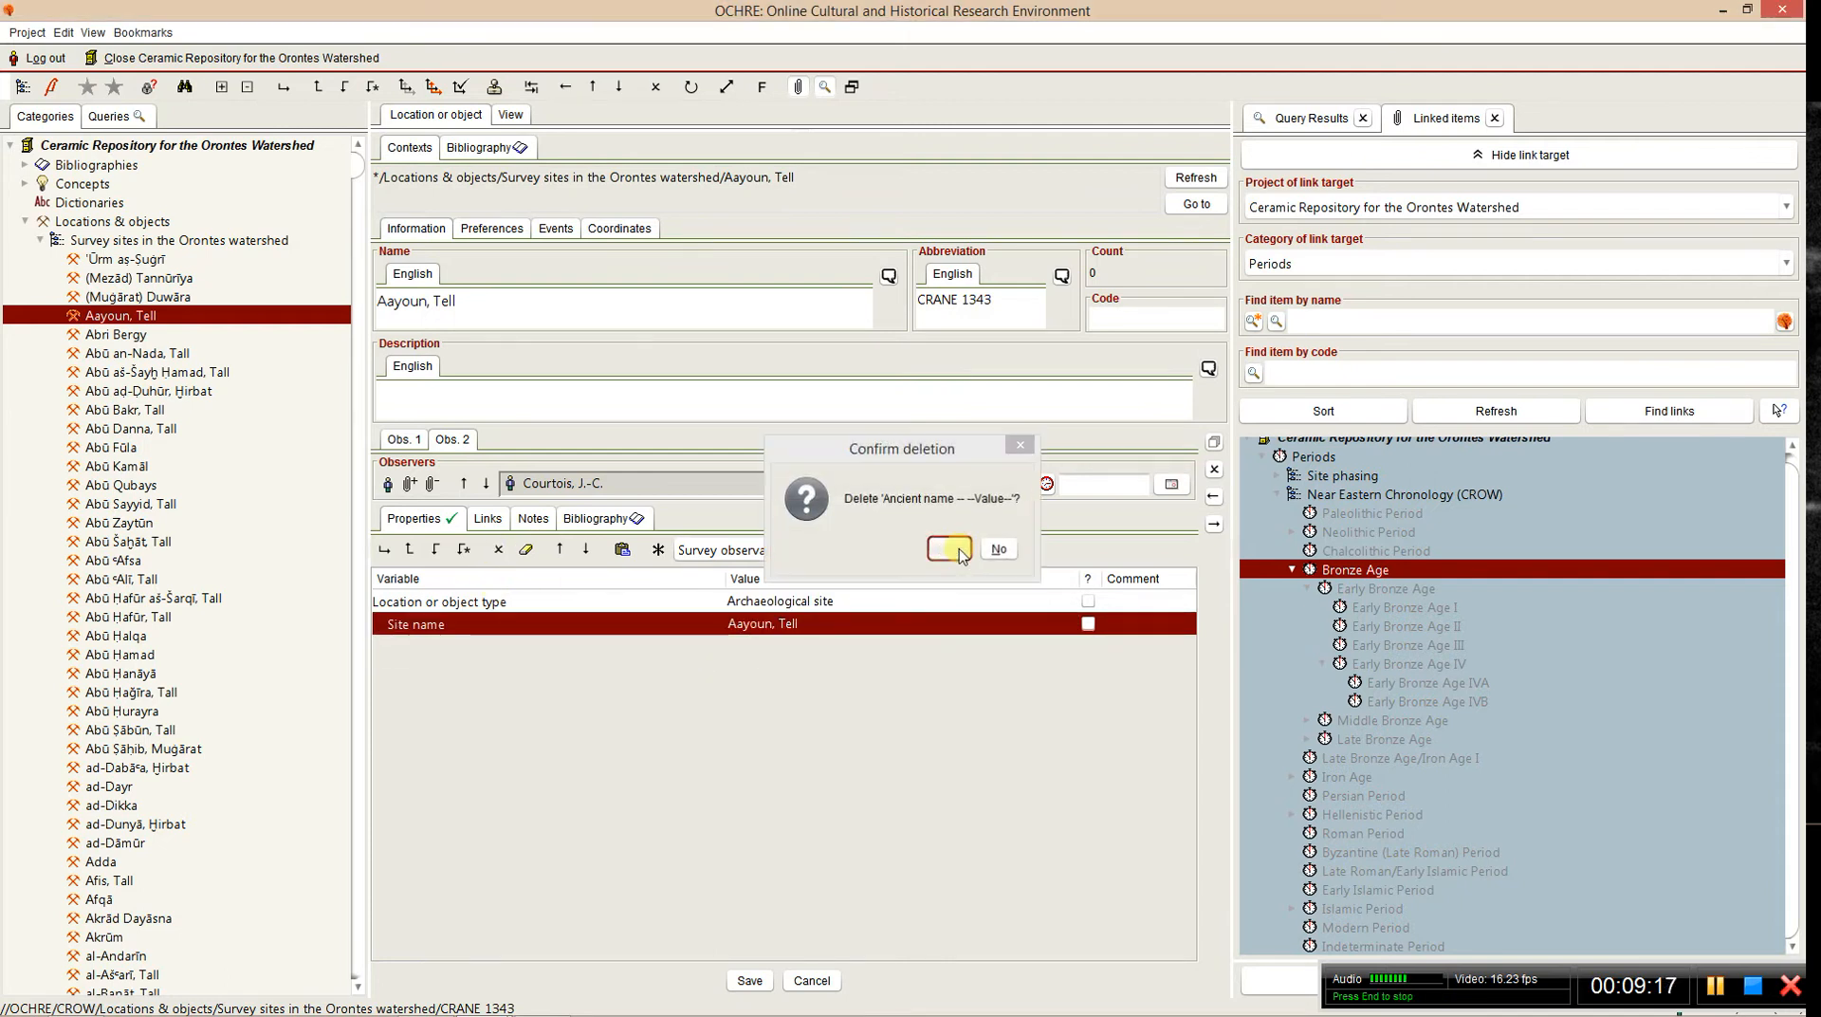
{"action": "left_click", "coordinate": [749, 980]}
- Link the Chalcolithic Period, Early Bronze Age and Middle Bronze Age to the second observation as periods, and refresh the site
{"action": "left_click", "coordinate": [488, 521]}
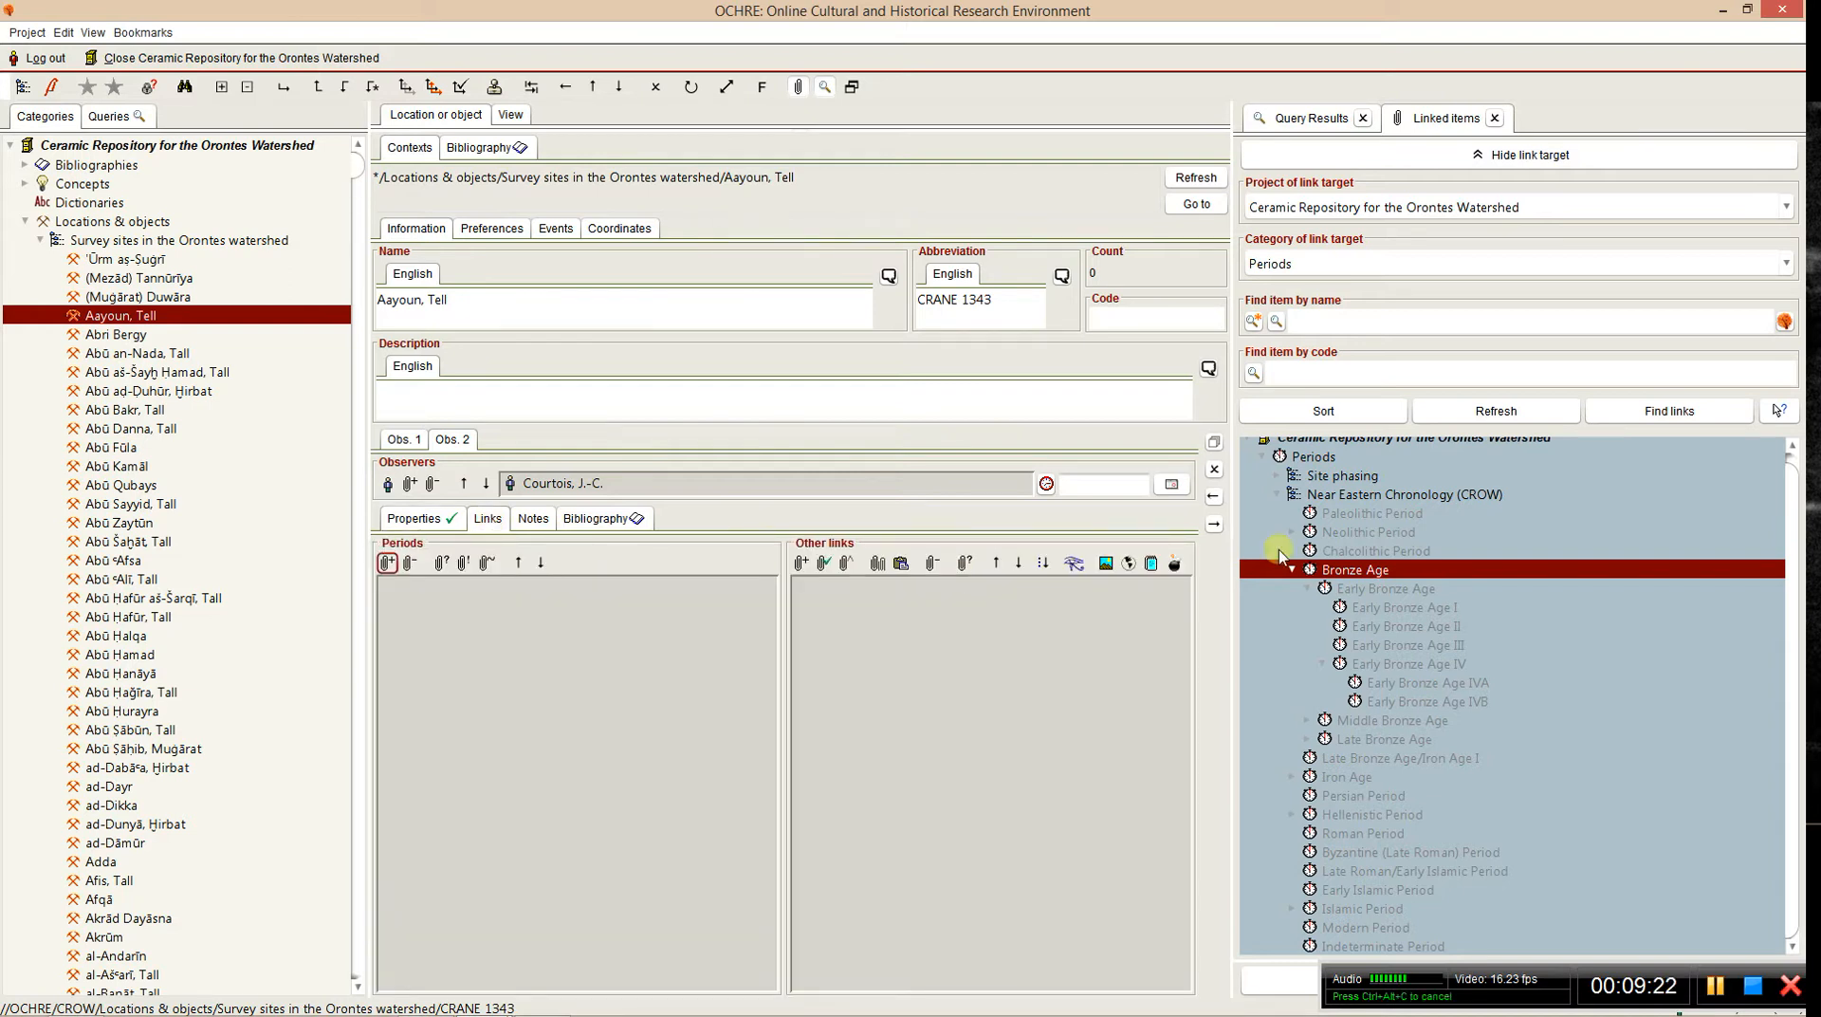
{"action": "left_click", "coordinate": [1365, 548]}
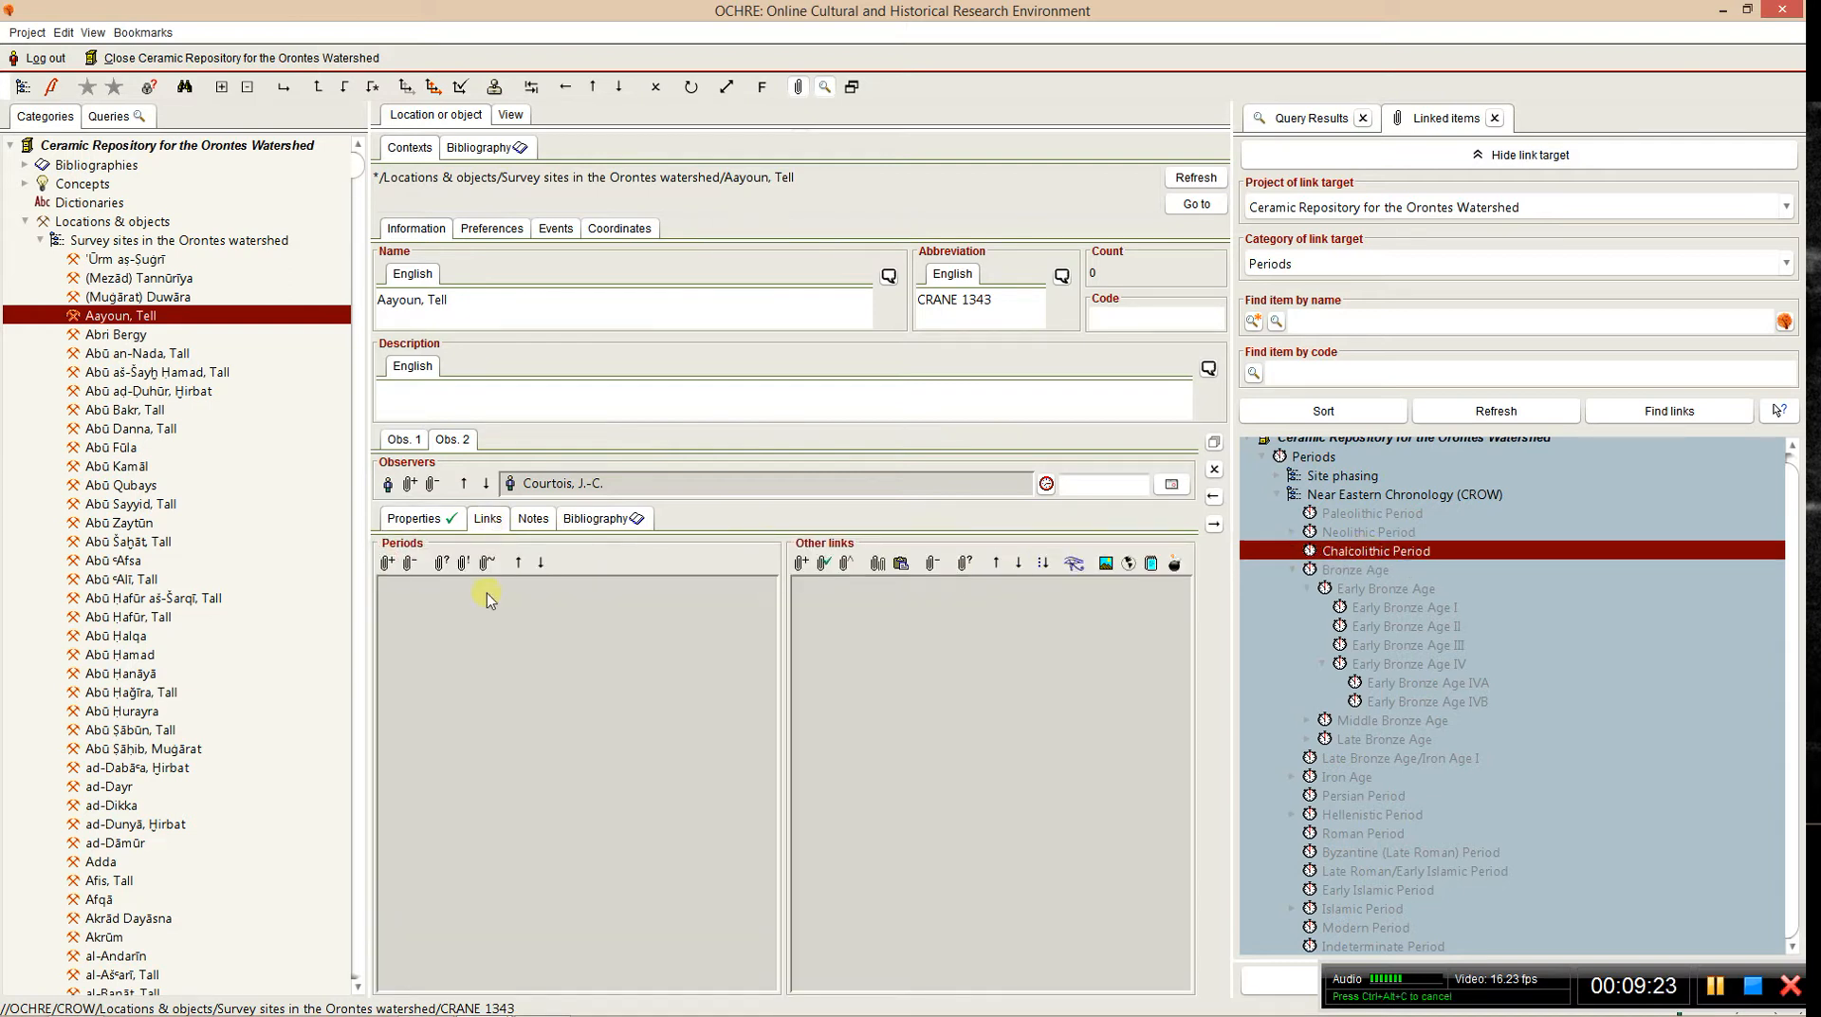
{"action": "left_click", "coordinate": [386, 564]}
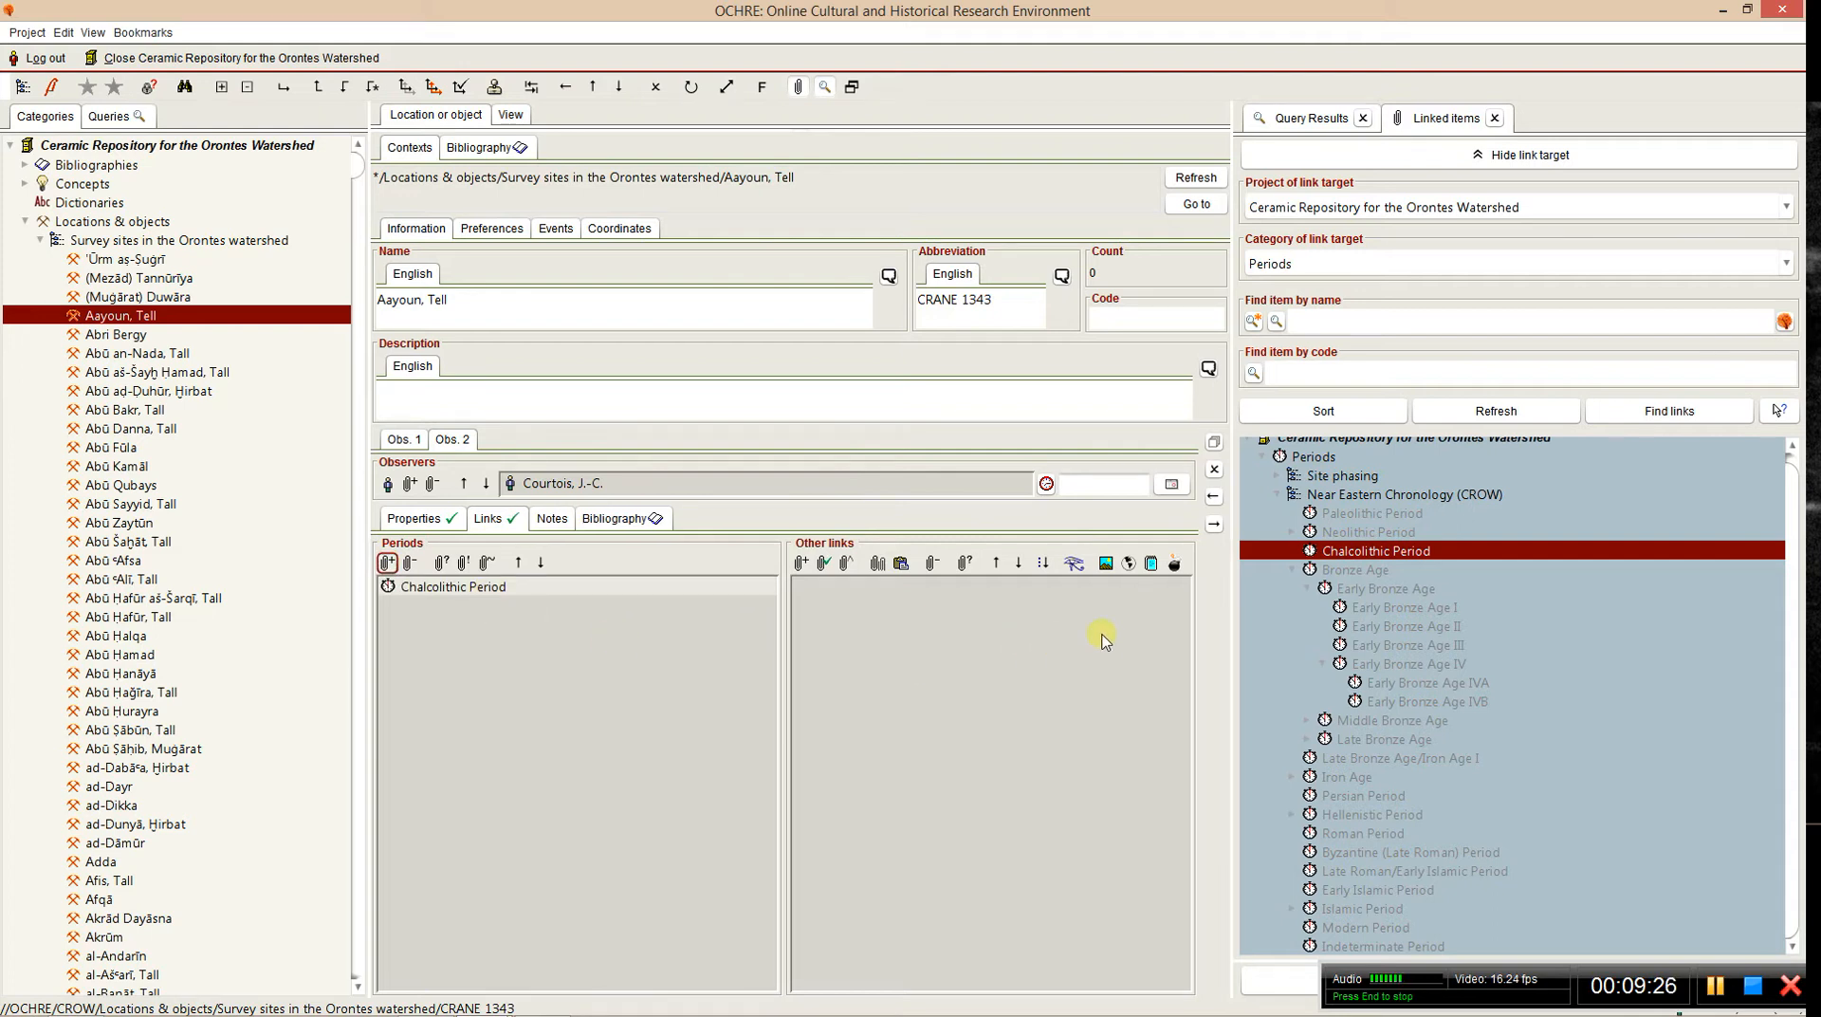
{"action": "left_click", "coordinate": [1337, 590]}
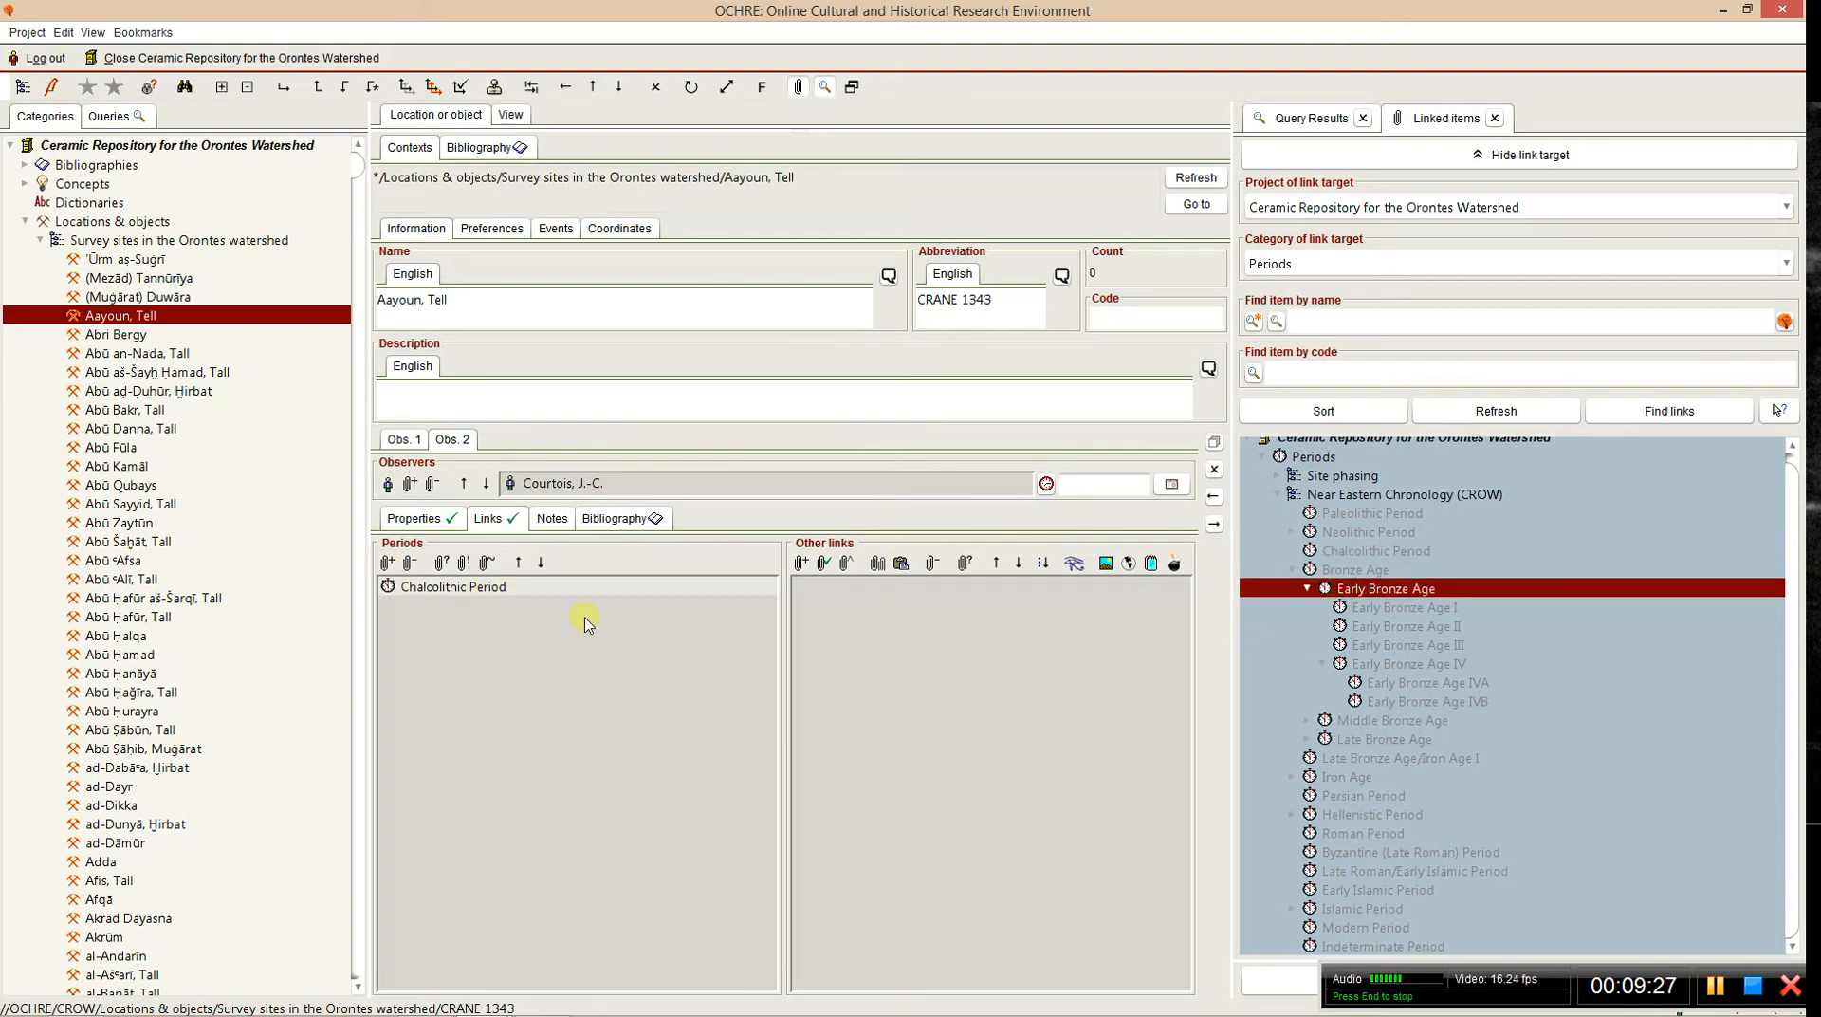
{"action": "left_click", "coordinate": [386, 562]}
{"action": "left_click", "coordinate": [1368, 722]}
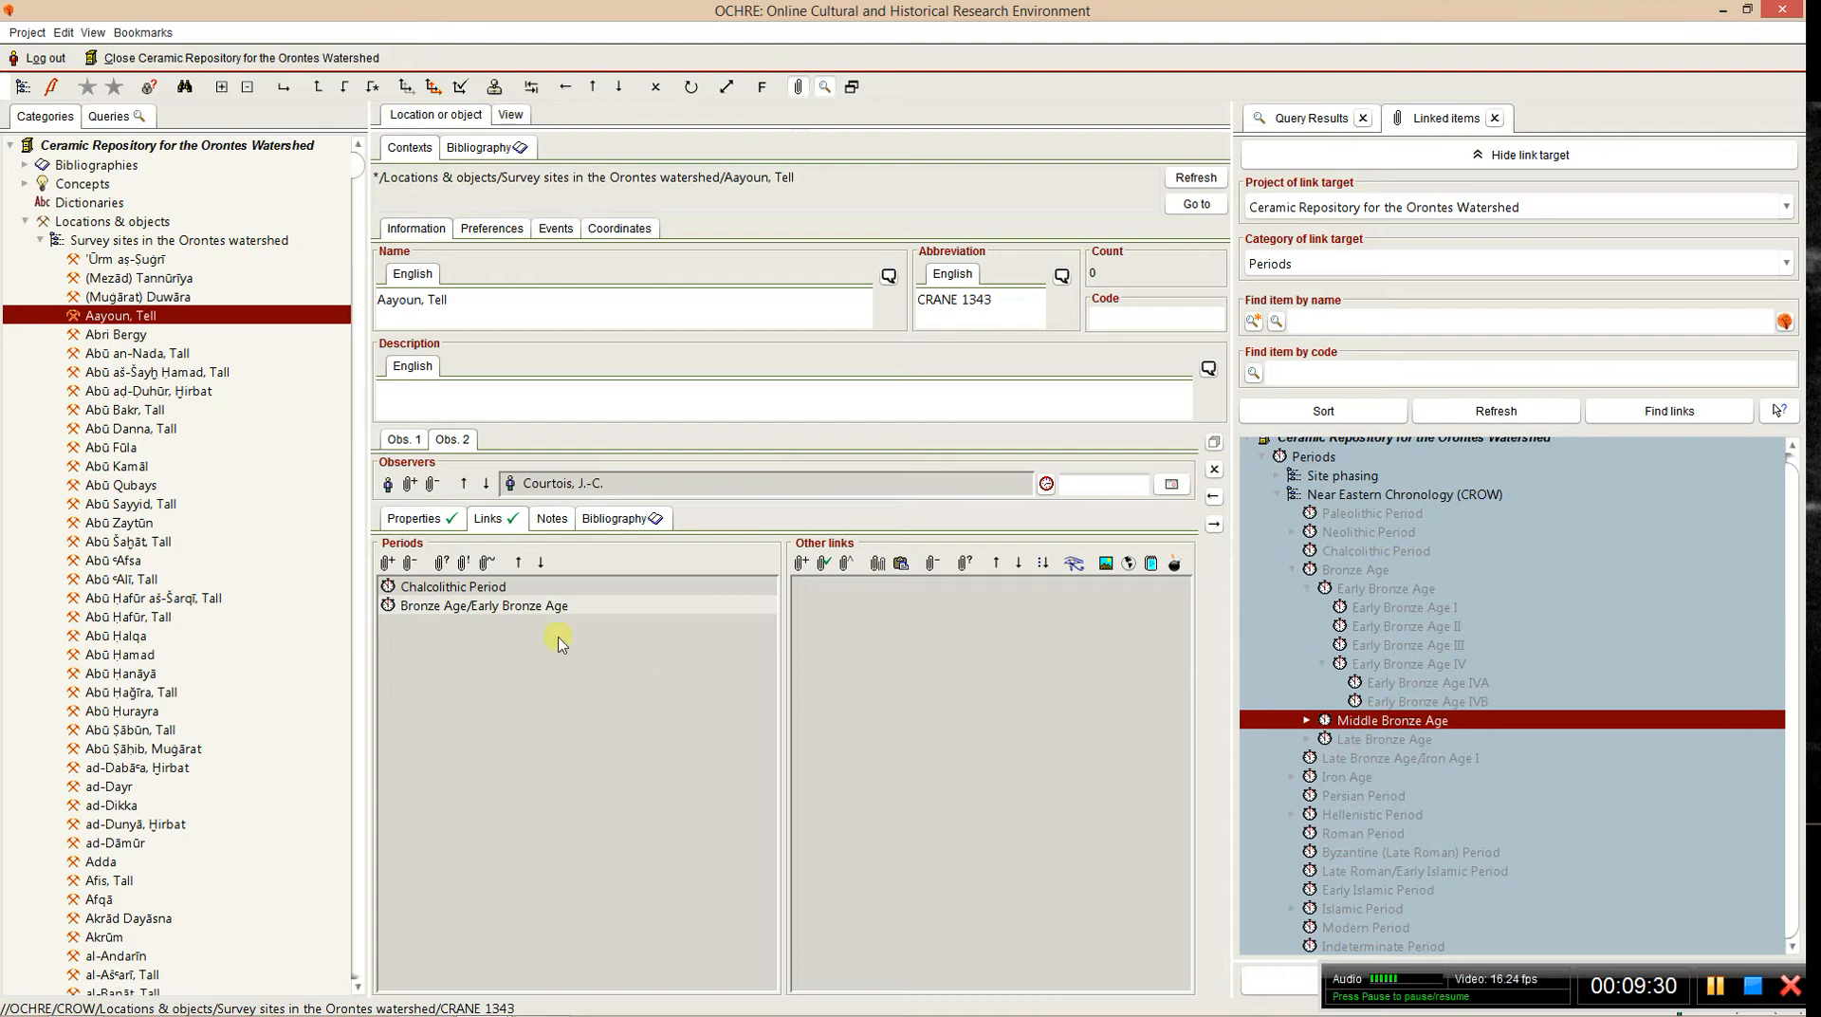
{"action": "left_click", "coordinate": [387, 563]}
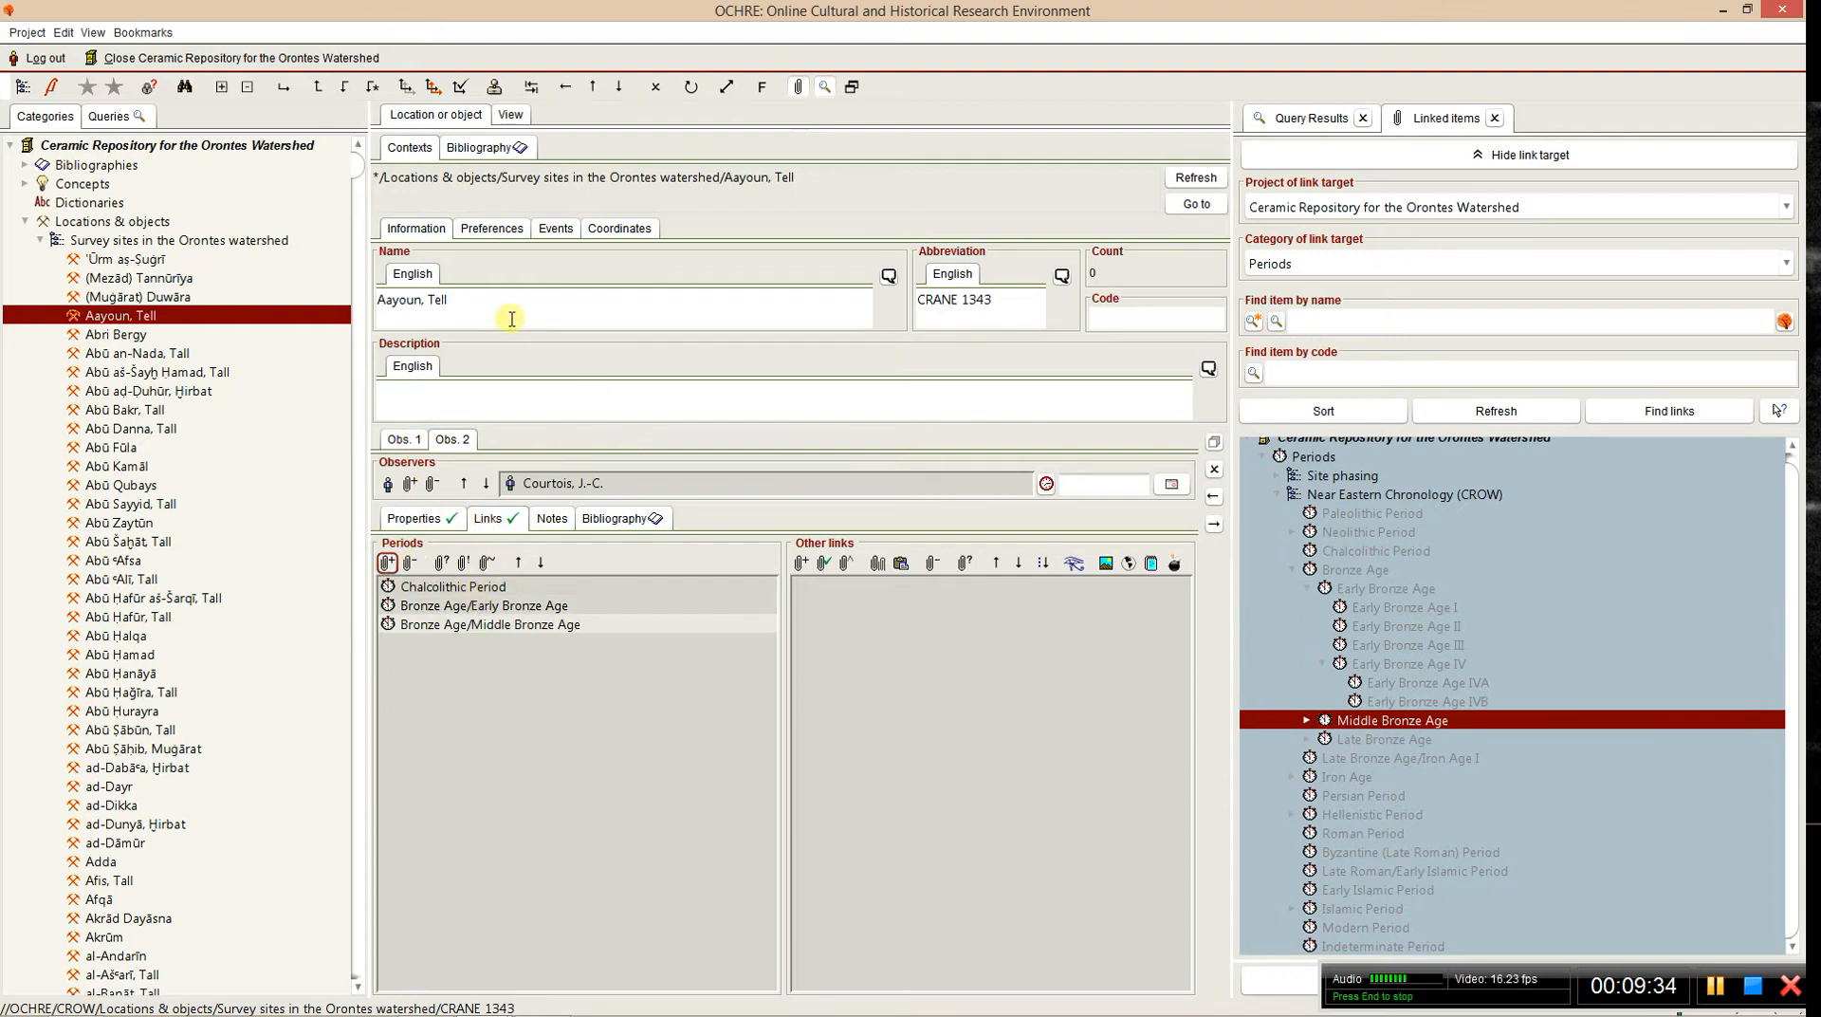
{"action": "left_click", "coordinate": [692, 88]}
- Review Aayoun, Tell's formatted view, its geographical coordinate fields and its two observations
{"action": "left_click", "coordinate": [509, 115]}
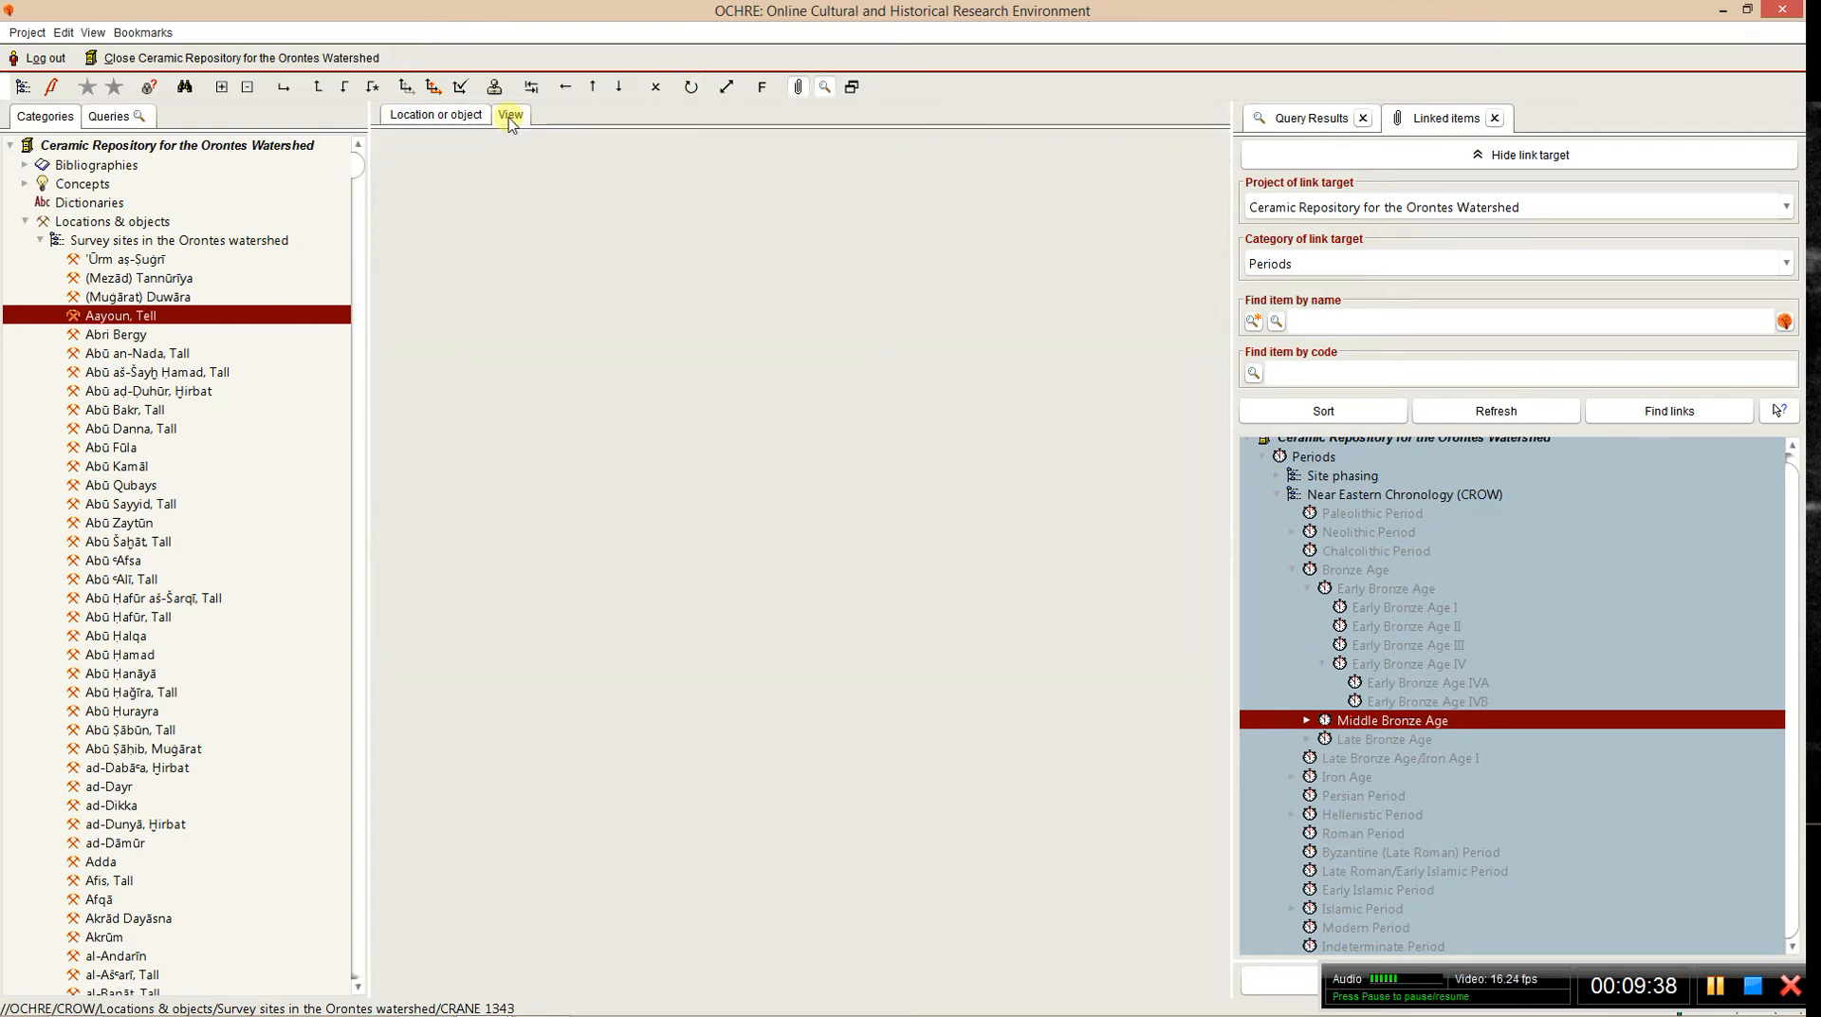
{"action": "left_click", "coordinate": [448, 116]}
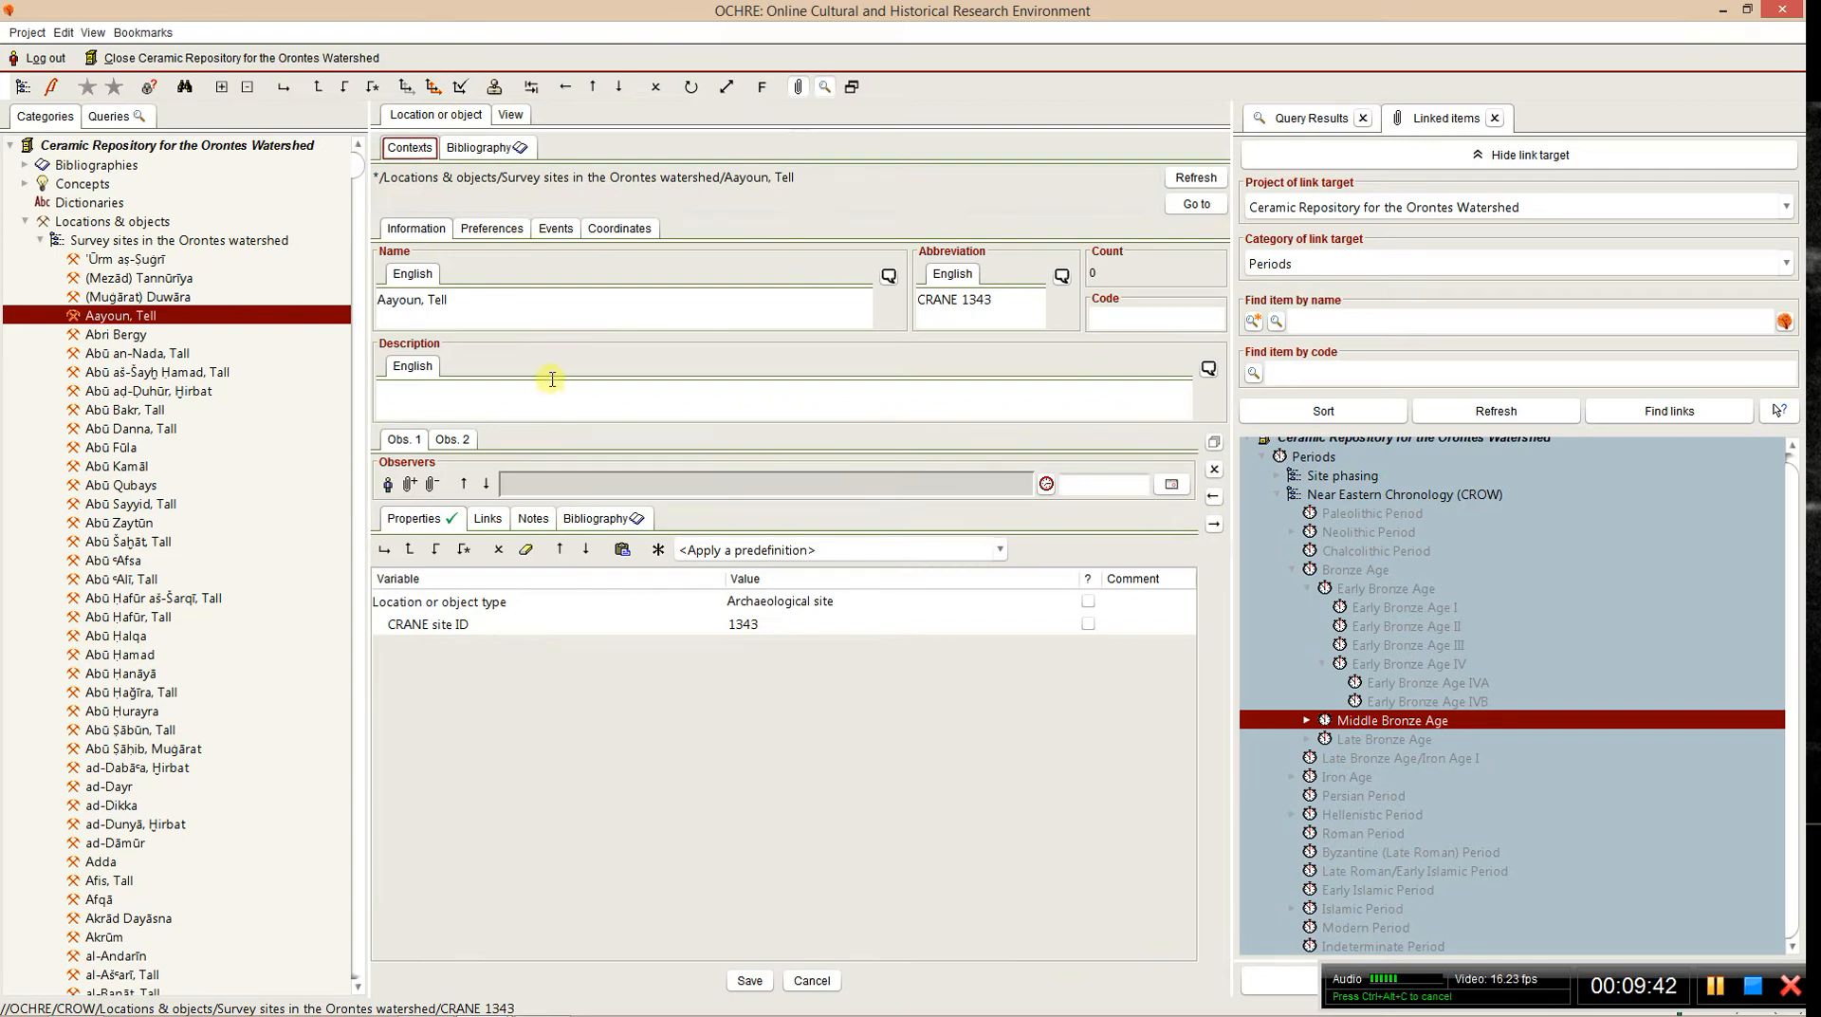
{"action": "left_click", "coordinate": [616, 229]}
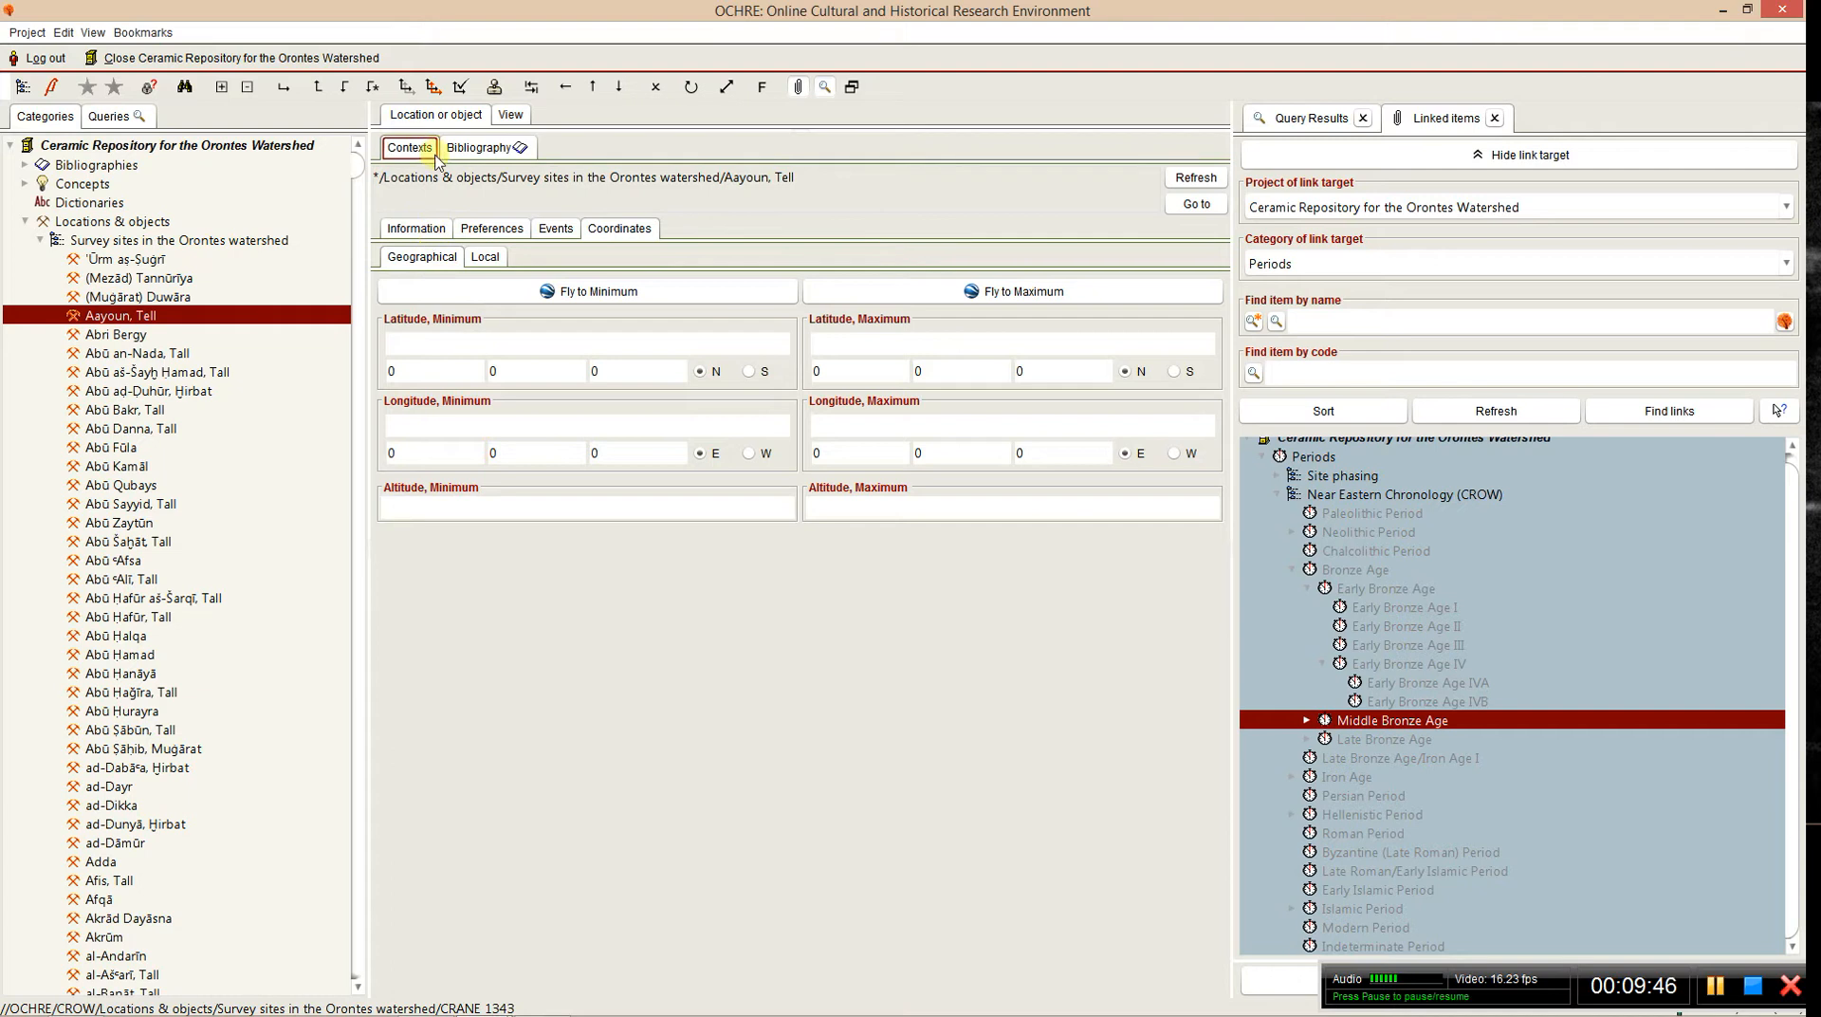
{"action": "left_click", "coordinate": [429, 230]}
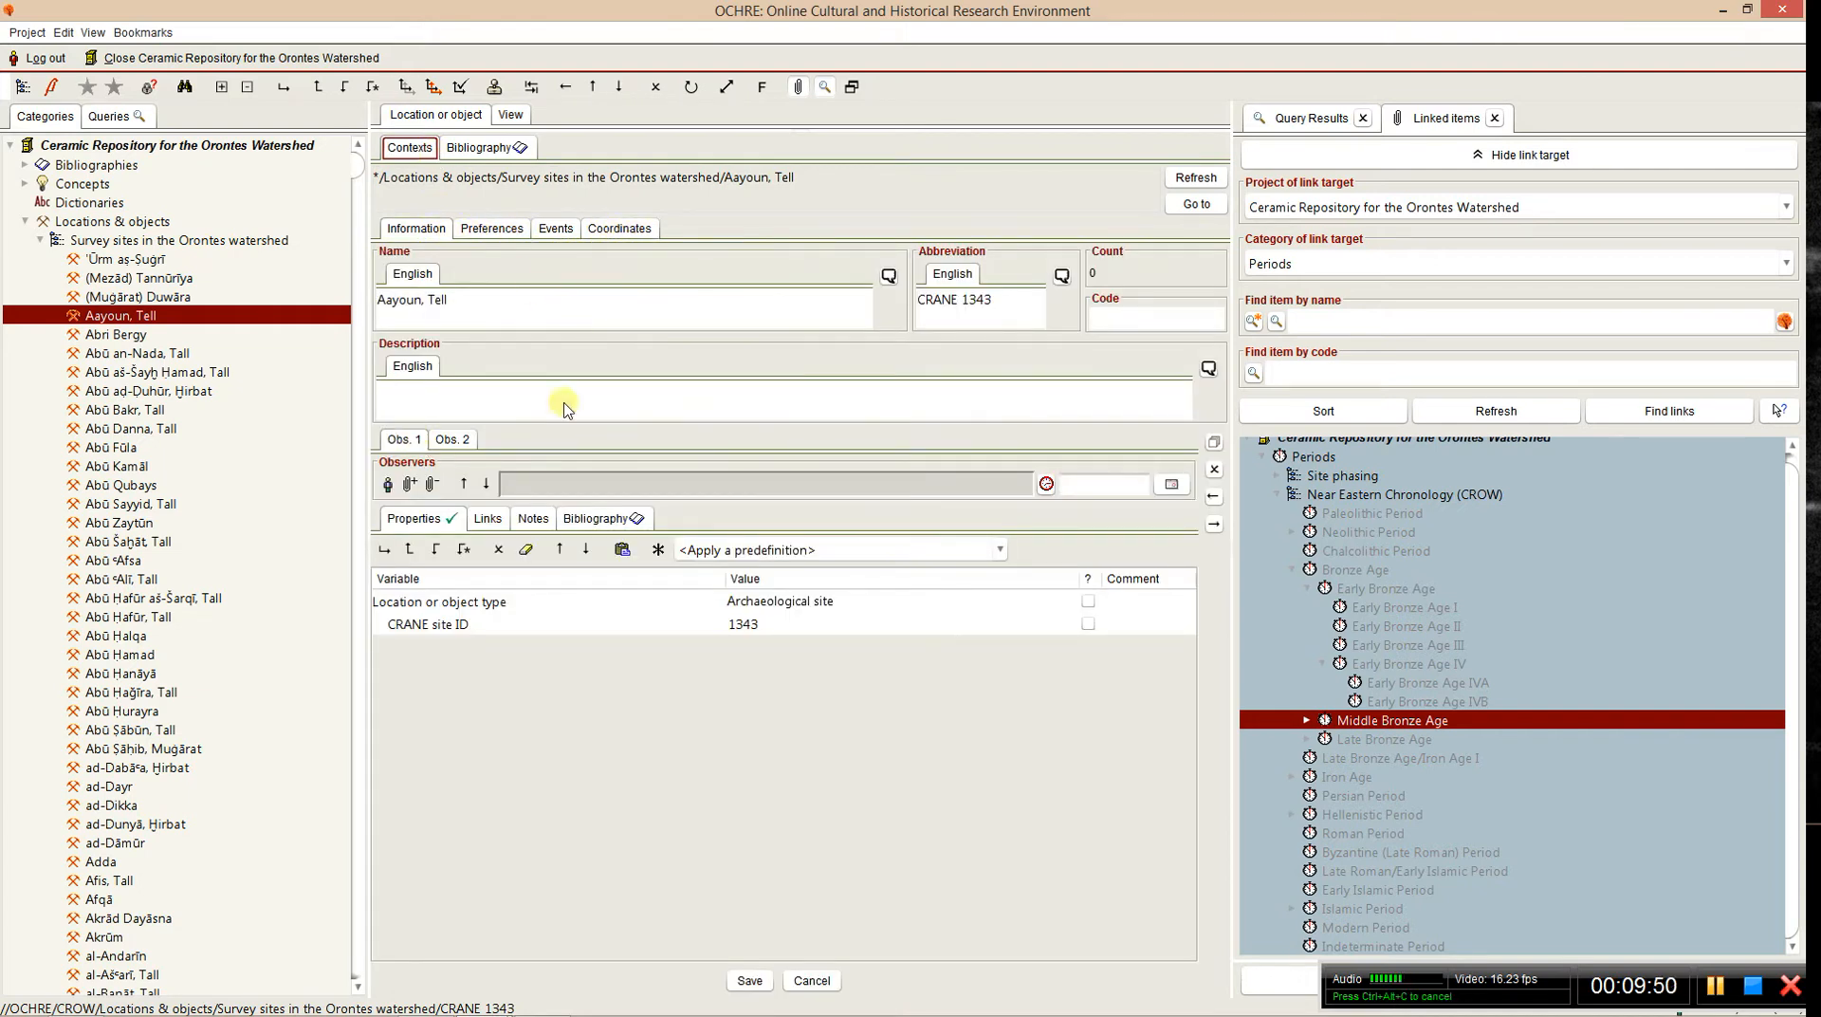
{"action": "left_click", "coordinate": [409, 439]}
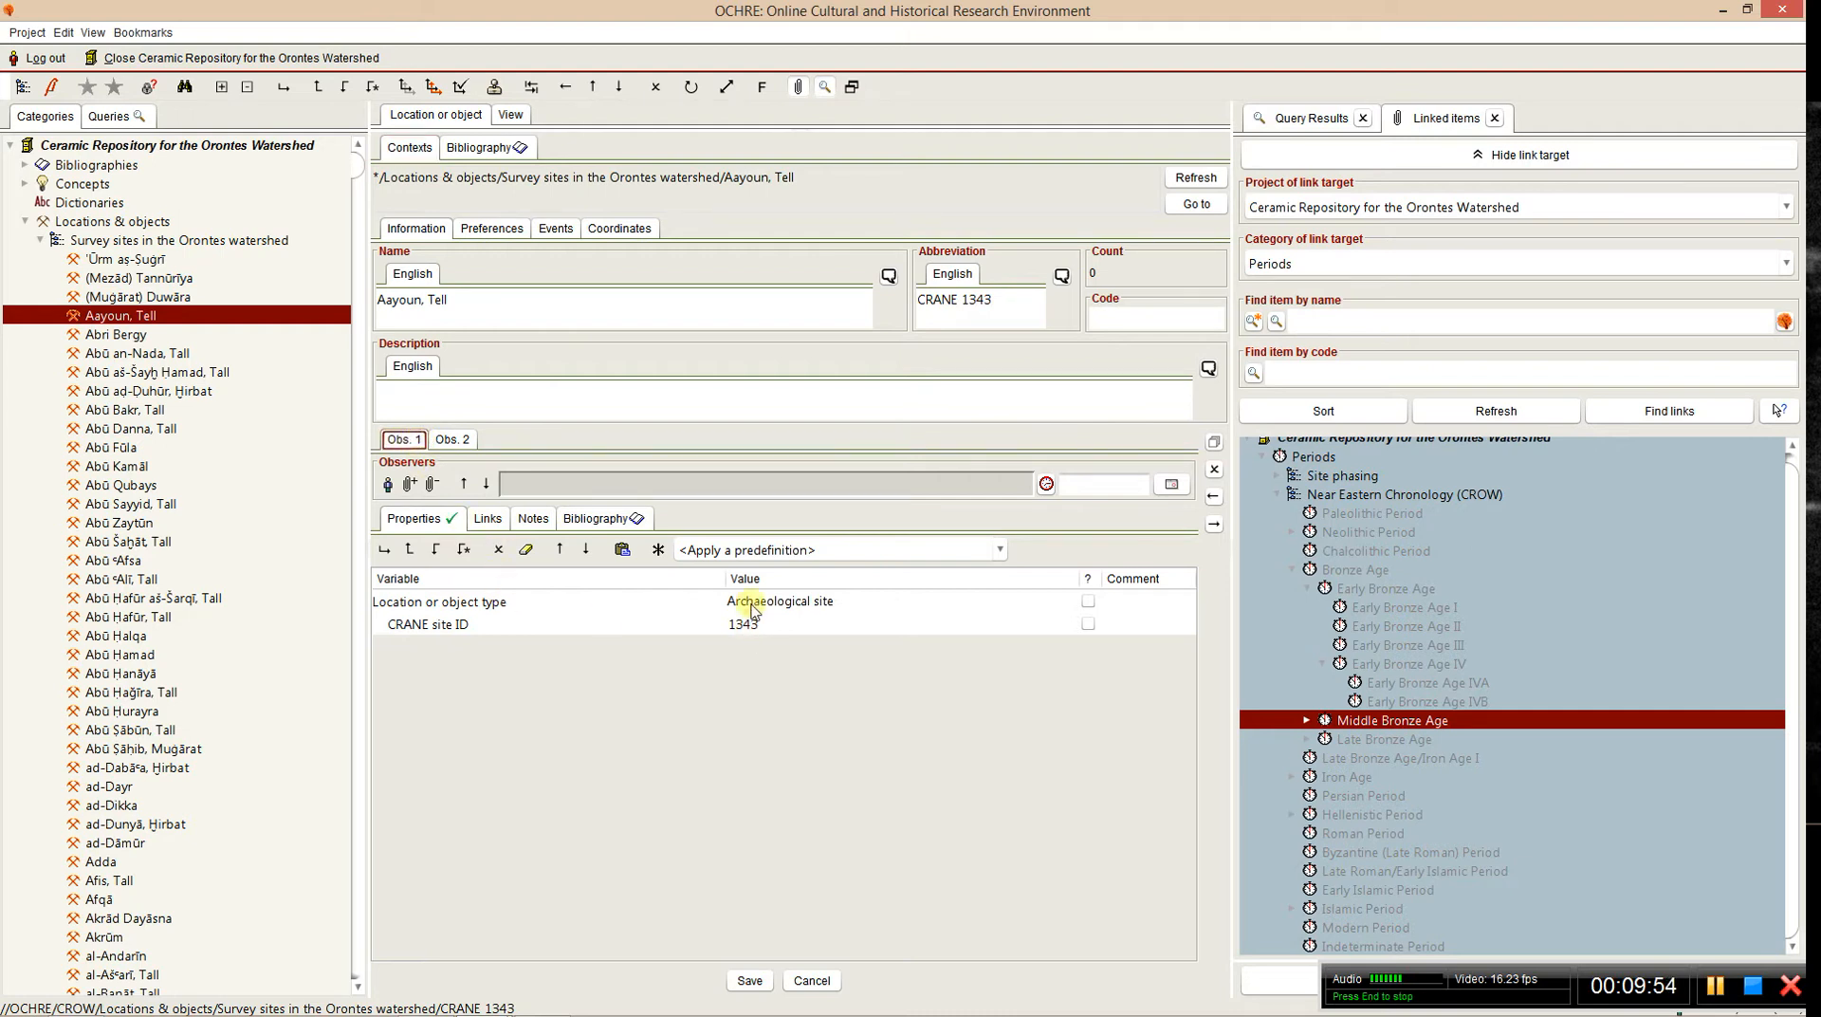
{"action": "left_click", "coordinate": [452, 439]}
{"action": "left_click", "coordinate": [404, 441]}
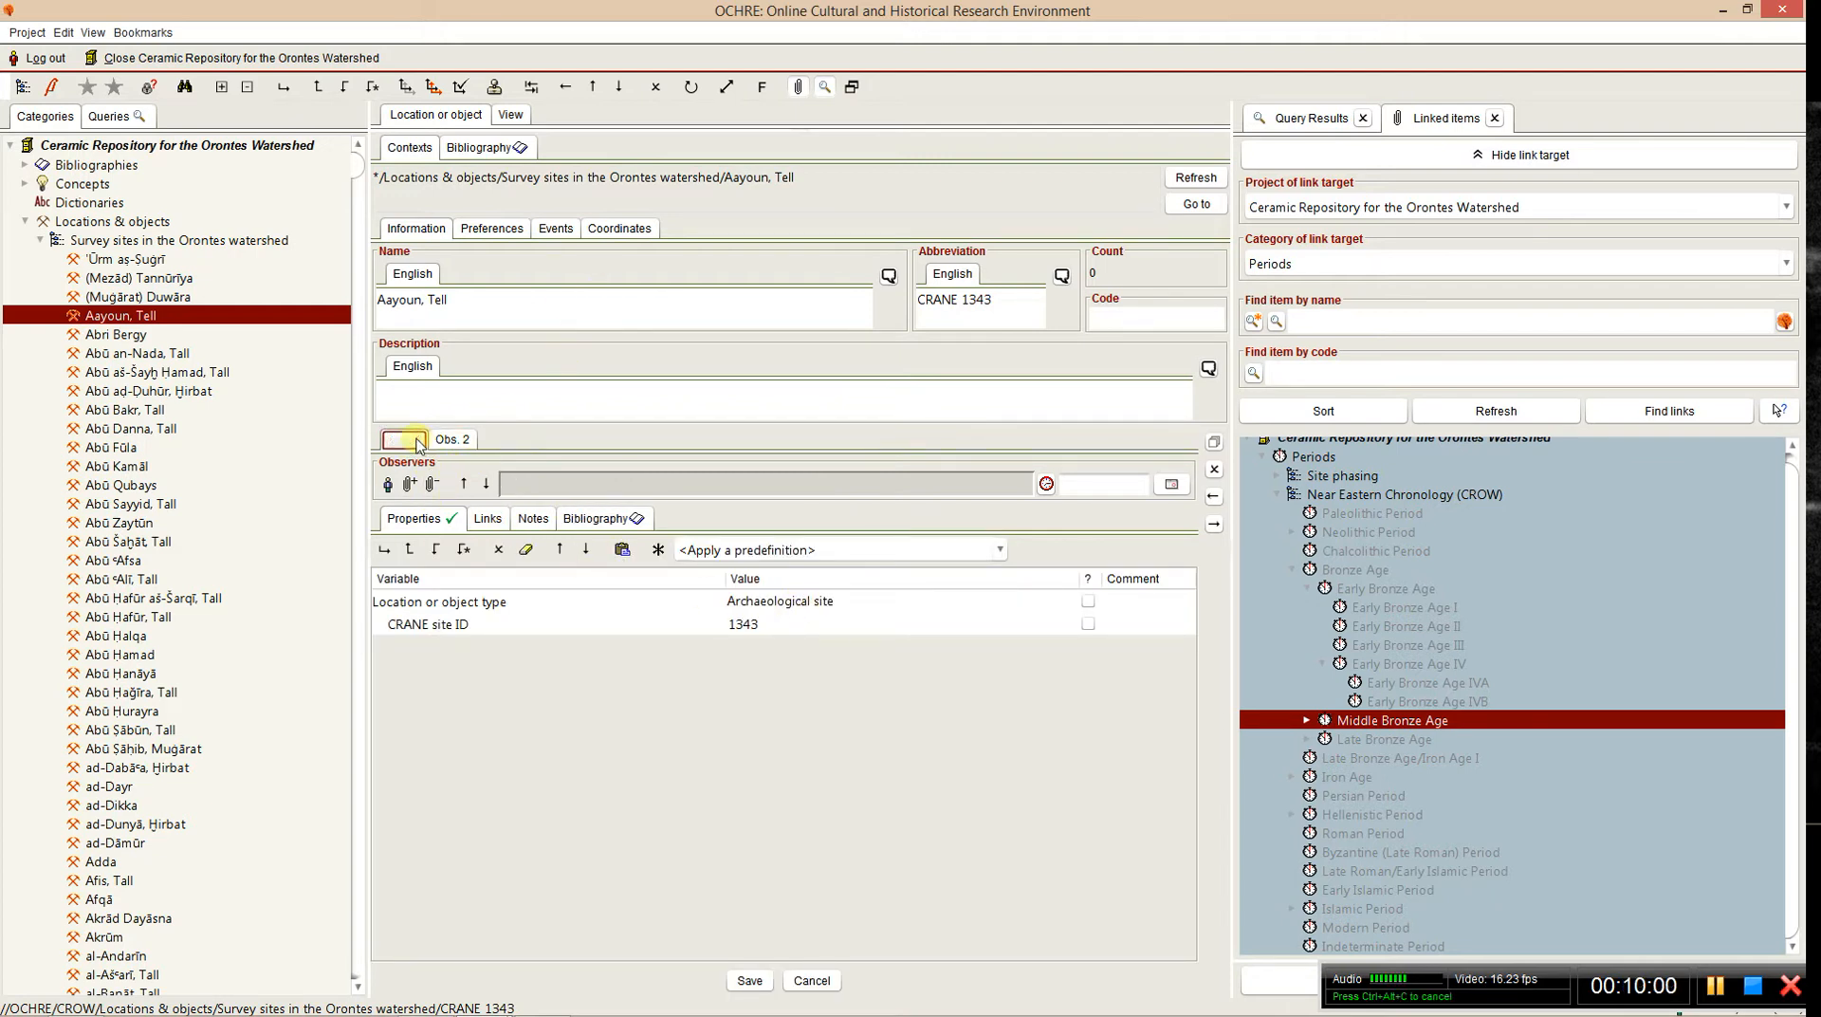
{"action": "left_click", "coordinate": [412, 445]}
- Set Aayoun, Tell's minimum latitude to 35° 16′ 10.27″ N in its geographical coordinates
{"action": "left_click", "coordinate": [606, 230]}
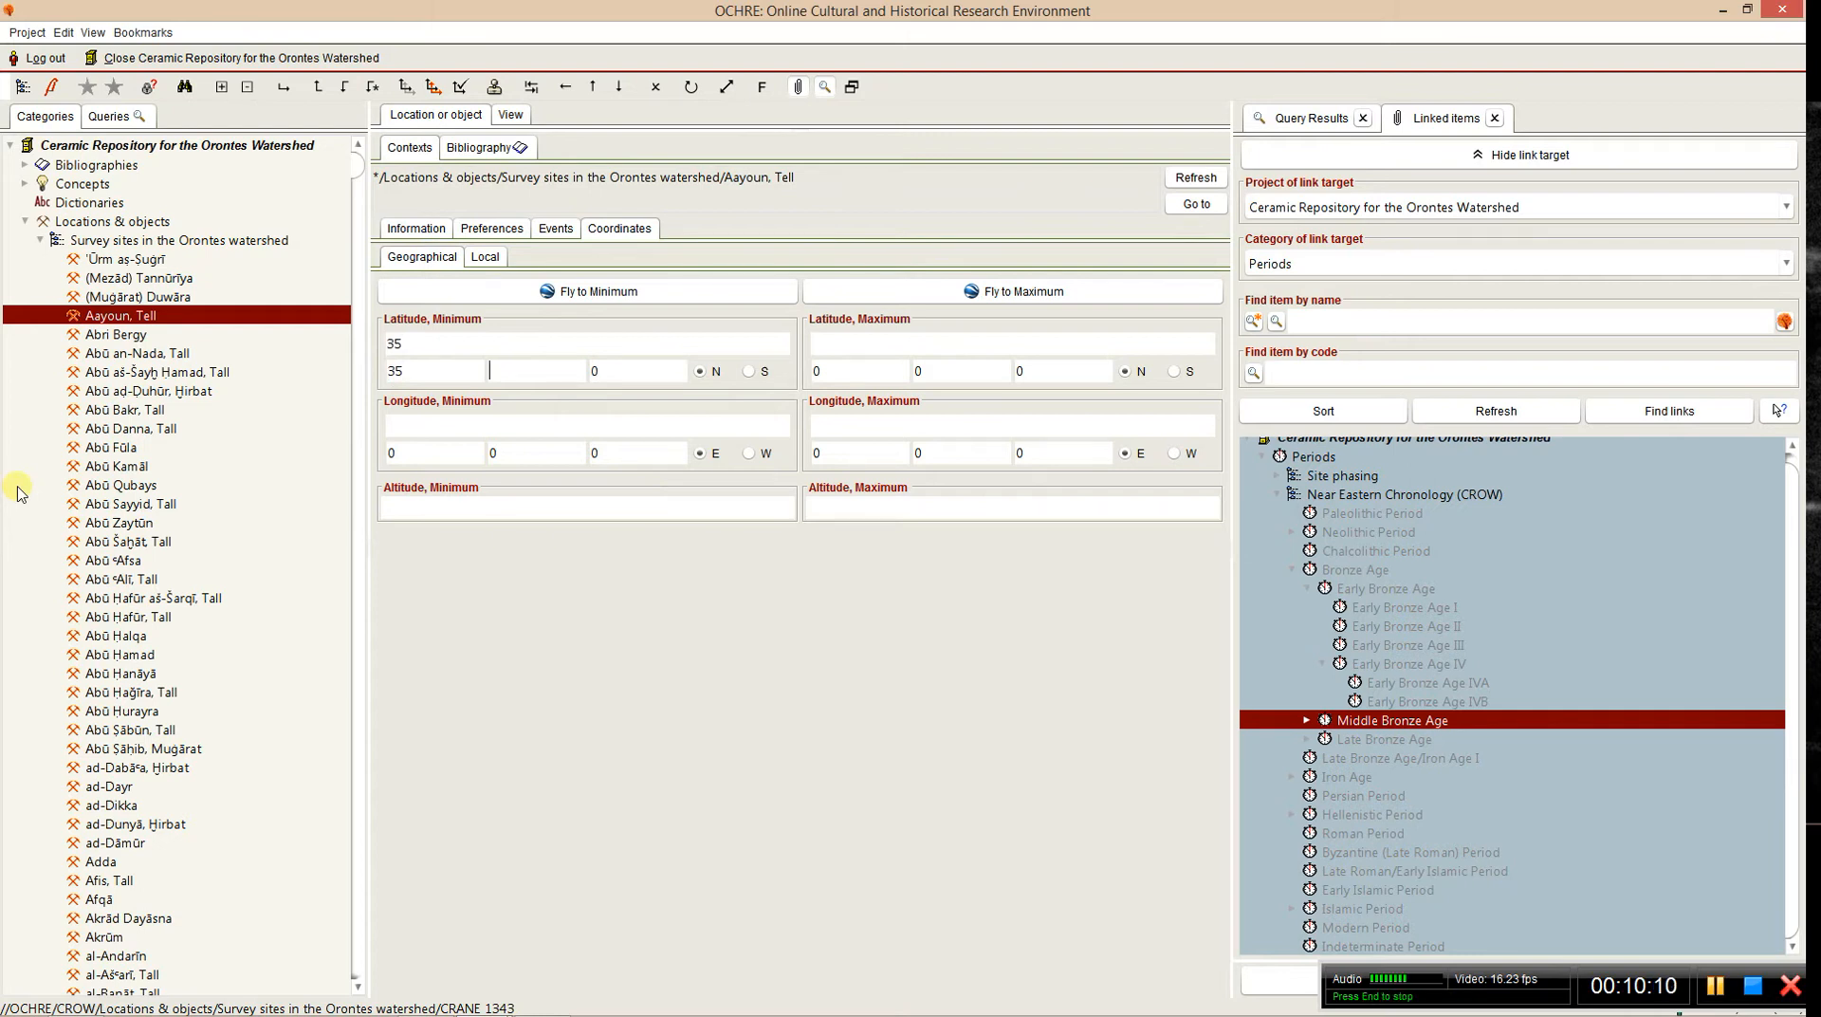
{"action": "type", "text": "16"}
{"action": "key", "text": "Tab"}
{"action": "key", "text": "Delete"}
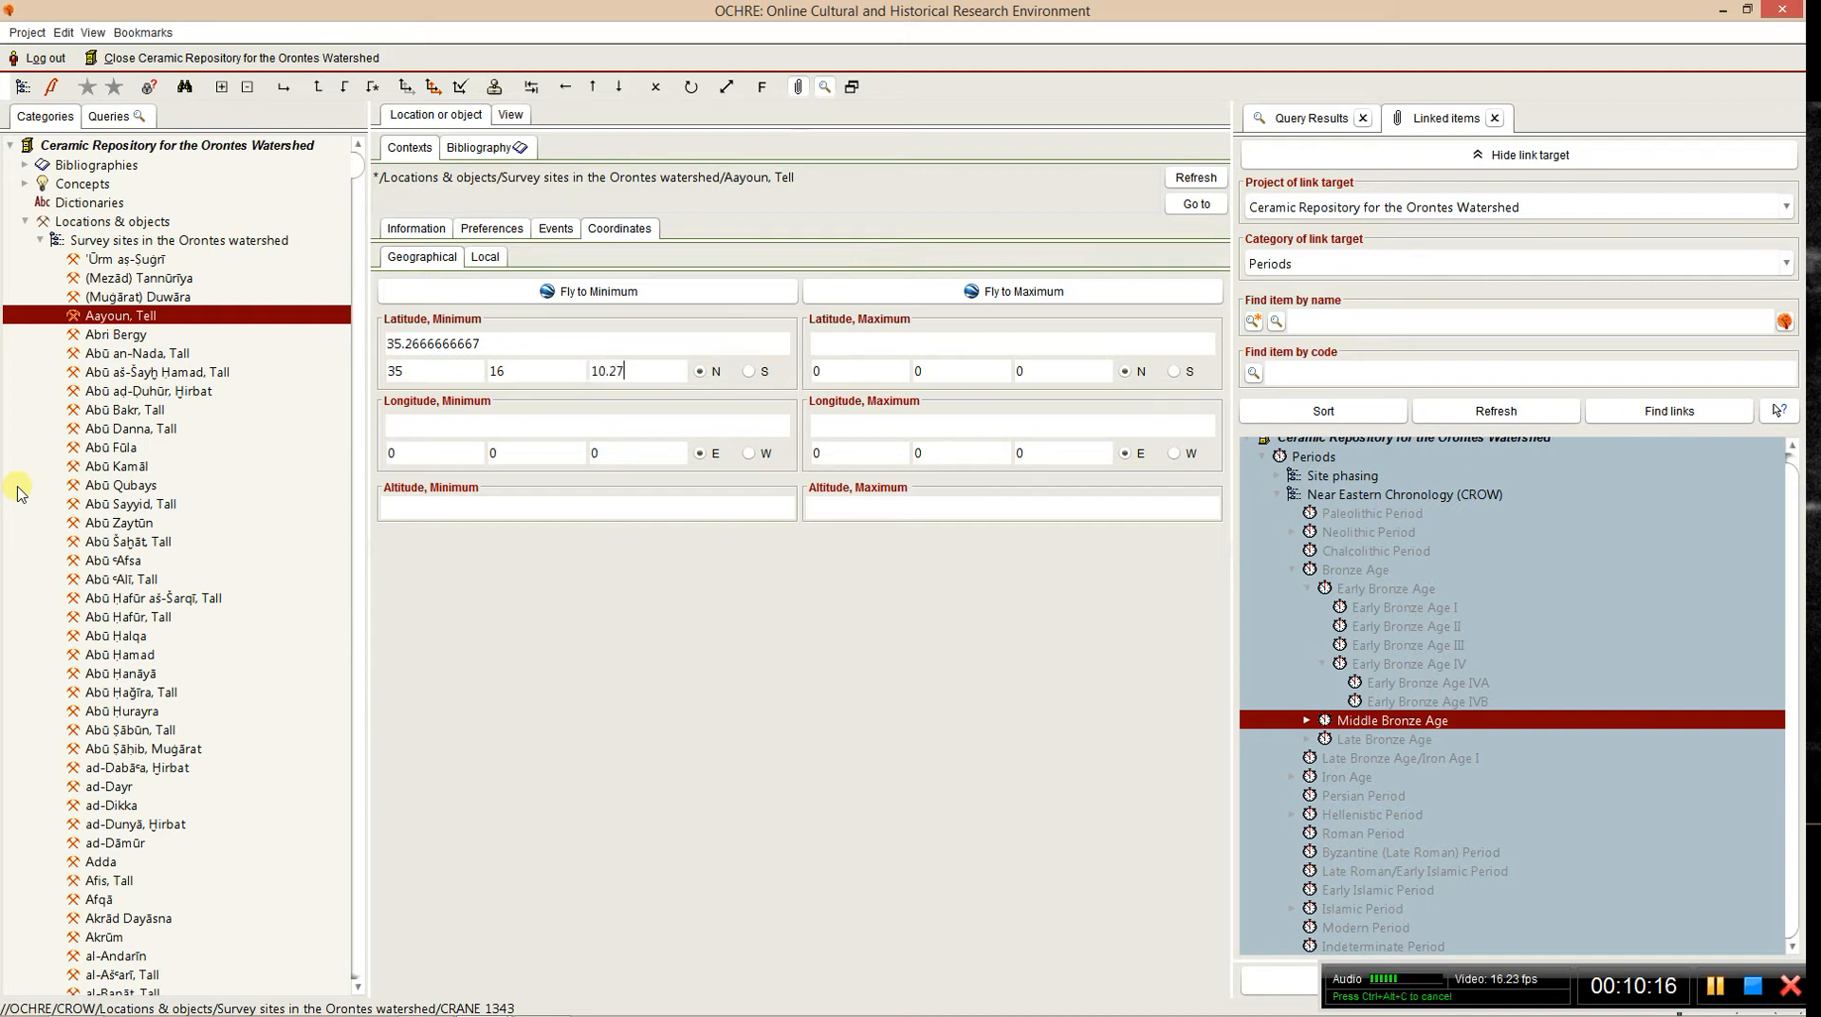
- Set the minimum longitude to 36° 31′ 15.96″ E and return to the site's general information
{"action": "left_click", "coordinate": [428, 451]}
{"action": "type", "text": "36"}
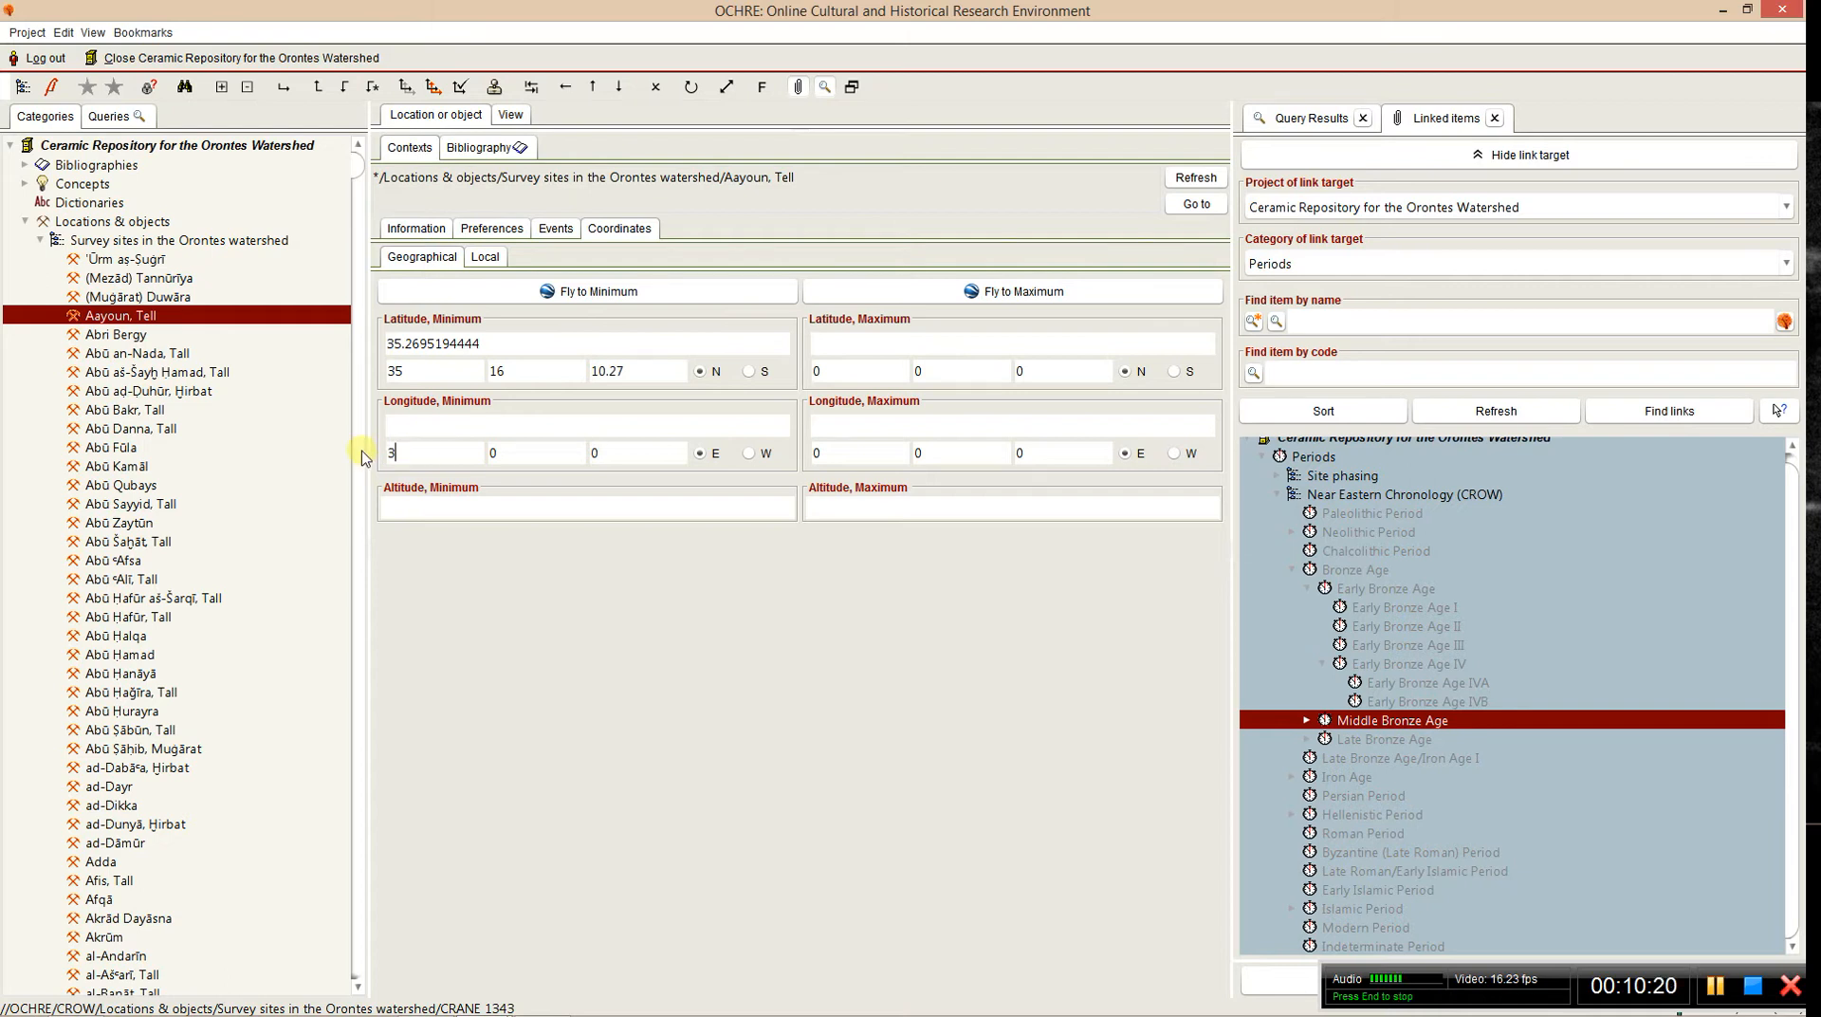
{"action": "key", "text": "Tab"}
{"action": "key", "text": "Delete"}
{"action": "type", "text": "31"}
{"action": "key", "text": "Tab"}
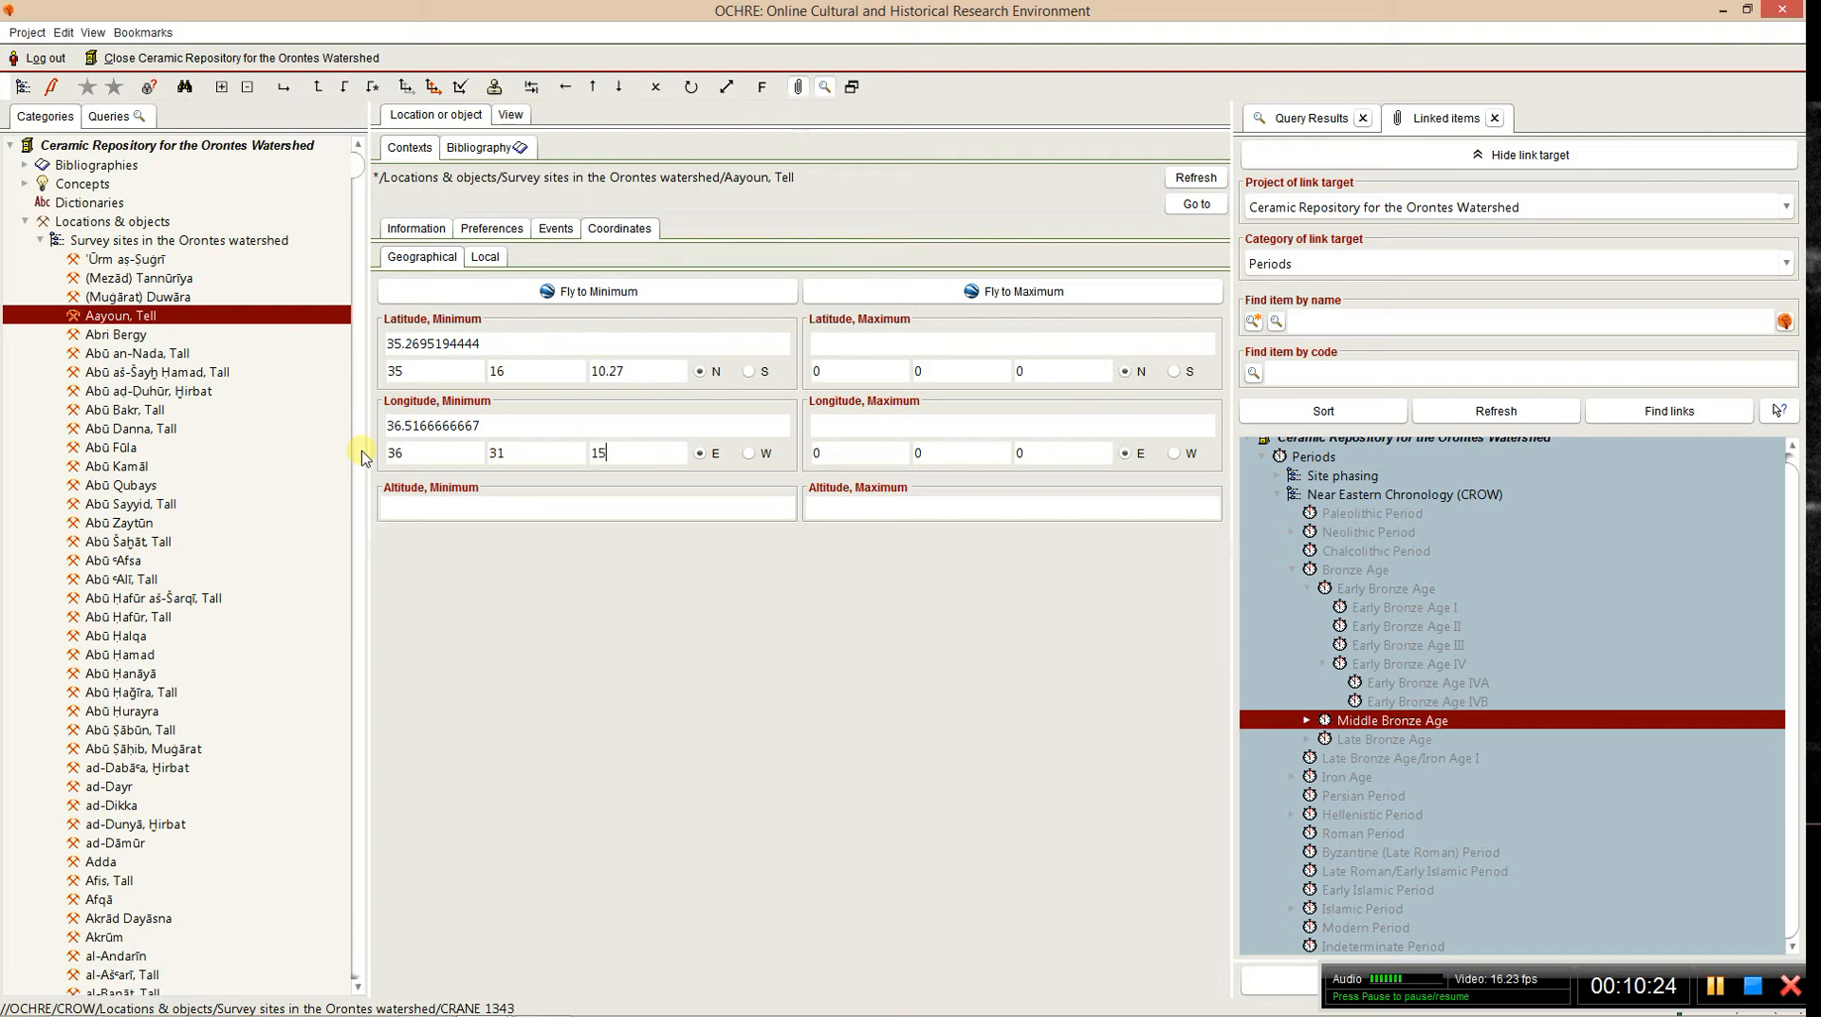
{"action": "key", "text": "Tab"}
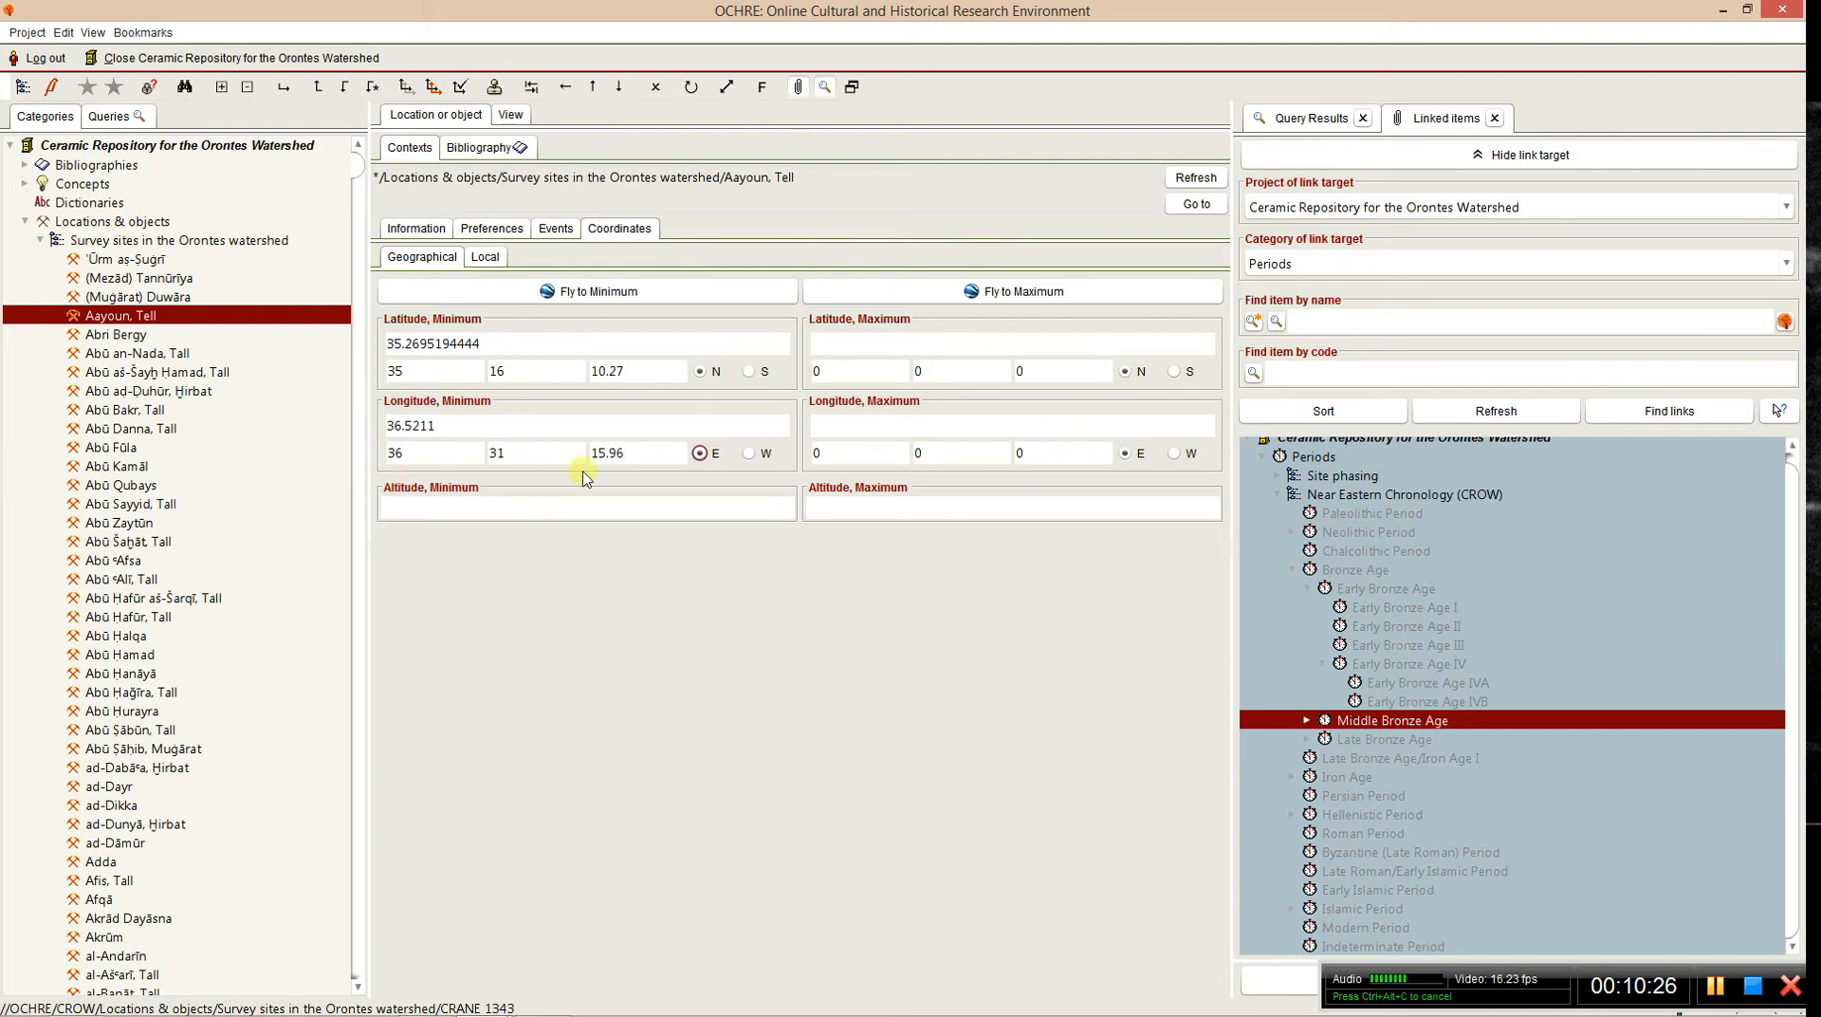
{"action": "left_click", "coordinate": [603, 427]}
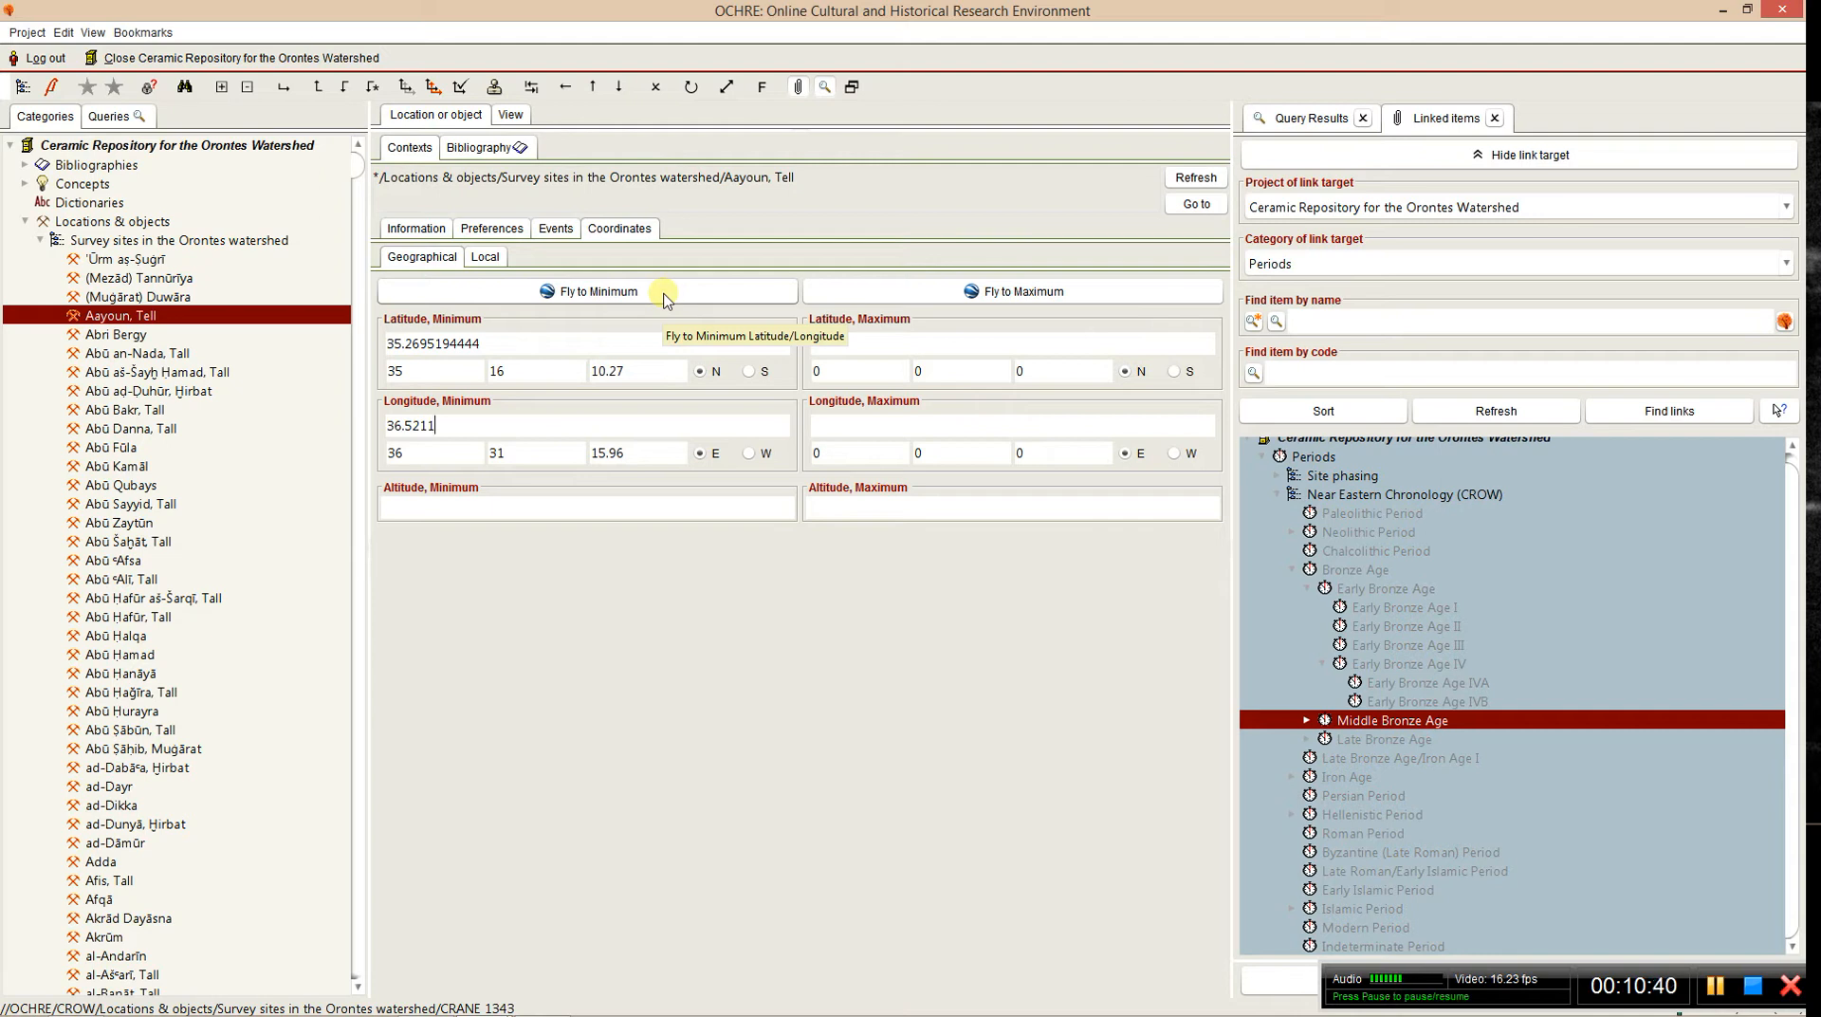
{"action": "left_click", "coordinate": [446, 230]}
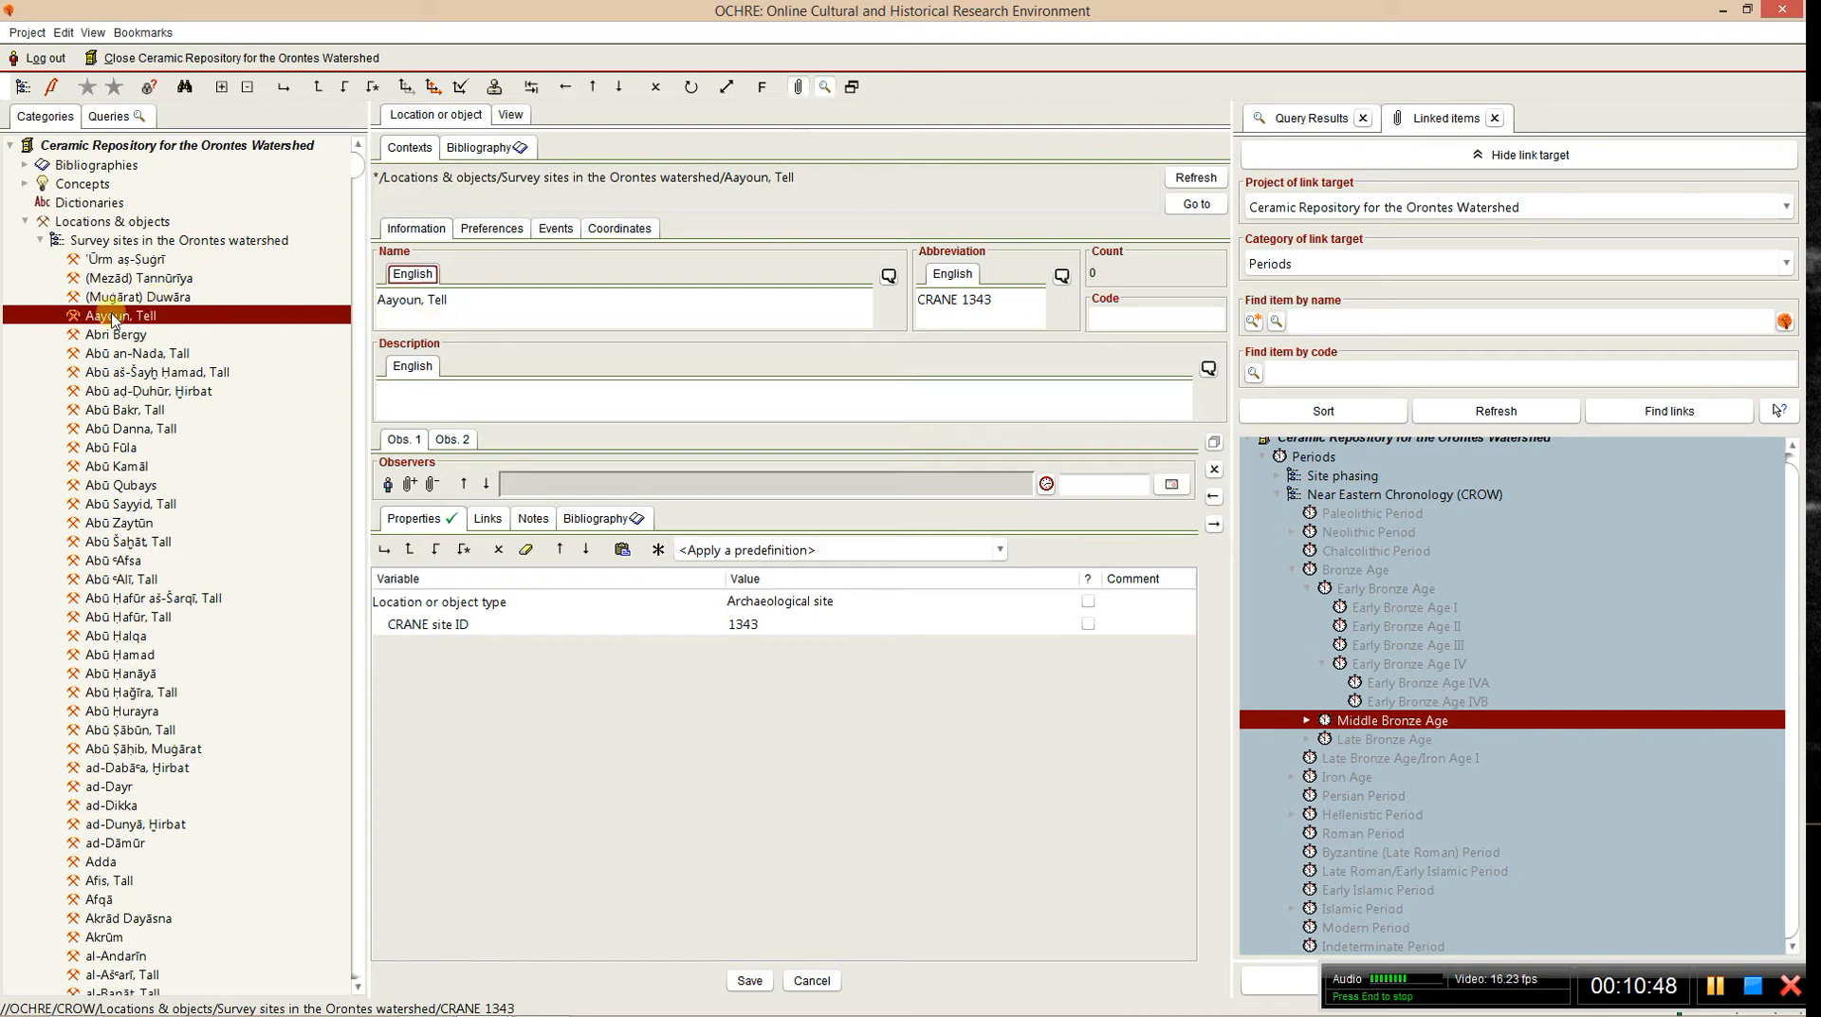
- Compare the available query templates with the queries stored under Project queries in the project's categories
{"action": "left_click", "coordinate": [126, 120]}
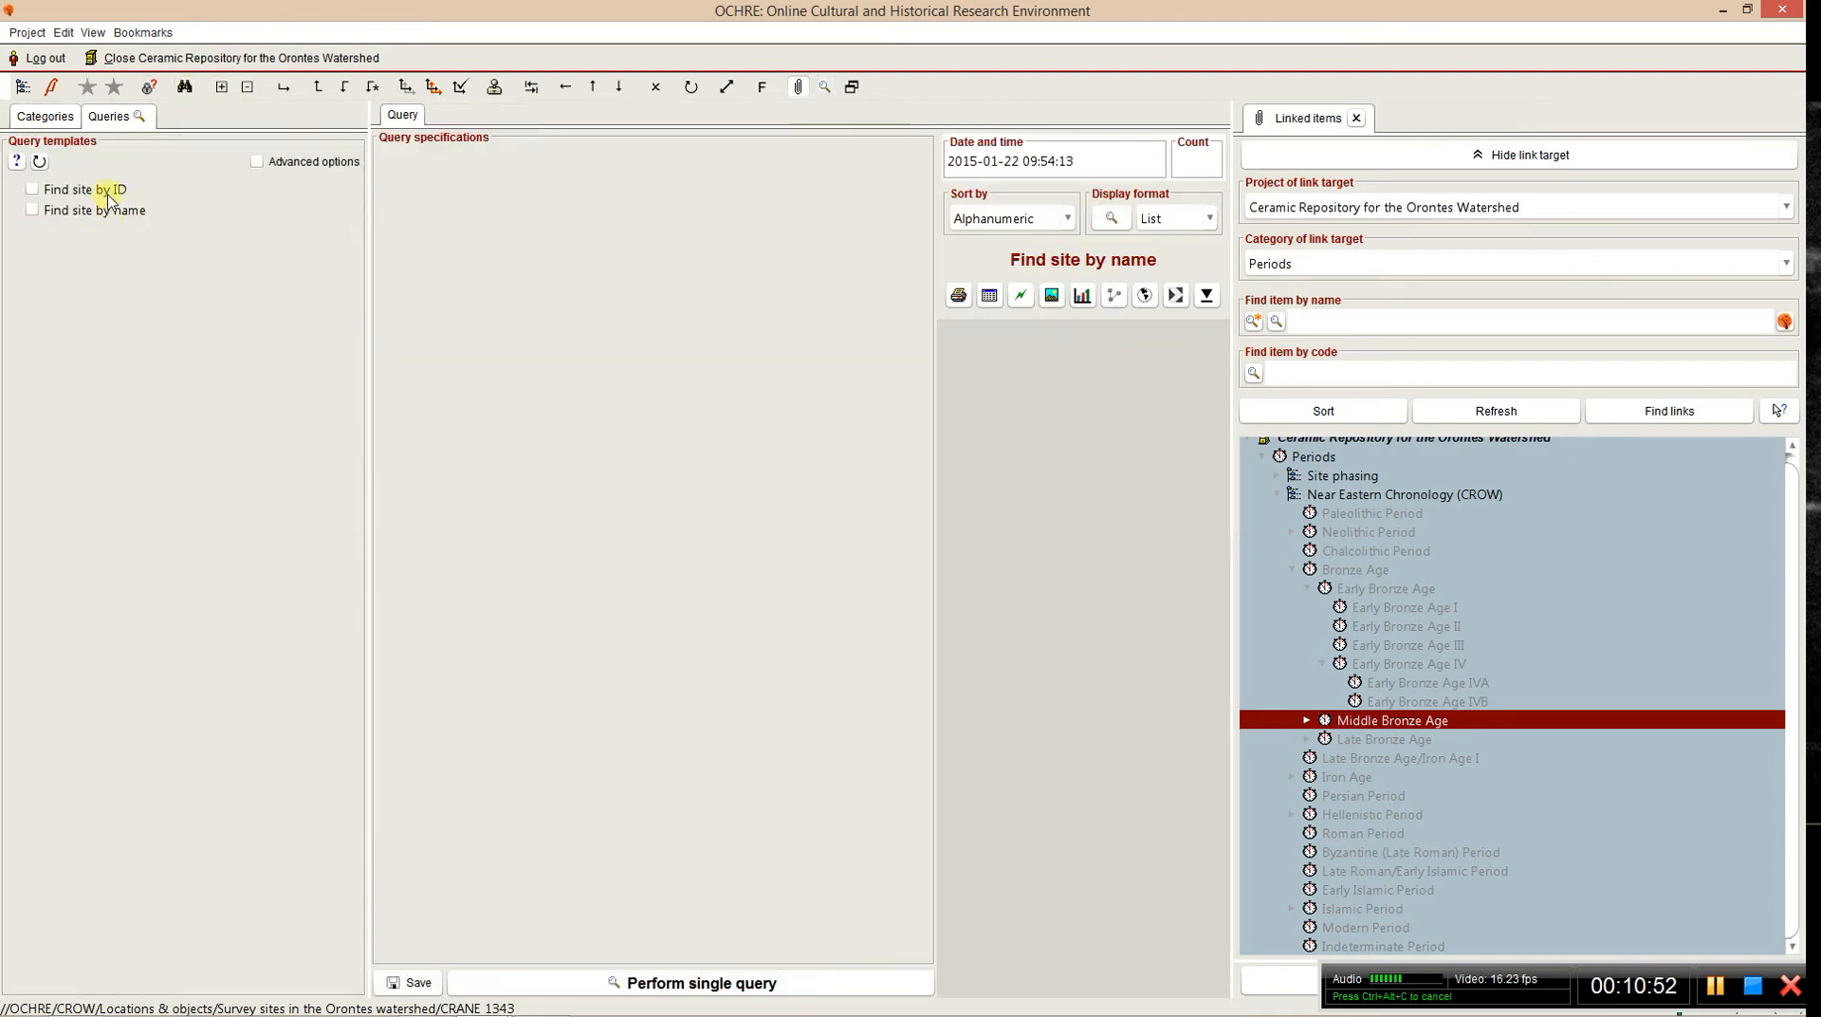
{"action": "left_click", "coordinate": [57, 120]}
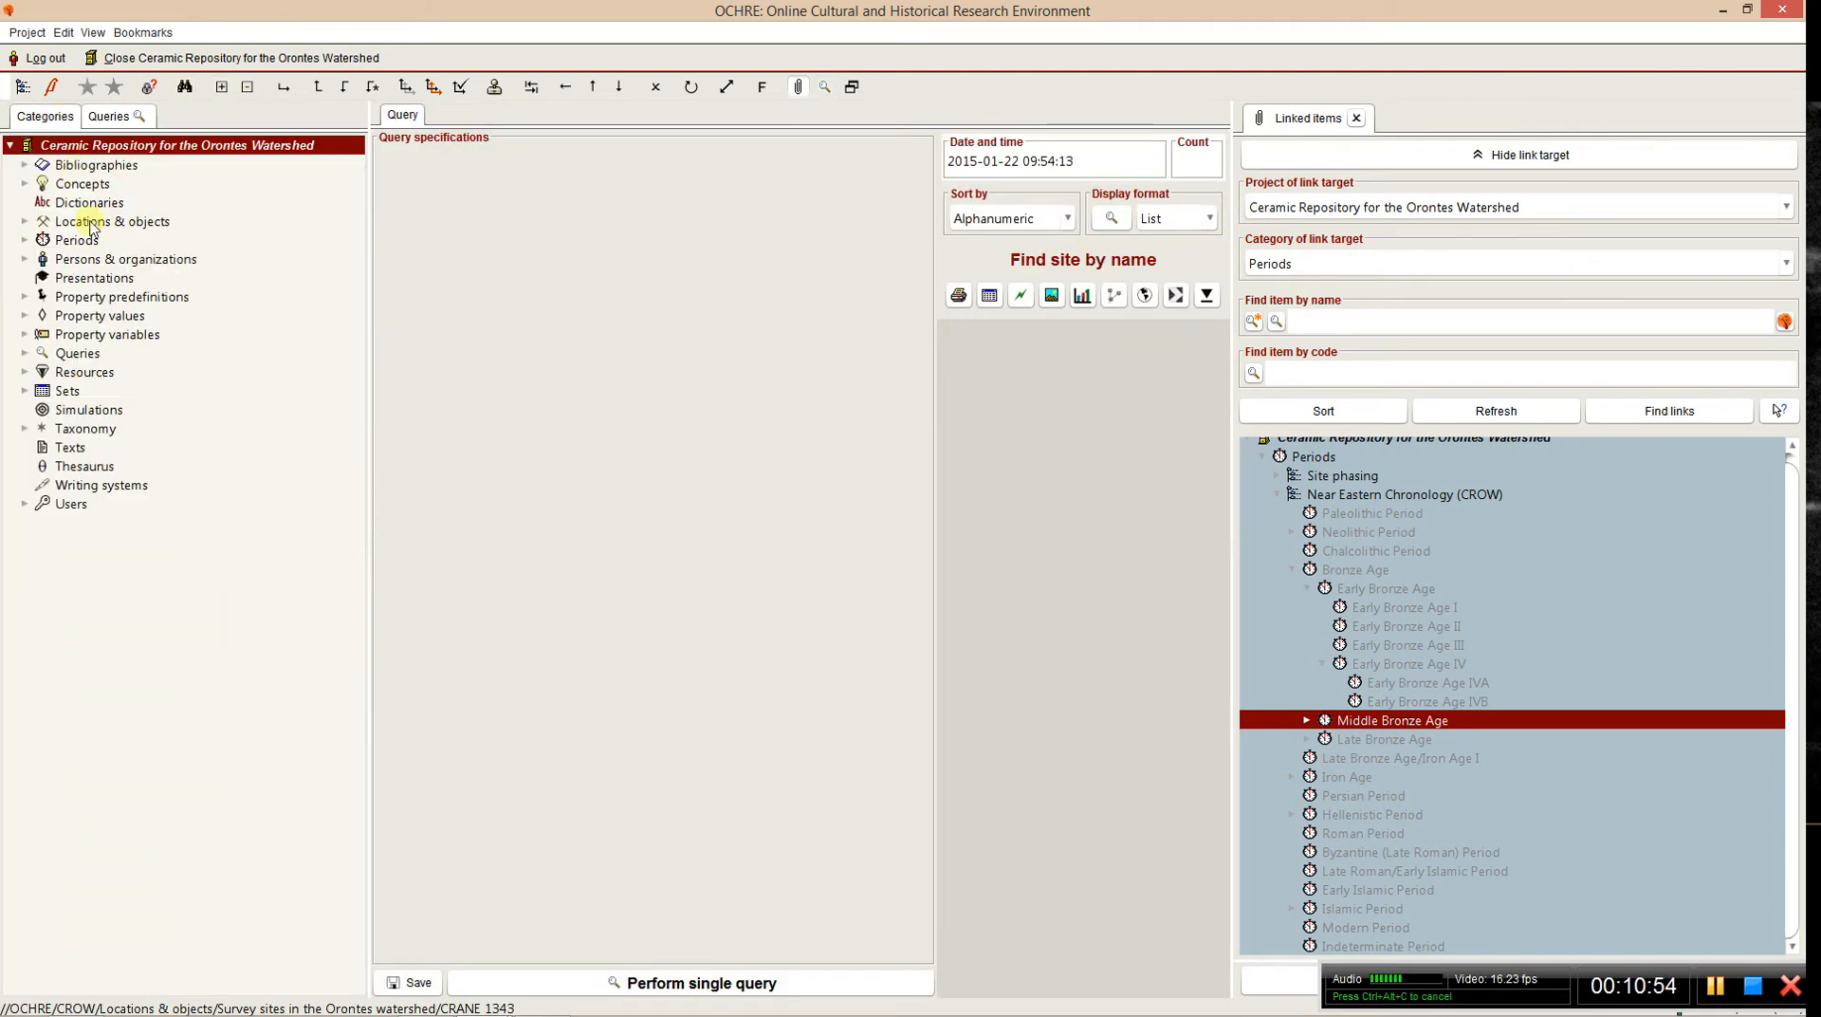
{"action": "left_click", "coordinate": [27, 222]}
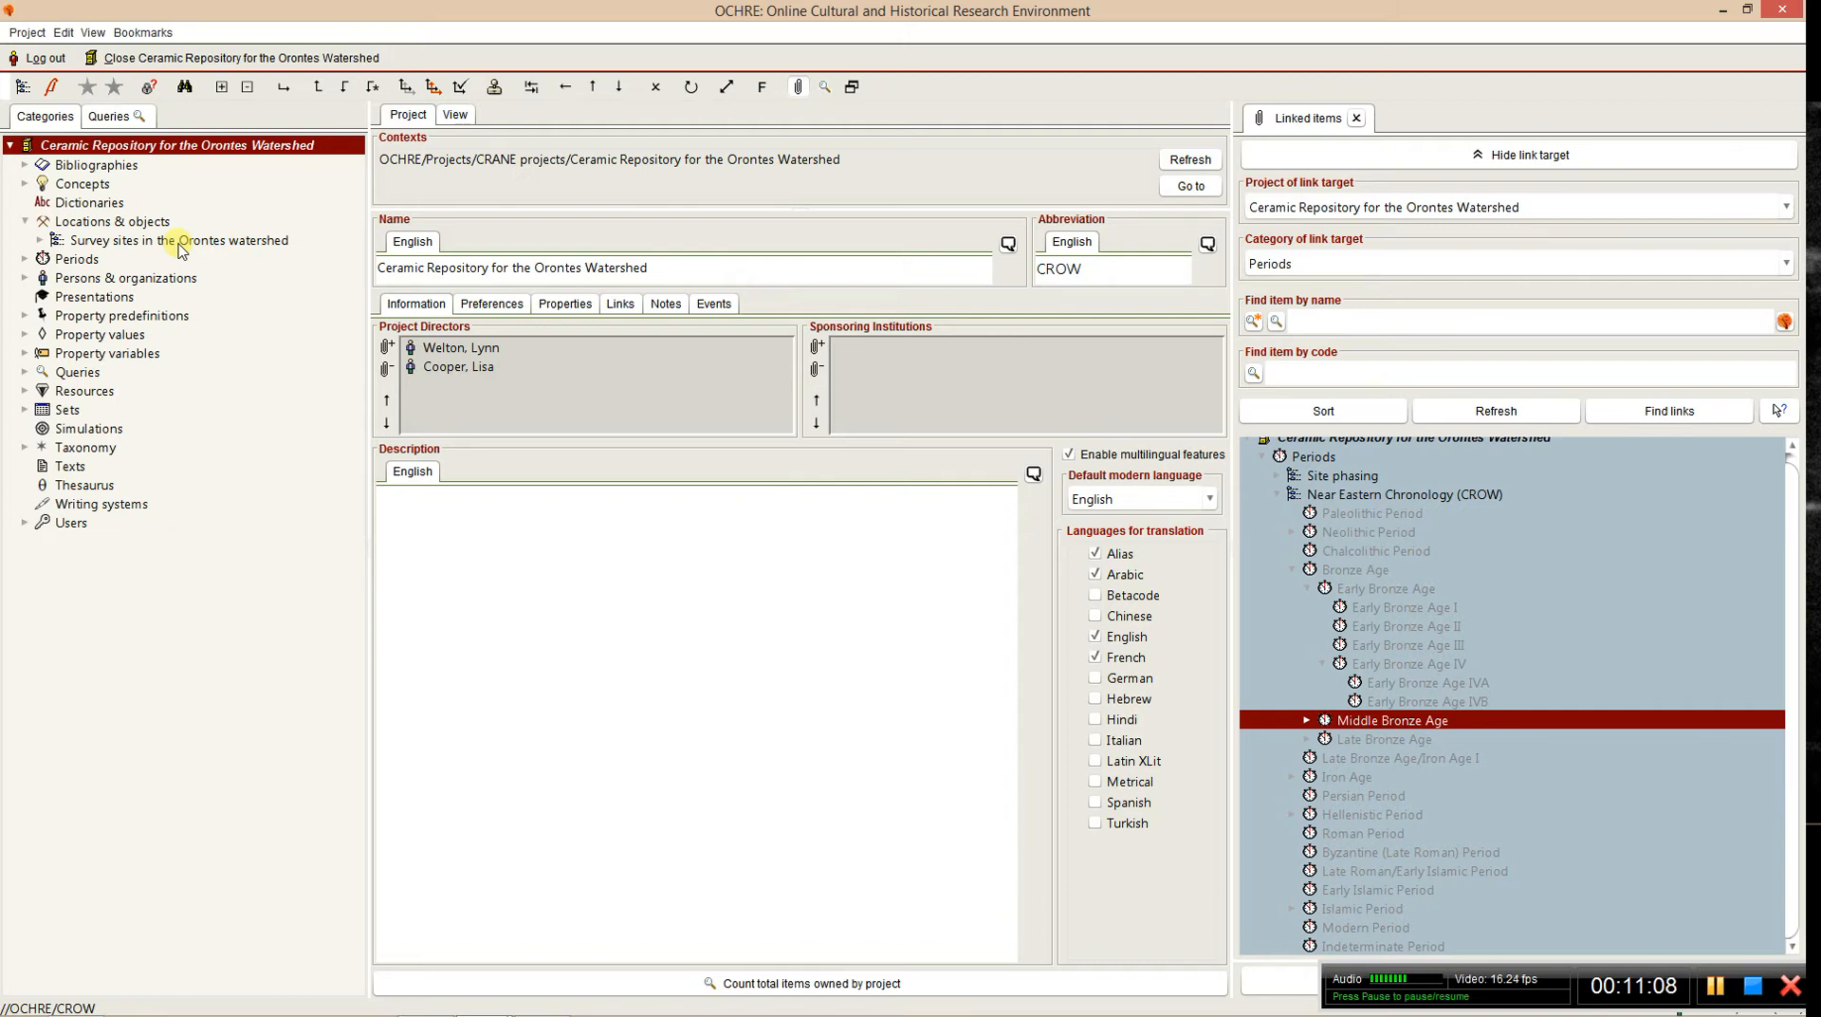
{"action": "left_click", "coordinate": [26, 373]}
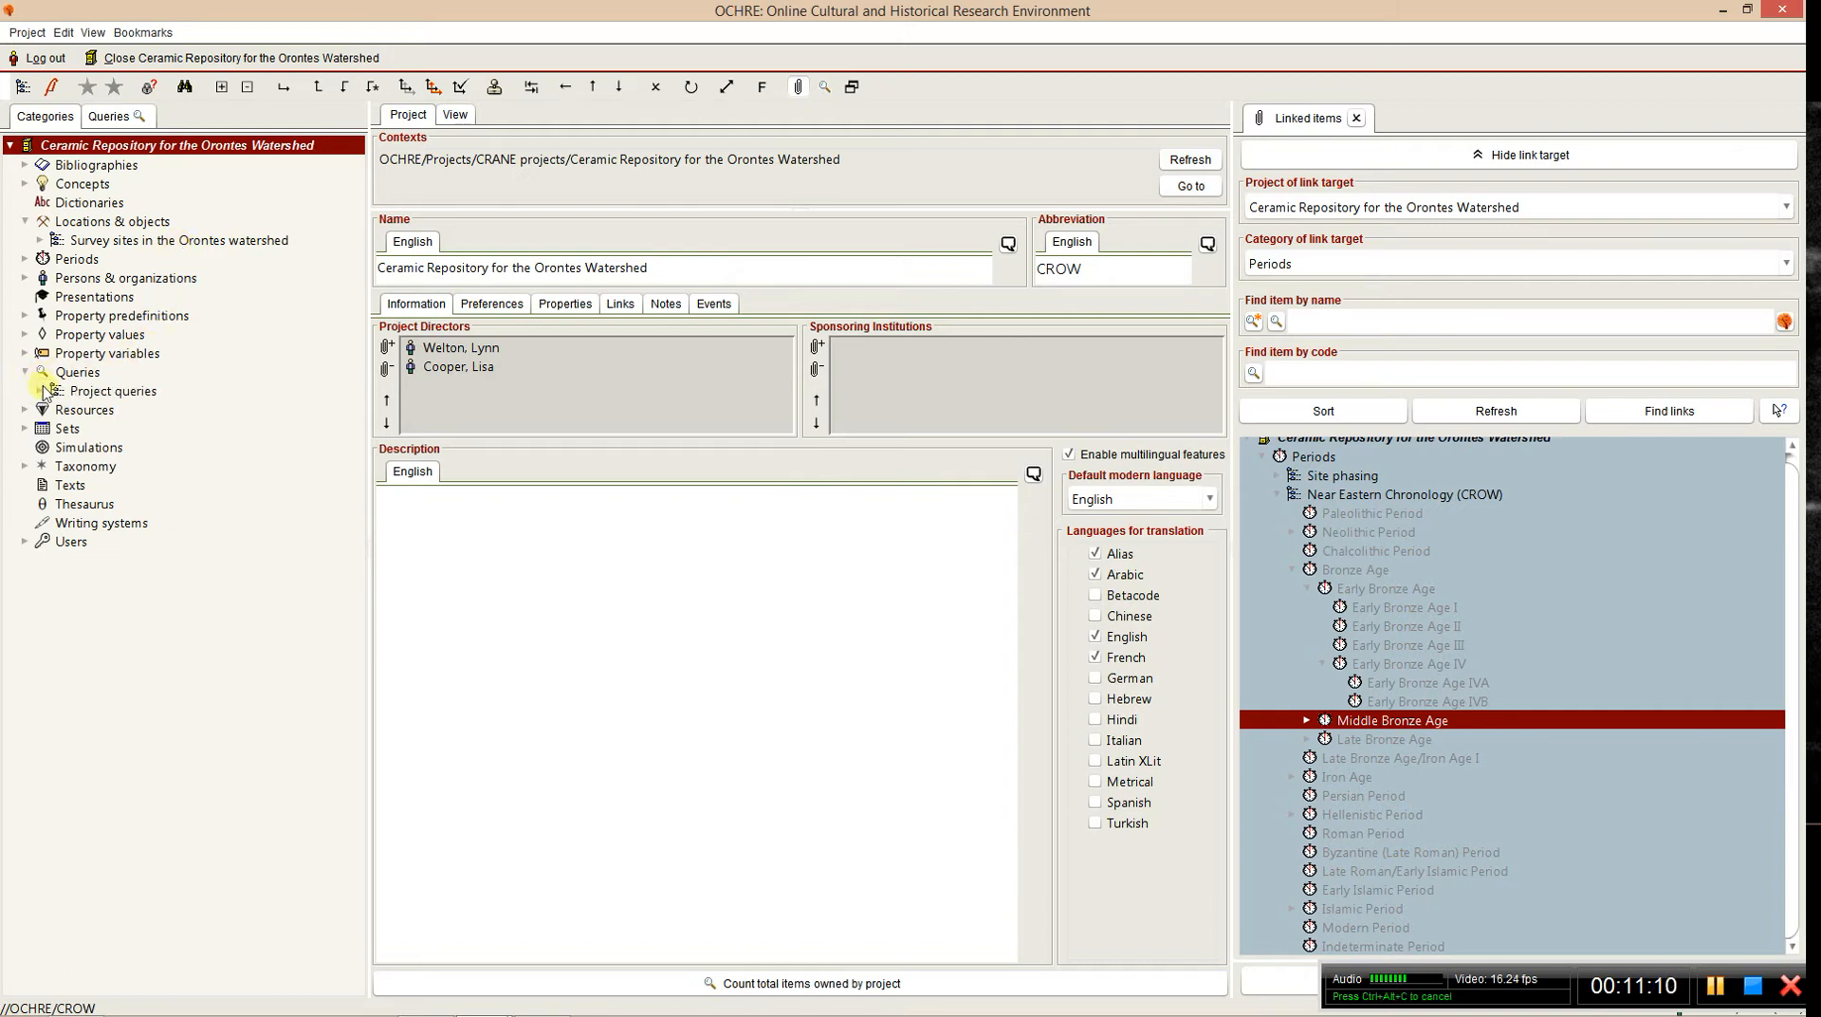
{"action": "left_click", "coordinate": [41, 391]}
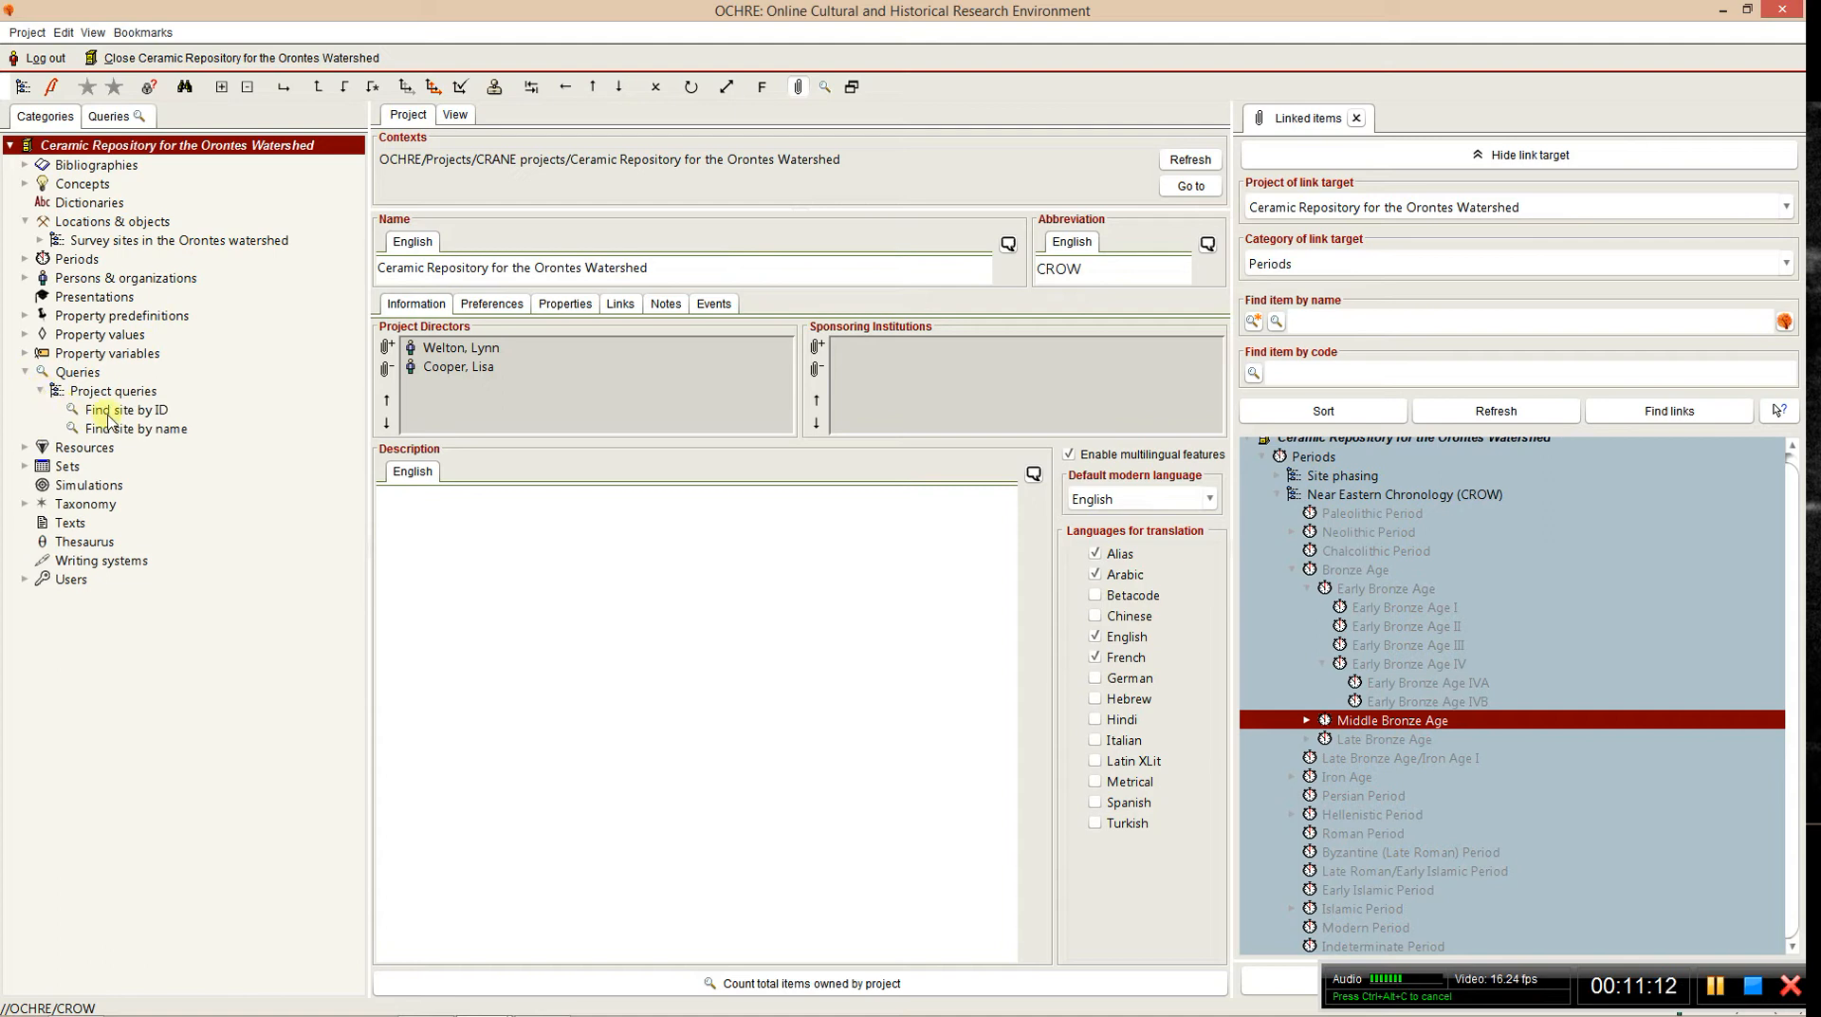
{"action": "left_click", "coordinate": [118, 116]}
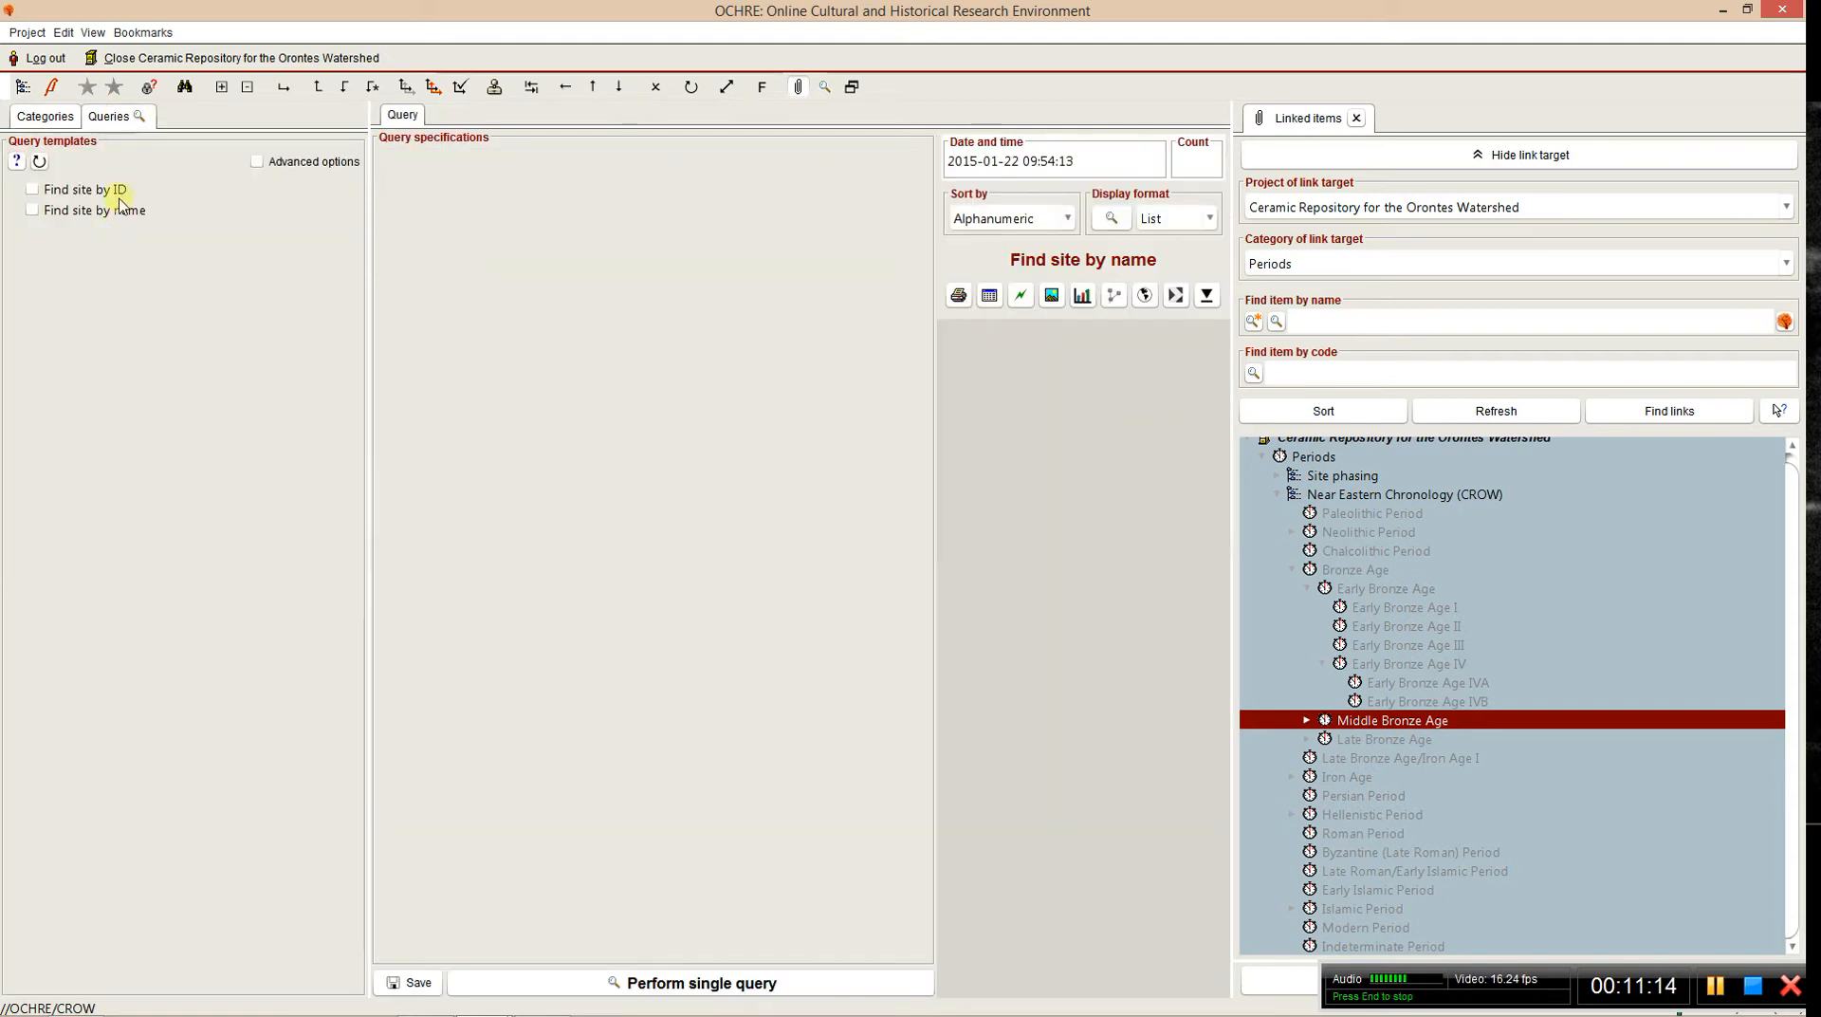
- Open the Find site by ID query under Project queries and choose Locations & objects as its search category
{"action": "left_click", "coordinate": [57, 117]}
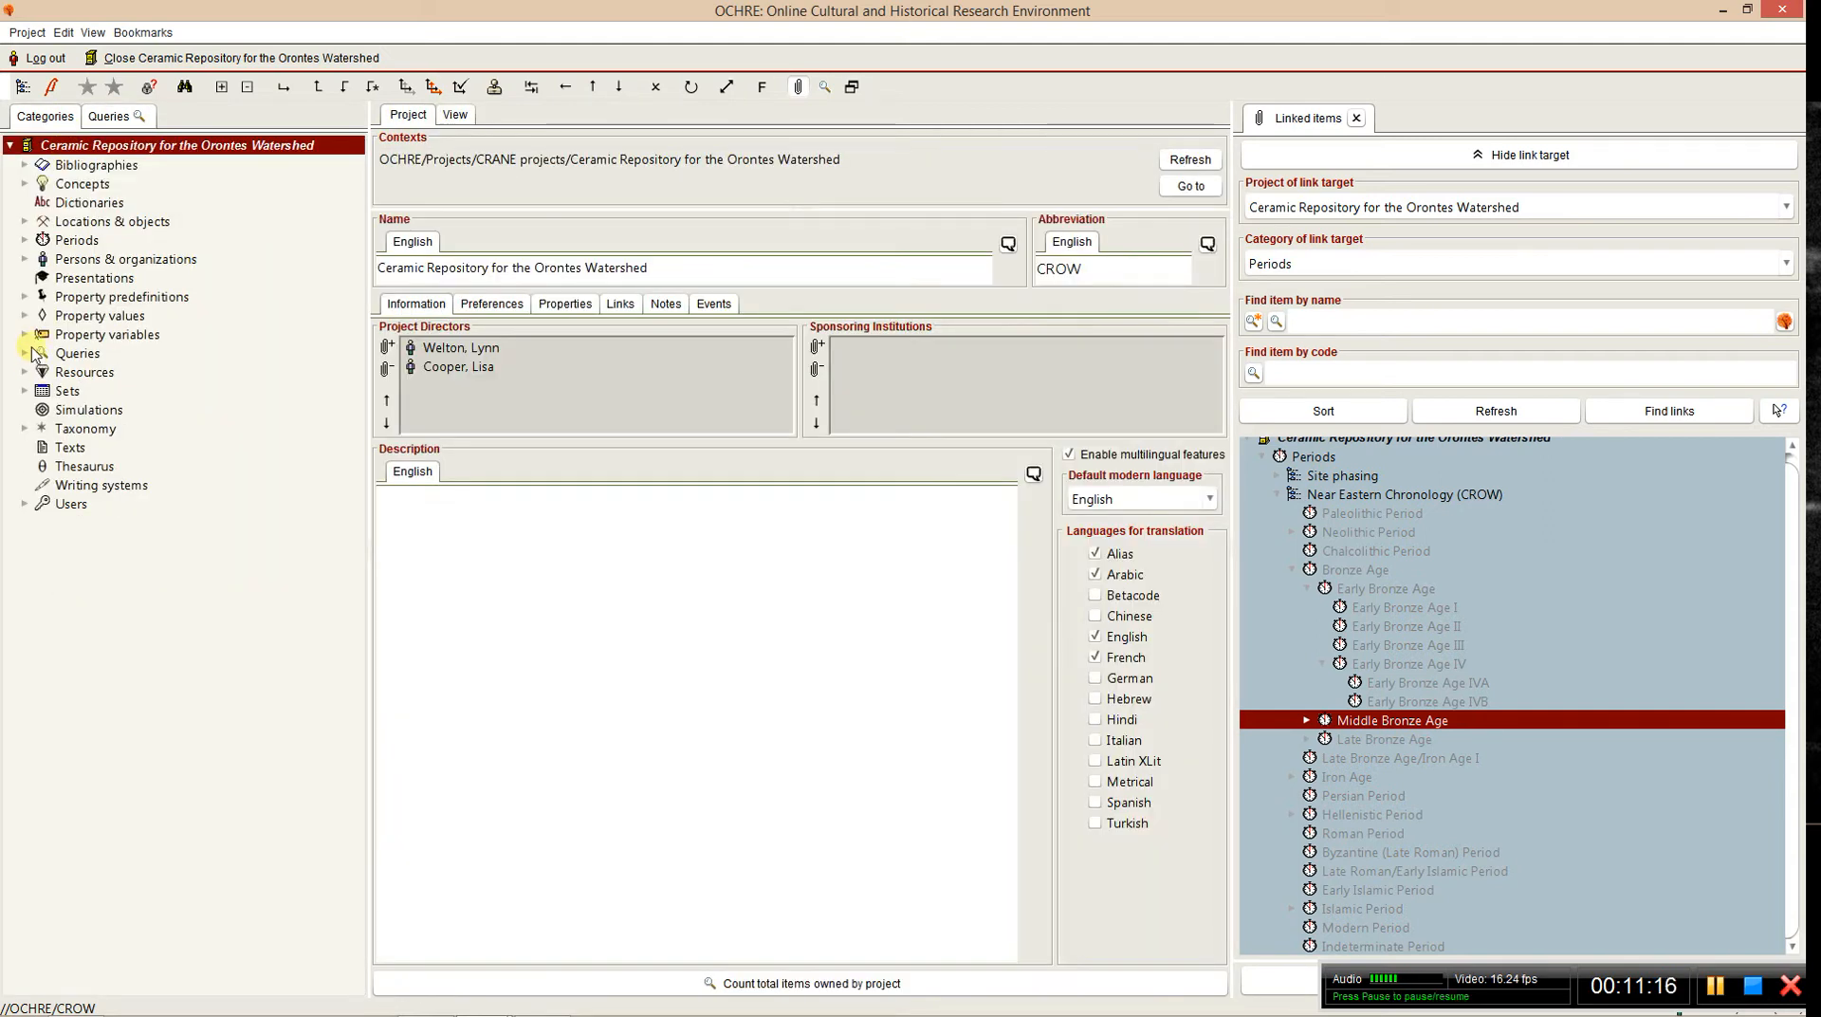
{"action": "left_click", "coordinate": [27, 354]}
{"action": "left_click", "coordinate": [41, 373]}
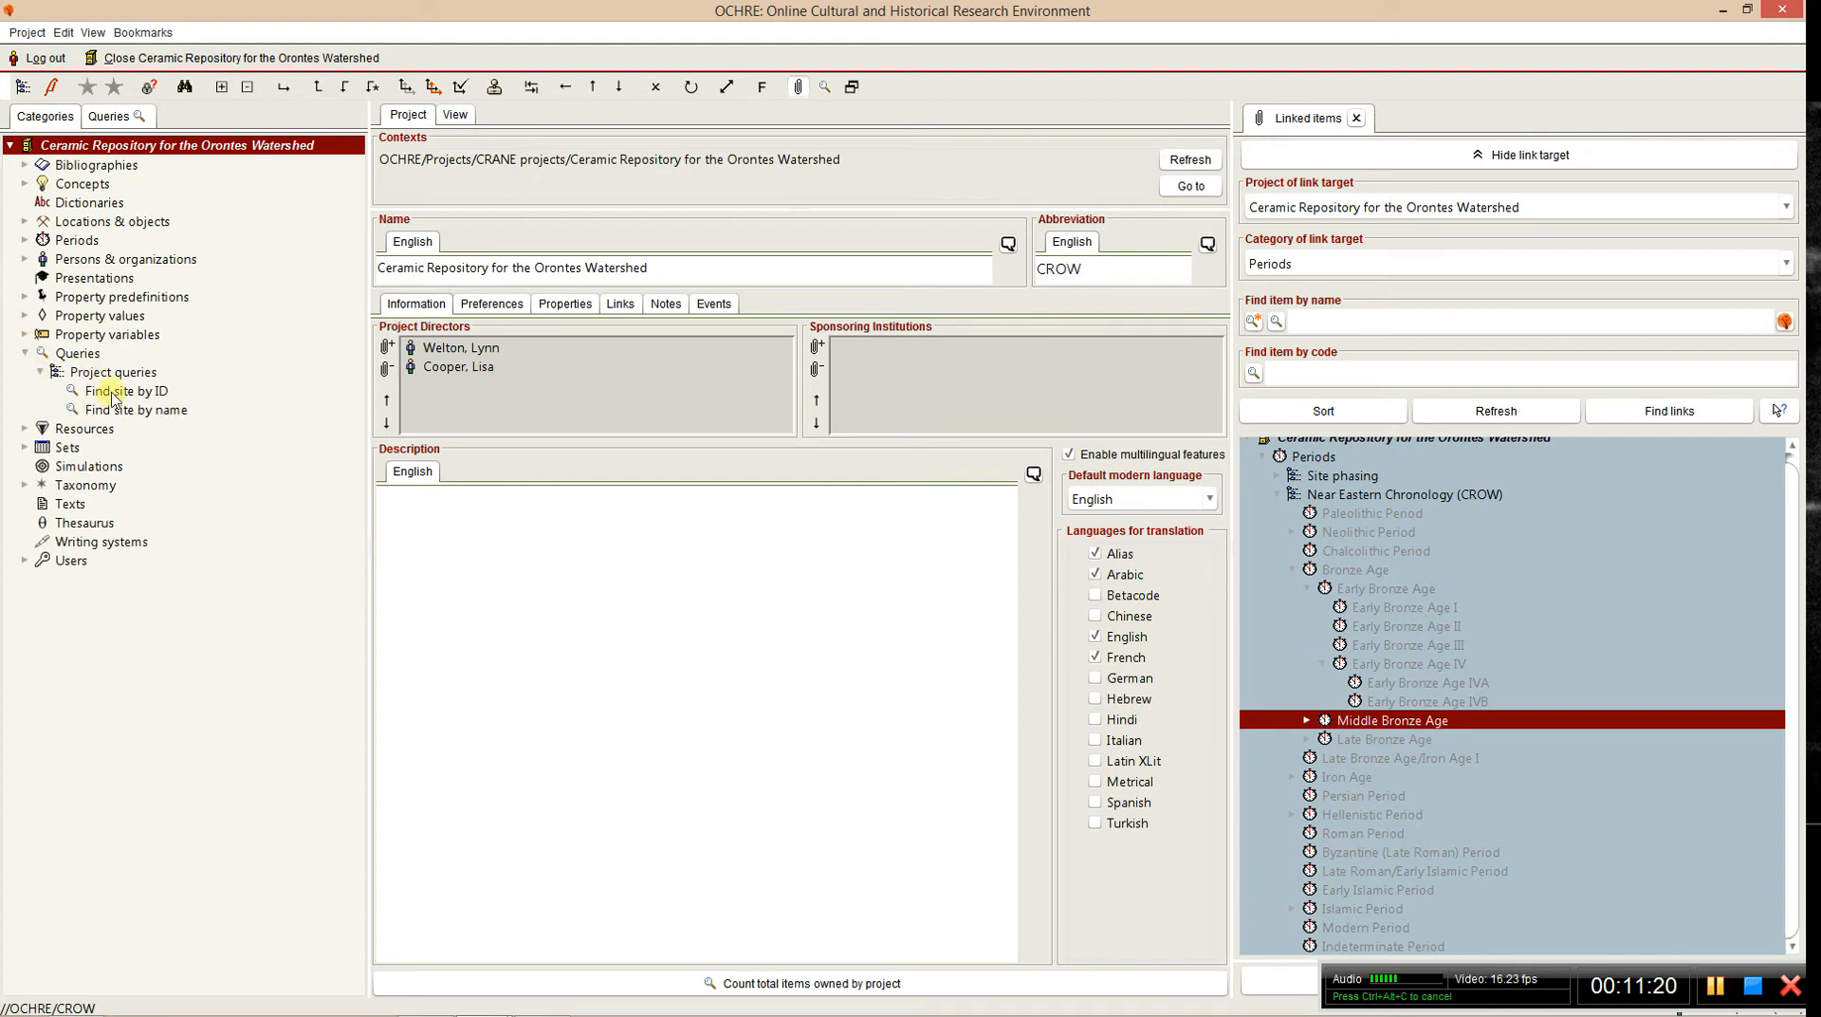
{"action": "left_click", "coordinate": [112, 397]}
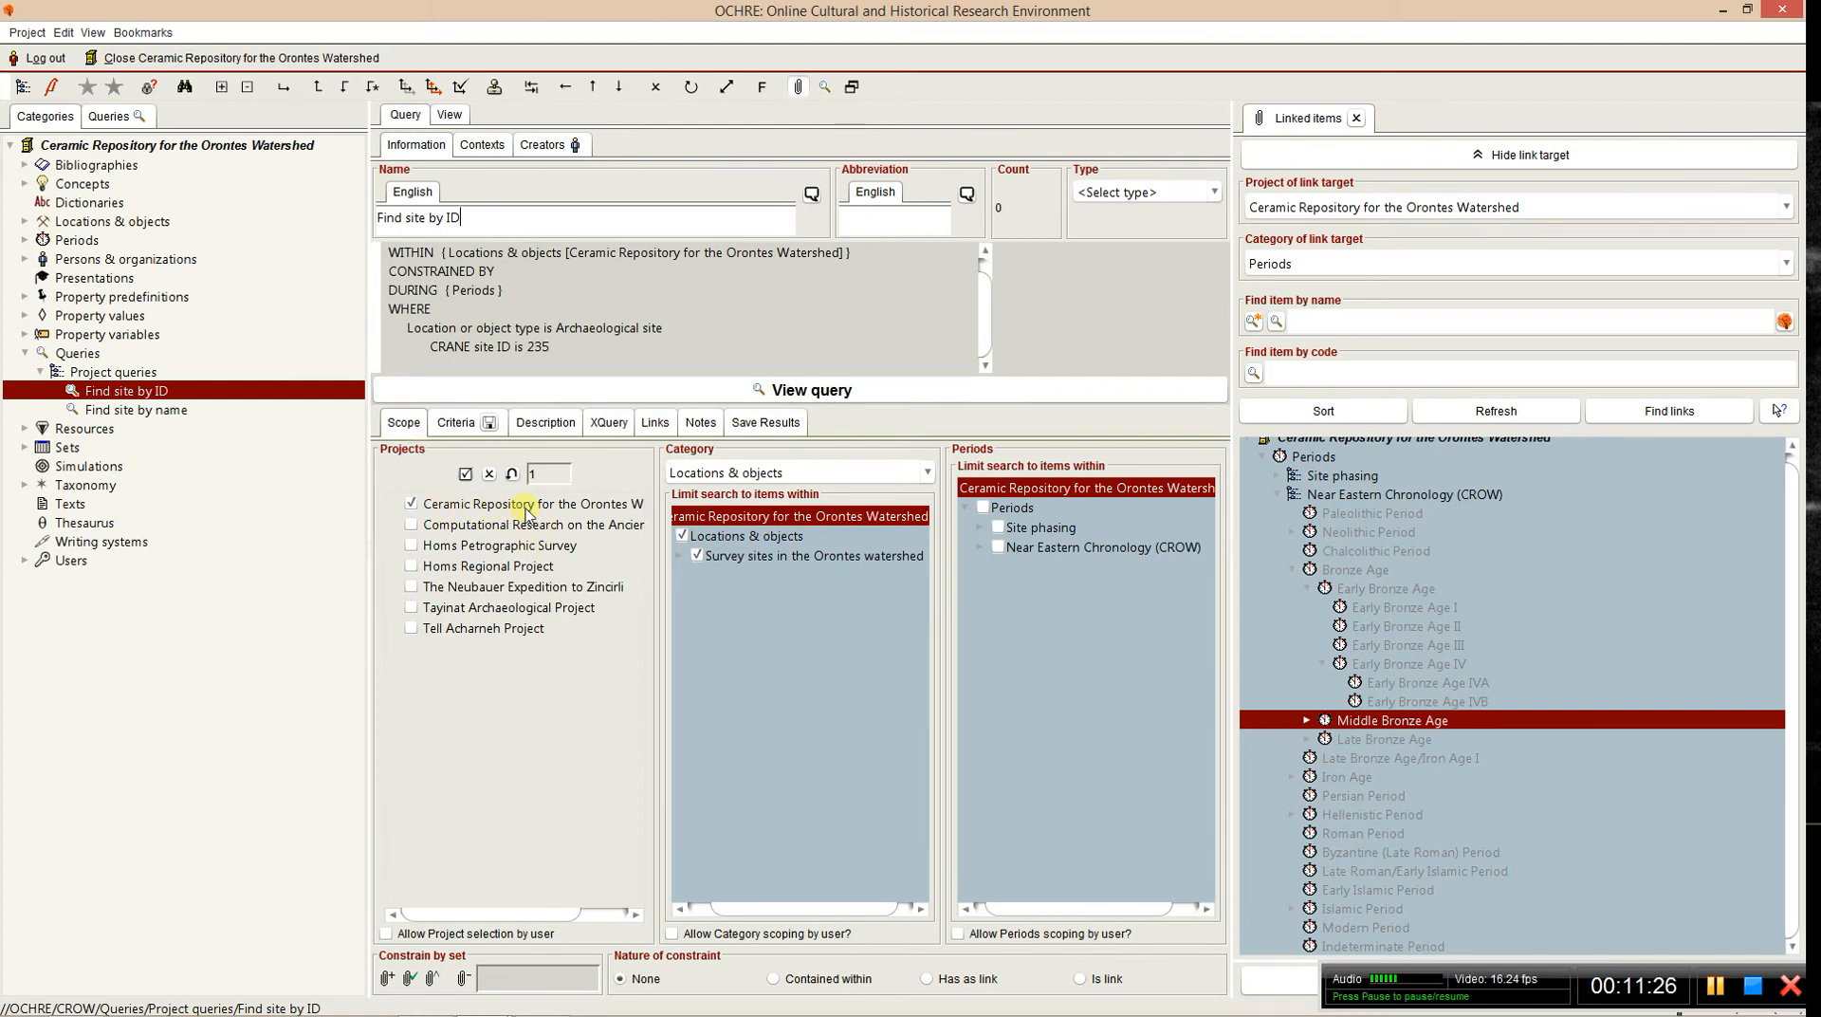
{"action": "left_click", "coordinate": [731, 472]}
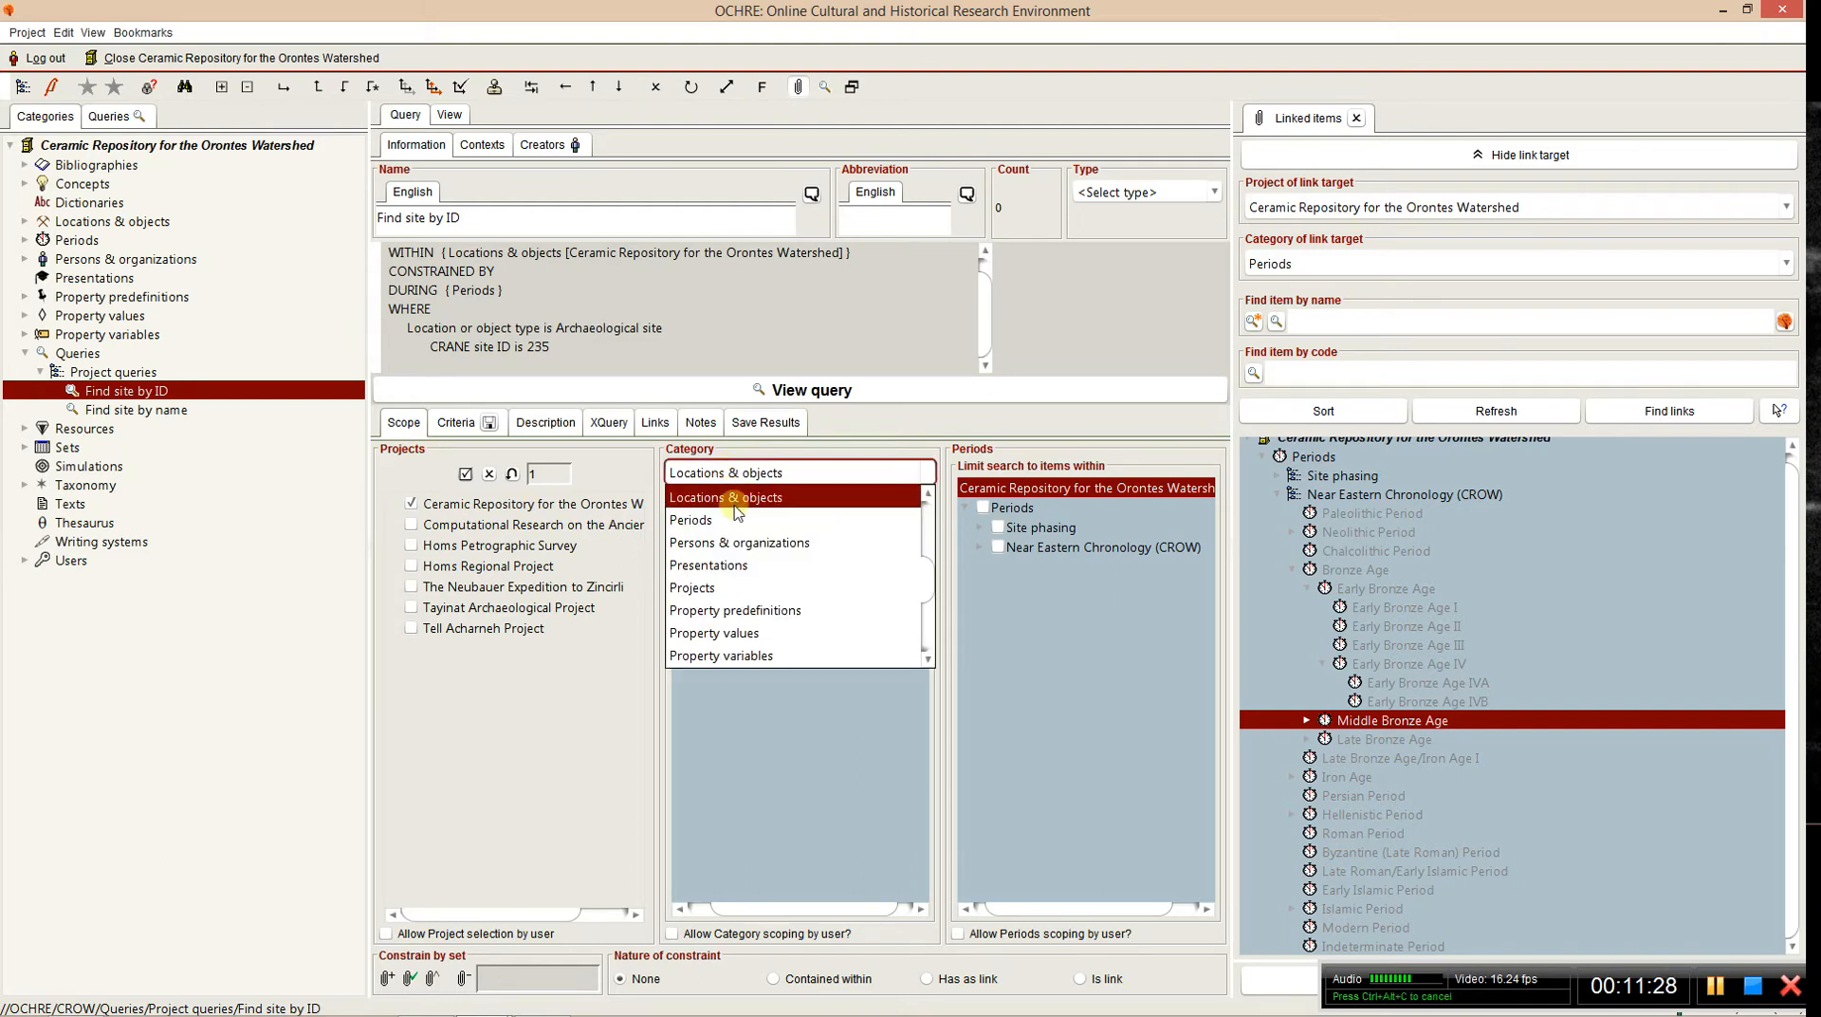
{"action": "left_click", "coordinate": [738, 499]}
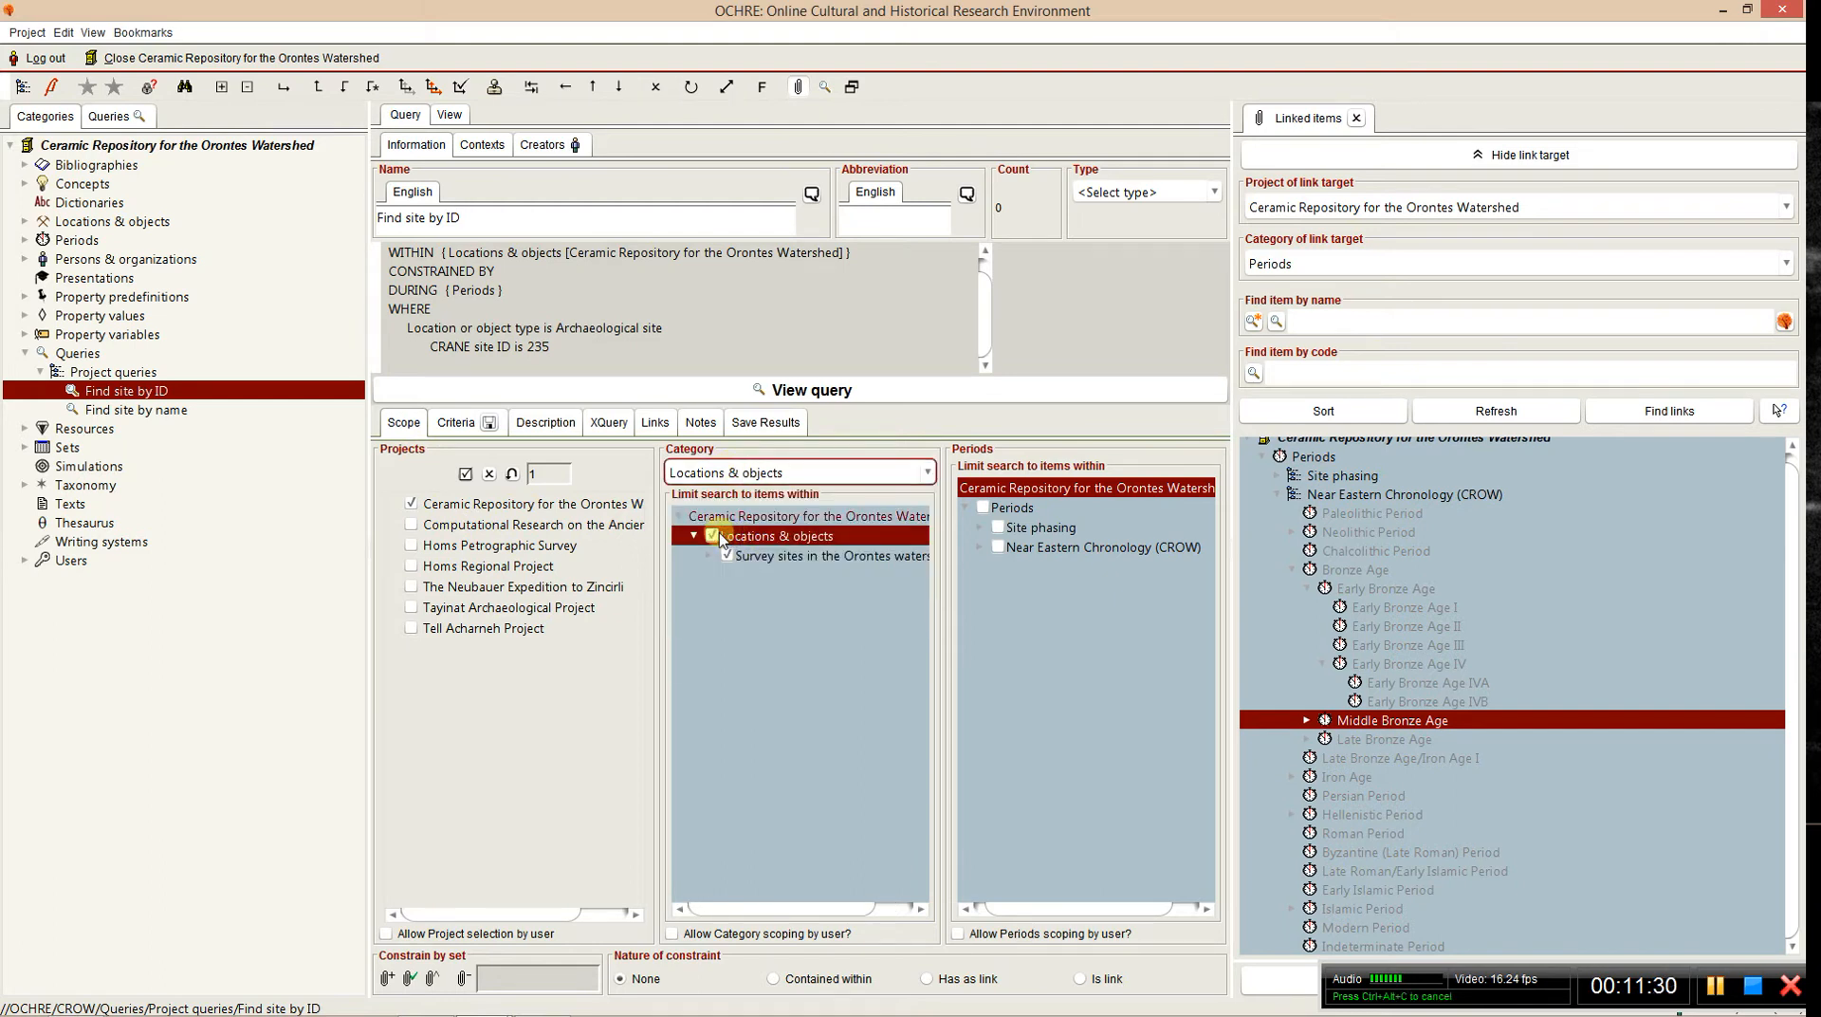
- Review the Find site by ID query's property criteria and run it for CRANE site ID 784
{"action": "left_click", "coordinate": [456, 422]}
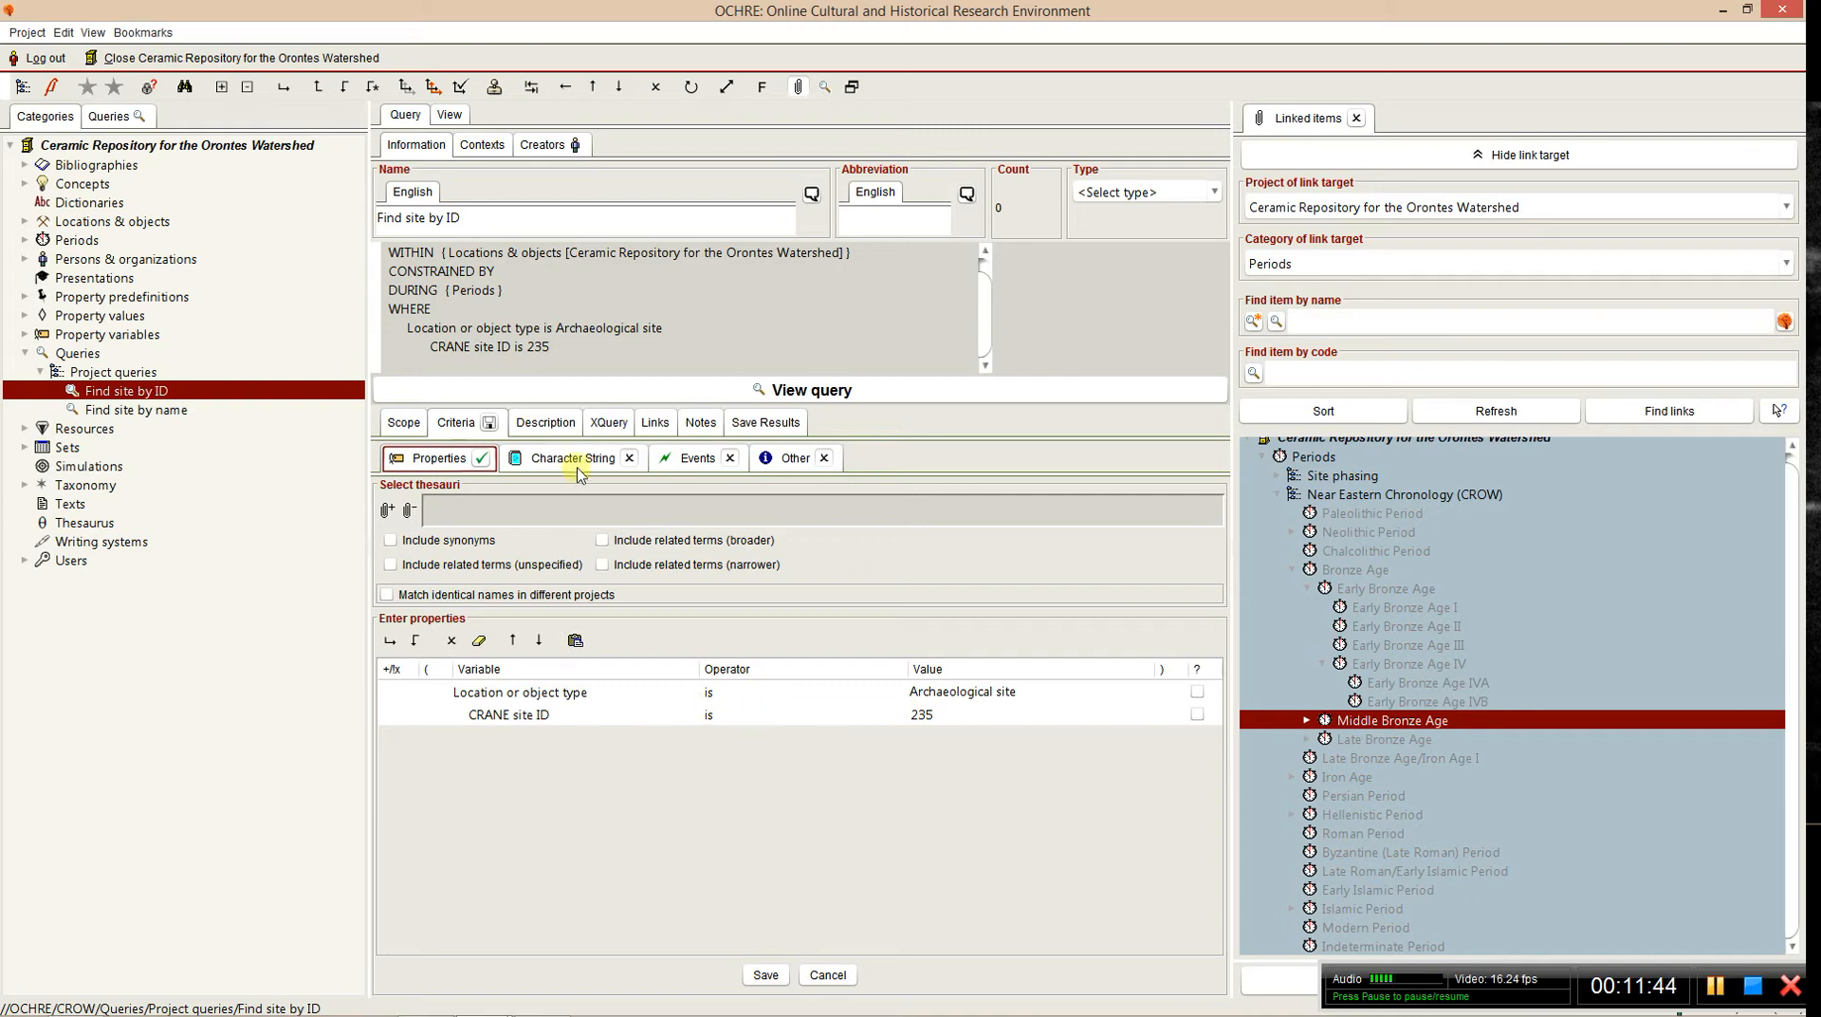
{"action": "left_click", "coordinate": [572, 397]}
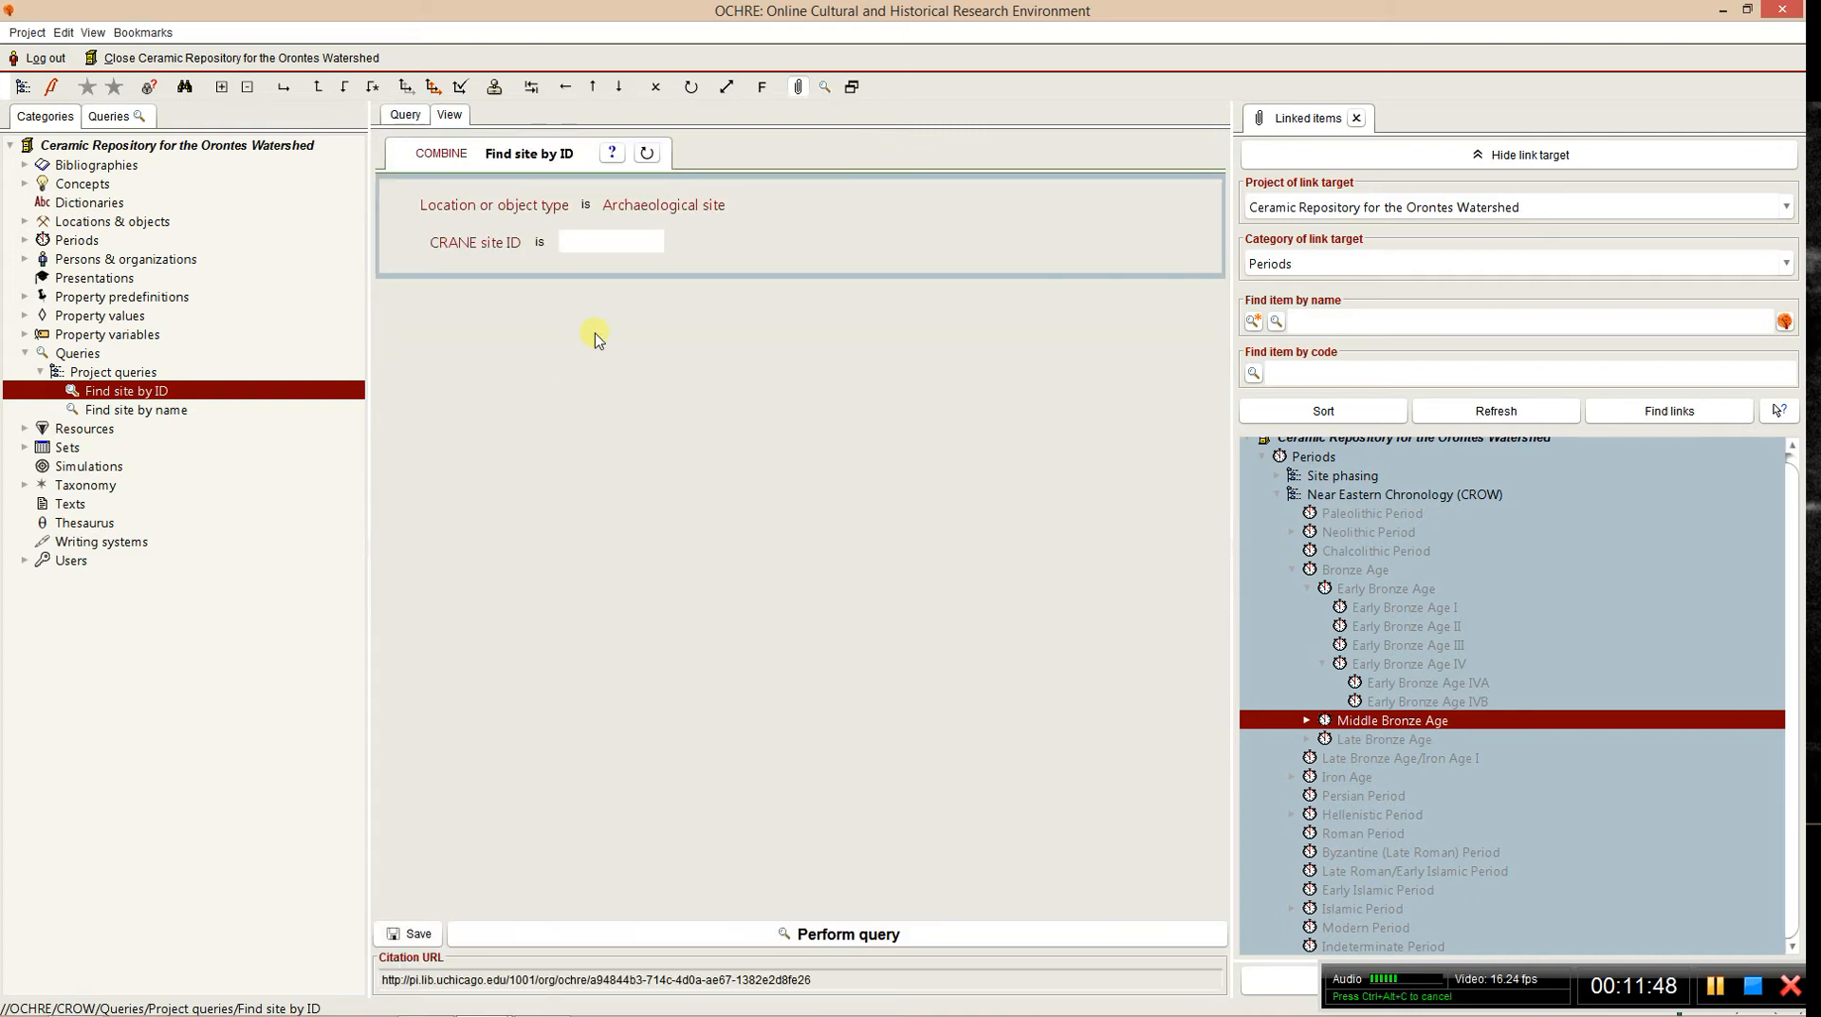
{"action": "type", "text": "754"}
{"action": "type", "text": "84"}
{"action": "left_click", "coordinate": [780, 932]}
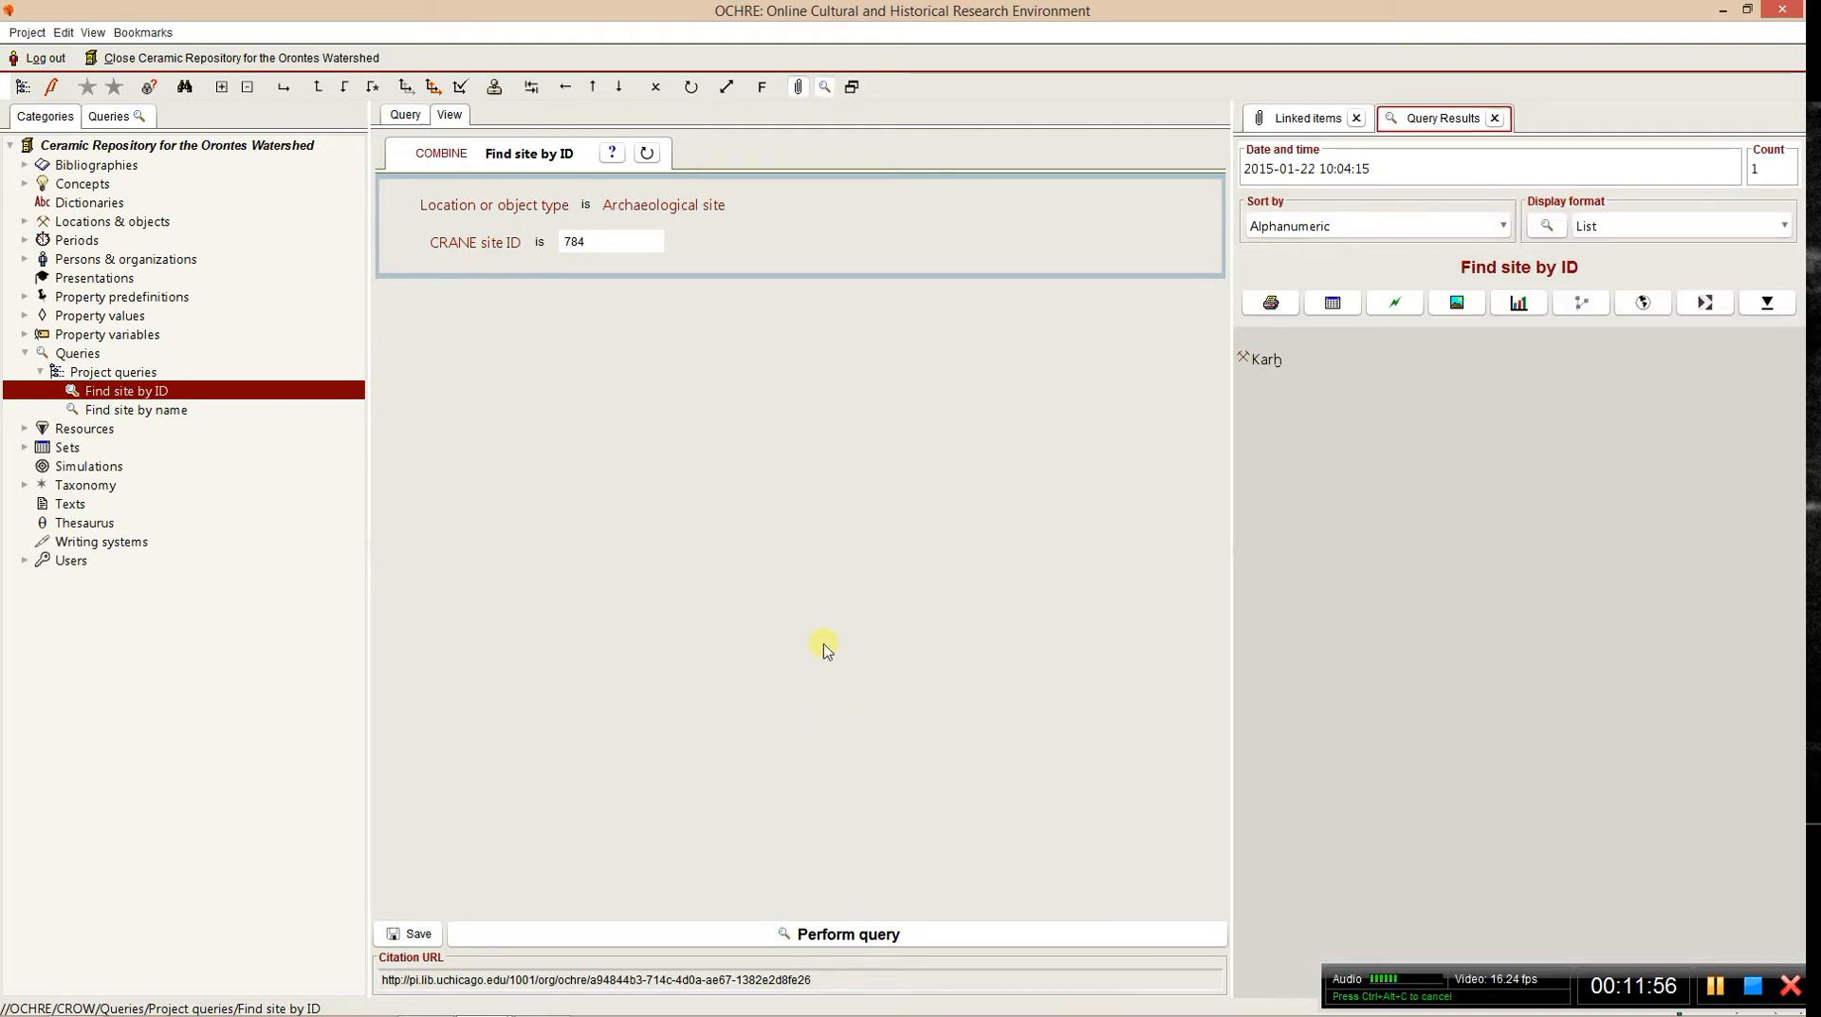
- Open the Find site by name query and examine its scope, property criteria and character string criteria
{"action": "left_click", "coordinate": [405, 114]}
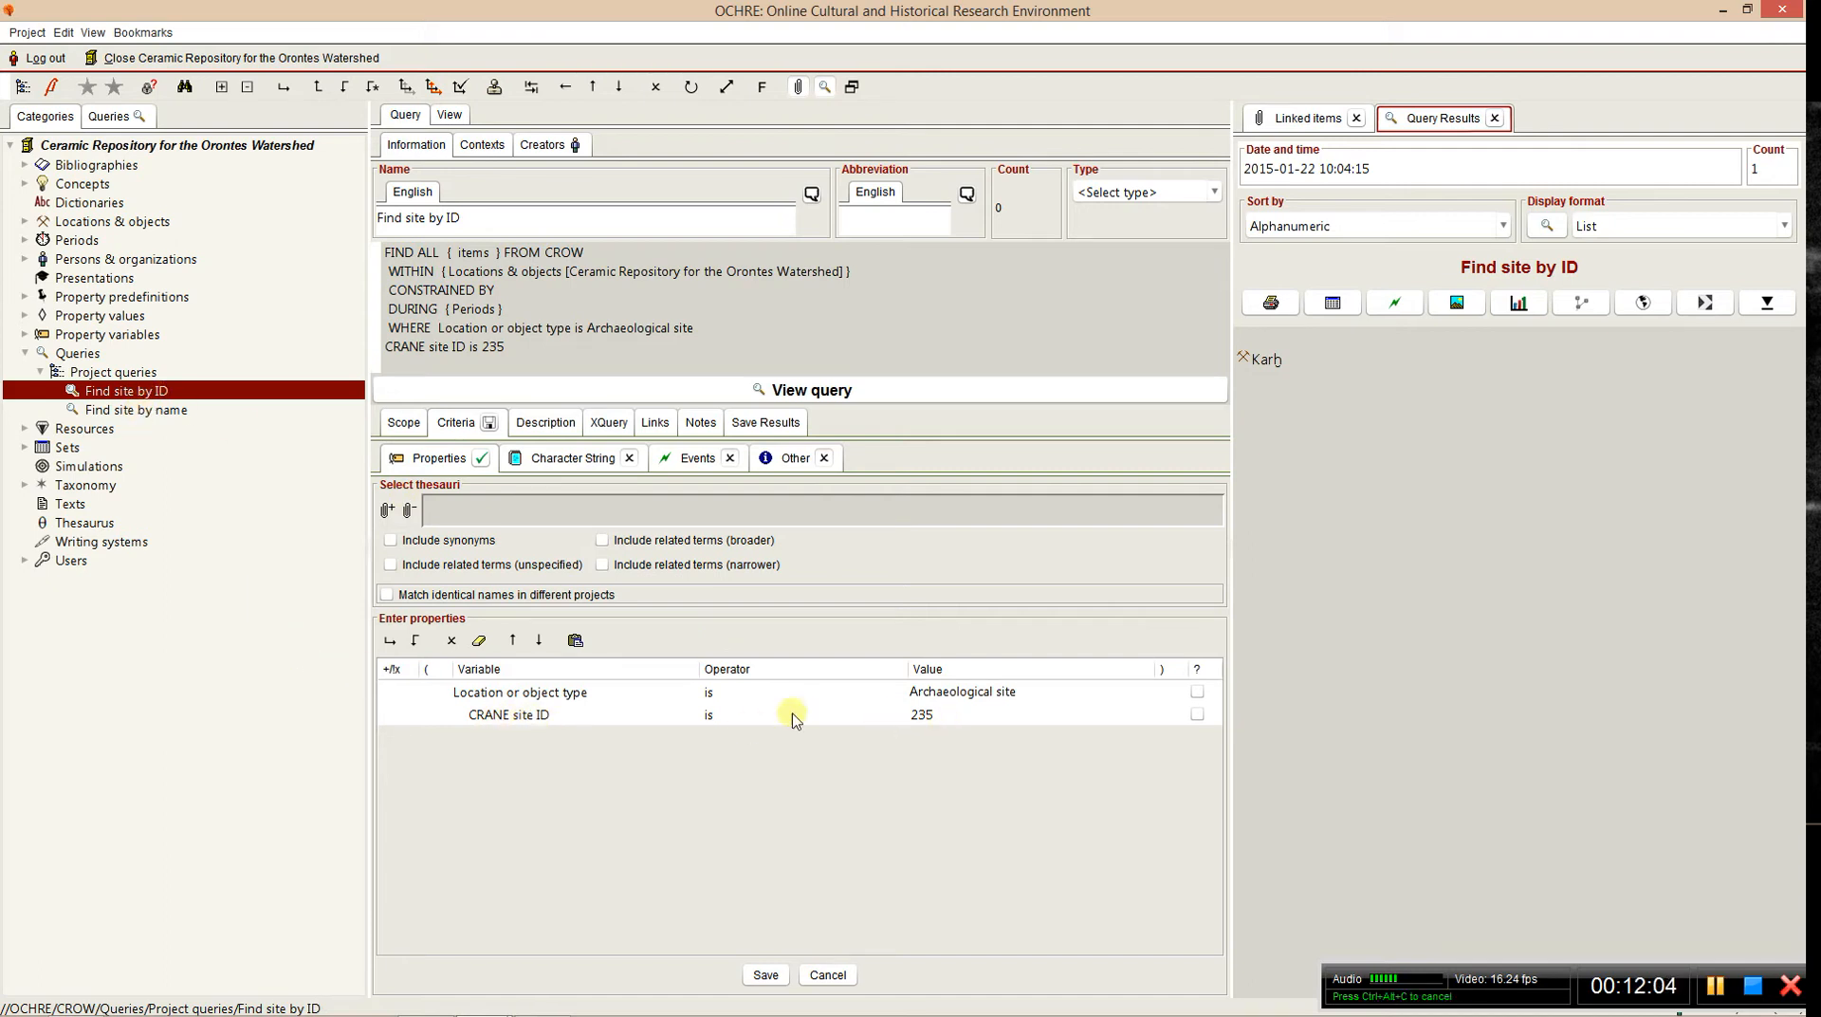
{"action": "left_click", "coordinate": [115, 413]}
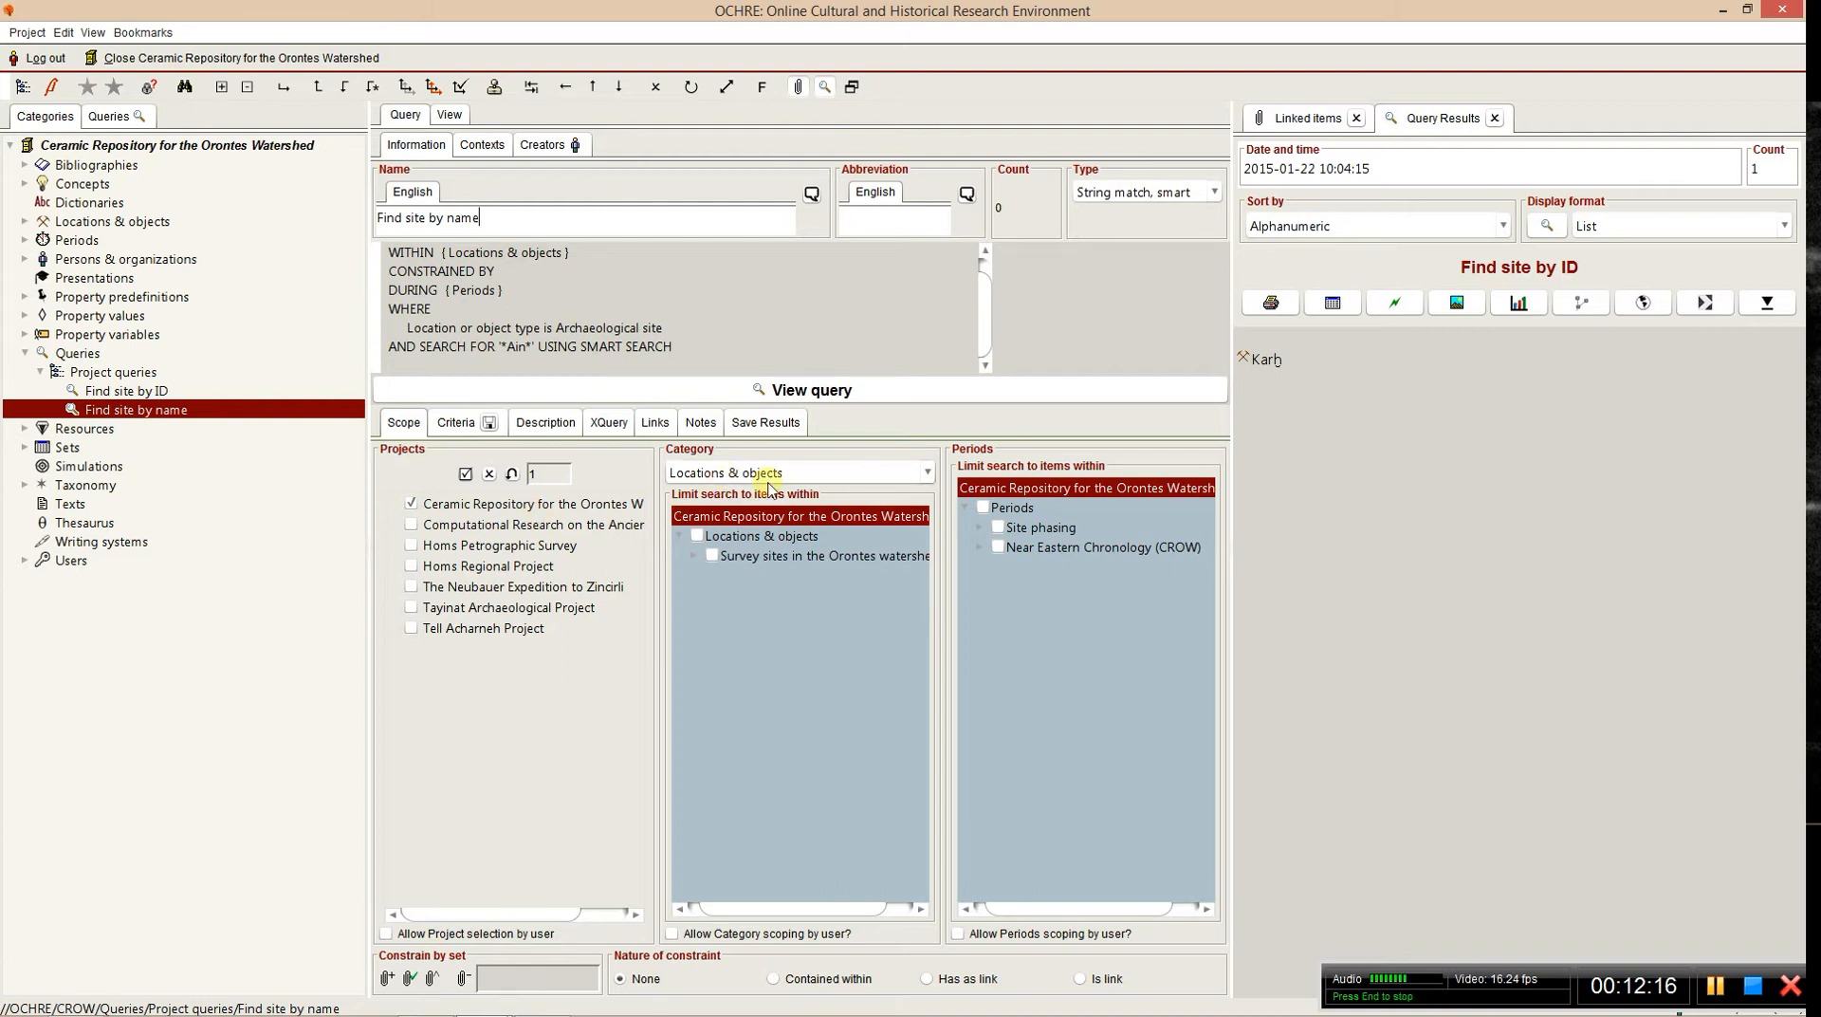
{"action": "left_click", "coordinate": [455, 423]}
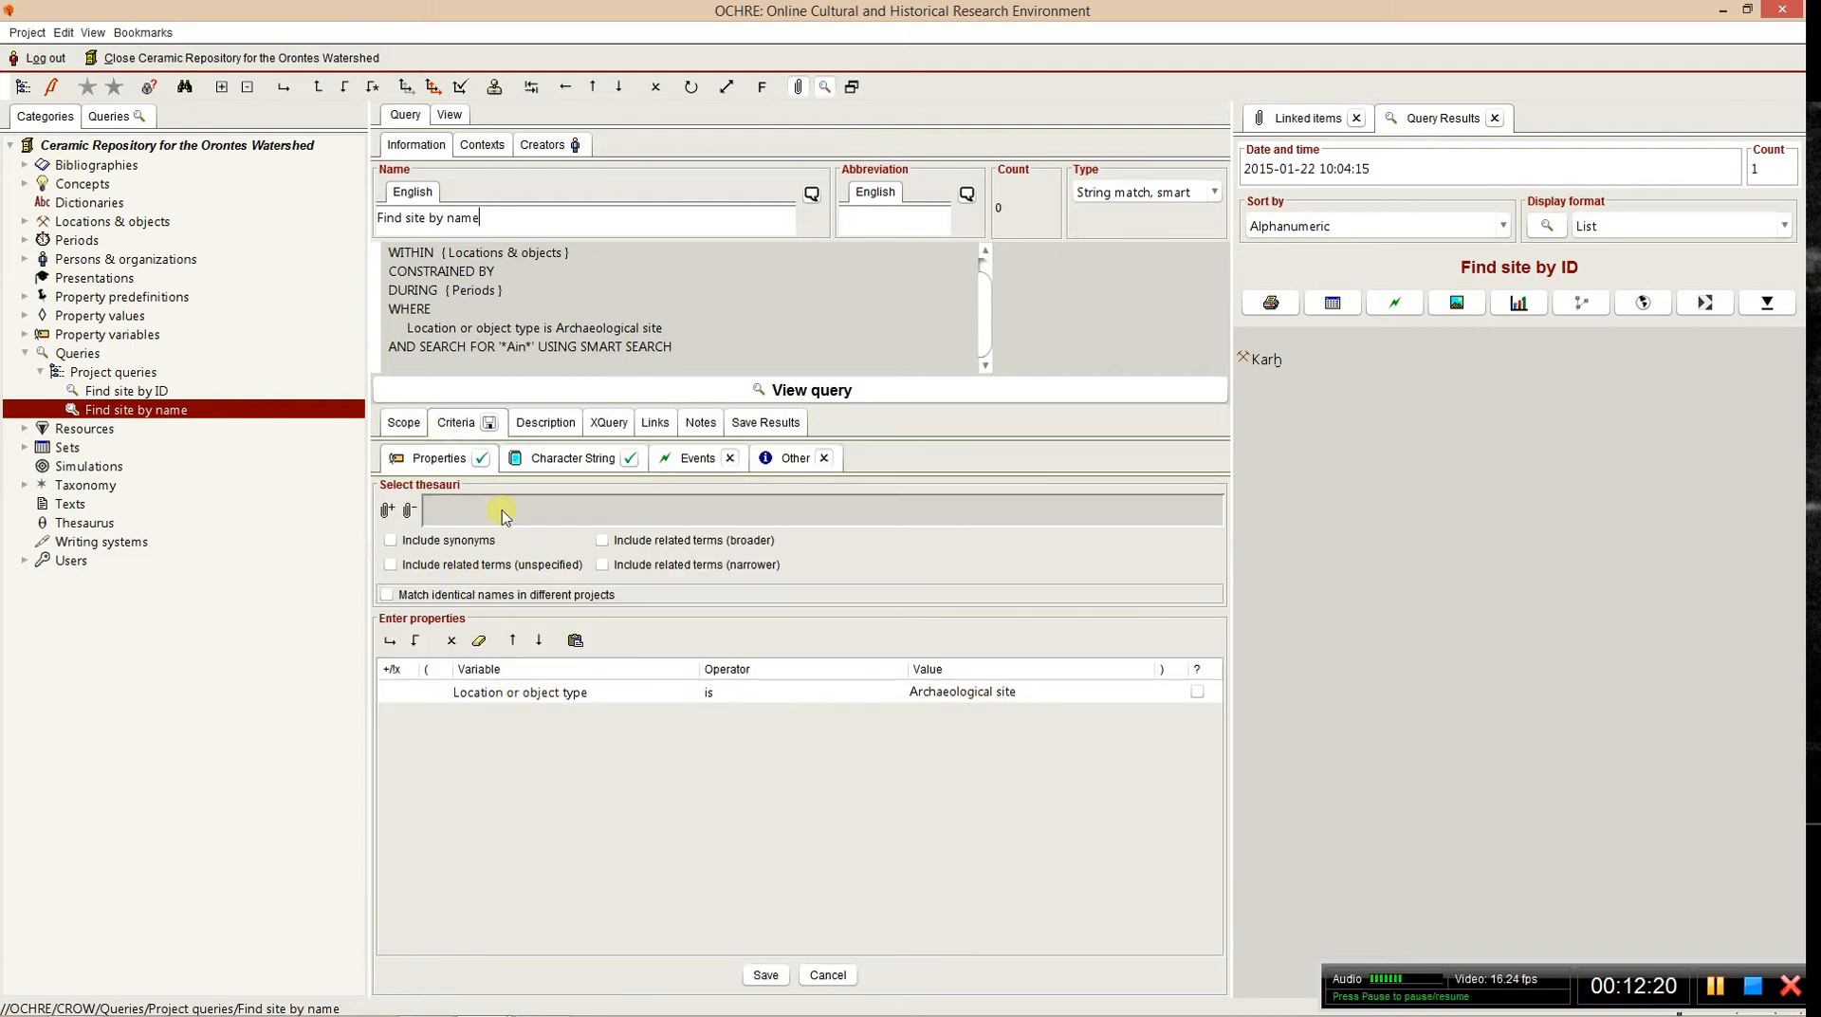
{"action": "left_click", "coordinate": [527, 458]}
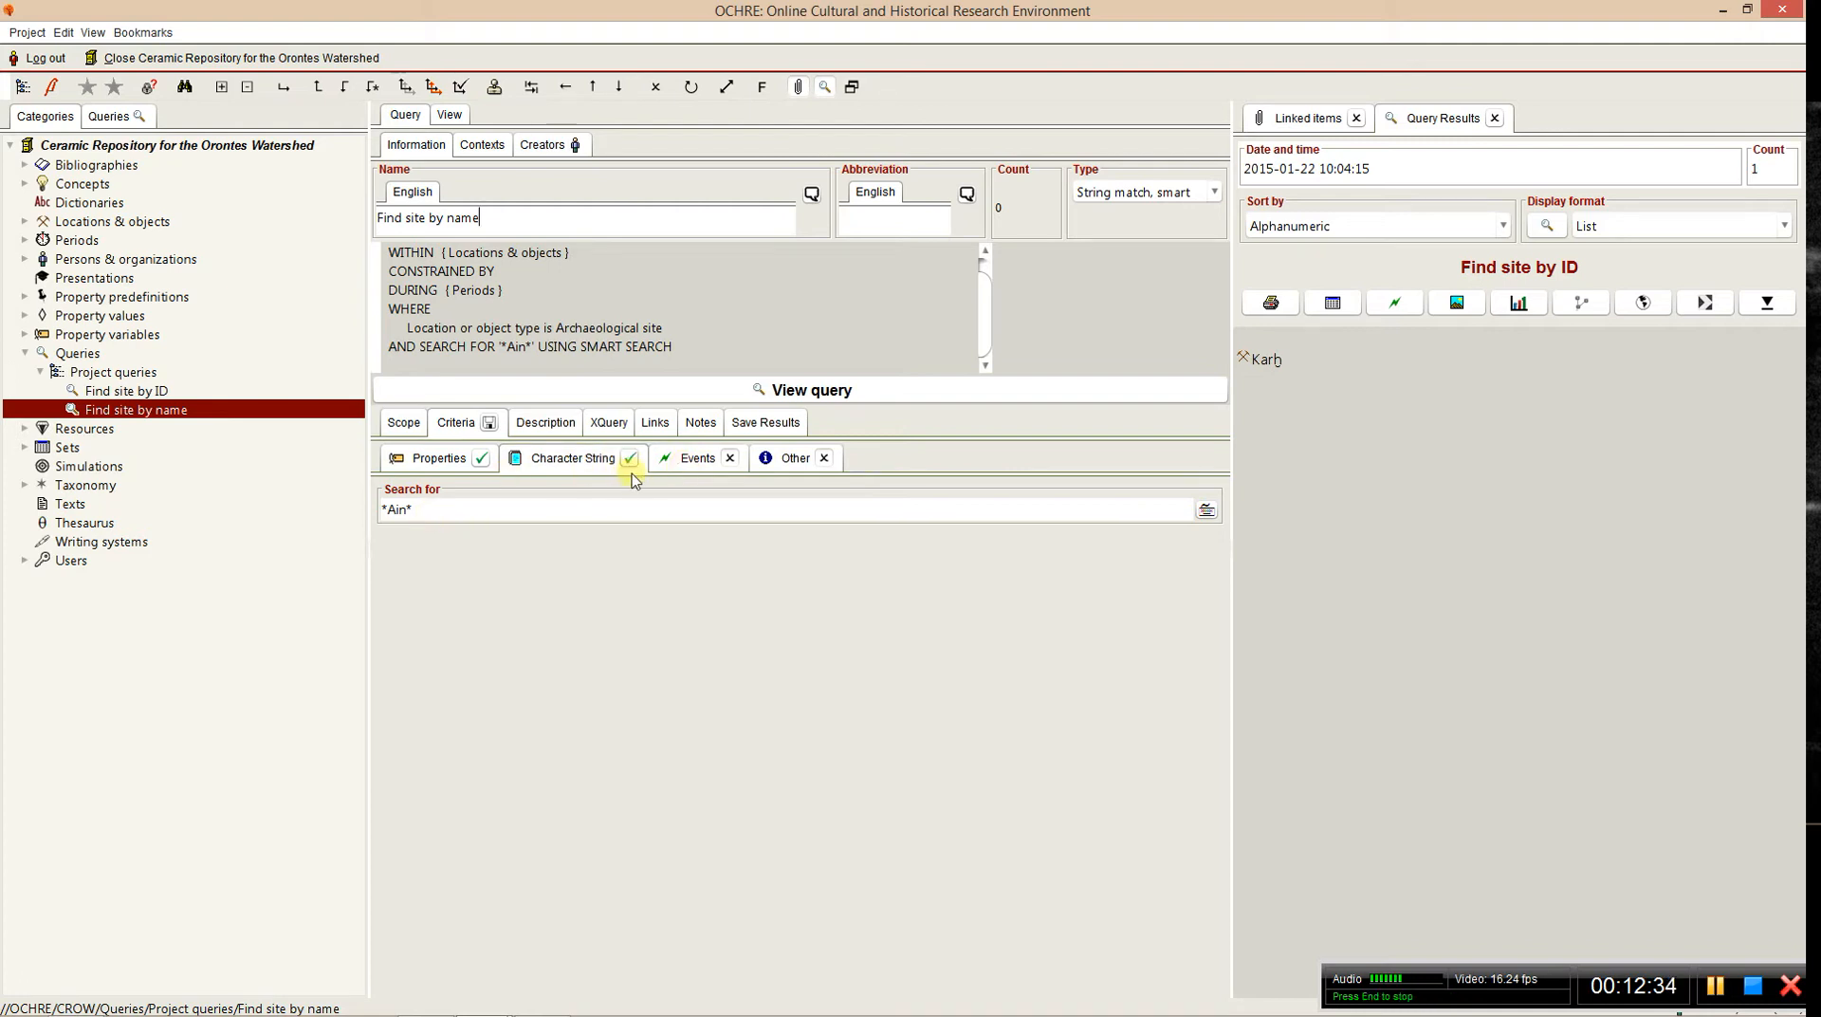
- Run the Find site by name query with the search string K?r*
{"action": "left_click", "coordinate": [719, 388]}
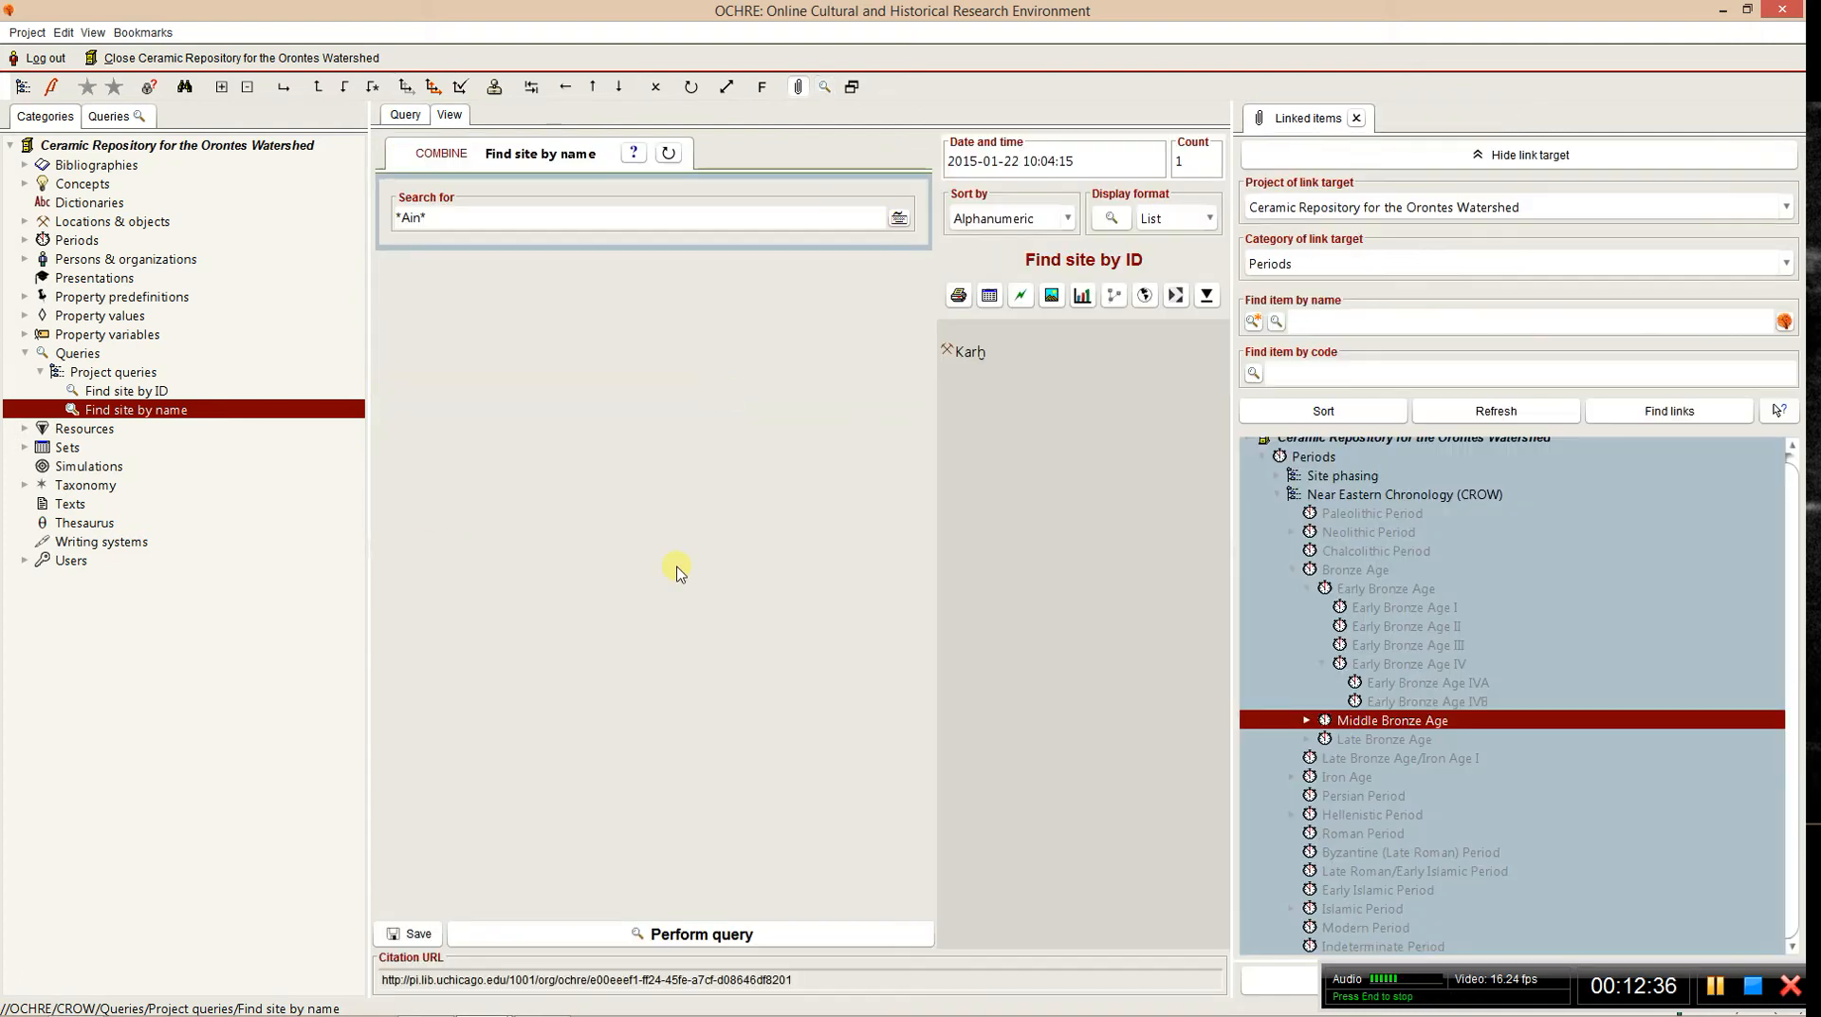
{"action": "triple_click", "coordinate": [449, 217]}
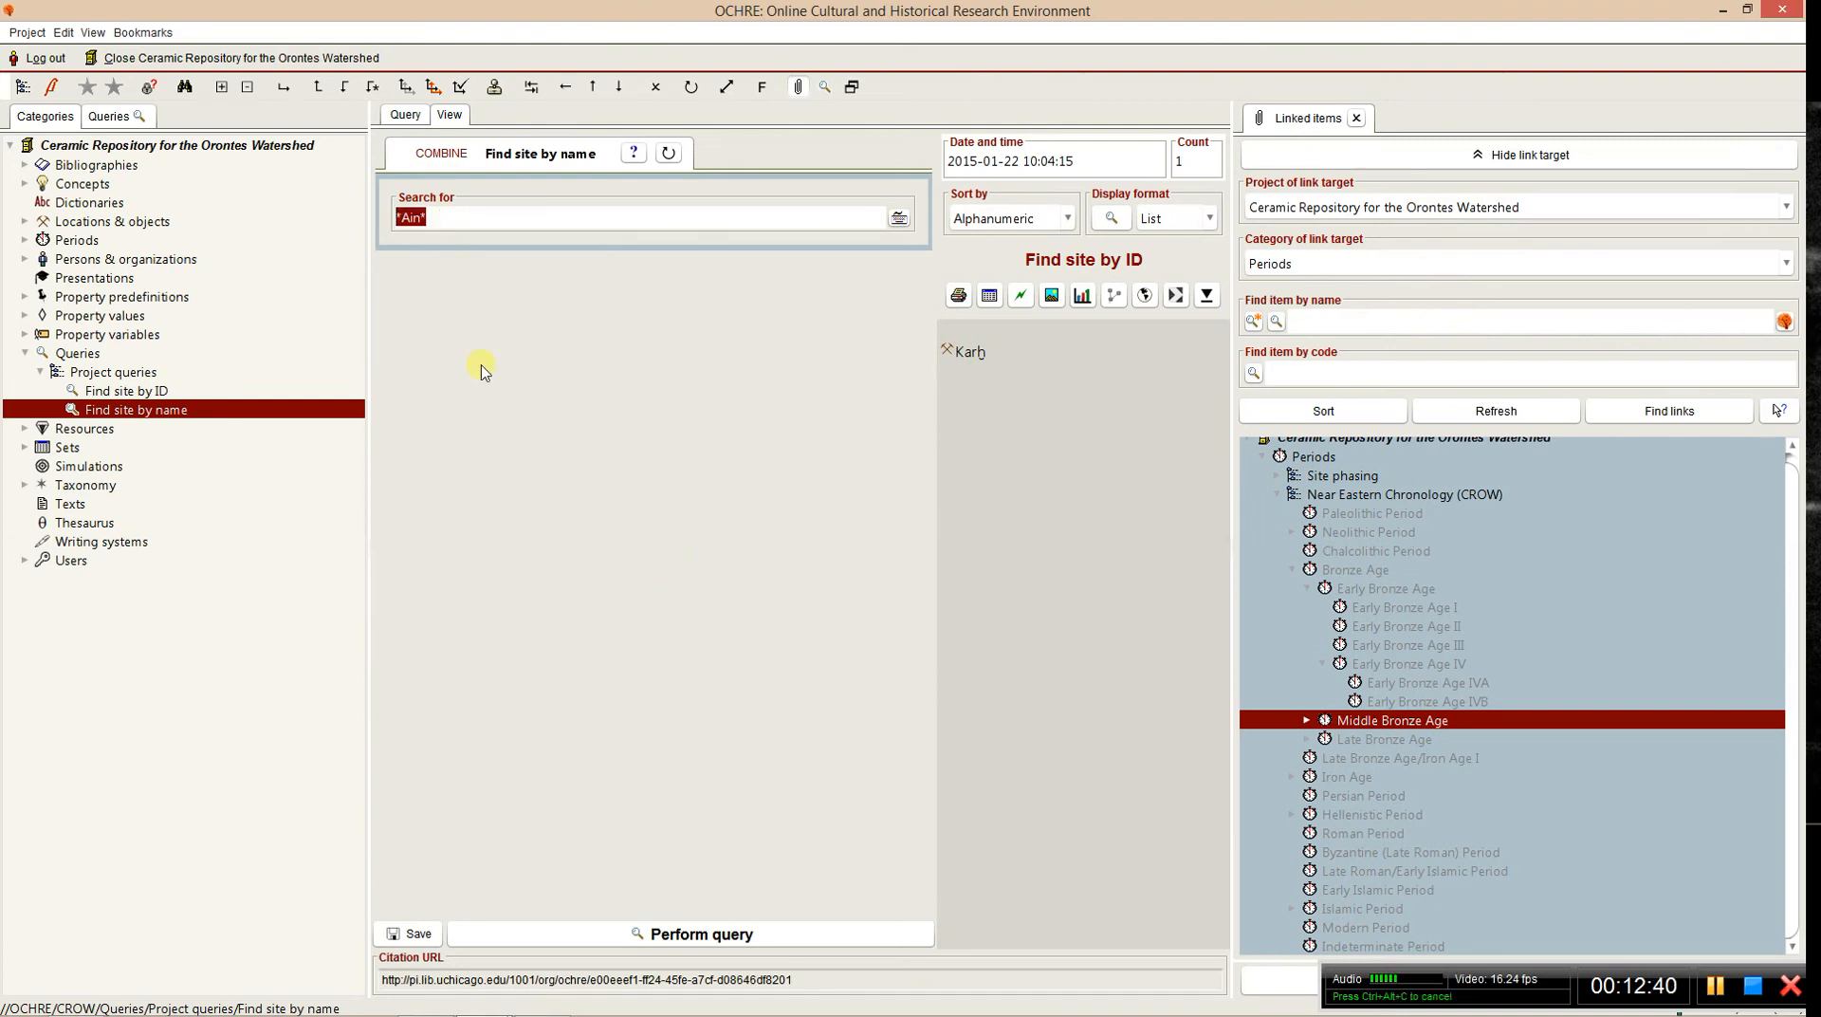
{"action": "type", "text": "K?r*"}
{"action": "left_click", "coordinate": [848, 936]}
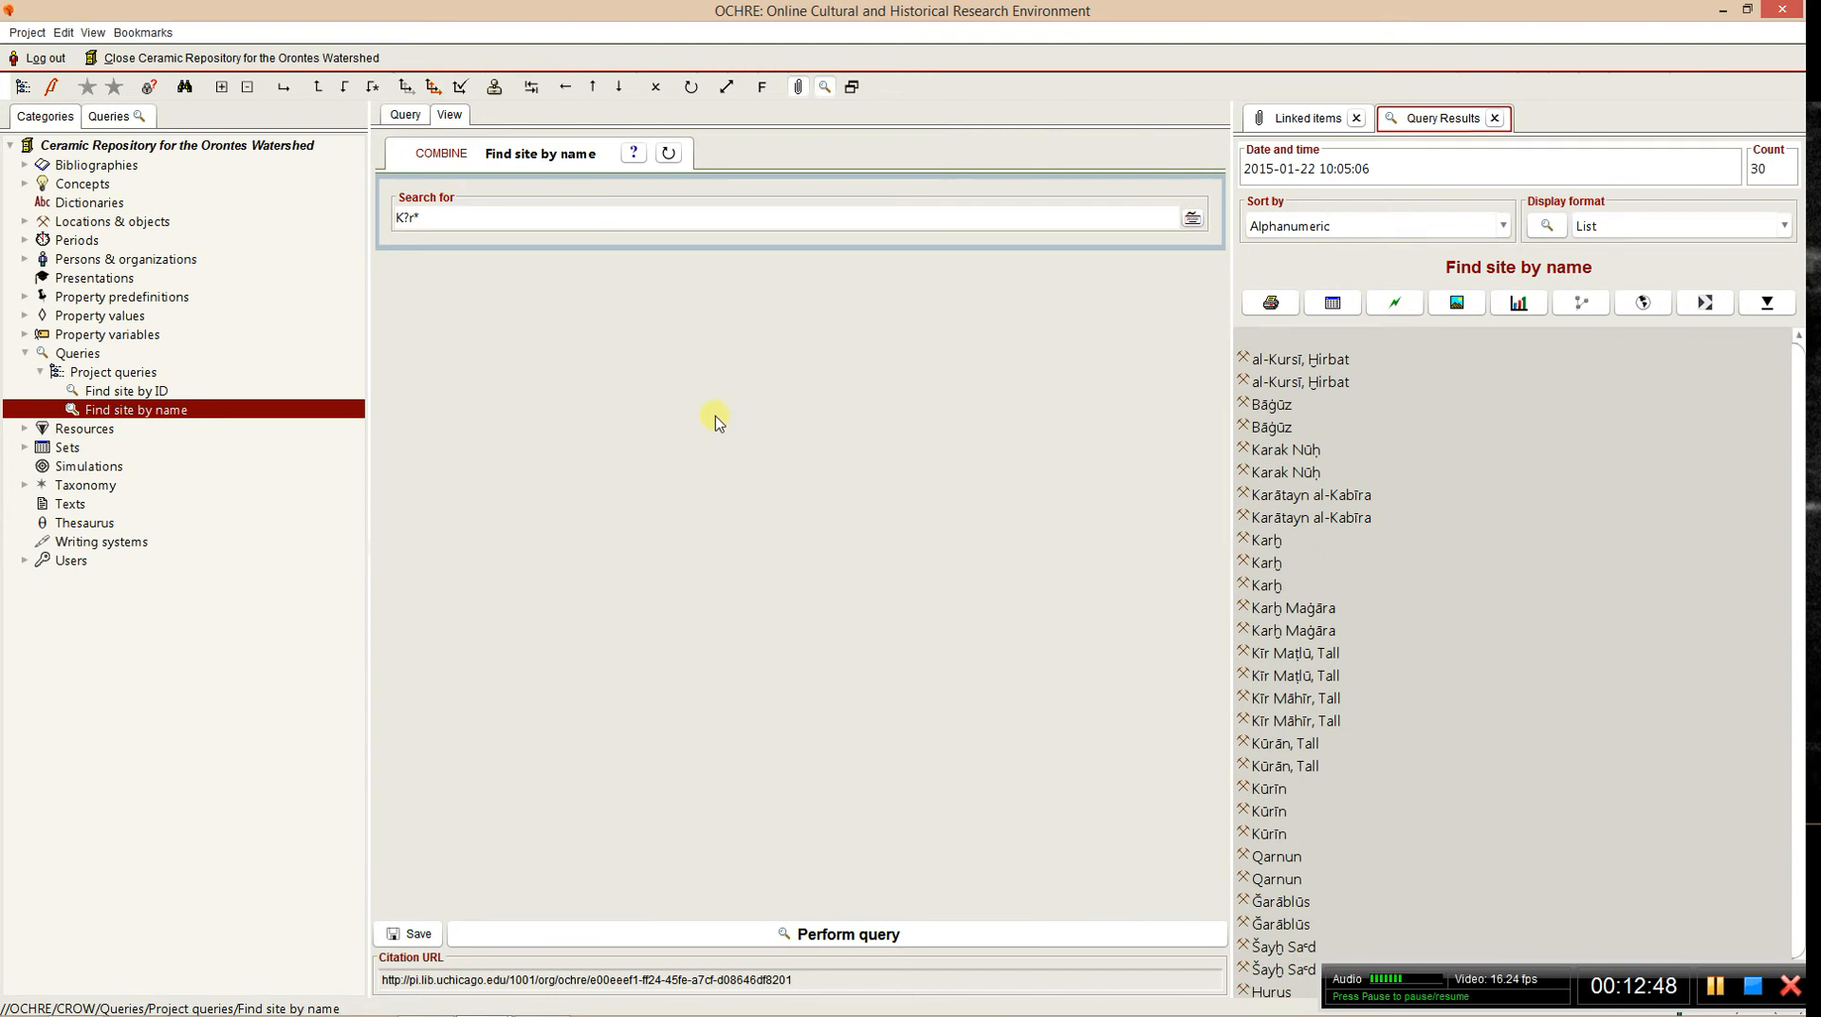
- Compare the Find site by name query's search form with its underlying definition
{"action": "left_click", "coordinate": [428, 216]}
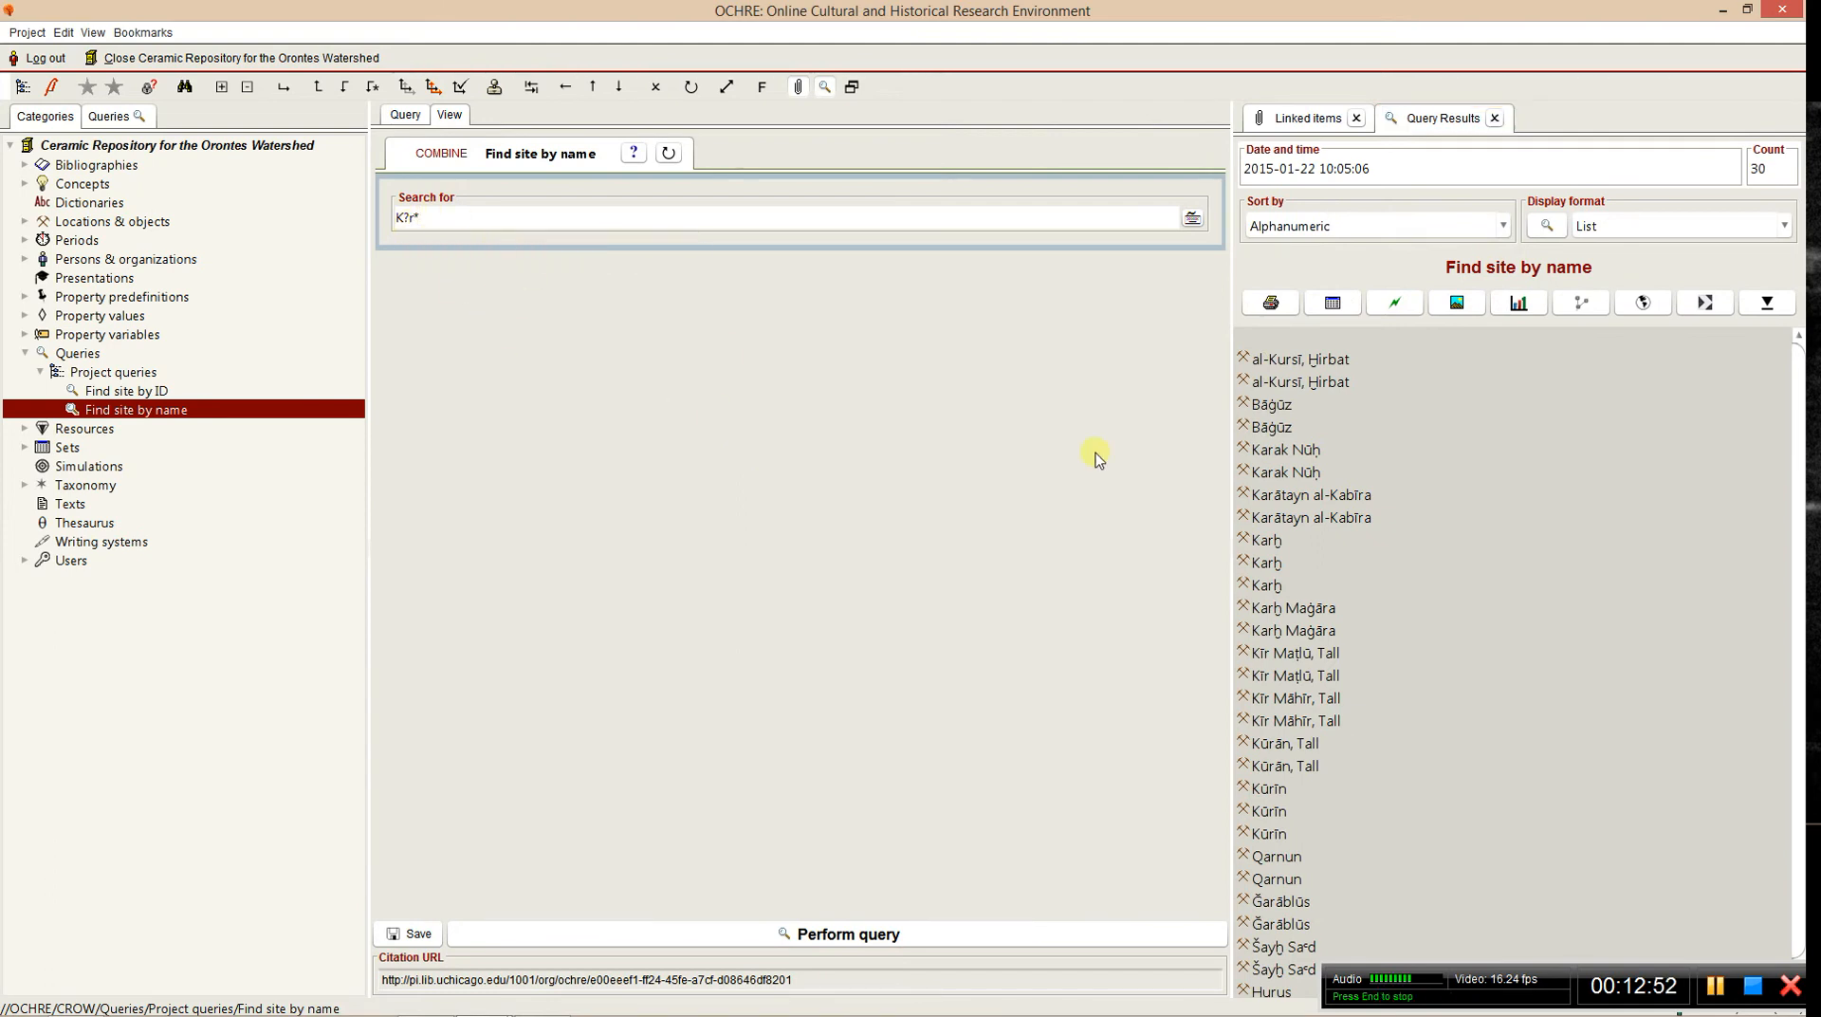
{"action": "left_click", "coordinate": [405, 114]}
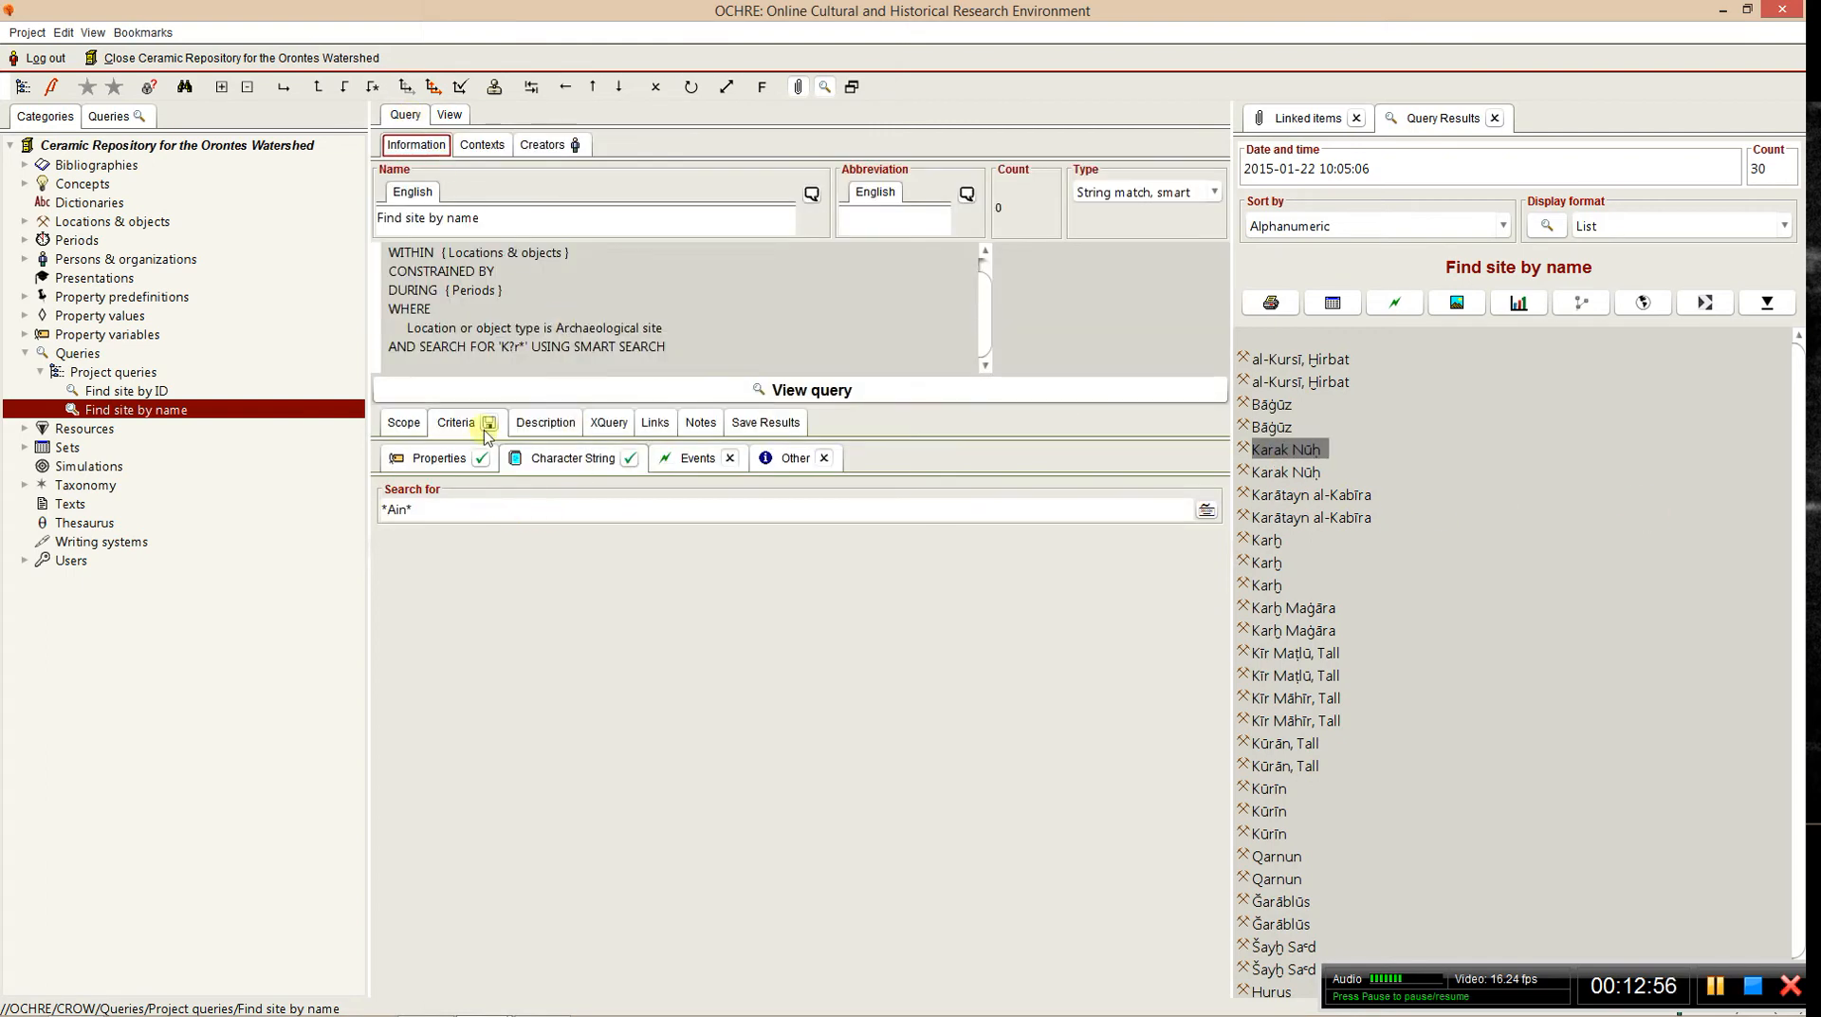
{"action": "left_click", "coordinate": [450, 114]}
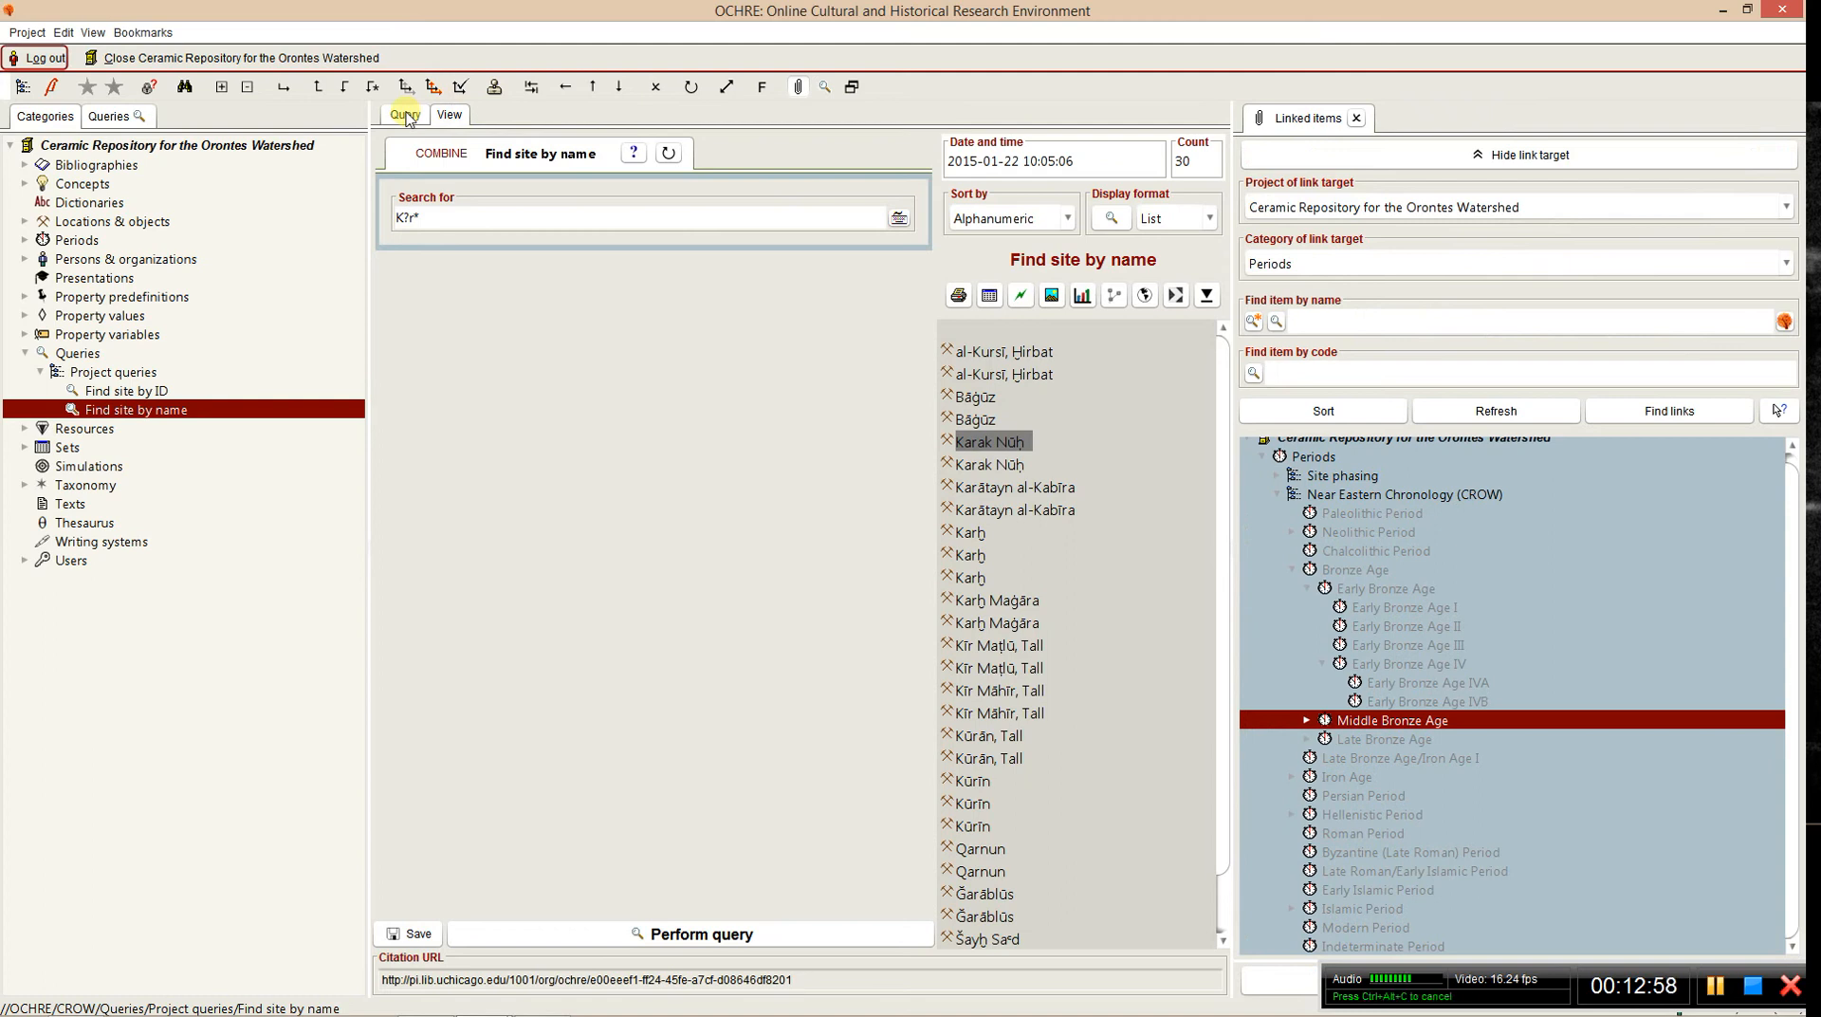
{"action": "left_click", "coordinate": [405, 113]}
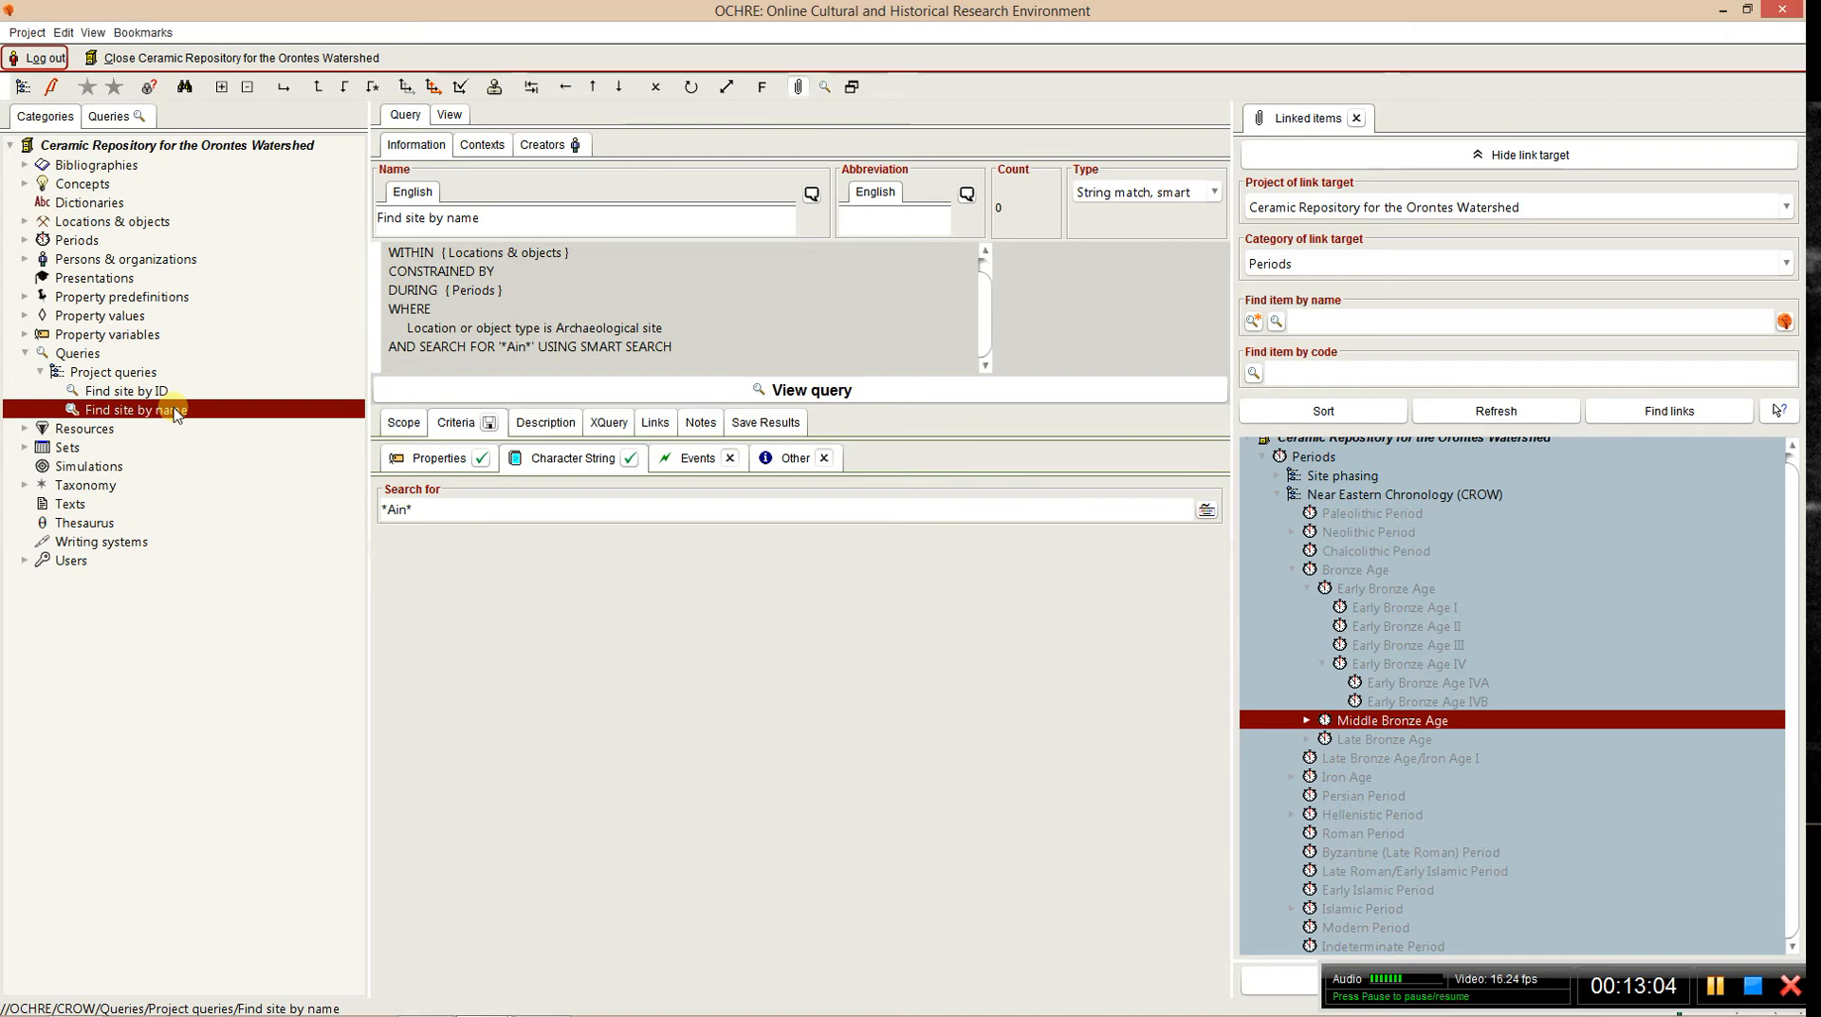
- Expand Survey sites in the Orontes watershed under Locations & objects and browse its sites, keeping Periods as the link target category
{"action": "left_click", "coordinate": [24, 221]}
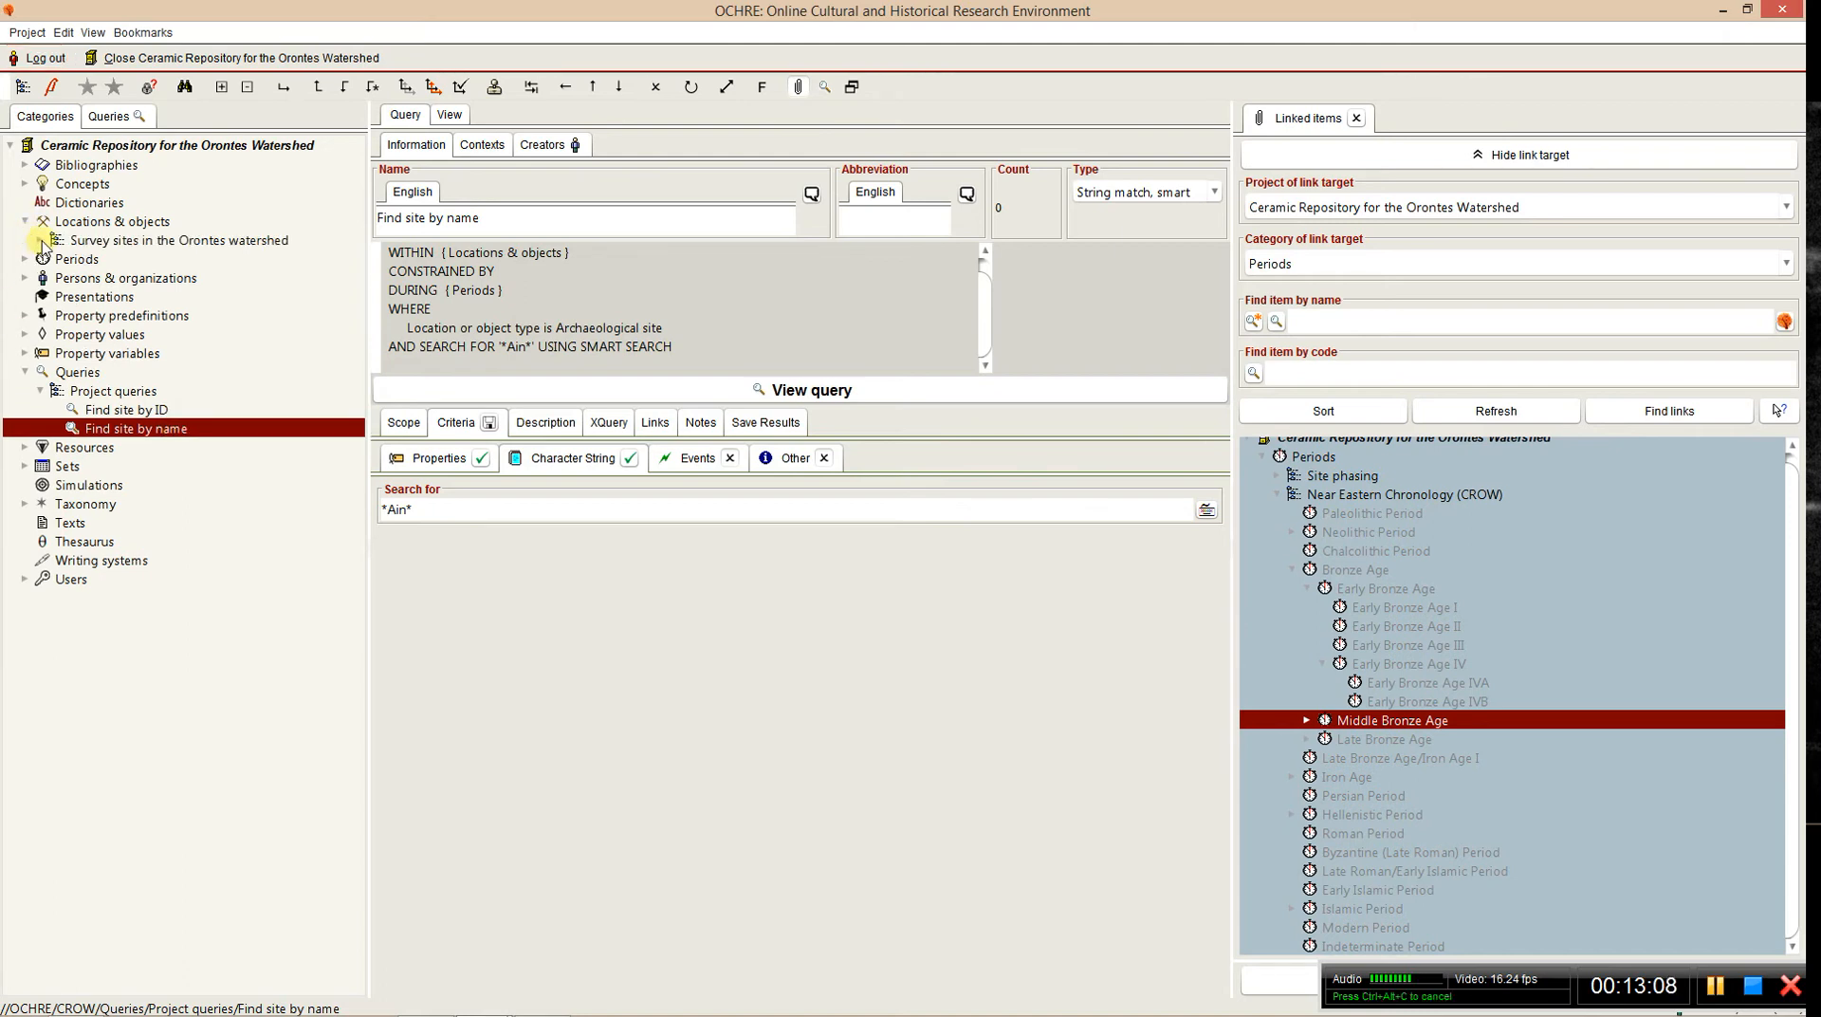
{"action": "left_click", "coordinate": [40, 241]}
{"action": "scroll", "coordinate": [61, 275], "scroll_direction": "up", "scroll_amount": 2}
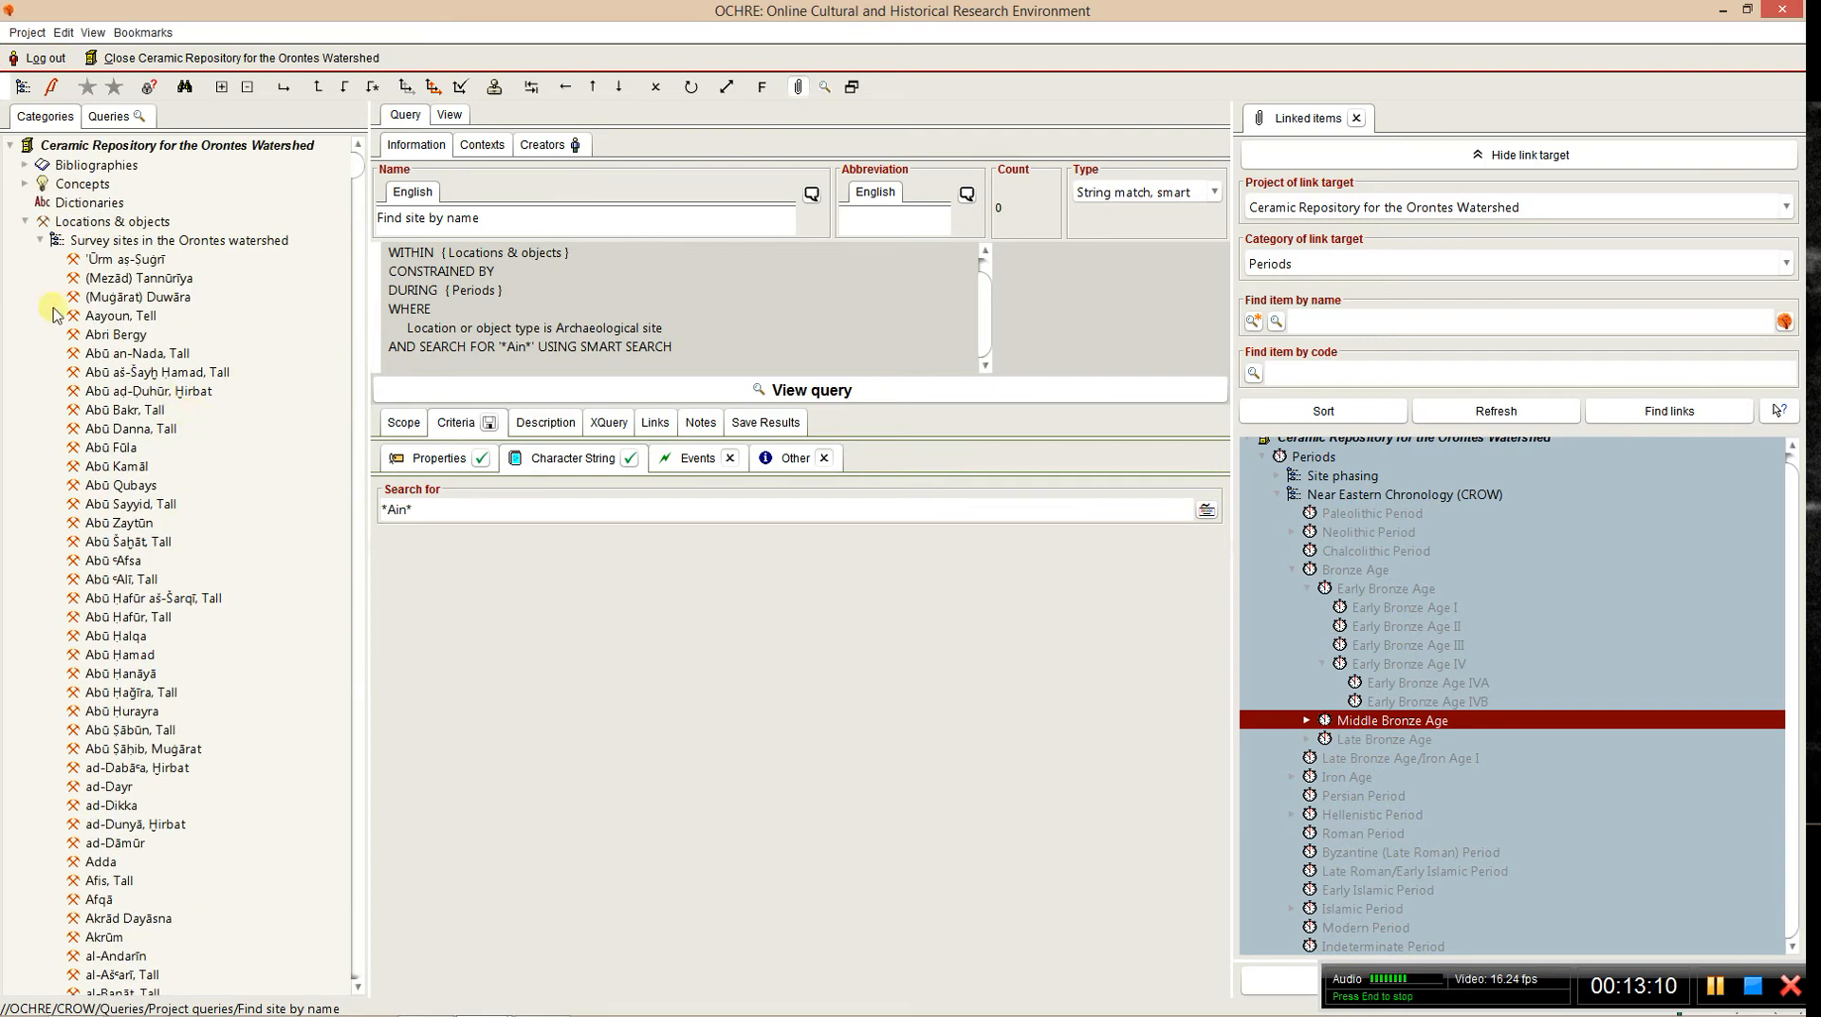
{"action": "scroll", "coordinate": [232, 422], "scroll_direction": "down", "scroll_amount": 5}
{"action": "scroll", "coordinate": [234, 437], "scroll_direction": "up", "scroll_amount": 5}
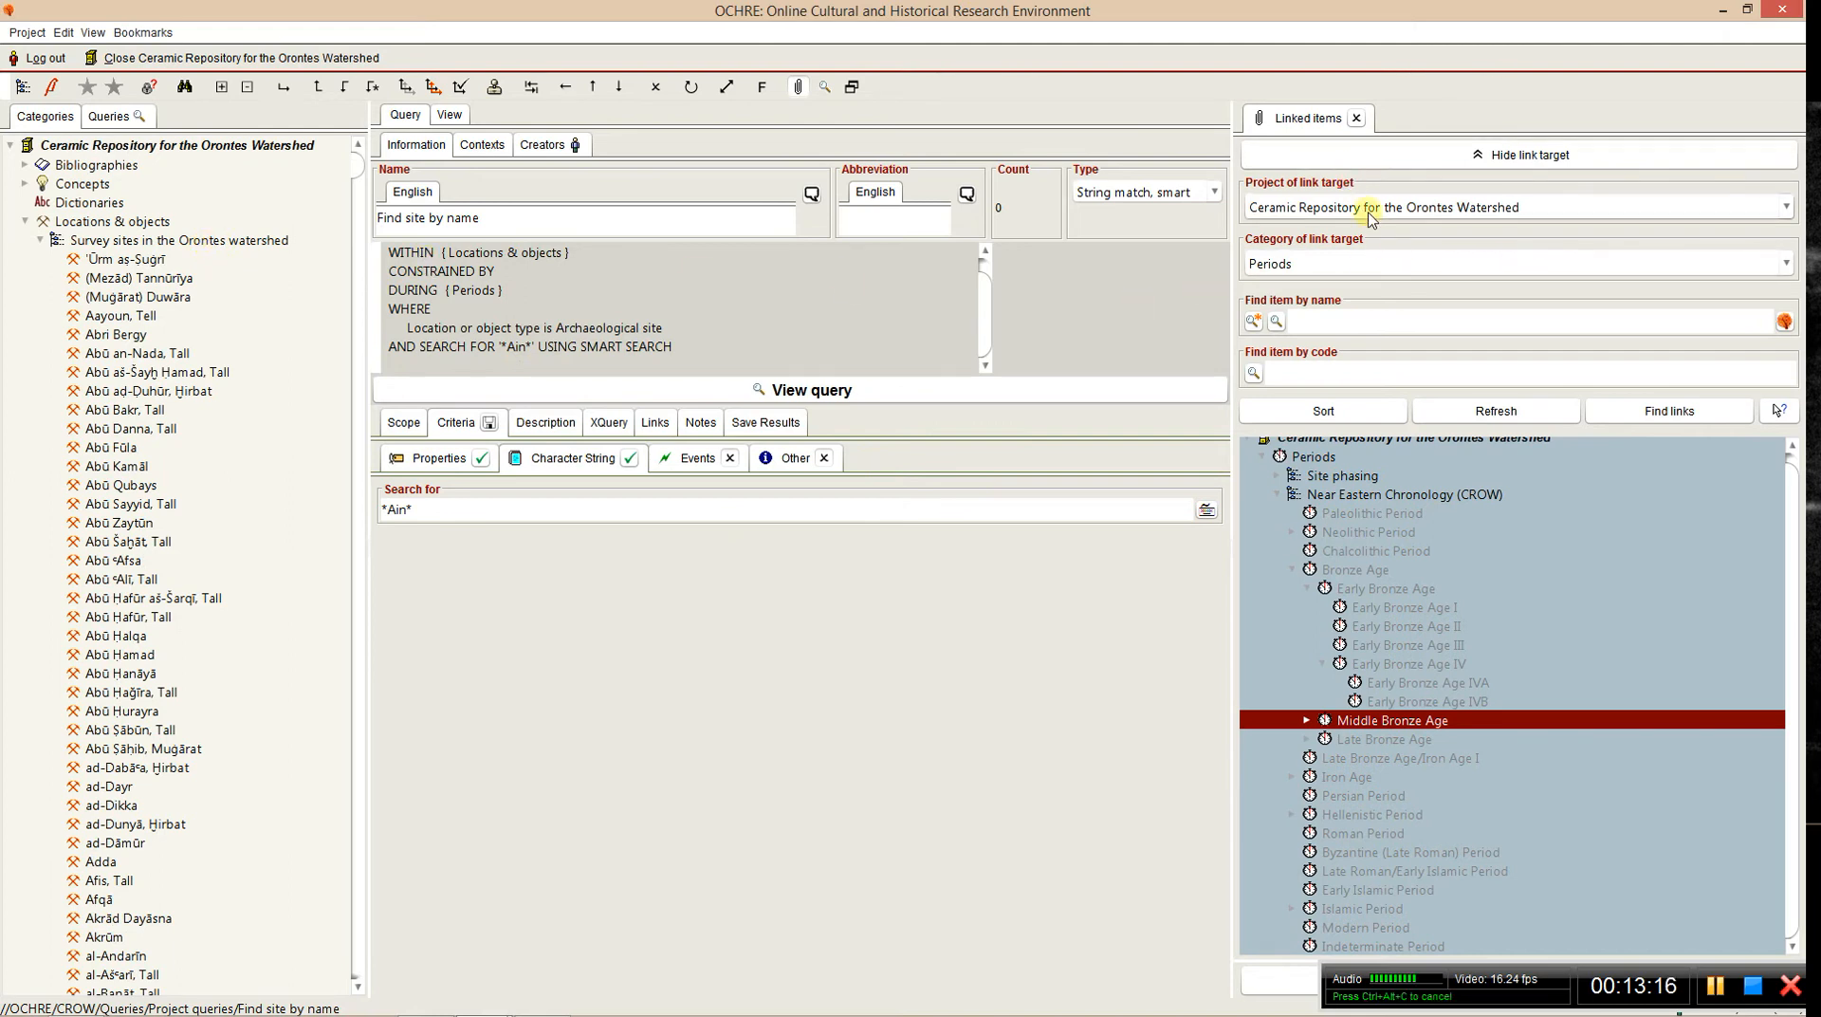
{"action": "left_click", "coordinate": [1392, 272]}
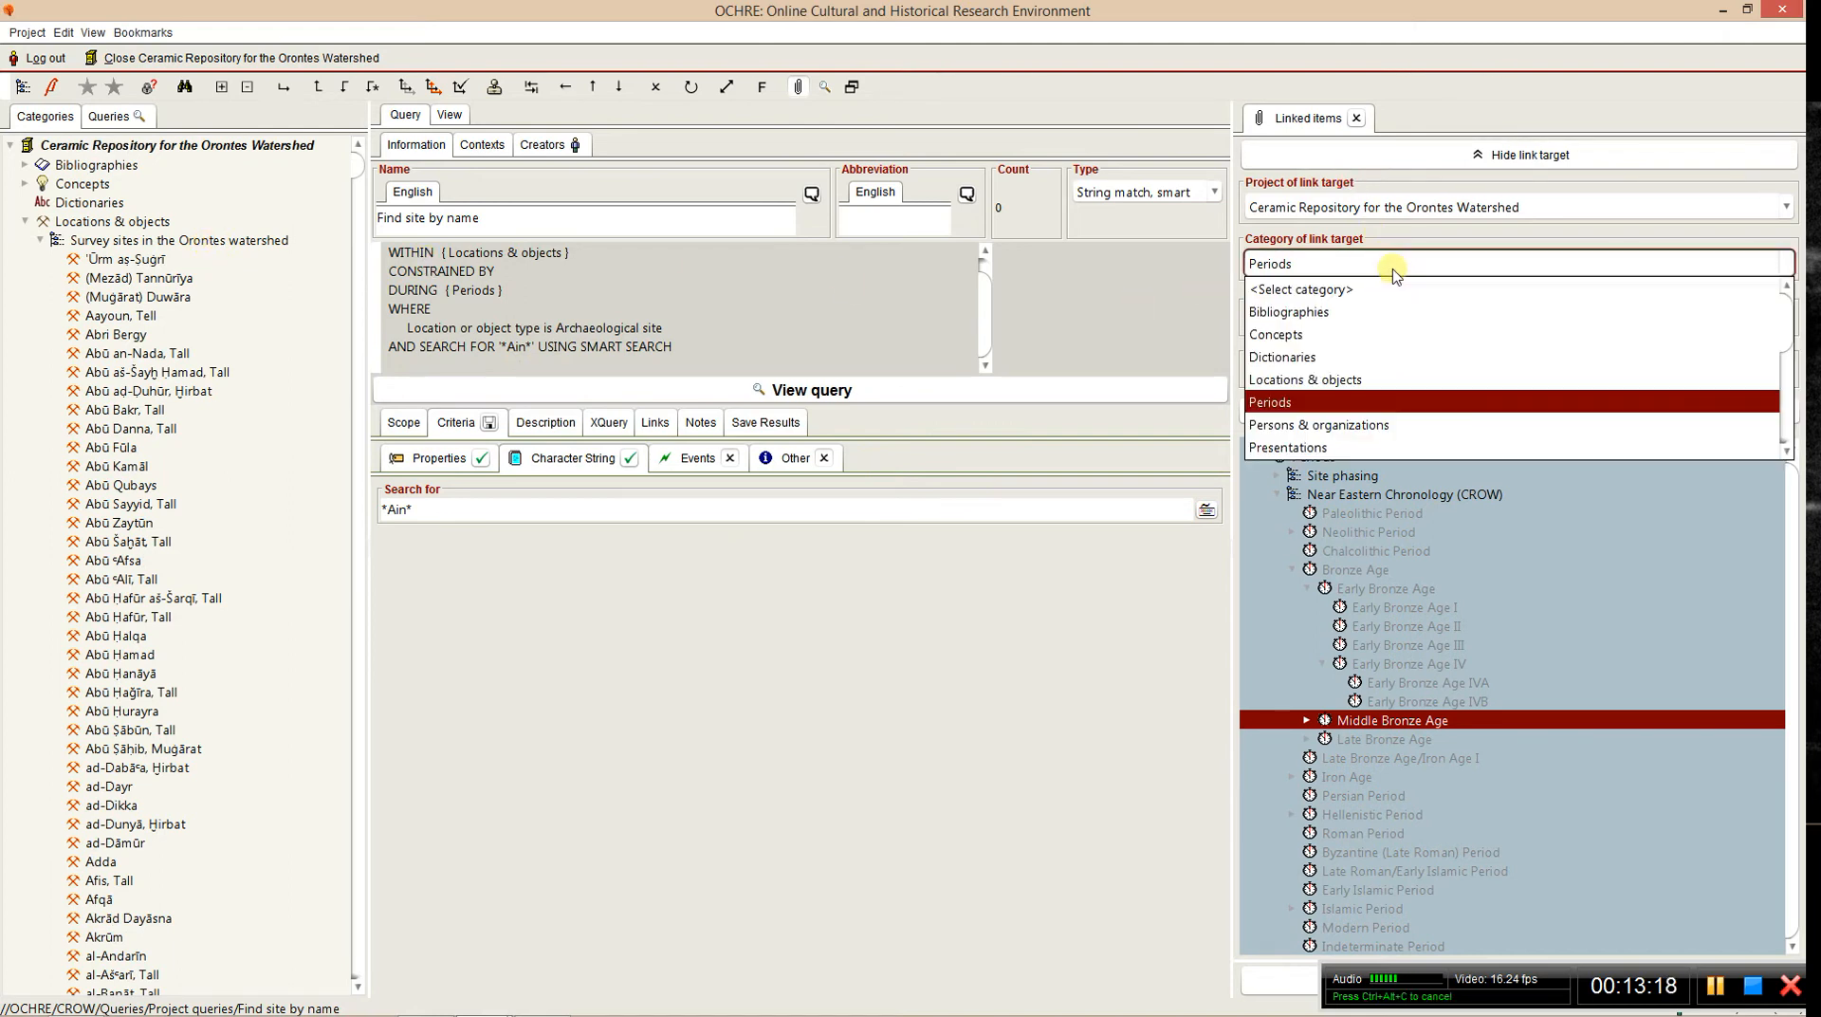
{"action": "left_click", "coordinate": [1390, 269]}
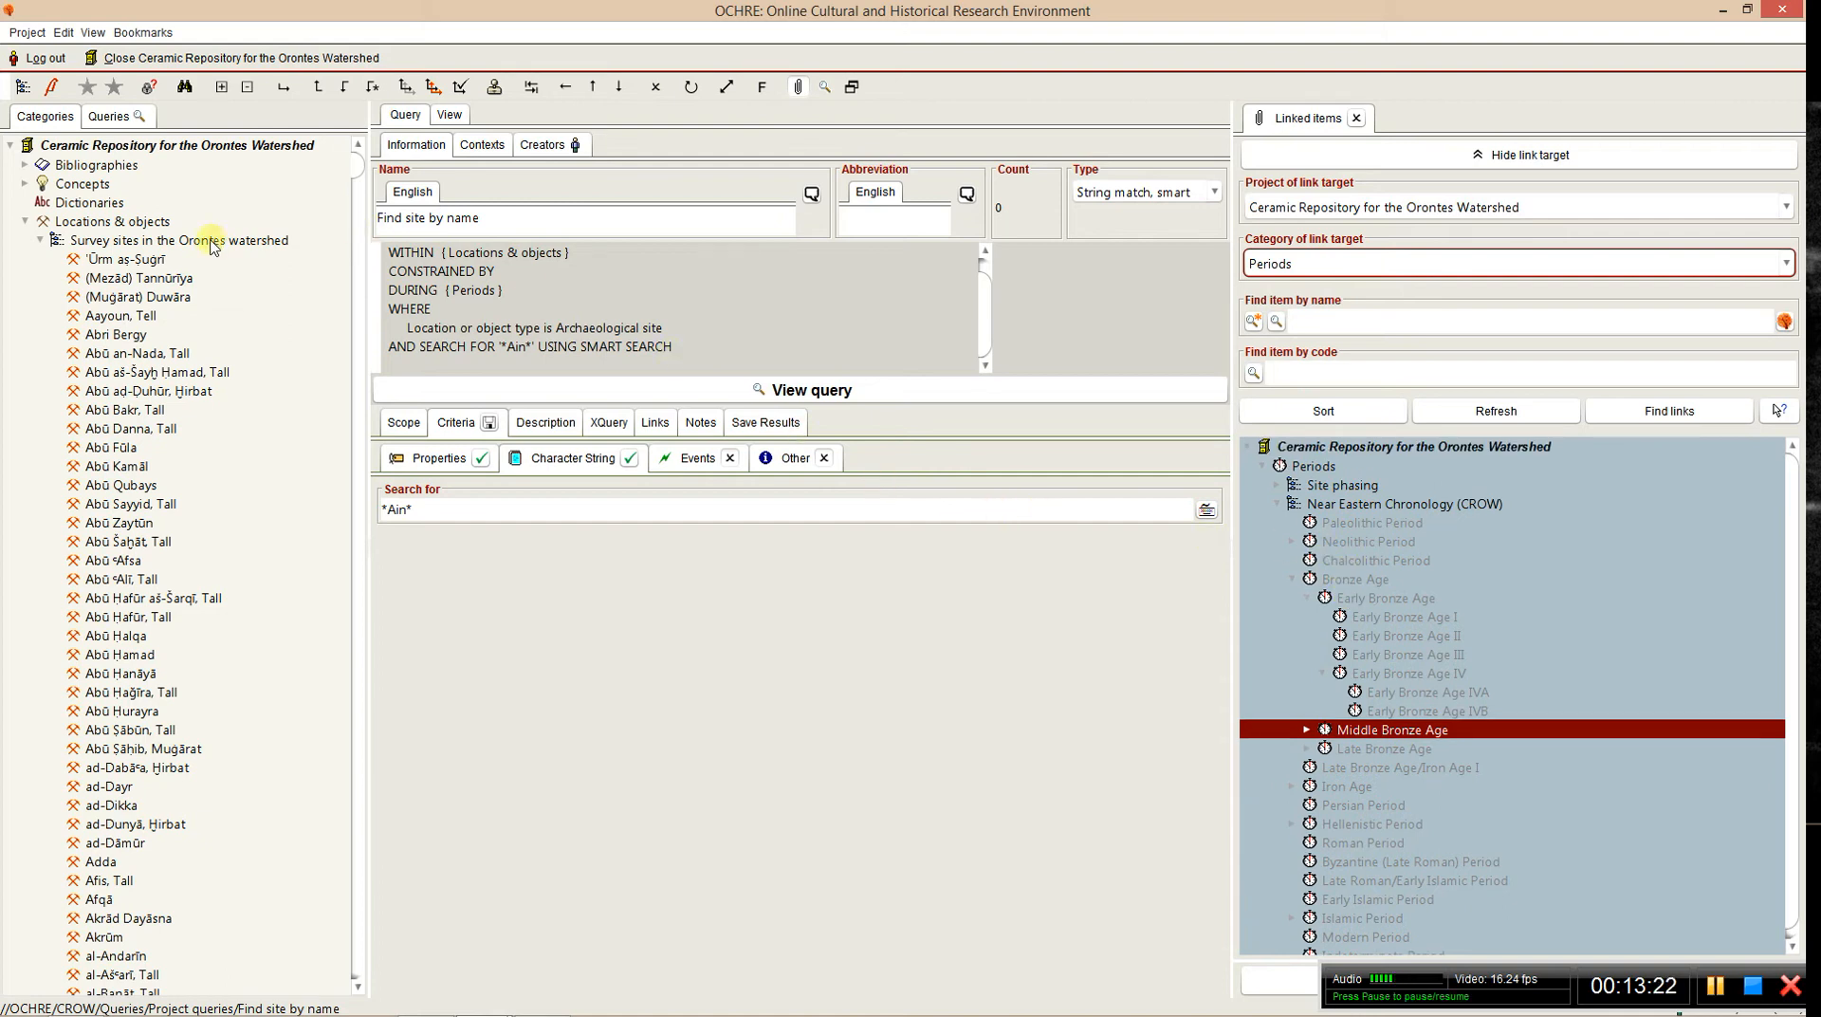
- Open Aayoun, Tell and compare the observers and properties recorded in its first and second observations
{"action": "left_click", "coordinate": [120, 316]}
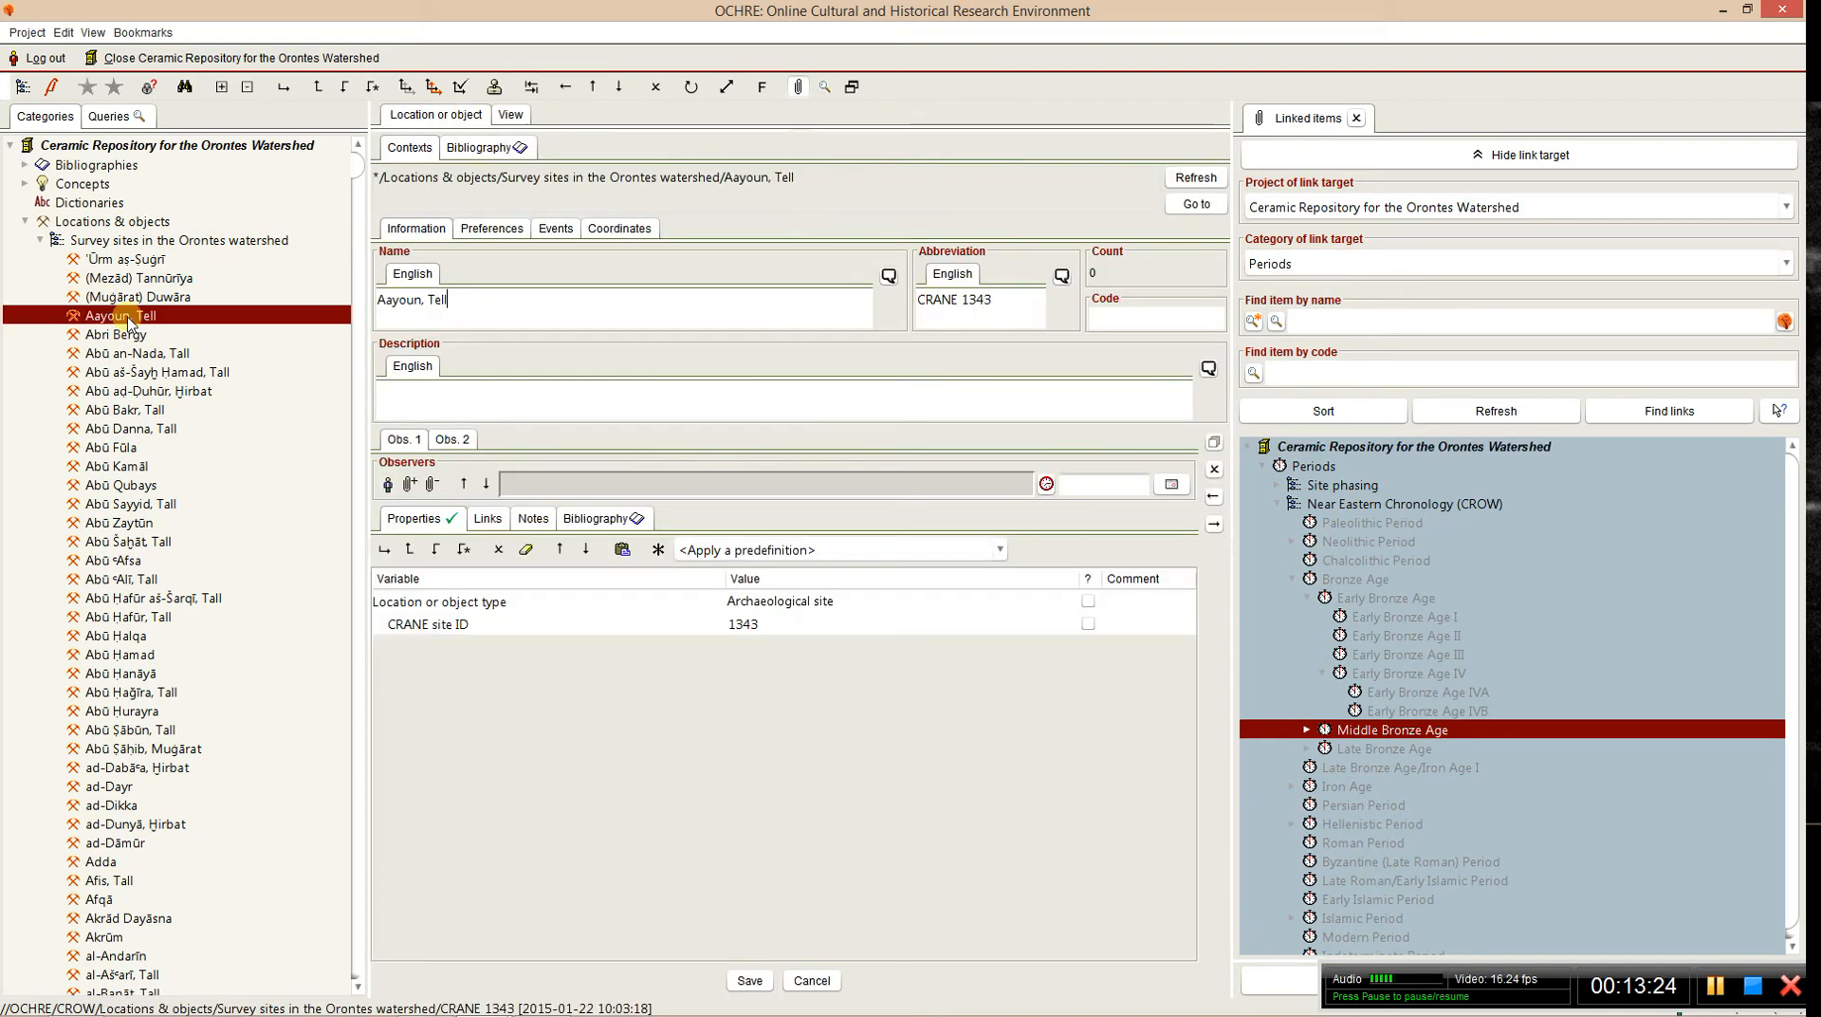
{"action": "left_click", "coordinate": [450, 439]}
{"action": "left_click", "coordinate": [404, 439]}
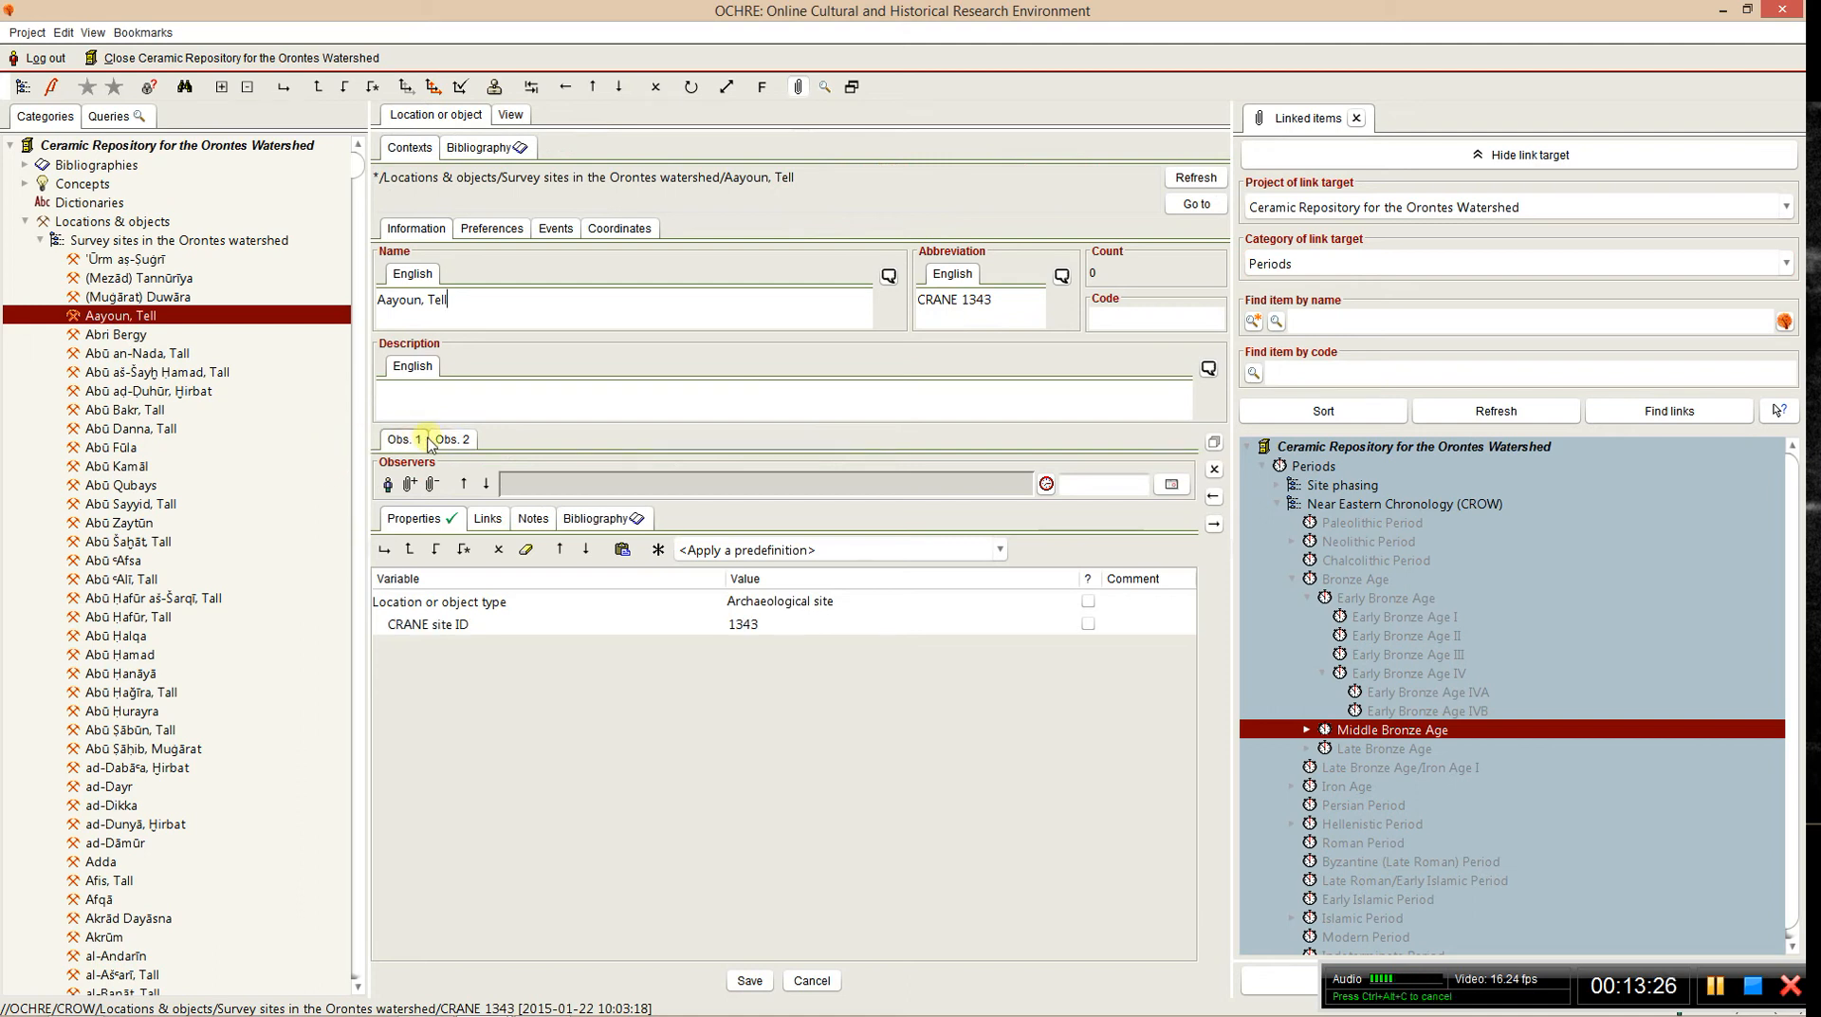
{"action": "left_click", "coordinate": [450, 439]}
{"action": "left_click", "coordinate": [403, 439]}
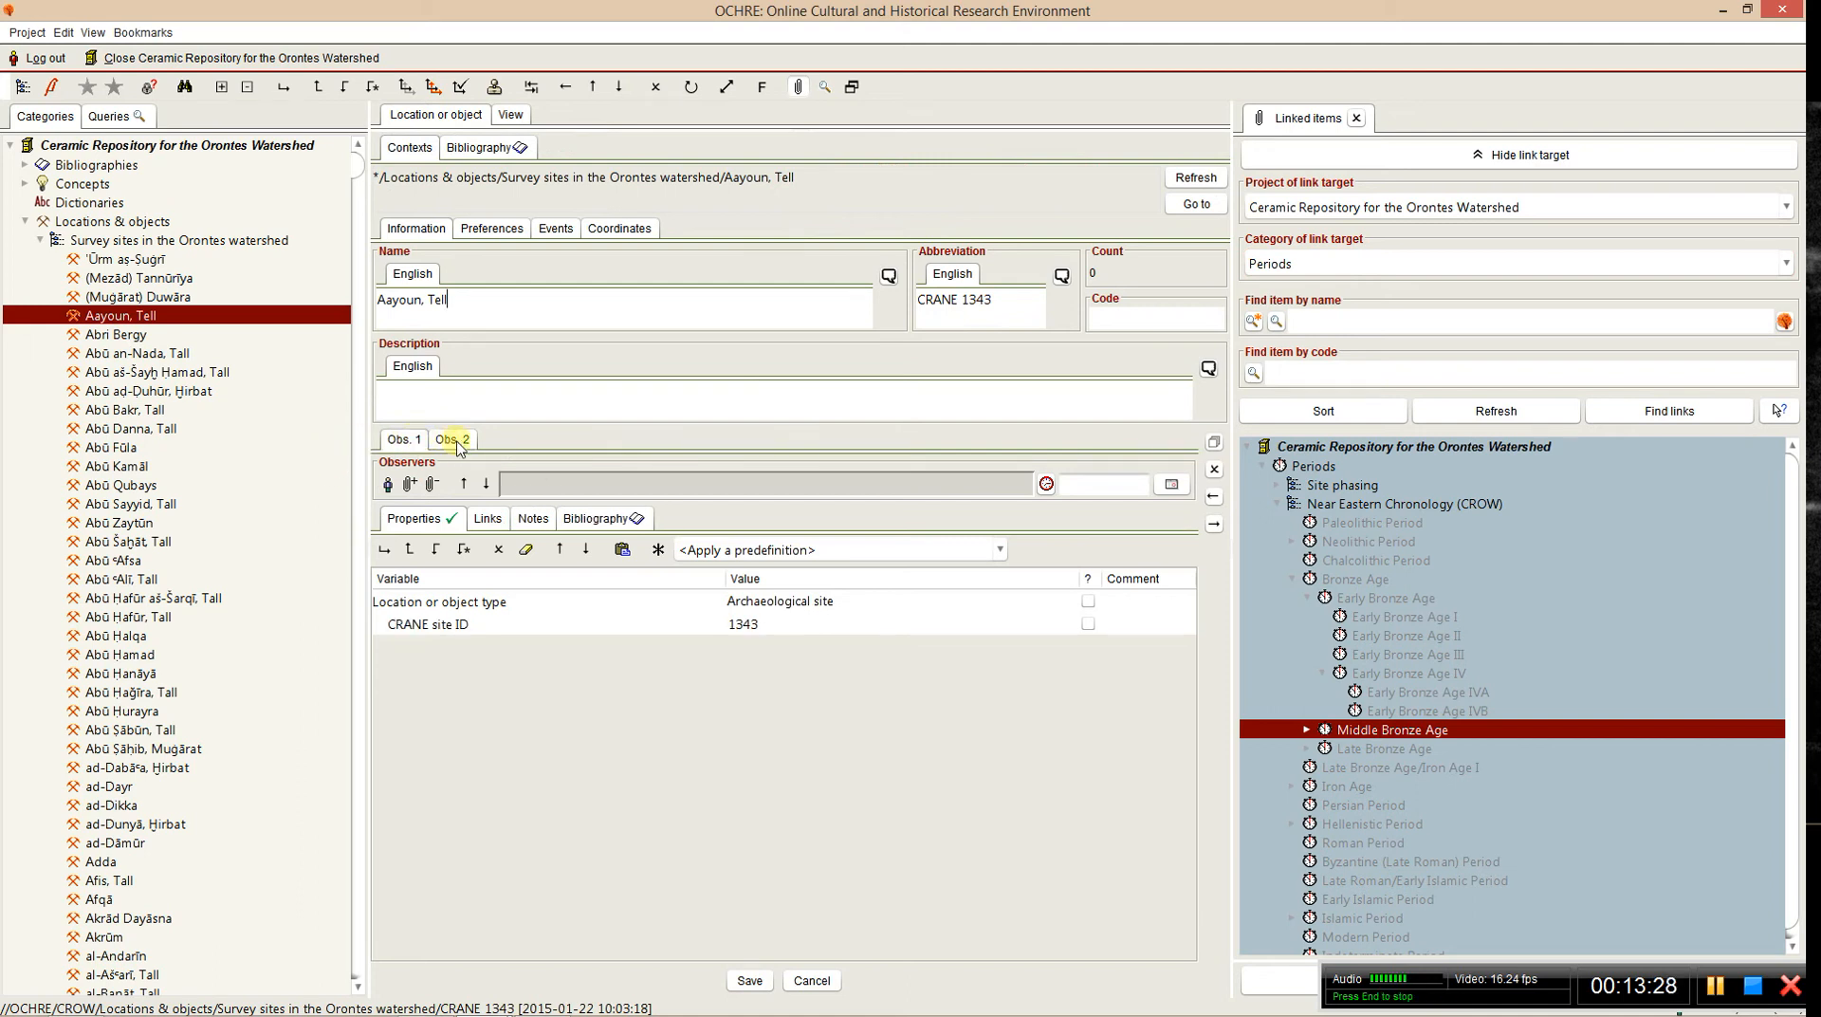
{"action": "left_click", "coordinate": [454, 439]}
{"action": "left_click", "coordinate": [416, 440]}
{"action": "left_click", "coordinate": [443, 442]}
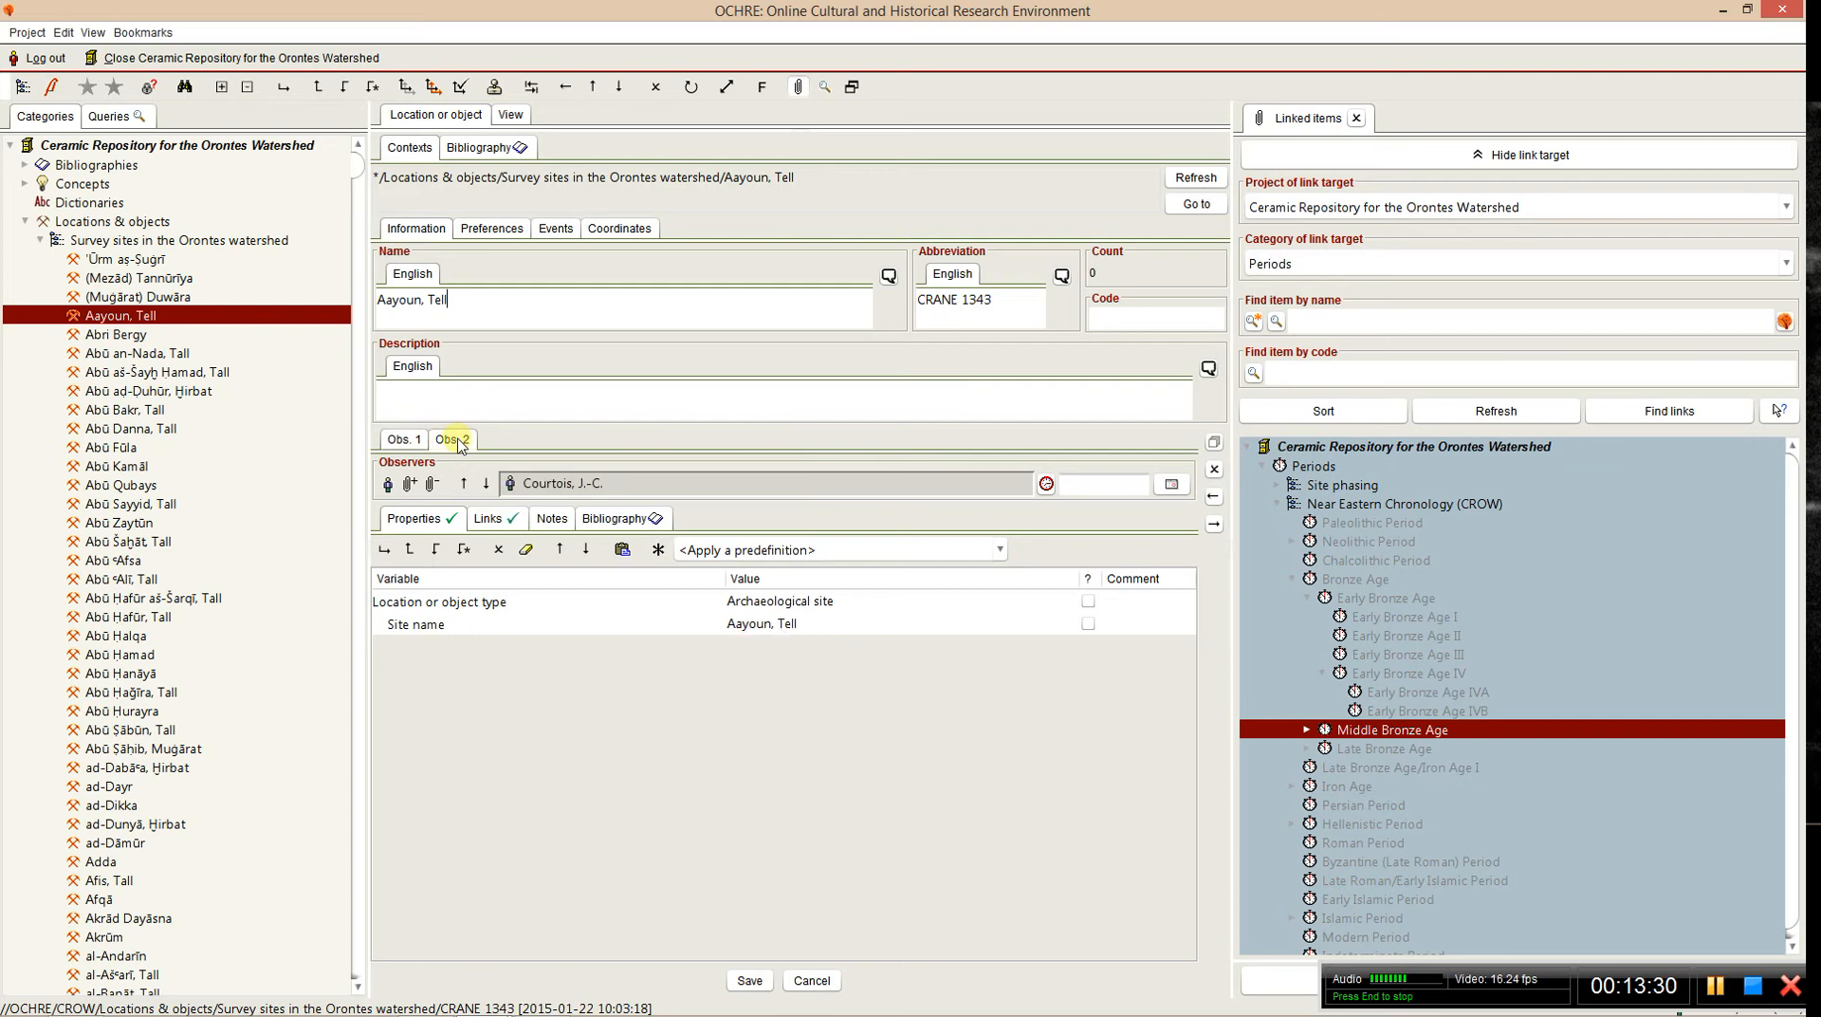
{"action": "left_click", "coordinate": [414, 444]}
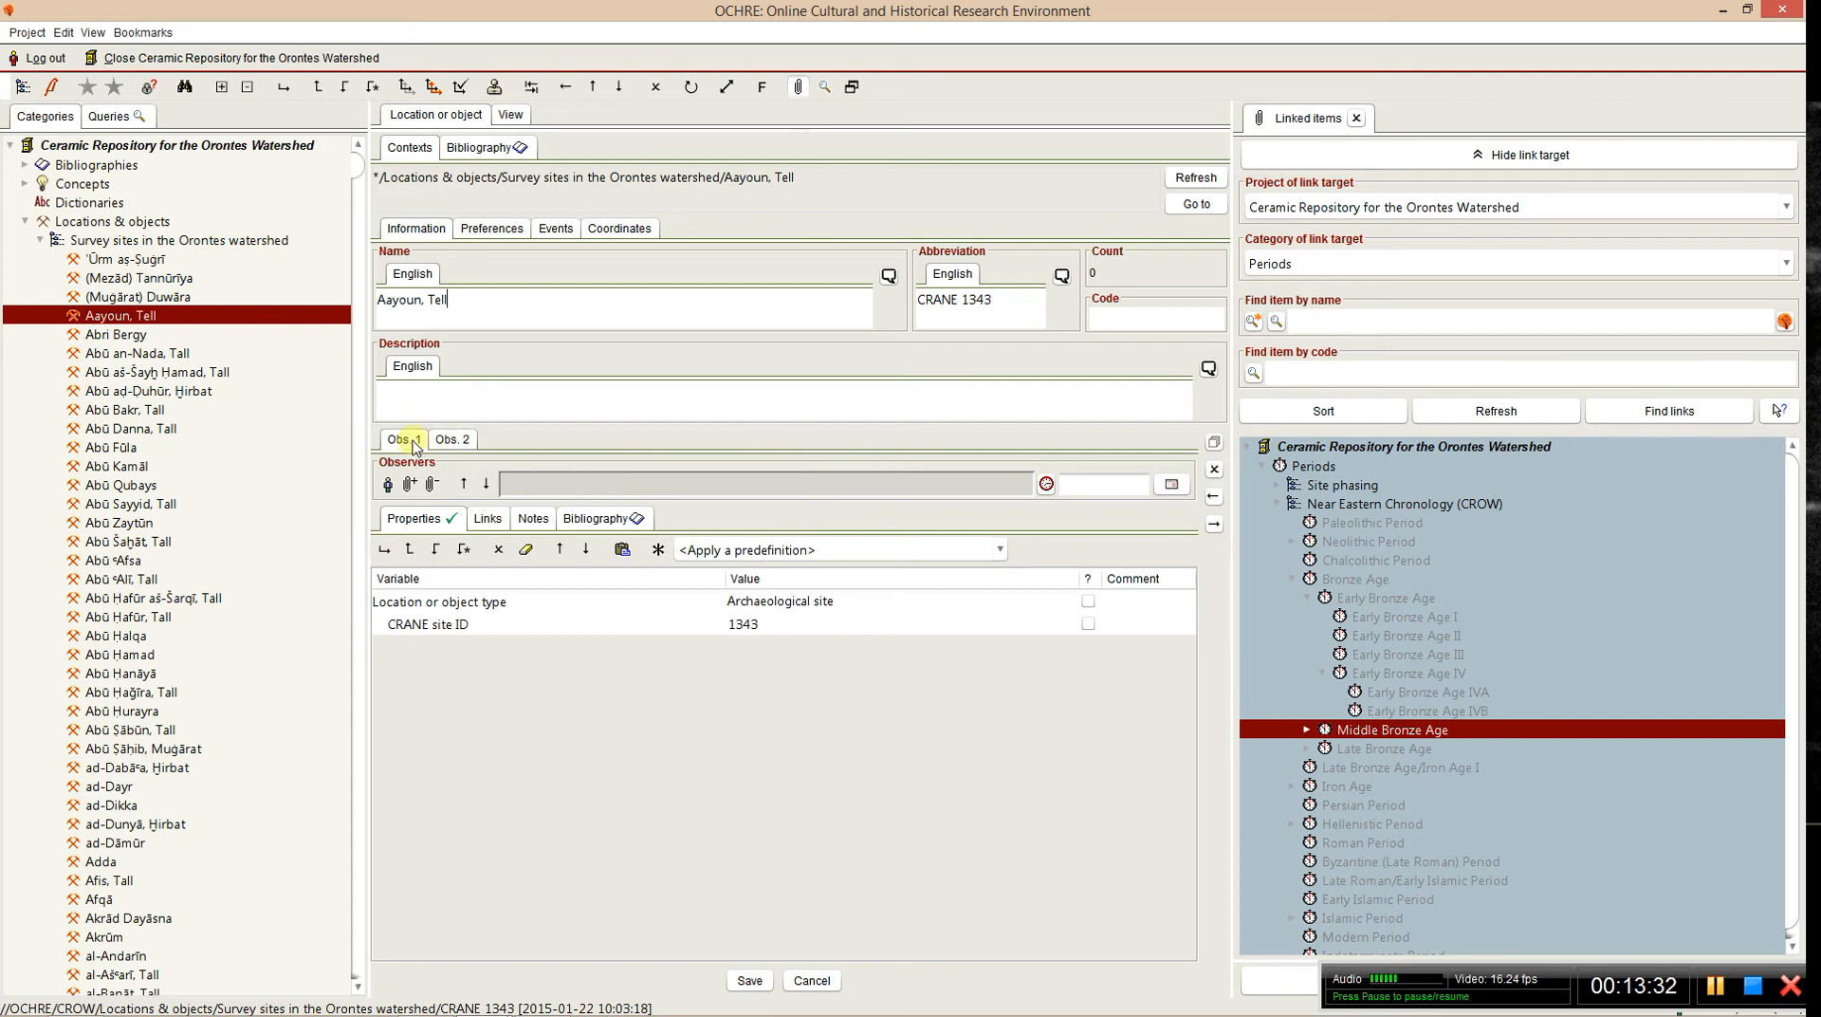
{"action": "left_click", "coordinate": [414, 443]}
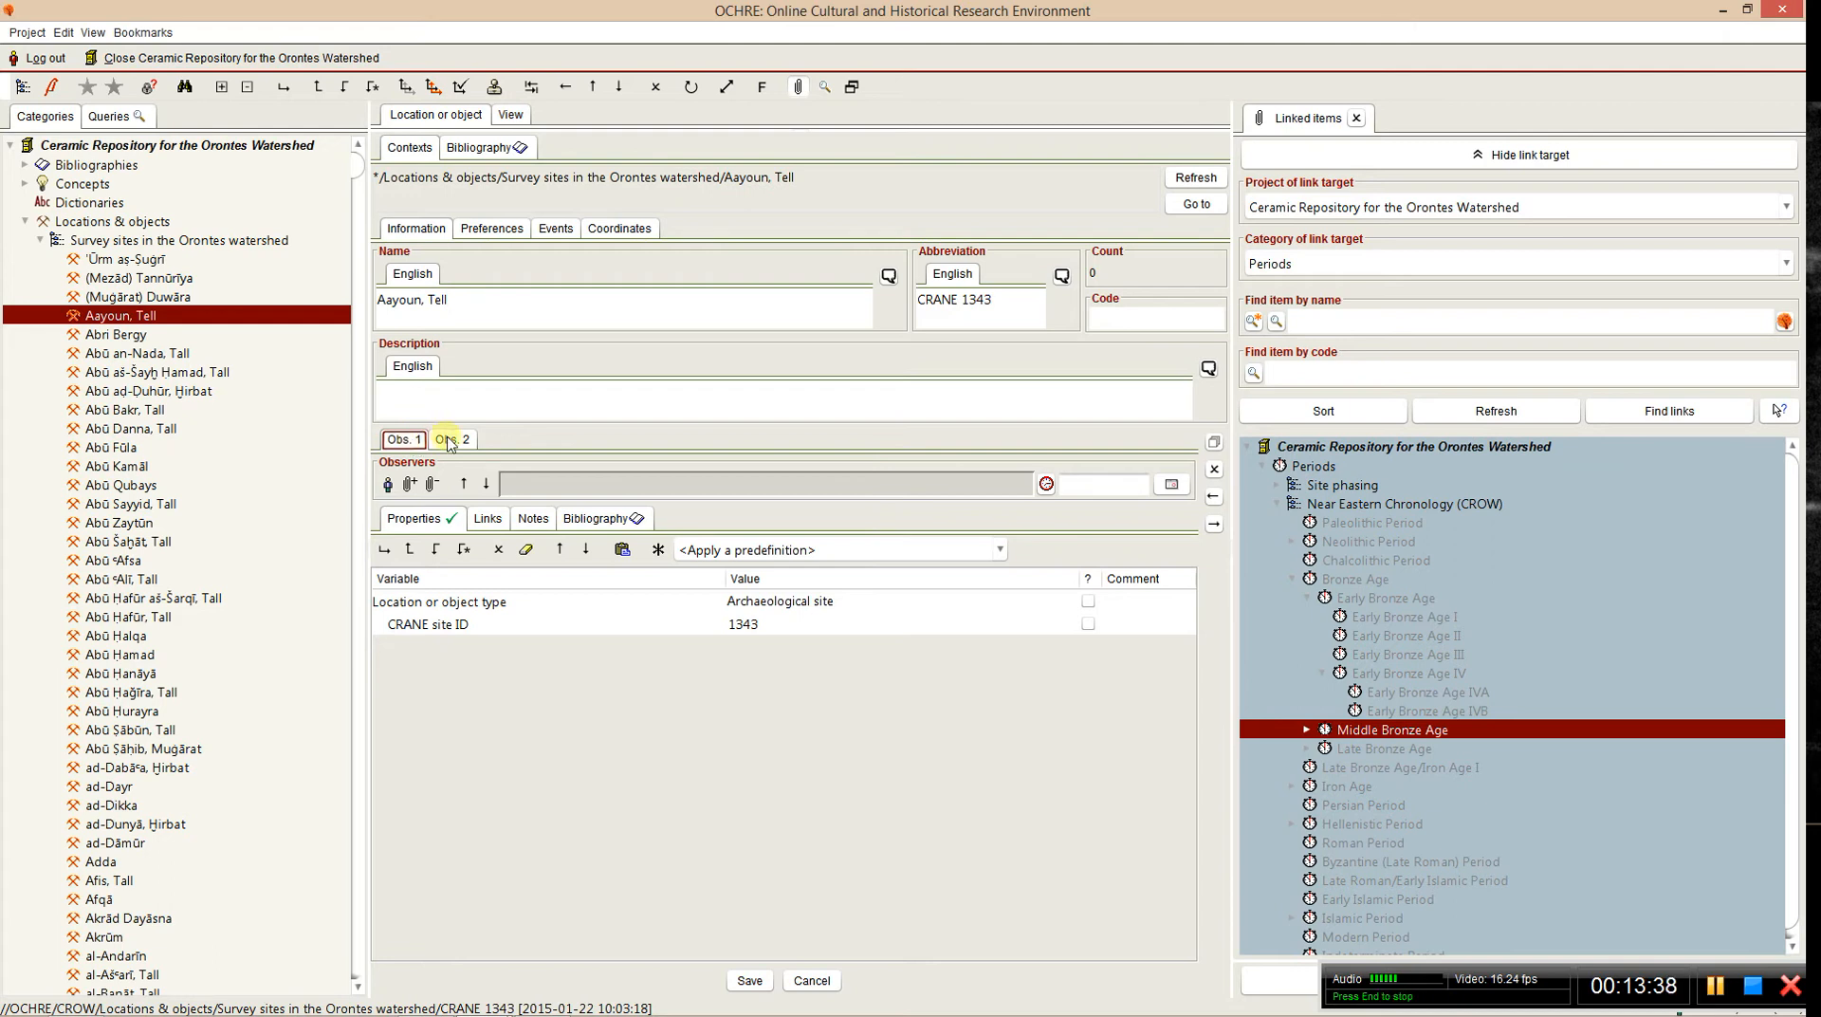
{"action": "left_click", "coordinate": [452, 441]}
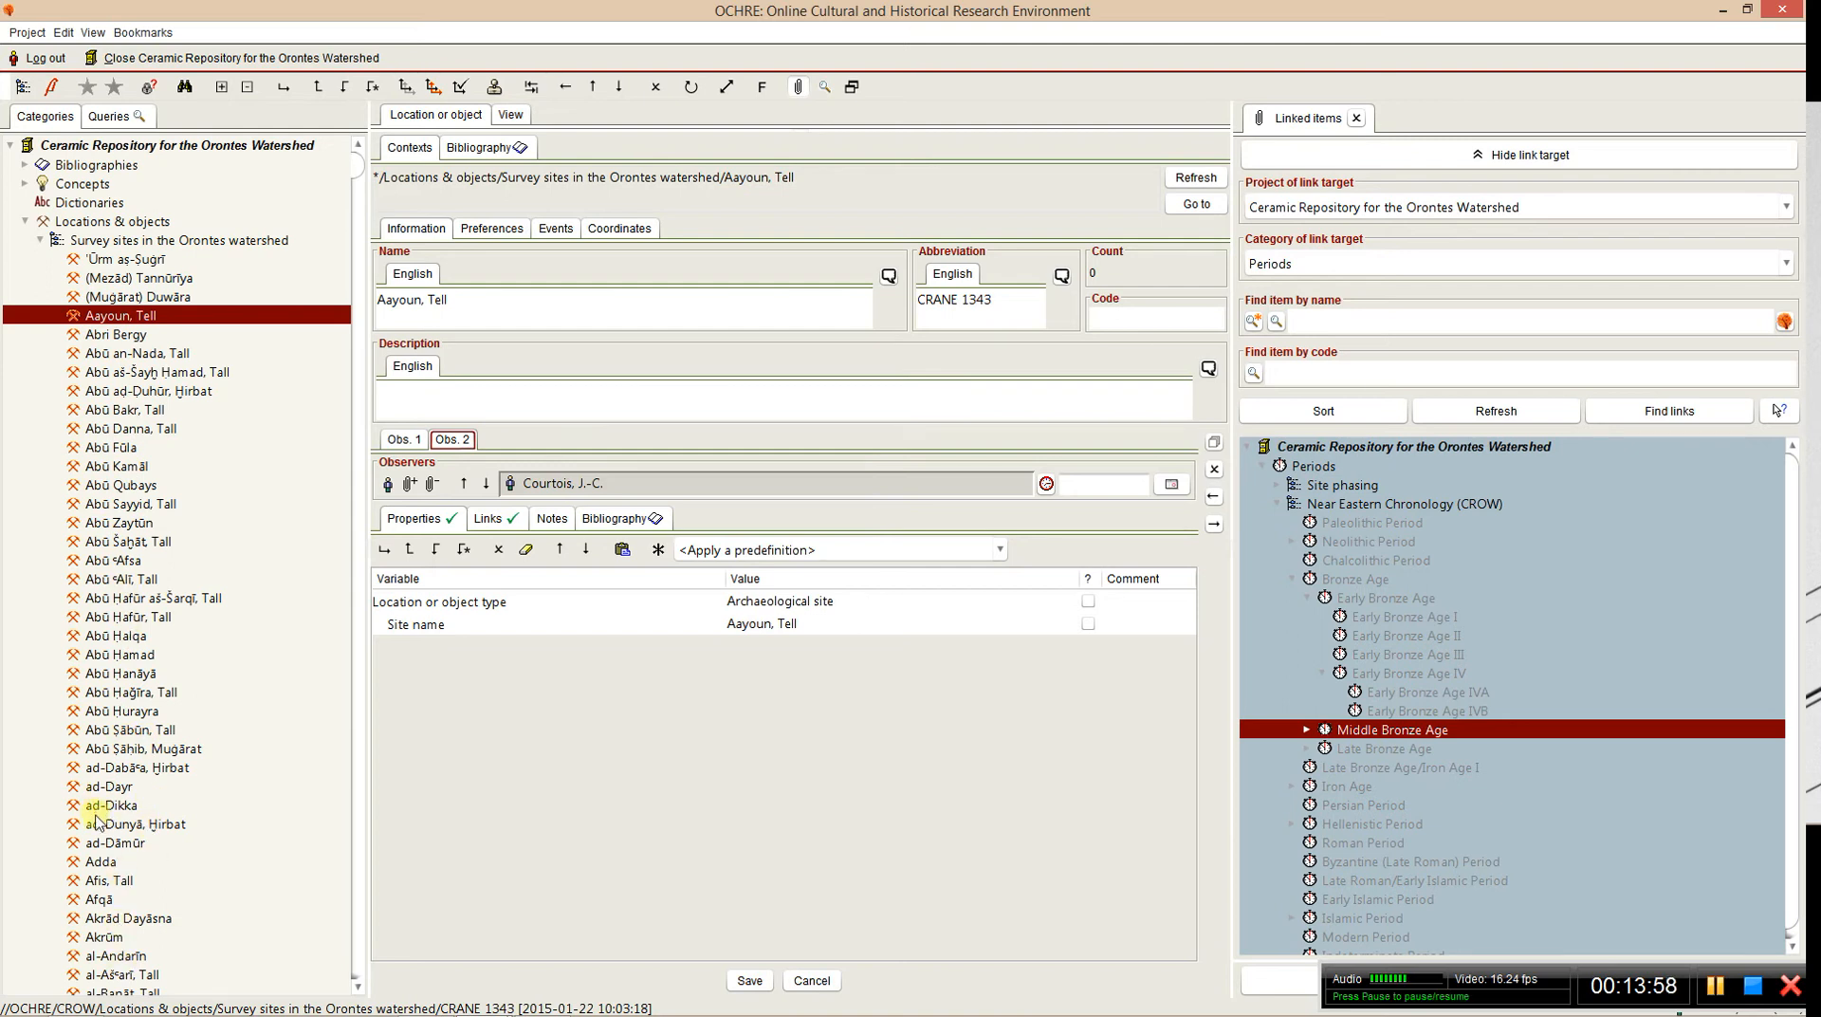
- Browse the survey site list once more and collapse the Locations & objects category
{"action": "scroll", "coordinate": [104, 816], "scroll_direction": "down", "scroll_amount": 5}
{"action": "scroll", "coordinate": [105, 828], "scroll_direction": "up", "scroll_amount": 5}
{"action": "left_click", "coordinate": [115, 333]}
{"action": "left_click", "coordinate": [130, 321]}
{"action": "left_click", "coordinate": [28, 224]}
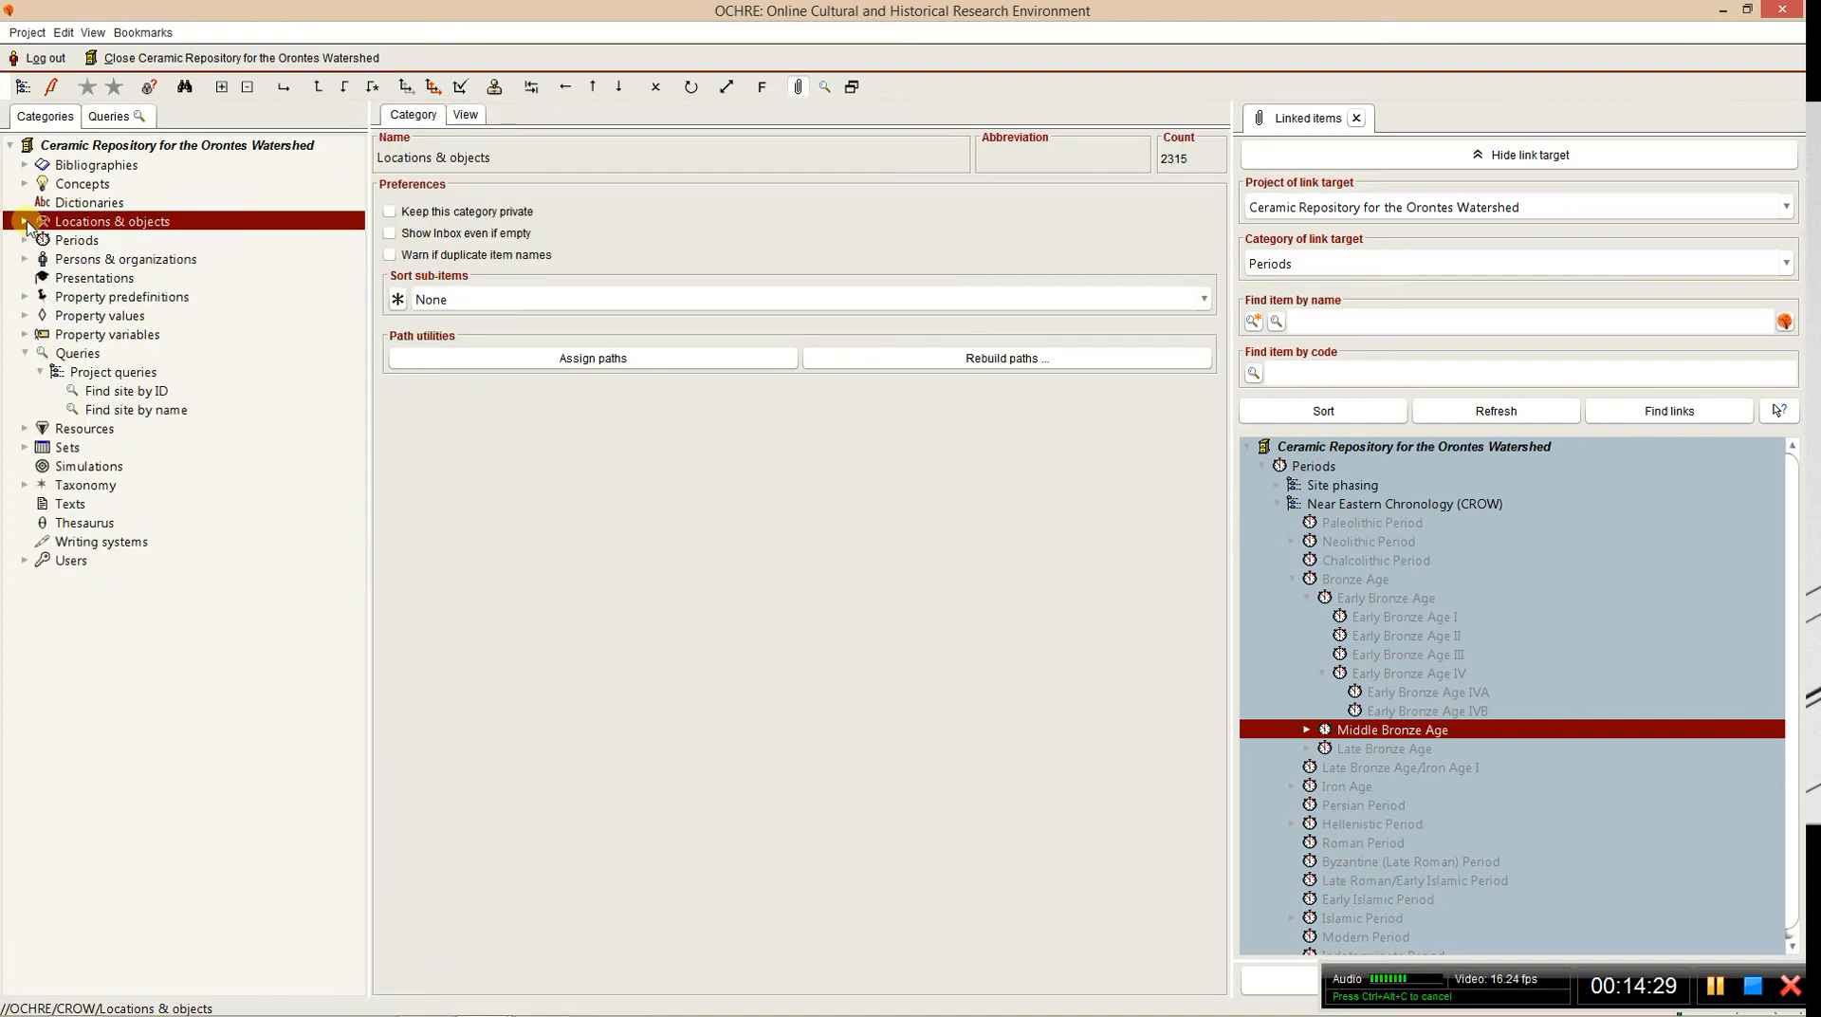
- Expand the Spatial property predefinitions, review the Site predefinition and open Survey observation
{"action": "left_click", "coordinate": [27, 299]}
{"action": "left_click", "coordinate": [52, 317]}
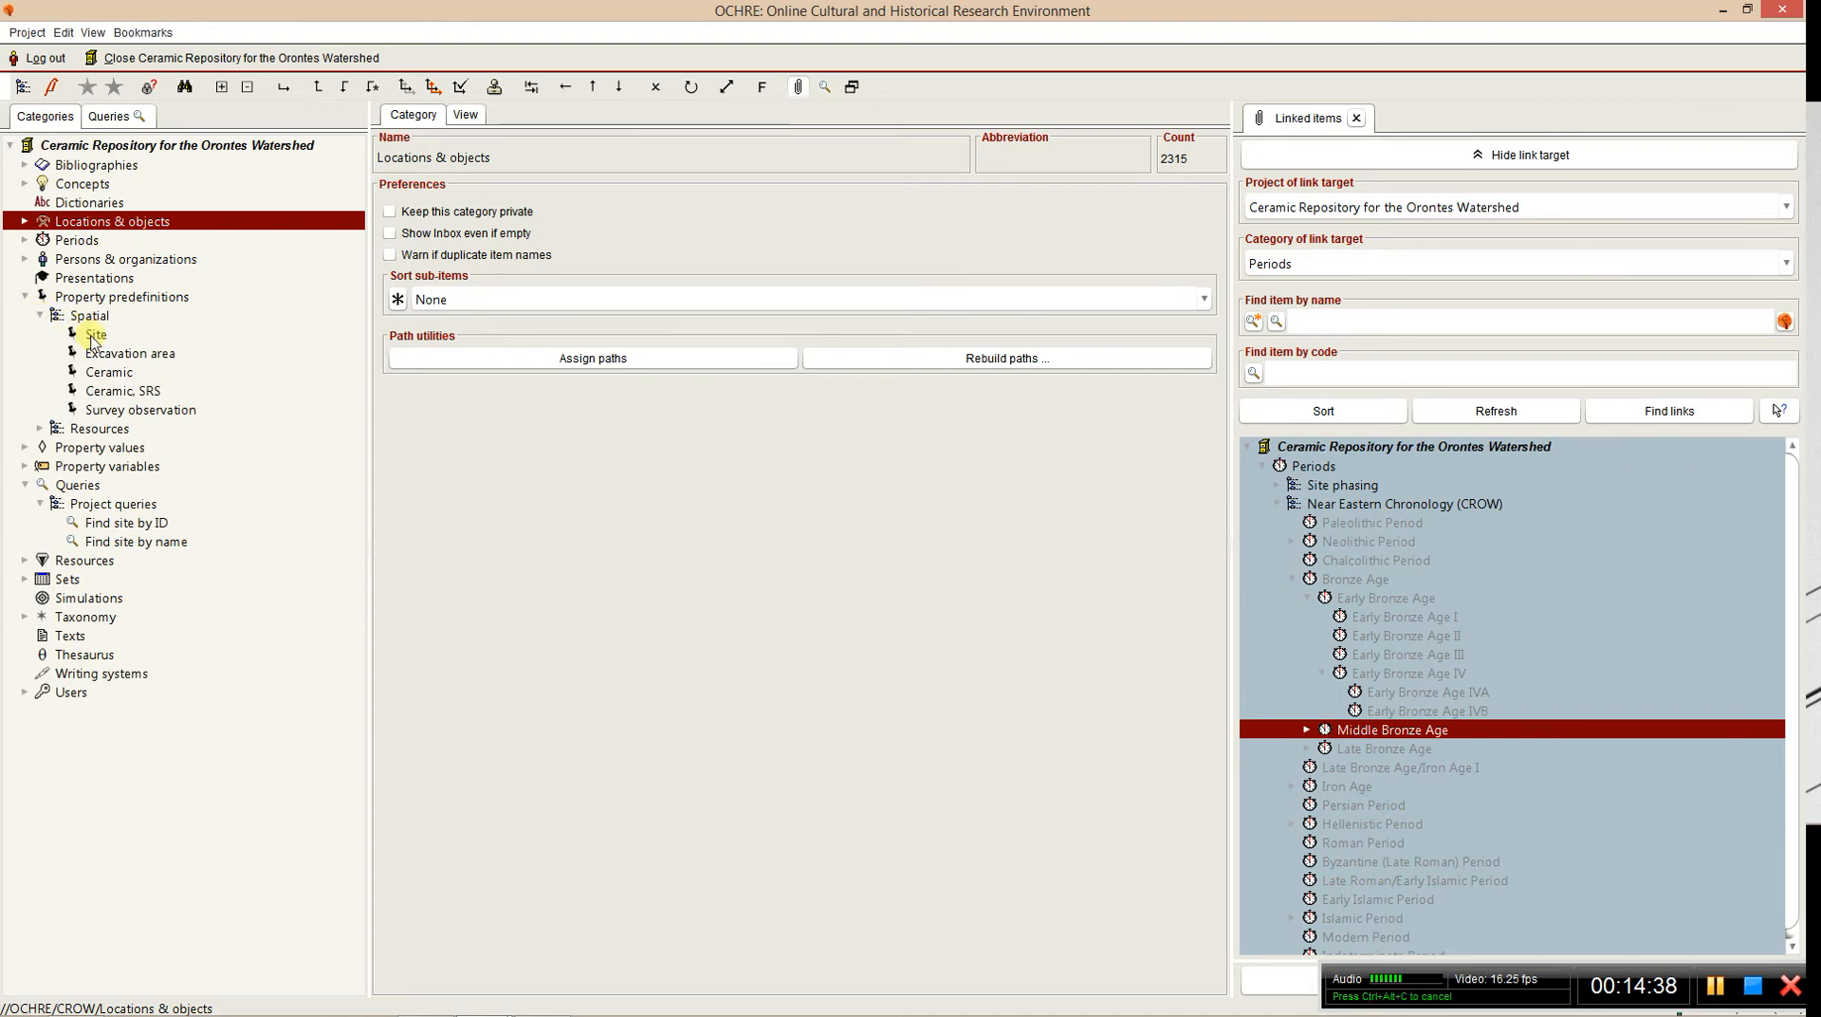
{"action": "left_click", "coordinate": [95, 336]}
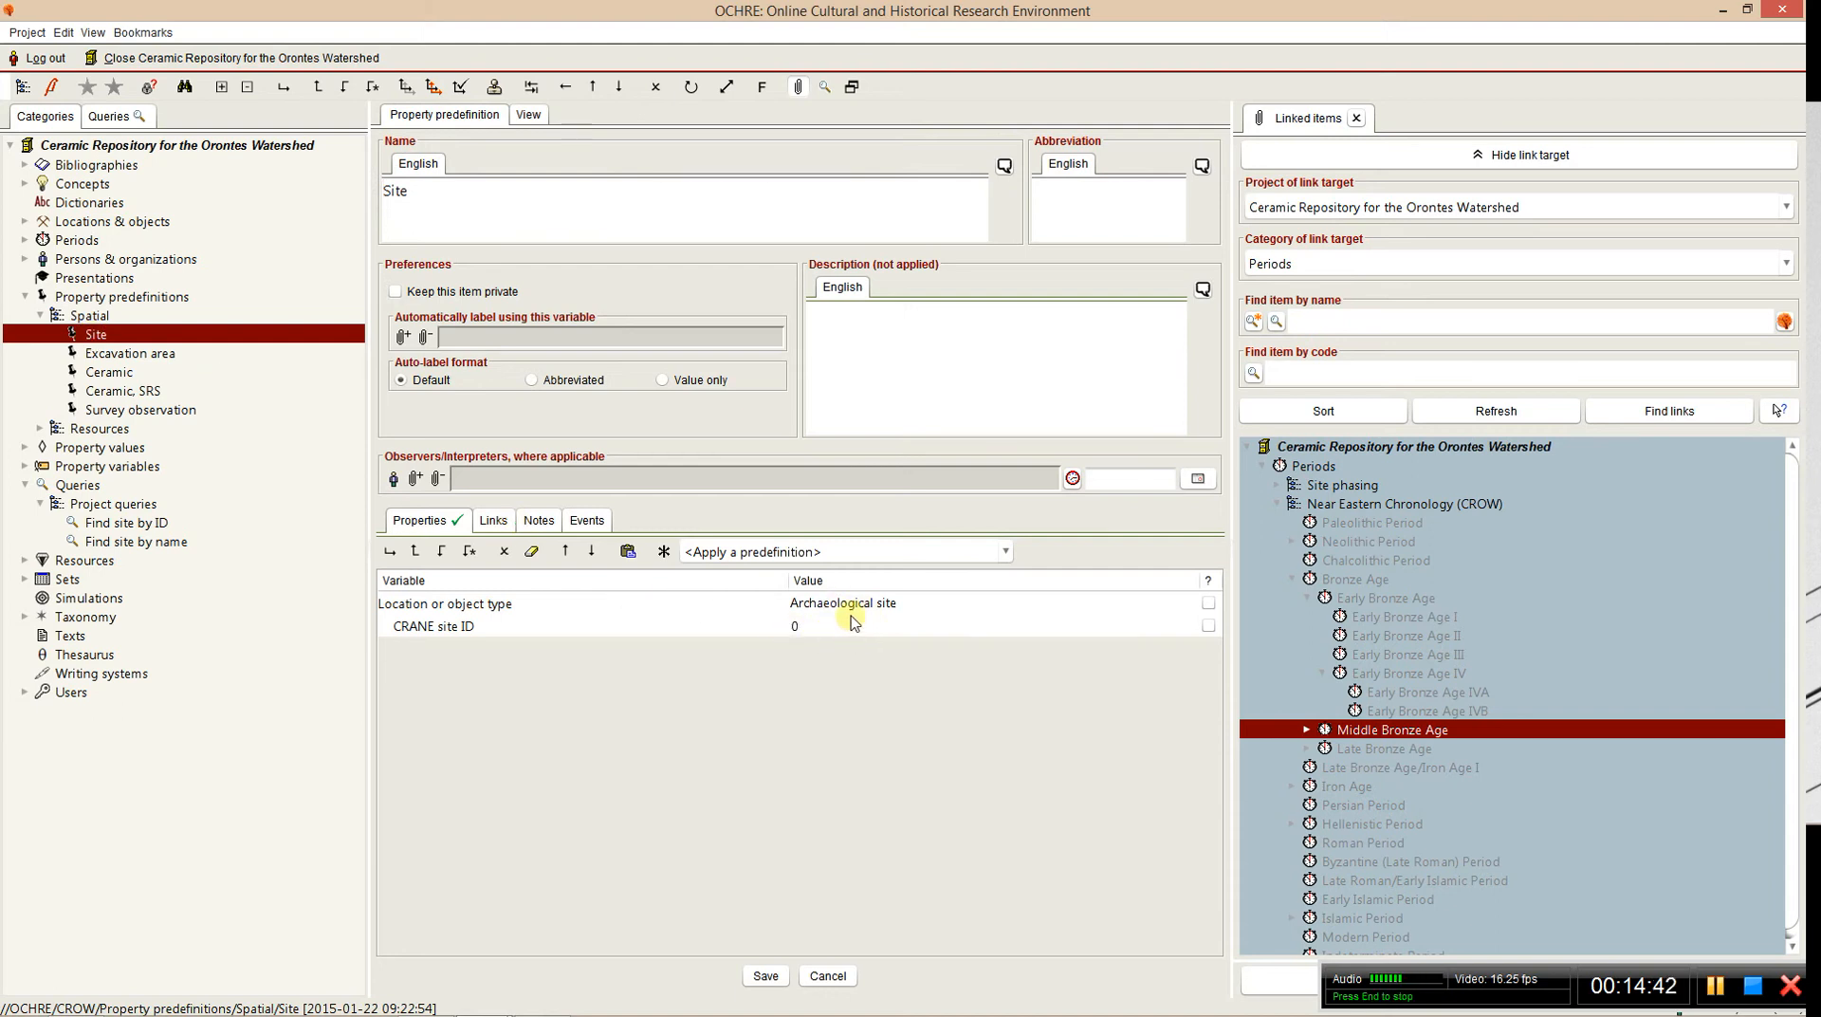
{"action": "left_click", "coordinate": [174, 411]}
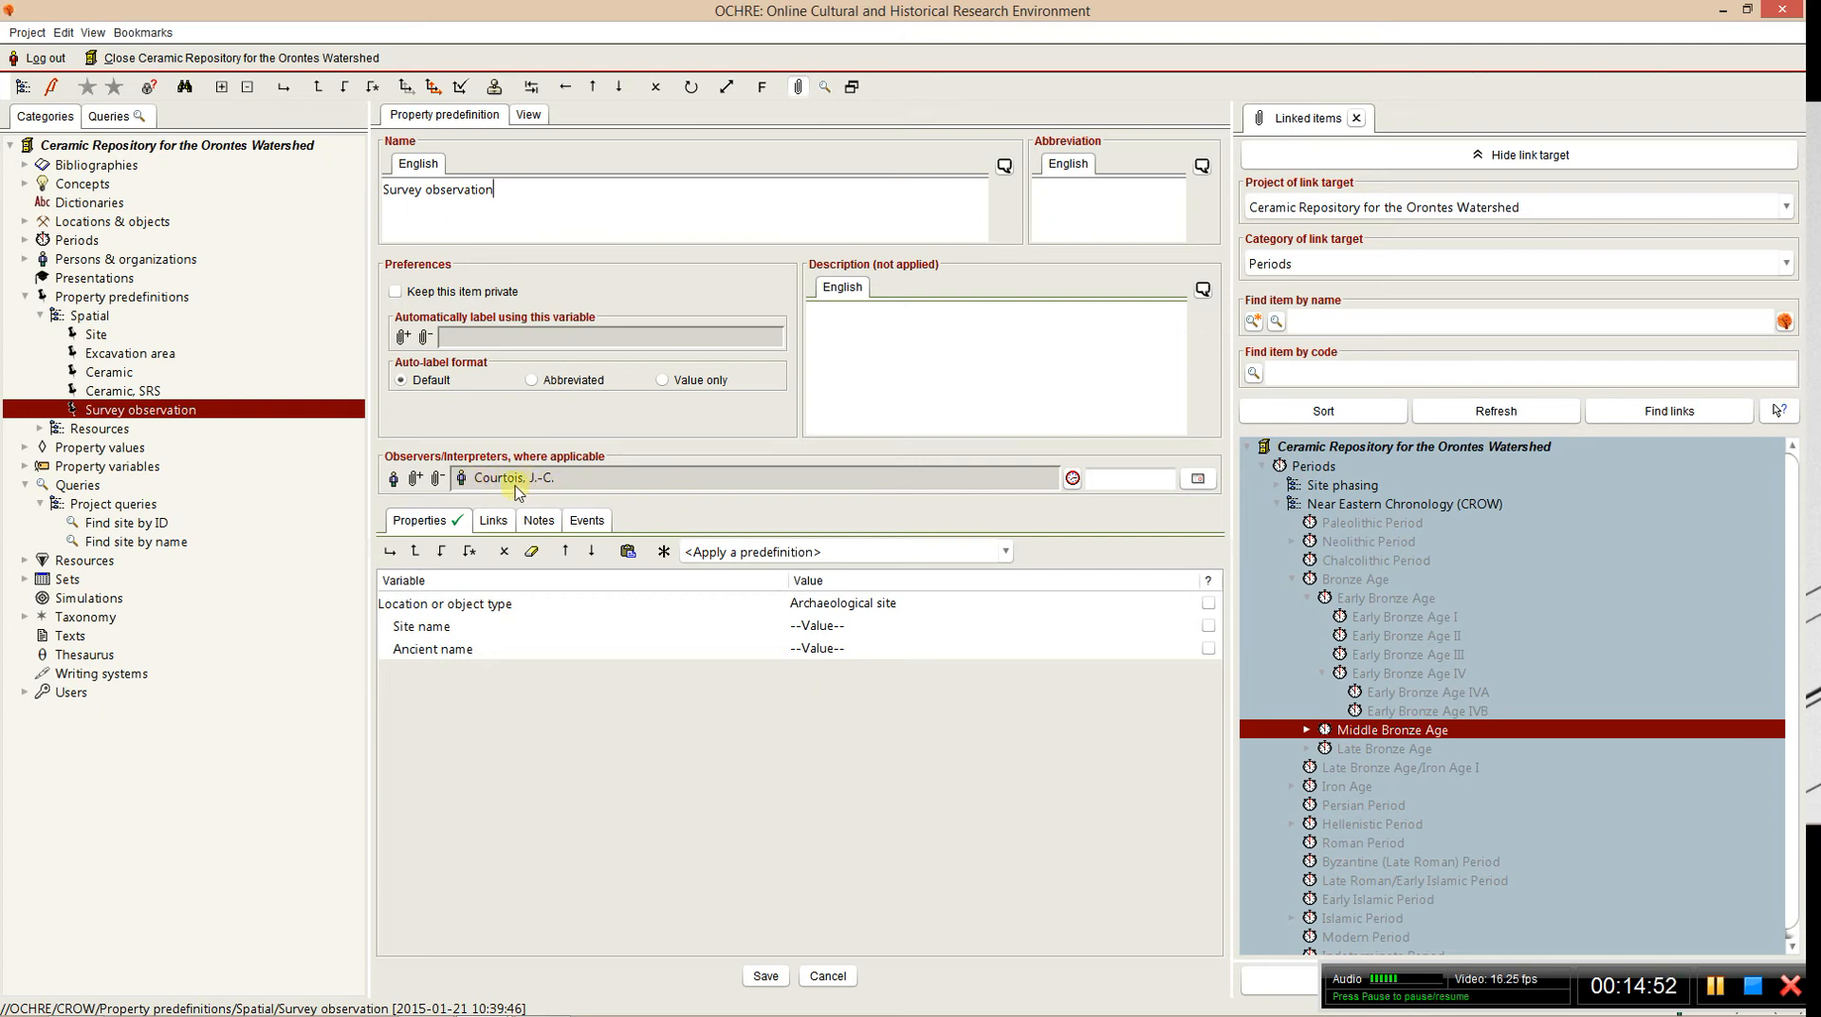
- Set the link target category to Persons & organizations and expand its Surveyors group
{"action": "left_click", "coordinate": [1290, 266]}
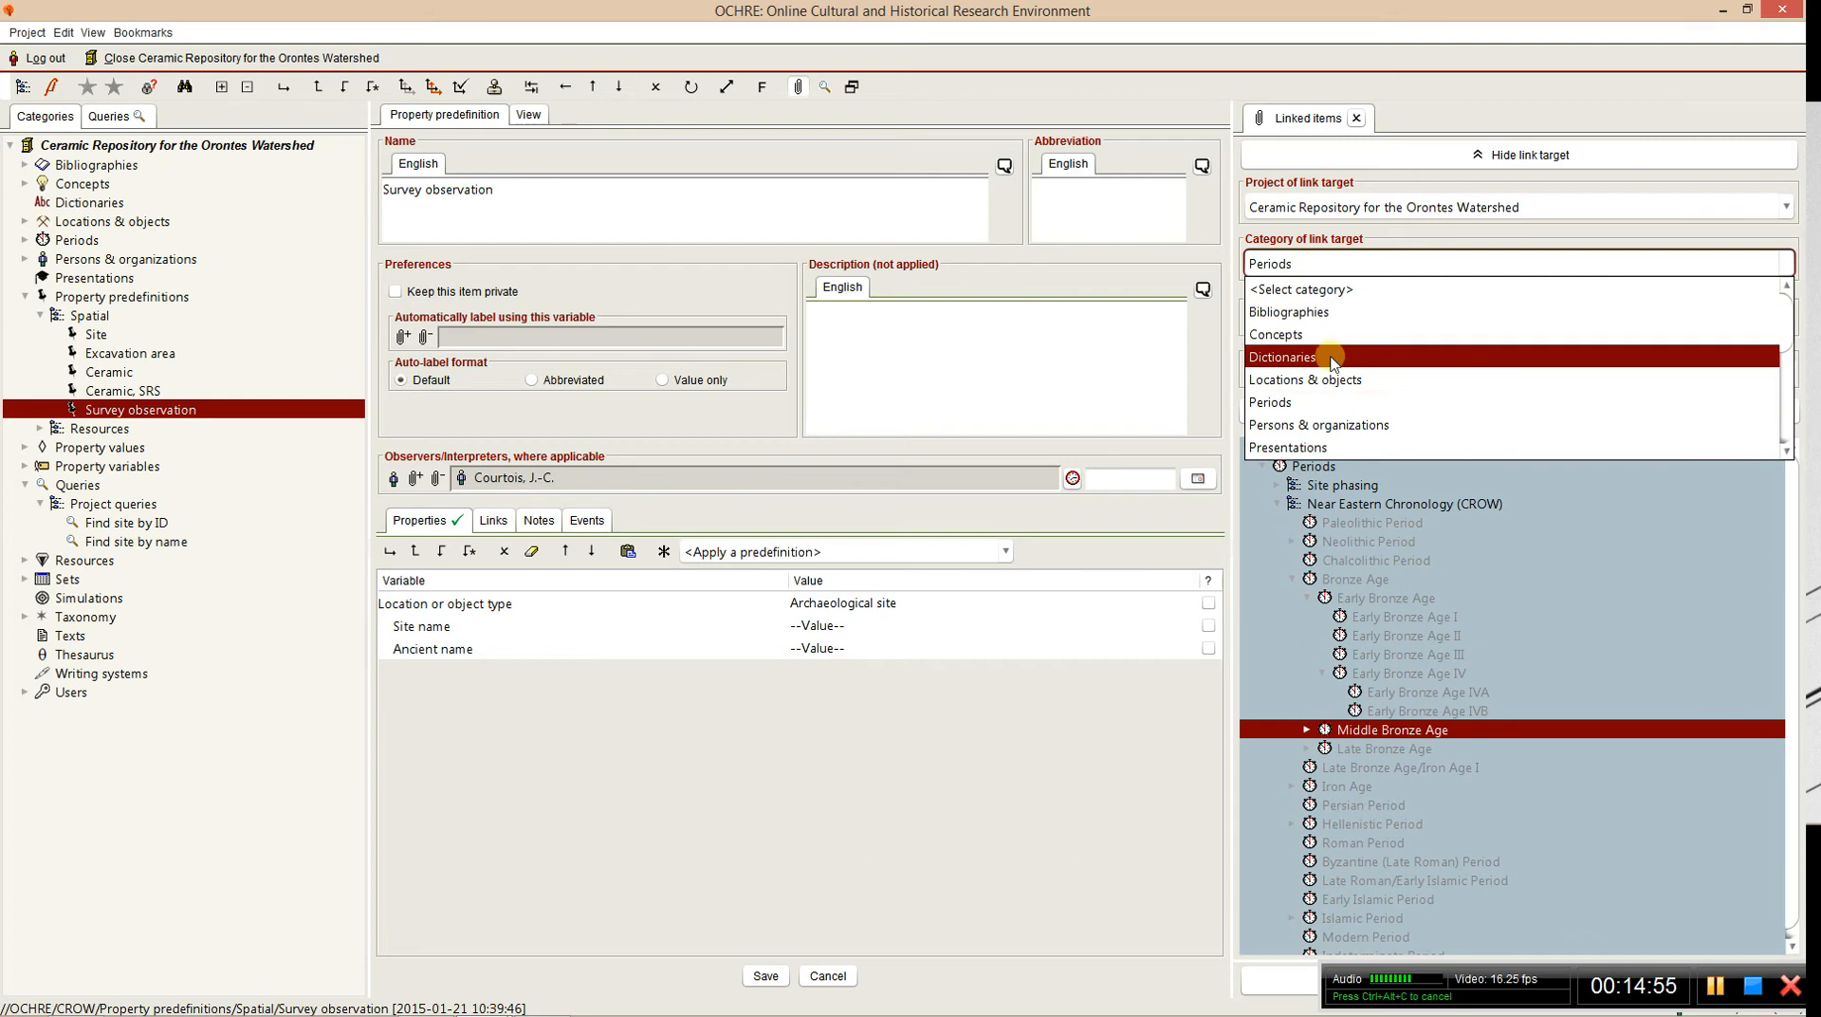
{"action": "left_click", "coordinate": [1335, 425]}
{"action": "left_click", "coordinate": [1262, 467]}
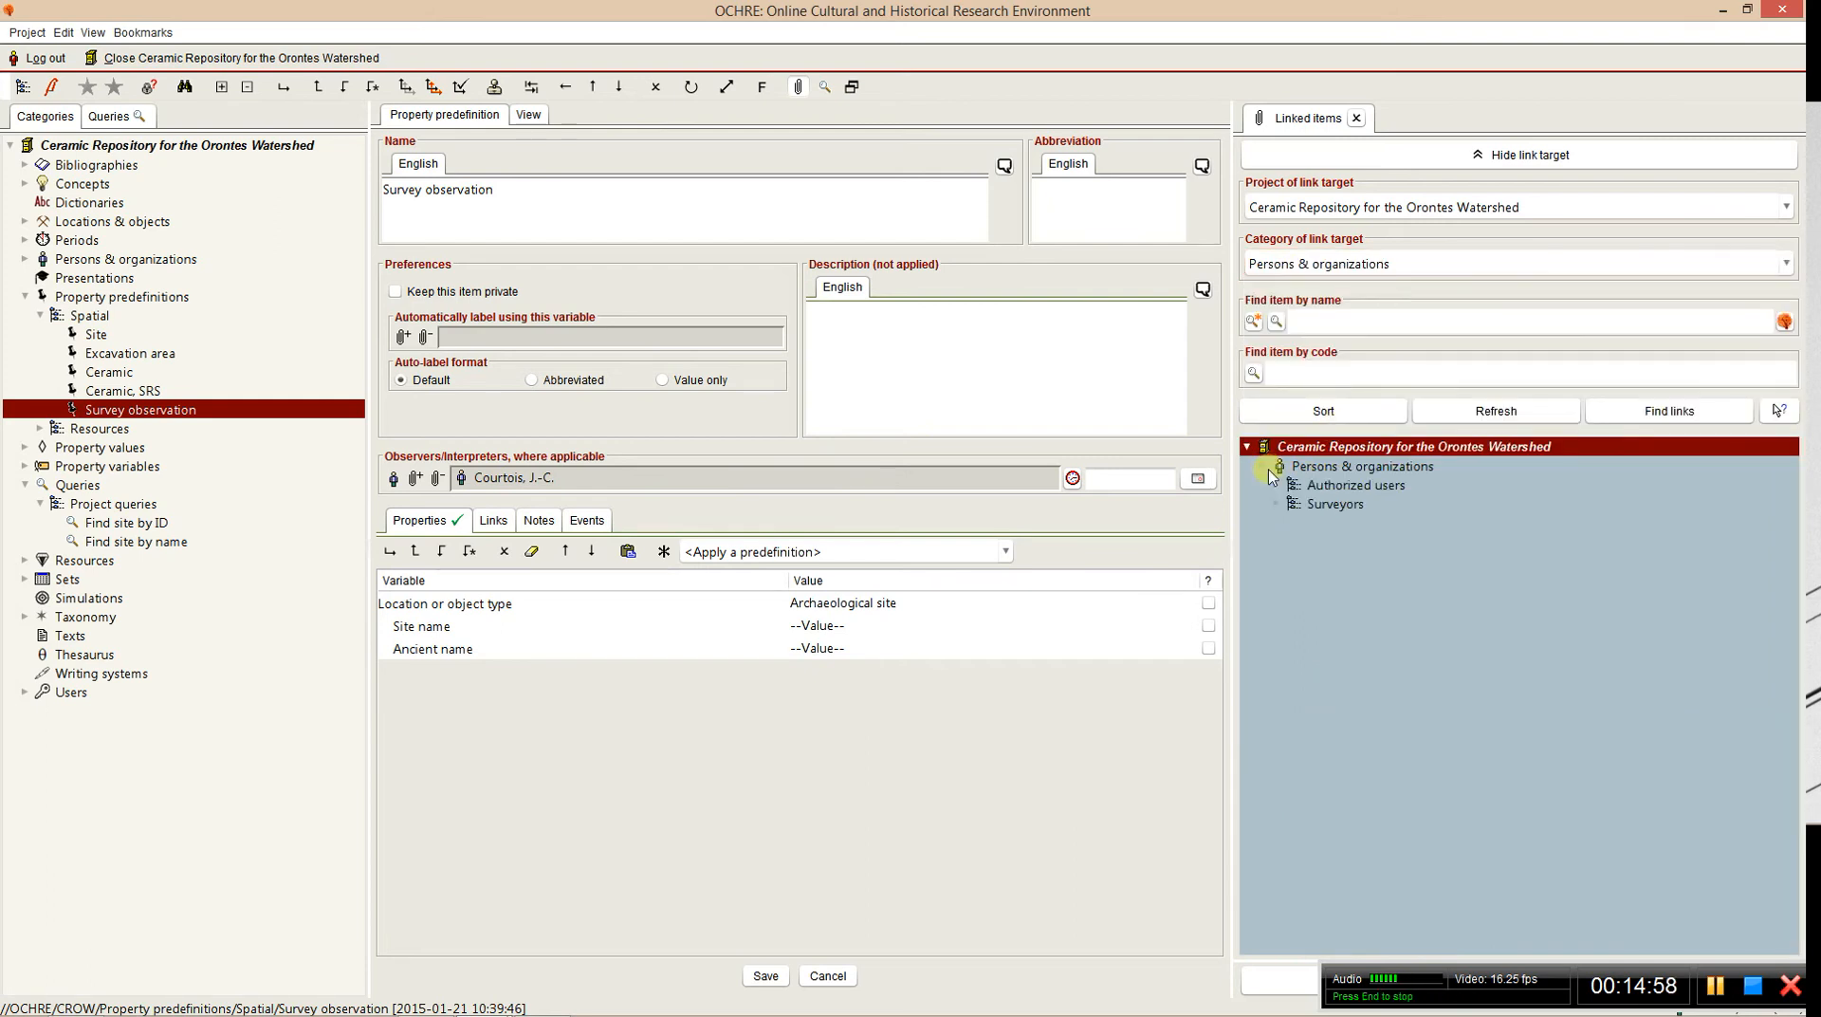
{"action": "left_click", "coordinate": [1278, 504]}
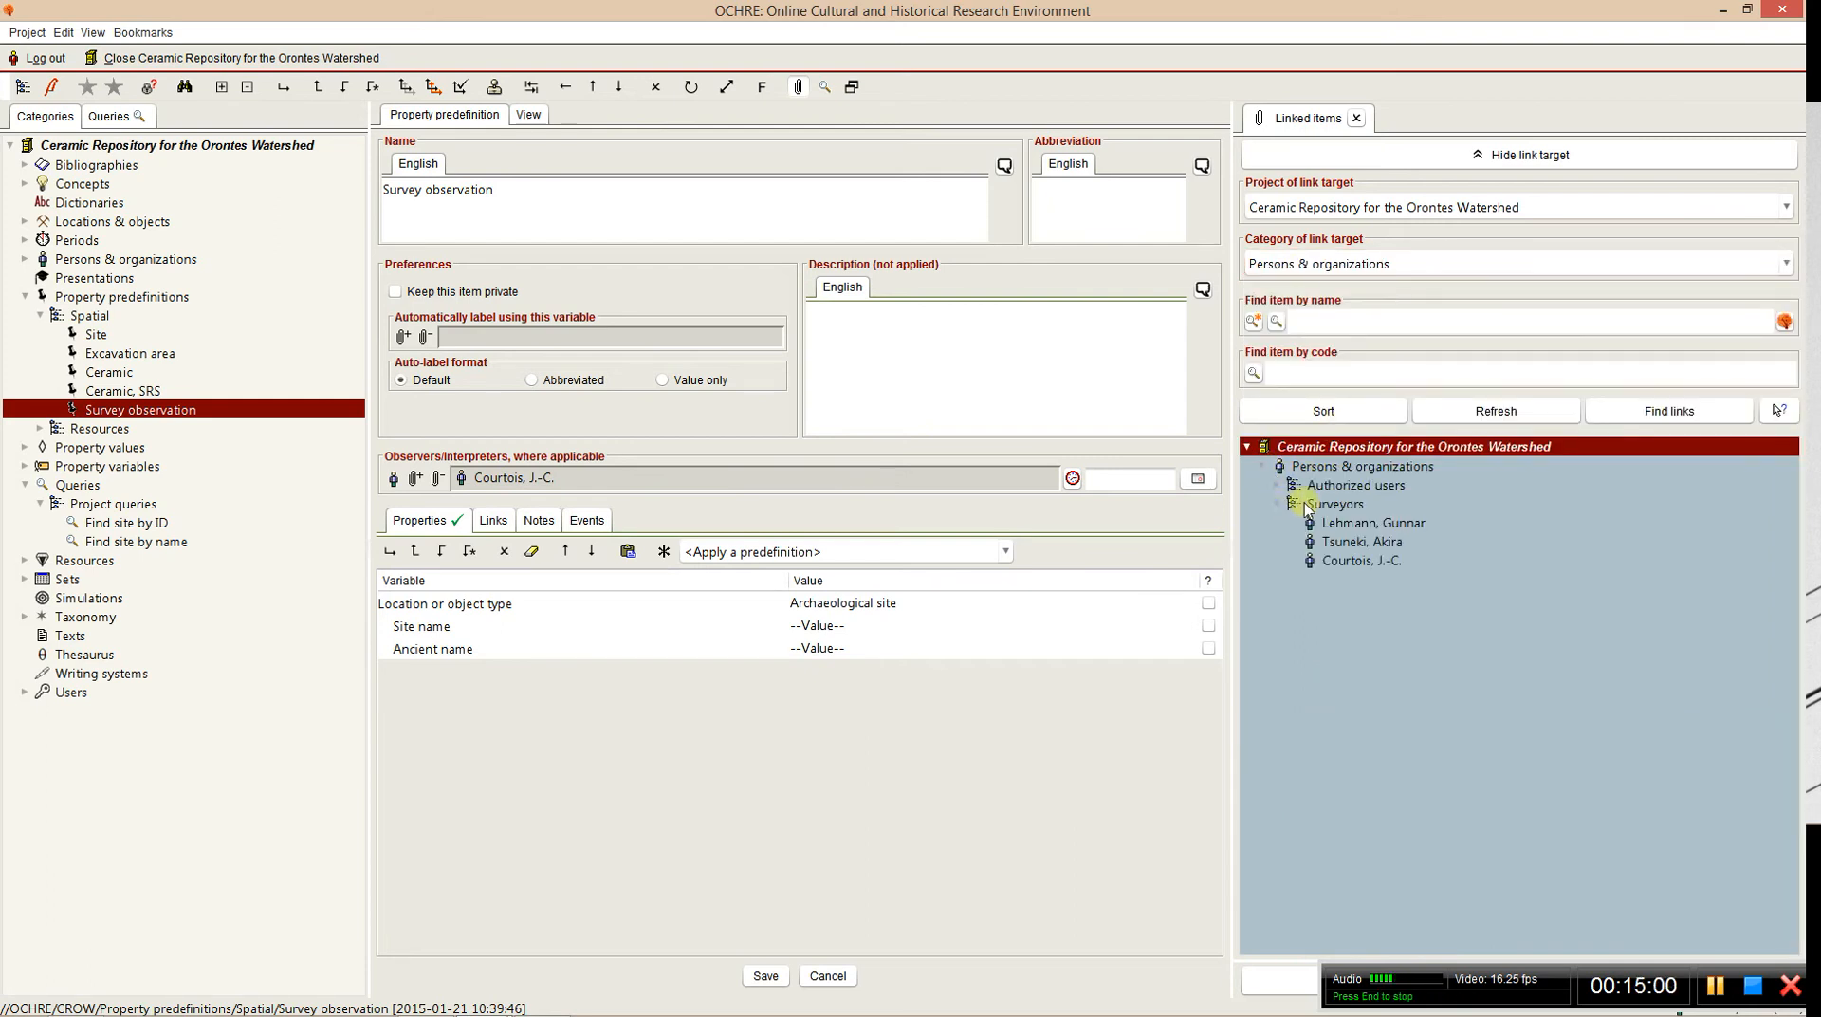
- Replace the observer linked to the Survey observation predefinition with the second surveyor in the Surveyors group and save
{"action": "left_click", "coordinate": [1348, 545]}
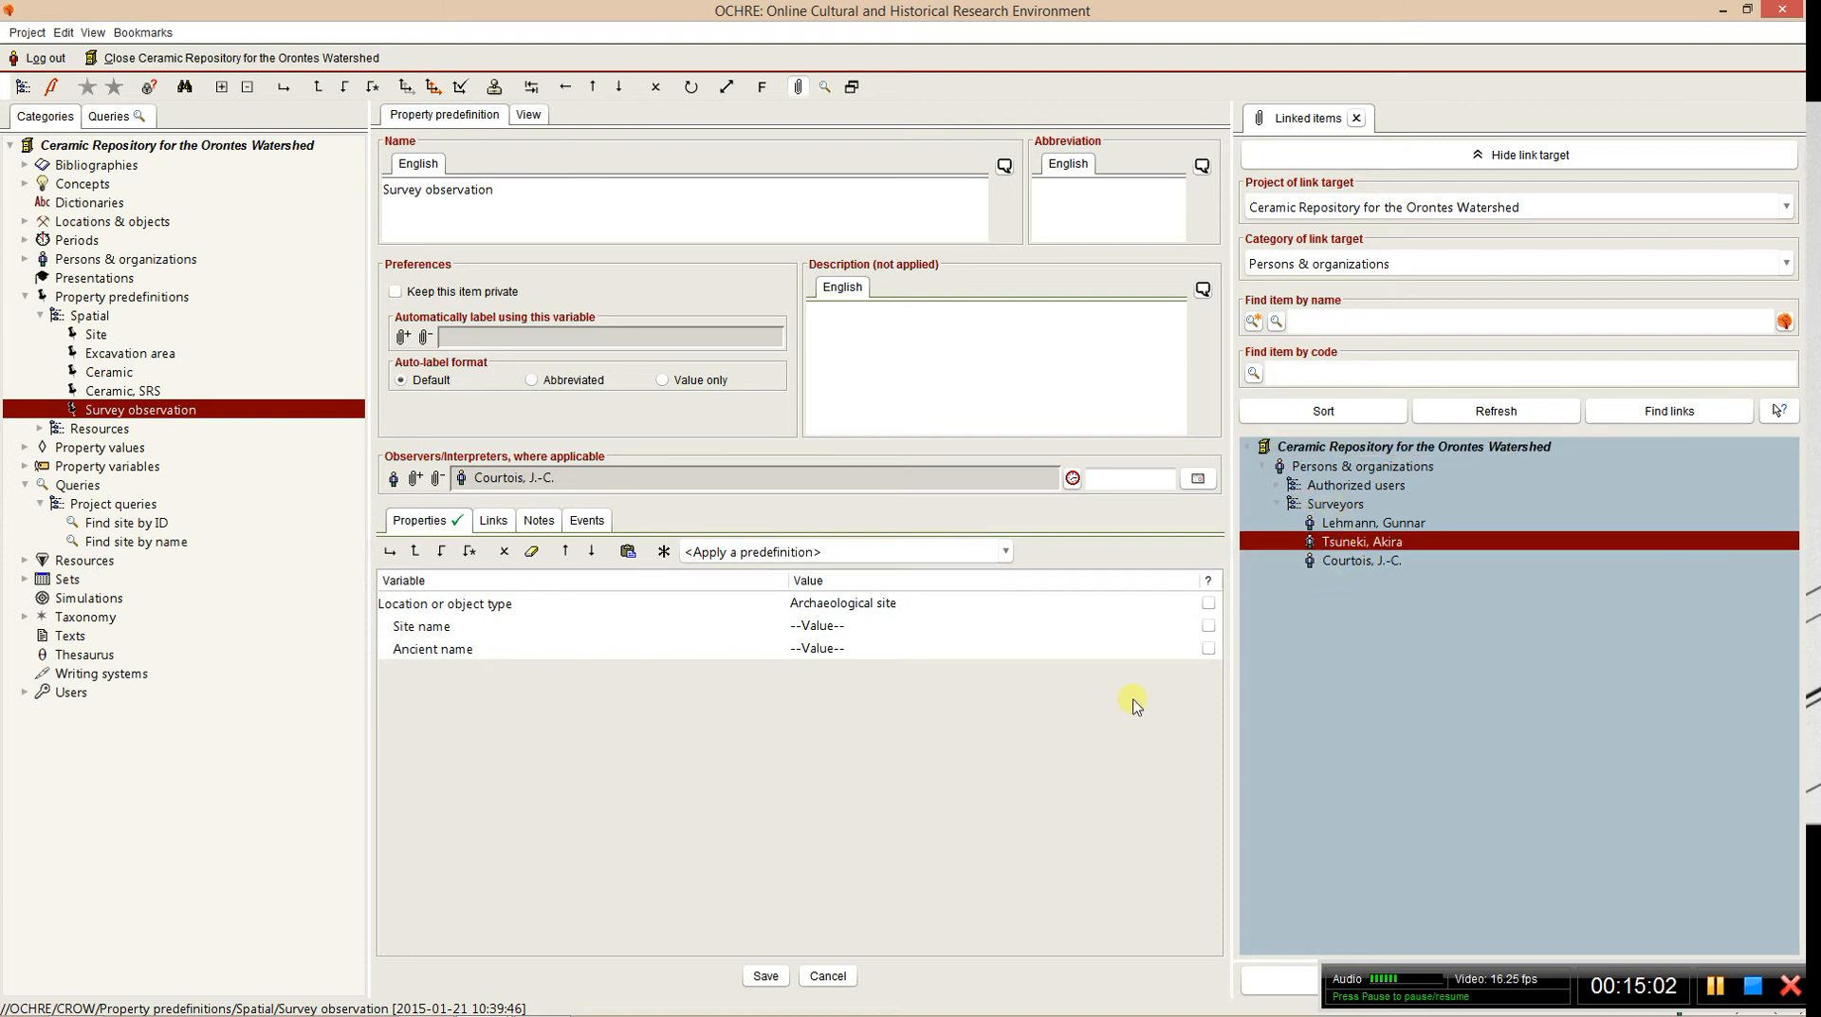
{"action": "left_click", "coordinate": [438, 478]}
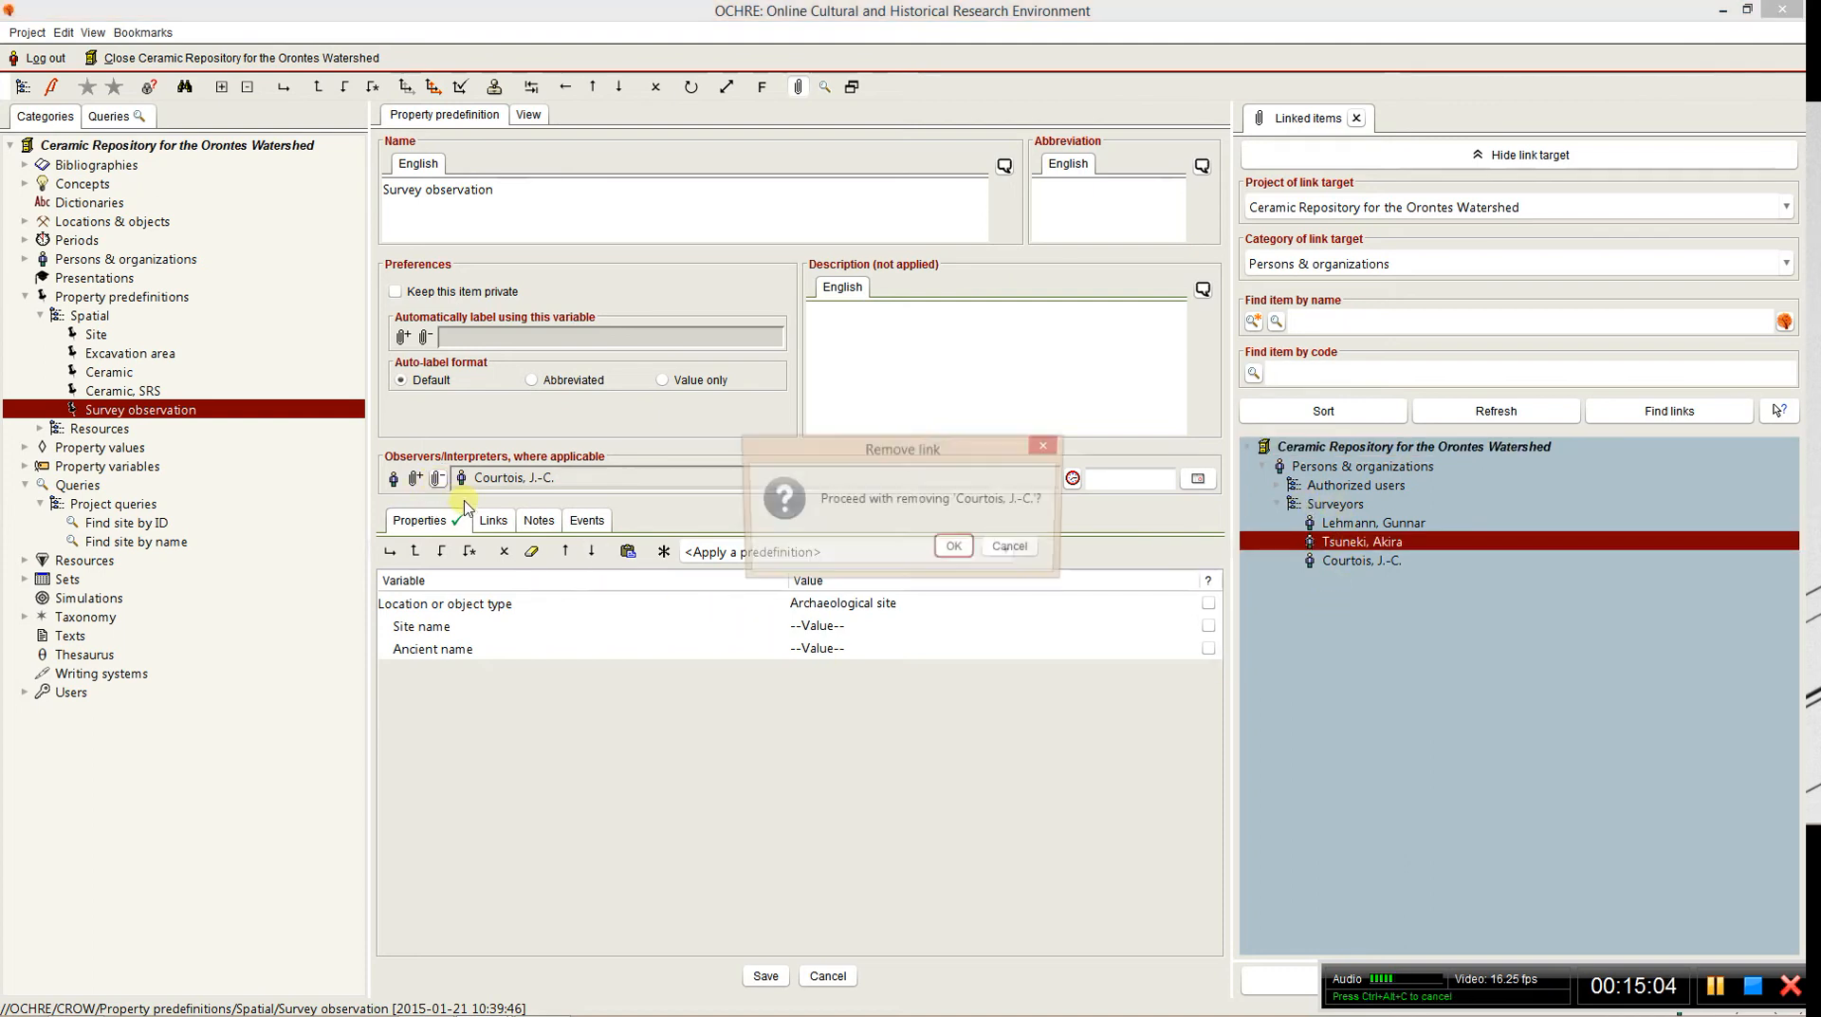
{"action": "key", "text": "Return"}
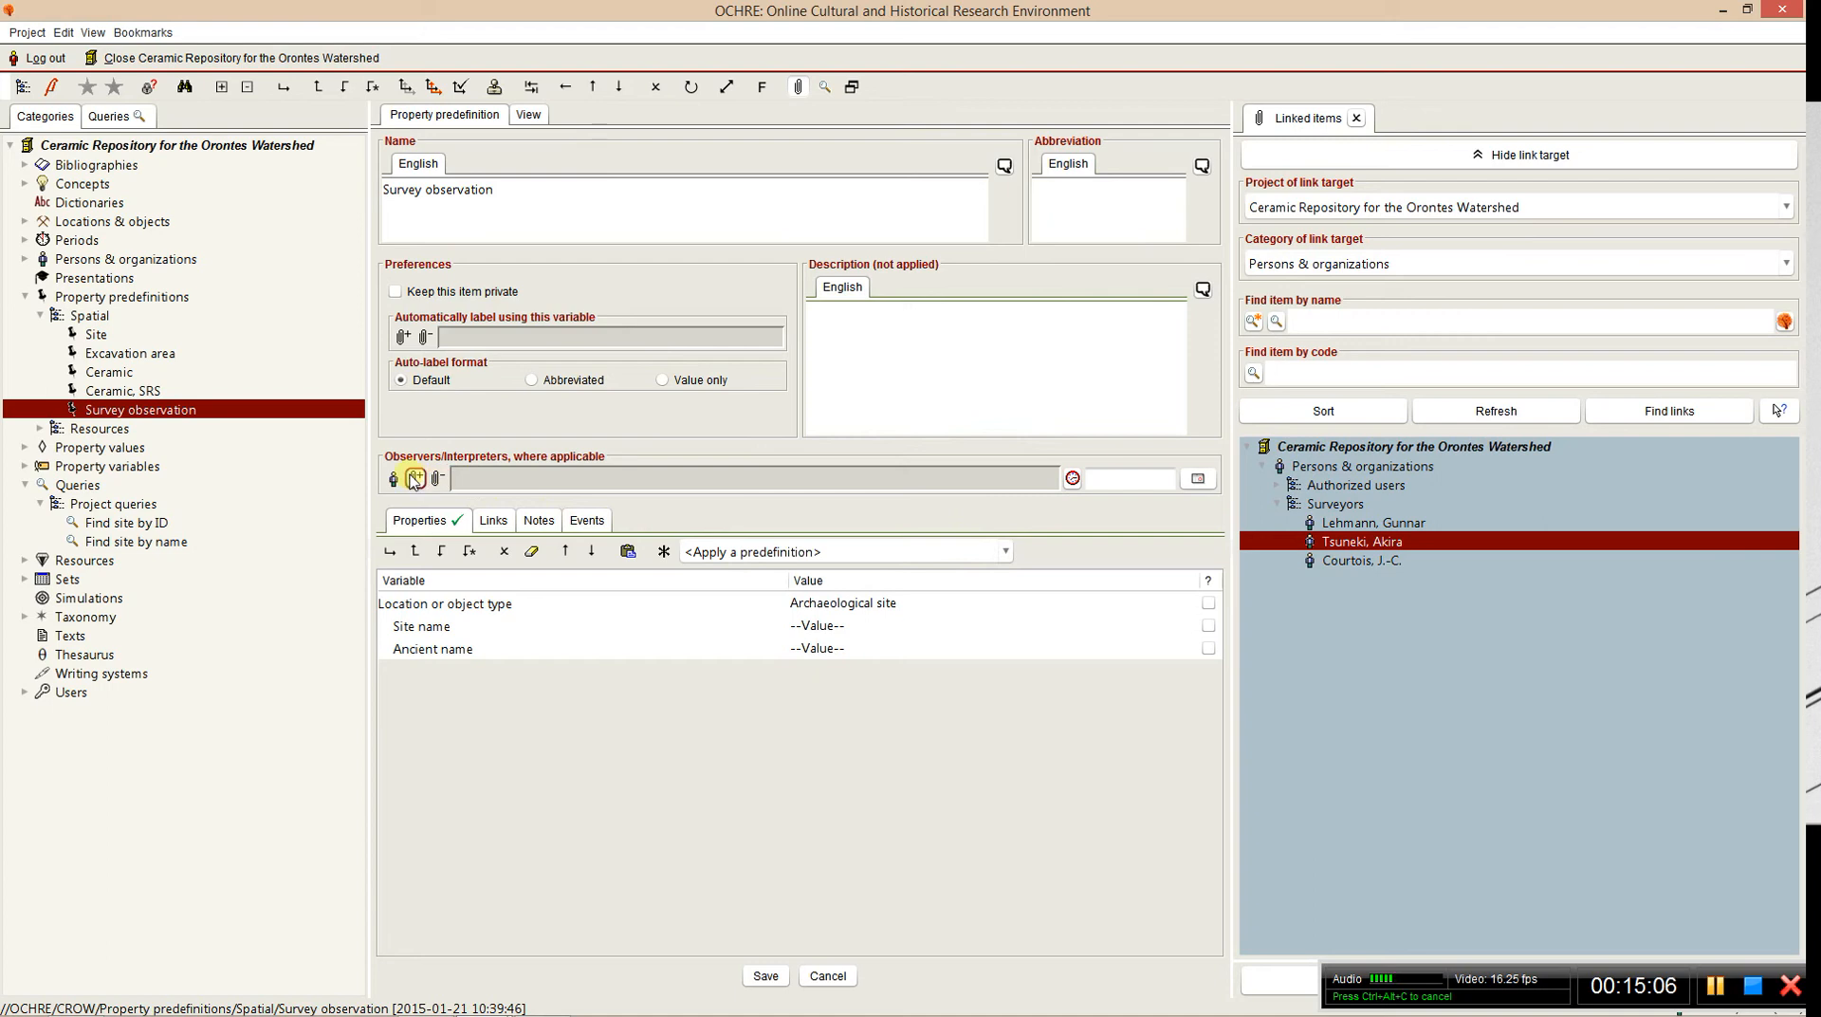
{"action": "left_click", "coordinate": [416, 478]}
{"action": "left_click", "coordinate": [770, 974]}
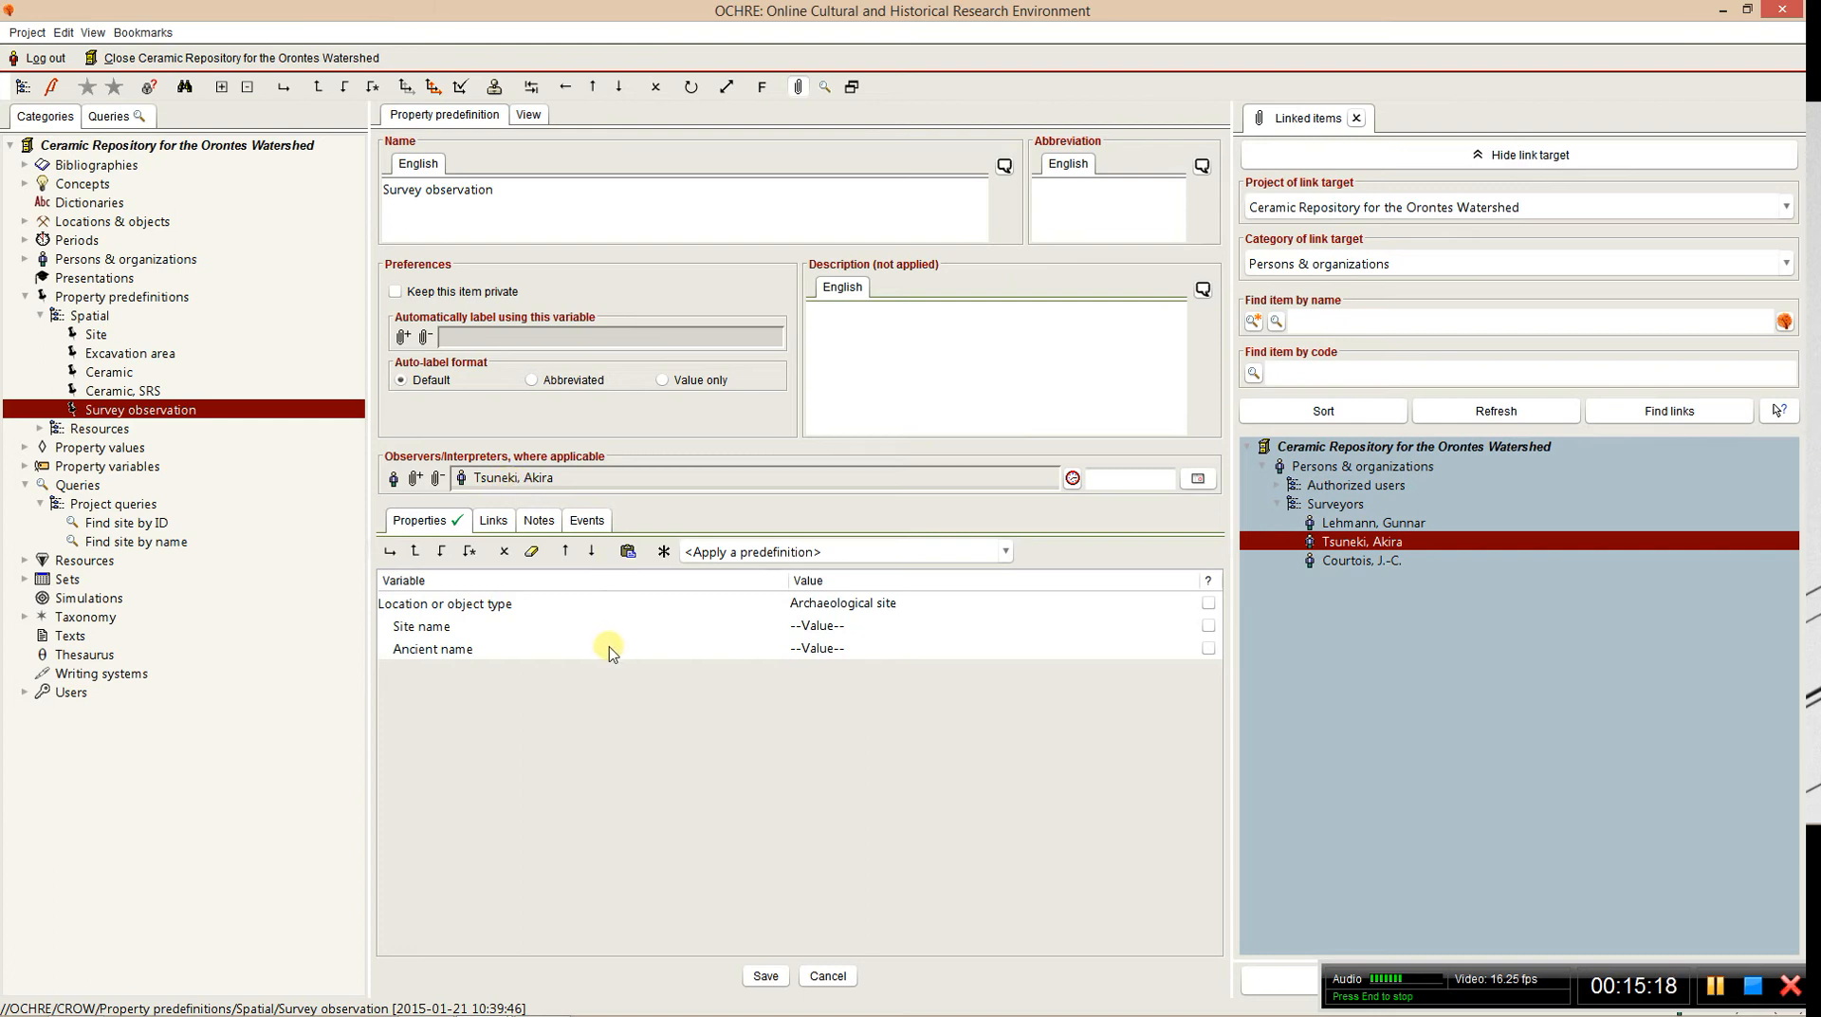
- Remove that observer link and relink the original surveyor, the last one in the Surveyors group
{"action": "left_click", "coordinate": [436, 477]}
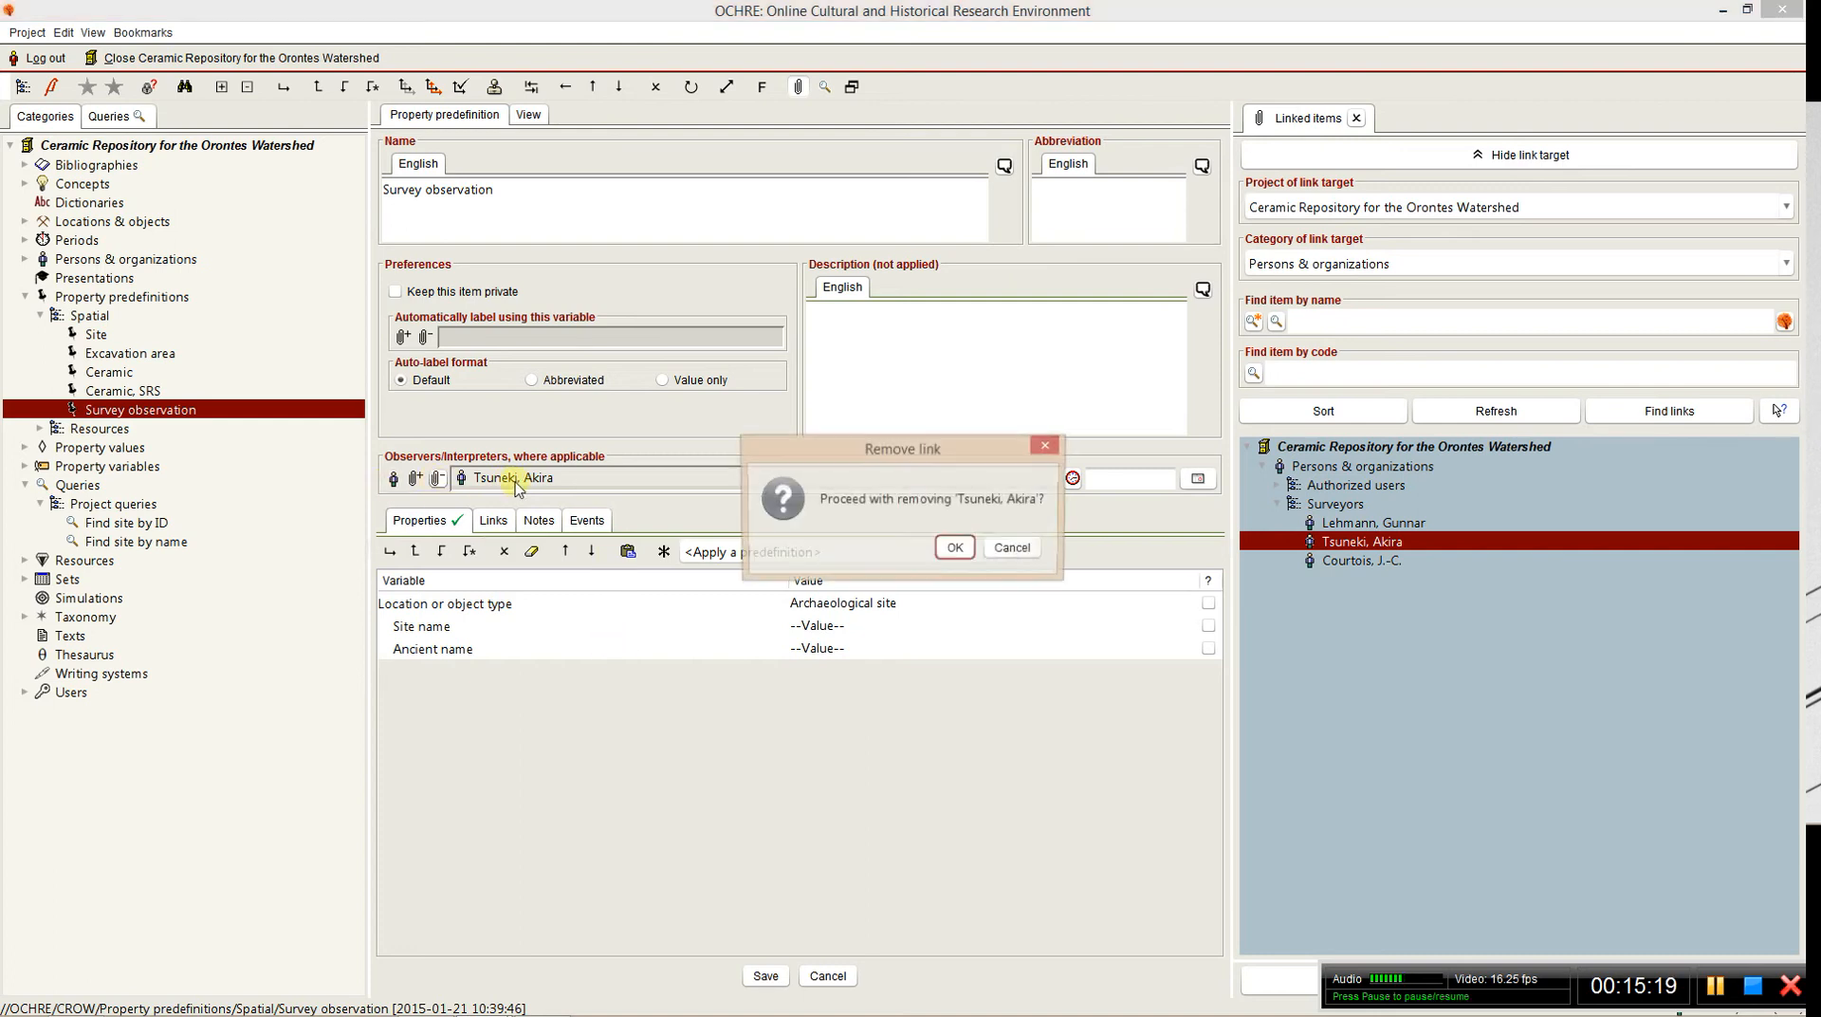
{"action": "left_click", "coordinate": [947, 544]}
{"action": "left_click", "coordinate": [1337, 560]}
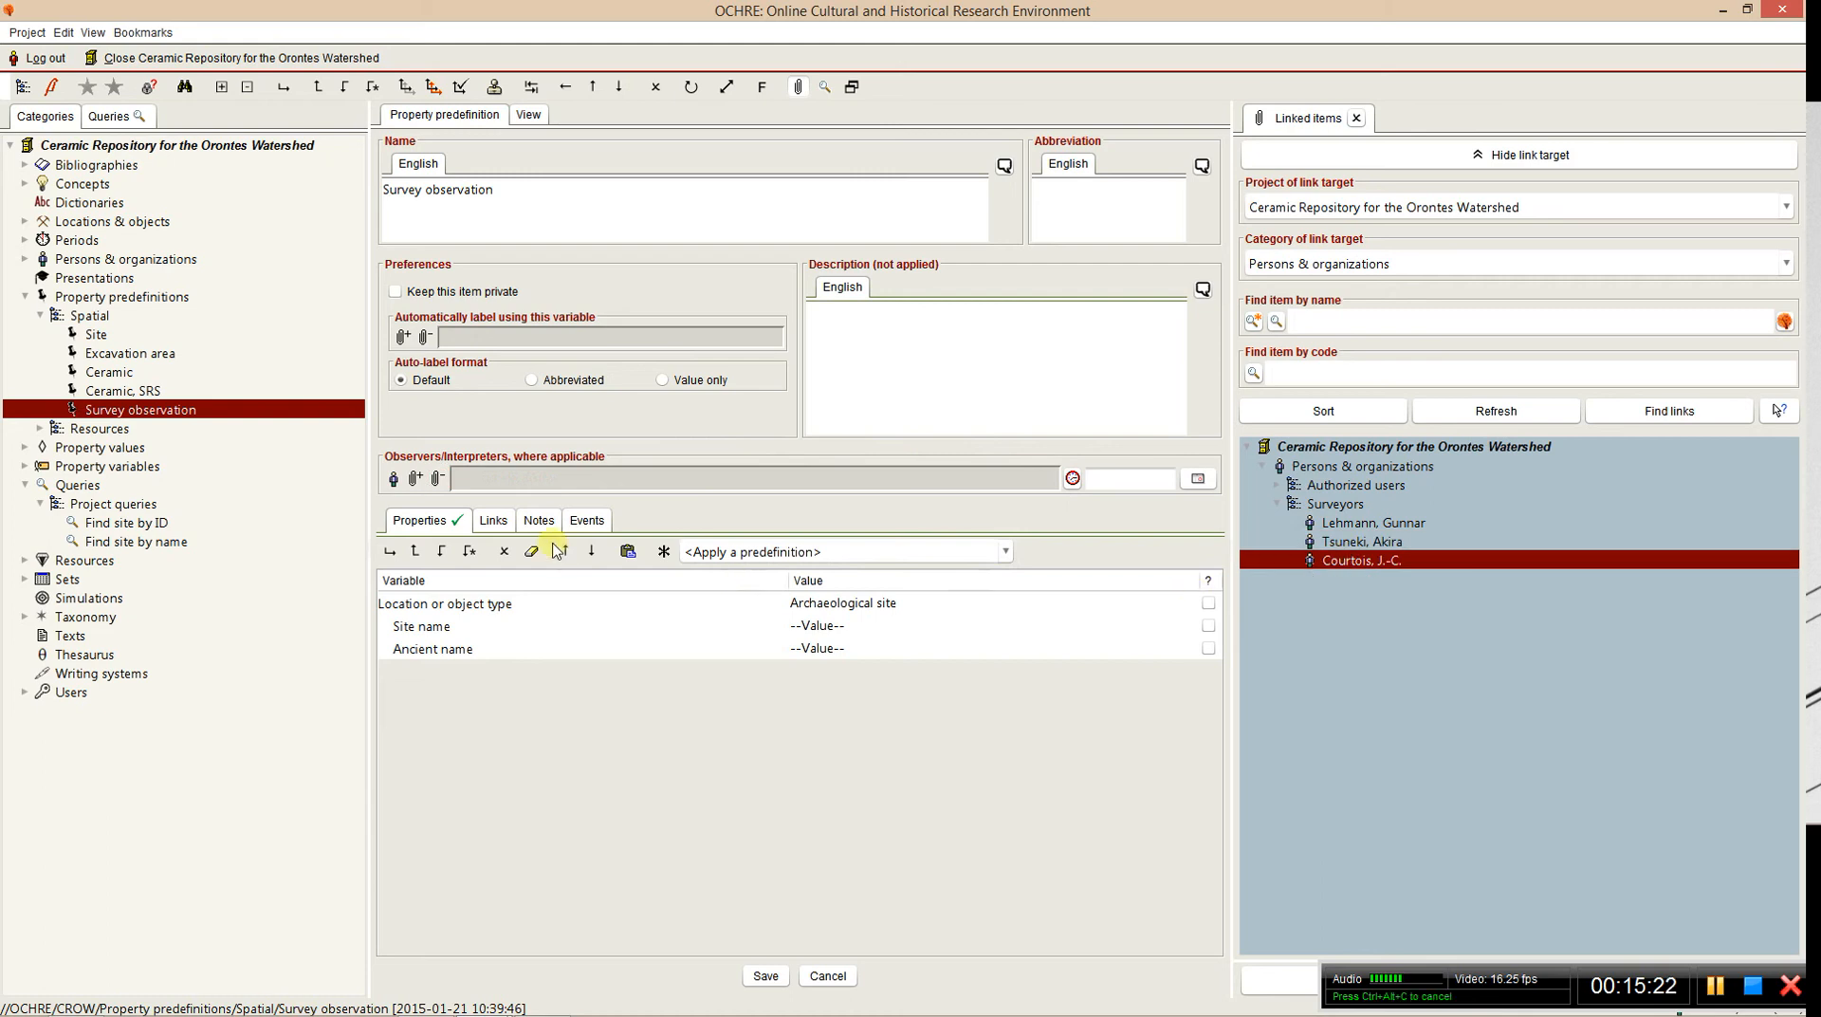
{"action": "left_click", "coordinate": [415, 477]}
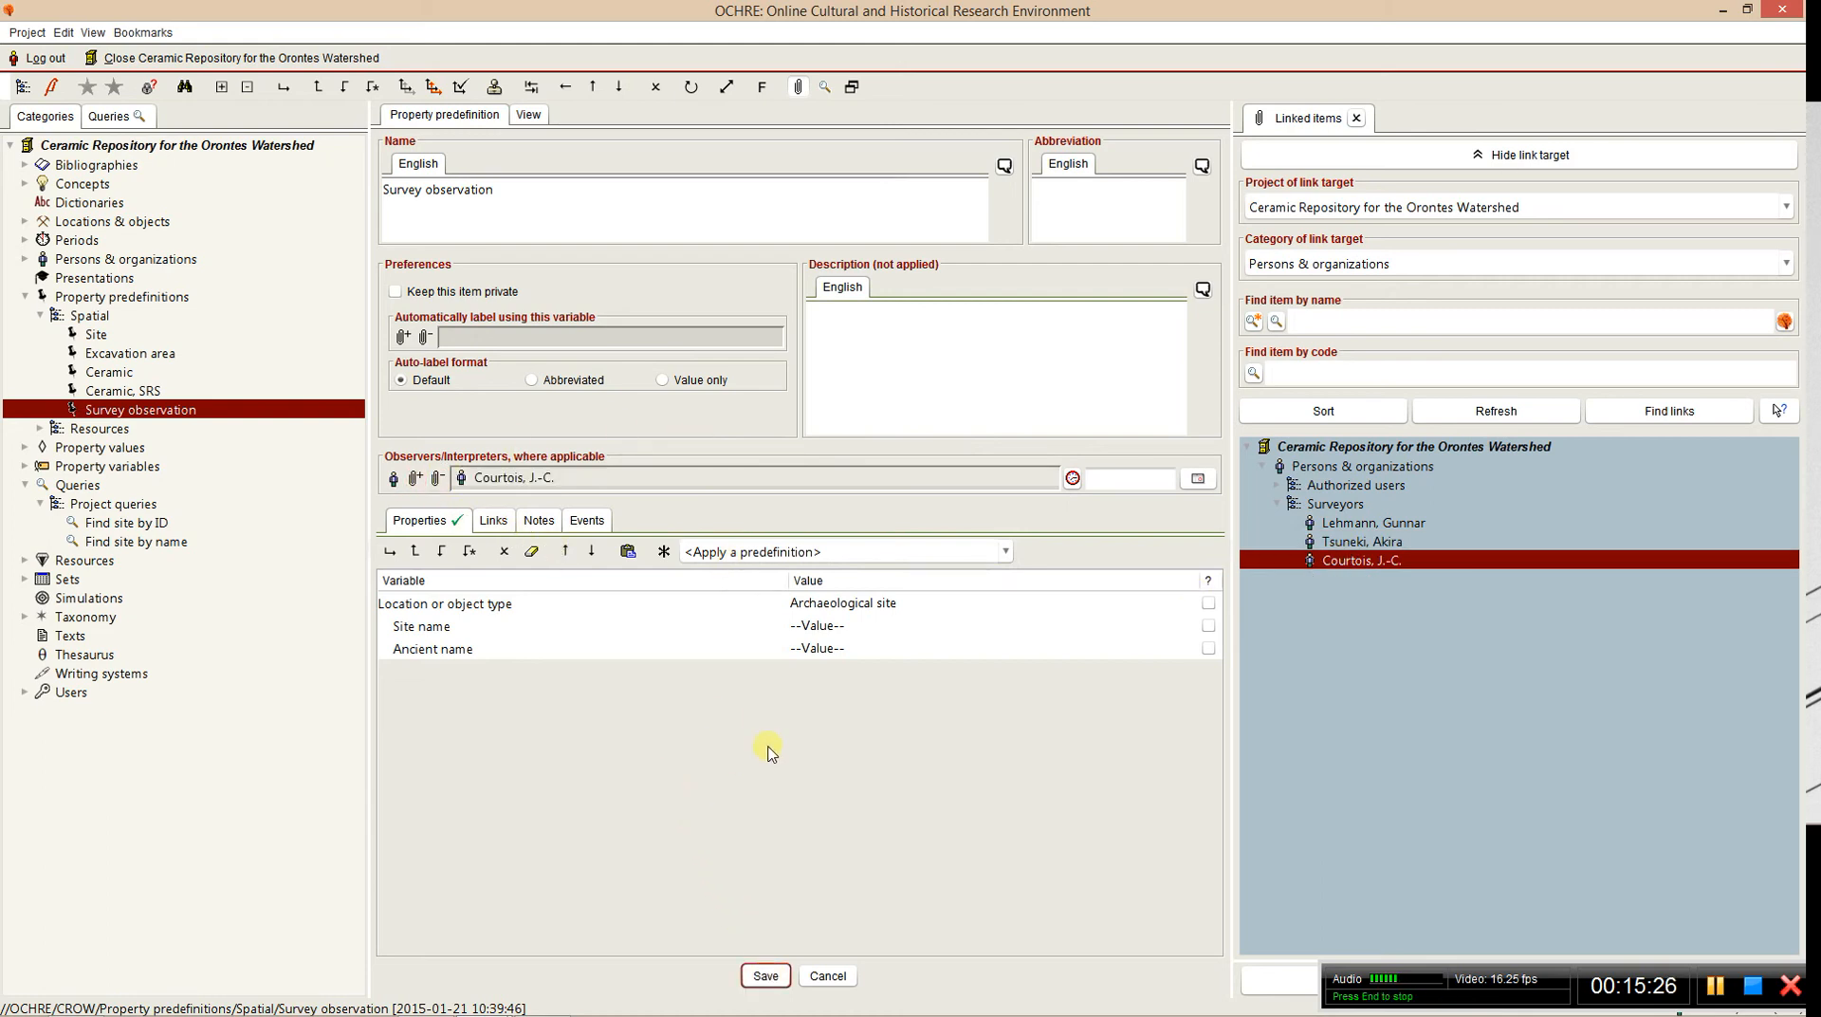
- Add another Ancient name variable with no value below the existing one in the Survey observation predefinition and save
{"action": "left_click", "coordinate": [462, 650]}
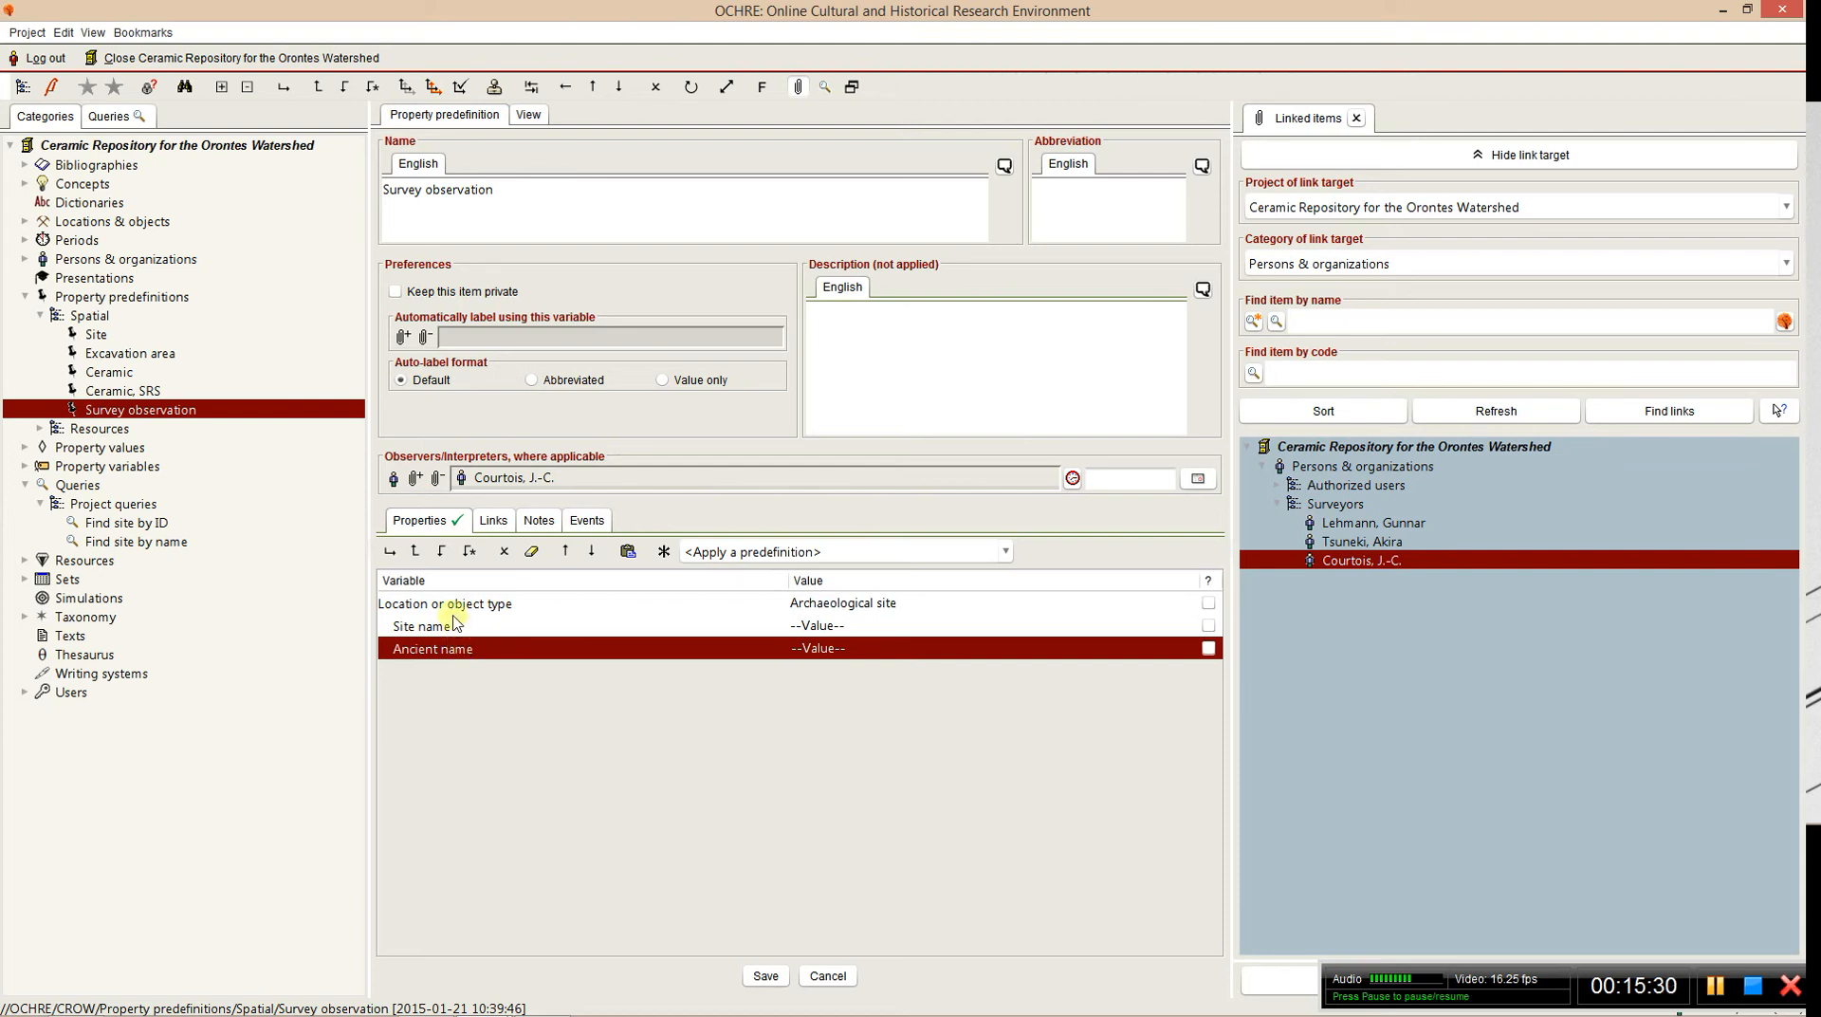
{"action": "left_click", "coordinate": [465, 551]}
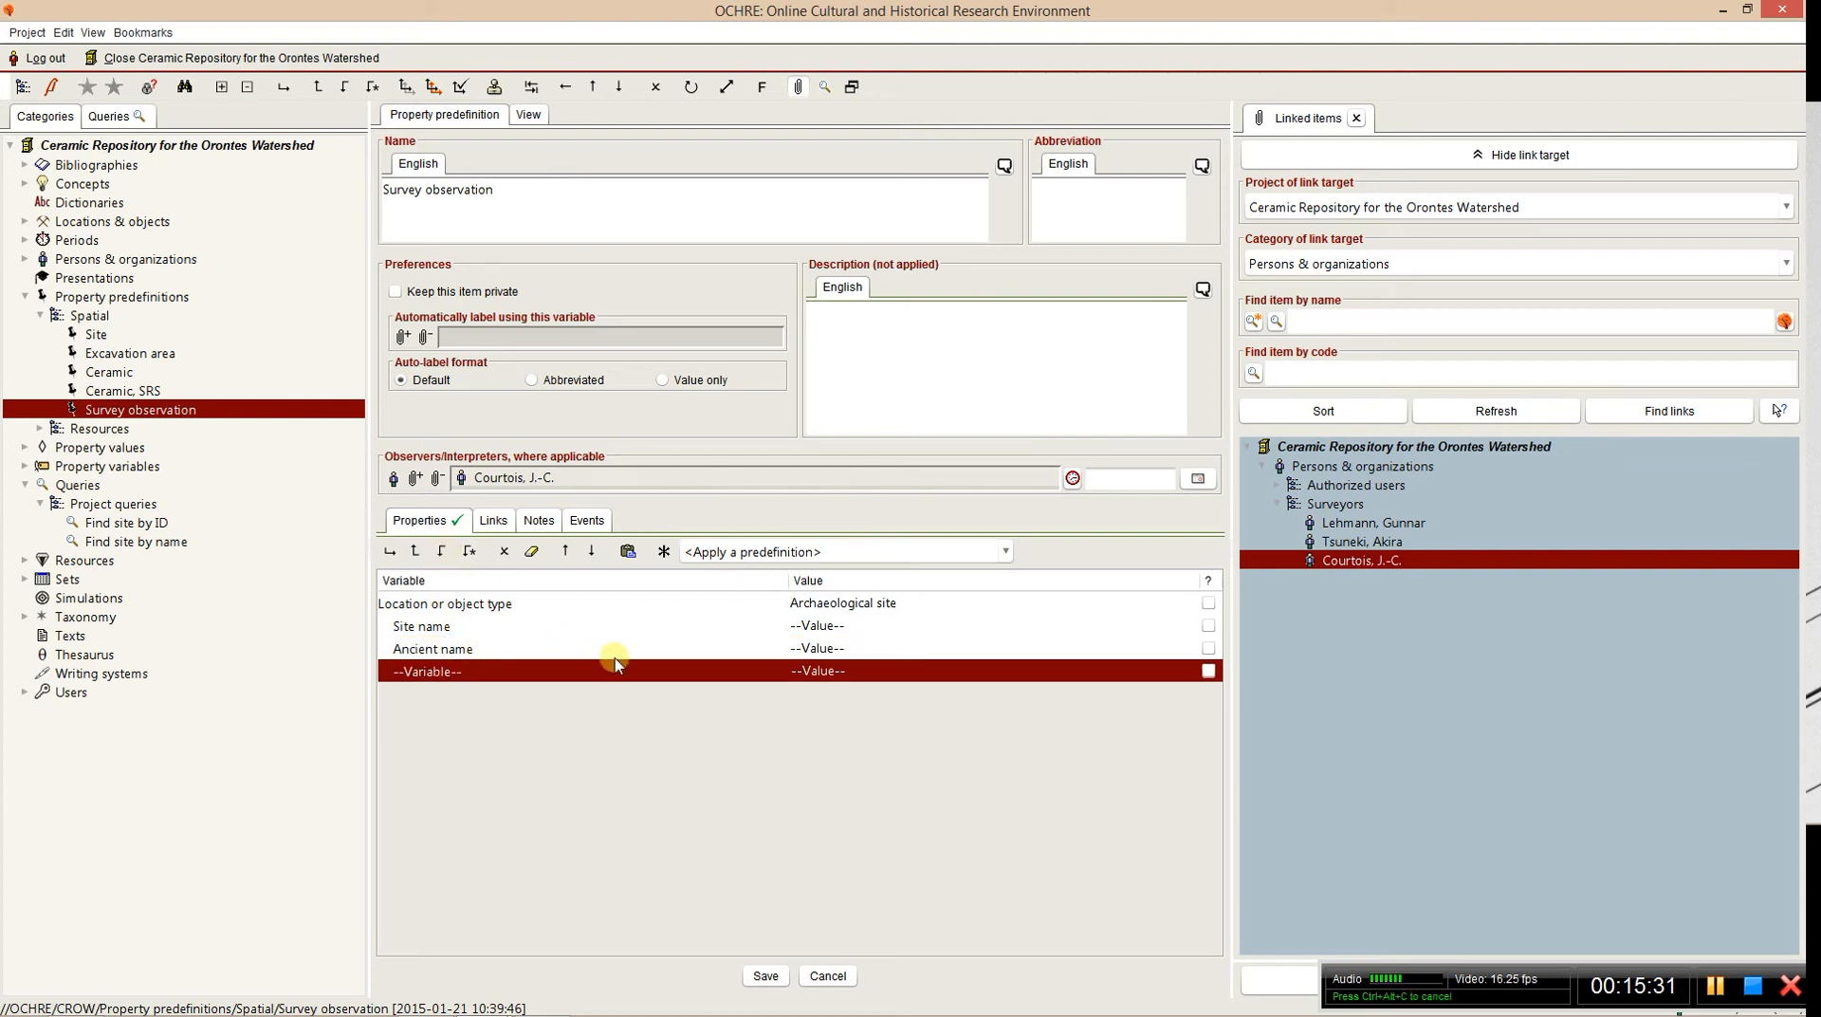
{"action": "left_click", "coordinate": [779, 680]}
{"action": "left_click", "coordinate": [756, 734]}
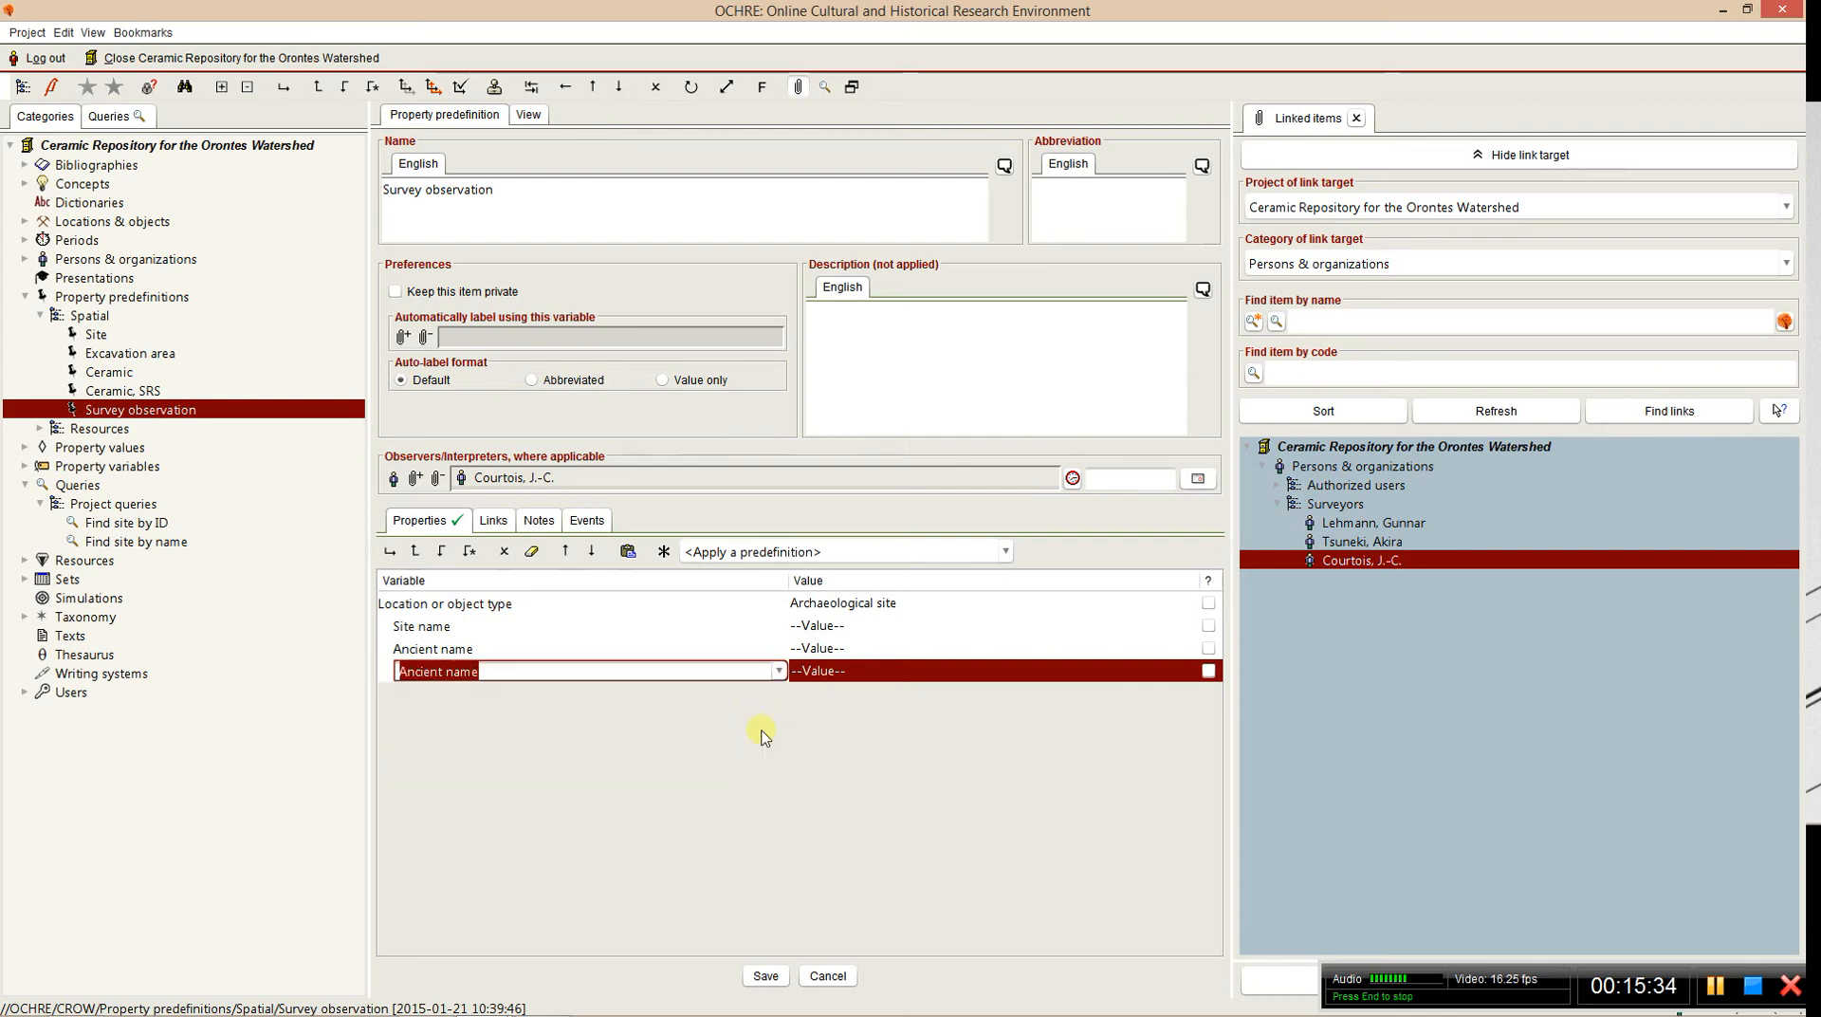
{"action": "left_click", "coordinate": [983, 675]}
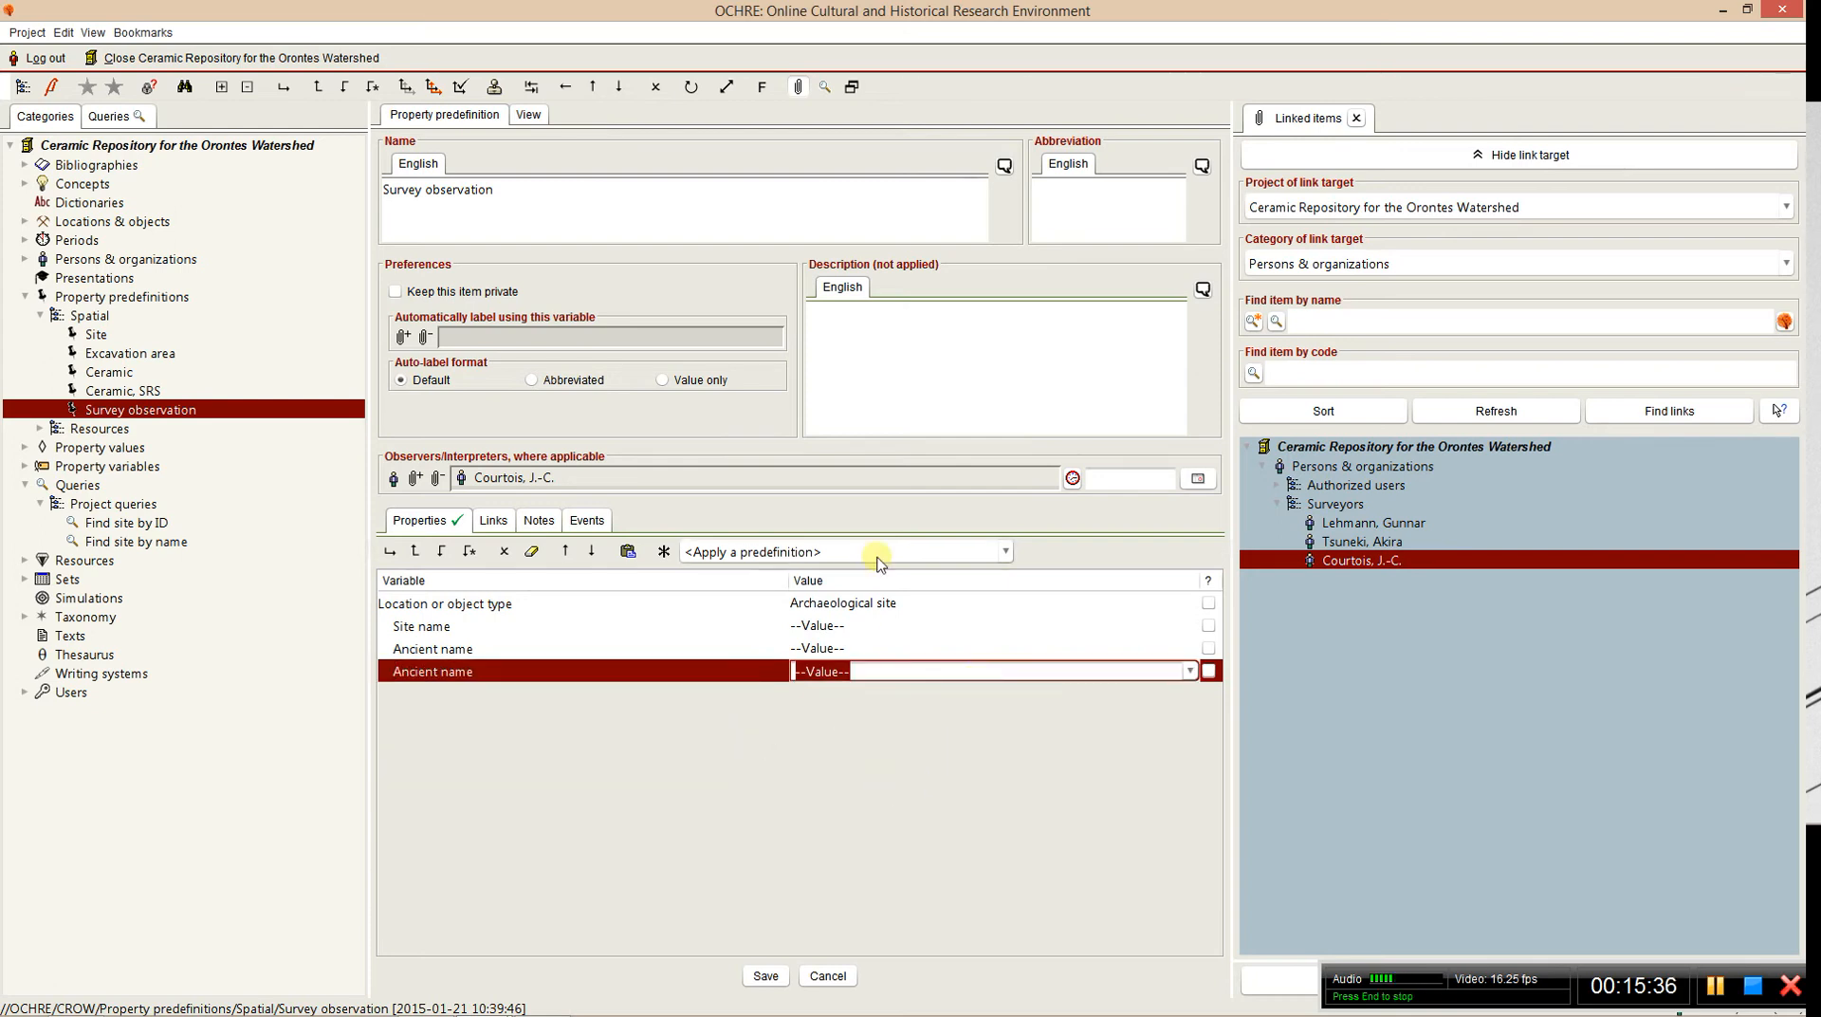
{"action": "left_click", "coordinate": [895, 418]}
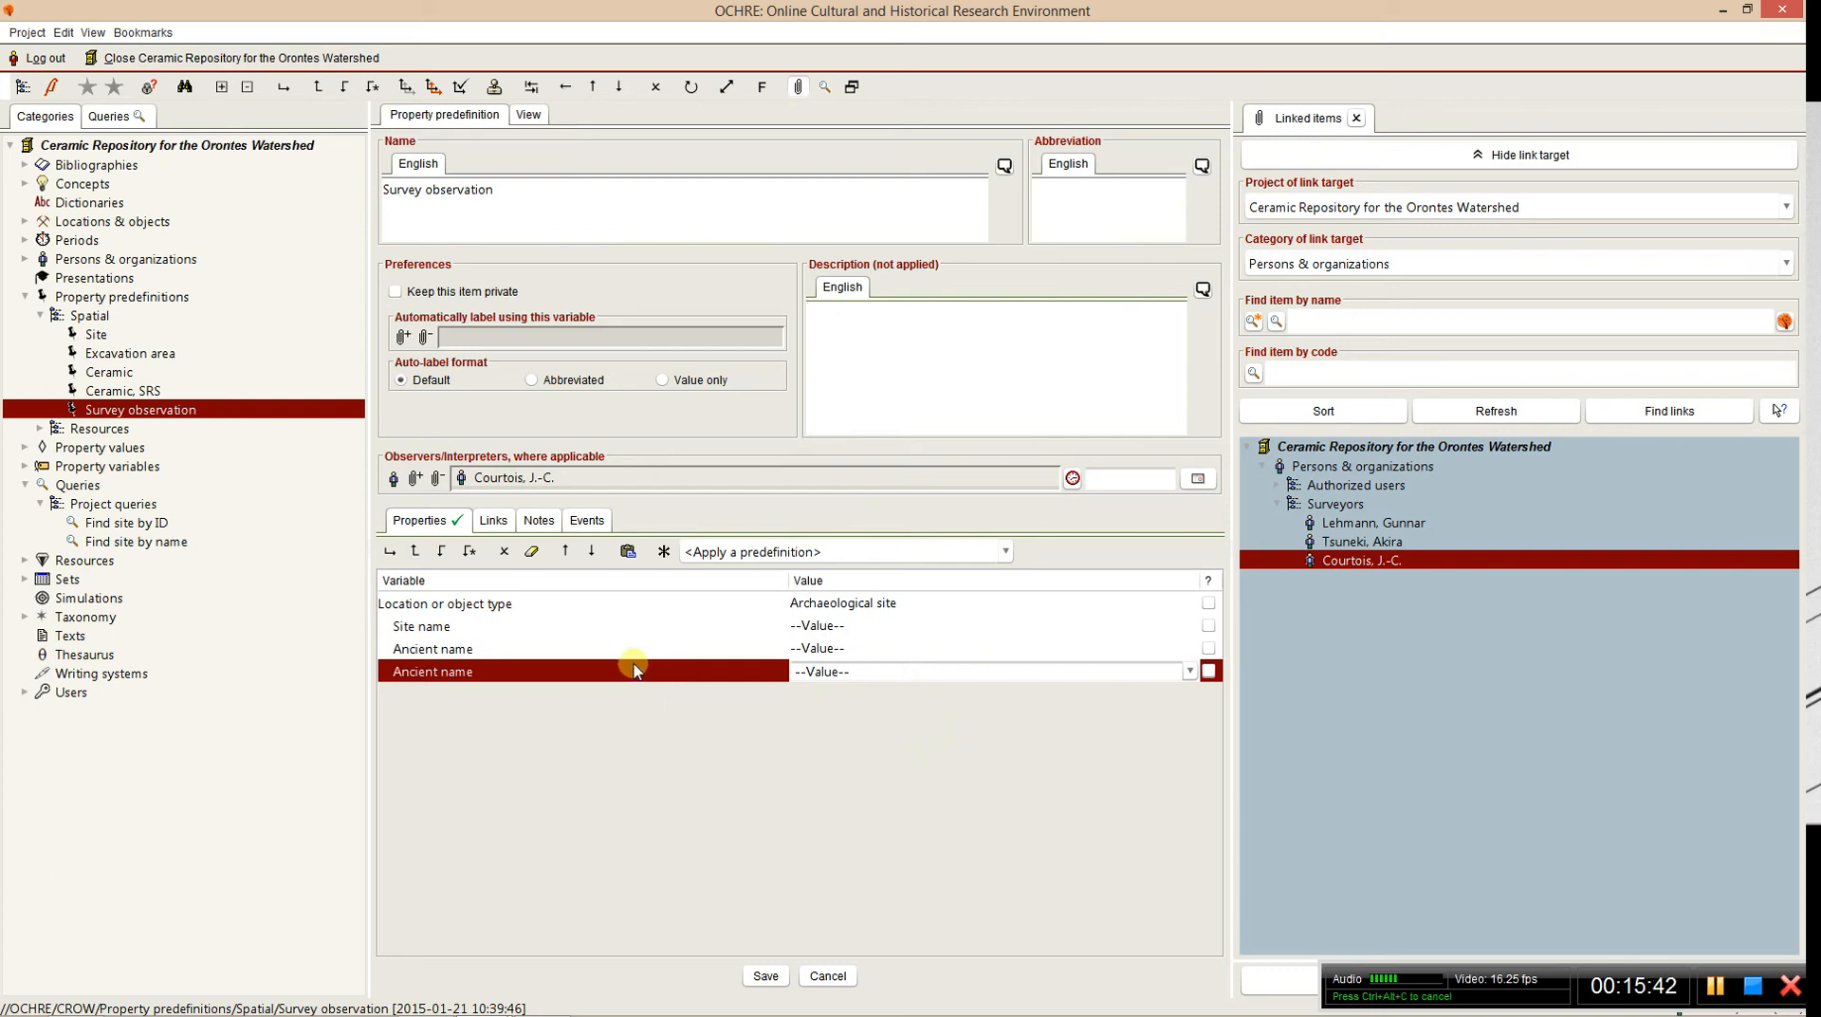
{"action": "left_click", "coordinate": [765, 975]}
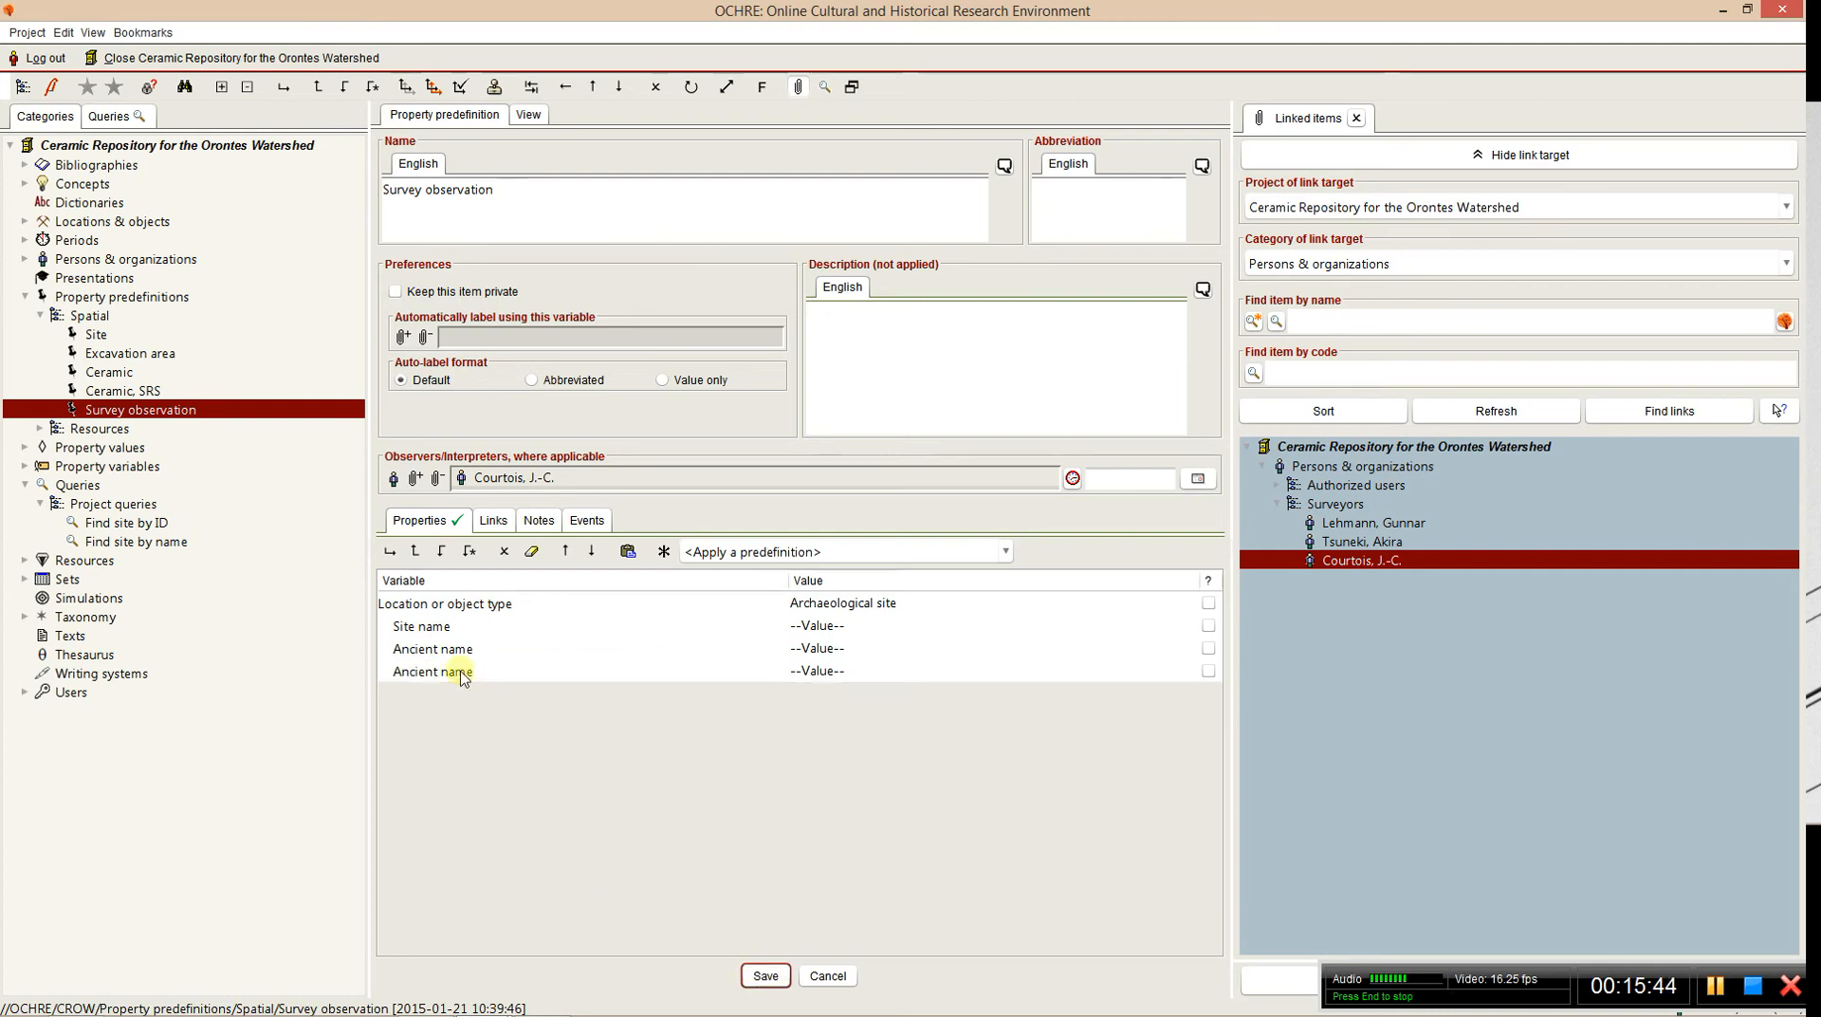
{"action": "left_click", "coordinate": [26, 222]}
{"action": "left_click", "coordinate": [91, 241]}
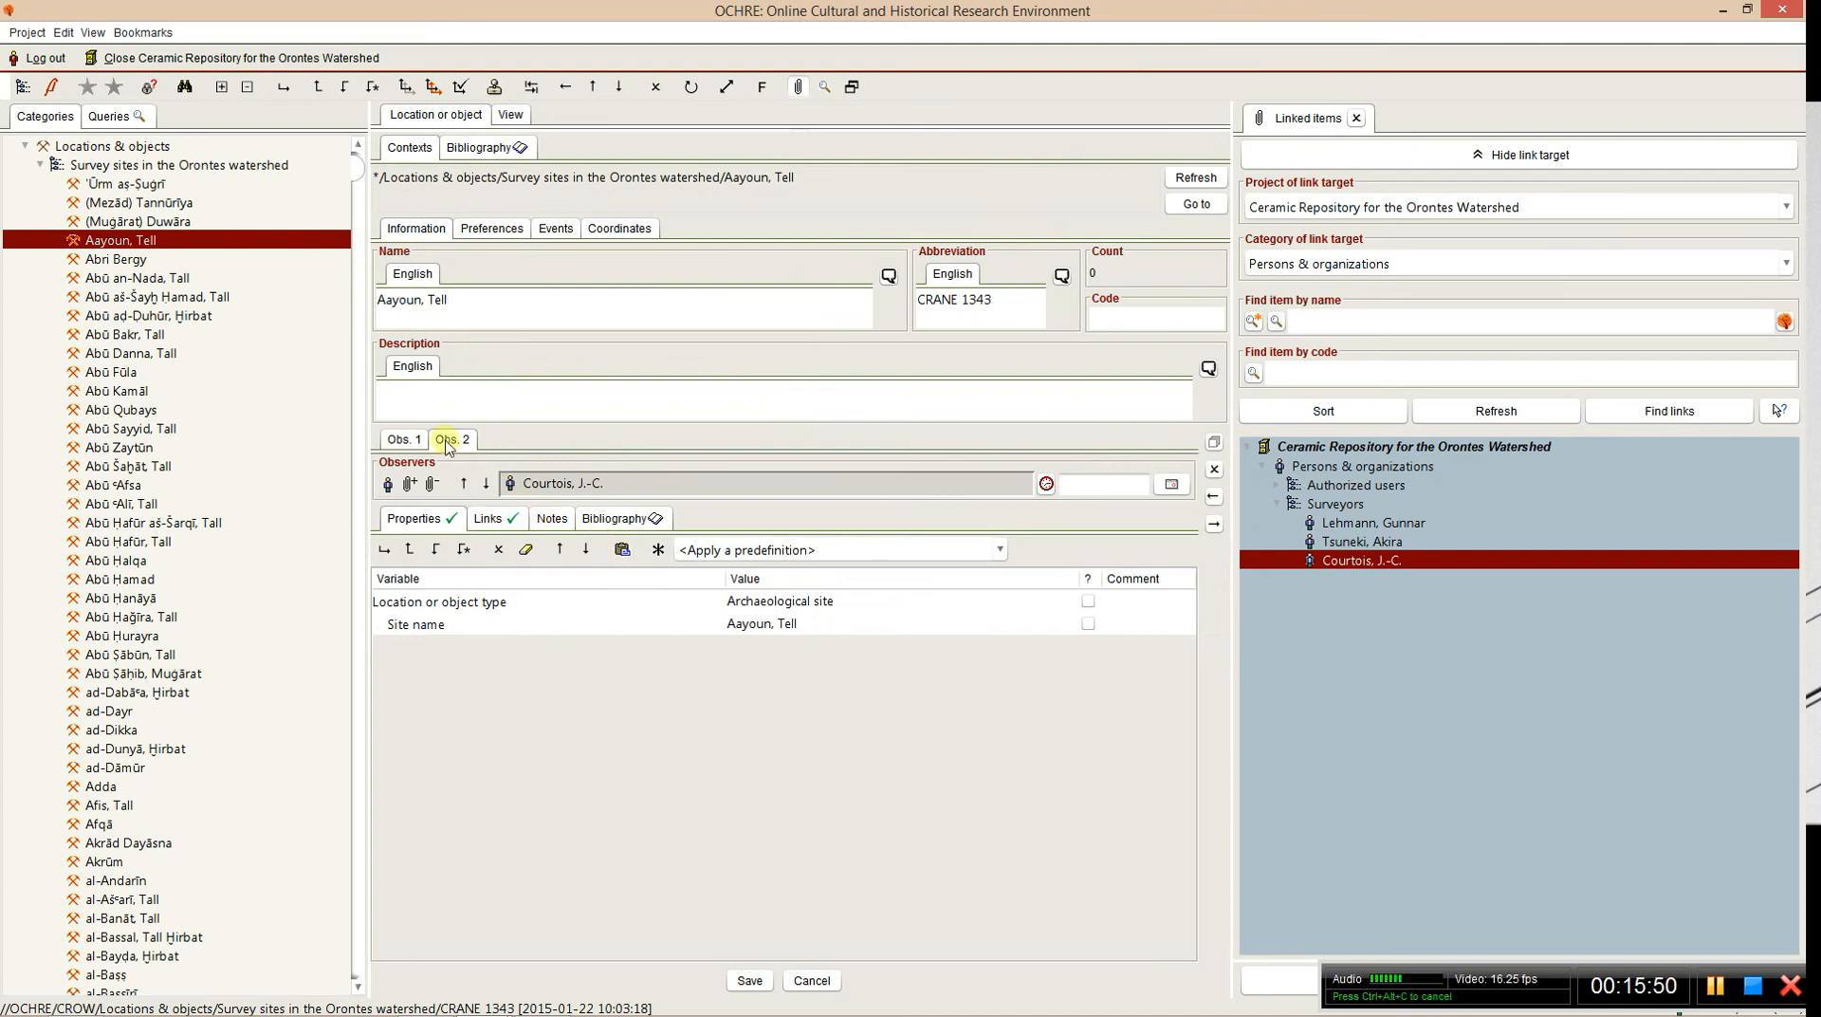
{"action": "left_click", "coordinate": [1001, 552]}
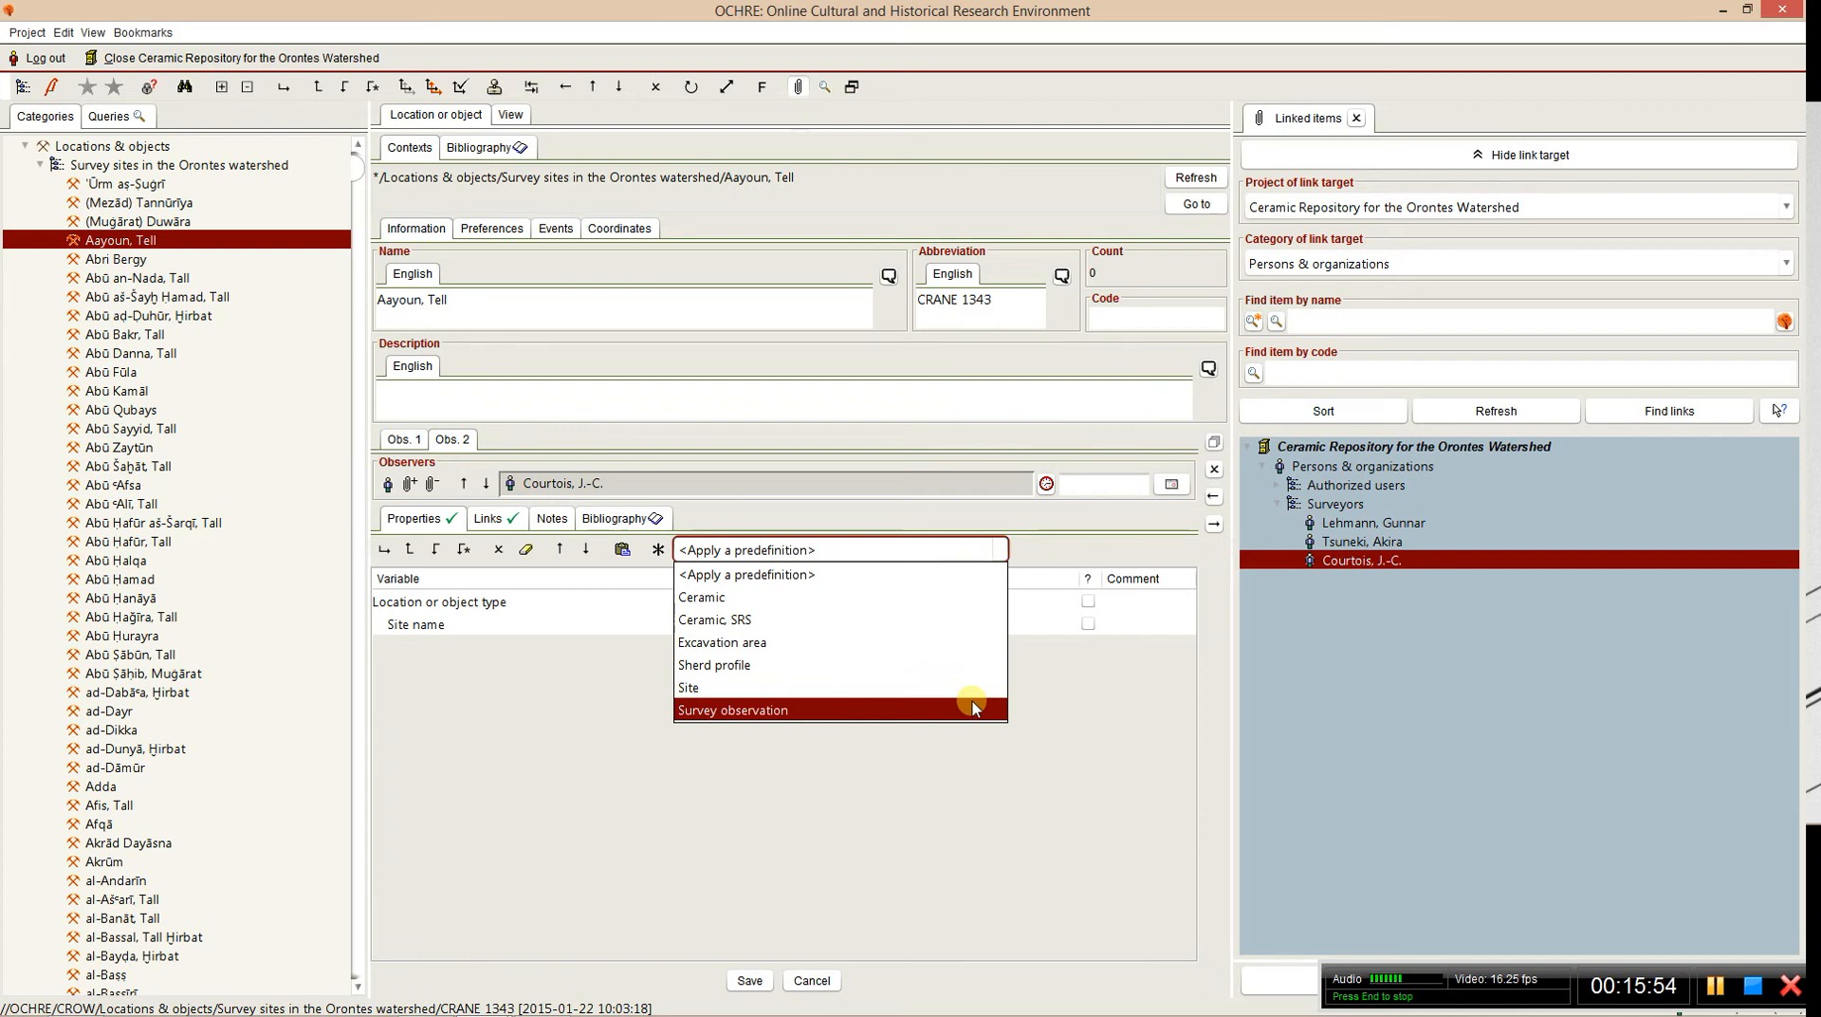
{"action": "left_click", "coordinate": [554, 714]}
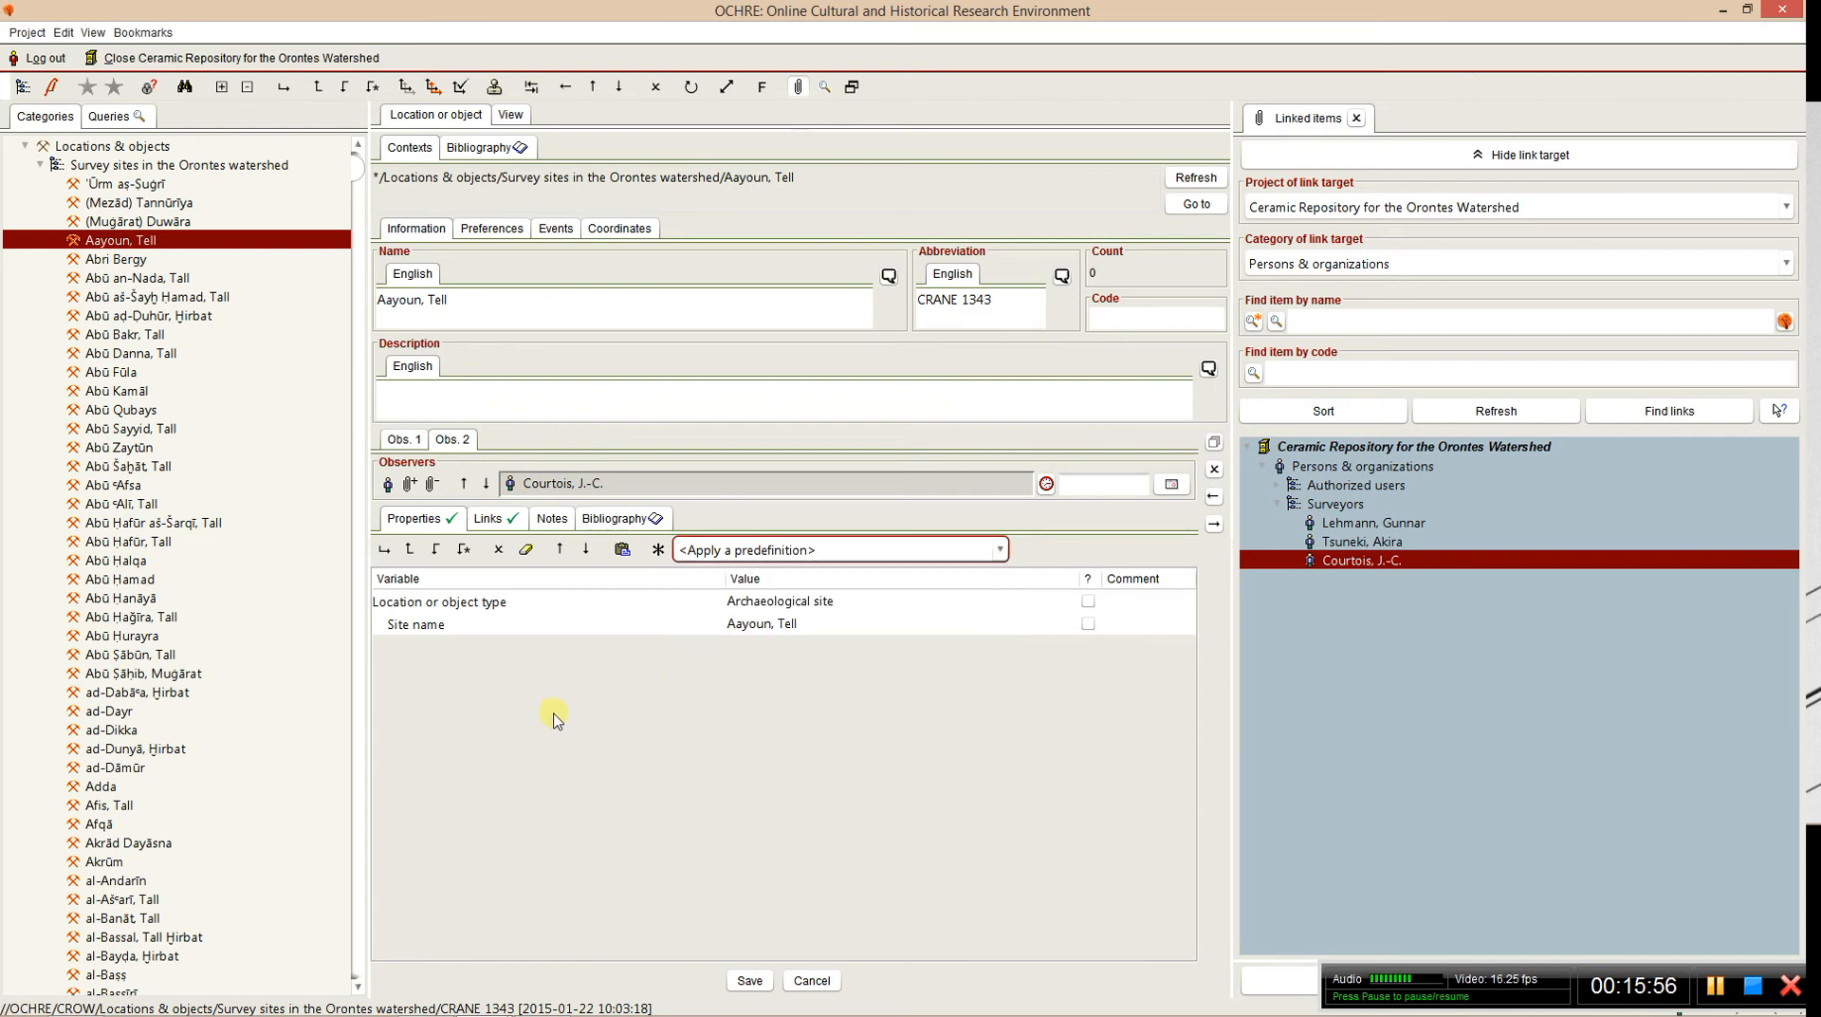
- Collapse the survey site list and compare the Site and Survey observation predefinitions
{"action": "left_click", "coordinate": [42, 165]}
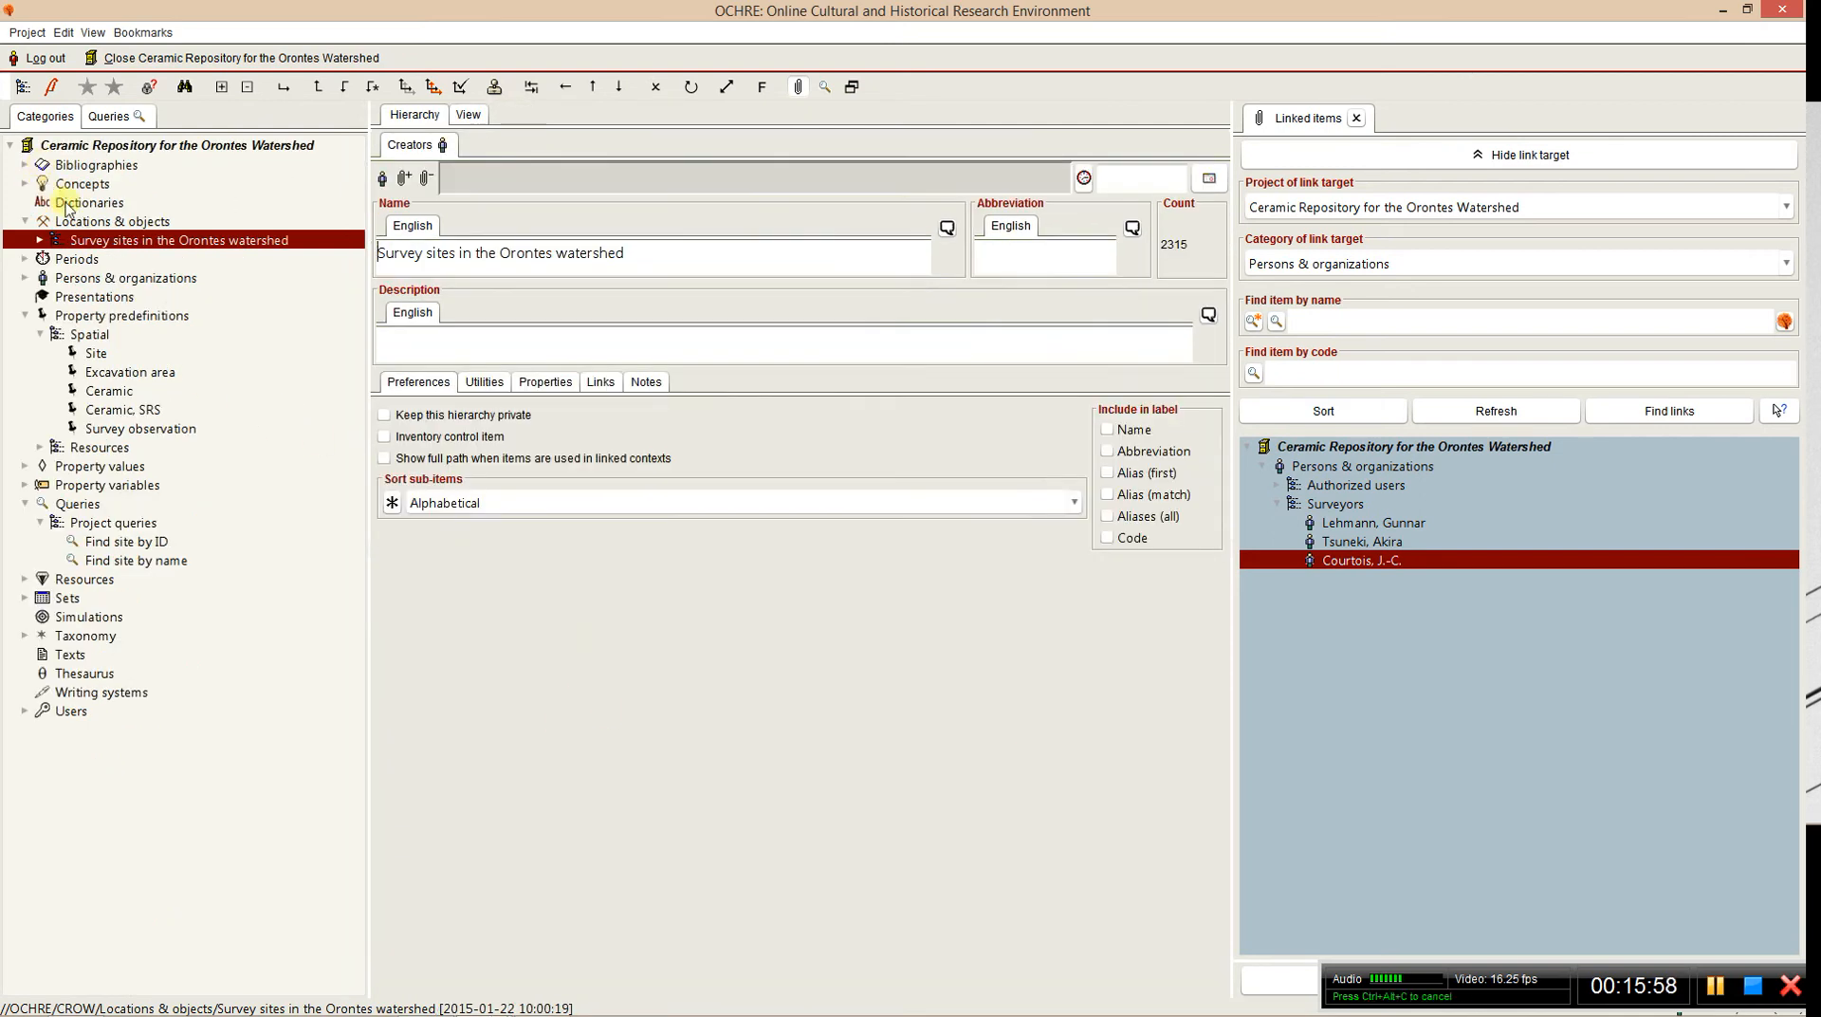
{"action": "left_click", "coordinate": [94, 353]}
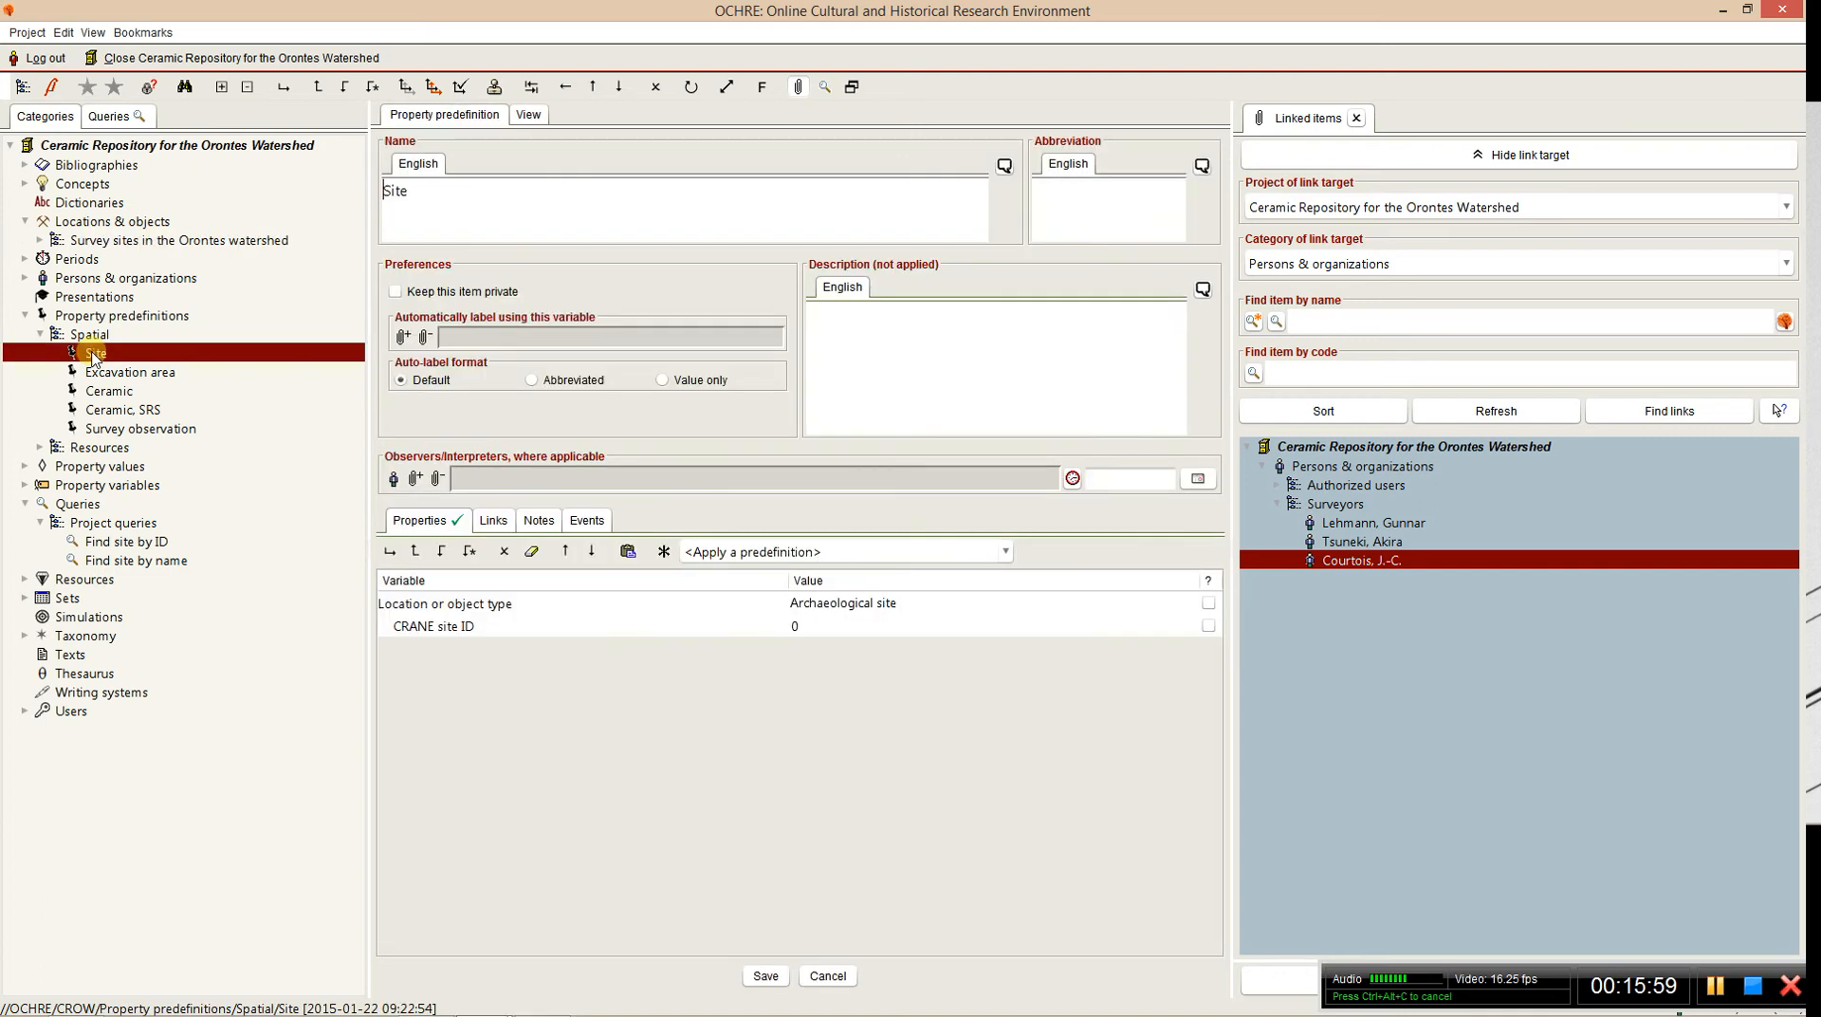
{"action": "left_click", "coordinate": [152, 432]}
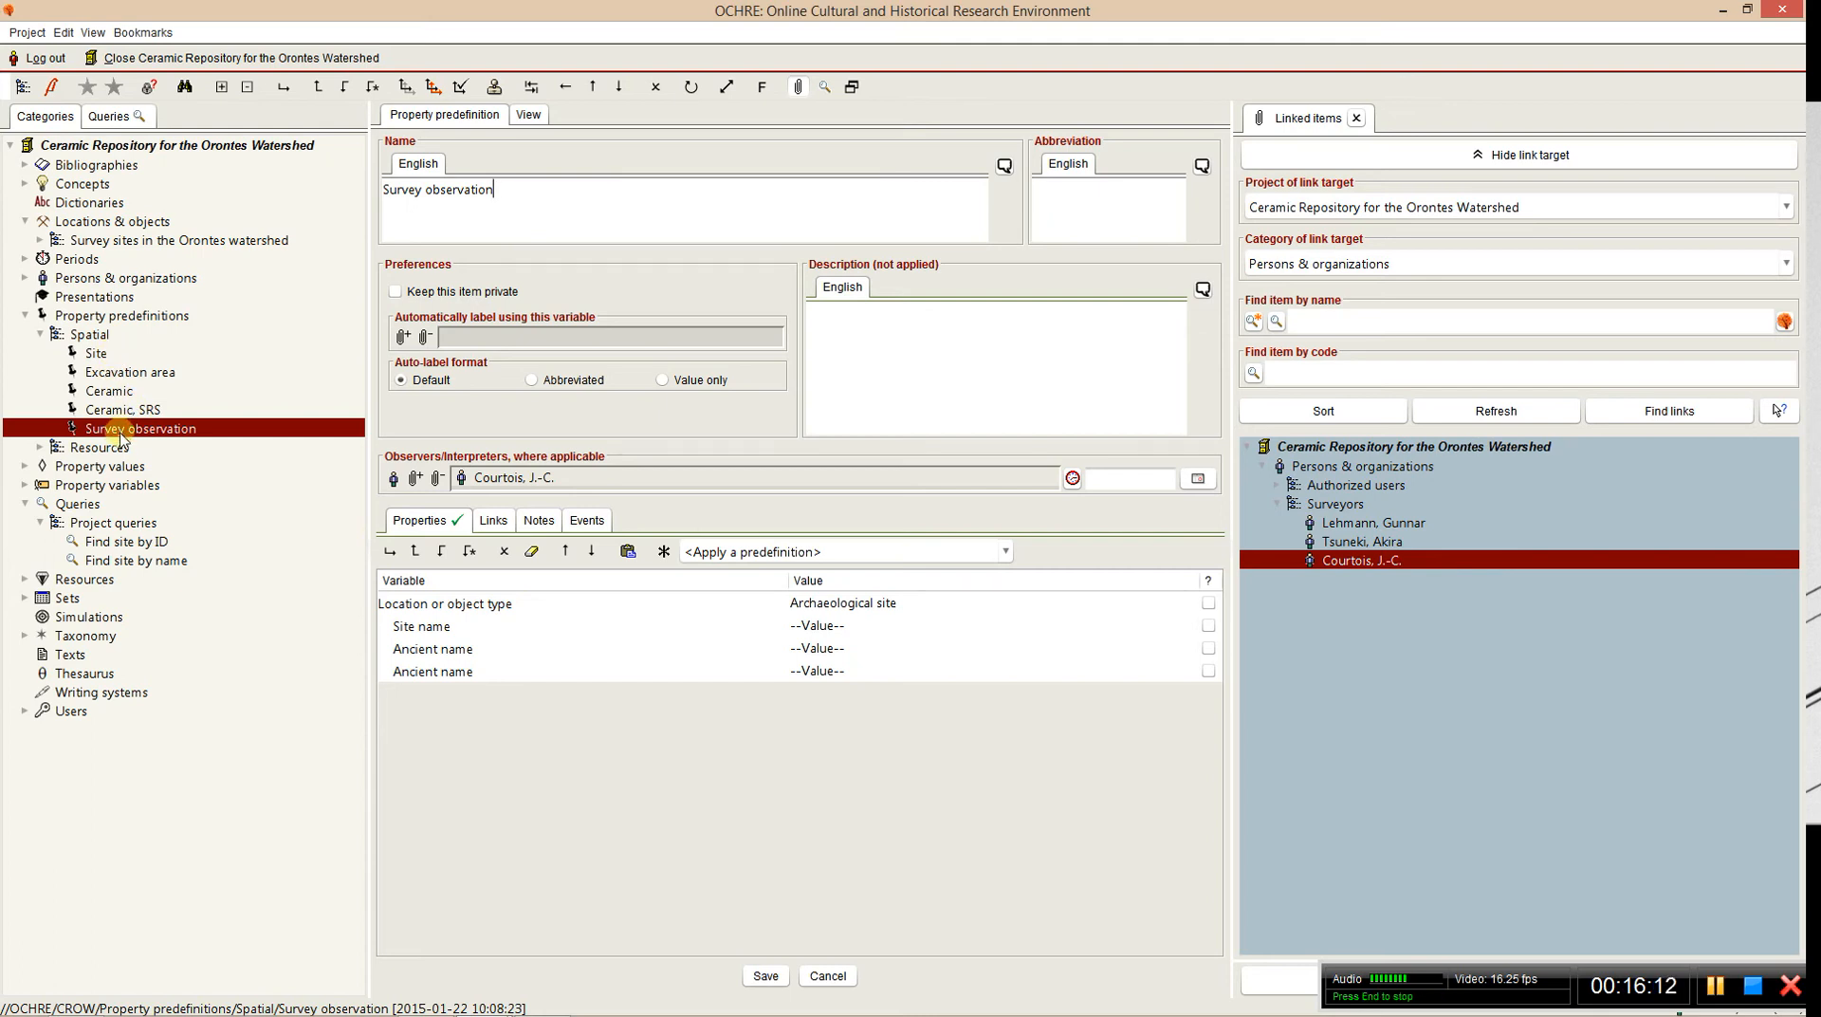
{"action": "left_click", "coordinate": [83, 337]}
{"action": "left_click", "coordinate": [95, 353]}
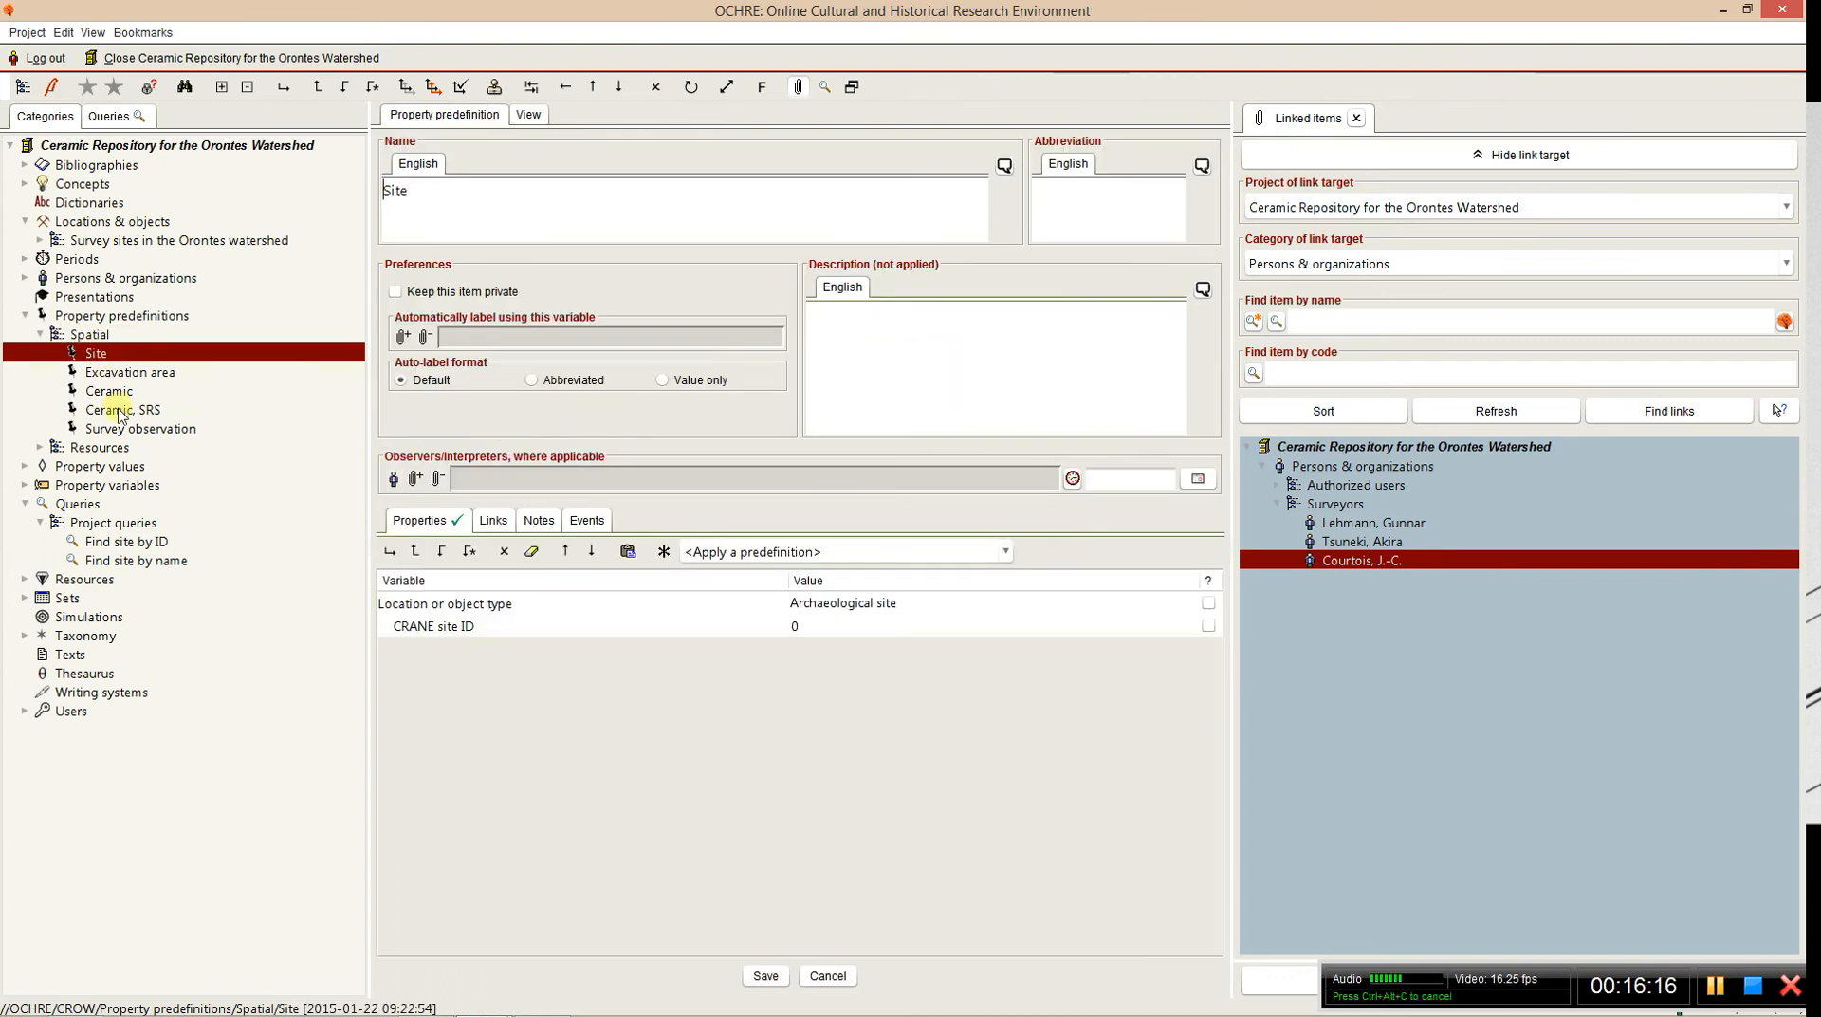
{"action": "left_click", "coordinate": [143, 428]}
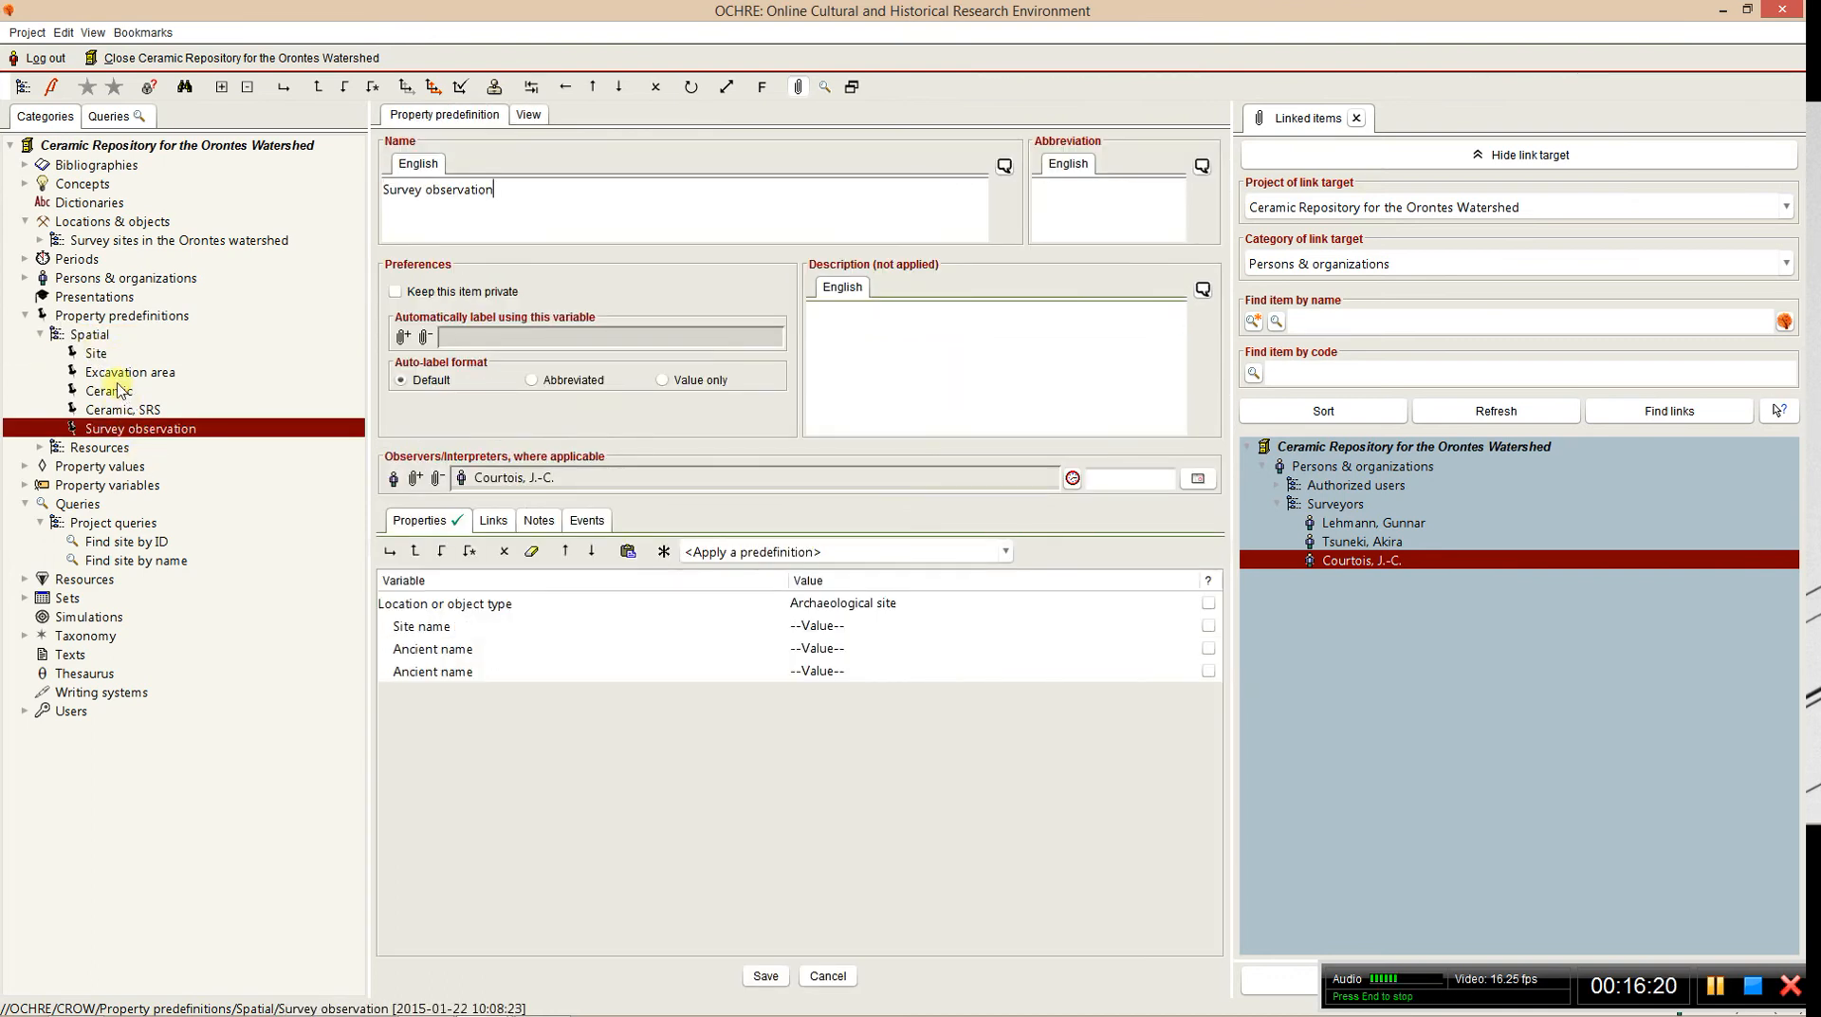
- Expand Periods down to the Neolithic Period in the Near Eastern Chronology (CROW), collapse Locations & objects and open the Periods category
{"action": "left_click", "coordinate": [27, 261]}
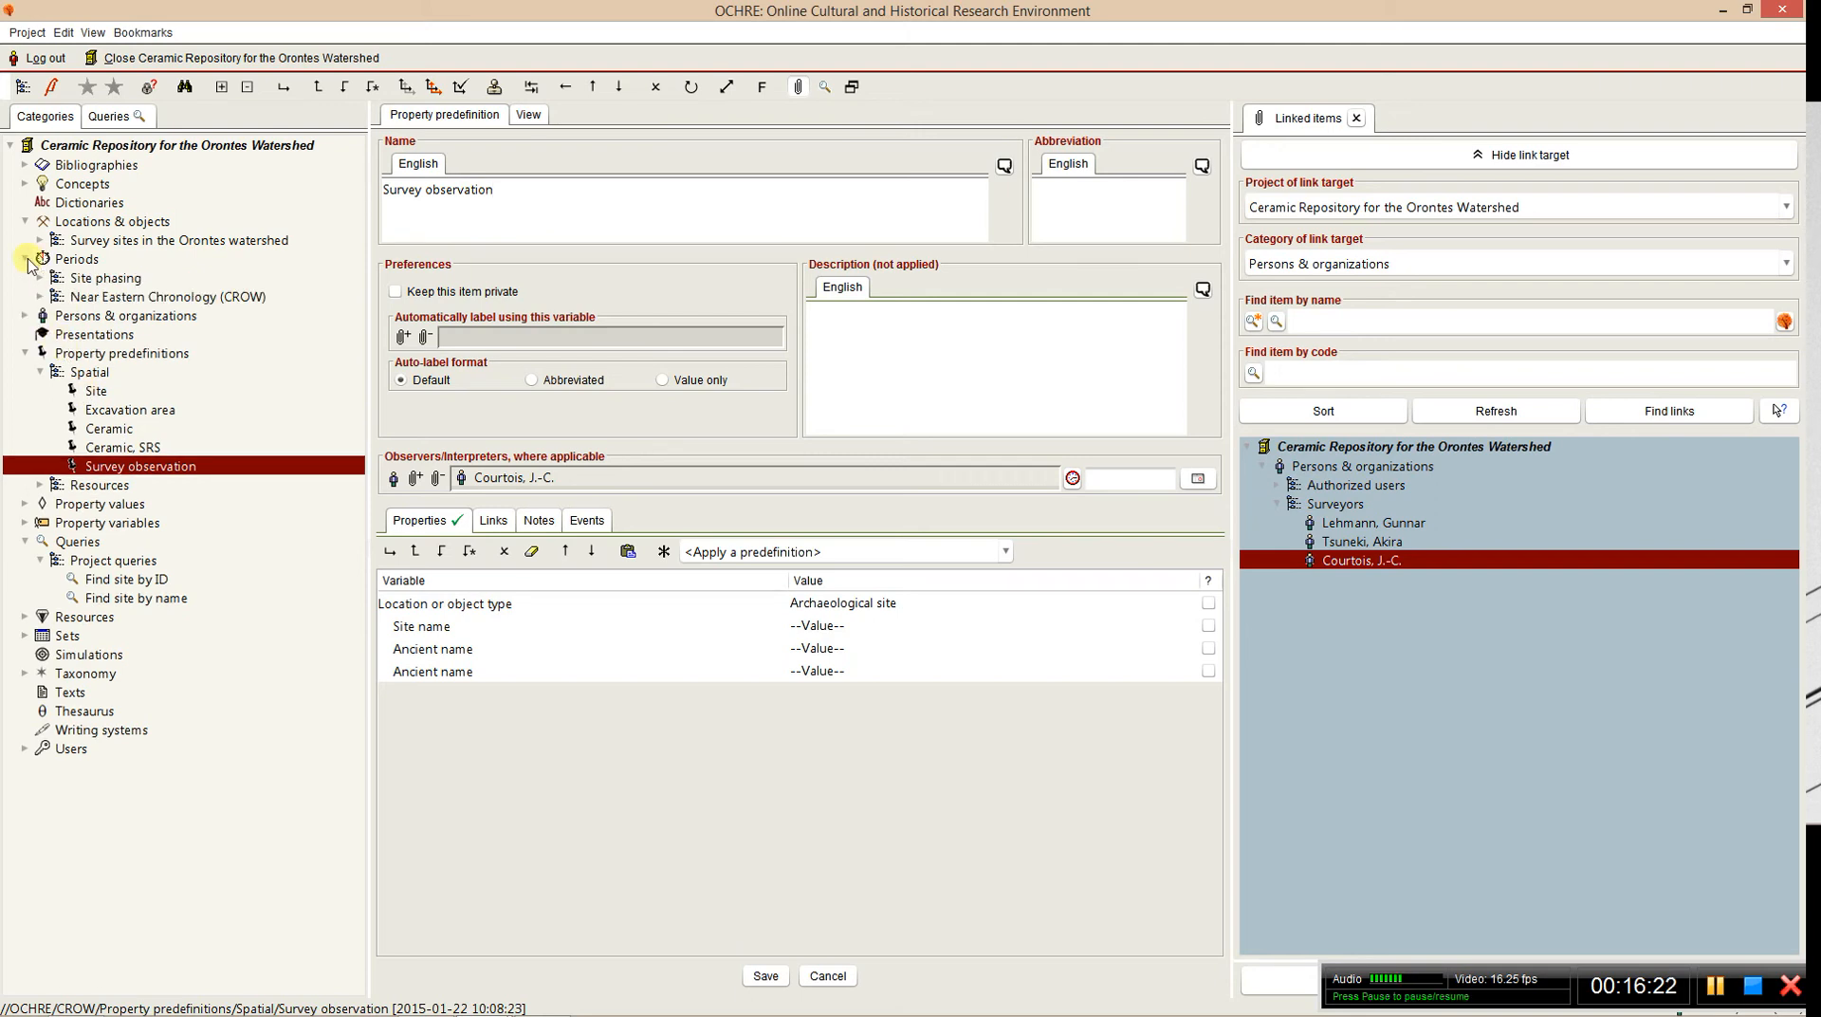
{"action": "left_click", "coordinate": [40, 297]}
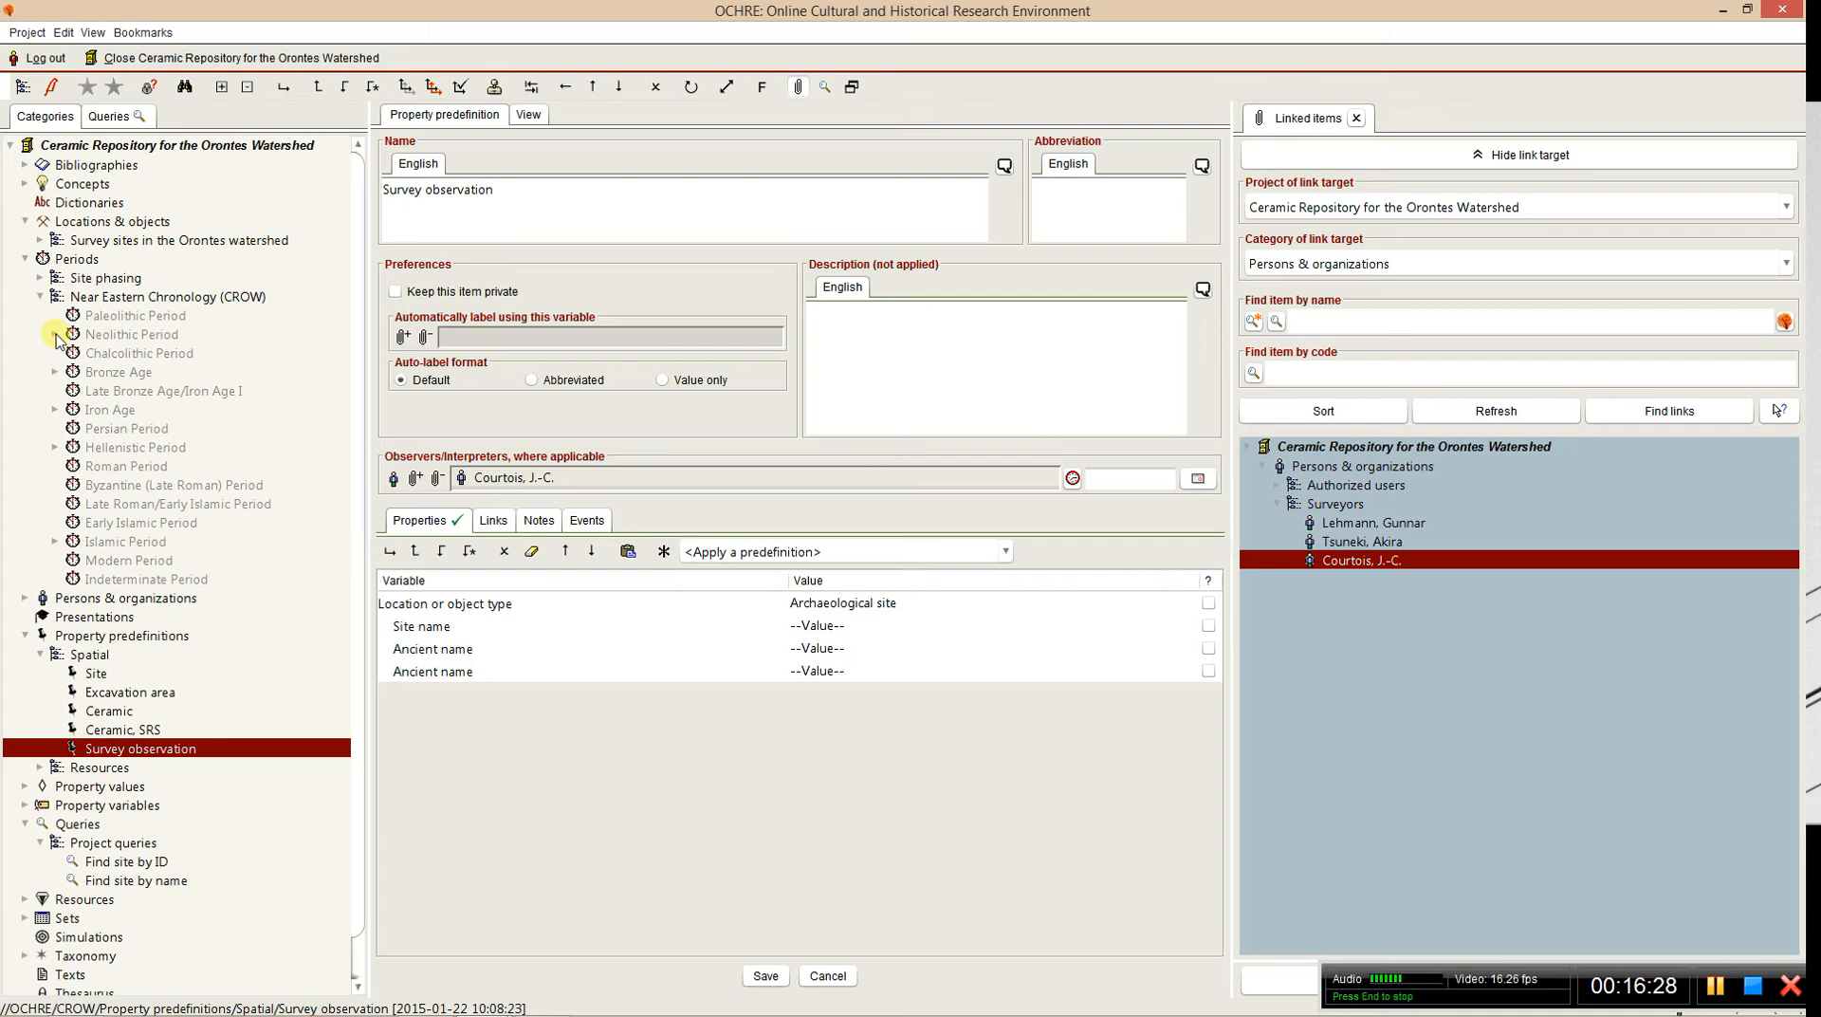
{"action": "left_click", "coordinate": [55, 335]}
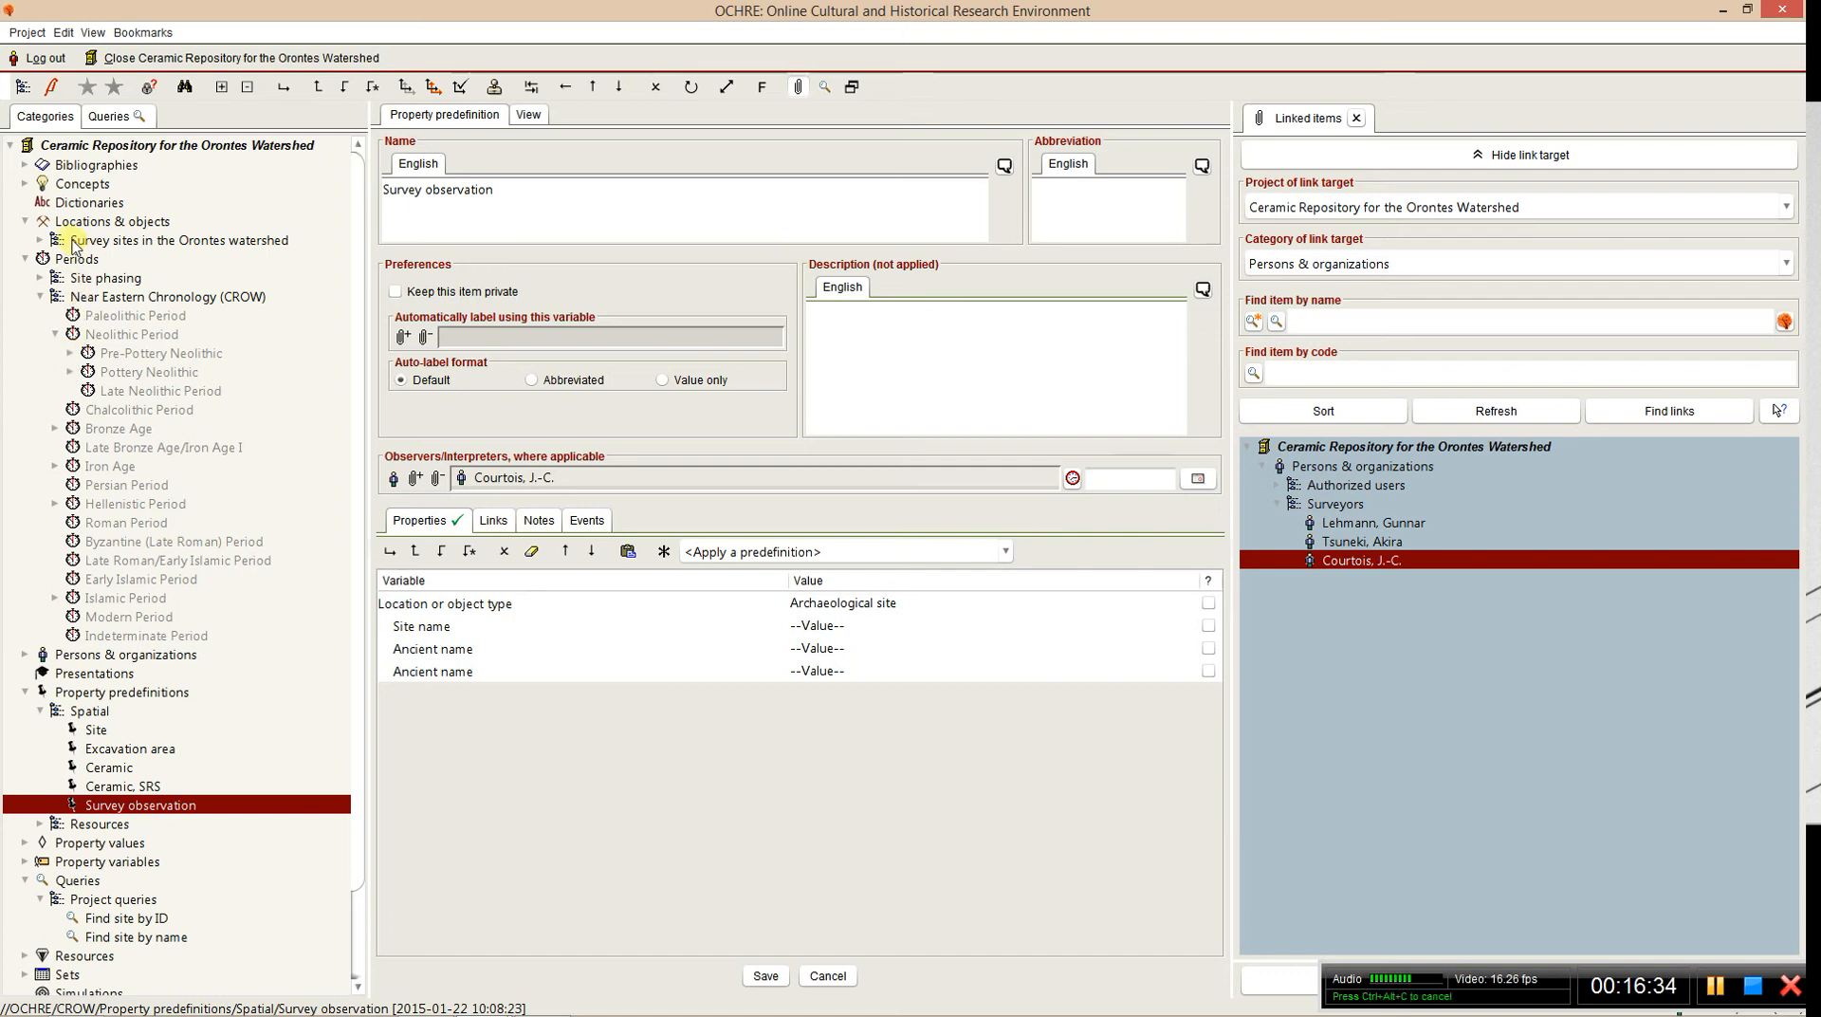
{"action": "left_click", "coordinate": [25, 221]}
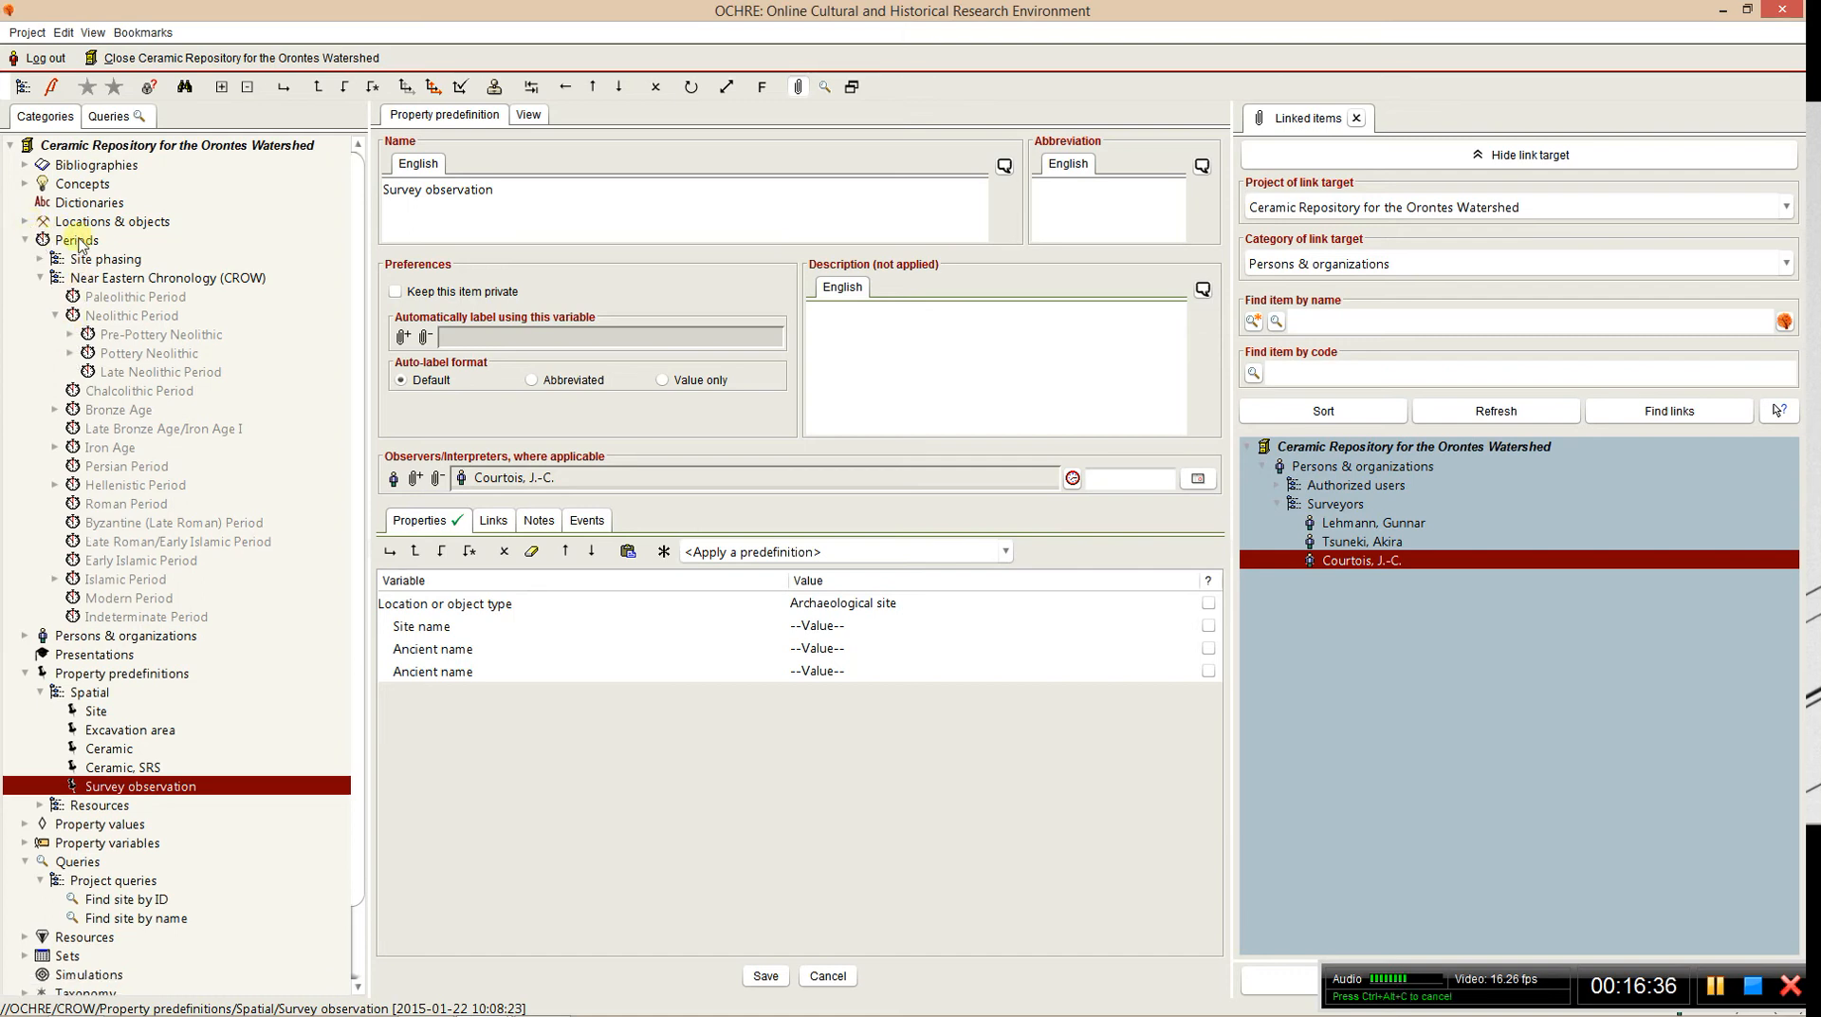
{"action": "left_click", "coordinate": [76, 240]}
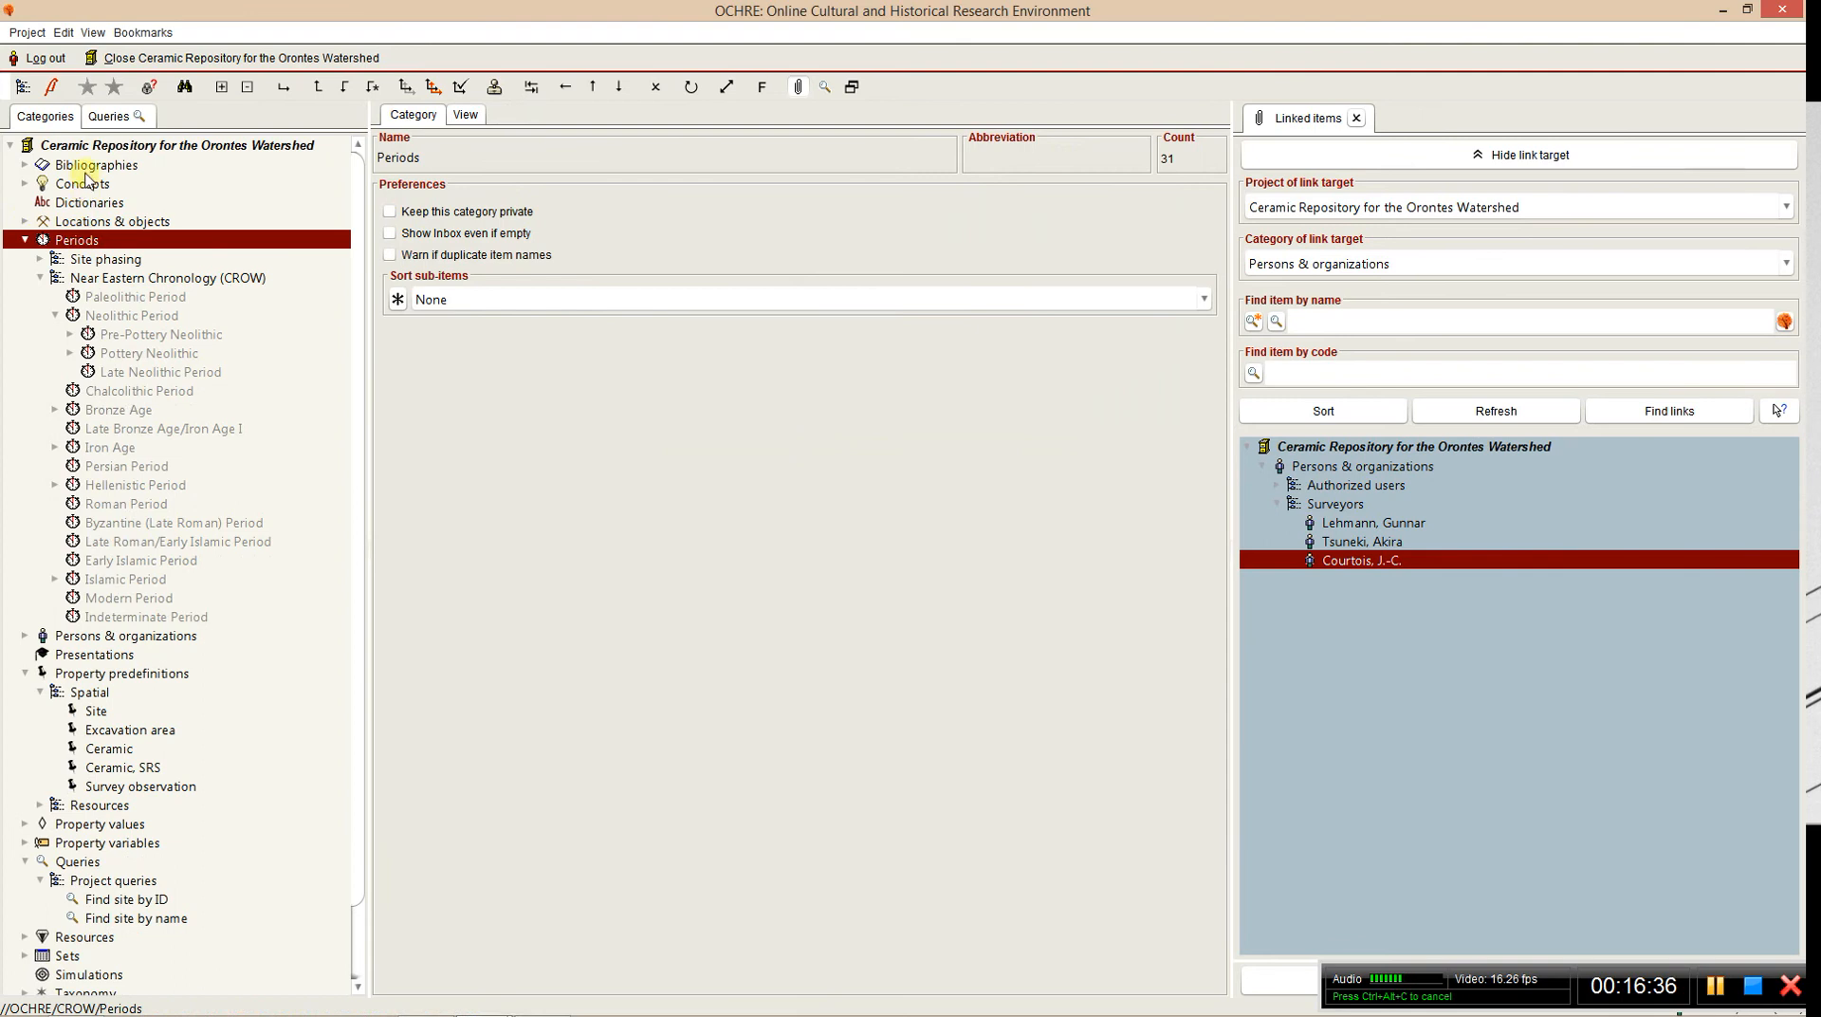
- Insert a sub-period named Late Roman Period beneath Roman Period in the Near Eastern Chronology (CROW)
{"action": "left_click", "coordinate": [92, 280]}
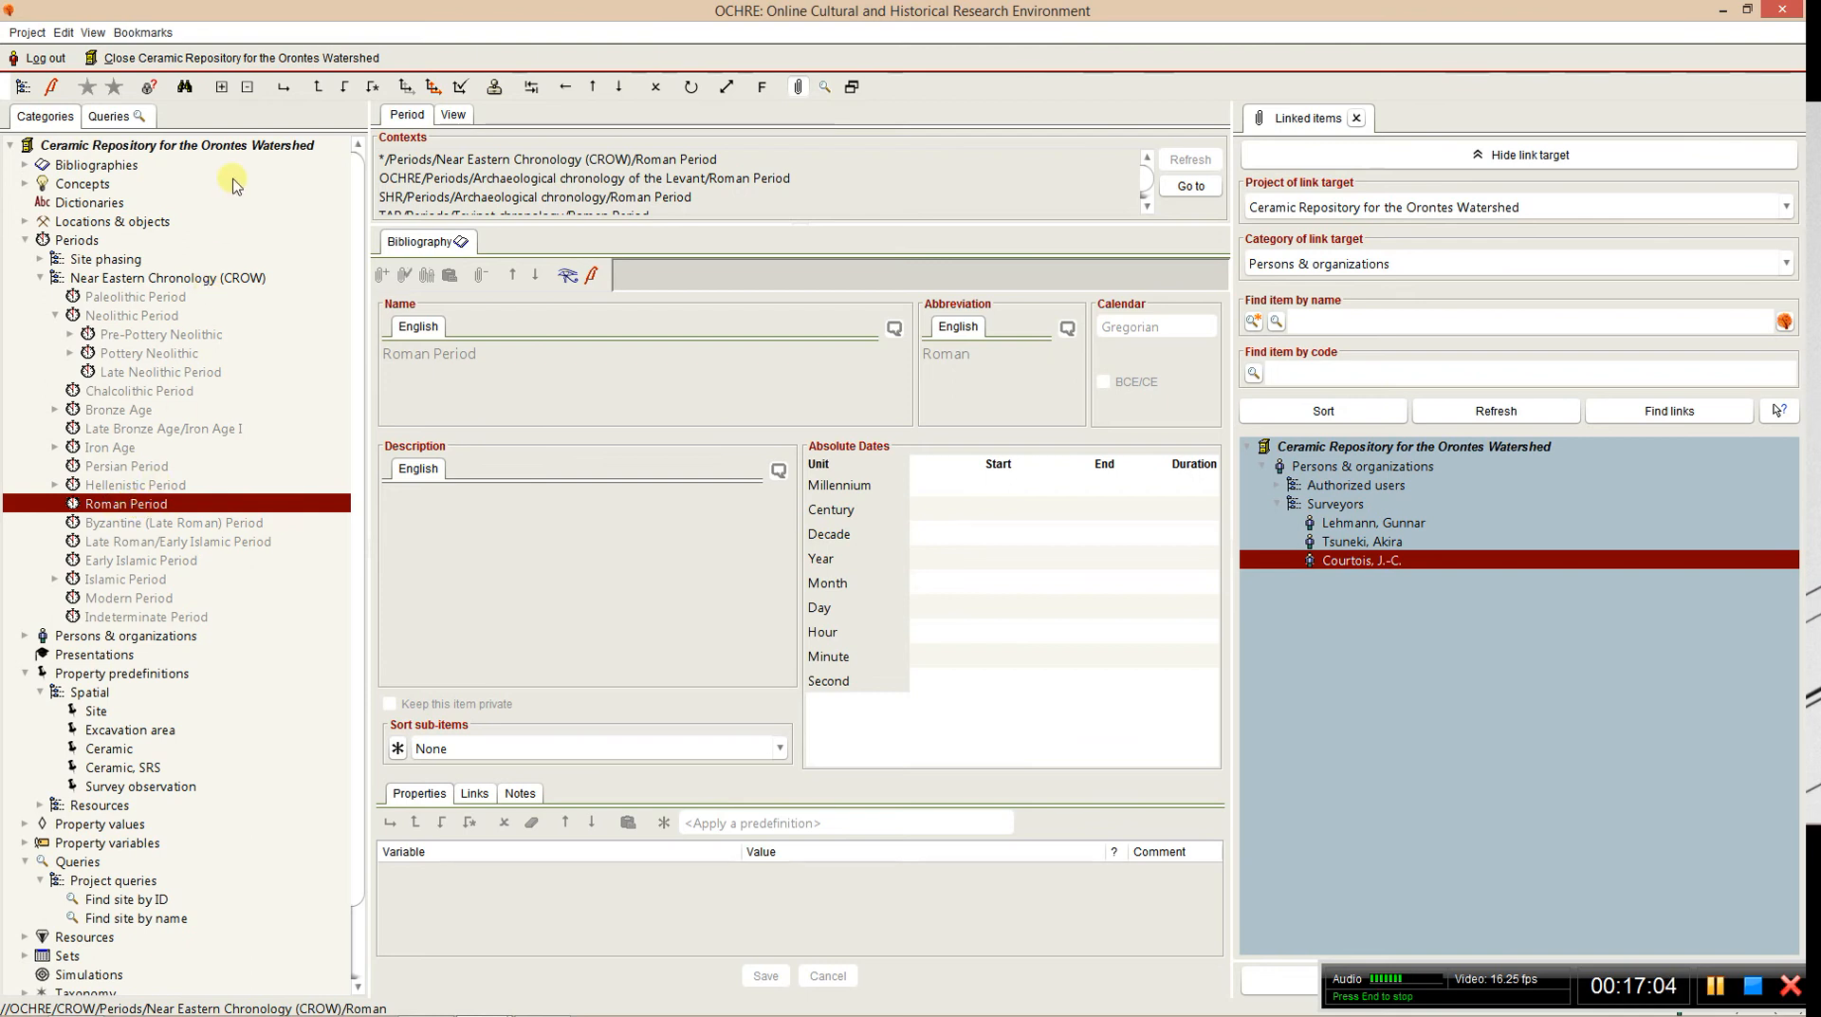
{"action": "left_click", "coordinate": [283, 87]}
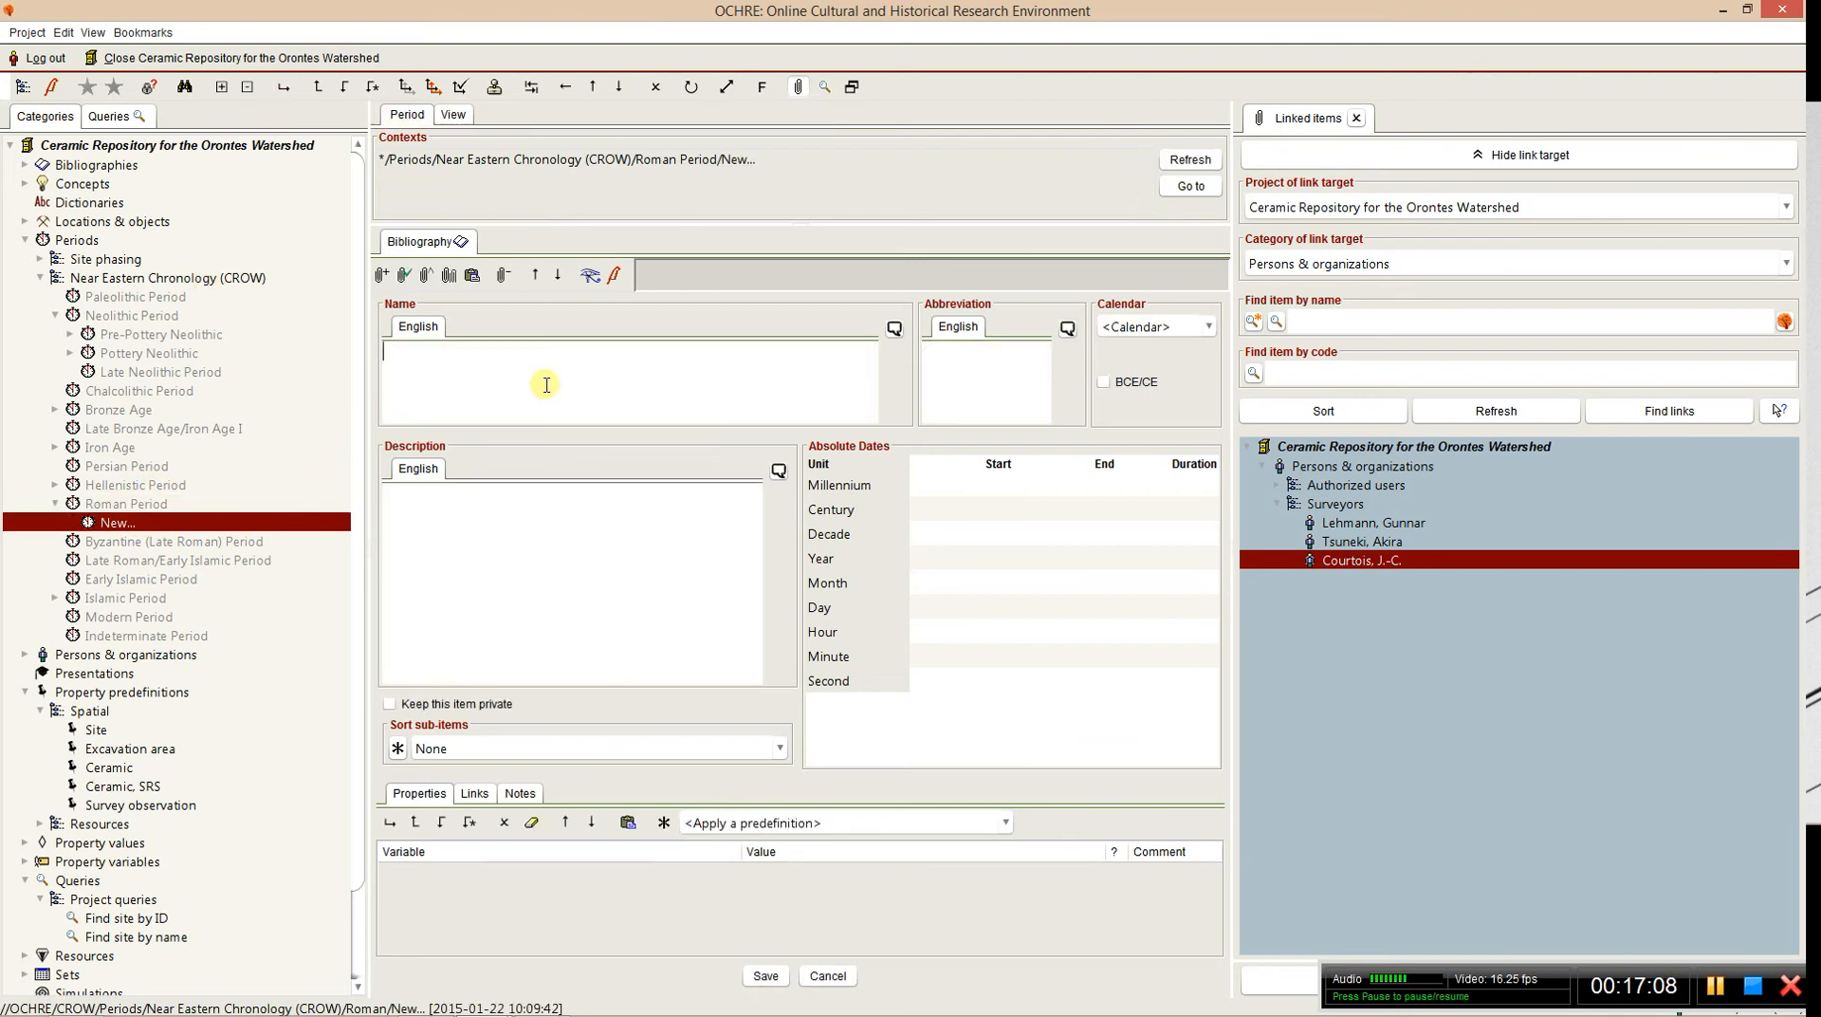
{"action": "type", "text": "Late Roman Period"}
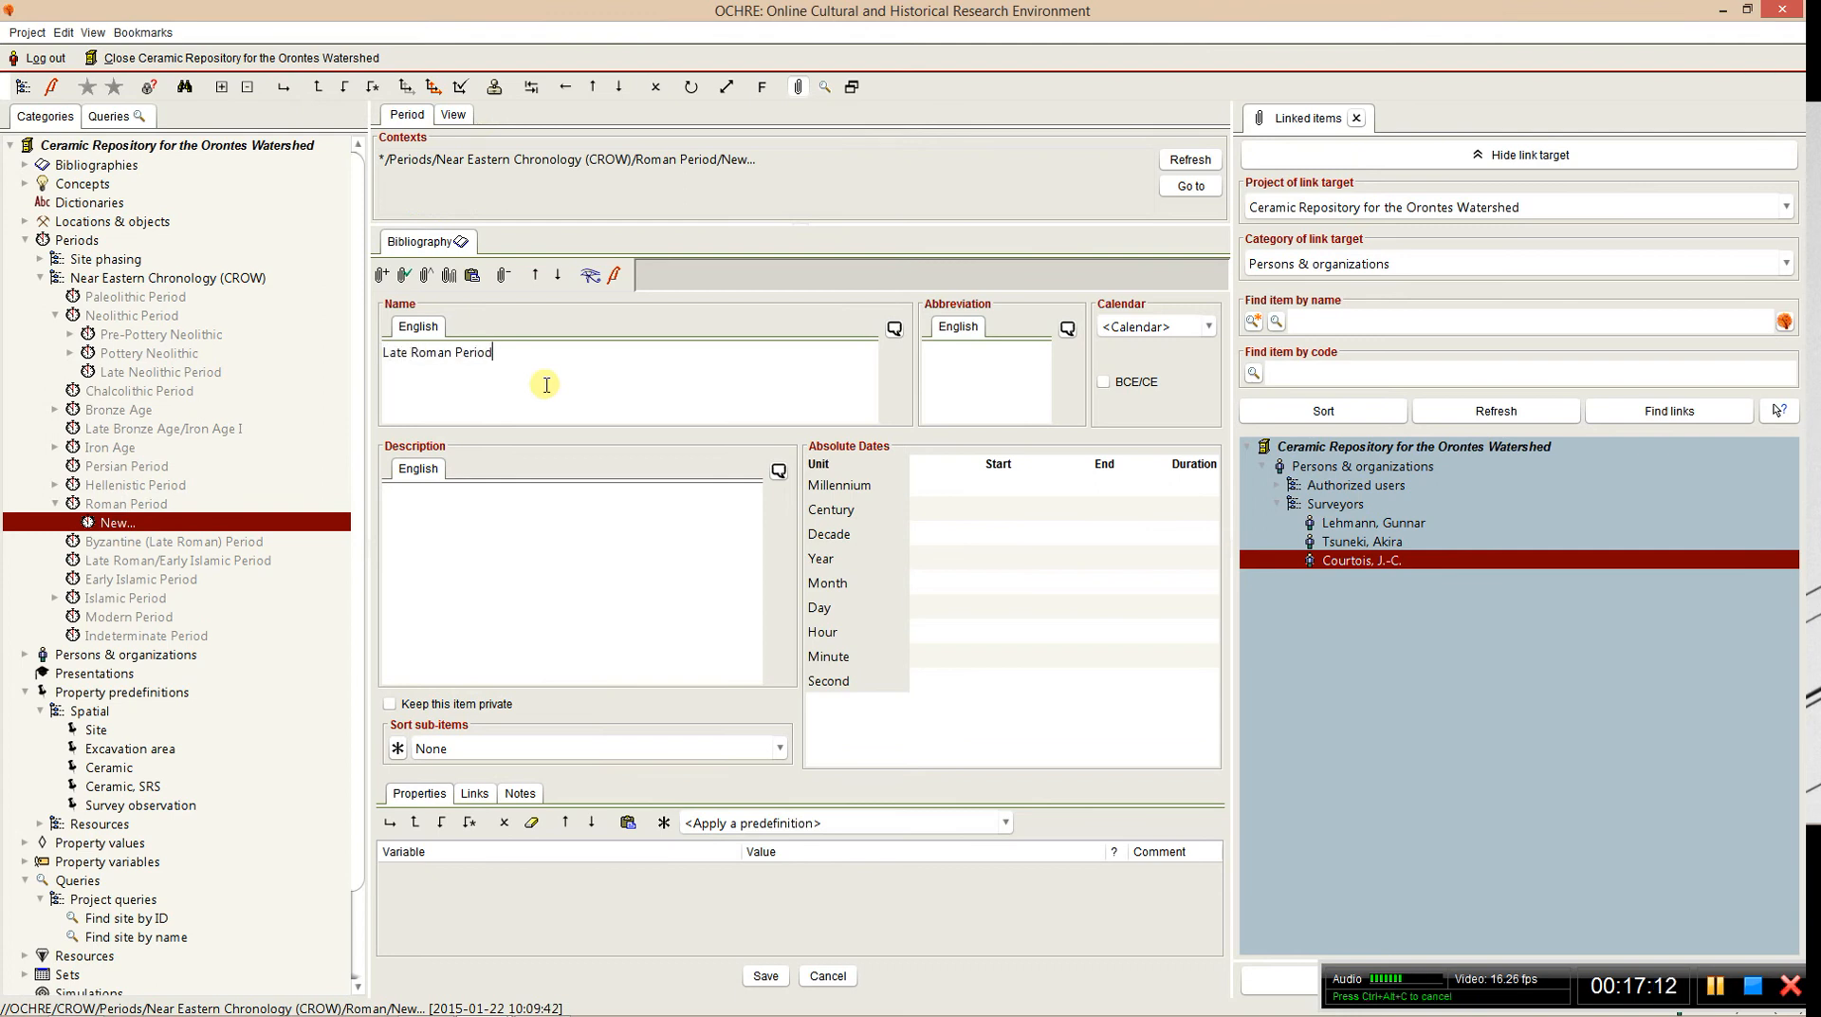
{"action": "left_click", "coordinate": [567, 539]}
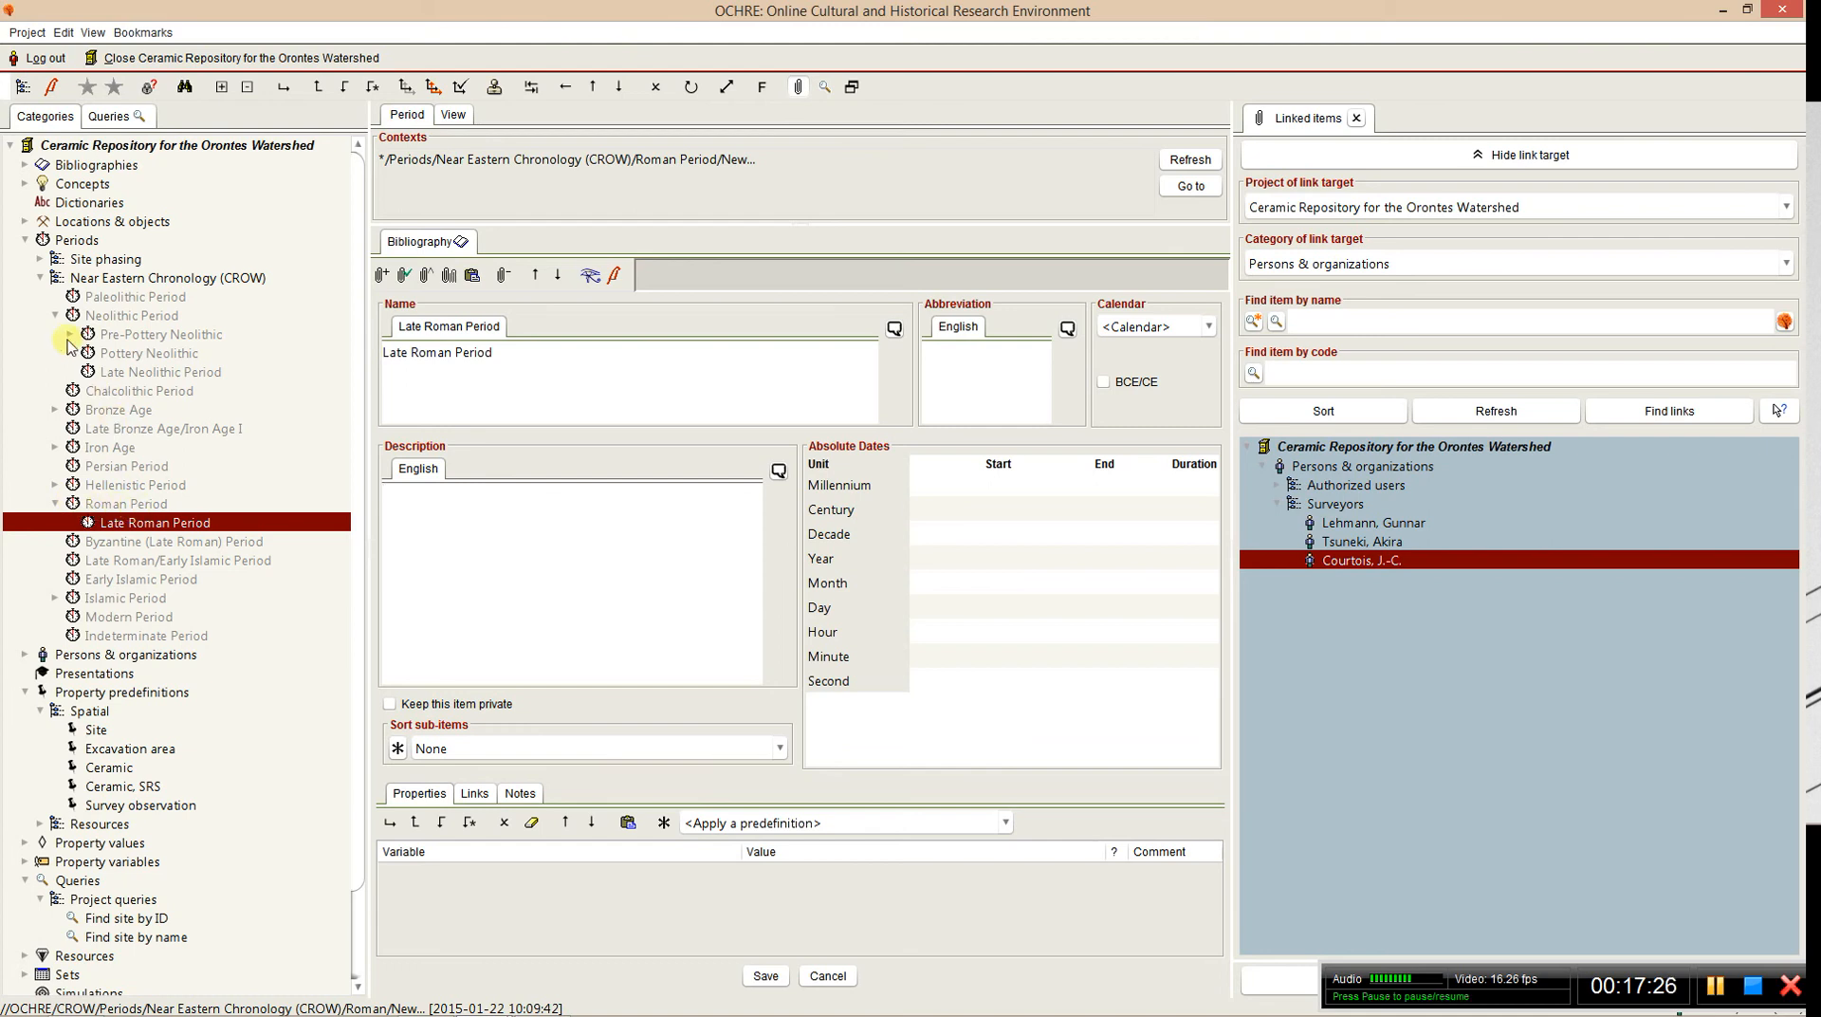
- Expand Bronze Age down to the Early Bronze Age sub-periods and open the Near Eastern Chronology (CROW) hierarchy
{"action": "left_click", "coordinate": [55, 410]}
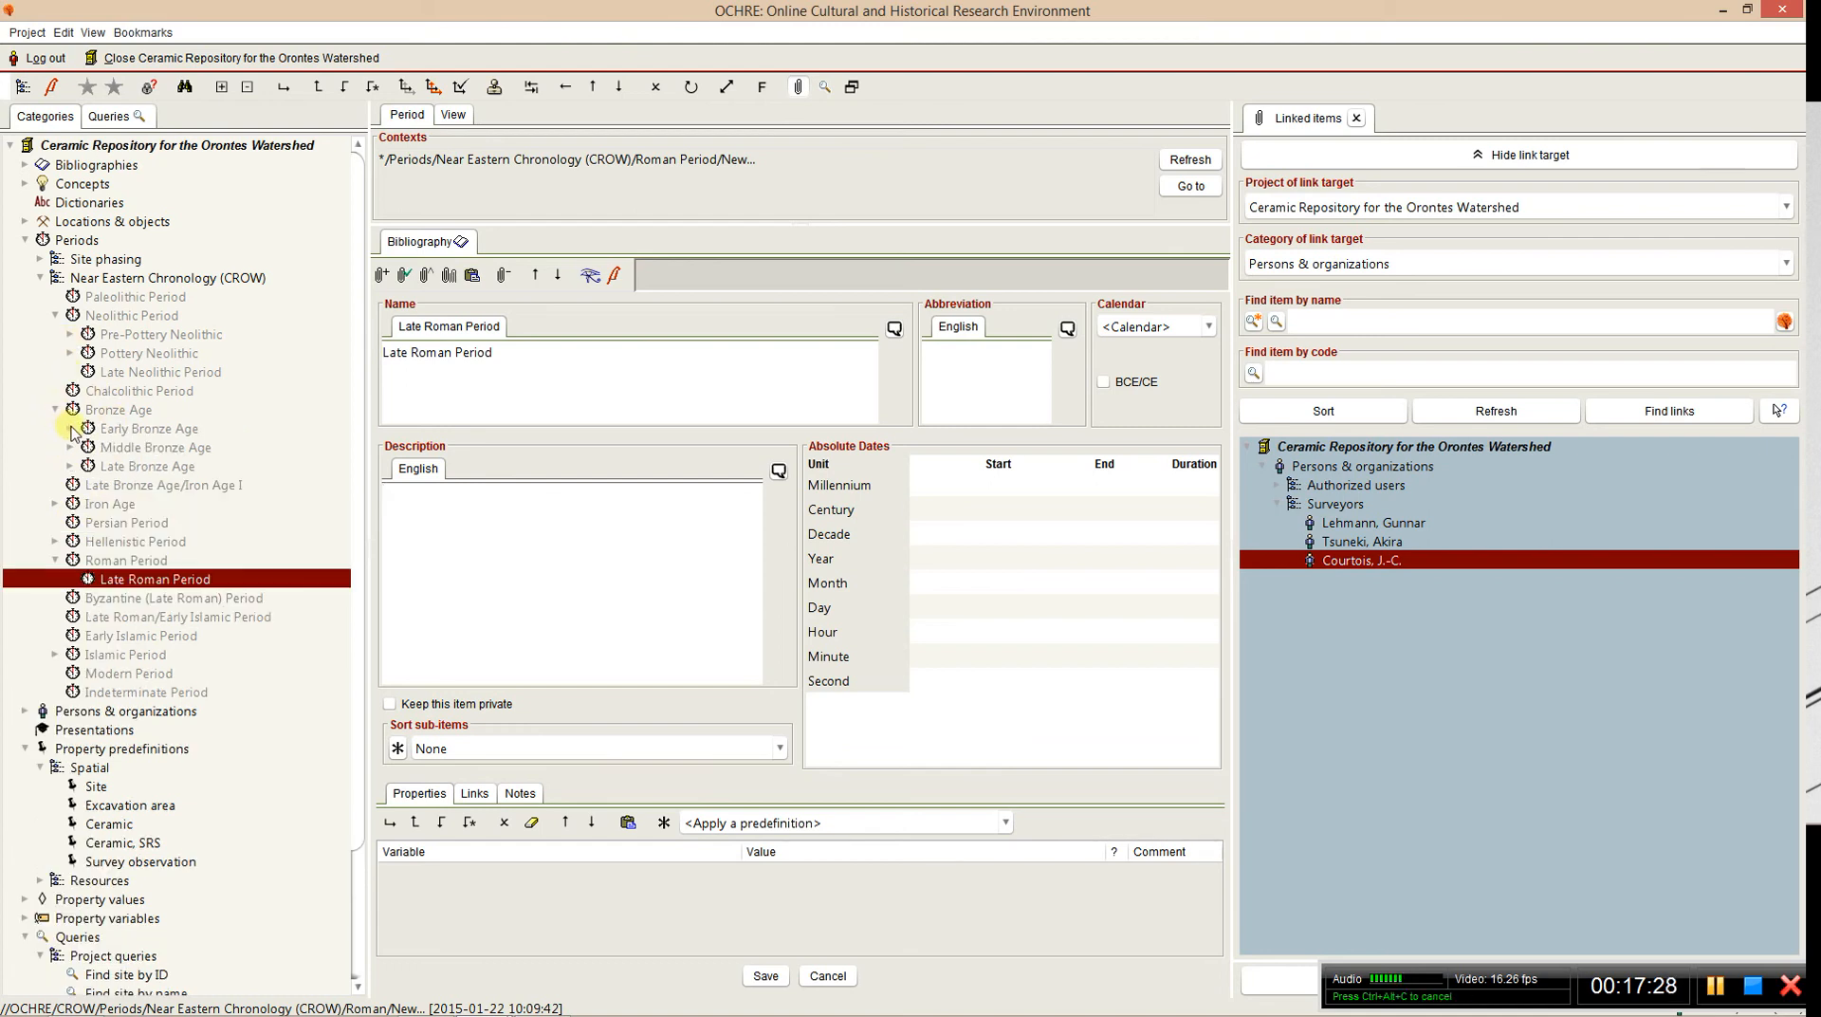
{"action": "left_click", "coordinate": [71, 429]}
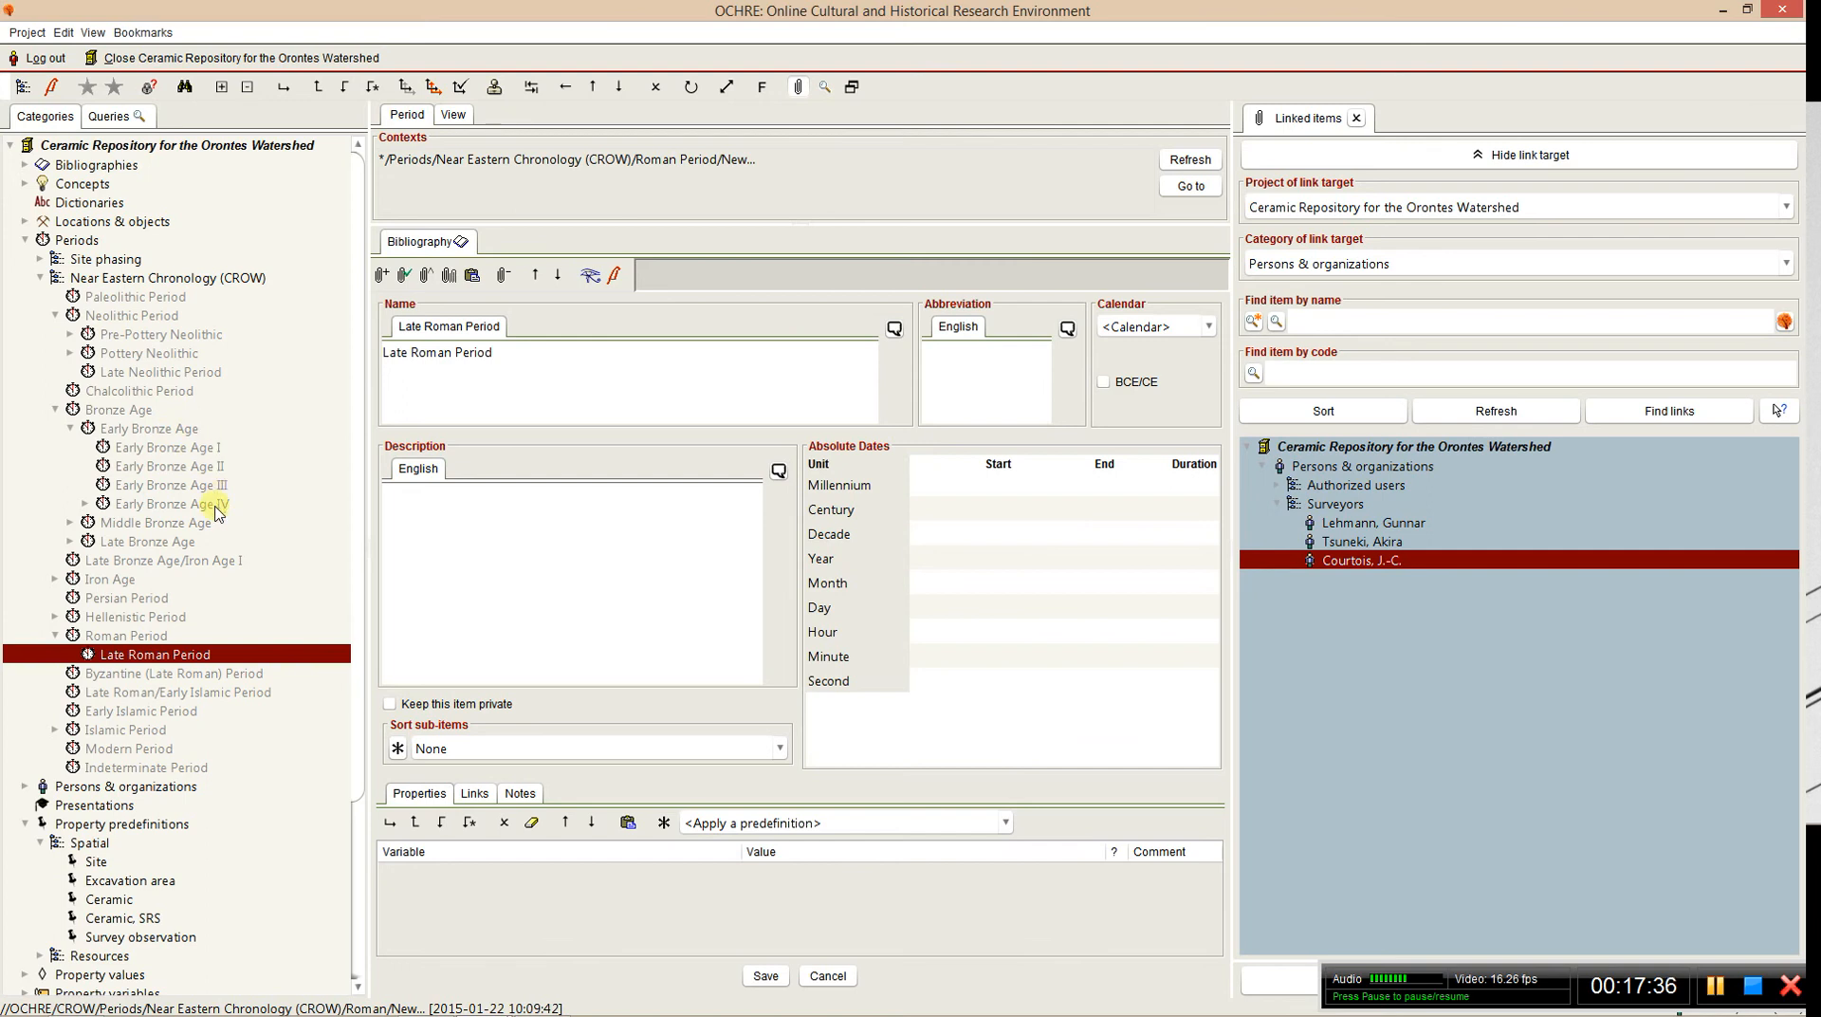
{"action": "scroll", "coordinate": [218, 512], "scroll_direction": "down", "scroll_amount": 2}
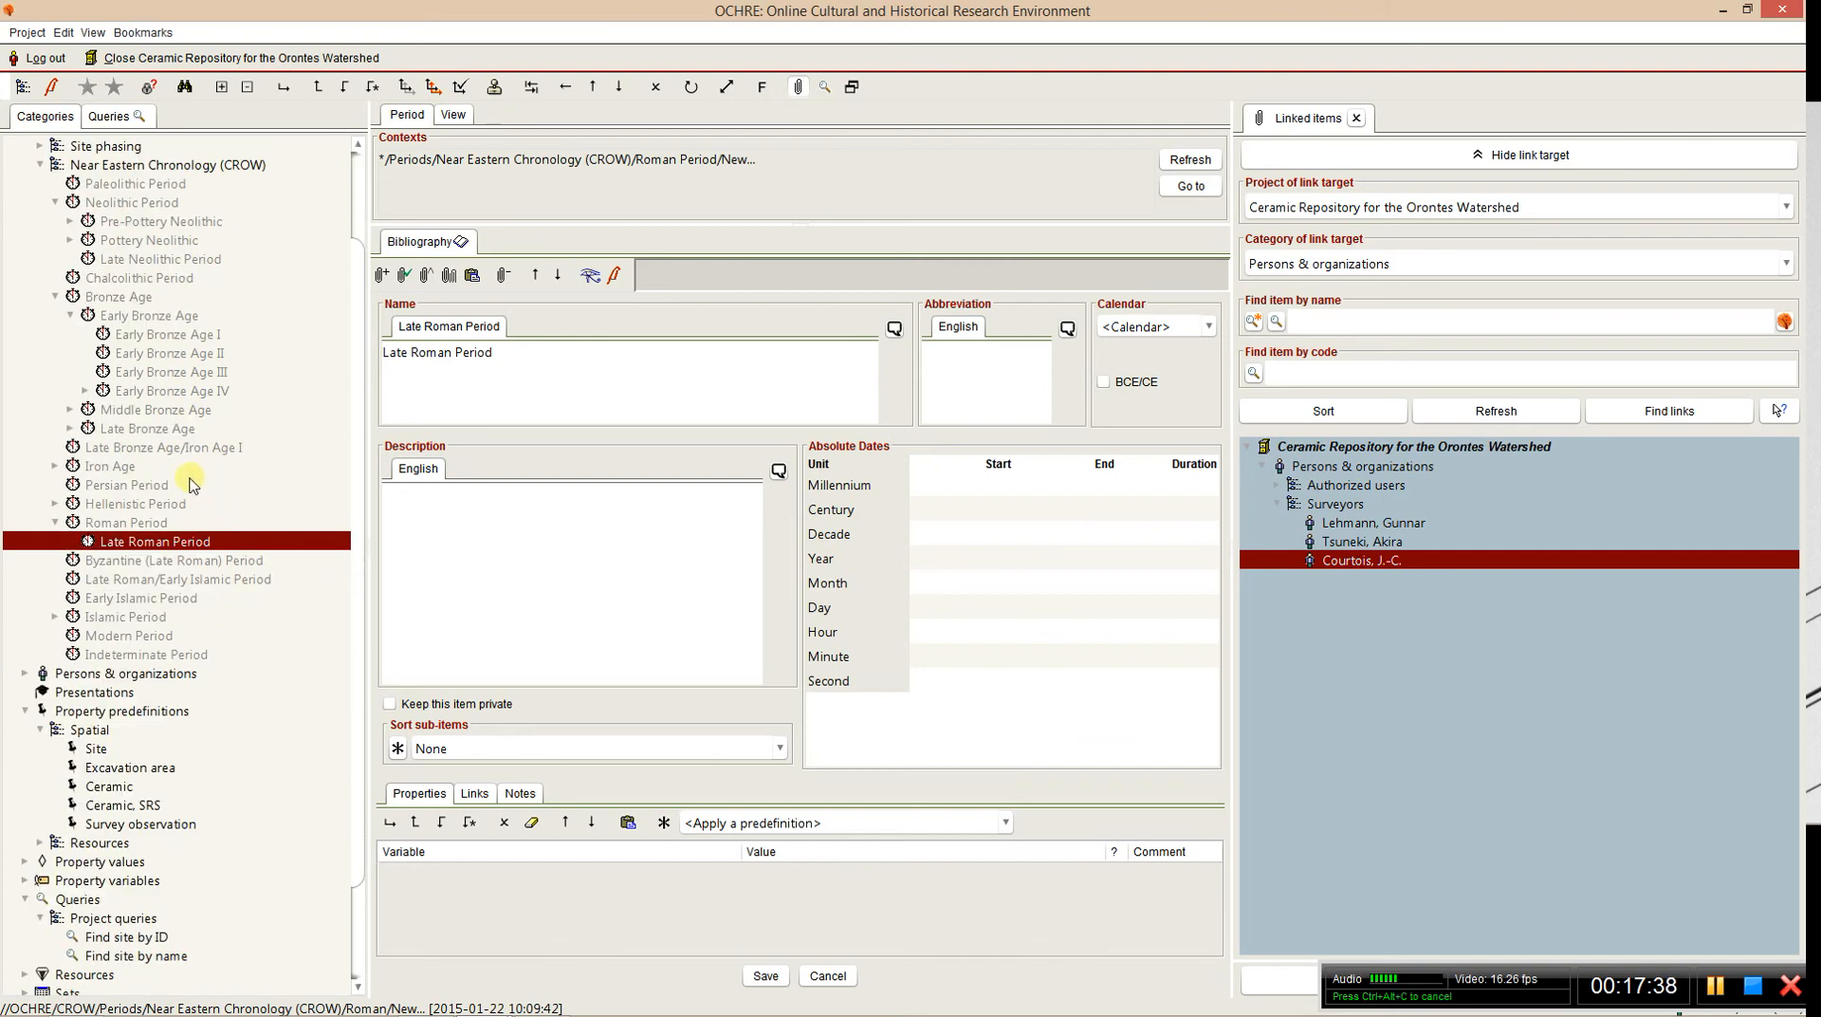
{"action": "scroll", "coordinate": [128, 339], "scroll_direction": "up", "scroll_amount": 2}
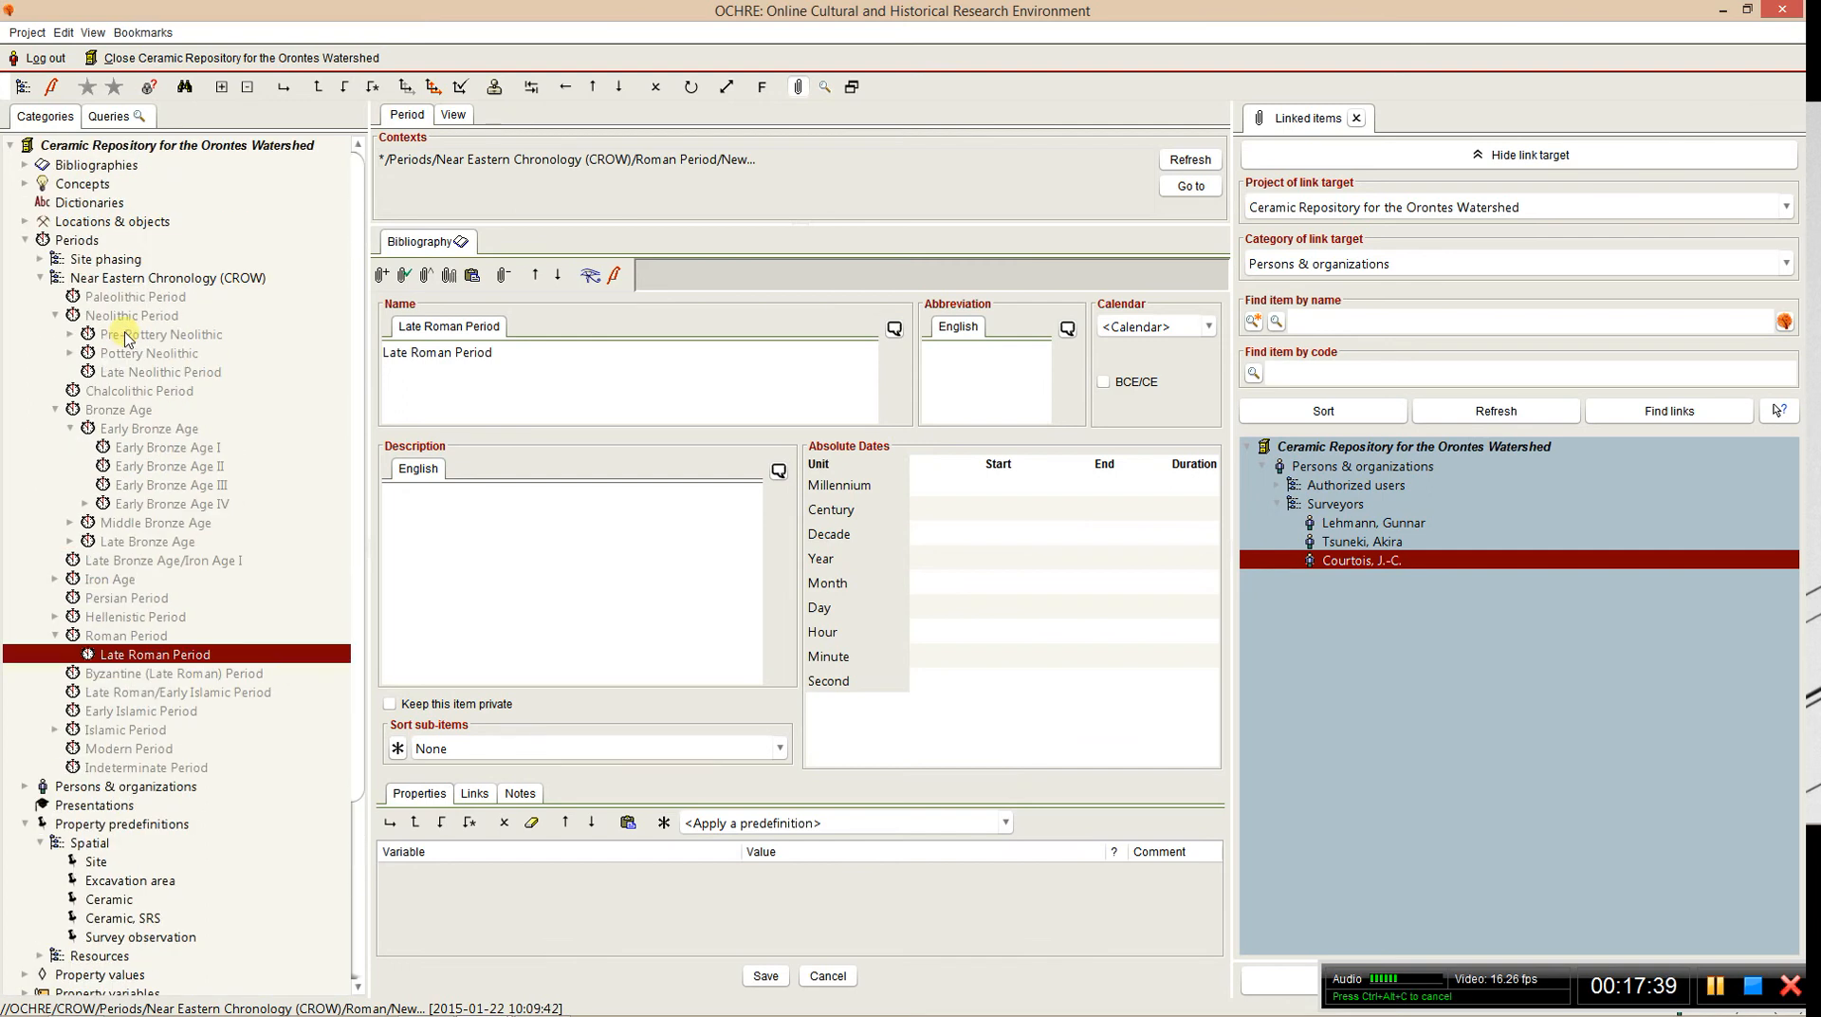
{"action": "left_click", "coordinate": [138, 278]}
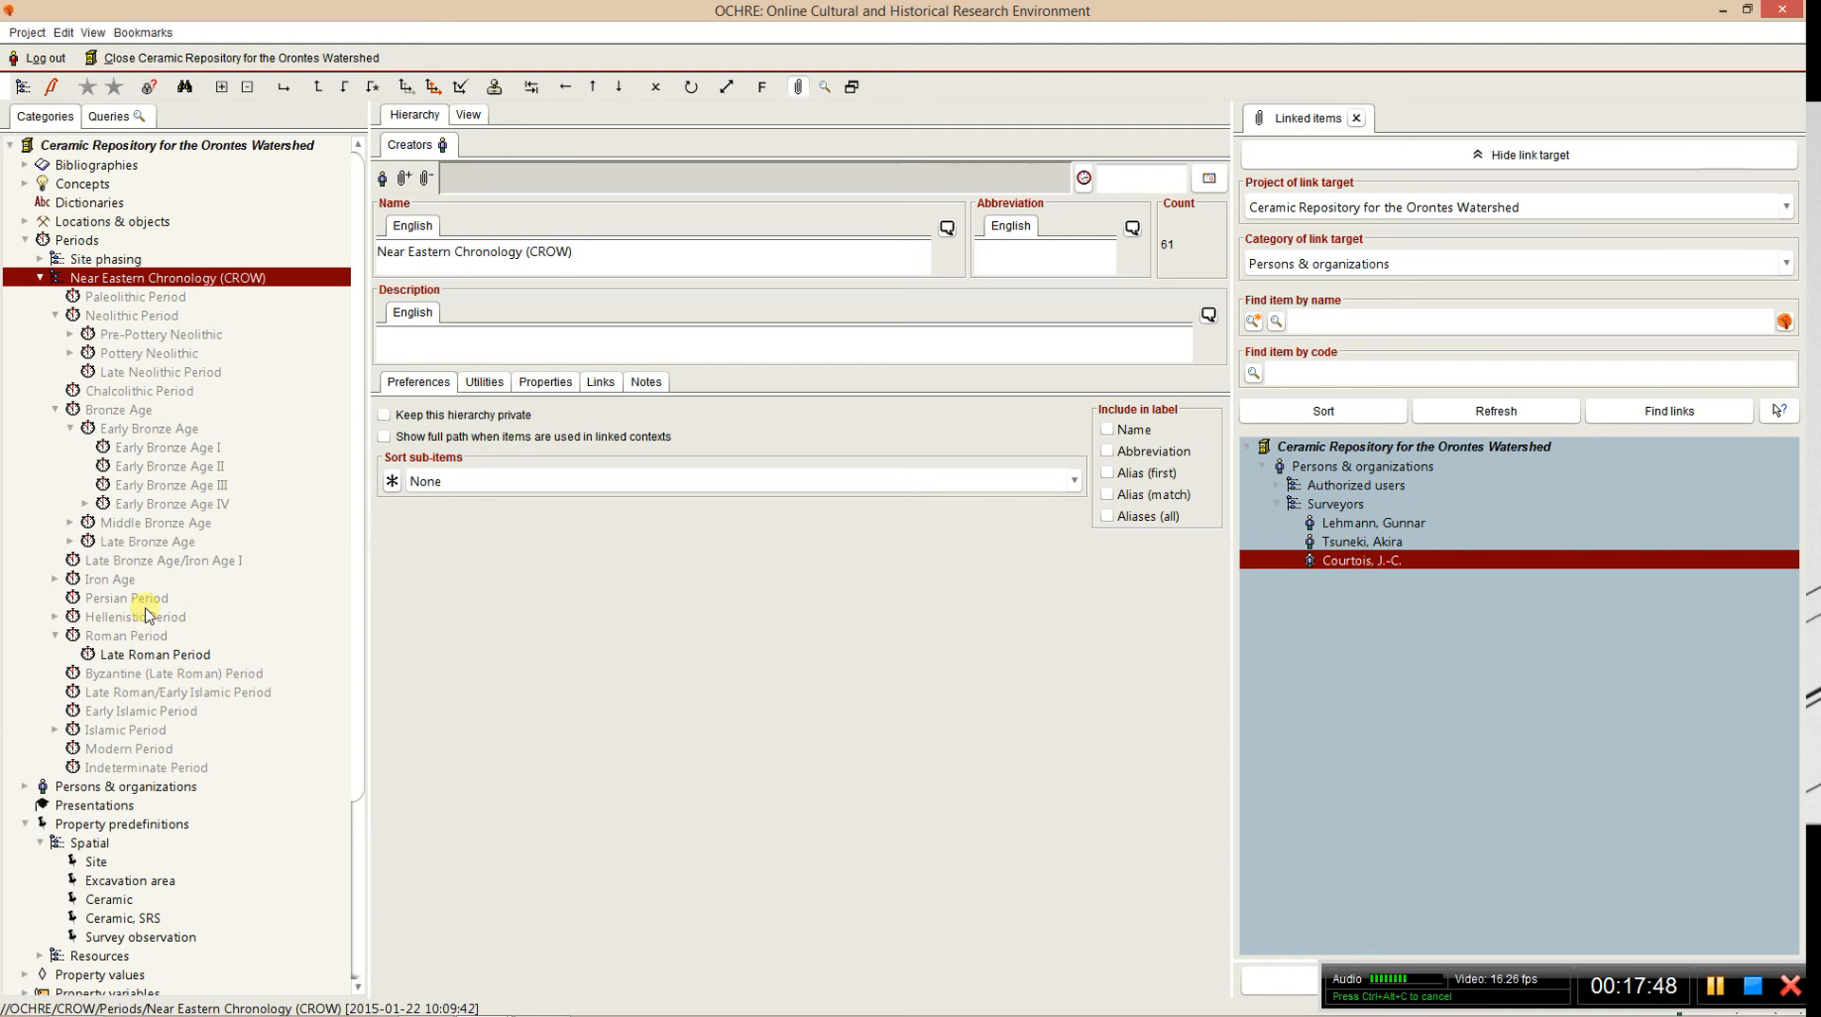
- Expand Site phasing and Tell Qashish down to phase C of Stratum IX, and open the Tell Qashish period
{"action": "left_click", "coordinate": [41, 260]}
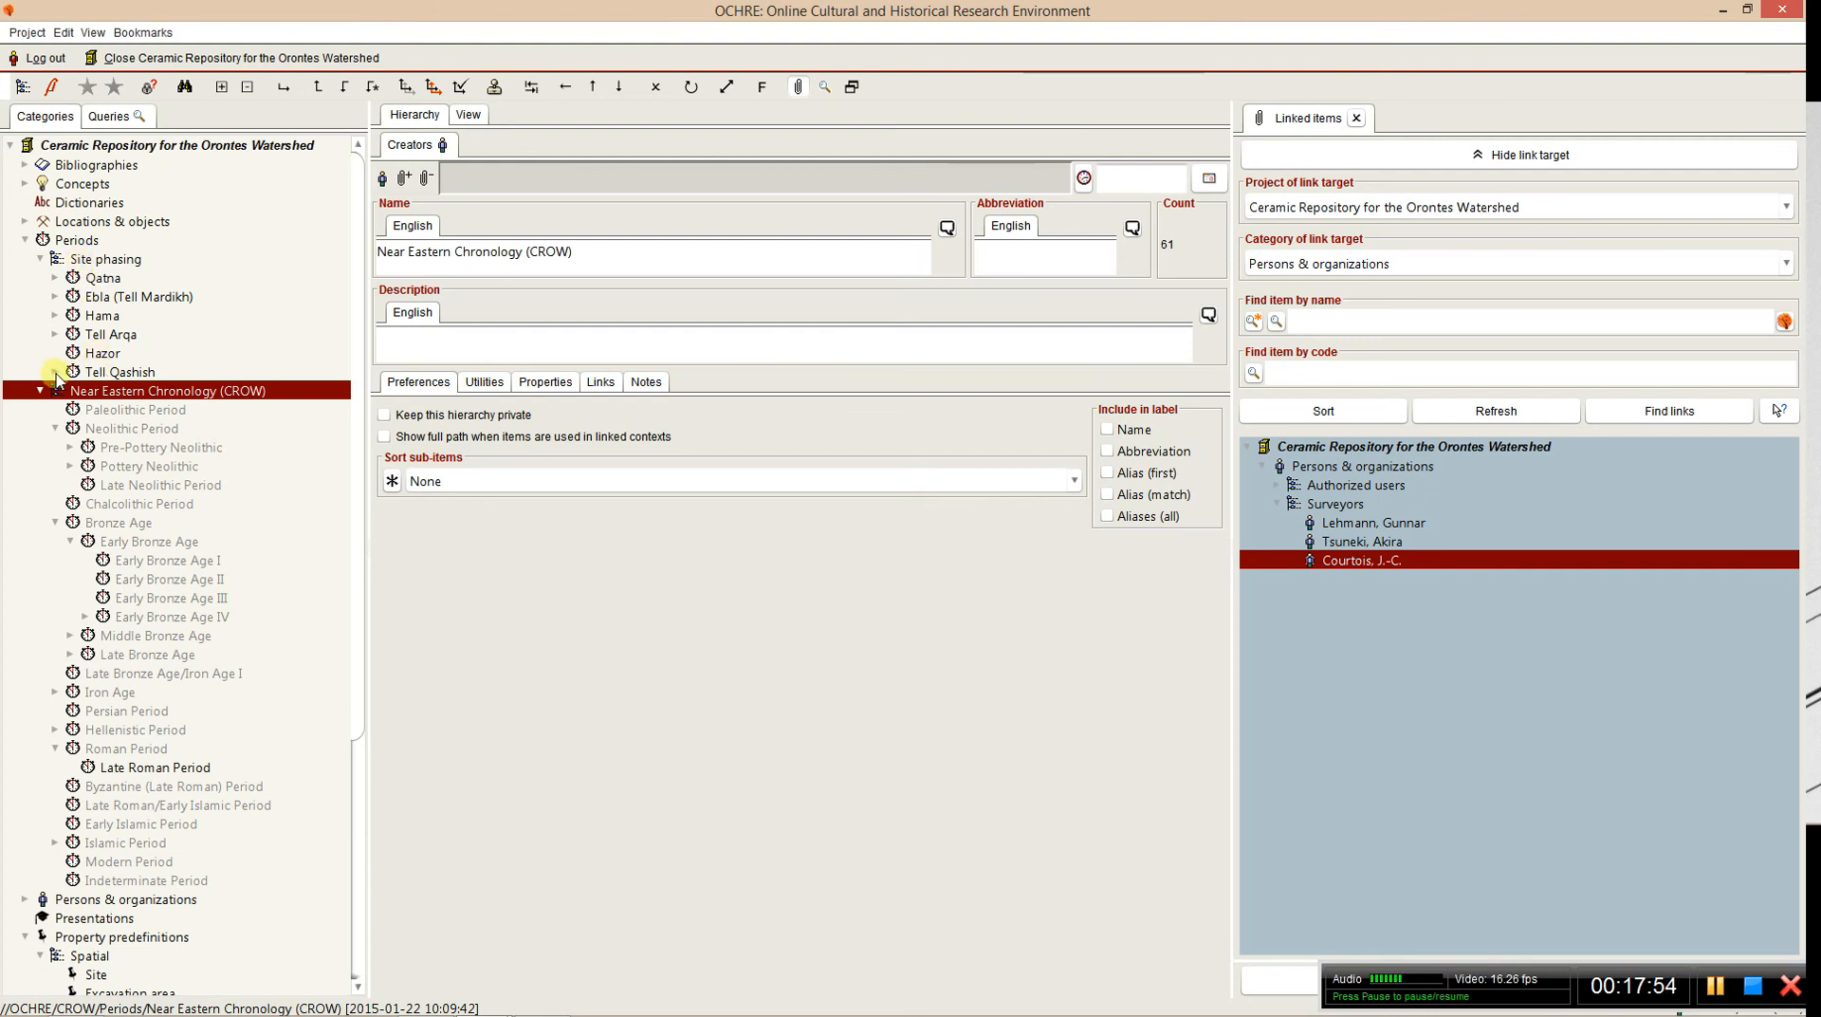
{"action": "left_click", "coordinate": [55, 372]}
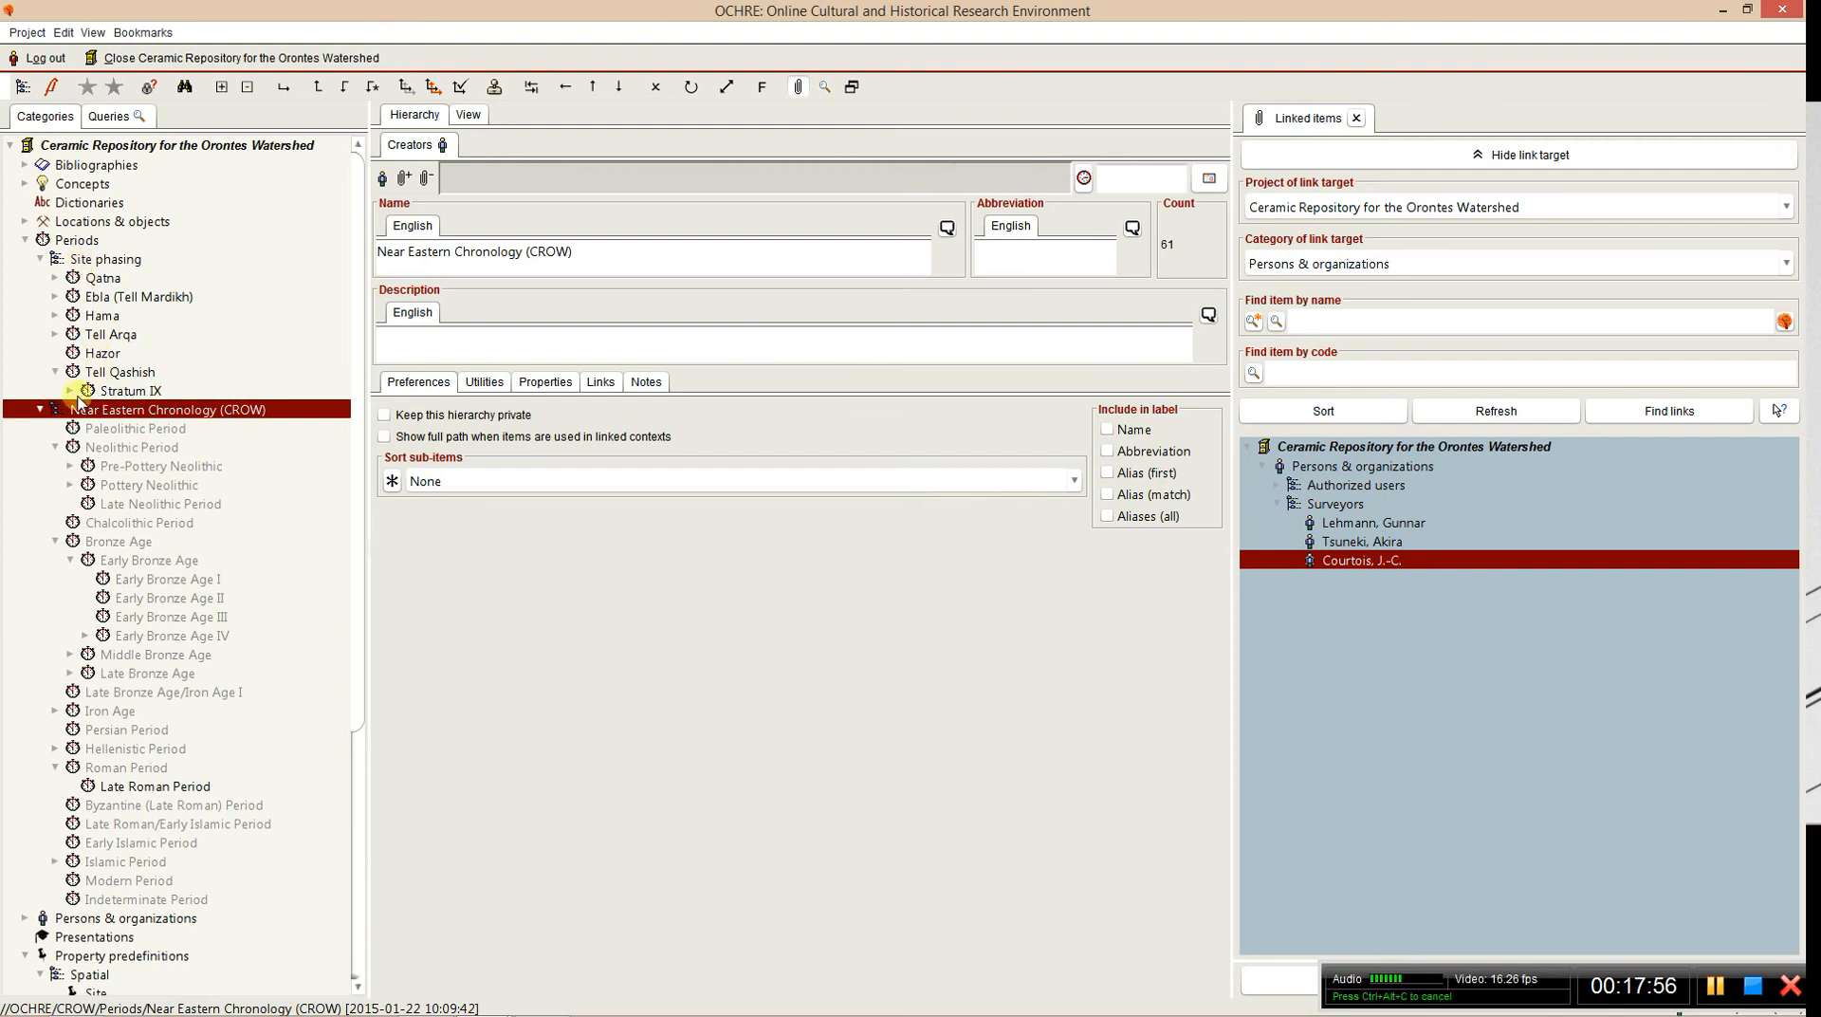
{"action": "left_click", "coordinate": [70, 390]}
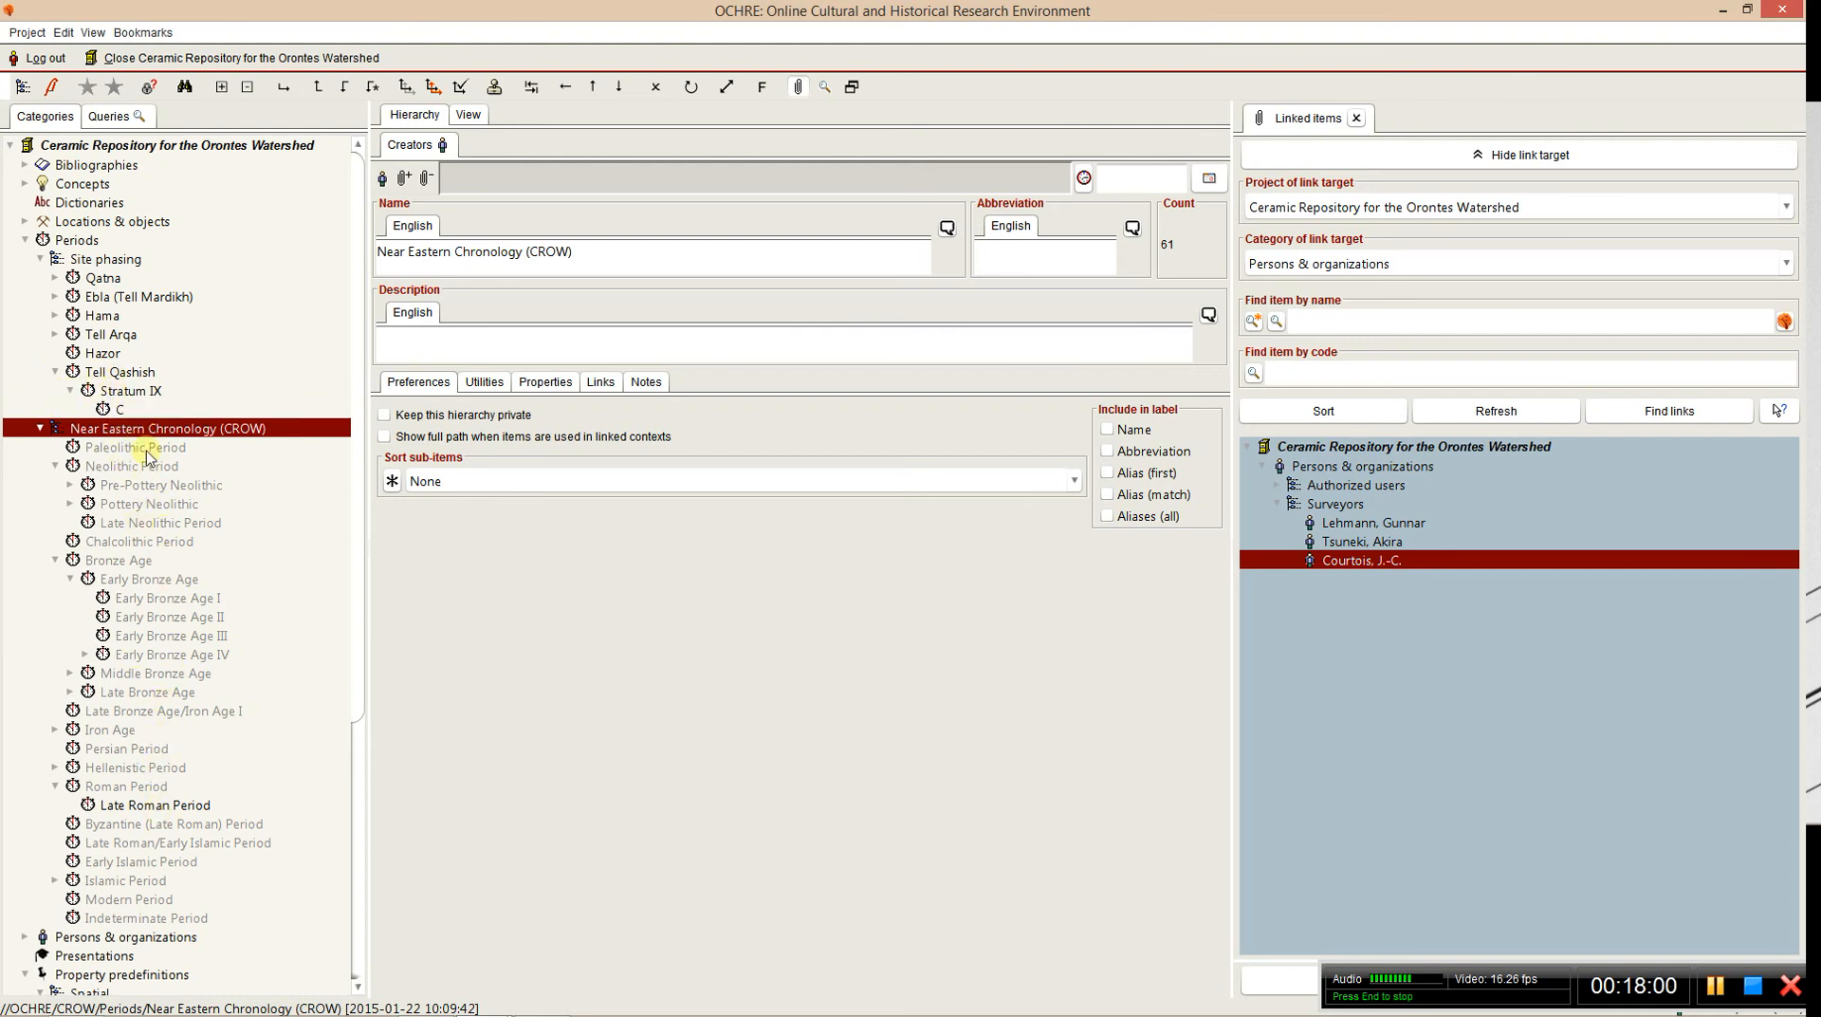
{"action": "left_click", "coordinate": [133, 375]}
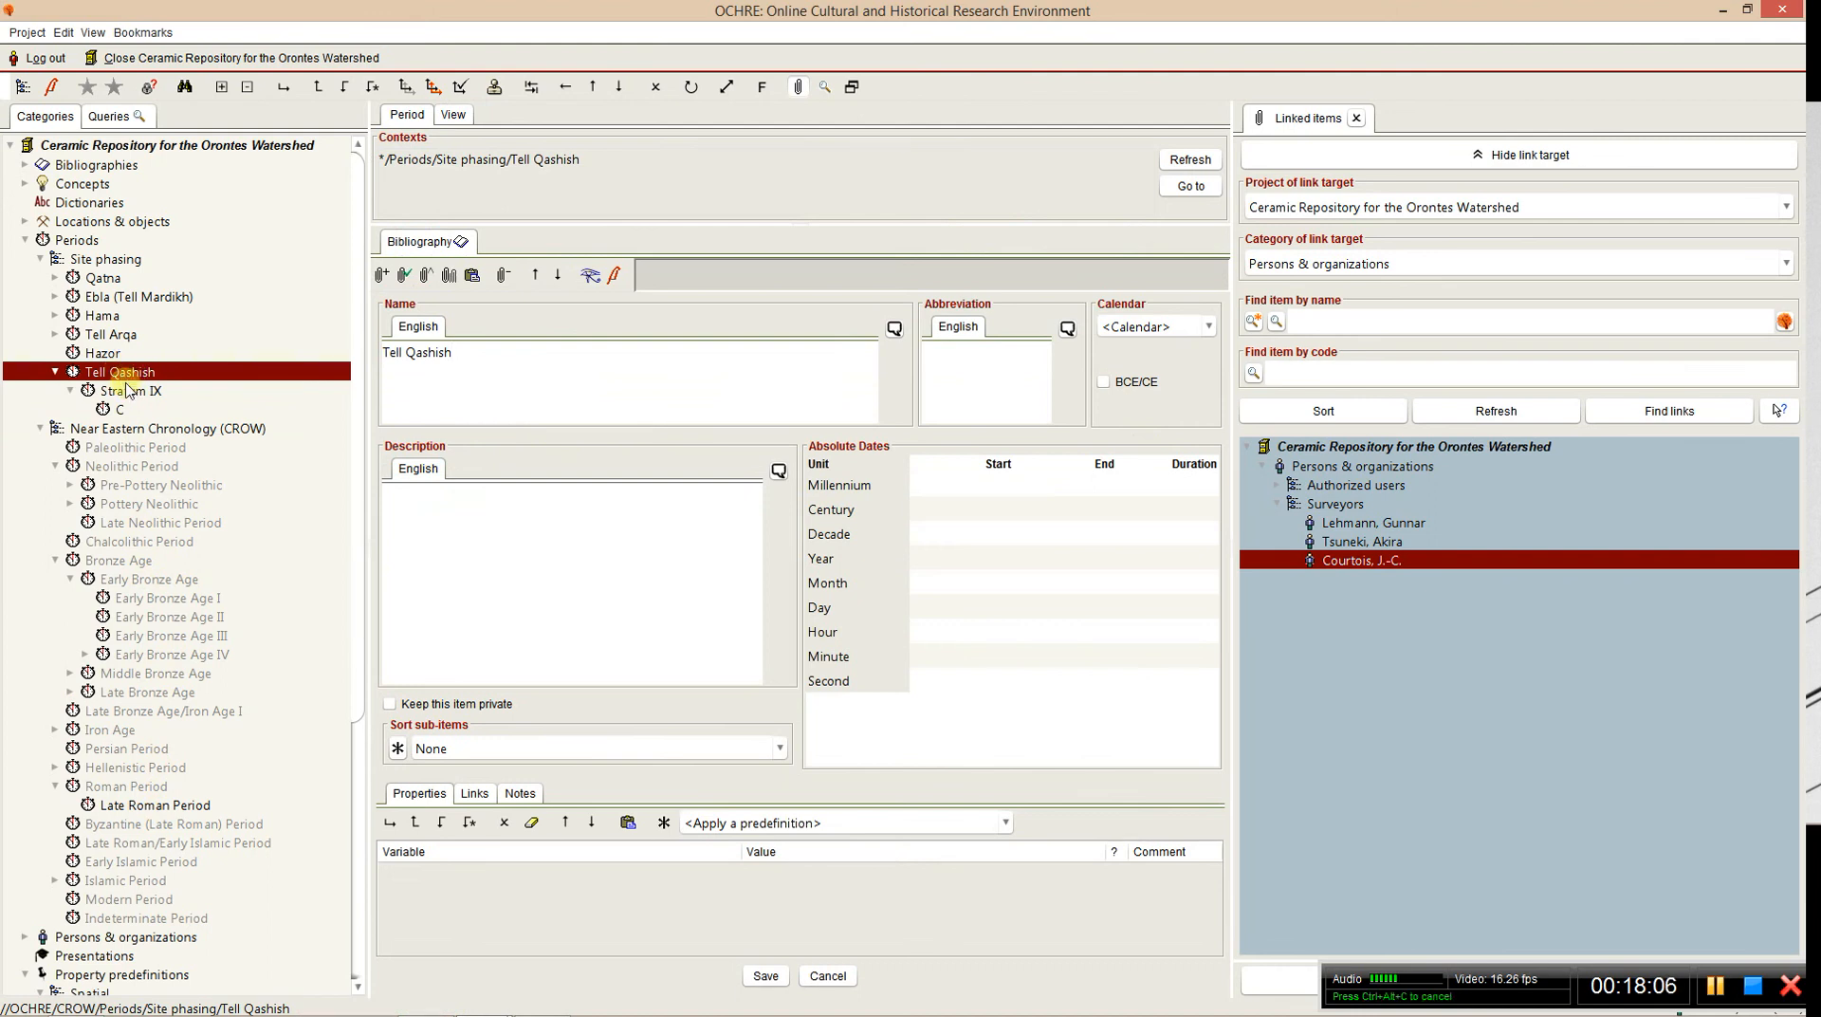
- Expand the Hama, Ebla (Tell Mardikh) and Qatna phasings and open Ebla's phase 1 beneath III, A
{"action": "left_click", "coordinate": [55, 315]}
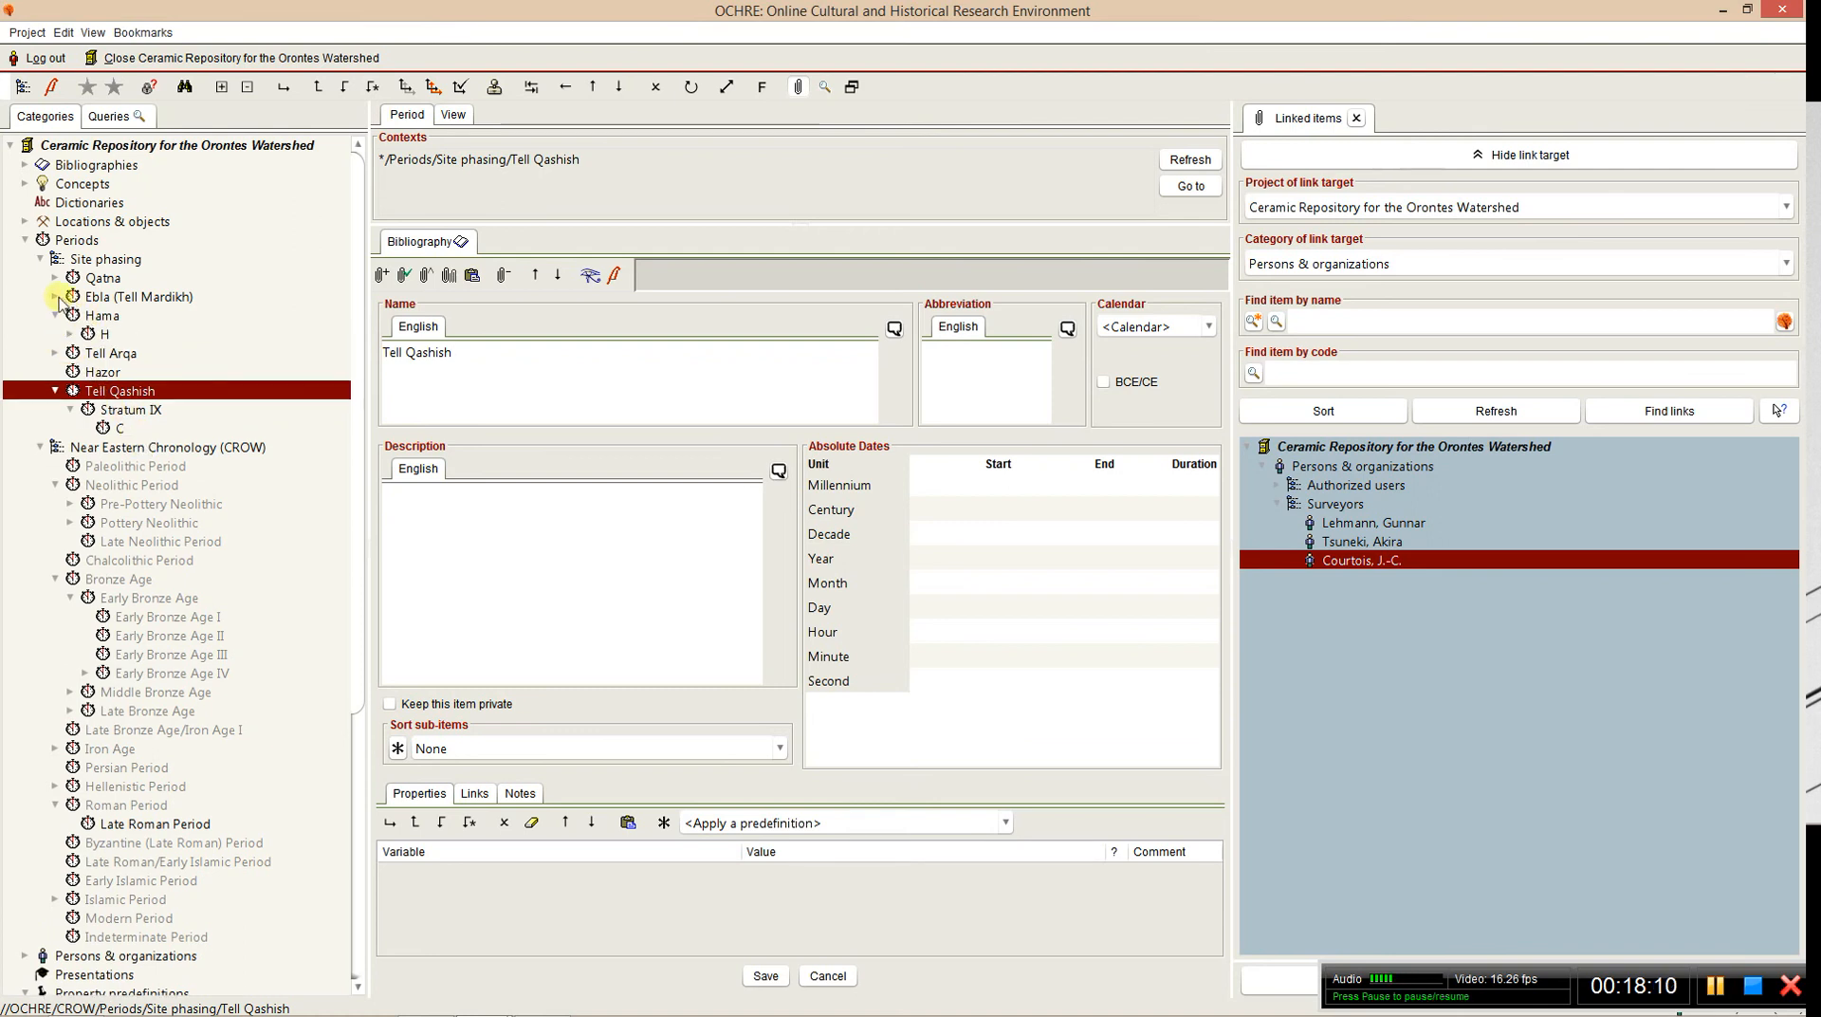
{"action": "left_click", "coordinate": [55, 296]}
{"action": "left_click", "coordinate": [54, 277]}
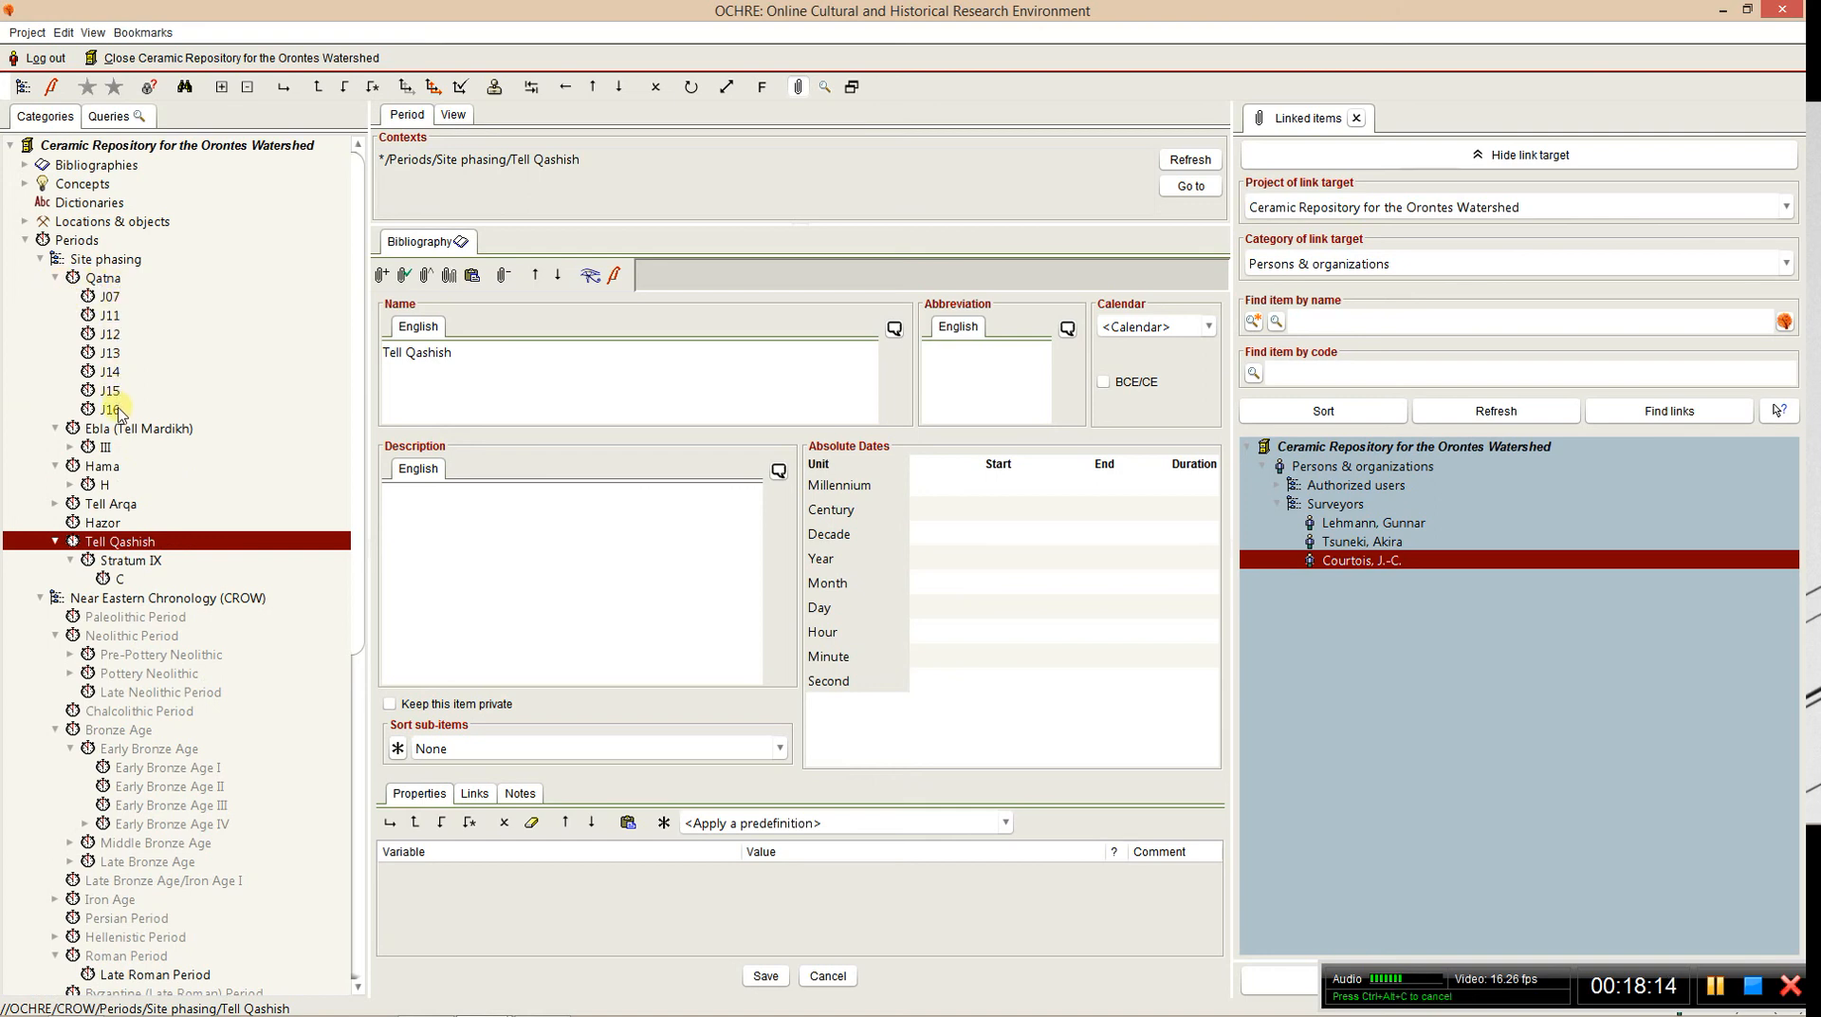
{"action": "left_click", "coordinate": [70, 447]}
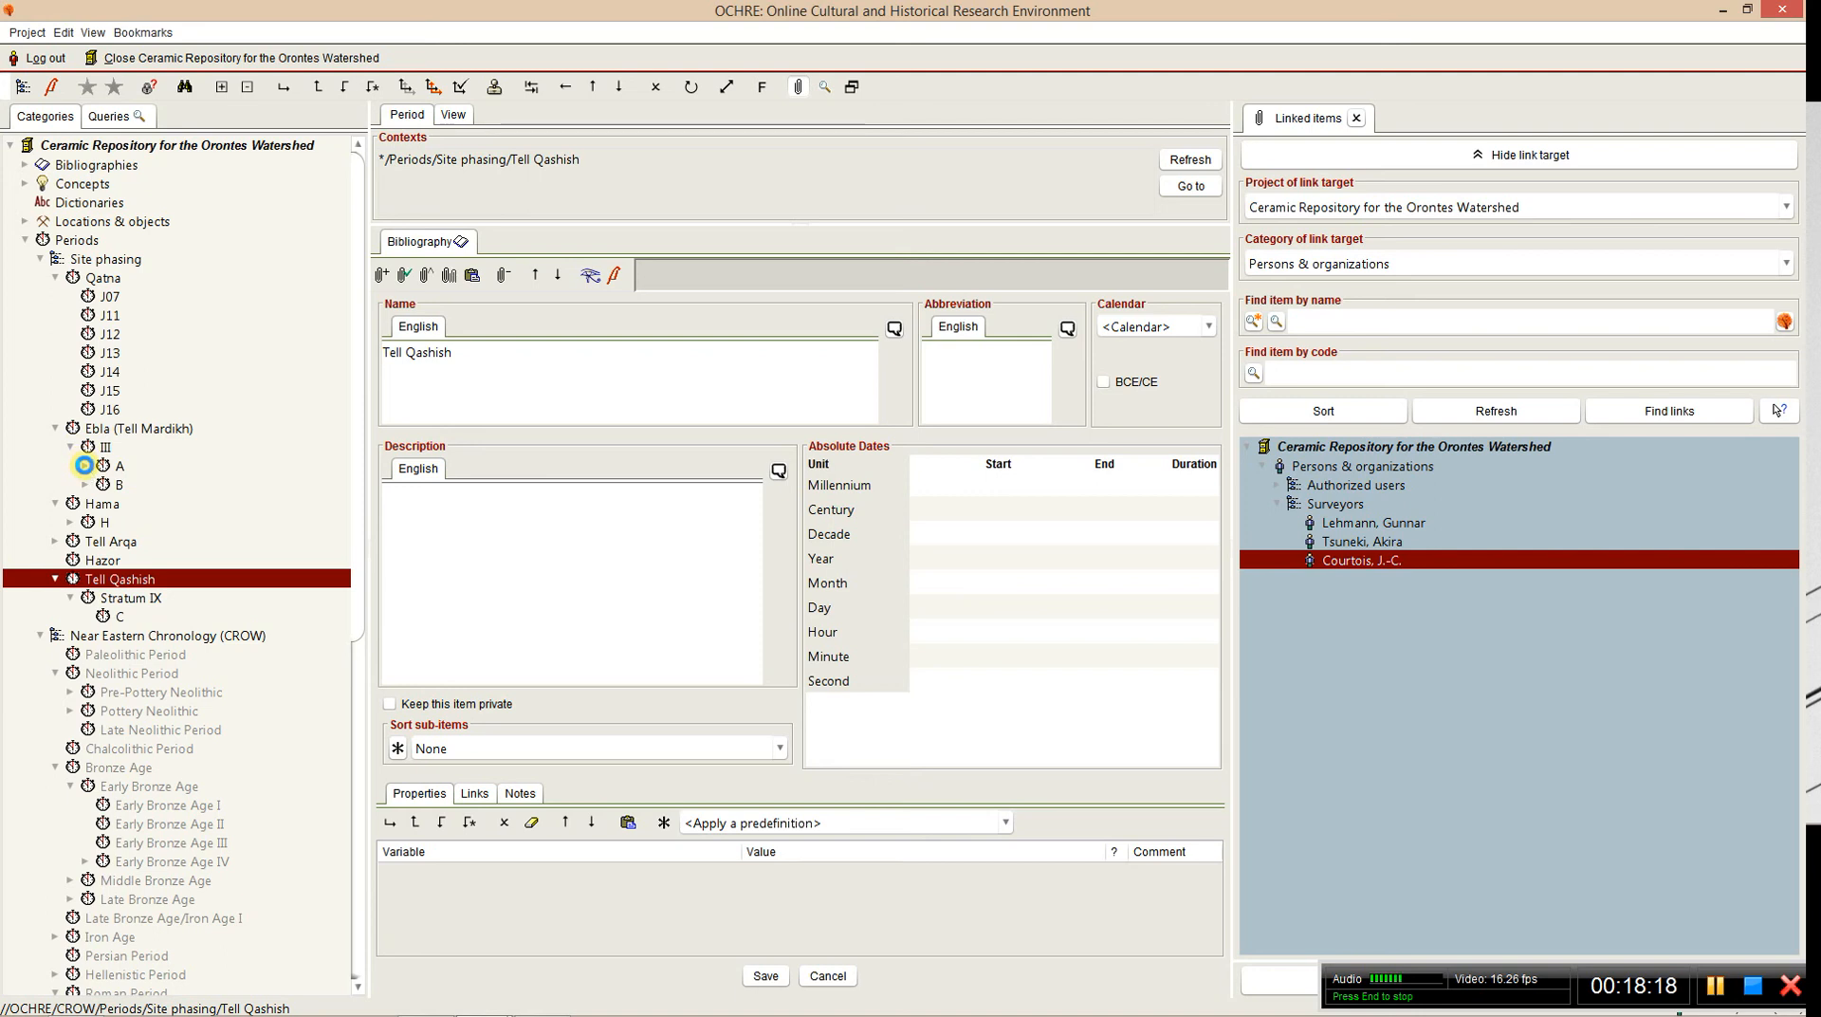
{"action": "left_click", "coordinate": [85, 466]}
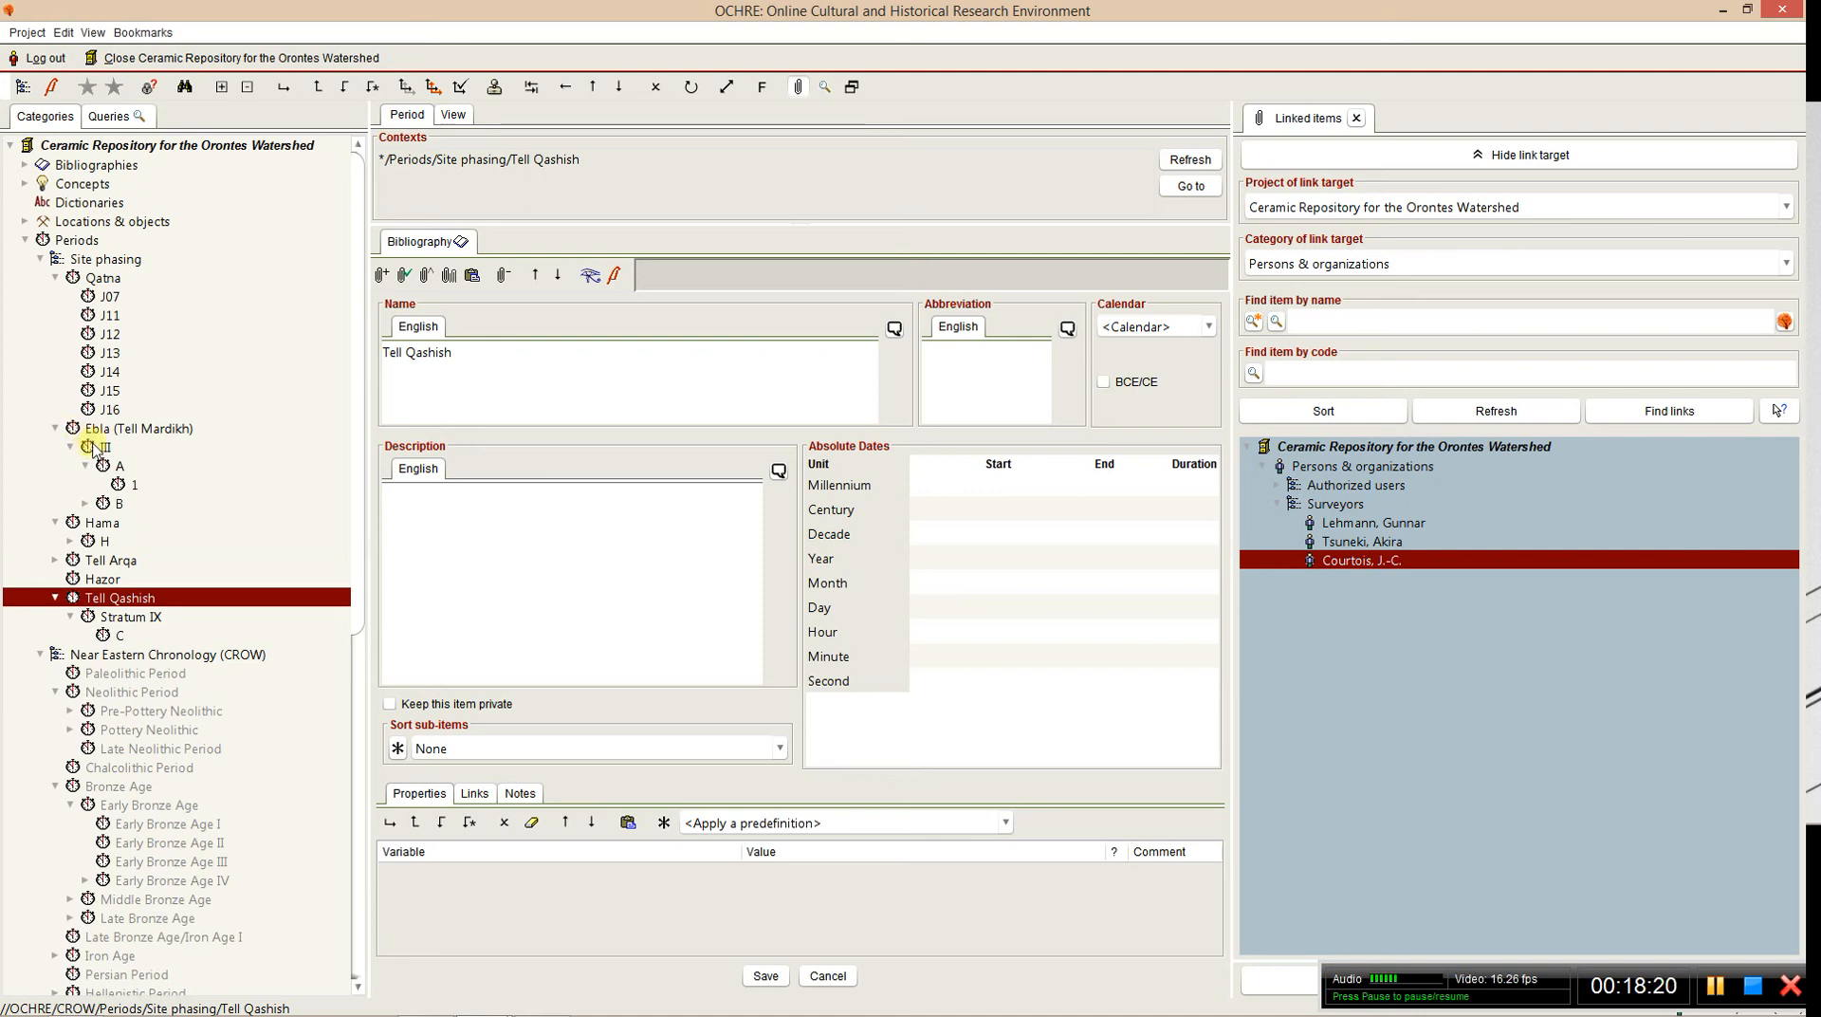
{"action": "left_click", "coordinate": [133, 484]}
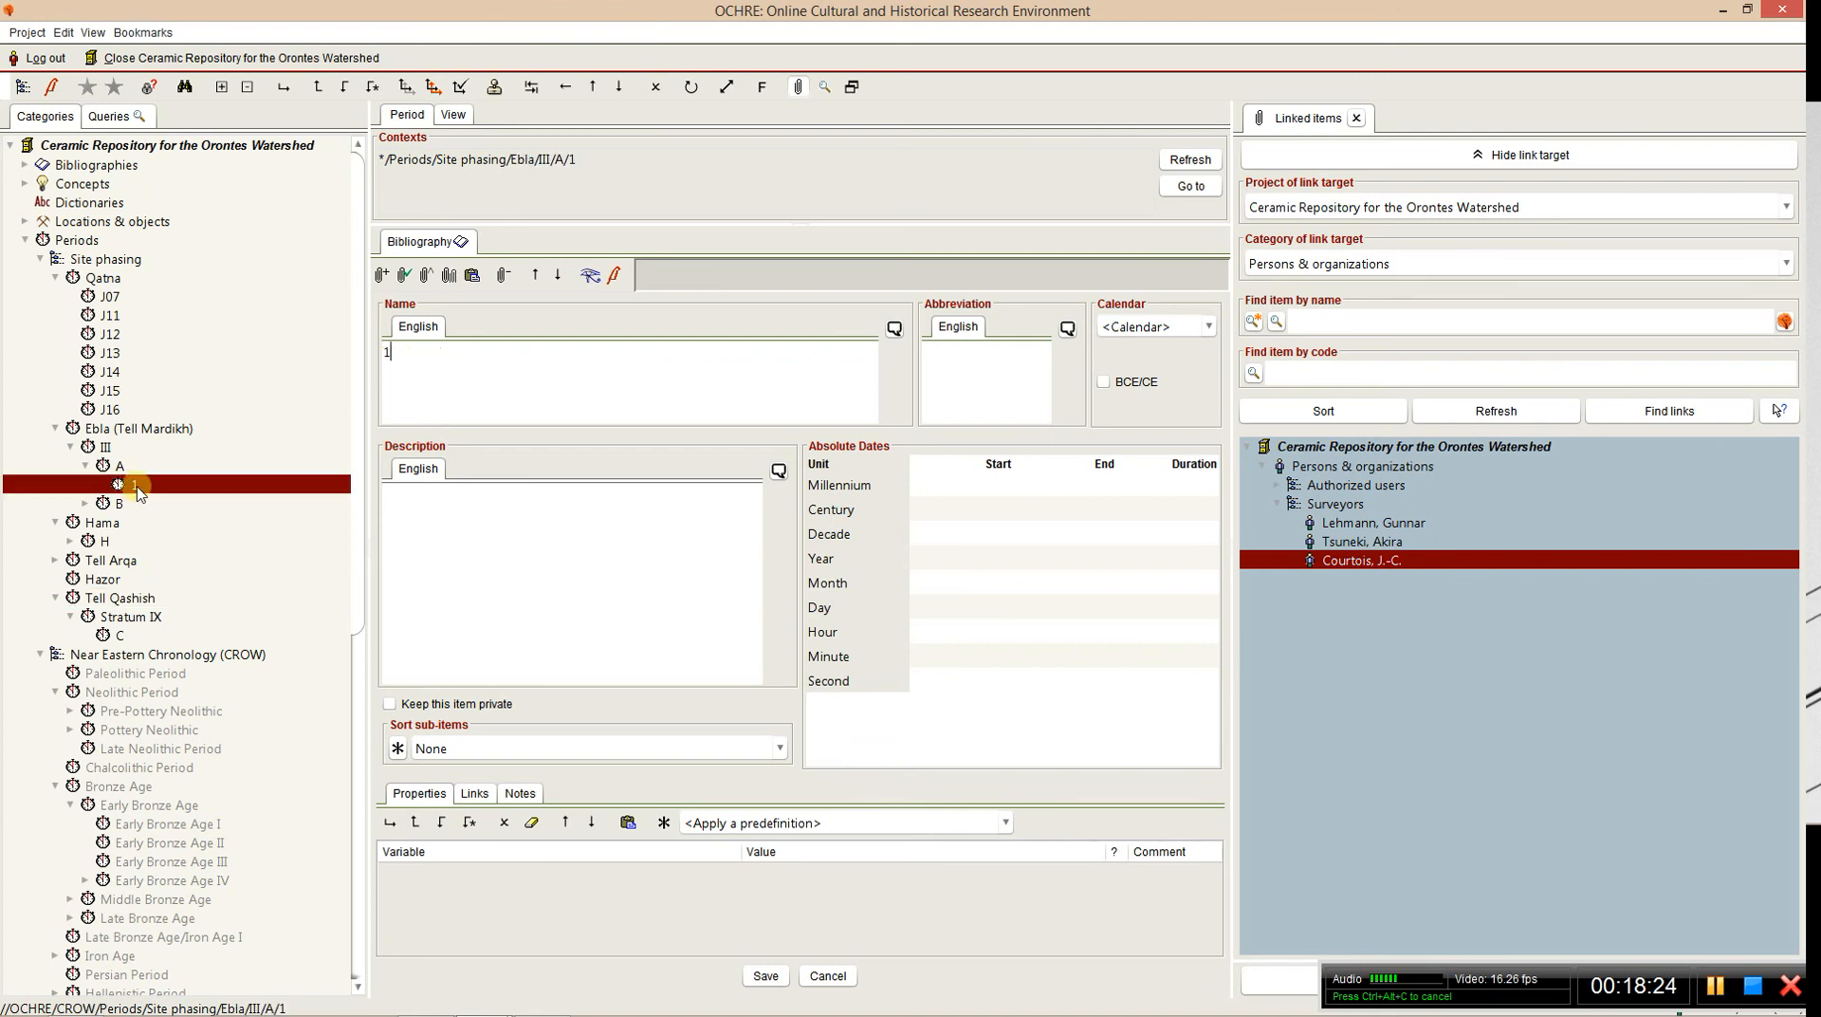
- Collapse the site phasings, Near Eastern Chronology (CROW), Property predefinitions, Periods and Queries in the project tree
{"action": "left_click", "coordinate": [59, 432]}
{"action": "left_click", "coordinate": [55, 278]}
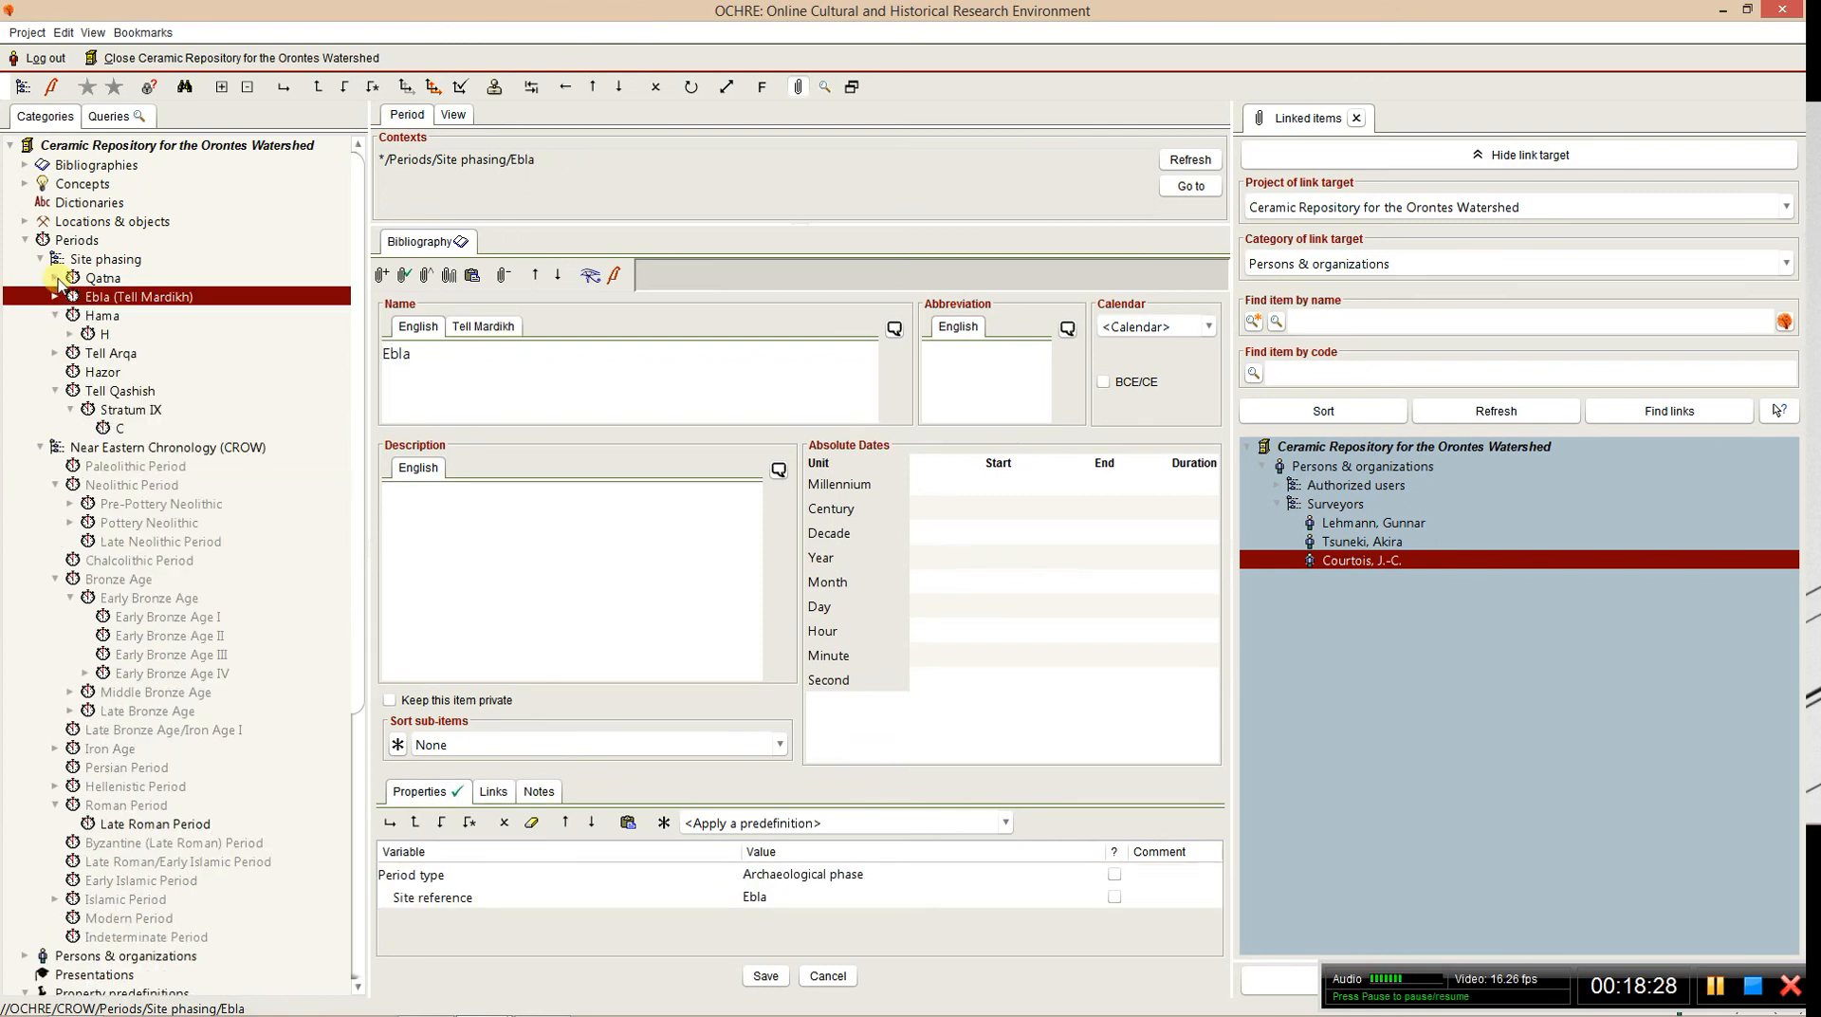
{"action": "left_click", "coordinate": [55, 314]}
{"action": "left_click", "coordinate": [55, 371]}
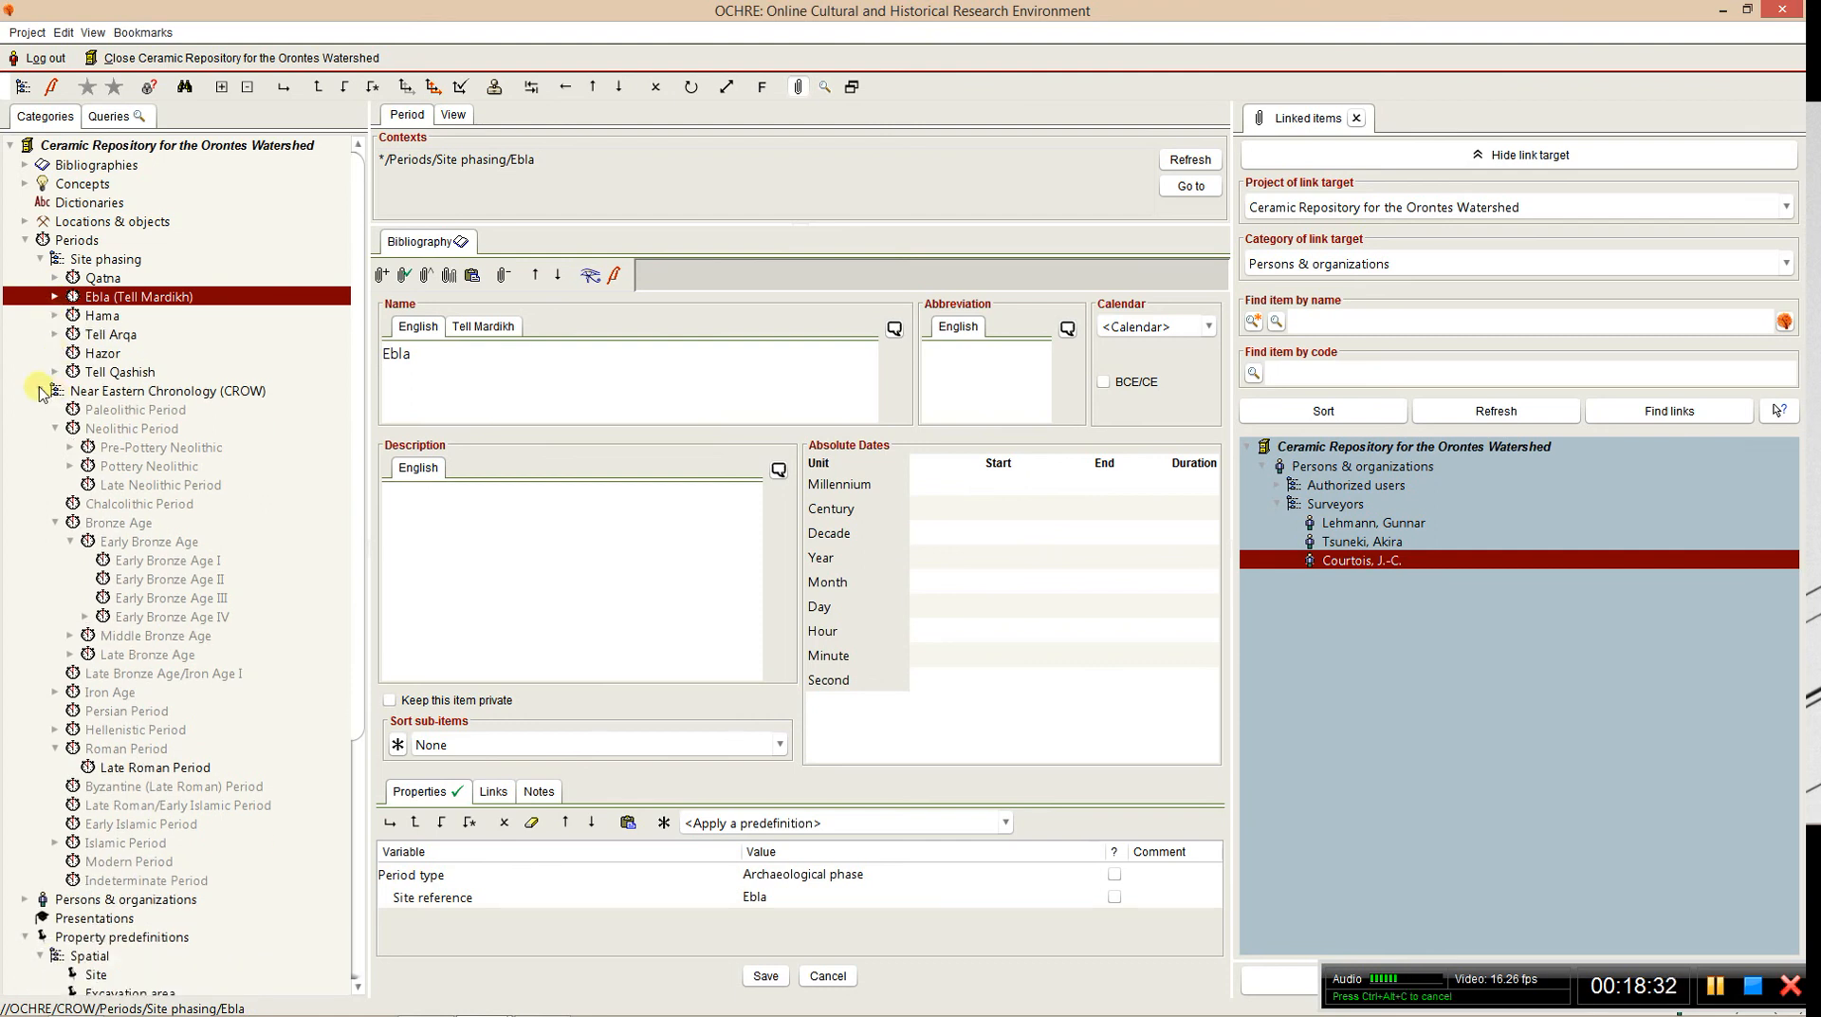
{"action": "left_click", "coordinate": [41, 391]}
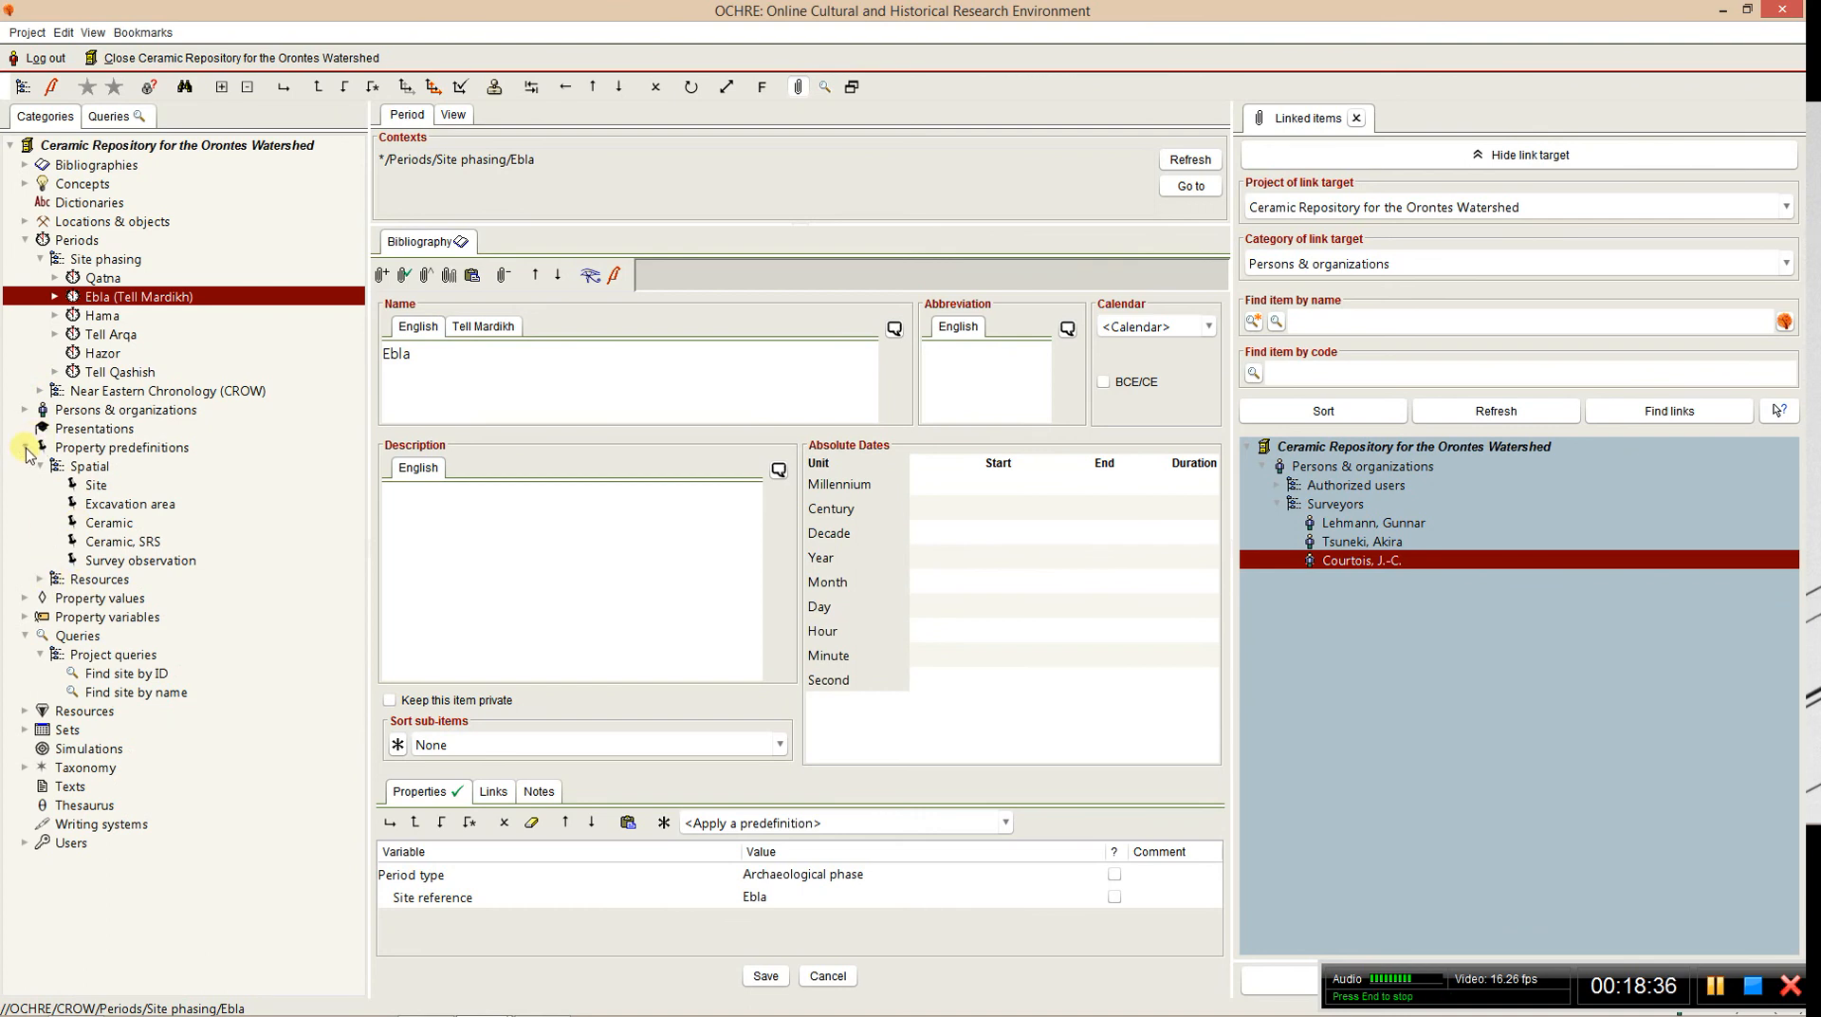
{"action": "left_click", "coordinate": [25, 448]}
{"action": "left_click", "coordinate": [24, 240]}
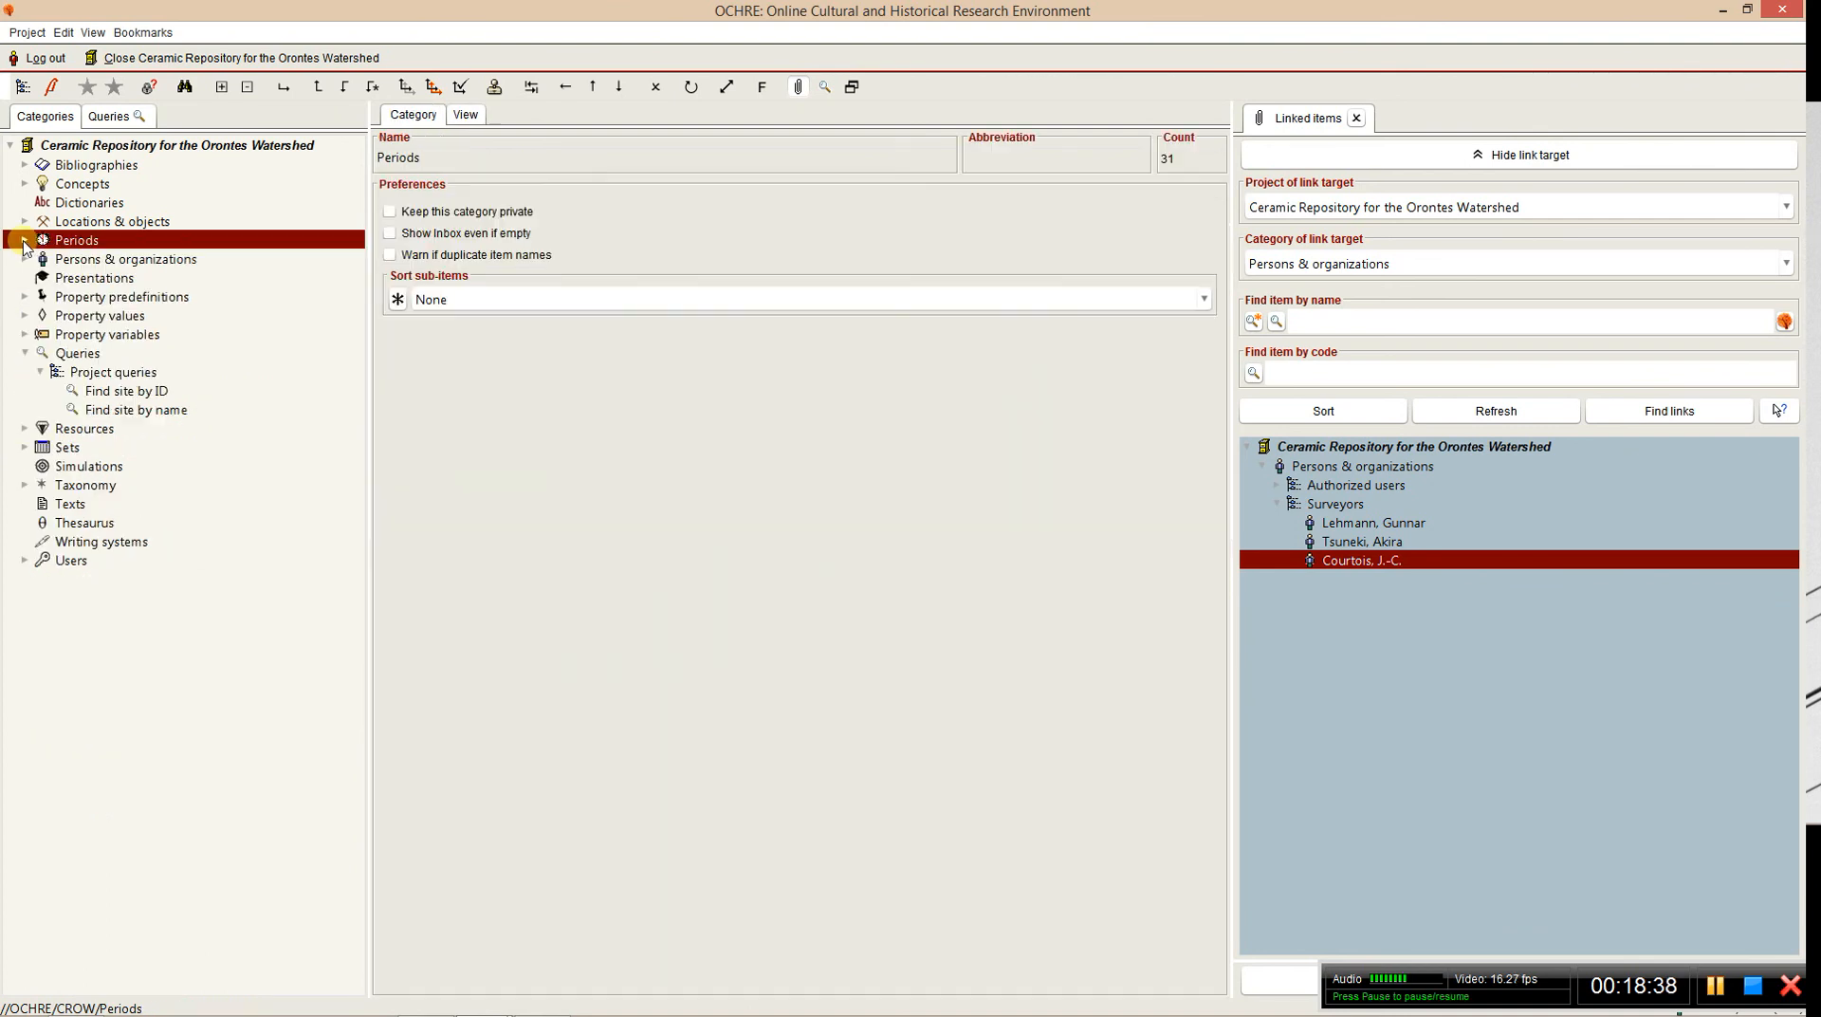
{"action": "left_click", "coordinate": [26, 353]}
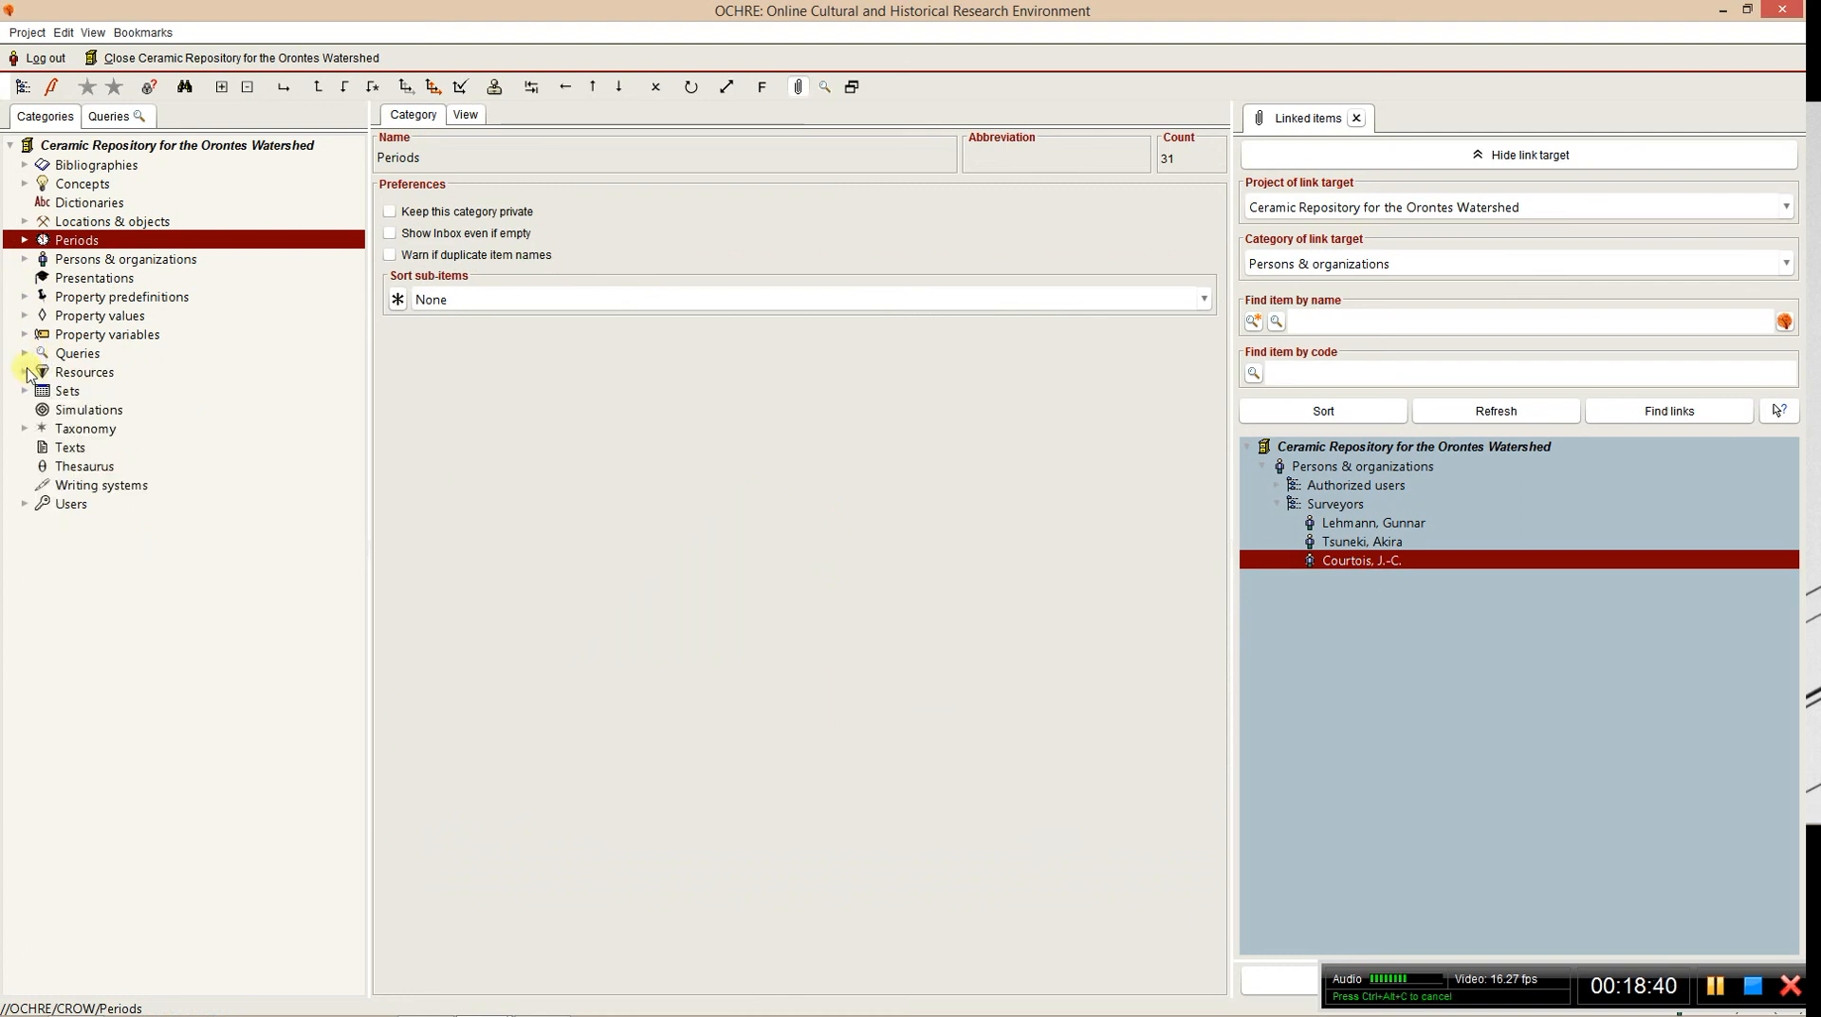
- Insert a new hierarchy named GIS Shapefiles in the Resources category
{"action": "left_click", "coordinate": [25, 373]}
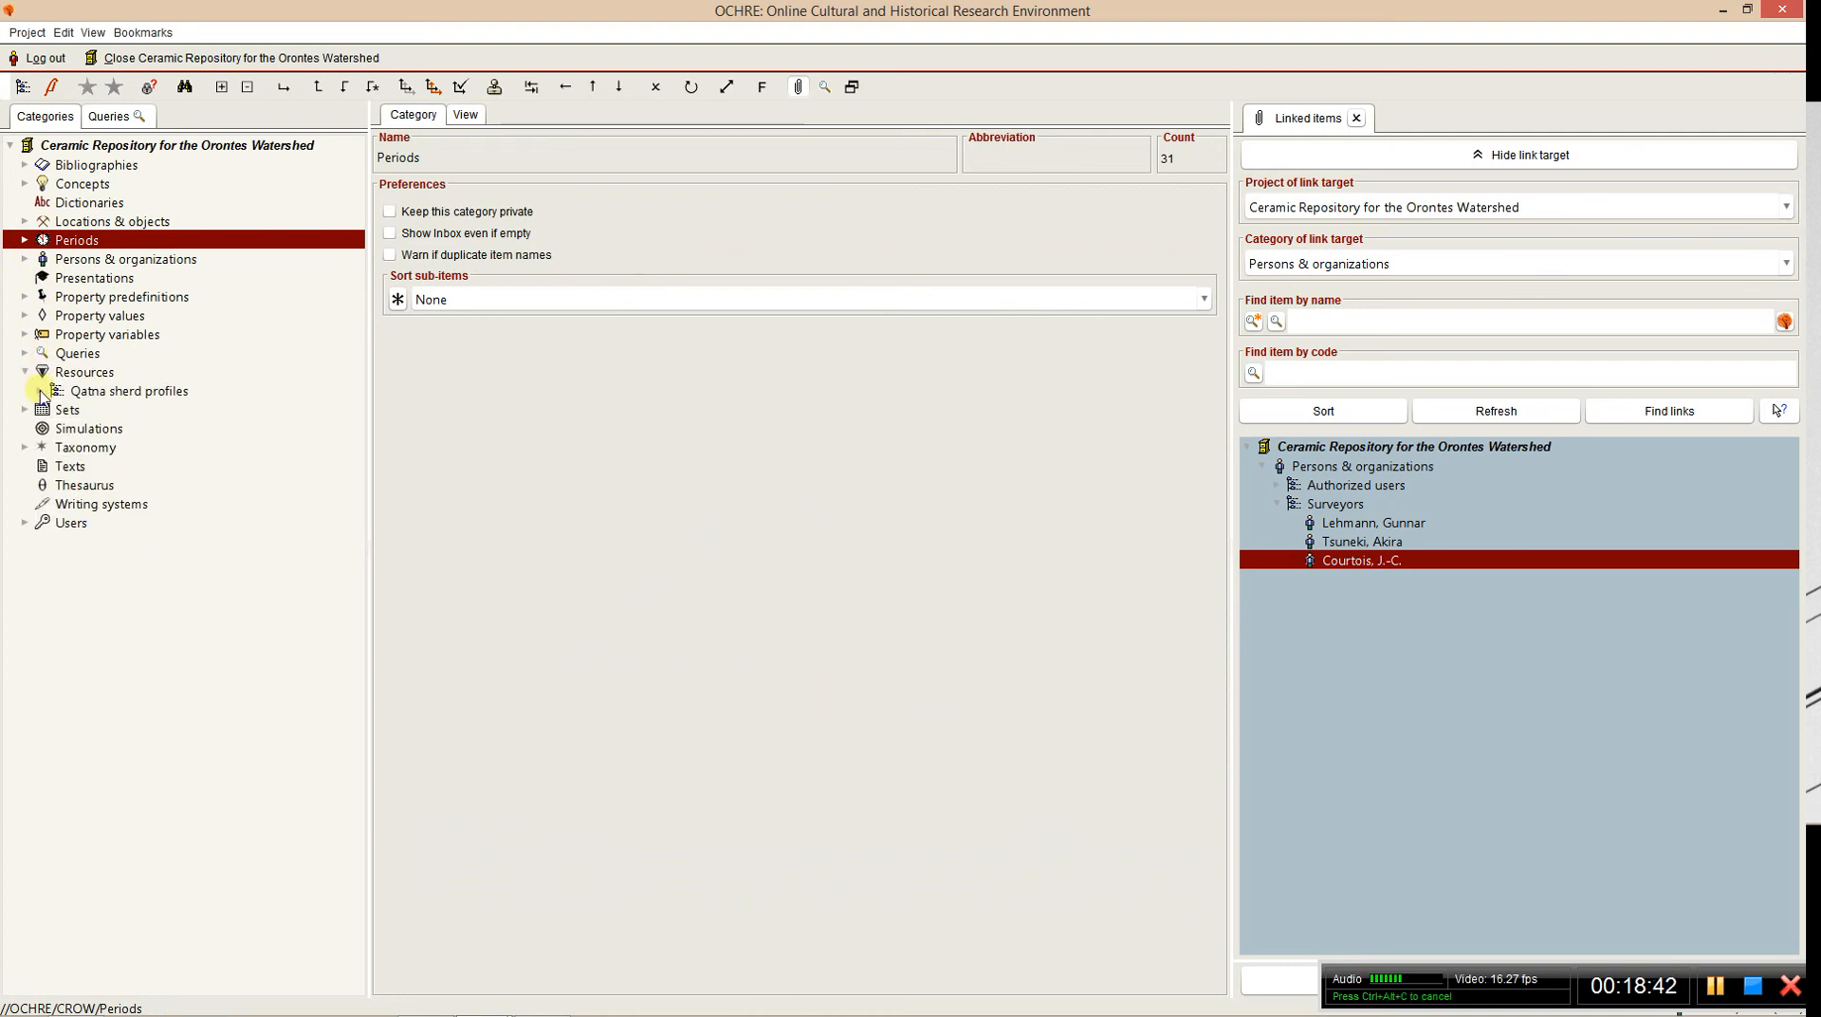
{"action": "left_click", "coordinate": [90, 372]}
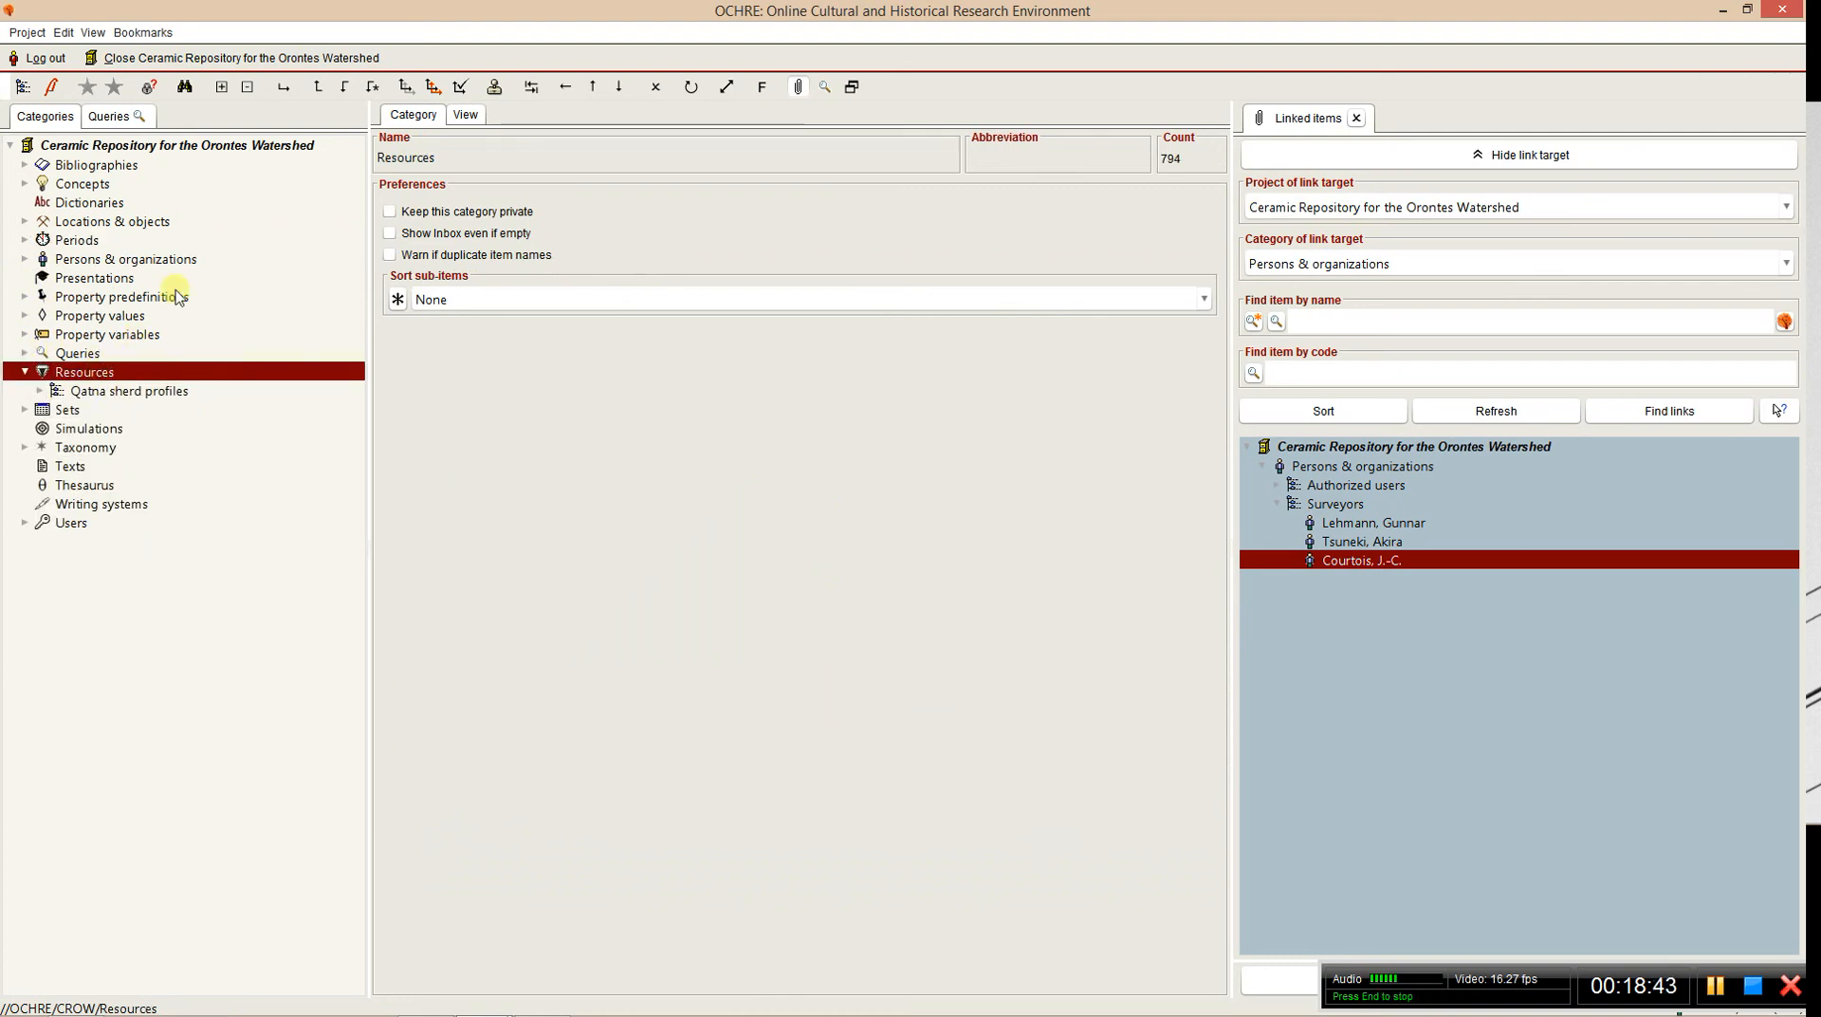
{"action": "left_click", "coordinate": [283, 92]}
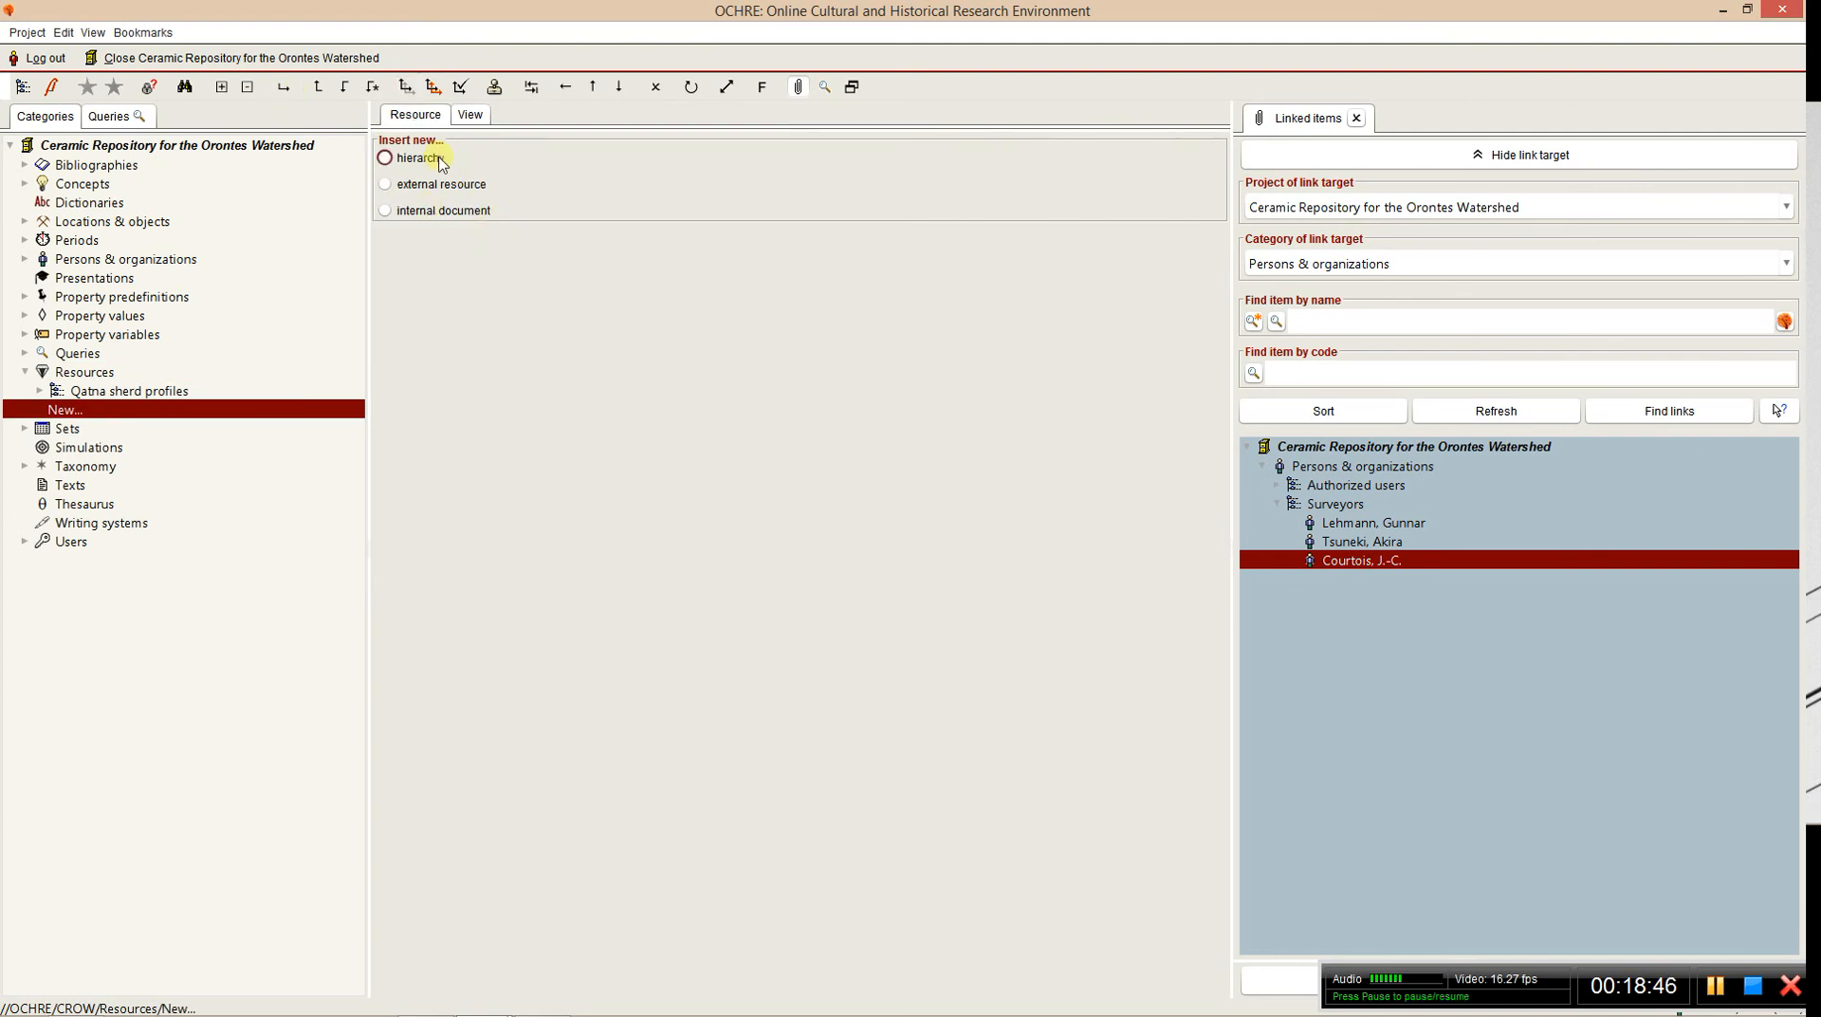
{"action": "left_click", "coordinate": [386, 158]}
{"action": "type", "text": "GIS"}
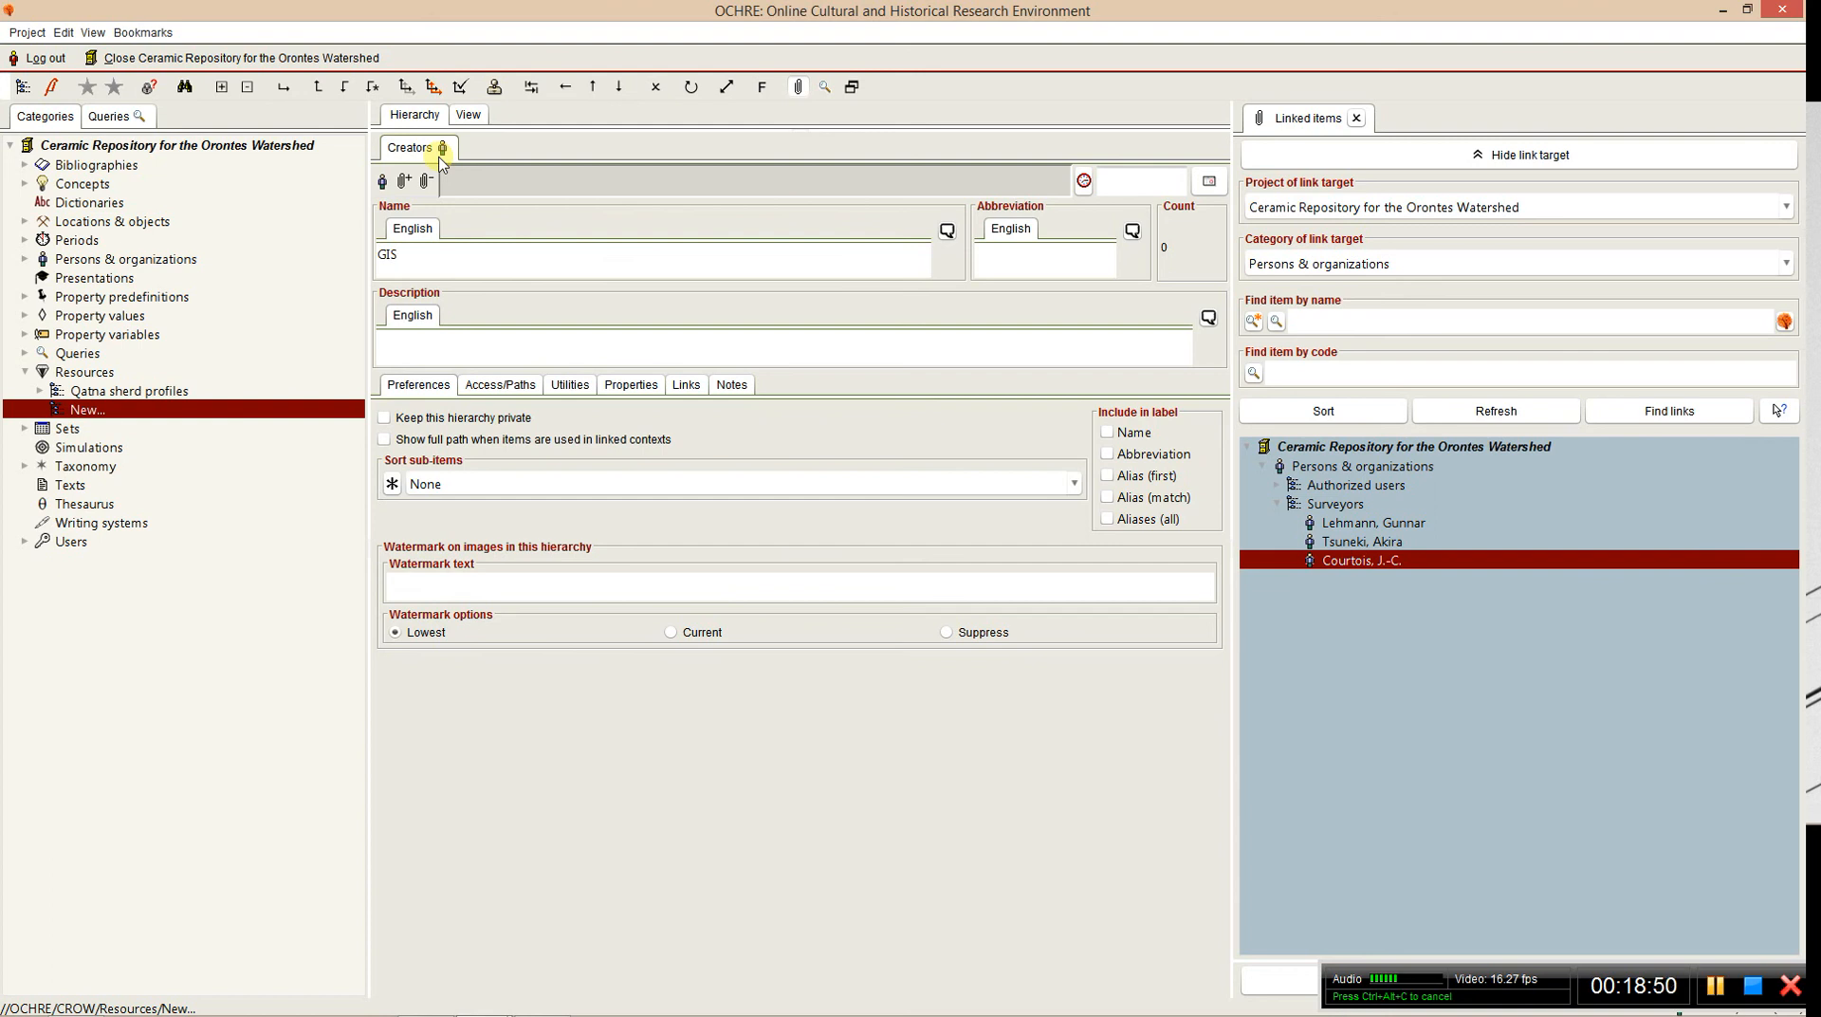
{"action": "type", "text": " Shapefiles"}
{"action": "left_click", "coordinate": [1016, 260]}
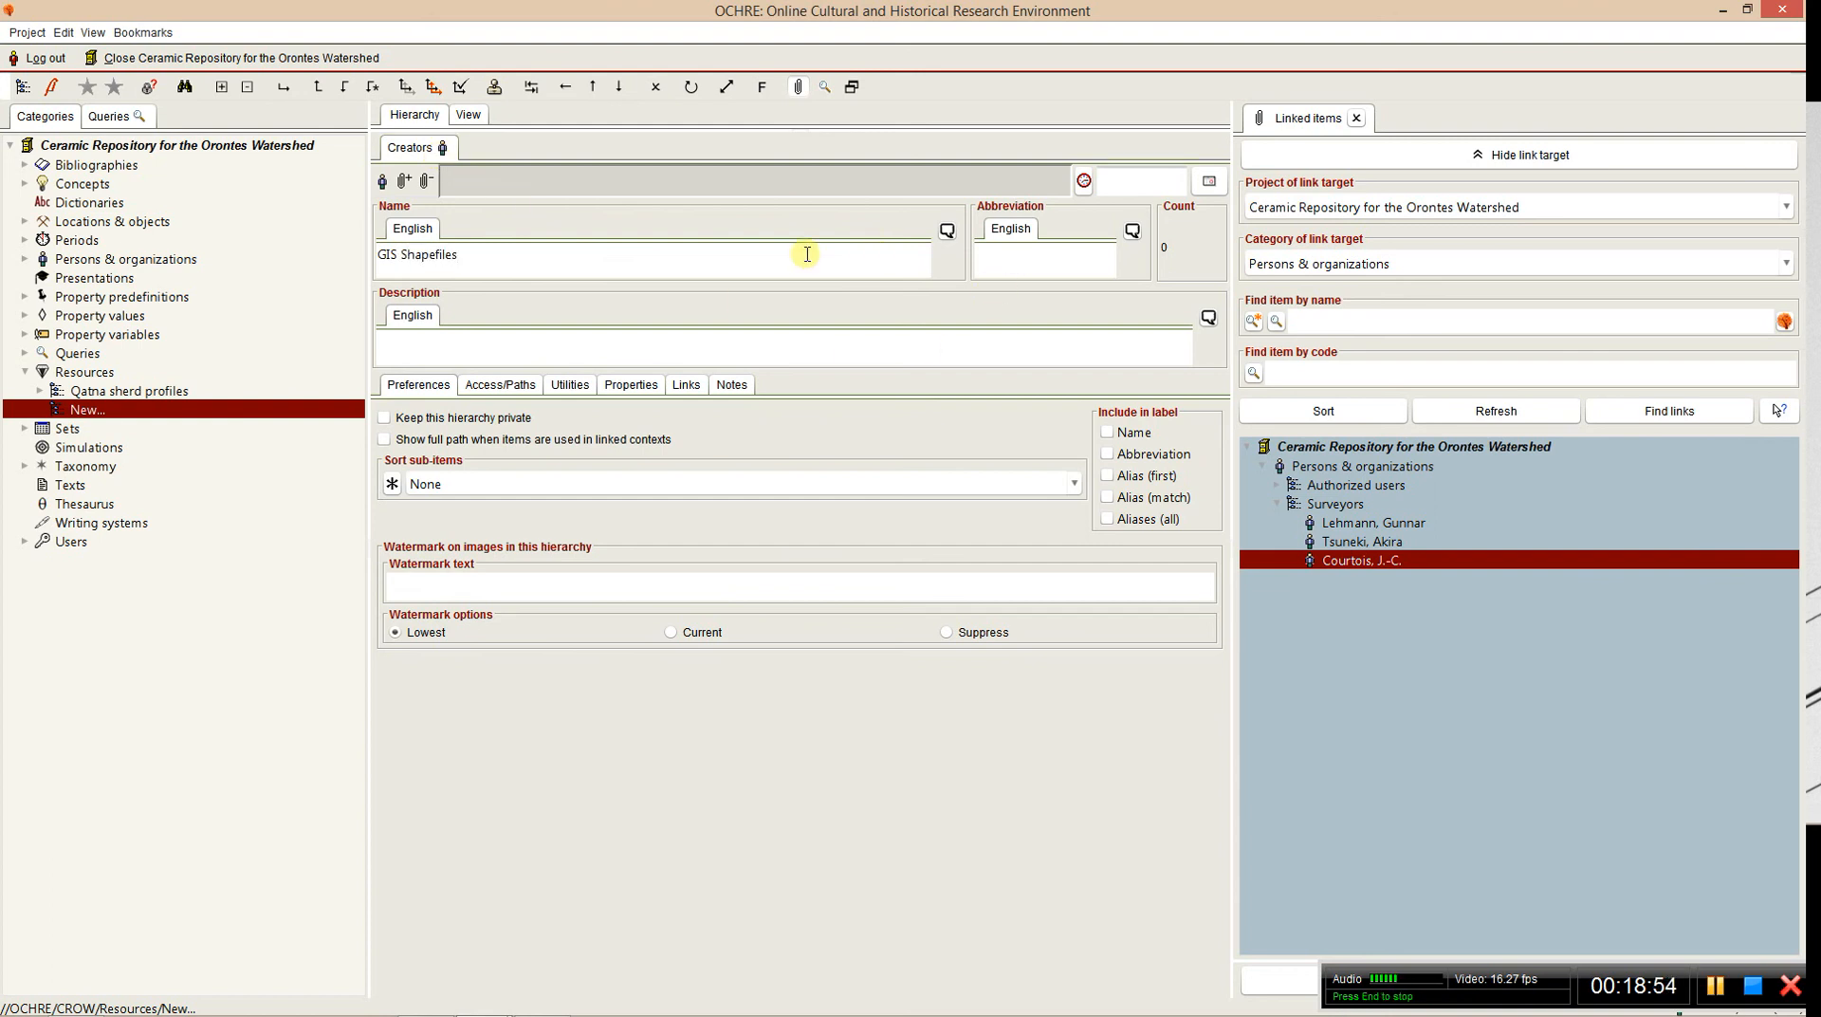
{"action": "left_click", "coordinate": [121, 414]}
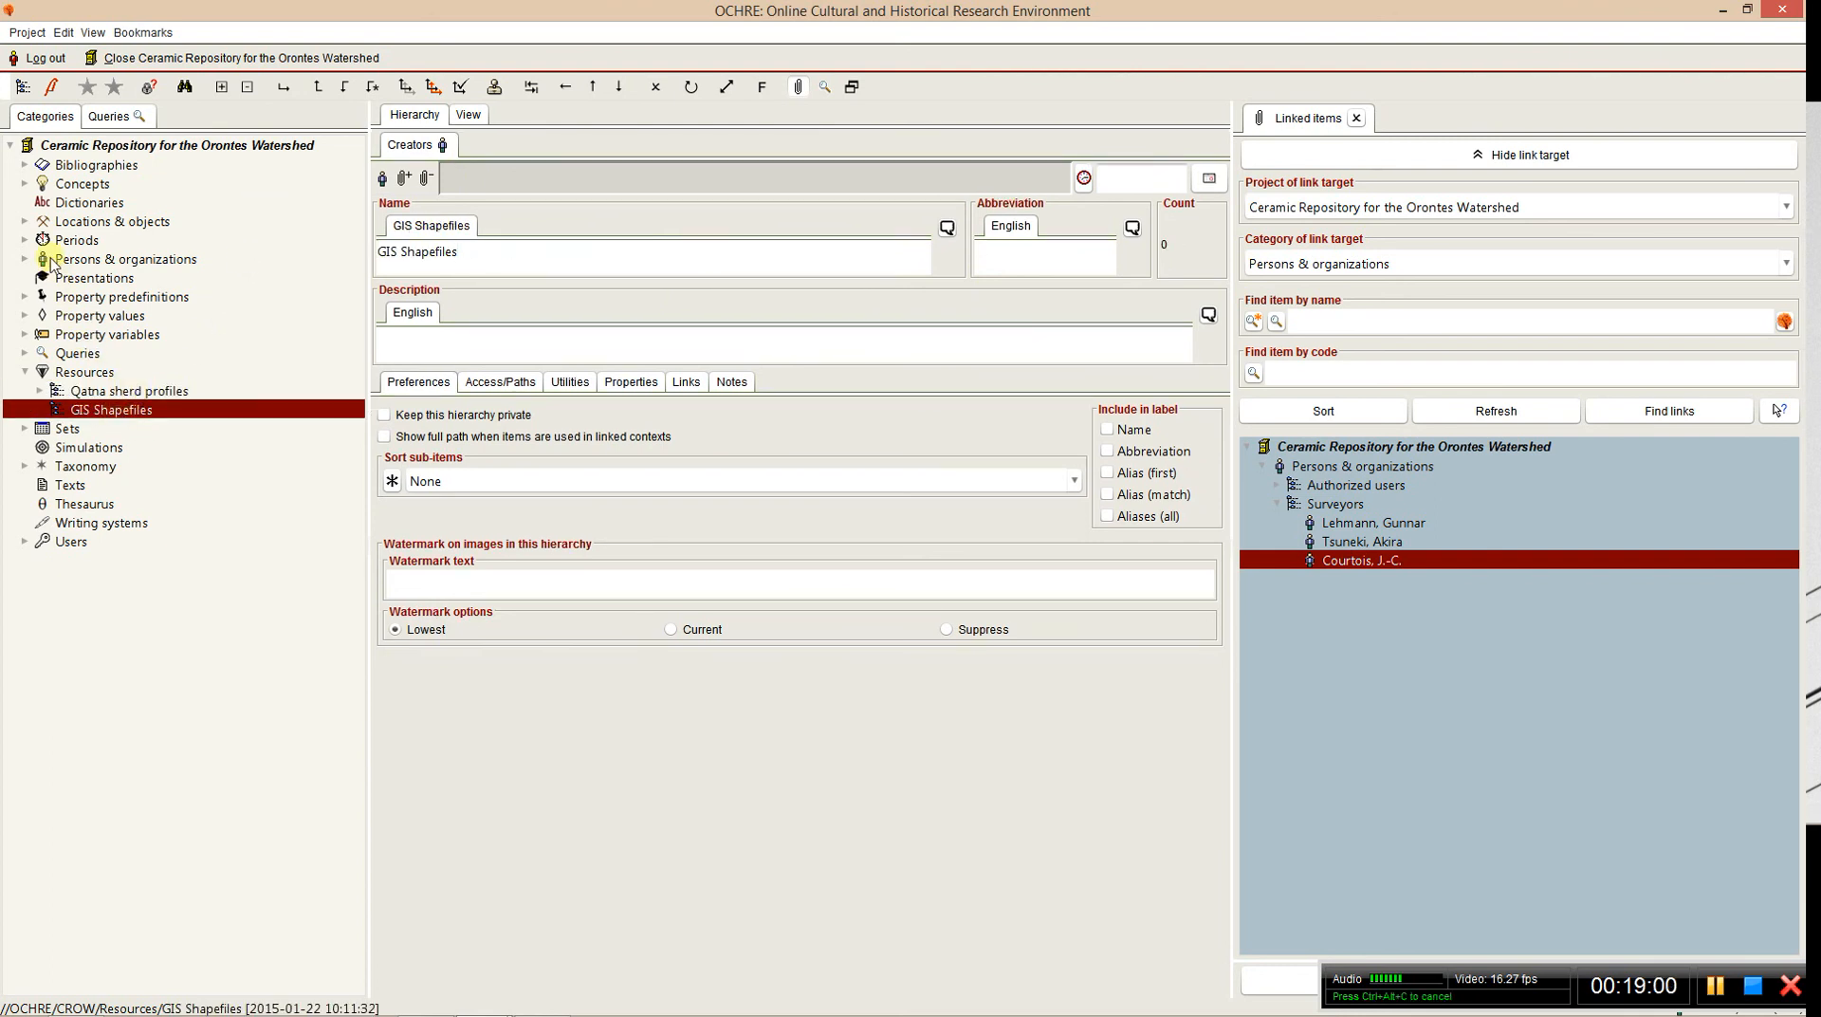
- Open Aayoun, Tell among the survey sites in the Orontes watershed and view the links of its first observation
{"action": "left_click", "coordinate": [25, 221]}
{"action": "left_click", "coordinate": [40, 241]}
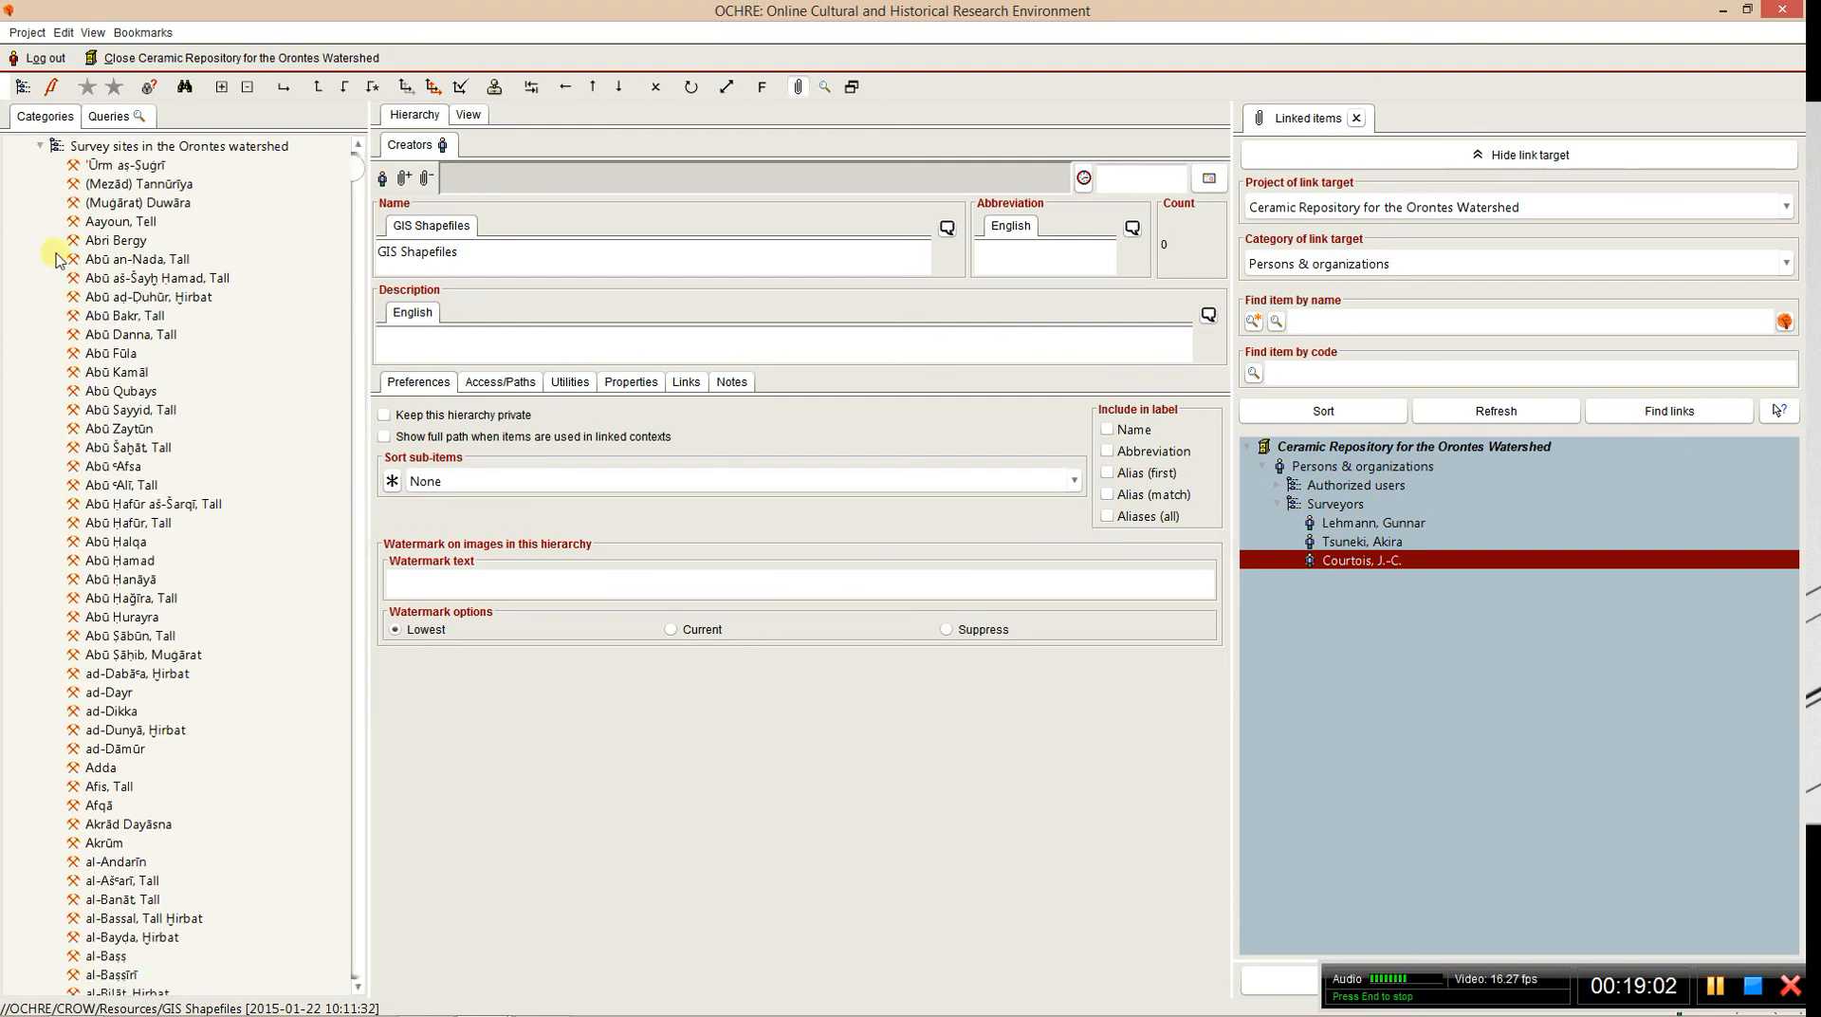
{"action": "left_click", "coordinate": [109, 223]}
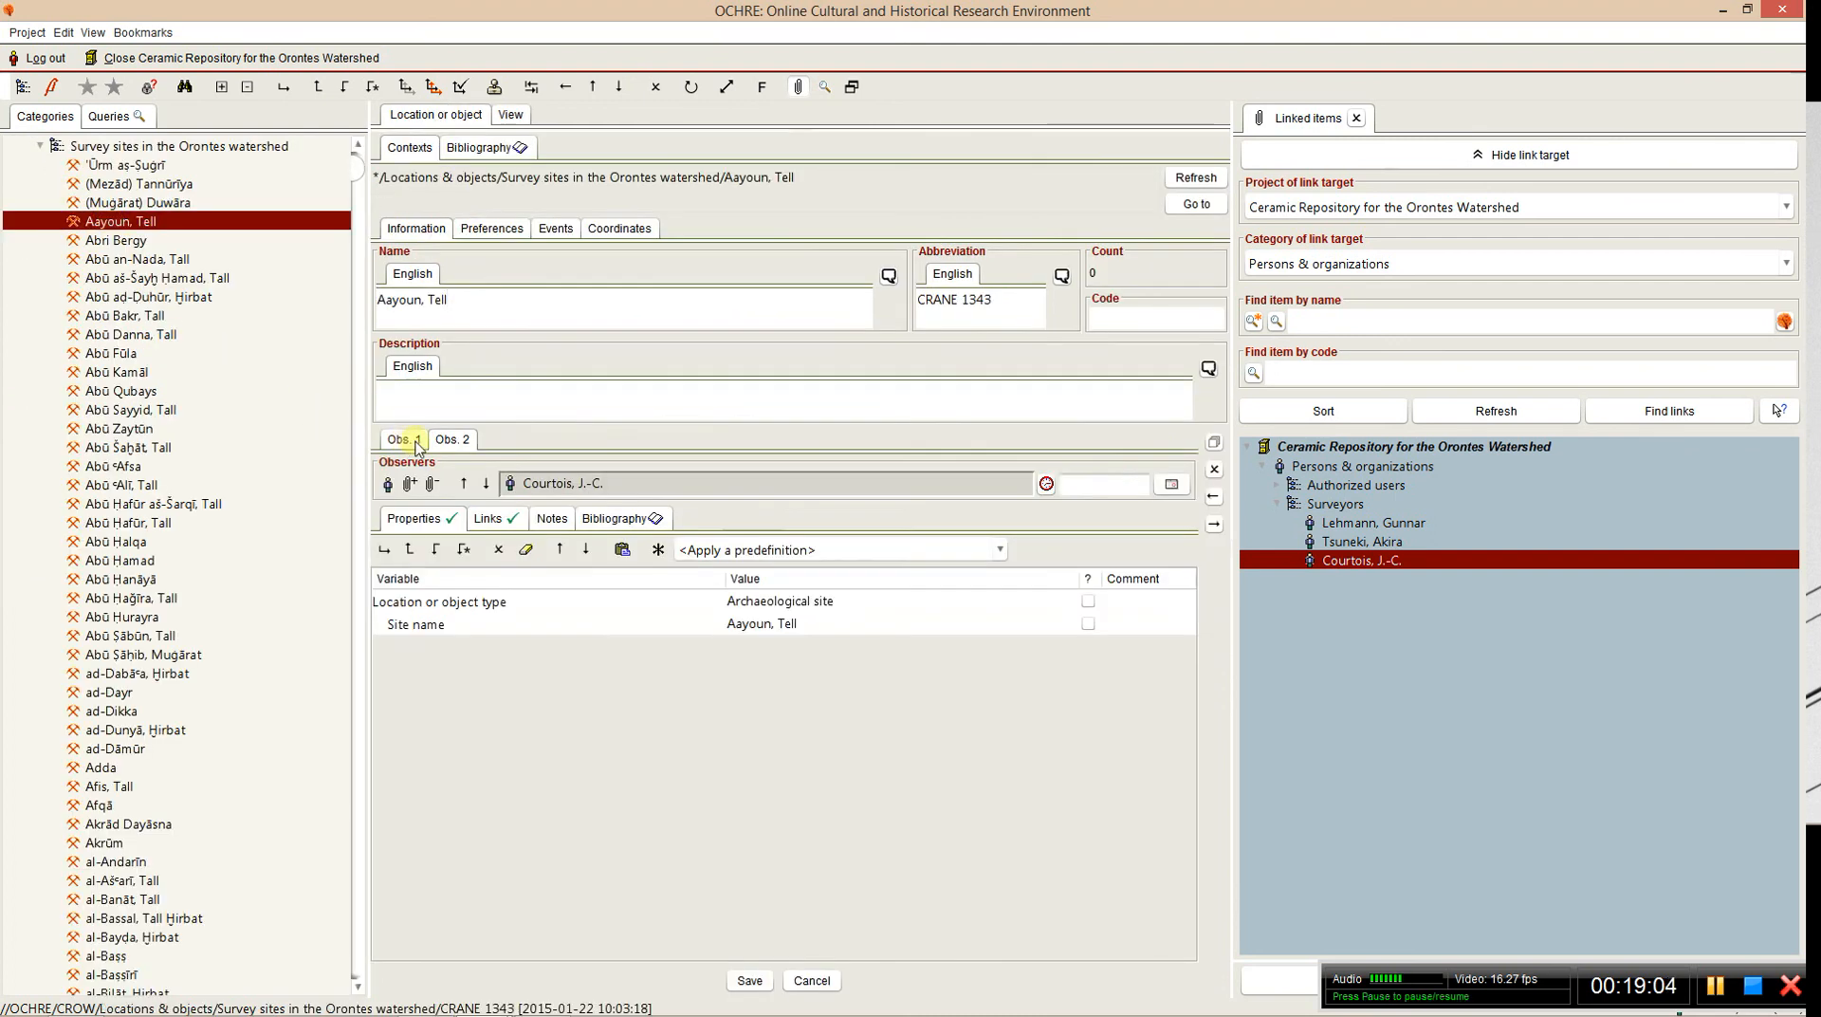
{"action": "left_click", "coordinate": [489, 518]}
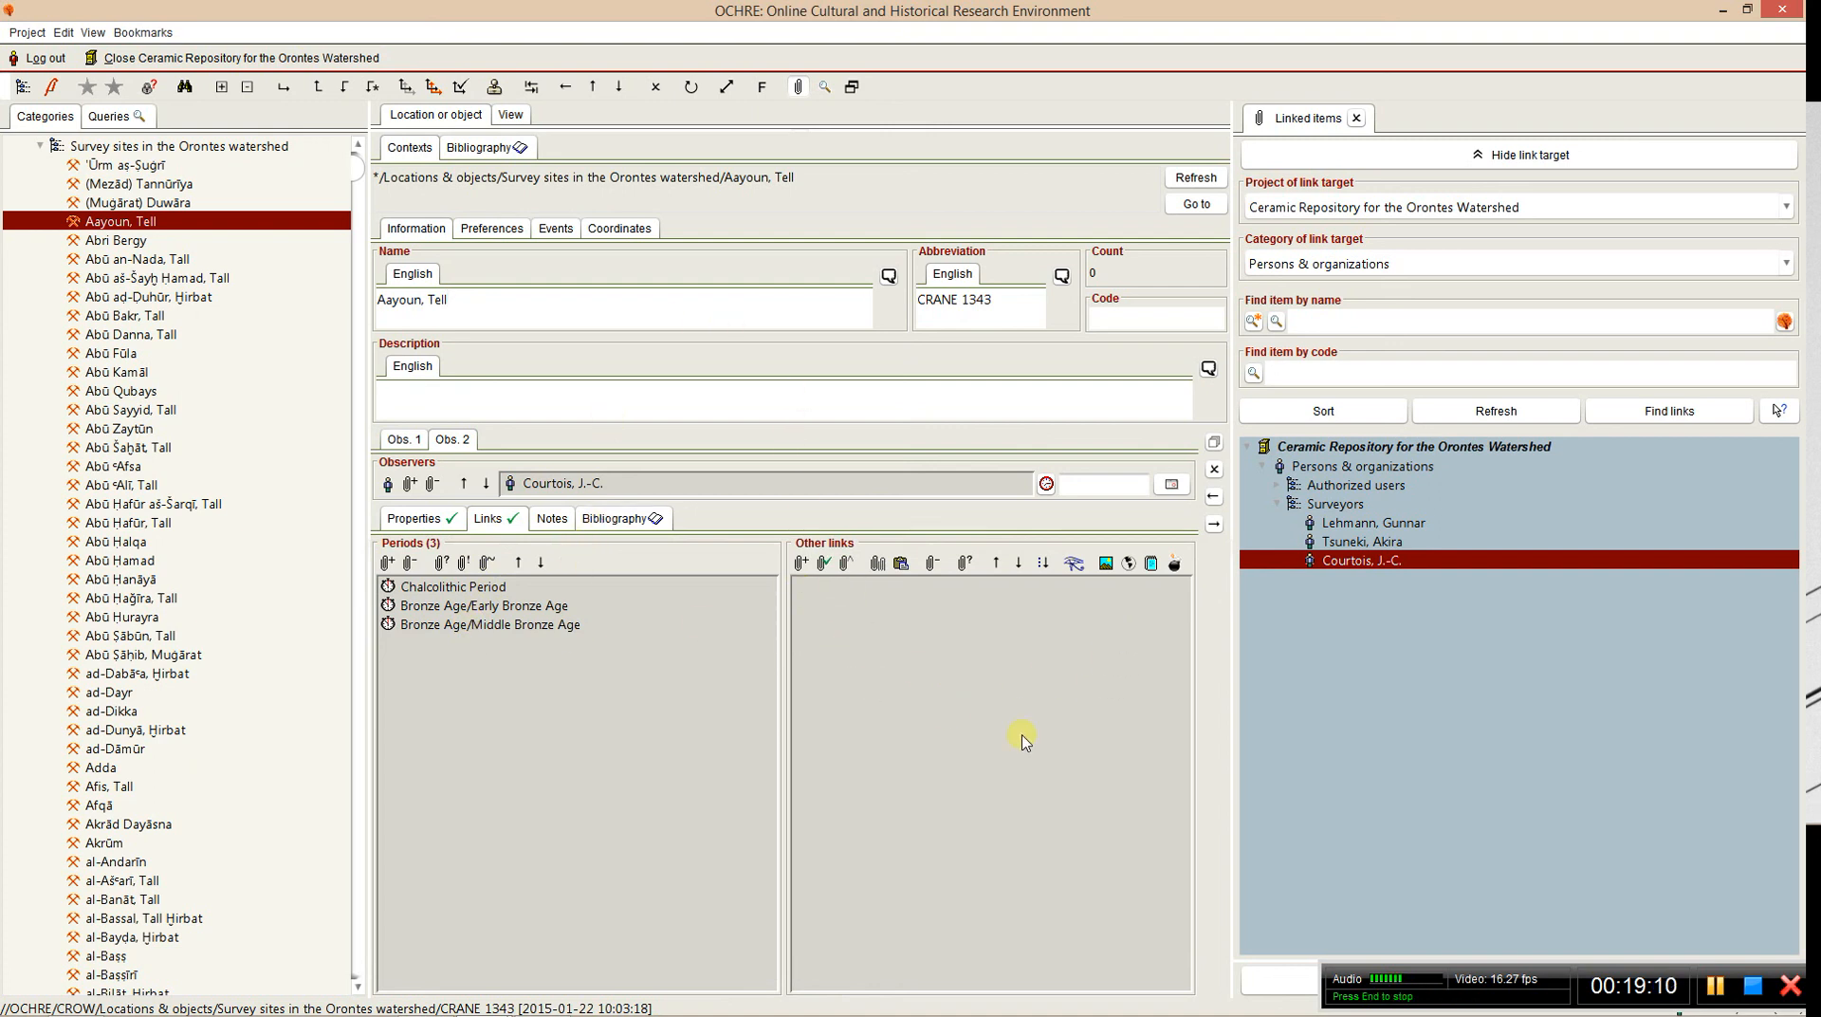
- Run the Find site by name query with the search pattern K?r*
{"action": "left_click", "coordinate": [120, 117]}
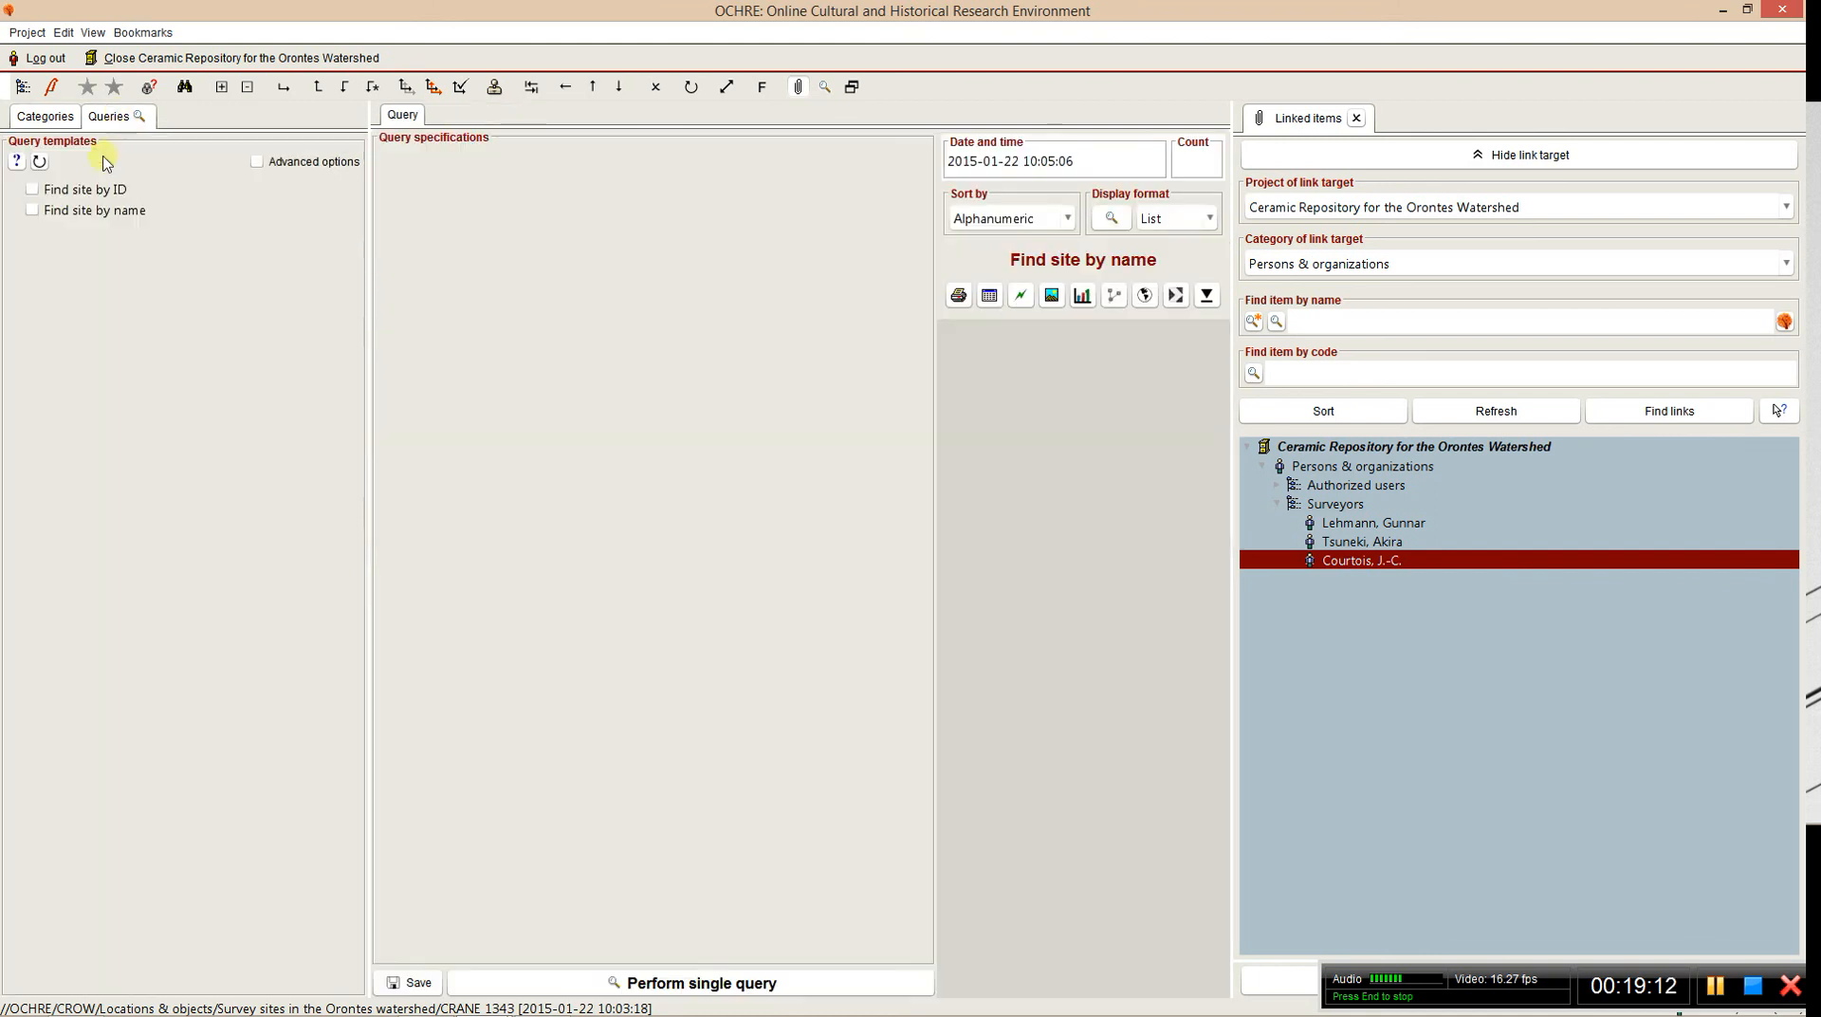
{"action": "left_click", "coordinate": [140, 214]}
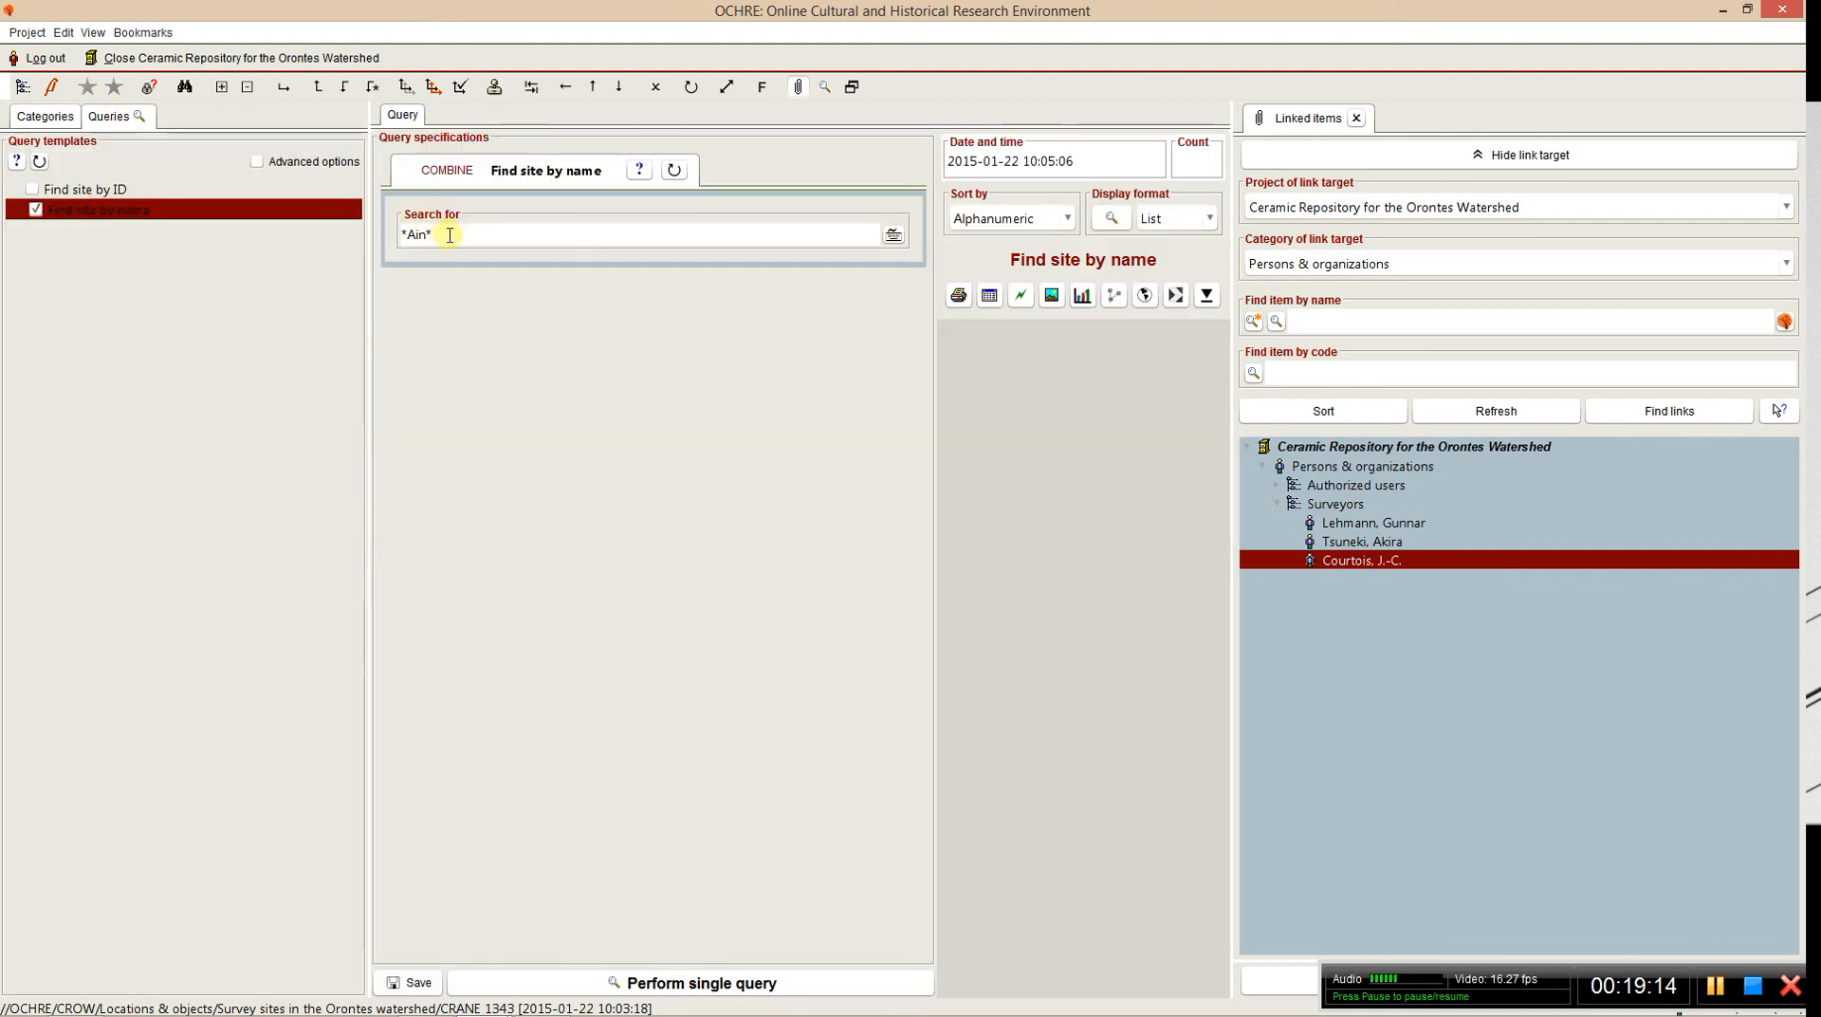
{"action": "left_click_drag", "start_coordinate": [450, 234], "coordinate": [307, 233]}
{"action": "type", "text": "K"}
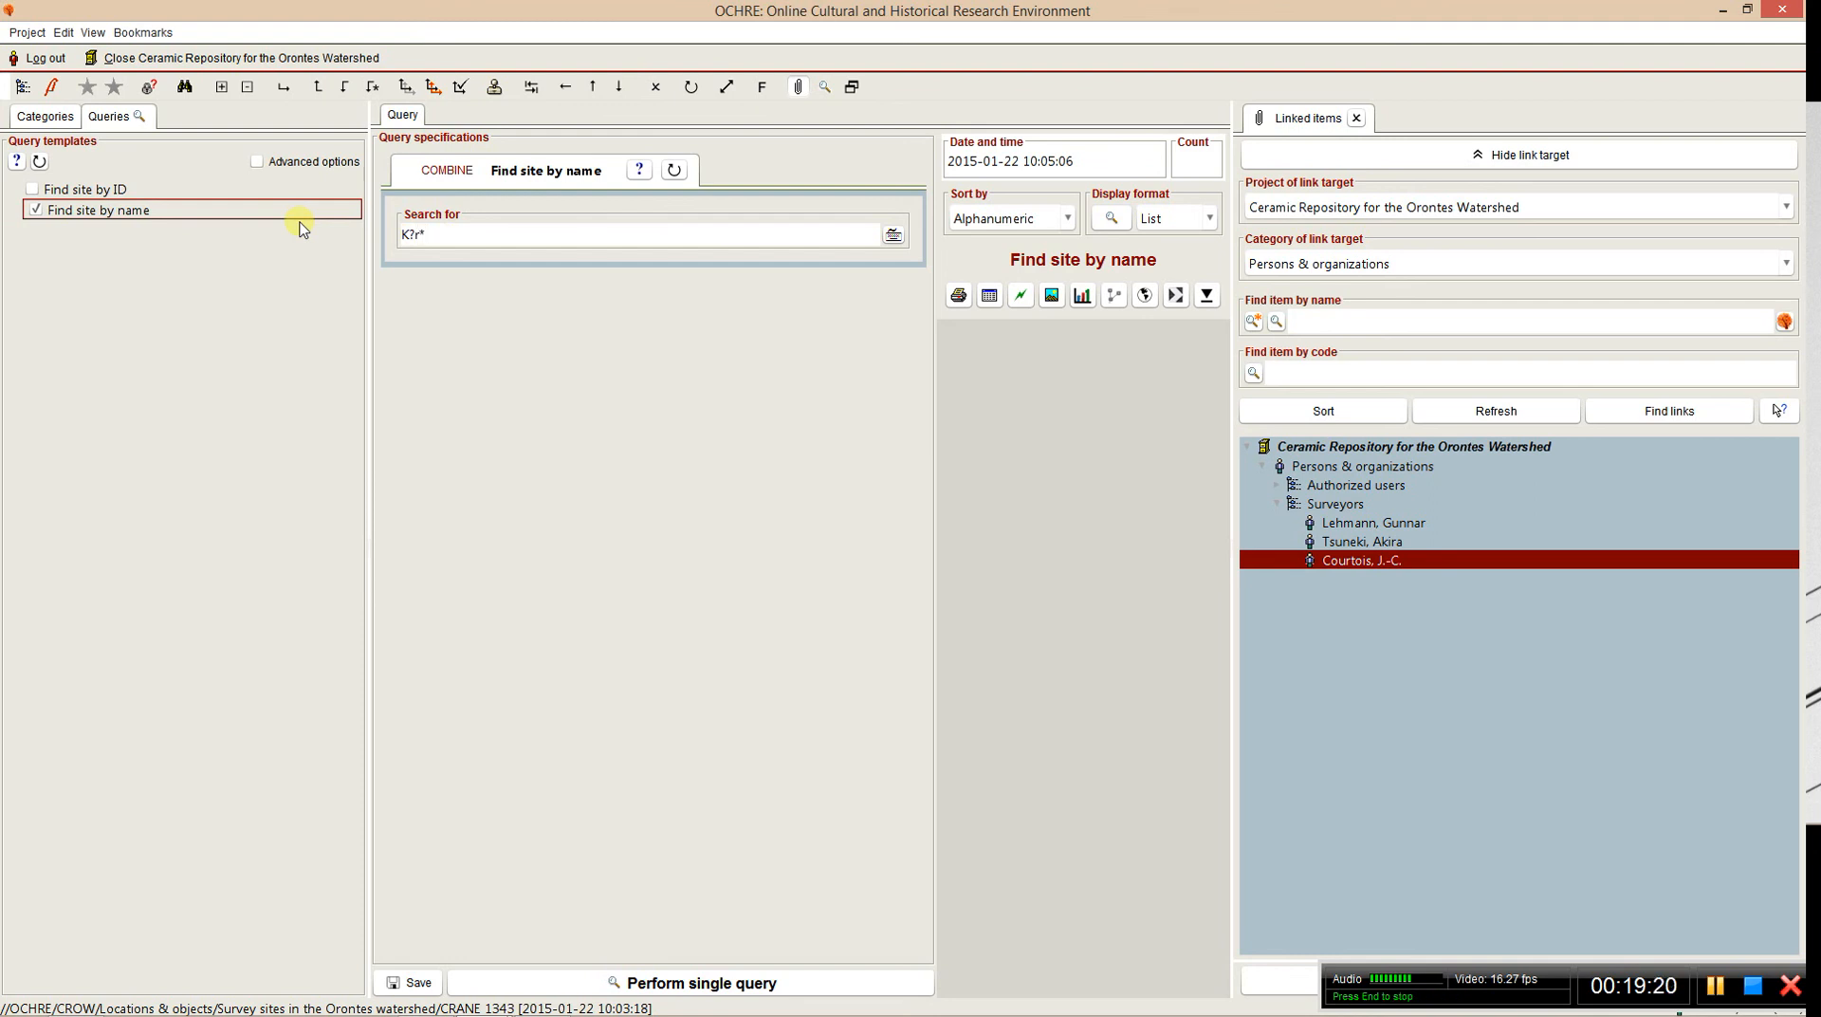
{"action": "left_click", "coordinate": [699, 983]}
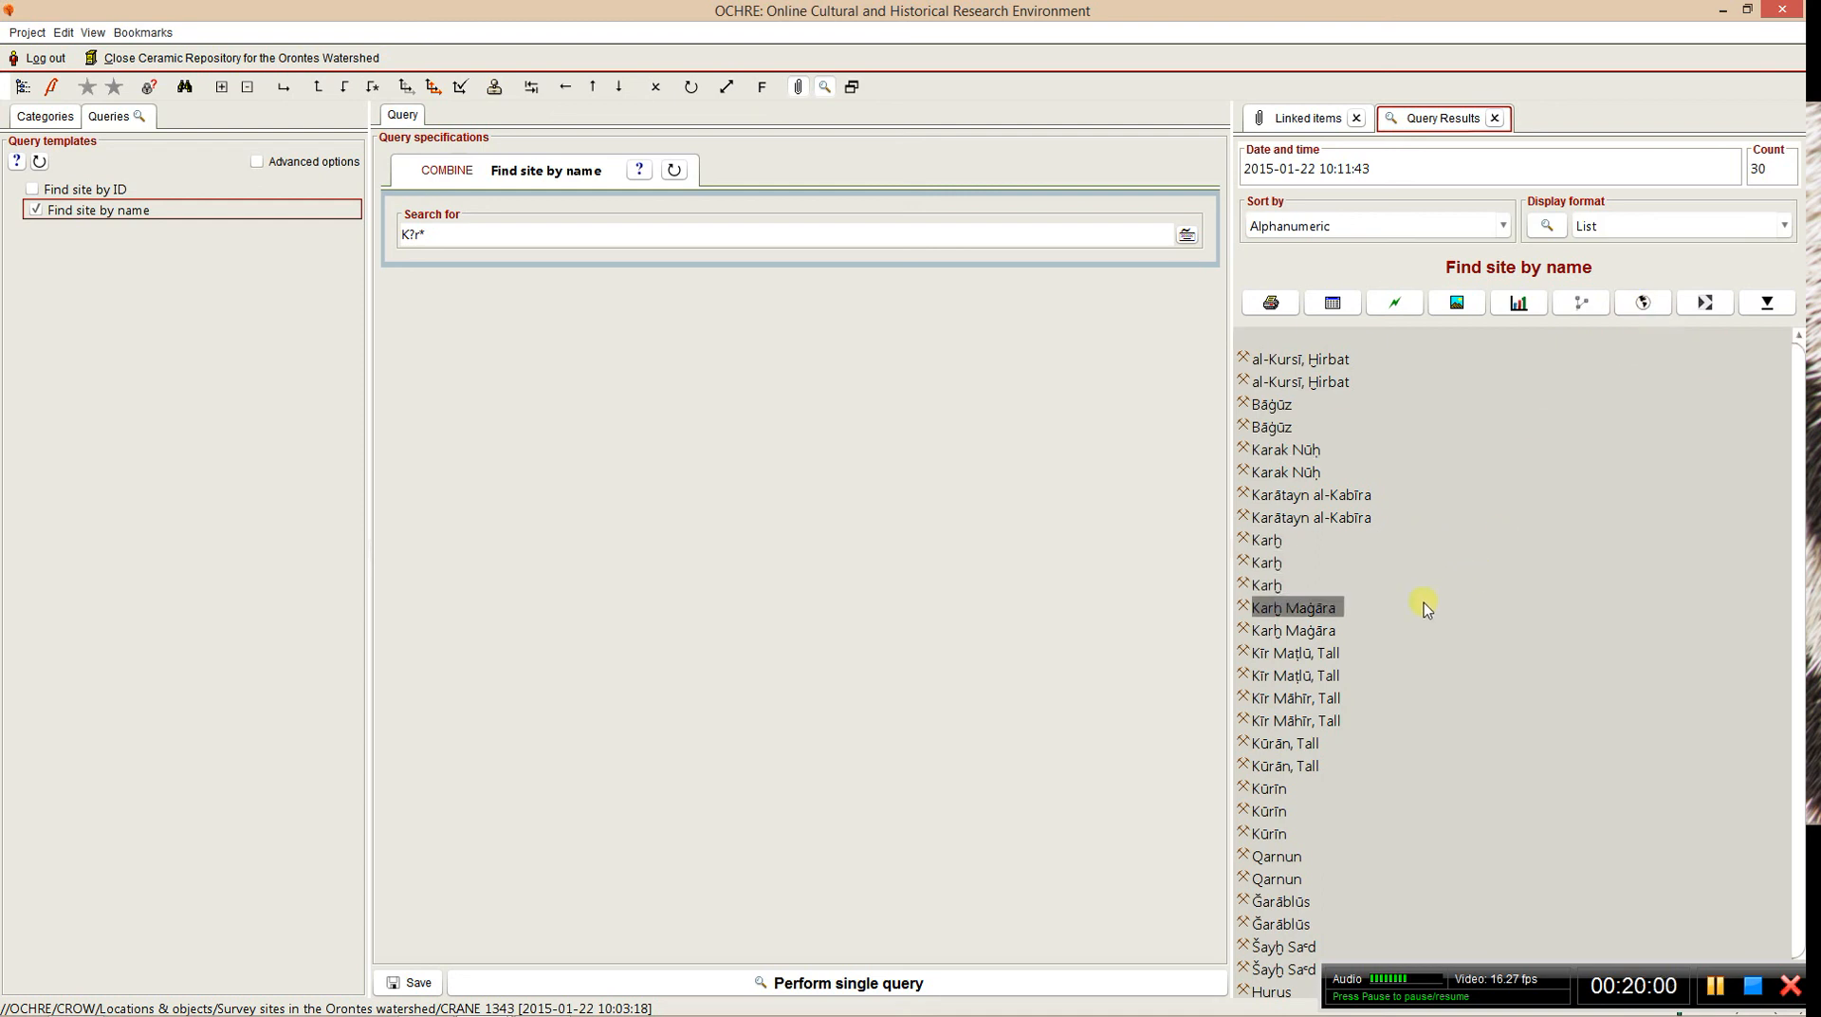
{"action": "left_click", "coordinate": [106, 216]}
- Return to the project categories, expand the survey sites in the Orontes watershed under Locations & objects, and open Aayoun, Tell
{"action": "left_click", "coordinate": [57, 120]}
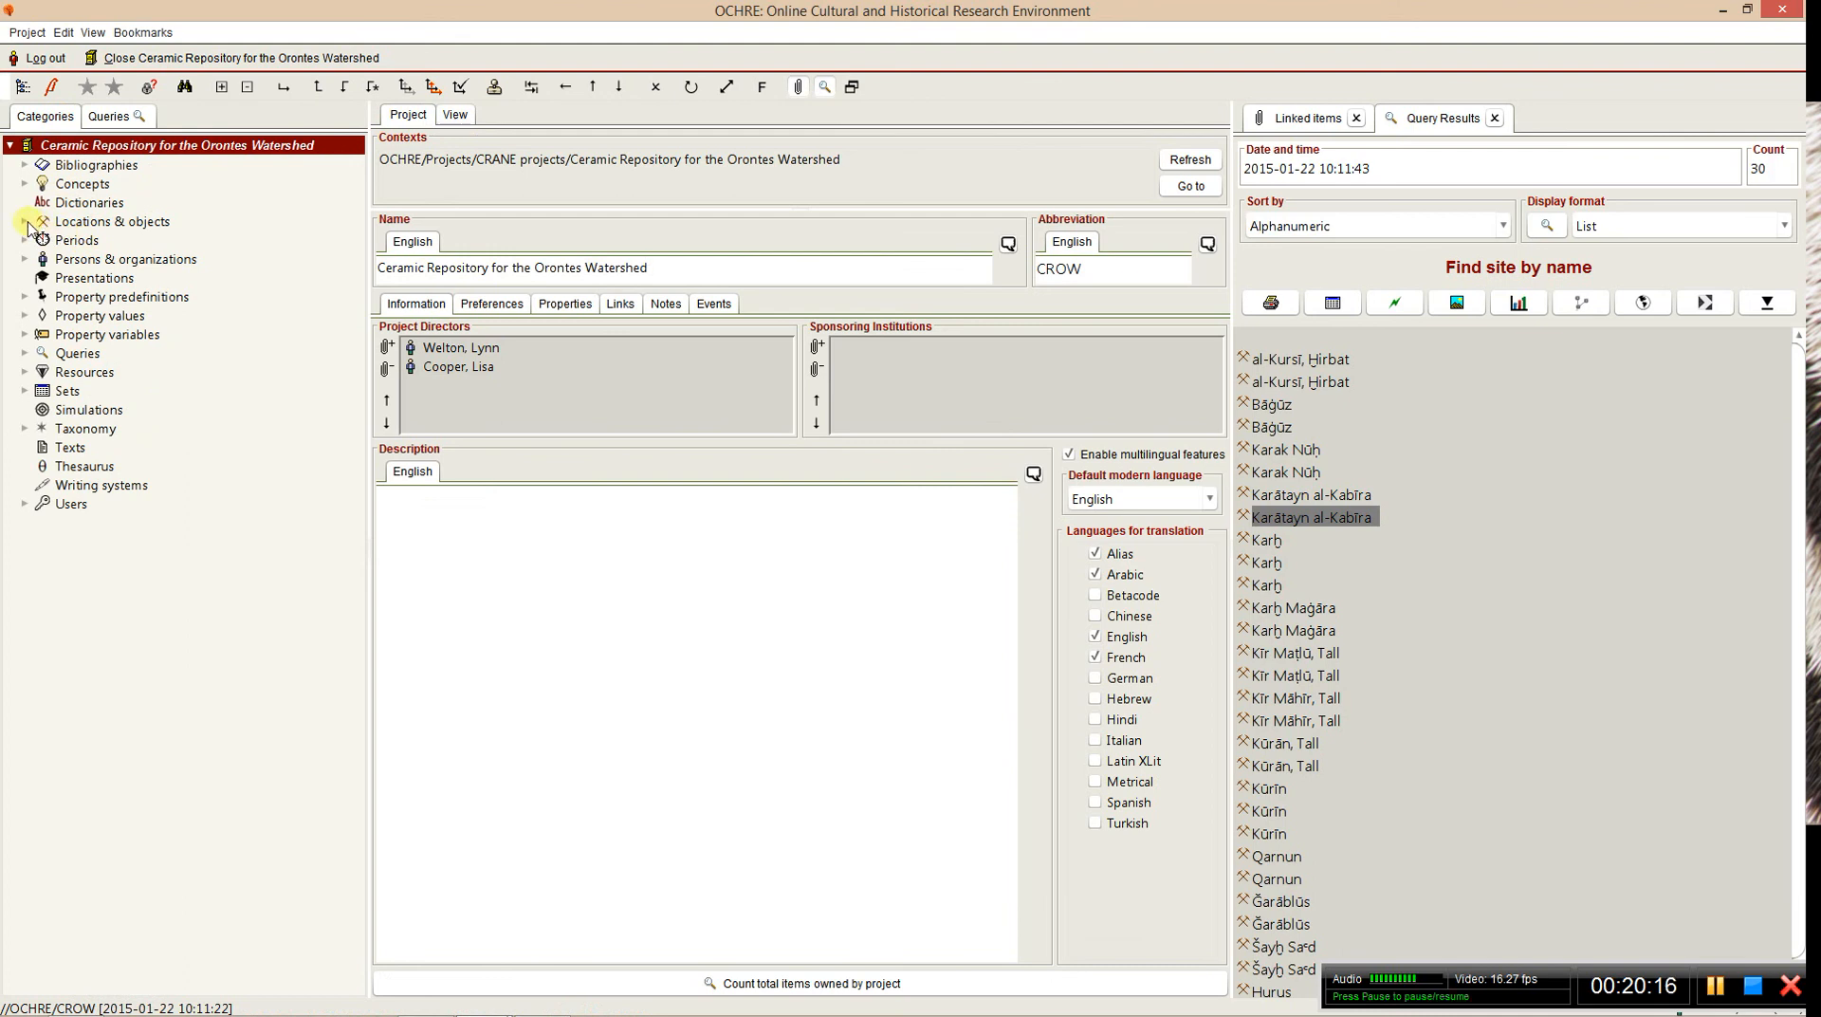
{"action": "left_click", "coordinate": [28, 225]}
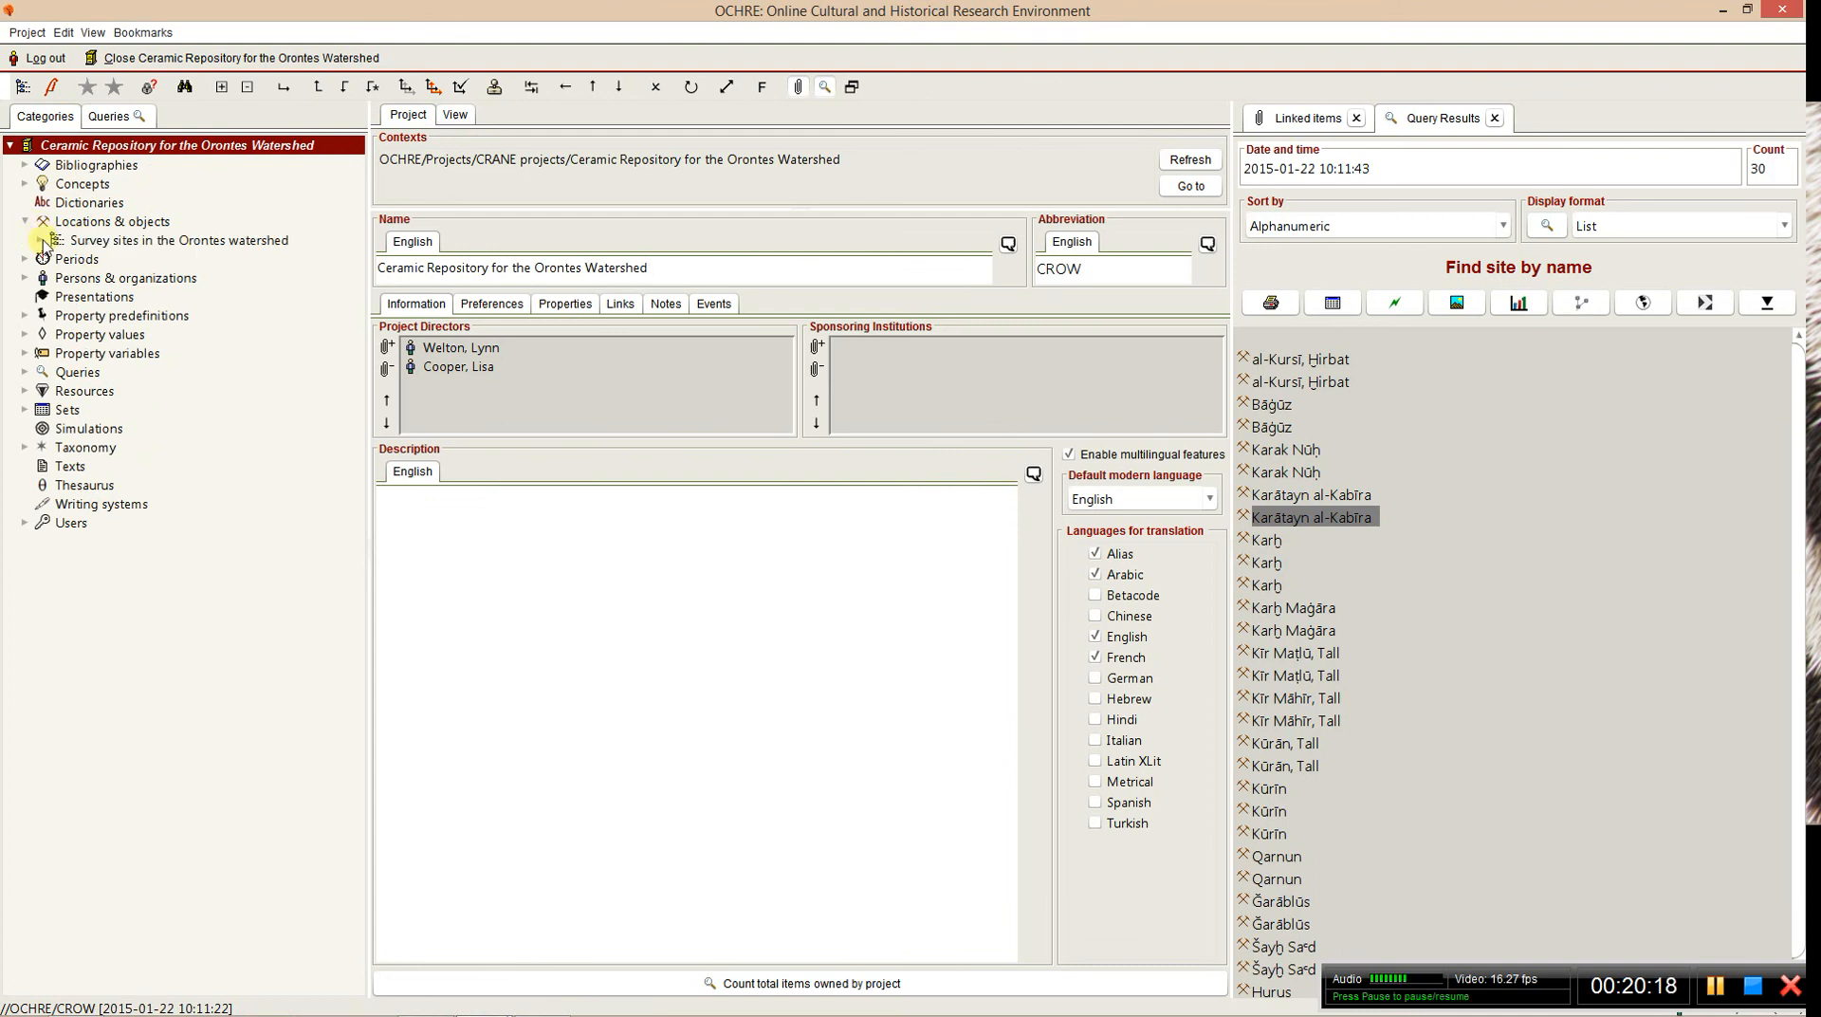
{"action": "left_click", "coordinate": [42, 242]}
{"action": "scroll", "coordinate": [255, 637], "scroll_direction": "down", "scroll_amount": 5}
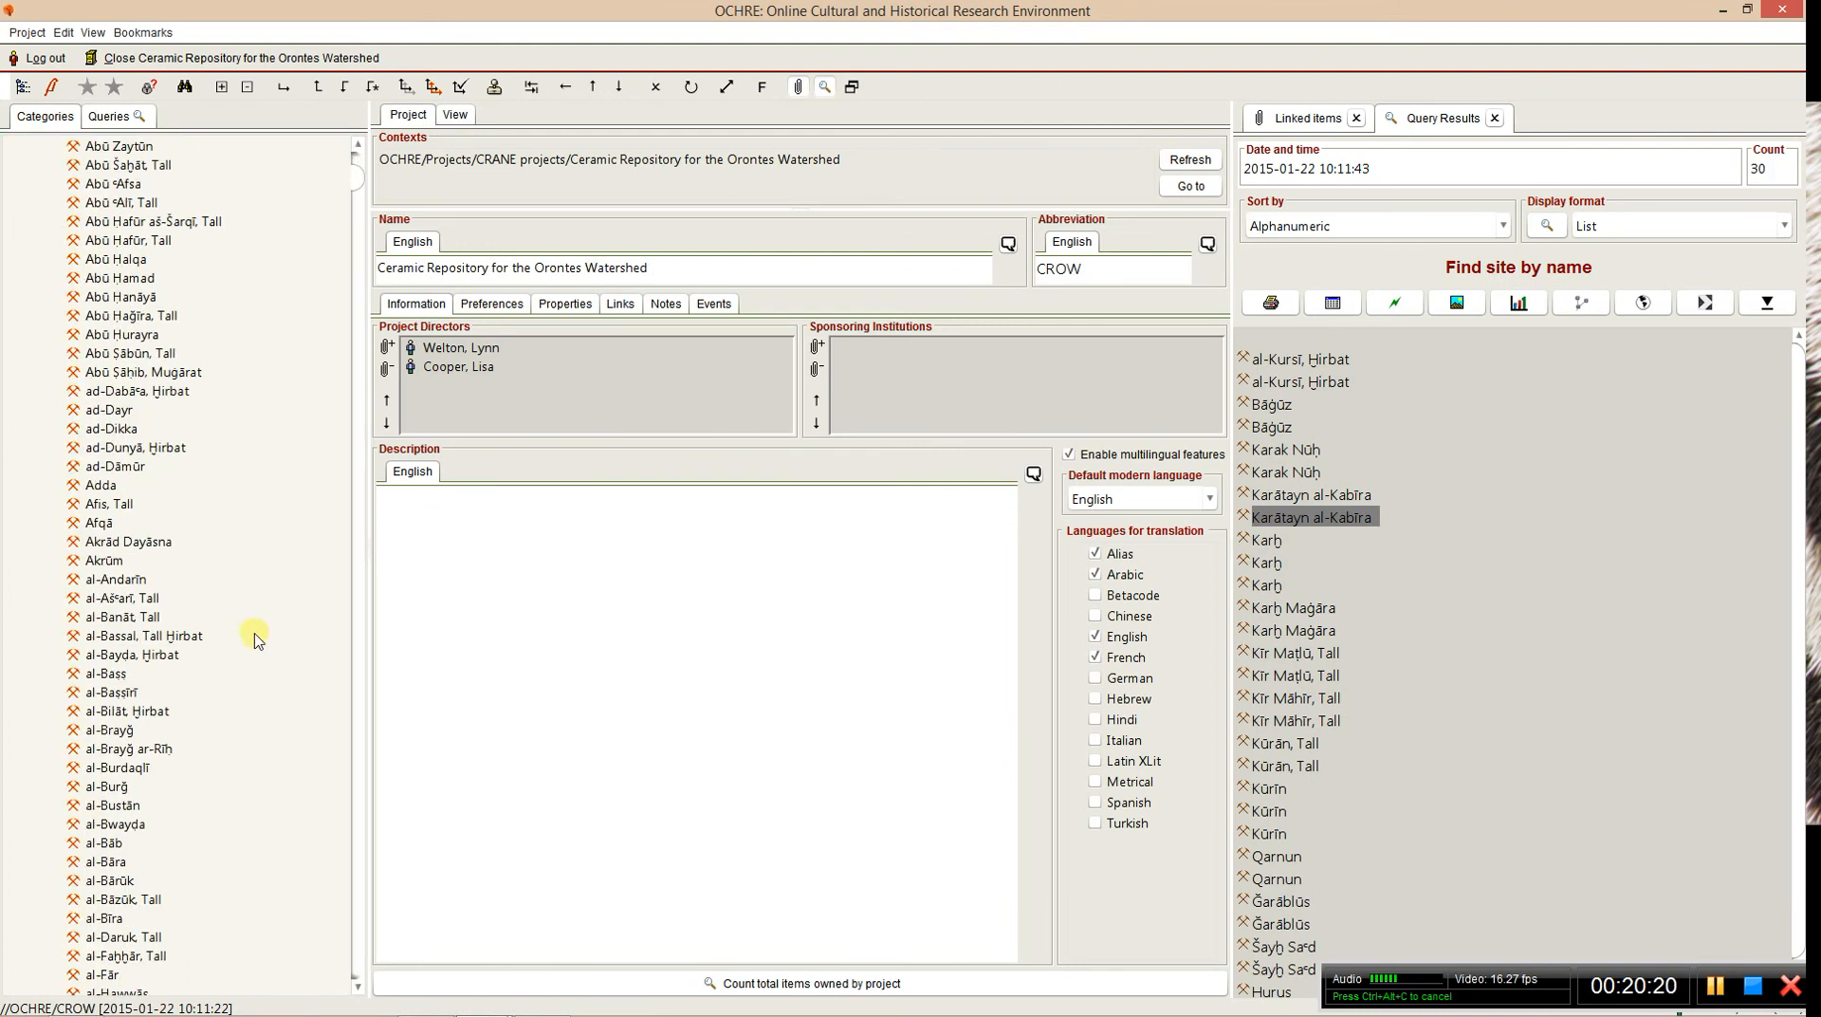
{"action": "scroll", "coordinate": [254, 637], "scroll_direction": "up", "scroll_amount": 6}
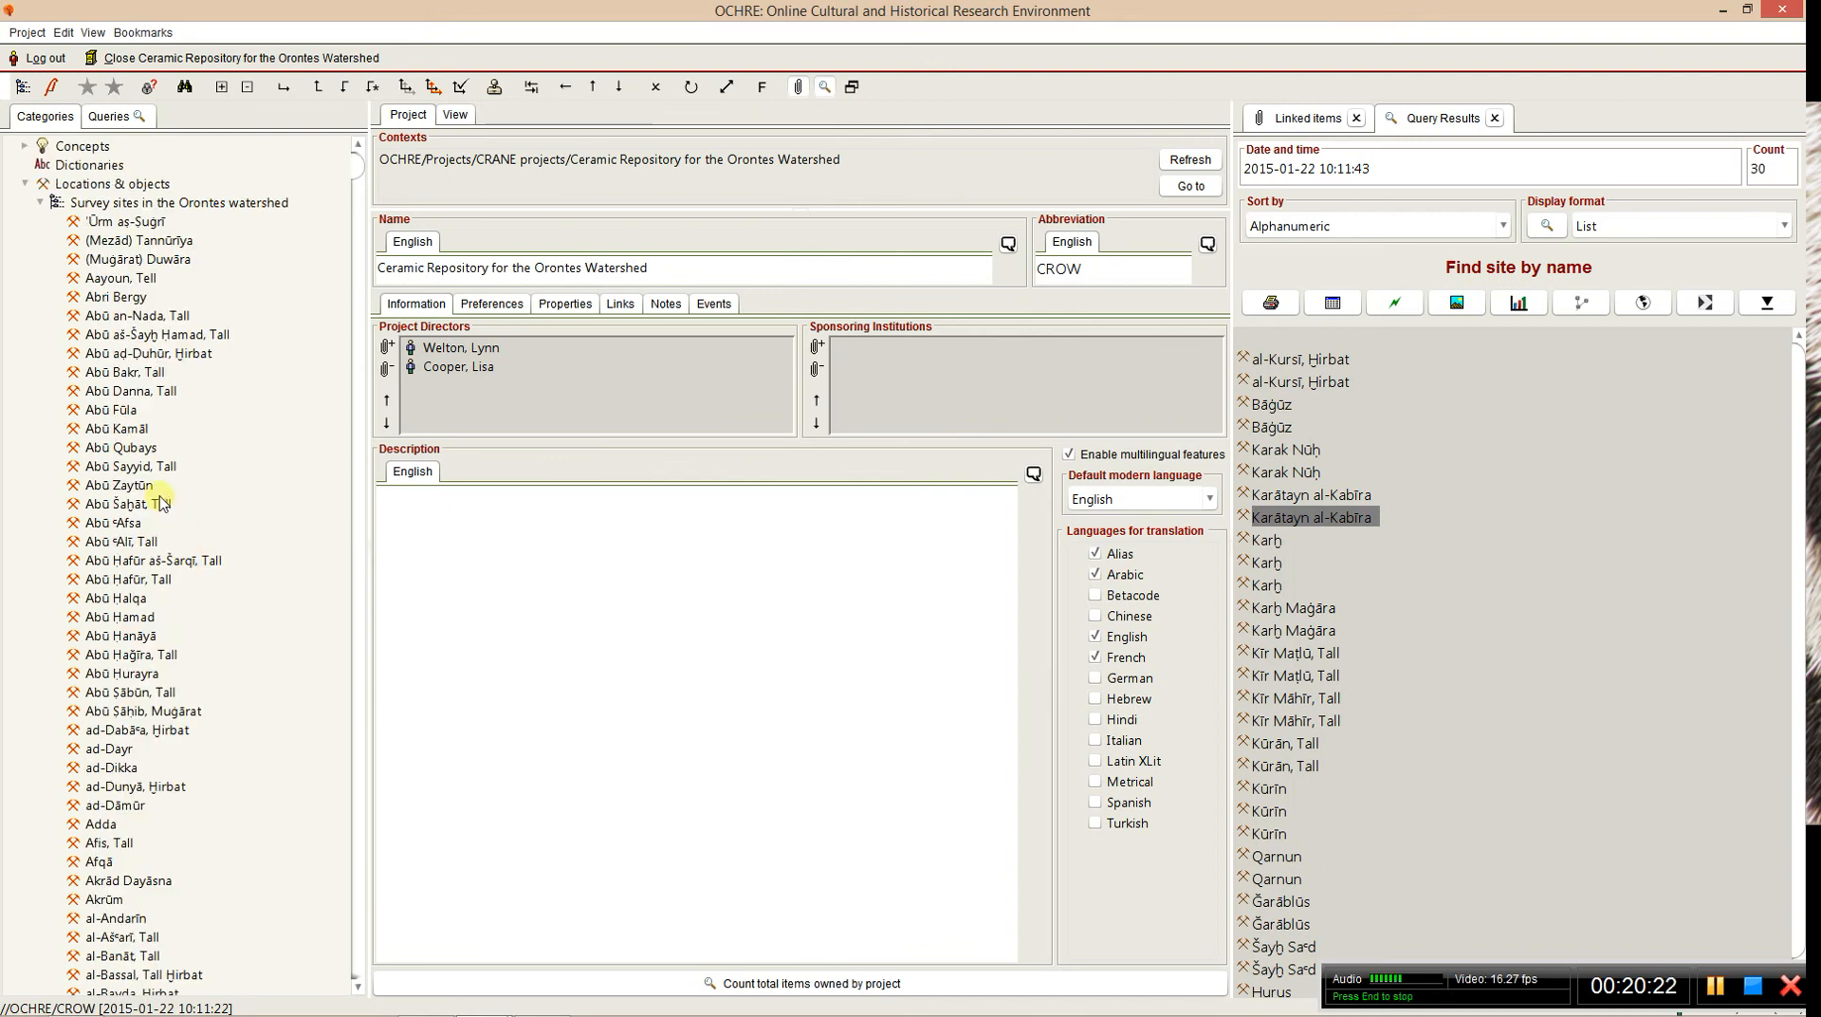
{"action": "scroll", "coordinate": [157, 544], "scroll_direction": "up", "scroll_amount": 1}
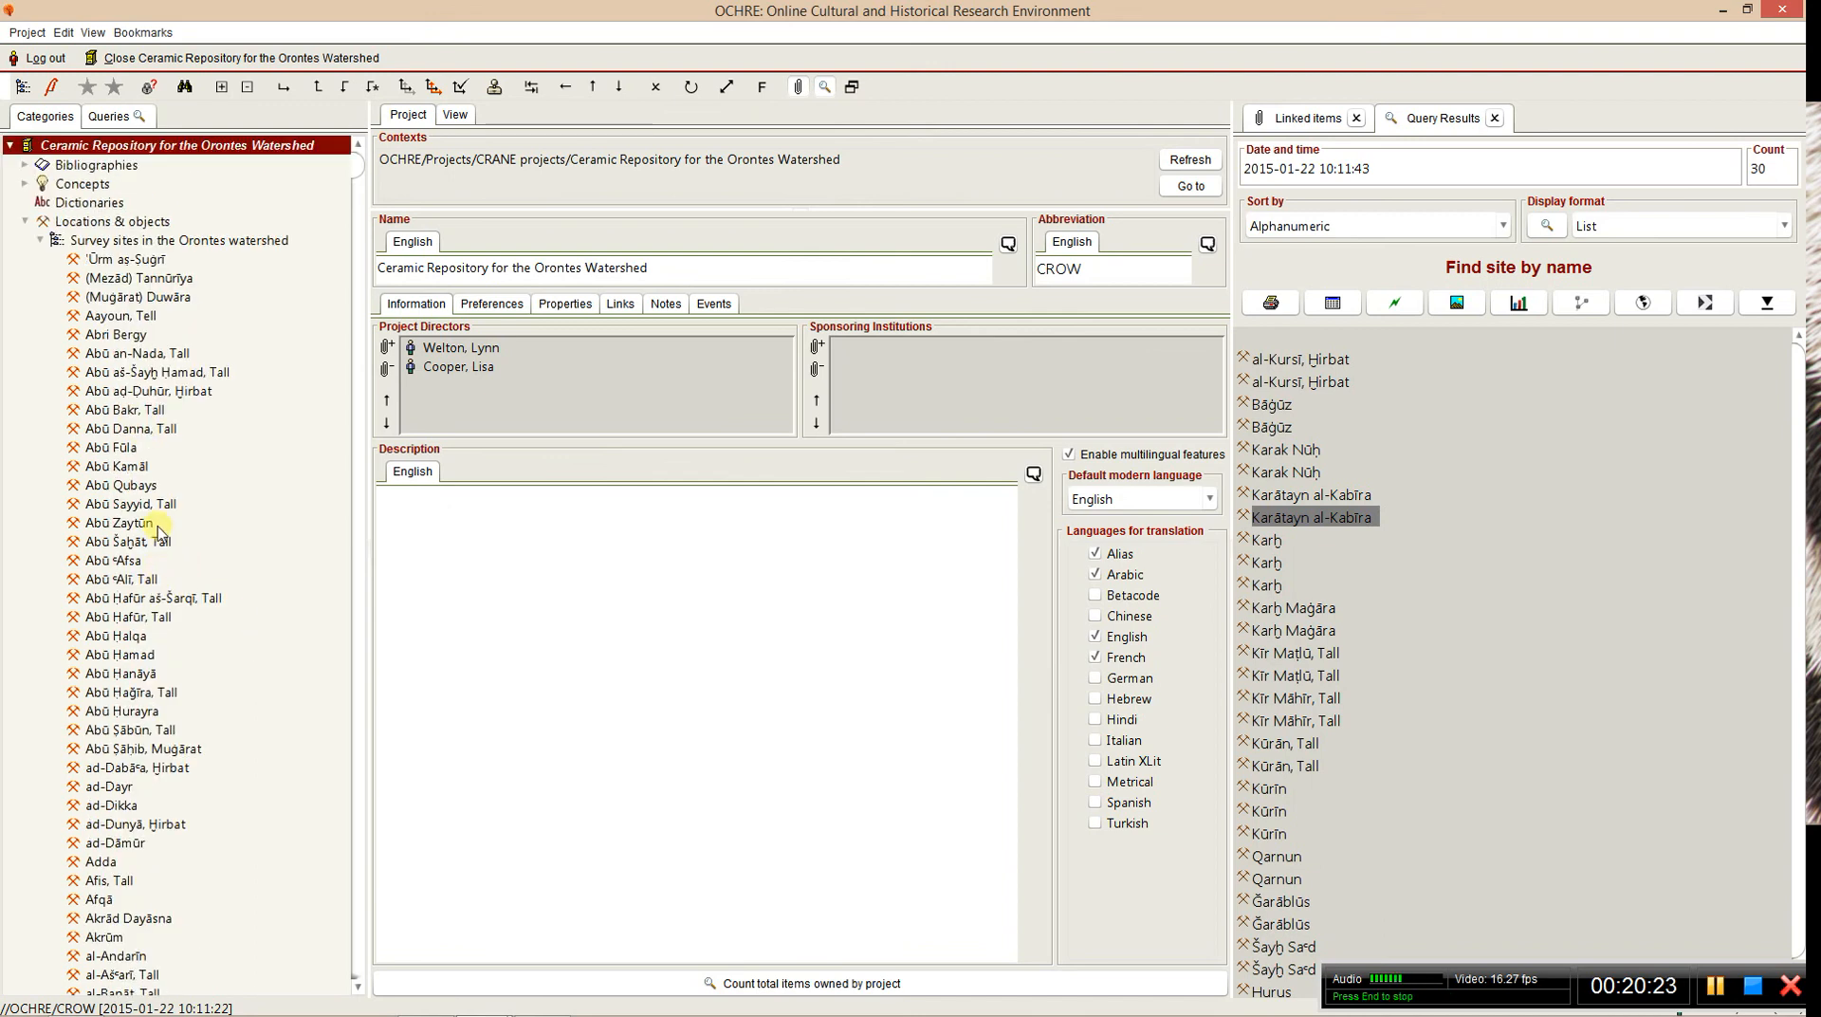
{"action": "left_click", "coordinate": [102, 316]}
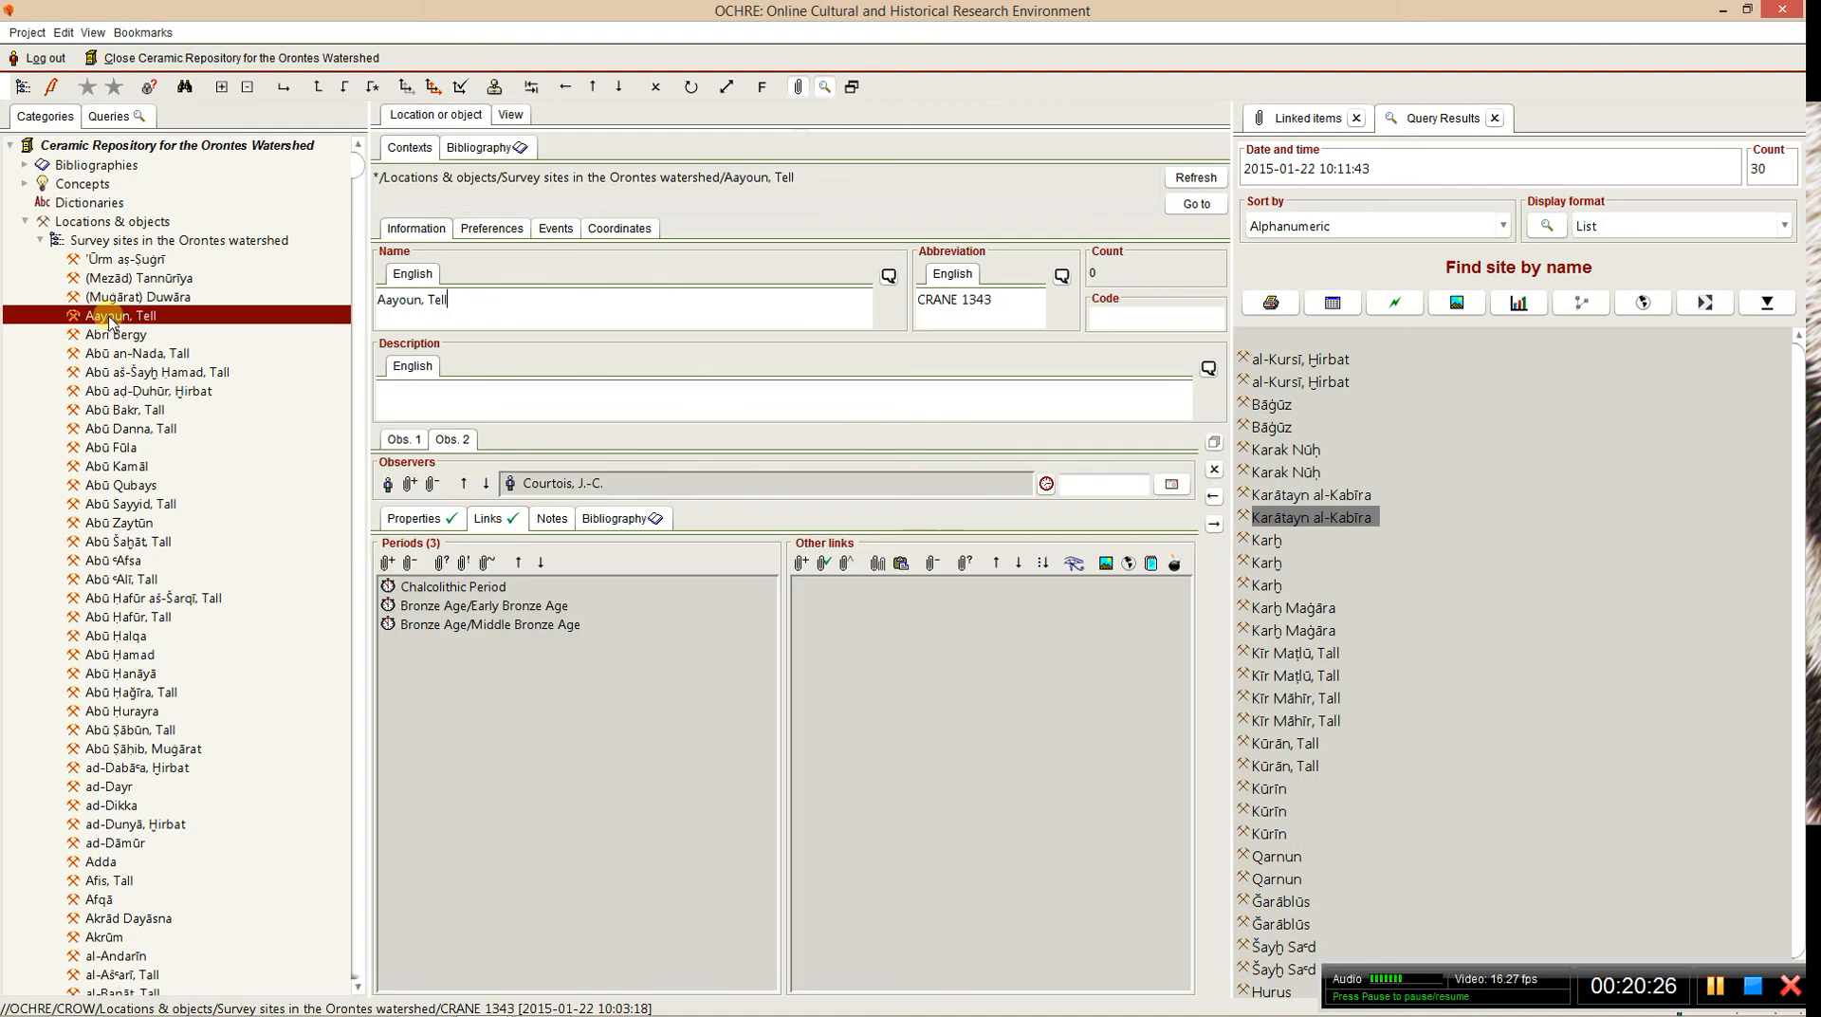
- Browse the alphabetical list of sites in the Survey sites in the Orontes watershed hierarchy
{"action": "scroll", "coordinate": [233, 559], "scroll_direction": "down", "scroll_amount": 5}
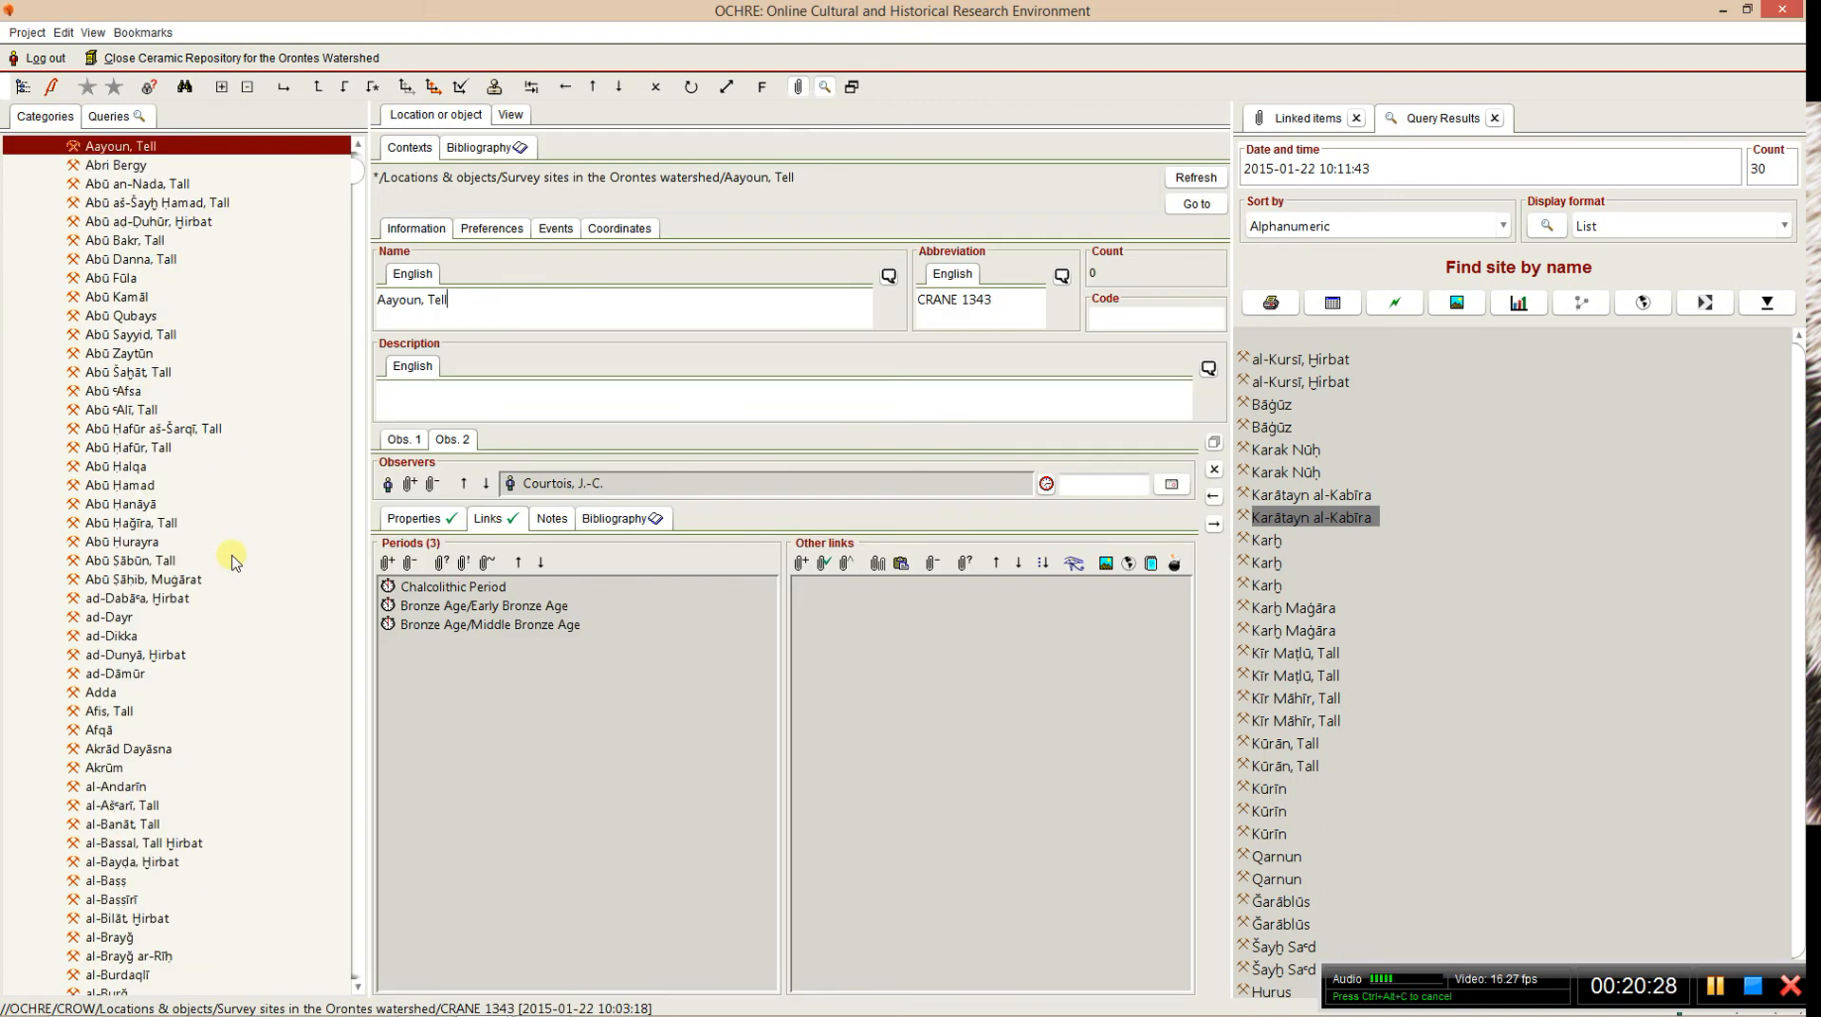
{"action": "scroll", "coordinate": [232, 559], "scroll_direction": "down", "scroll_amount": 6}
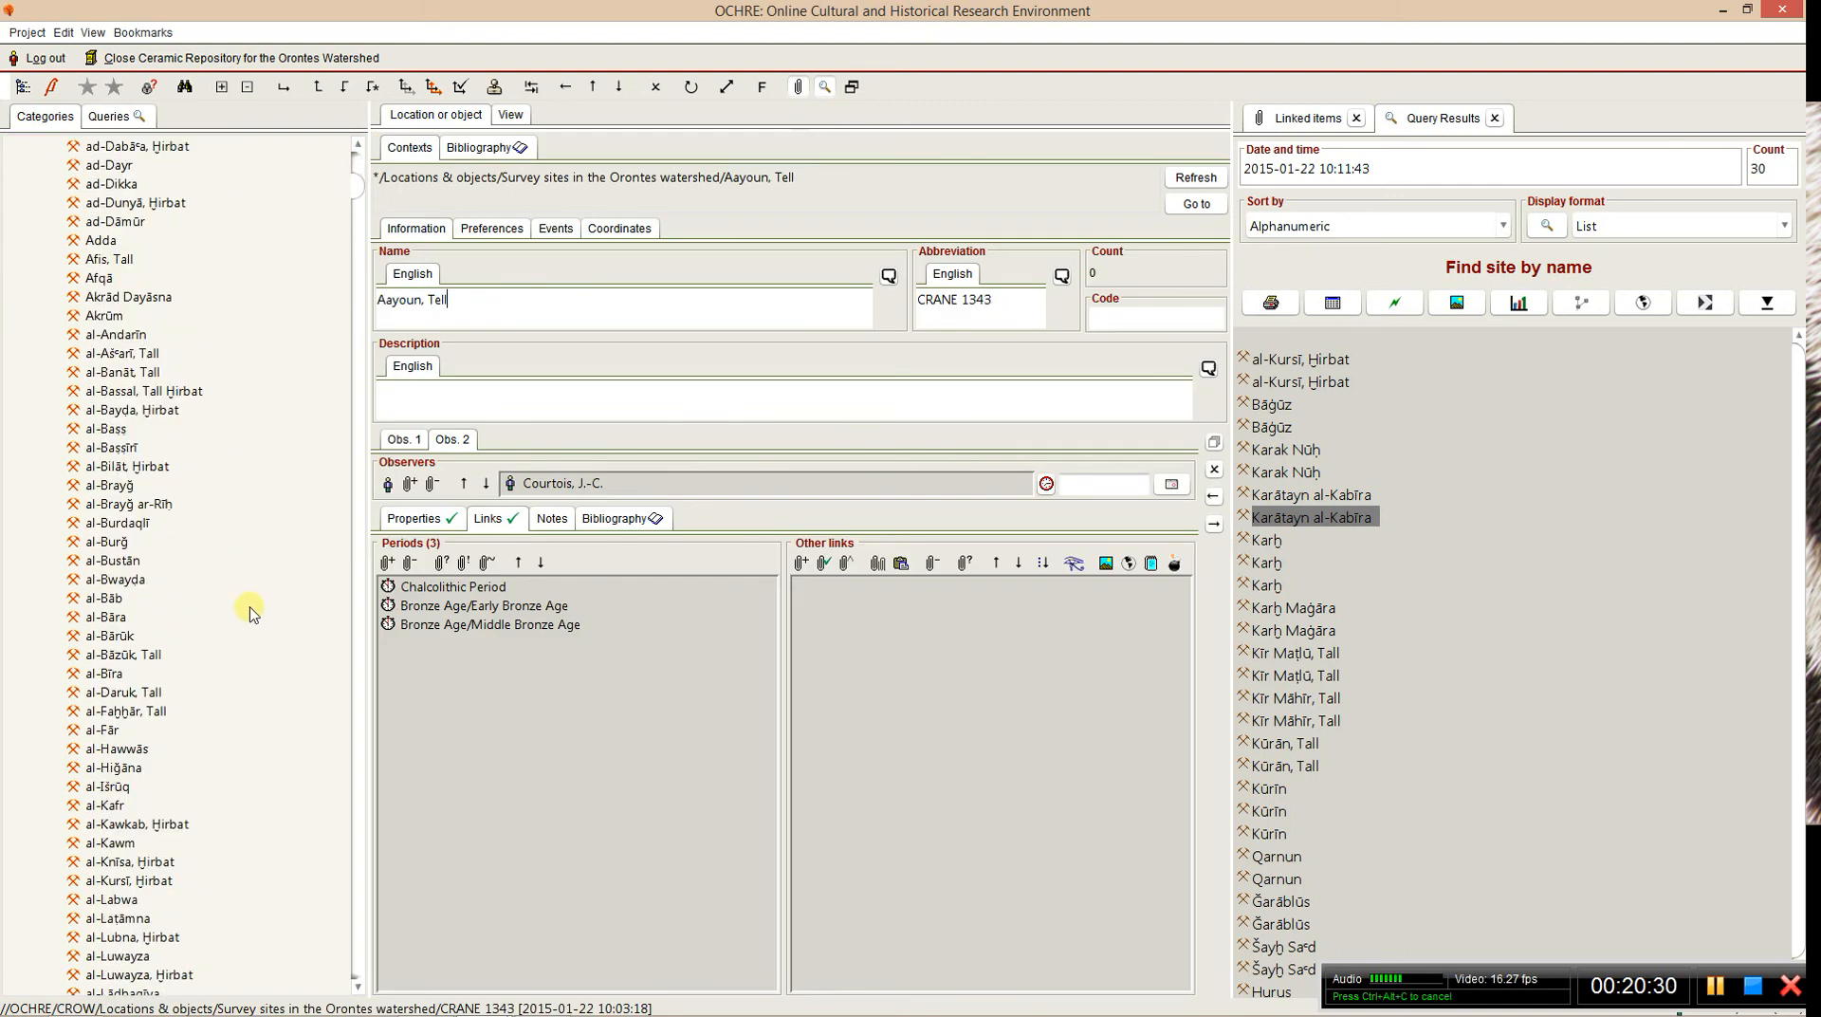
{"action": "scroll", "coordinate": [253, 713], "scroll_direction": "up", "scroll_amount": 7}
{"action": "scroll", "coordinate": [256, 721], "scroll_direction": "up", "scroll_amount": 4}
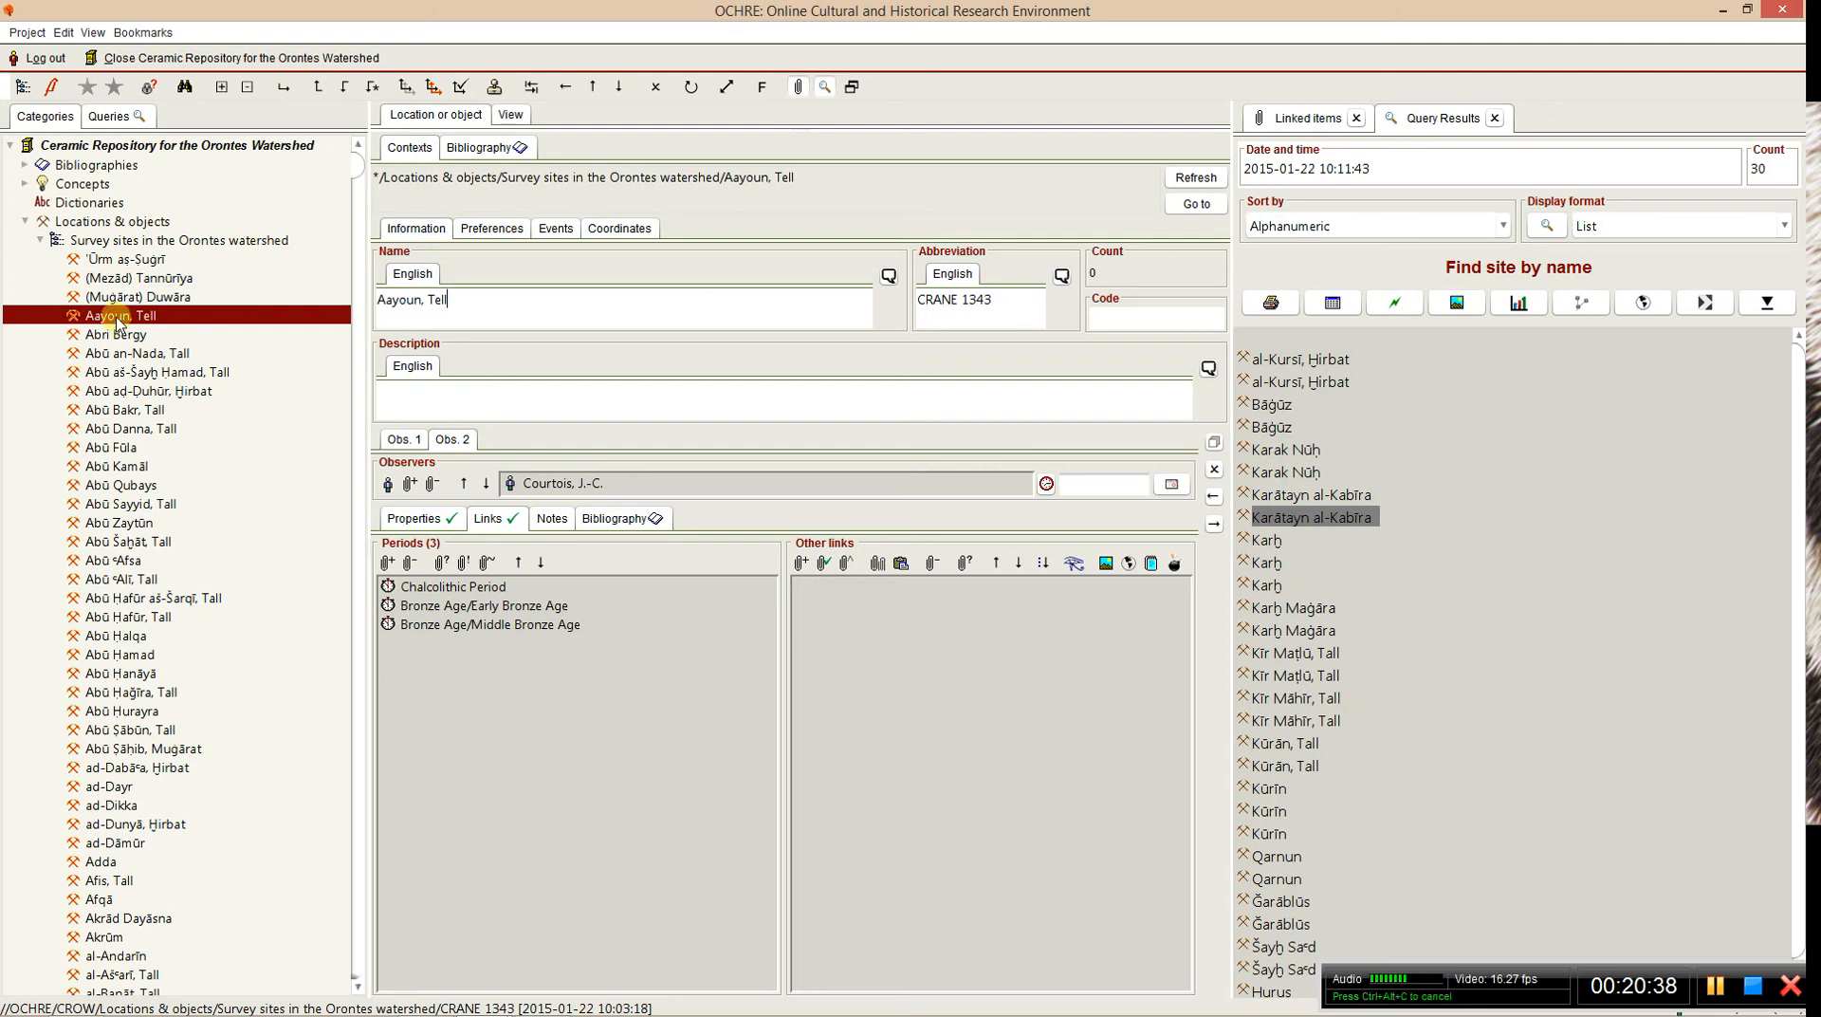
{"action": "scroll", "coordinate": [147, 792], "scroll_direction": "down", "scroll_amount": 9}
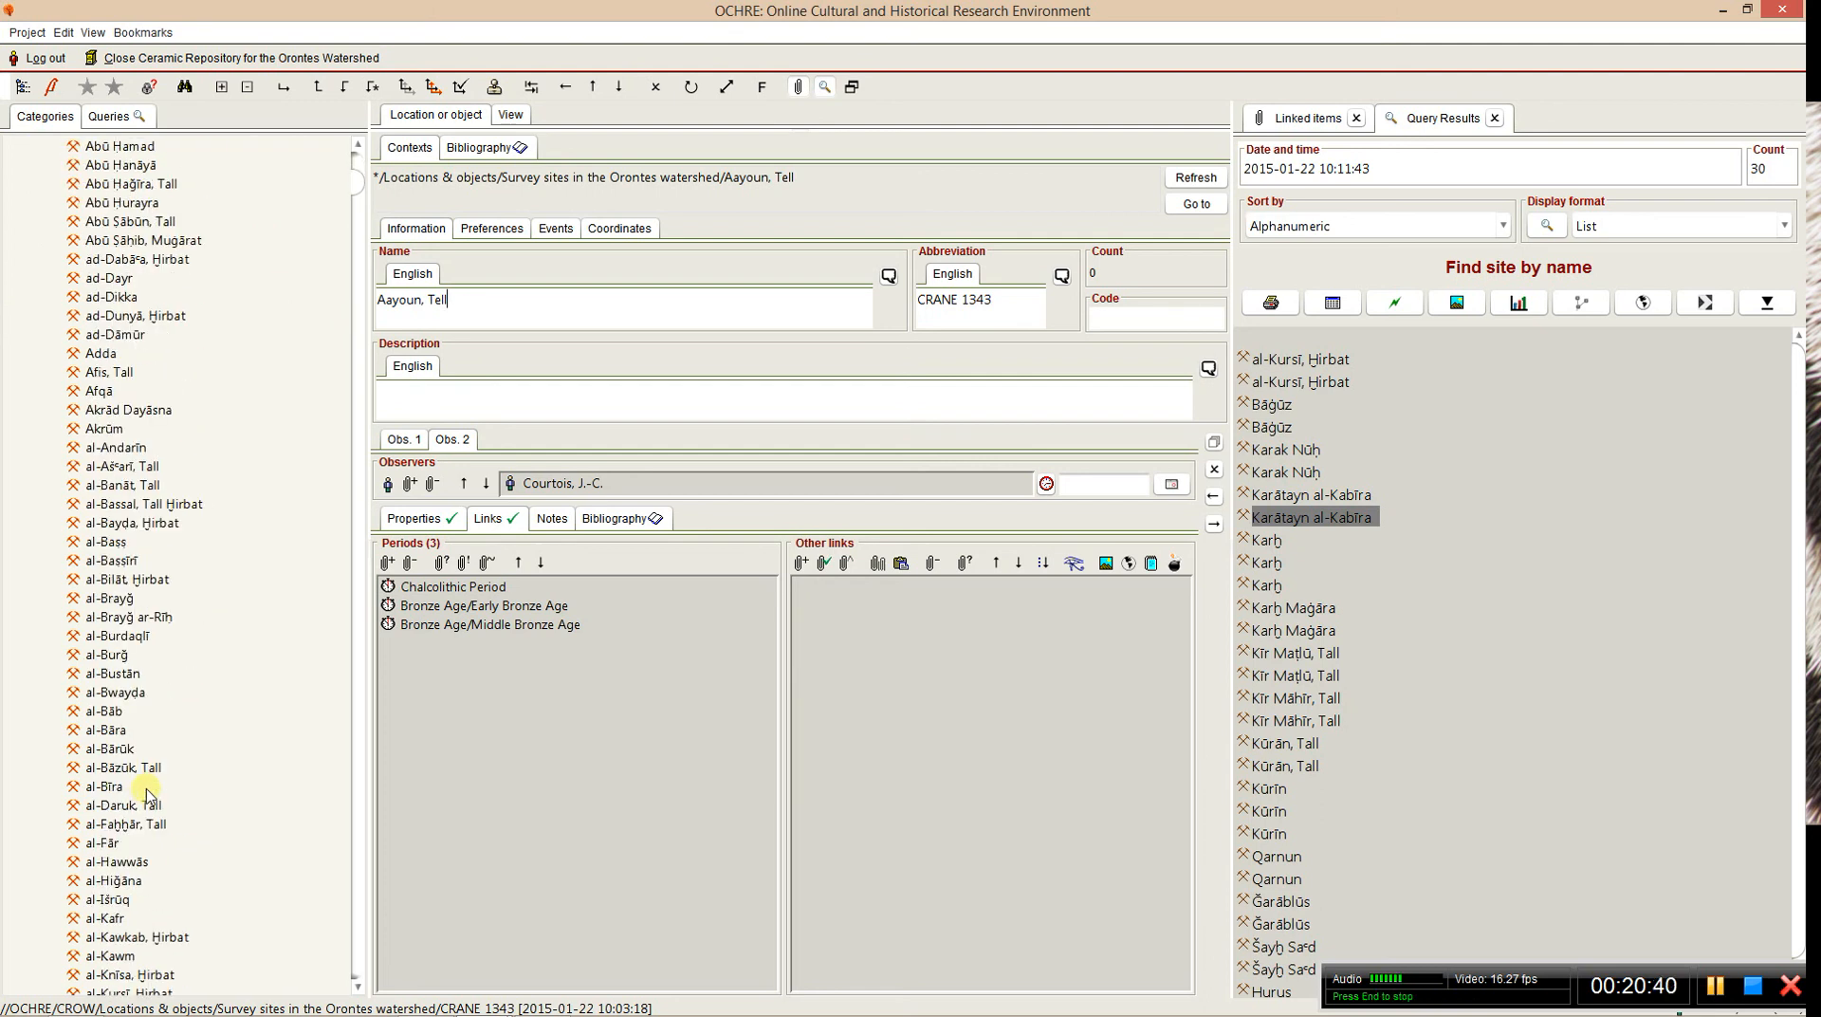
{"action": "scroll", "coordinate": [147, 792], "scroll_direction": "up", "scroll_amount": 8}
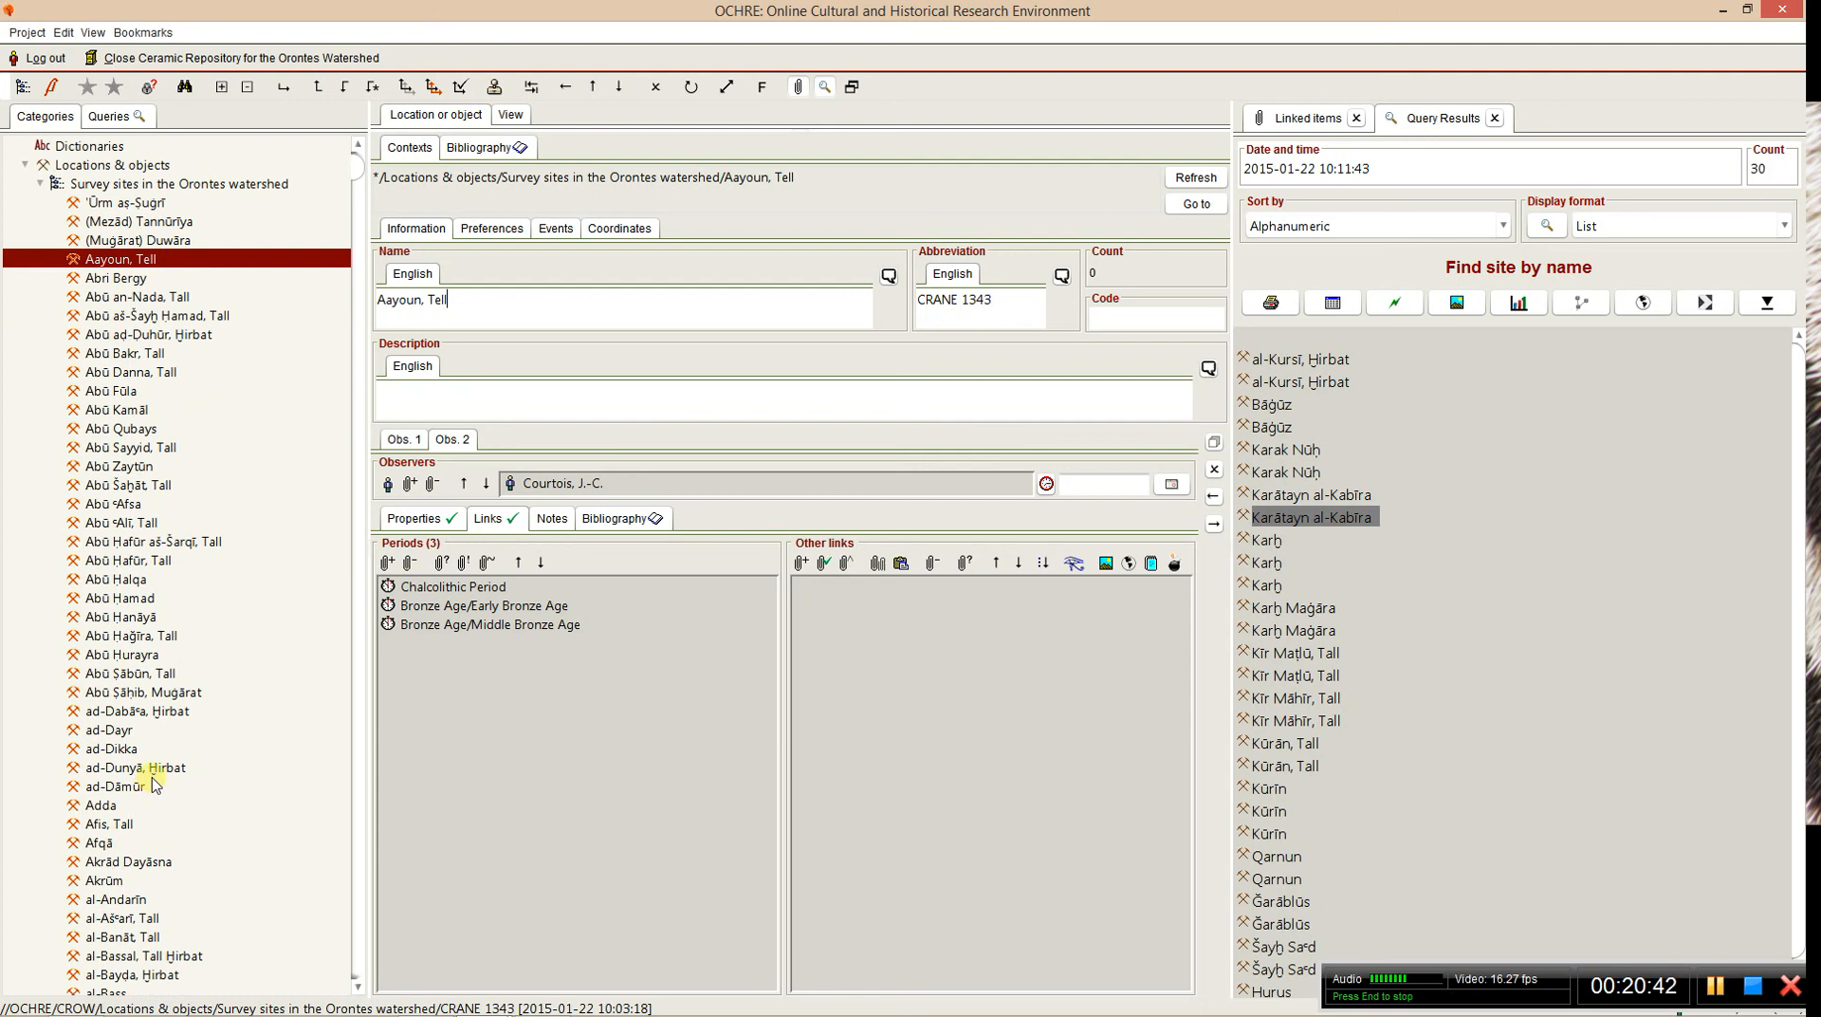
{"action": "scroll", "coordinate": [154, 784], "scroll_direction": "down", "scroll_amount": 6}
{"action": "scroll", "coordinate": [155, 783], "scroll_direction": "down", "scroll_amount": 1}
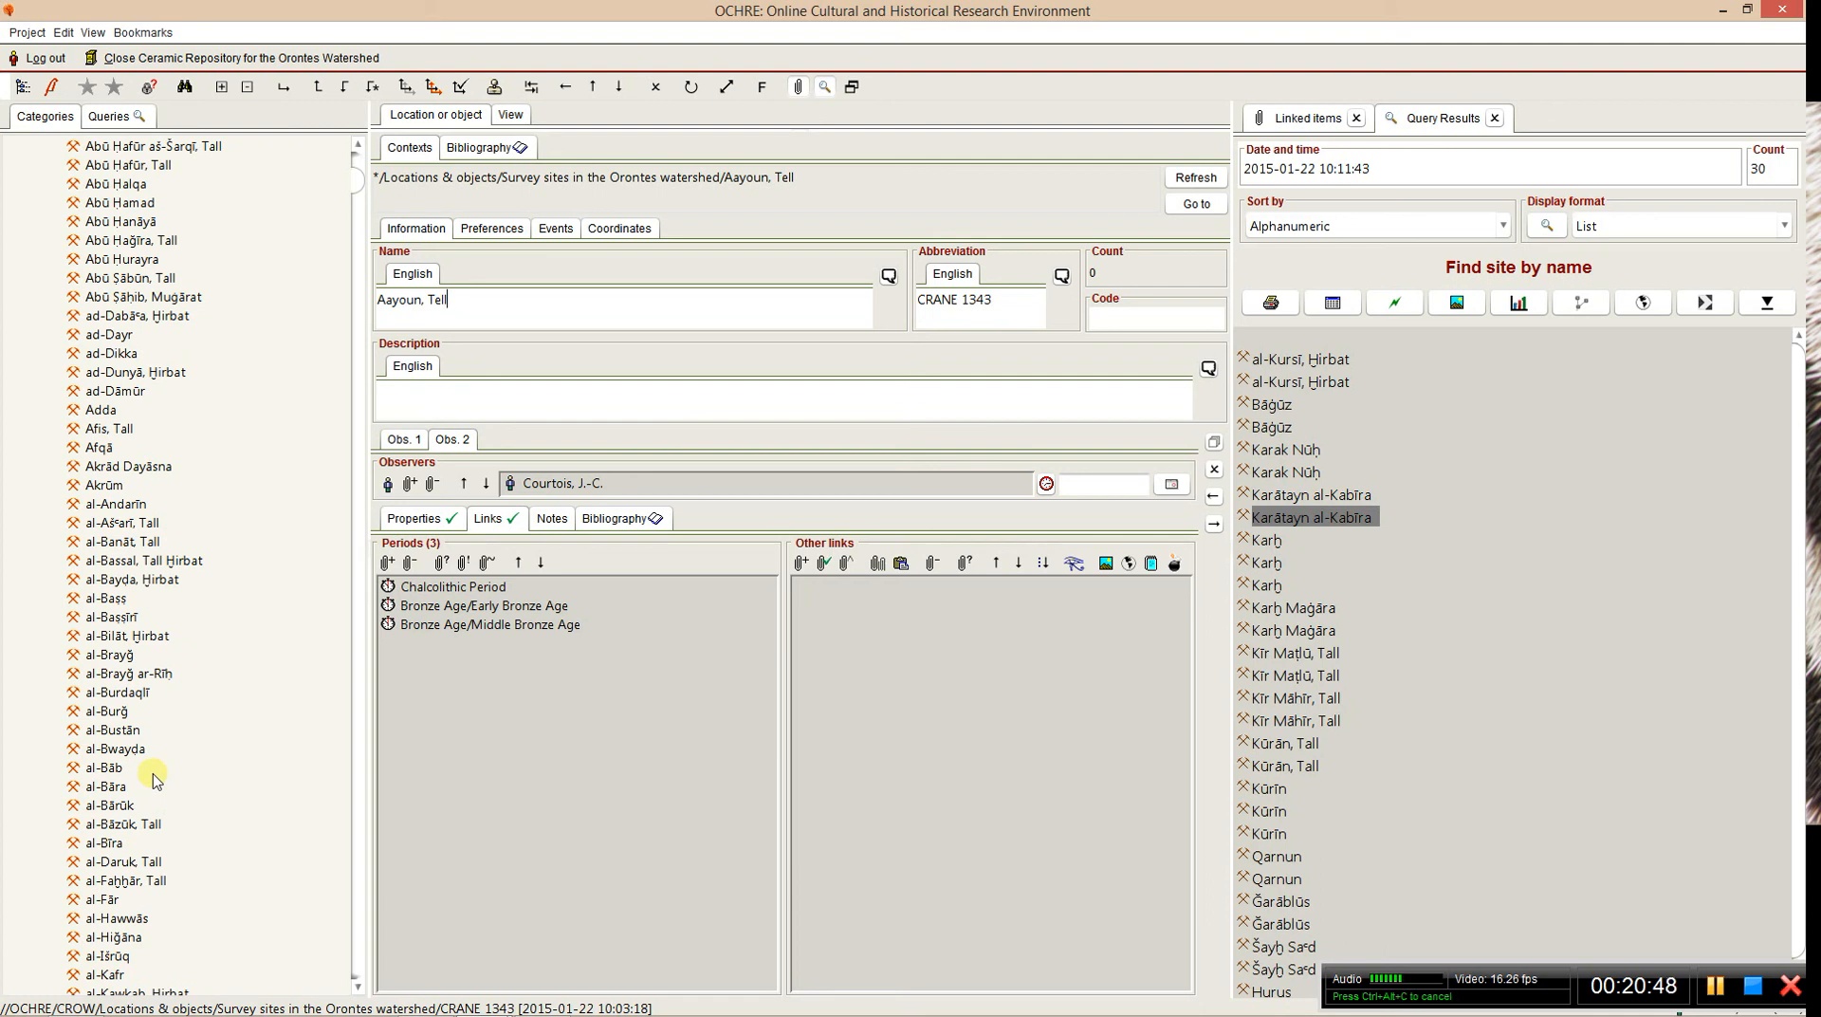
{"action": "scroll", "coordinate": [155, 777], "scroll_direction": "up", "scroll_amount": 7}
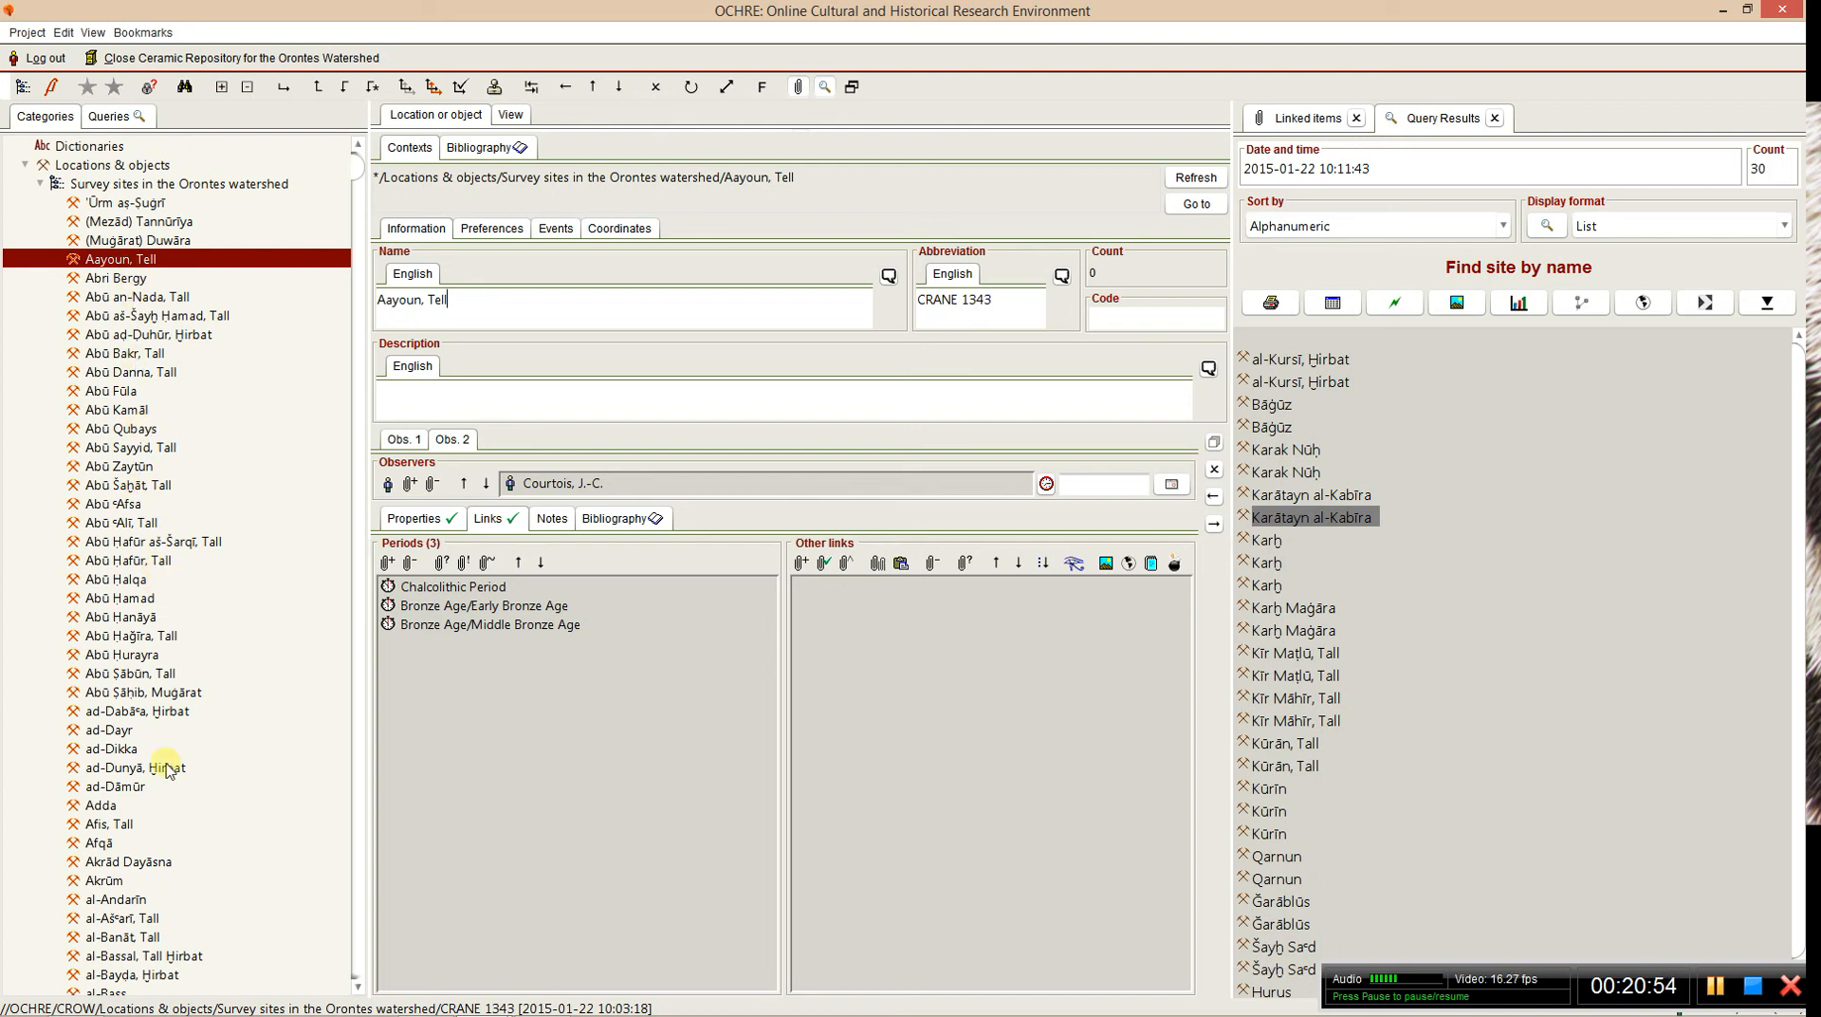
{"action": "scroll", "coordinate": [155, 782], "scroll_direction": "up", "scroll_amount": 1}
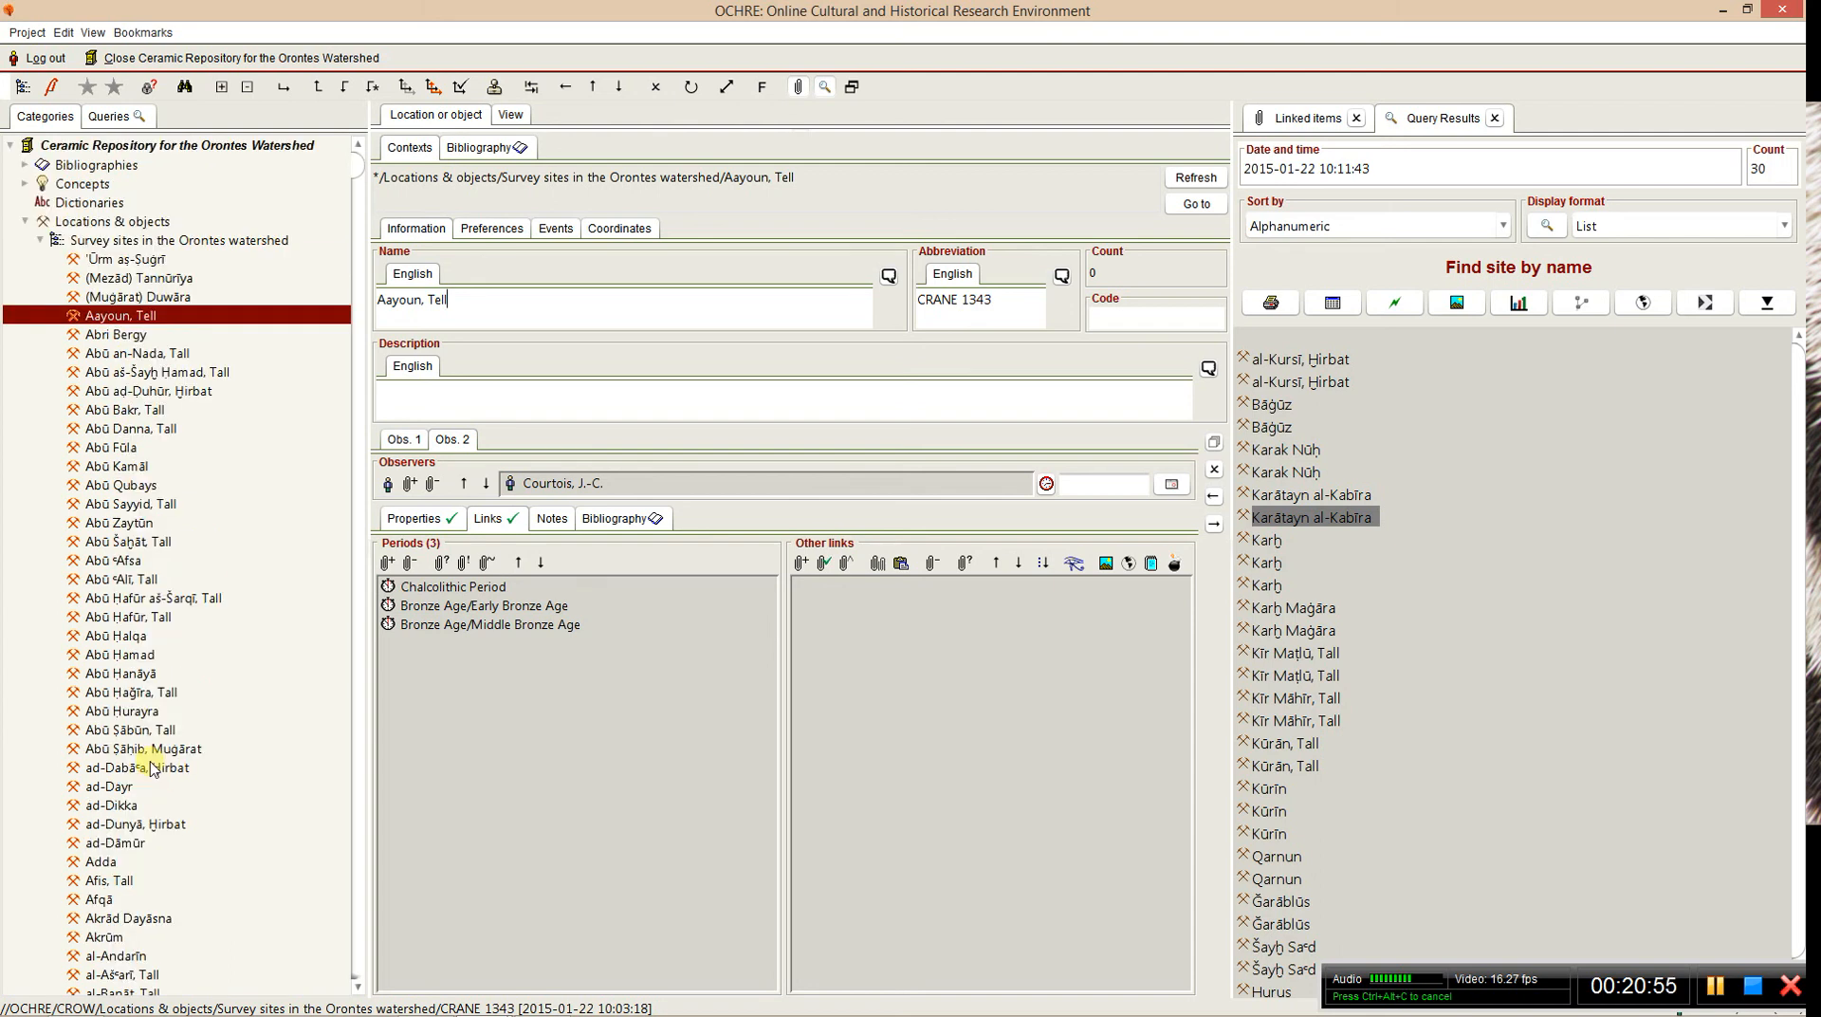
- Collapse the Survey sites in the Orontes watershed hierarchy and the Locations & objects category
{"action": "left_click", "coordinate": [41, 242]}
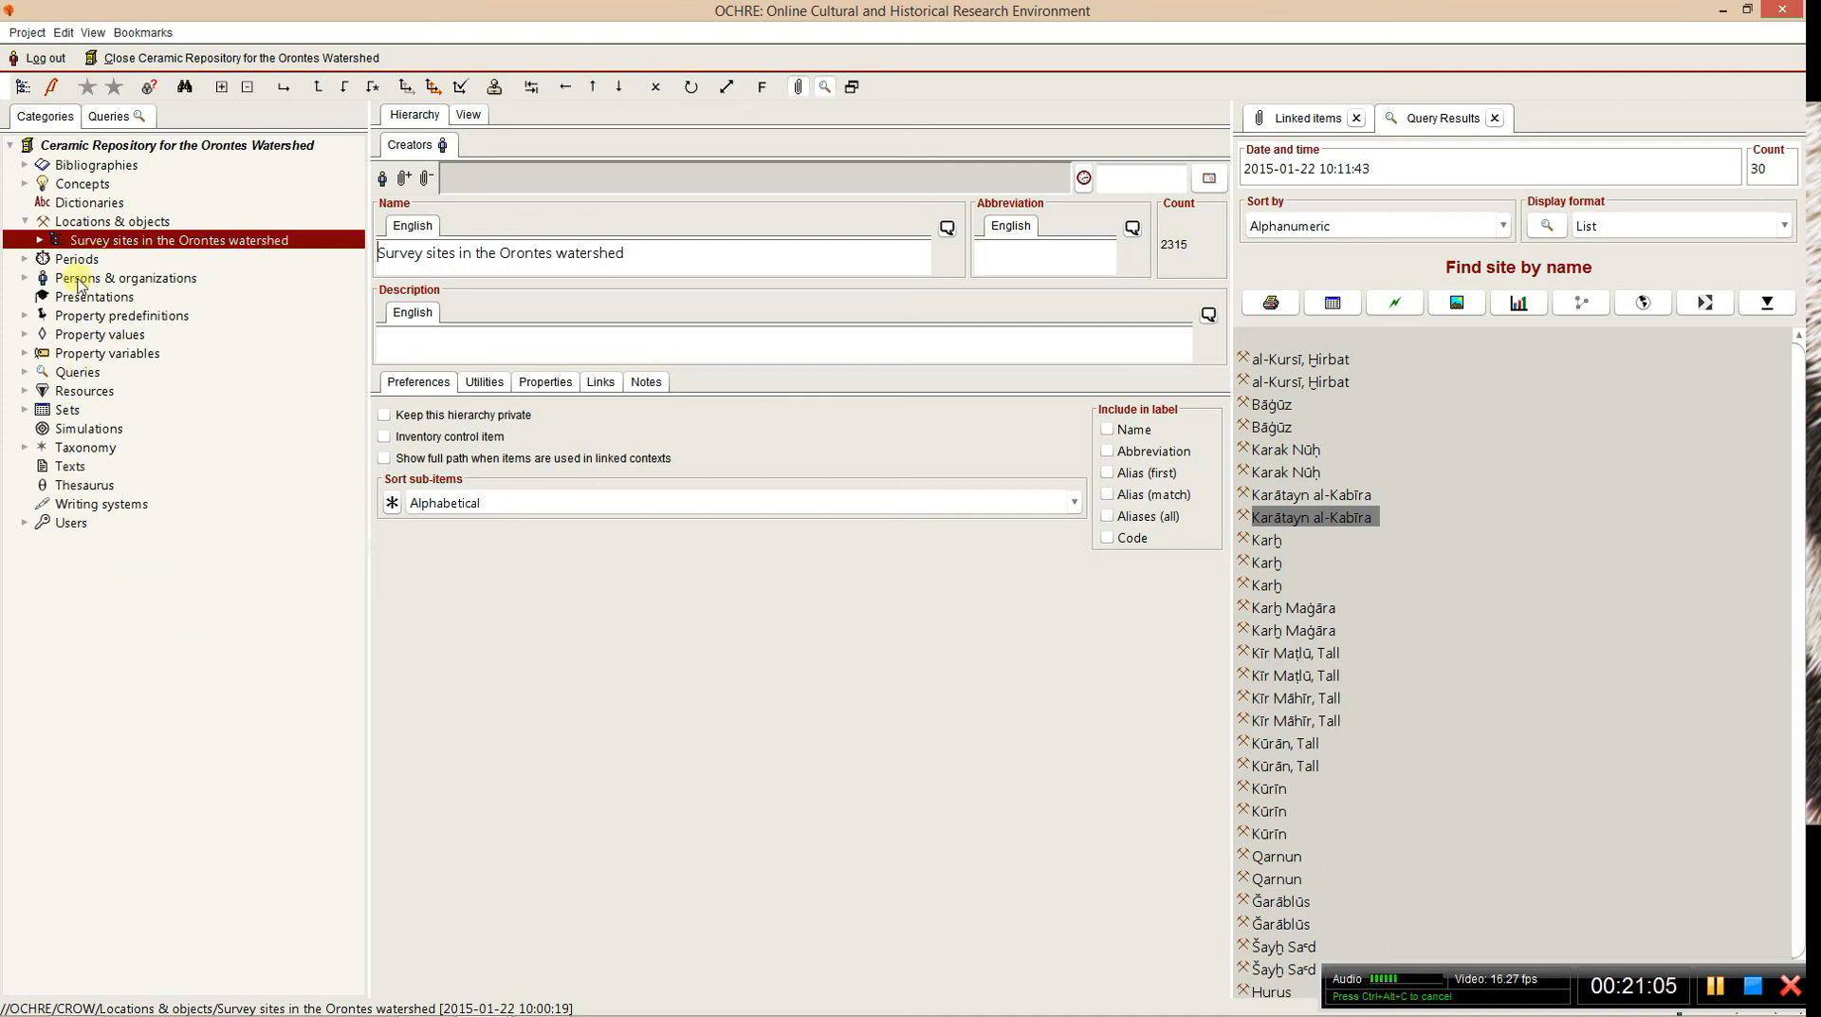
{"action": "left_click", "coordinate": [27, 221]}
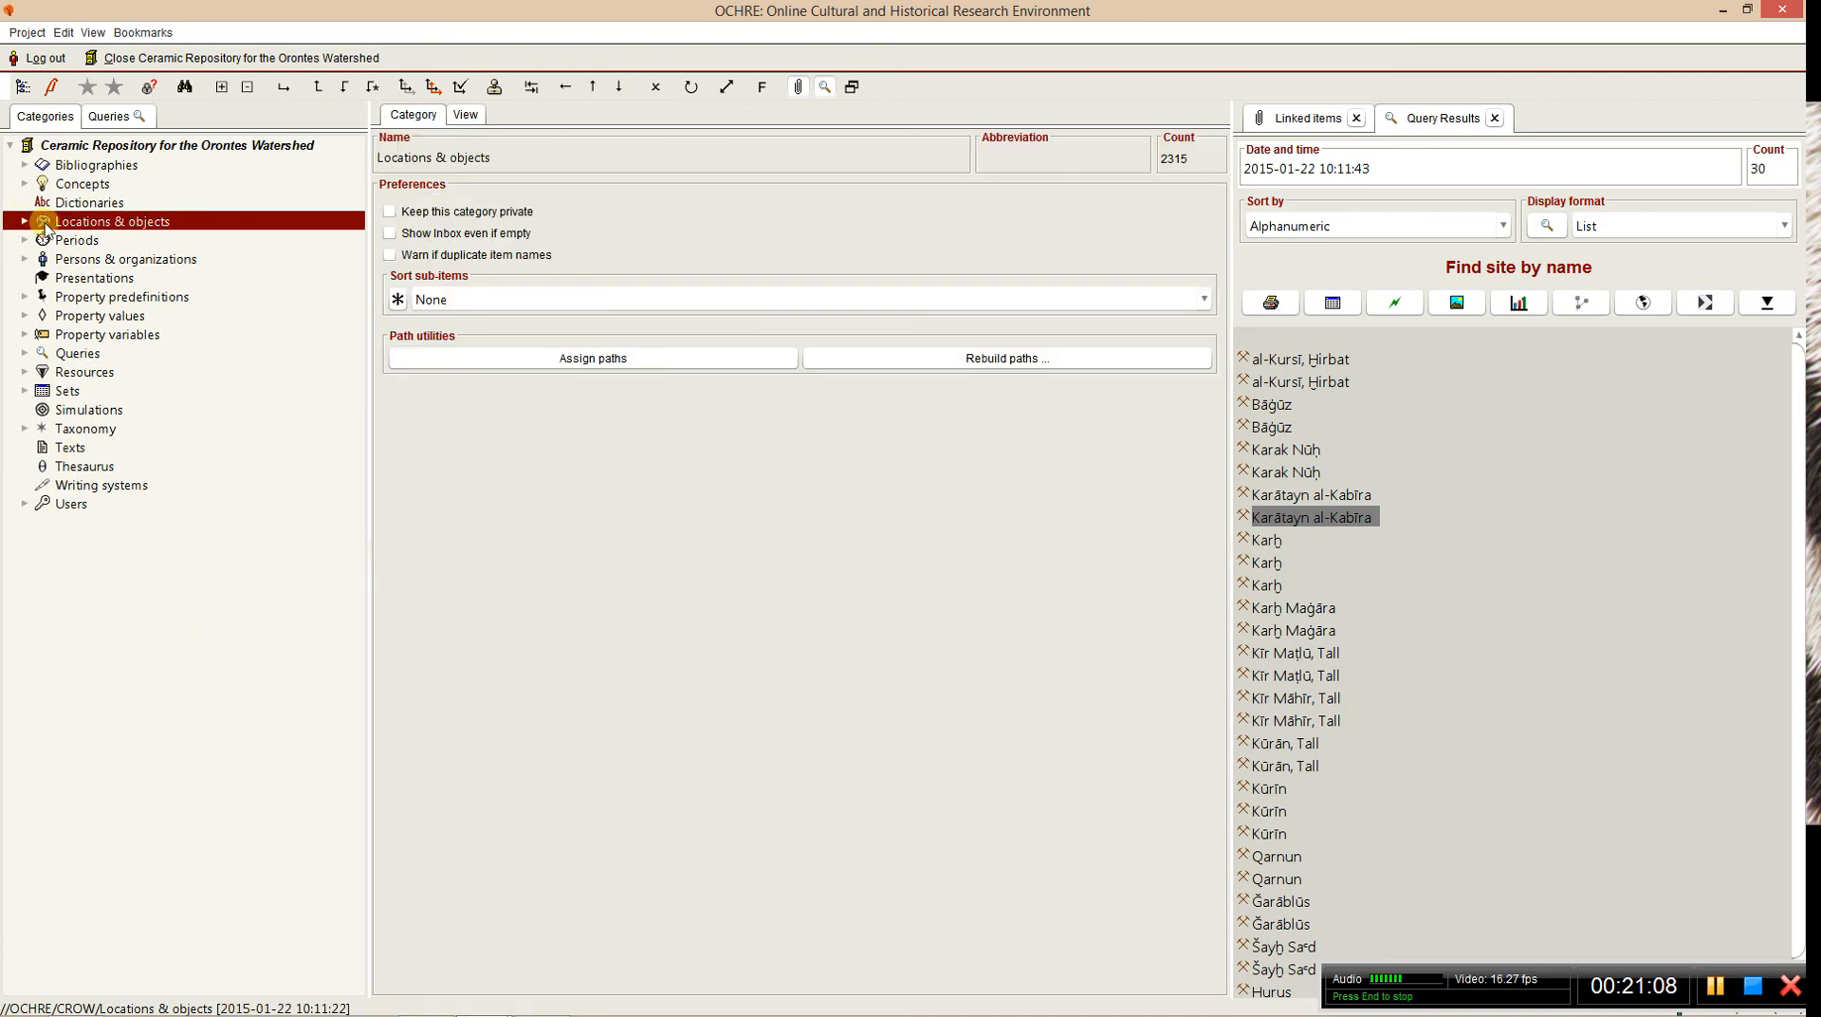